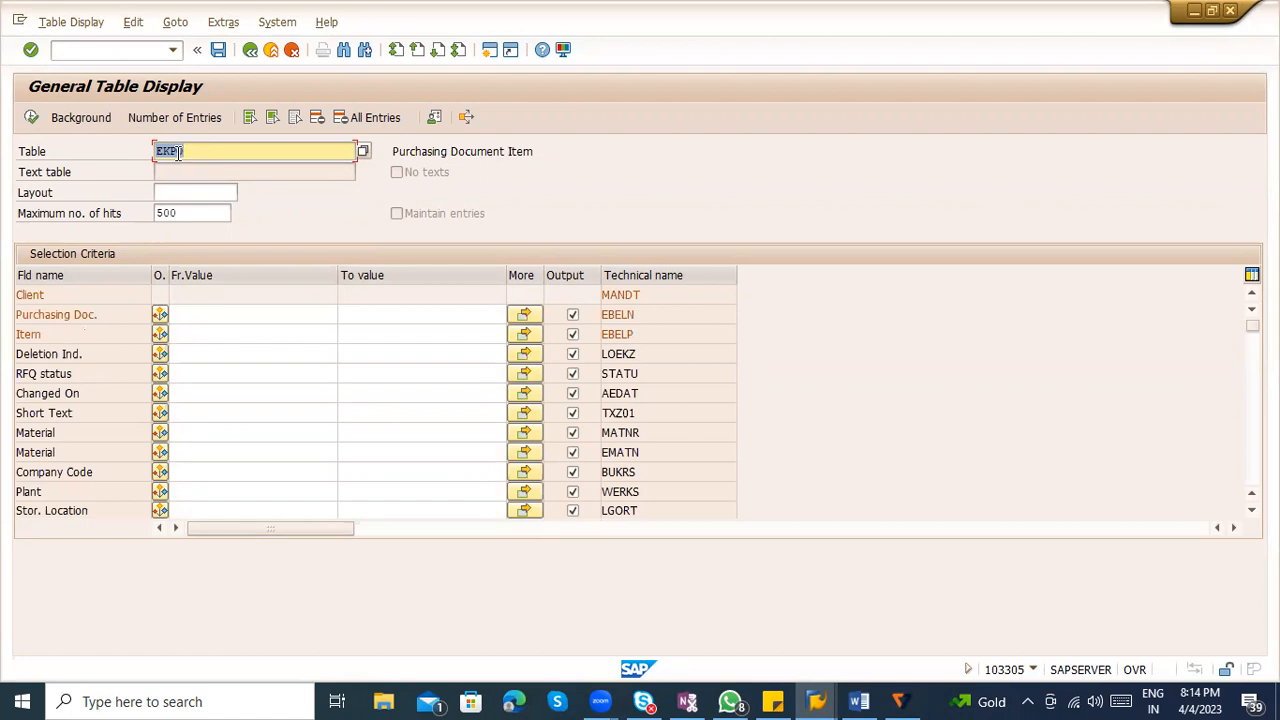
# Load the selection fields of tables EKKN, EKBE and EKET one after another in General Table Display
pyautogui.write('EKKN')
pyautogui.press('Return')
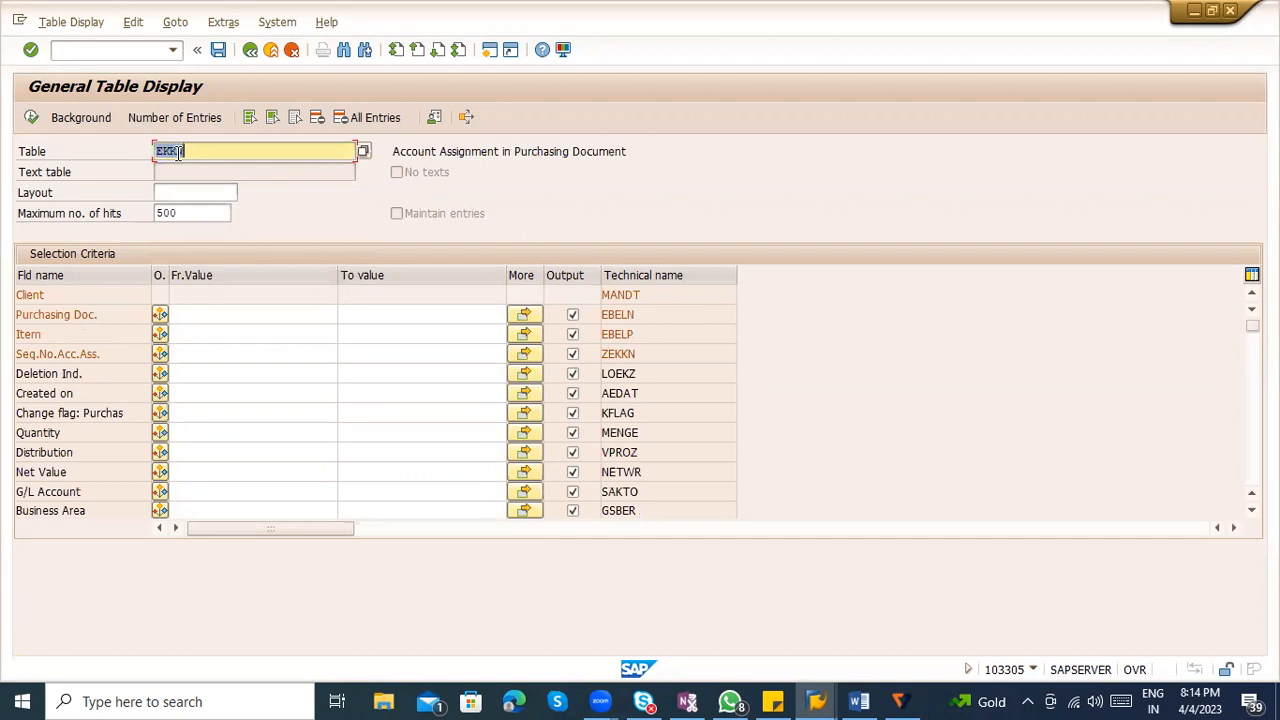
pyautogui.write('EKBE')
pyautogui.press('Return')
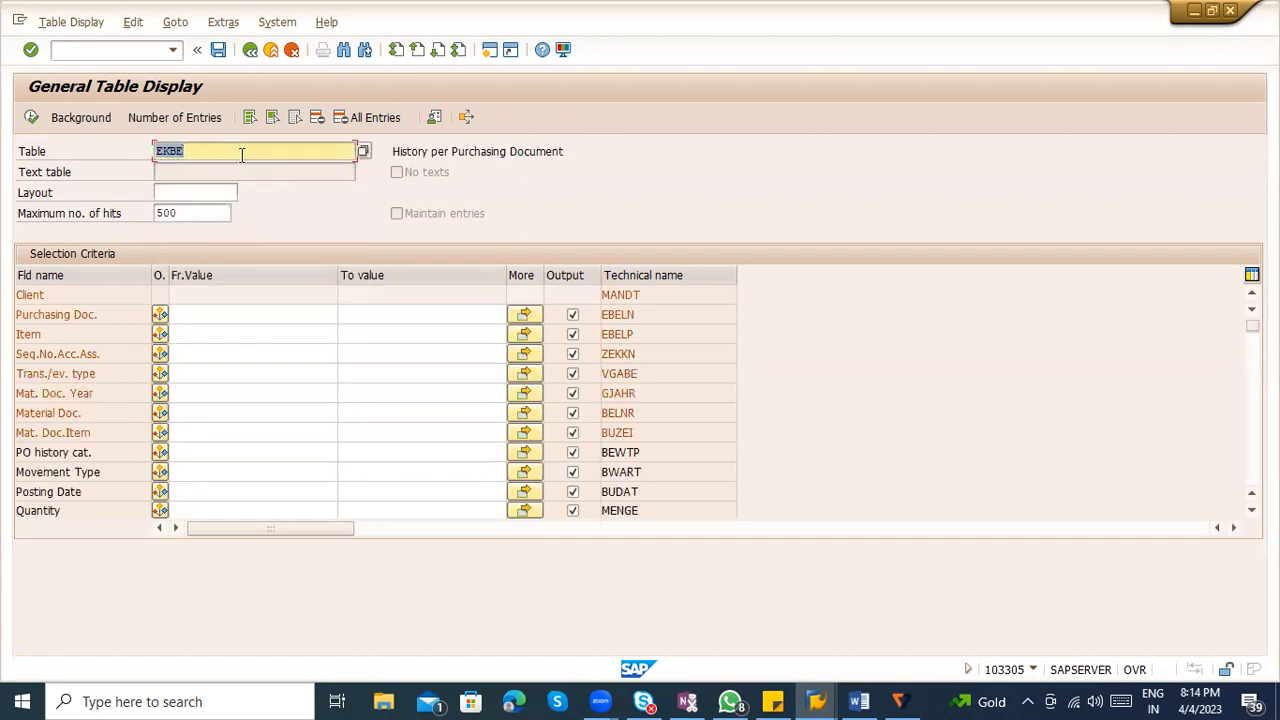
pyautogui.write('EKET')
pyautogui.press('Return')
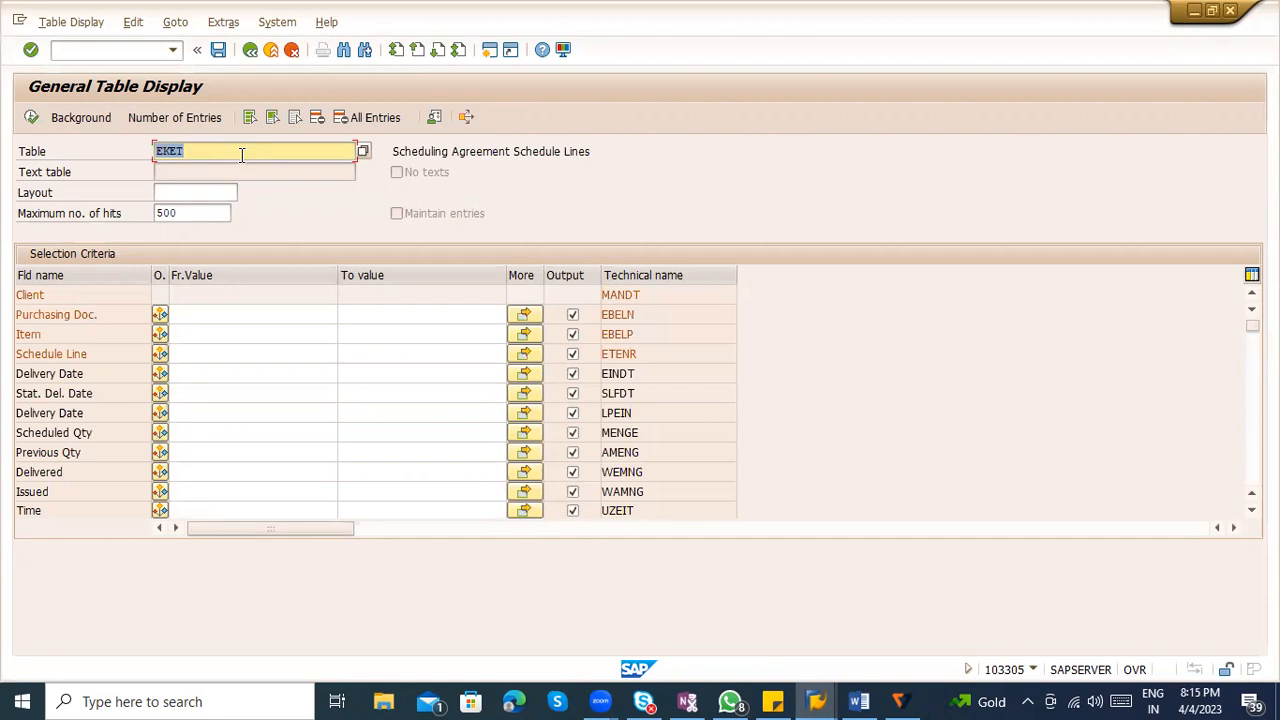
# Look up the tables whose names match EK* and close the list without choosing one
pyautogui.press('BackSpace')
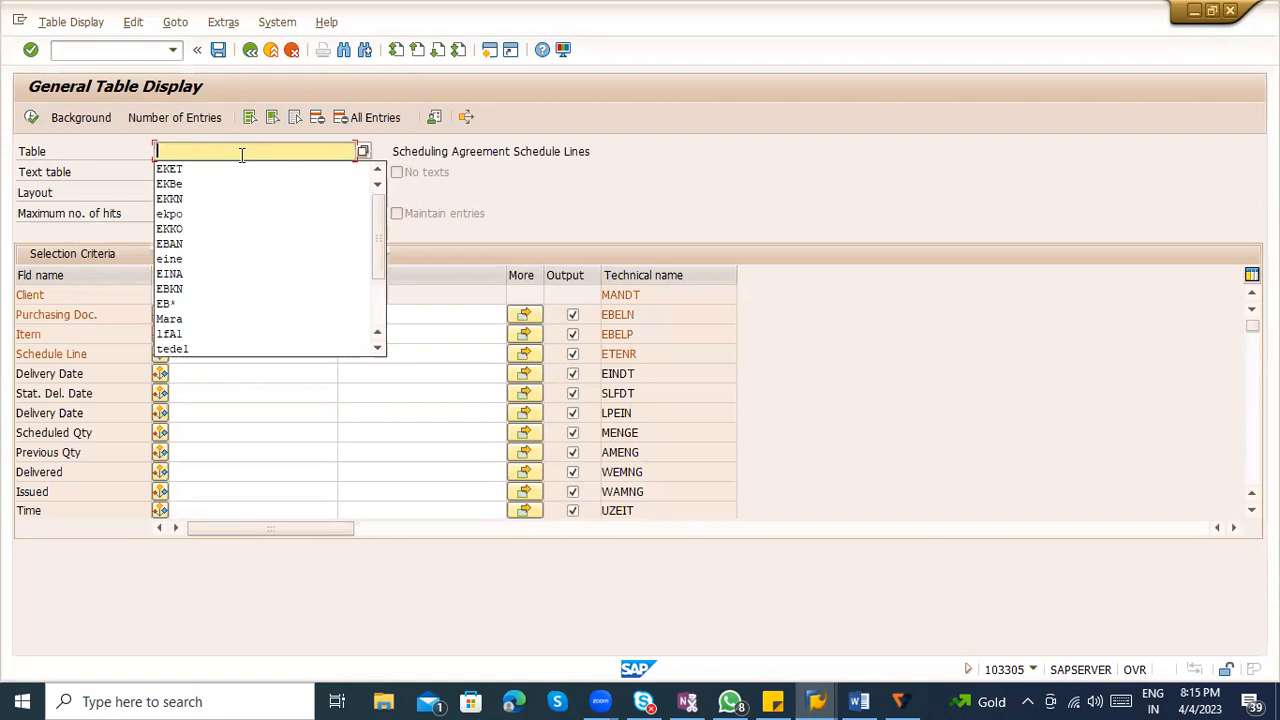
pyautogui.write('EK')
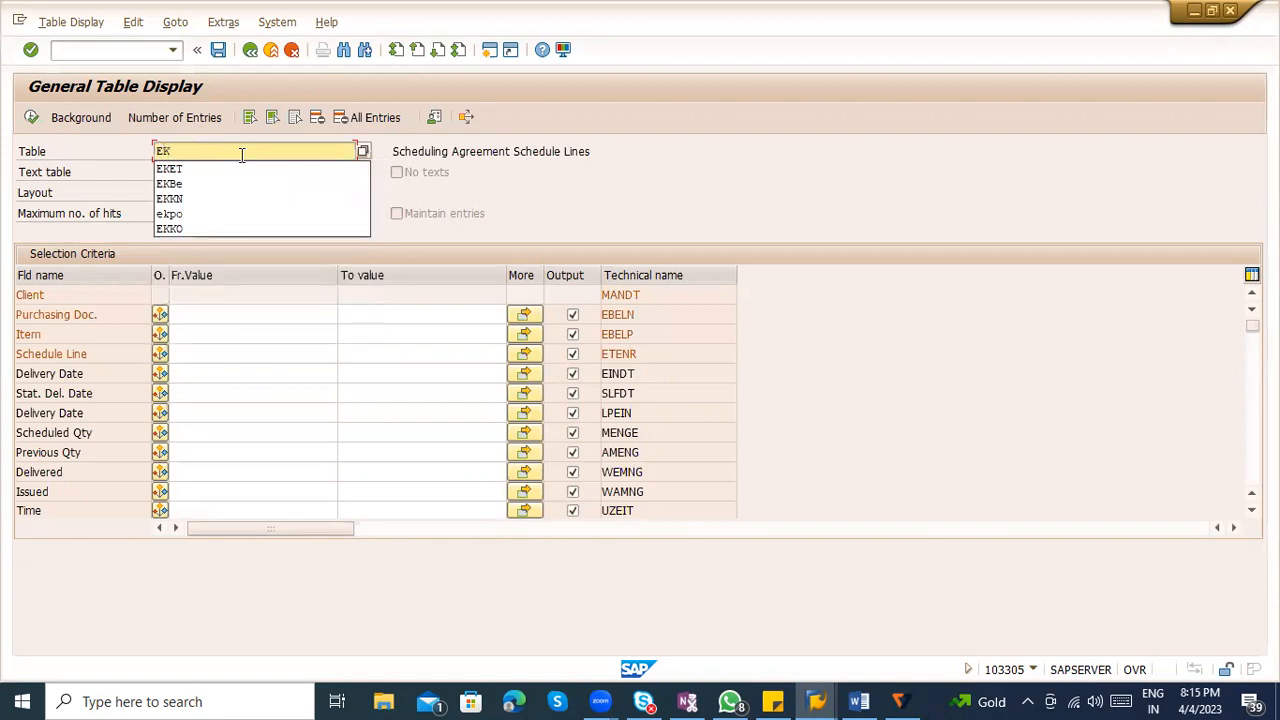
pyautogui.write('*')
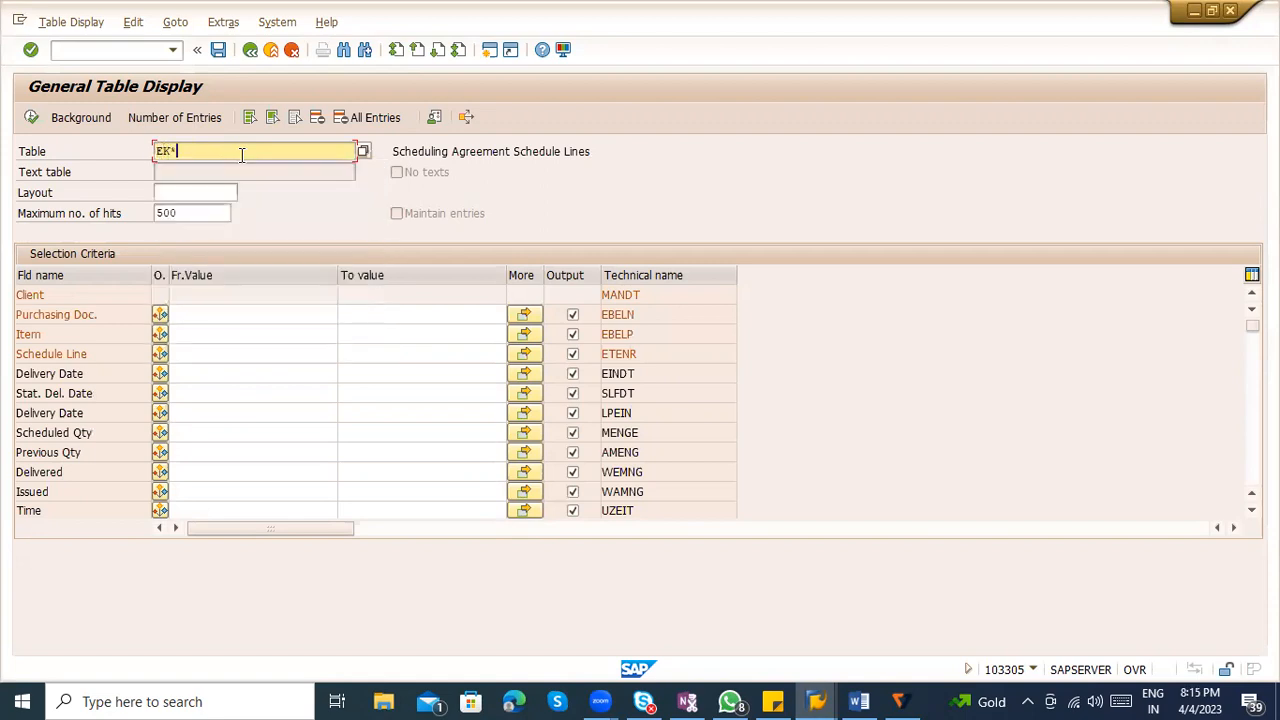
pyautogui.click(358, 151)
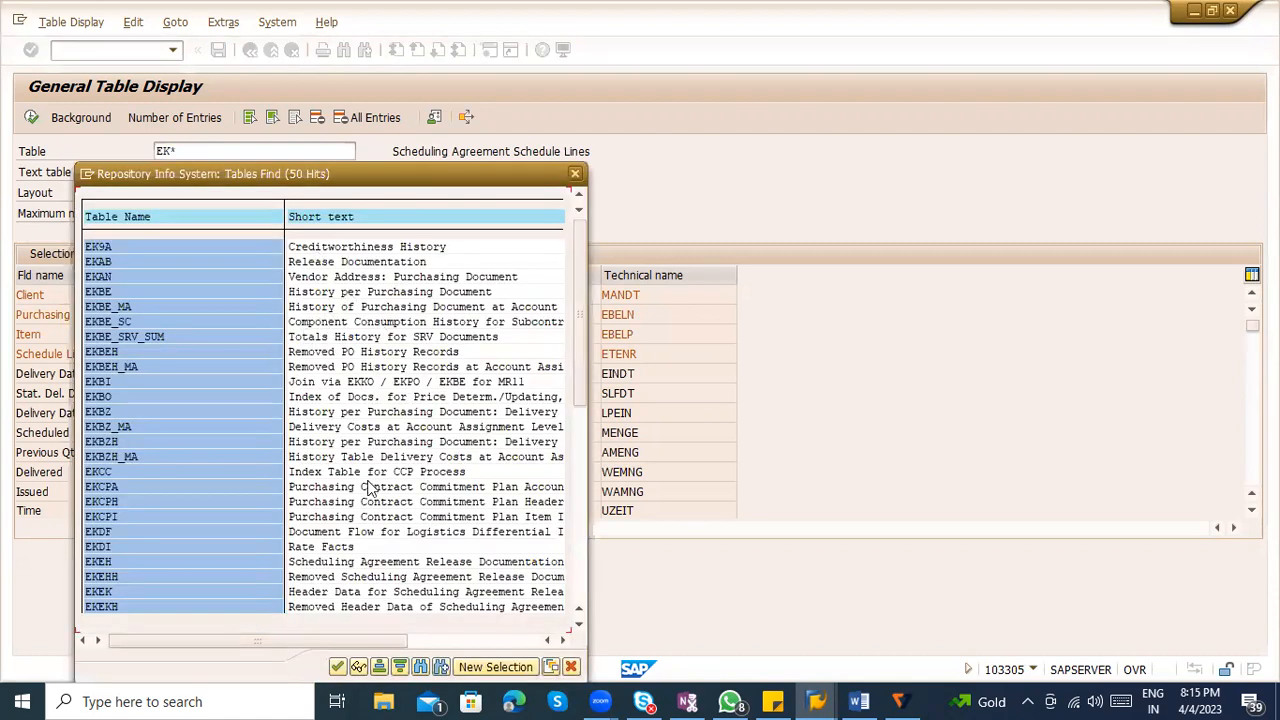
pyautogui.press('Escape')
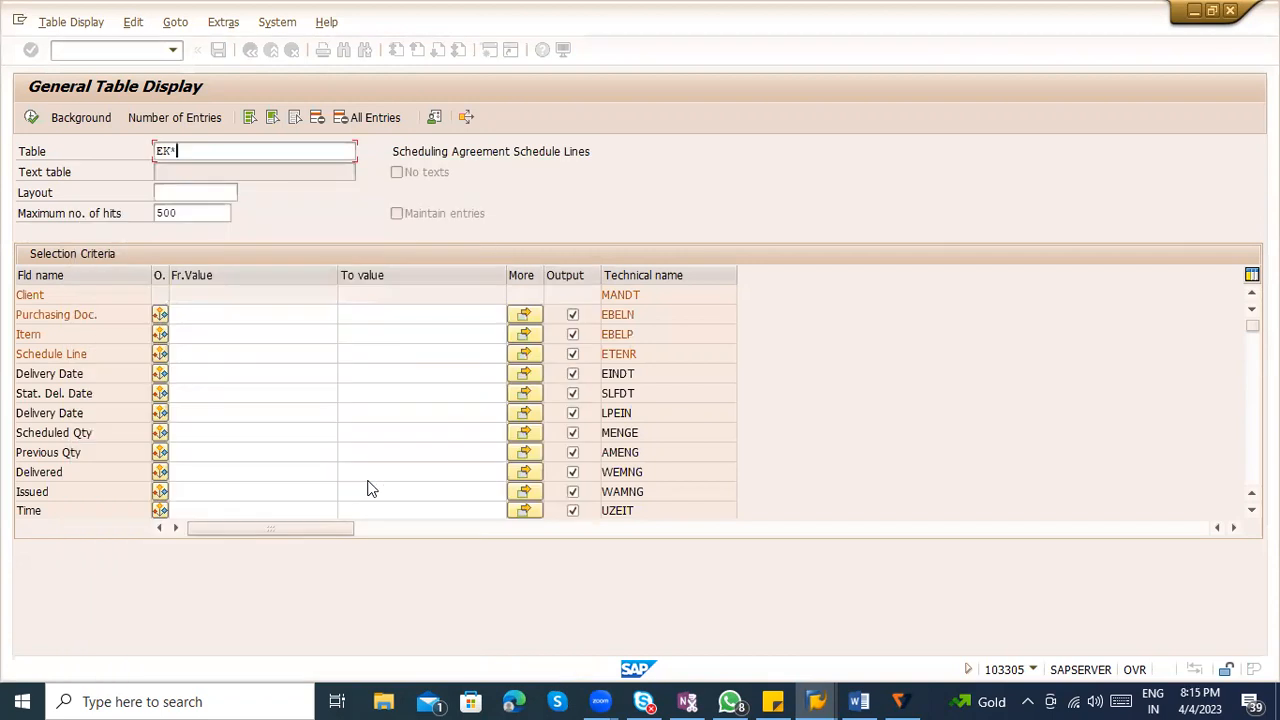
# Load the selection fields of table EKBZ, and leave General Table Display for the SAP Easy Access screen
pyautogui.click(213, 154)
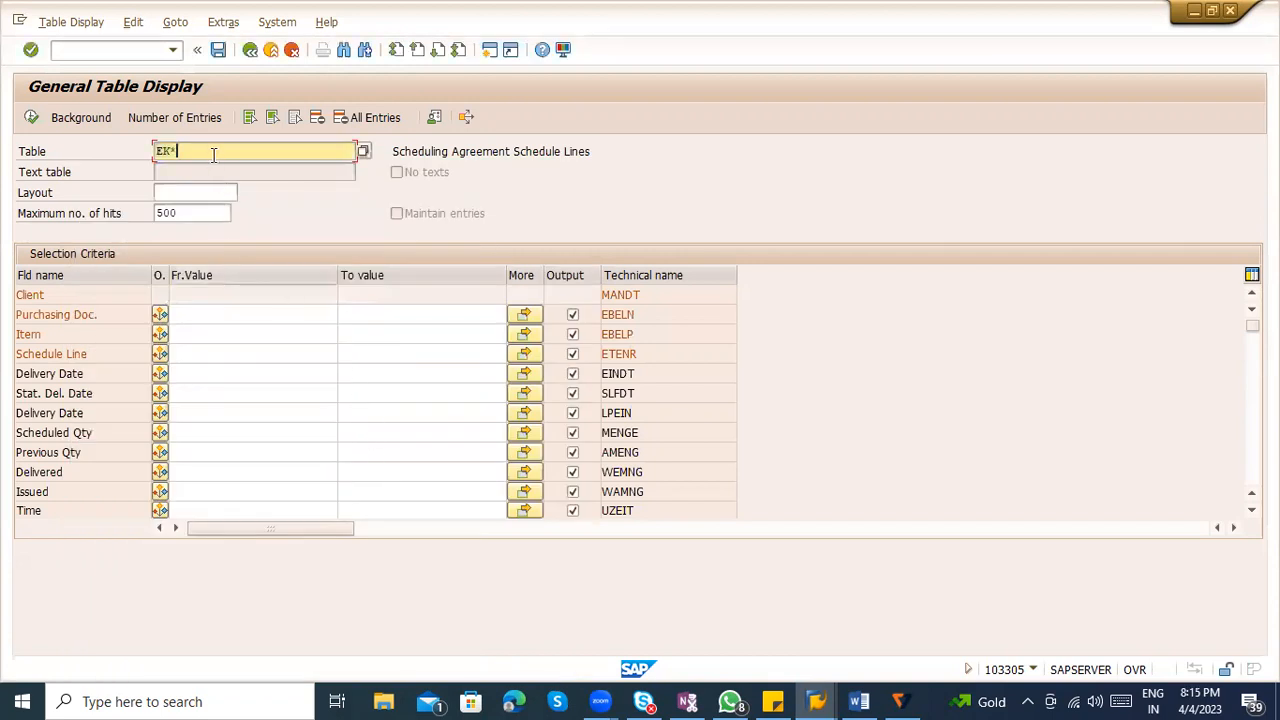
pyautogui.press('BackSpace')
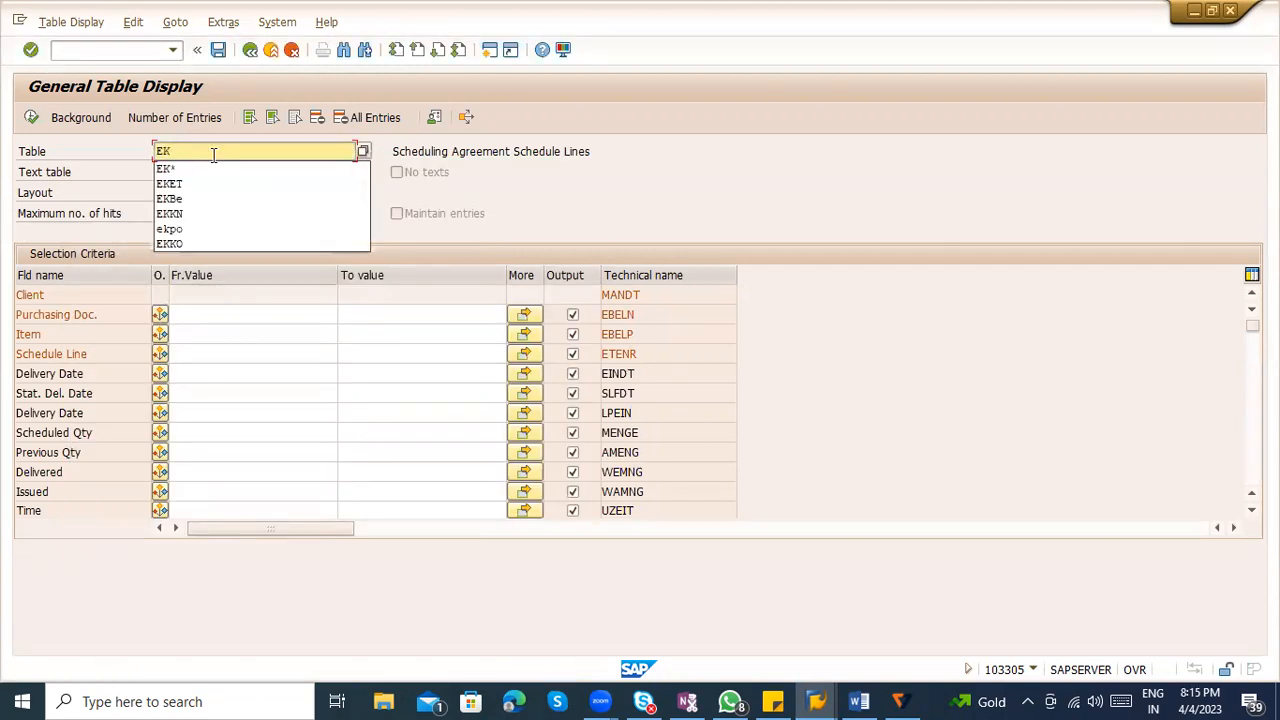
pyautogui.write('BZ')
pyautogui.press('Return')
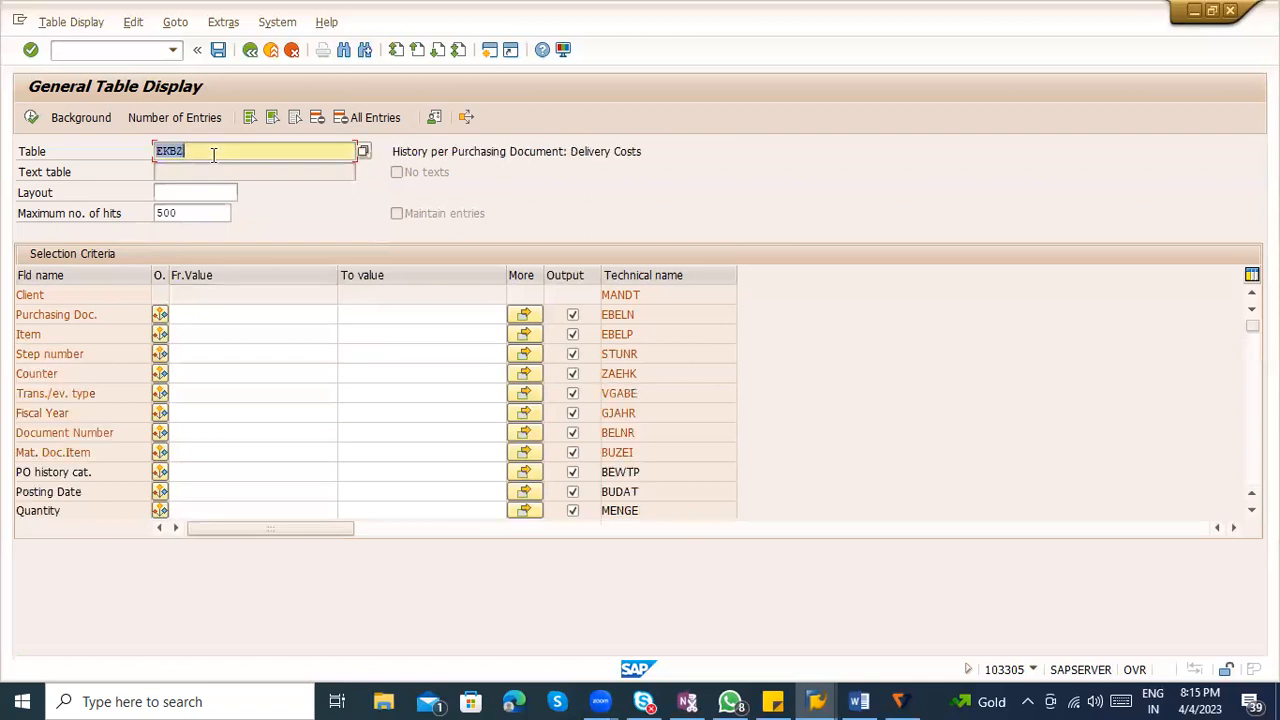
pyautogui.click(287, 50)
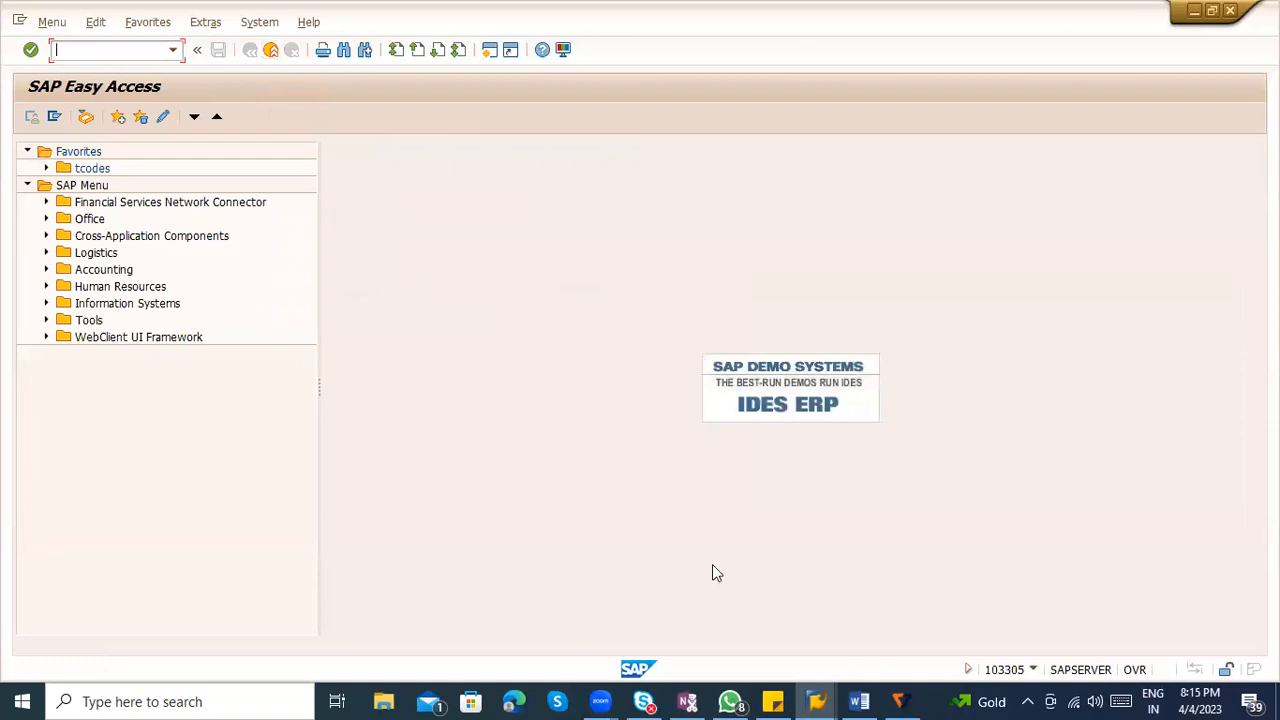
# Switch to Word and list EKKO, EKPO, EKKN and EKBE on separate lines below the currency note
pyautogui.click(858, 700)
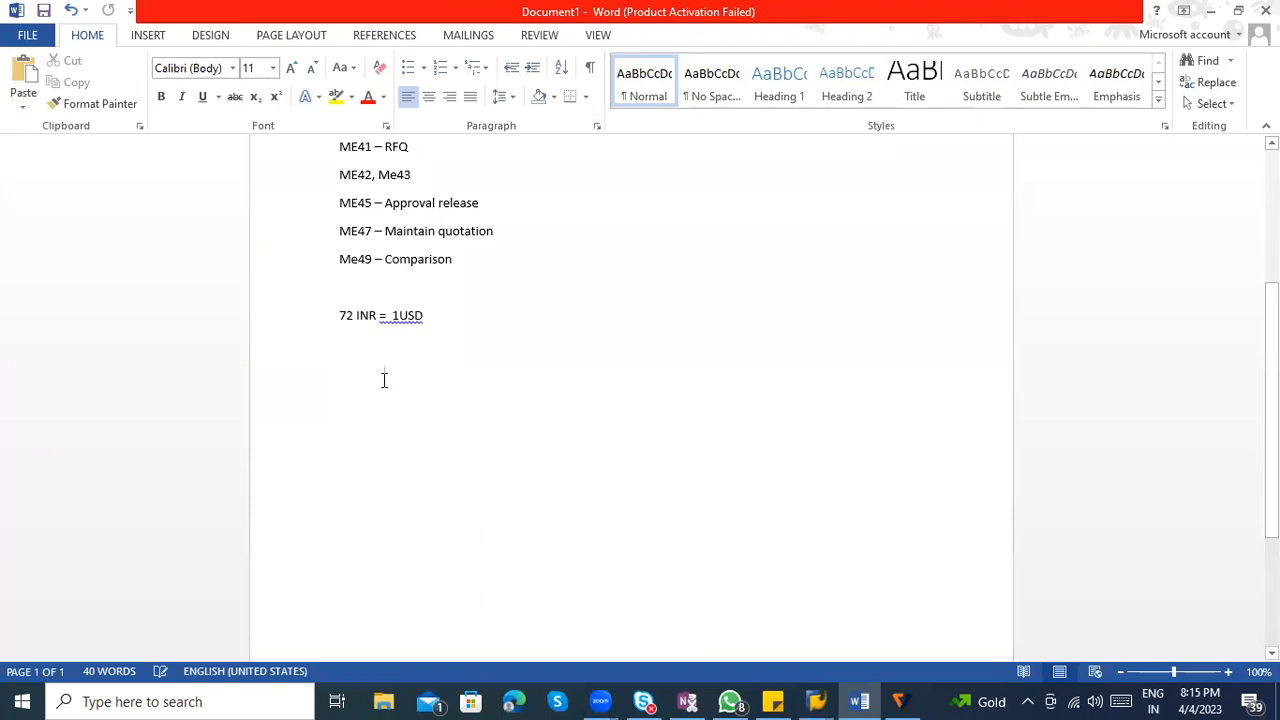
pyautogui.click(514, 318)
pyautogui.press('Return')
pyautogui.press('Return')
pyautogui.write('EKKO')
pyautogui.press('Return')
pyautogui.write('EKPO')
pyautogui.press('Return')
pyautogui.write('EKKN')
pyautogui.press('Return')
pyautogui.write('EKBE')
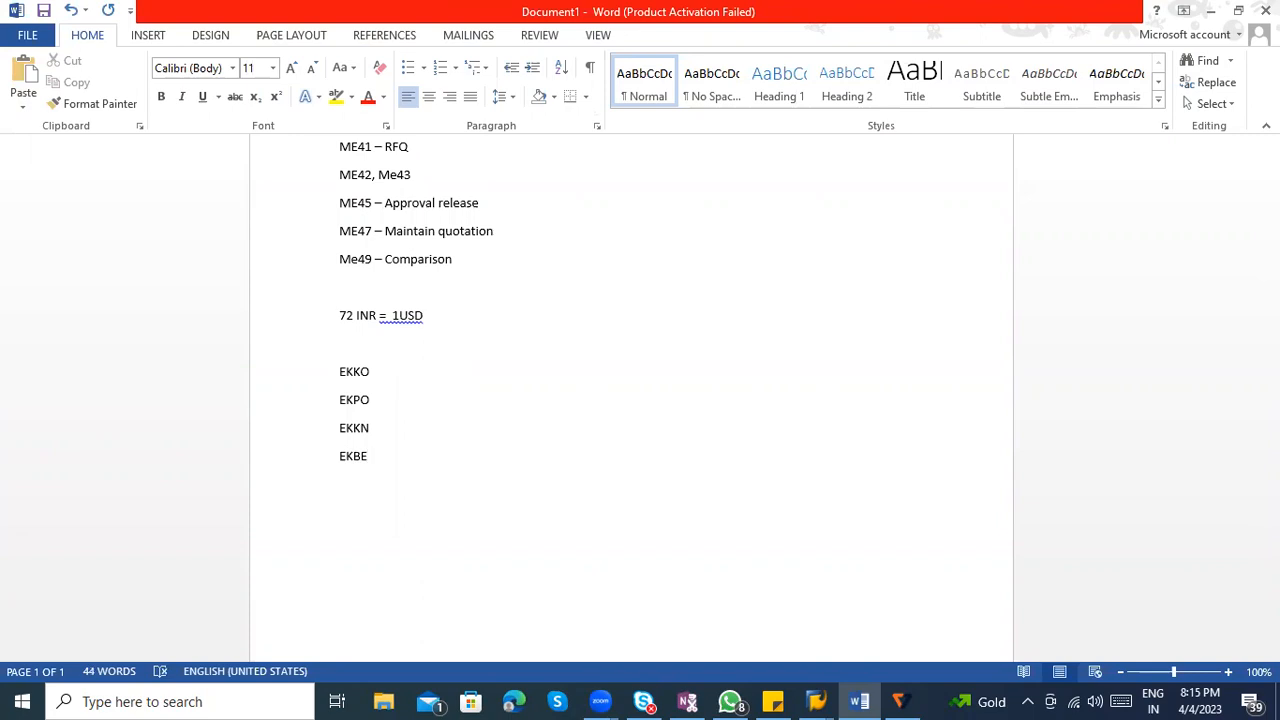
# Add the line "EKET- Delivery shcdules" below EKBE and start a new line after it
pyautogui.press('Return')
pyautogui.write('EKET- Delivery shcue')
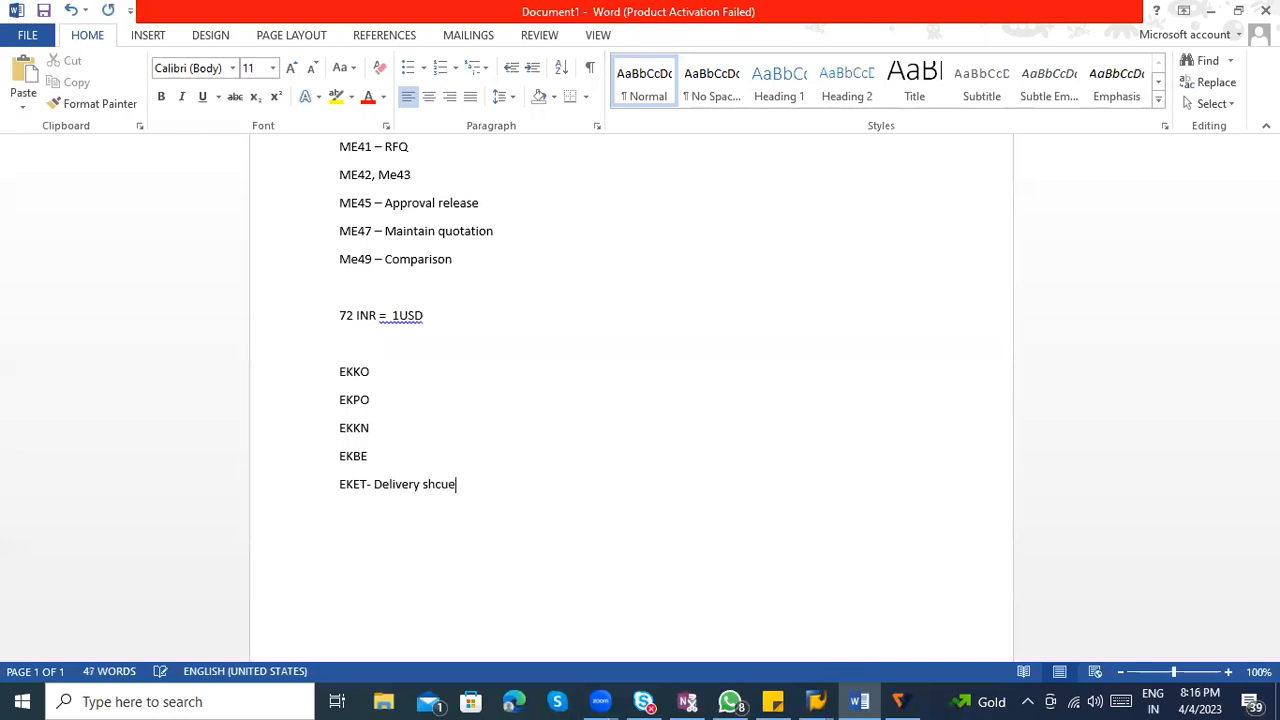
pyautogui.press('BackSpace')
pyautogui.press('BackSpace')
pyautogui.write('dules')
pyautogui.press('Return')
# Switch to SAP, start transaction se16n and load table EKBZ
pyautogui.hotkey('alt', 'Tab')
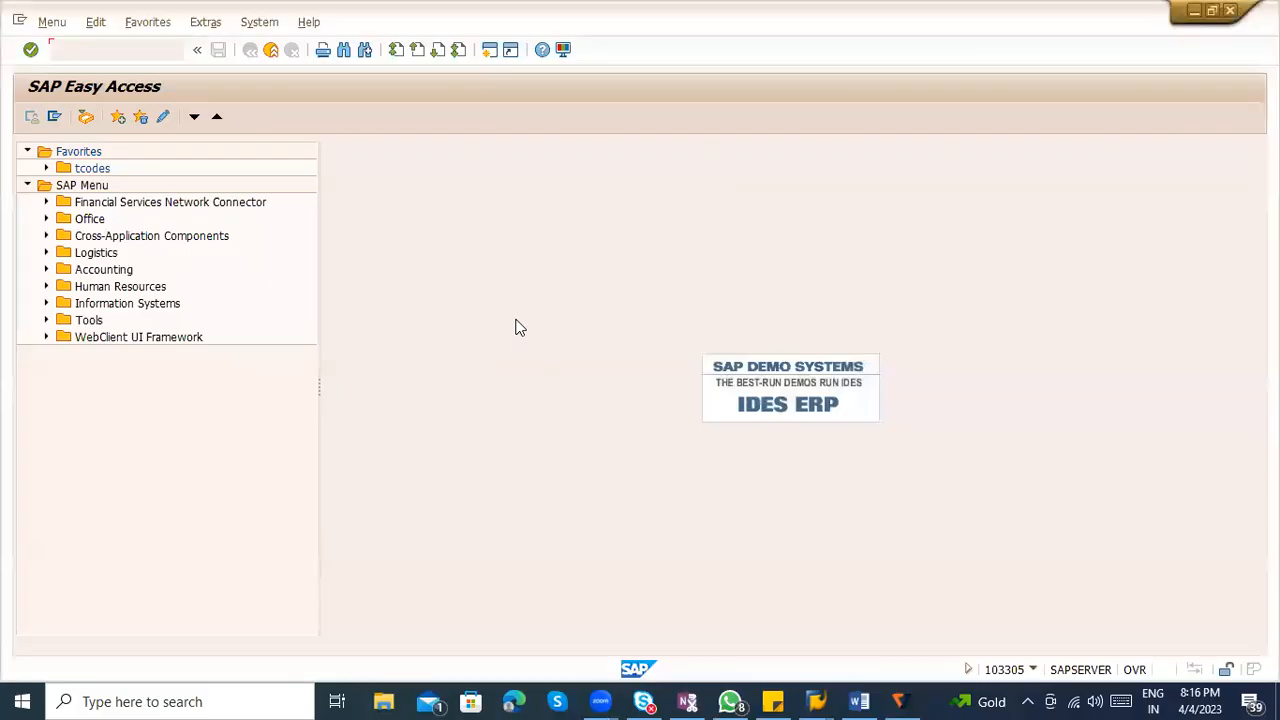
pyautogui.write('s1')
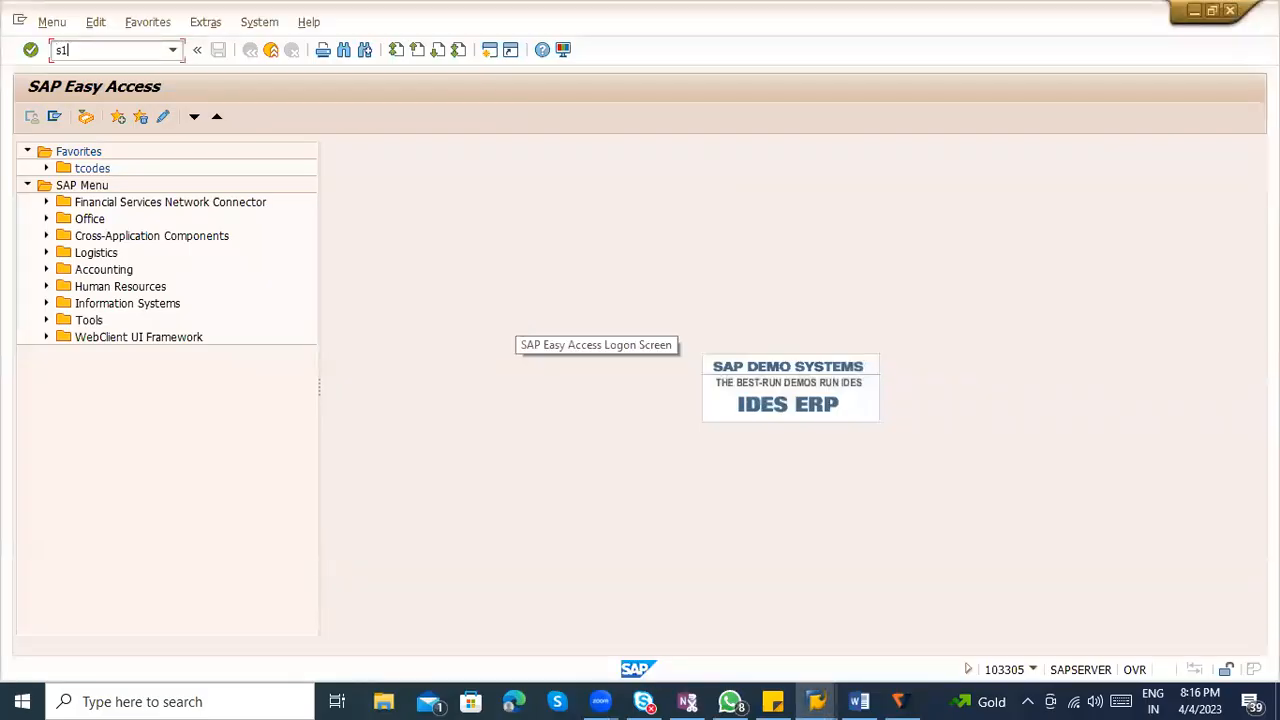
pyautogui.press('BackSpace')
pyautogui.write('e16n')
pyautogui.press('Return')
pyautogui.write('ek')
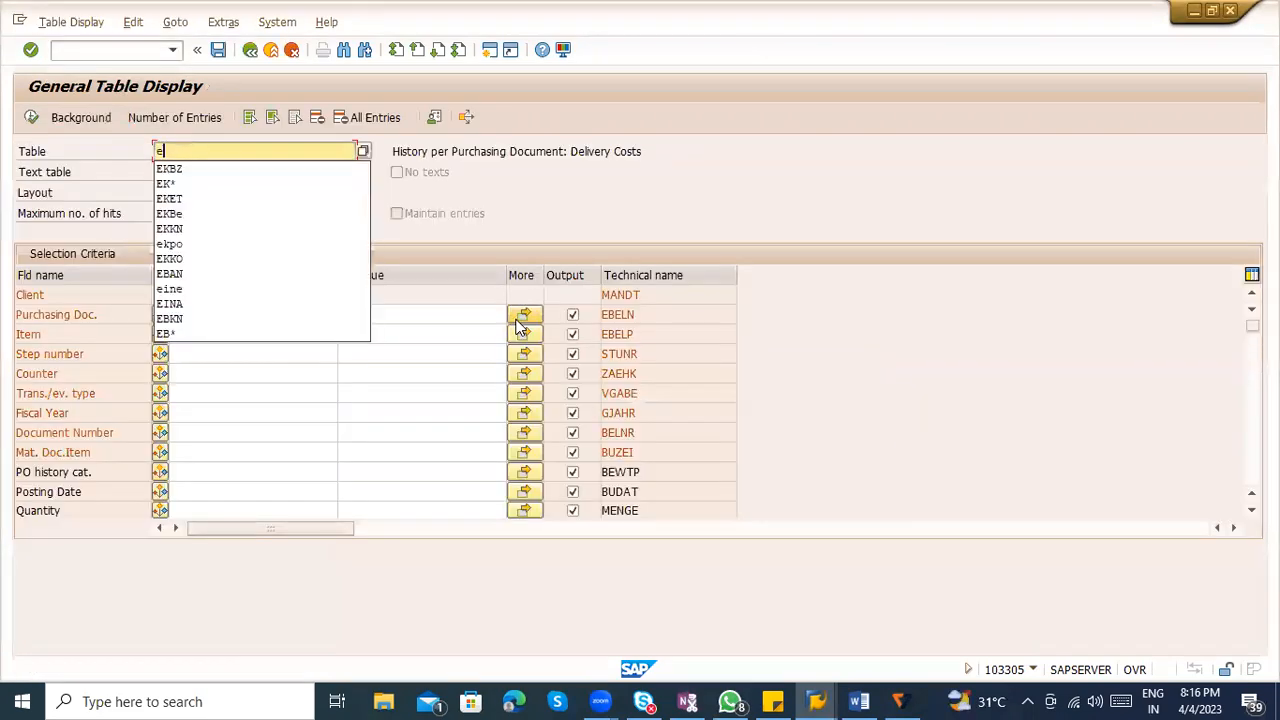
pyautogui.press('Down')
pyautogui.press('Return')
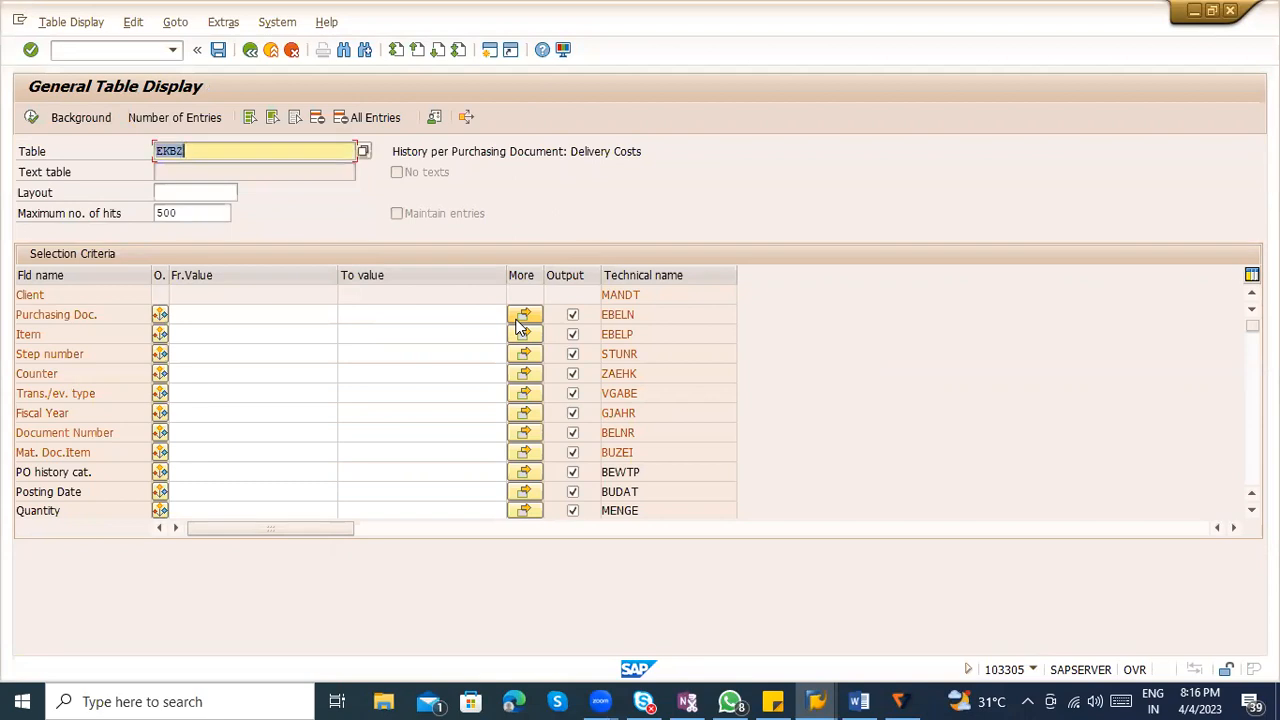
# Look up tables matching EK*, find "confirmation" in the list and choose the Vendor Confirmations table EKES
pyautogui.press('BackSpace')
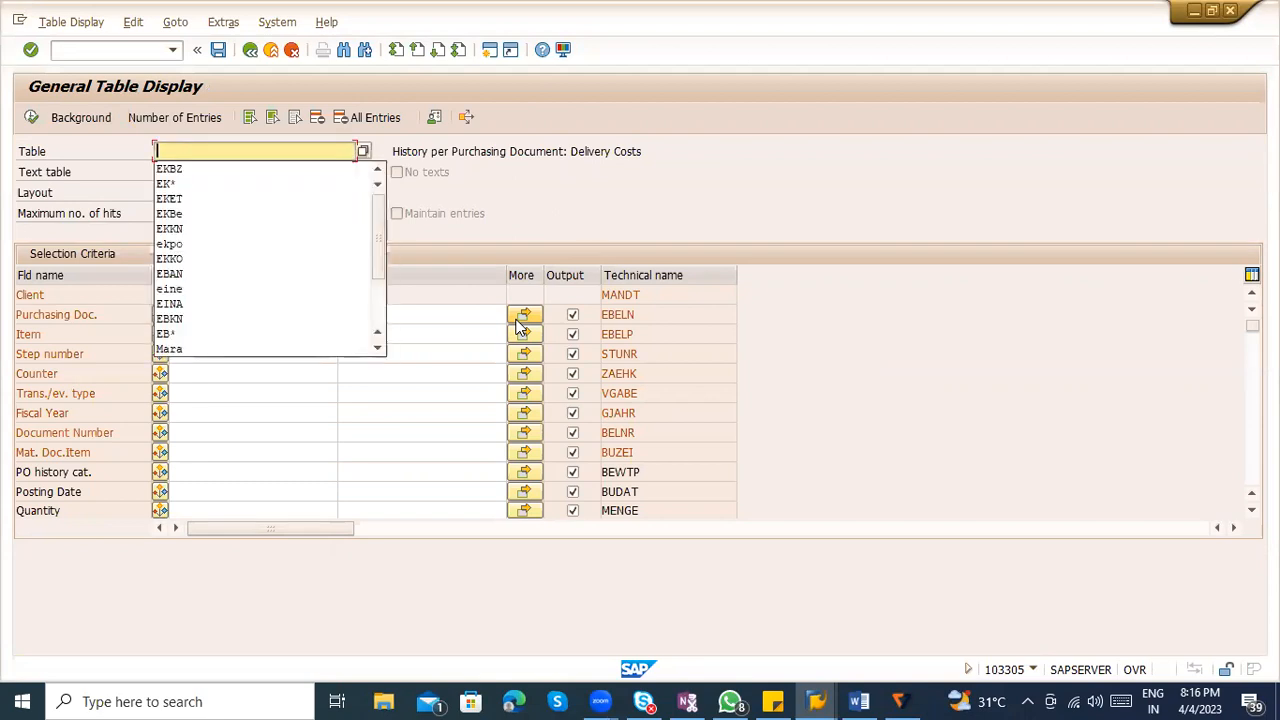
pyautogui.write('EK')
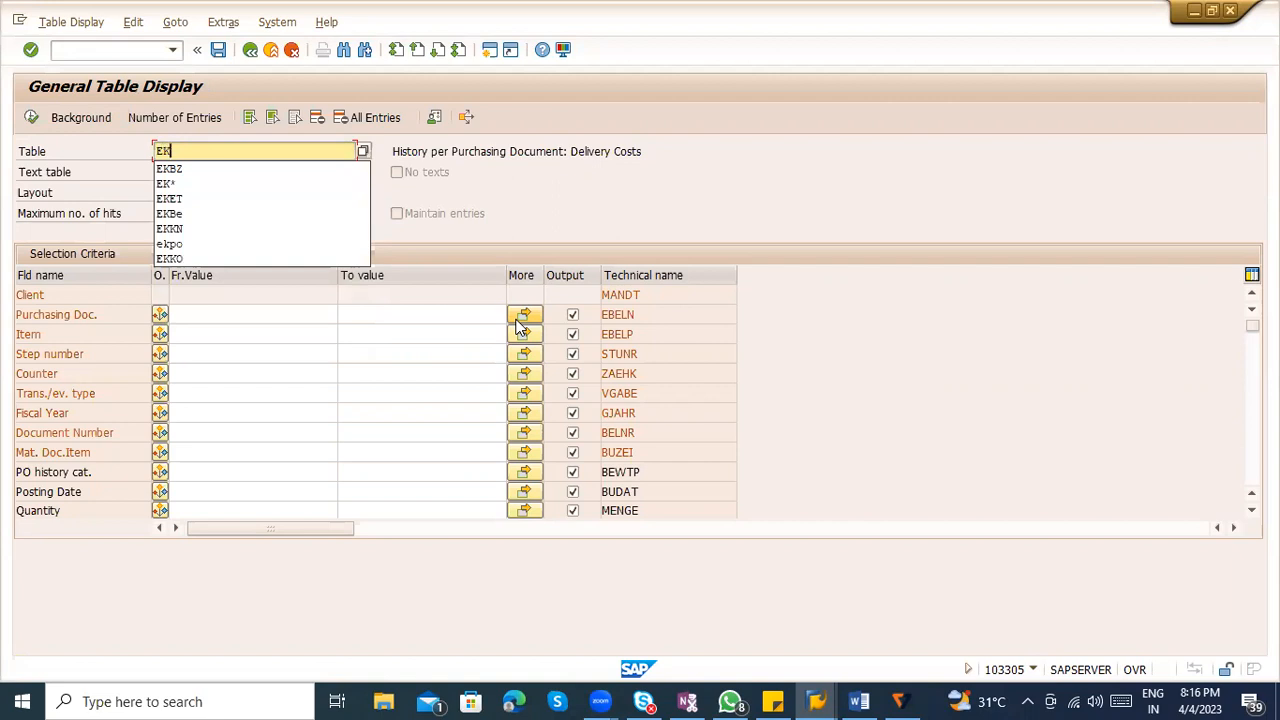
pyautogui.write('*')
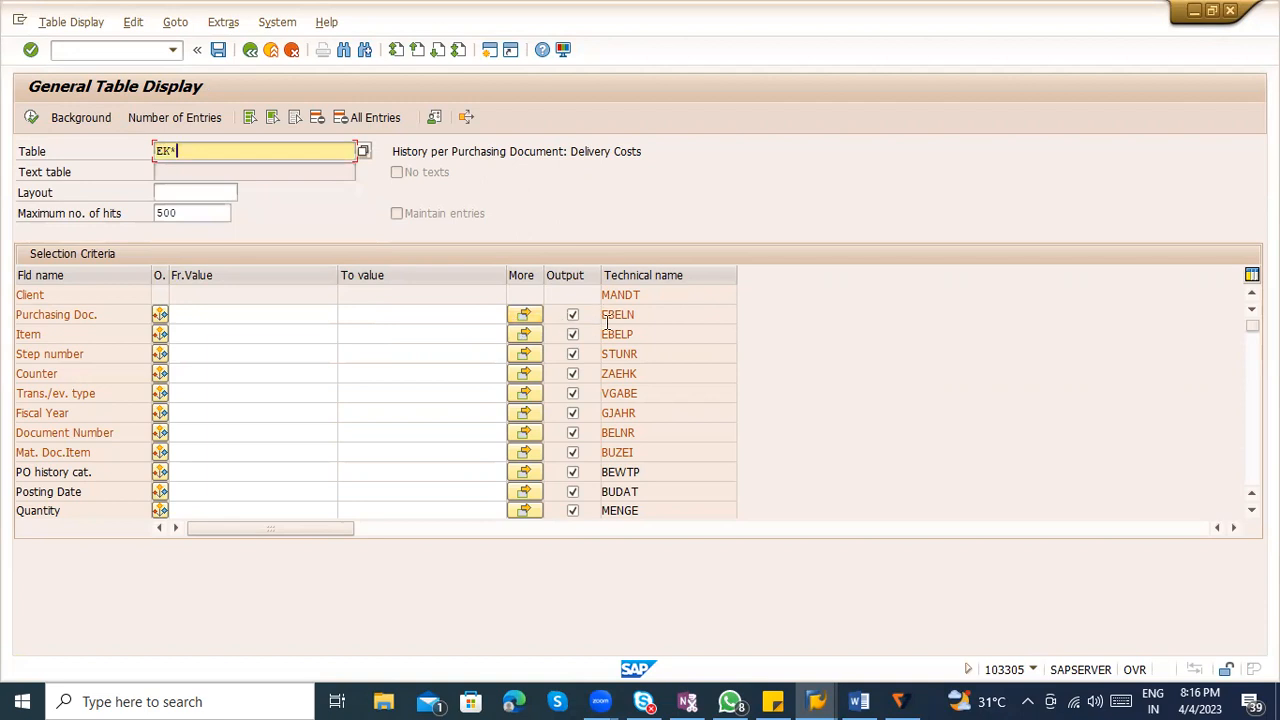
pyautogui.click(363, 152)
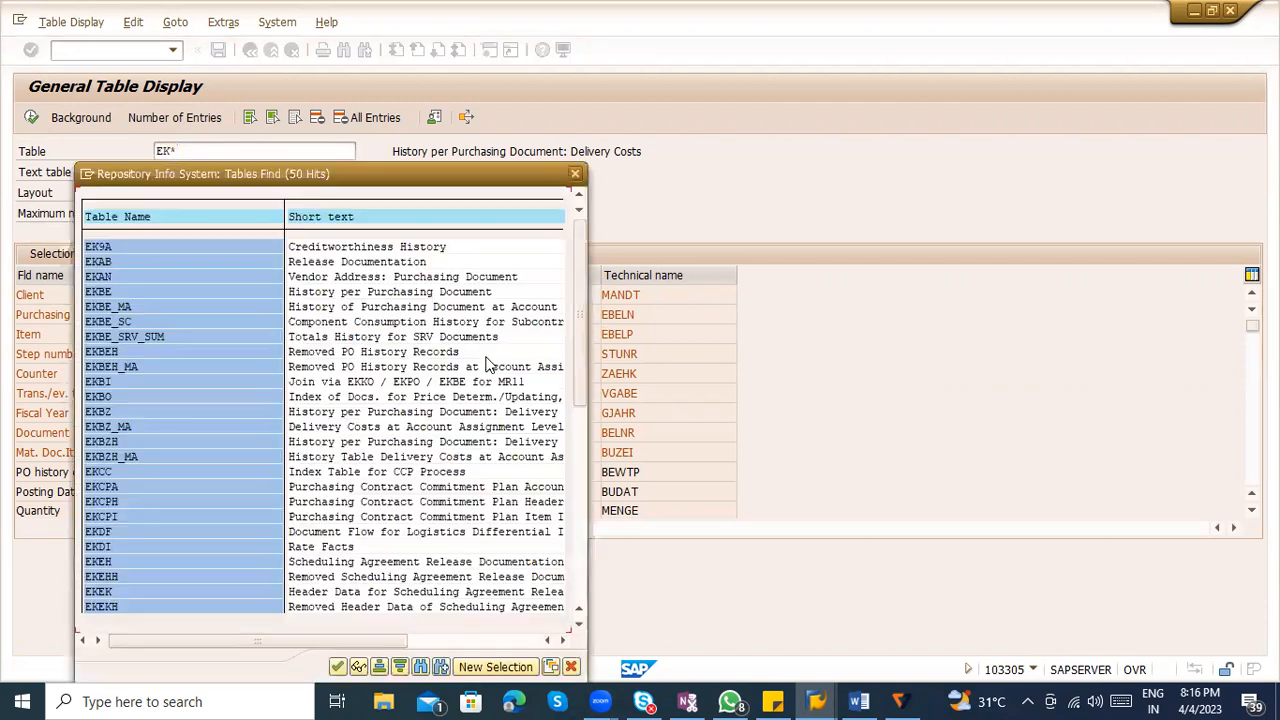
pyautogui.hotkey('ctrl', 'f')
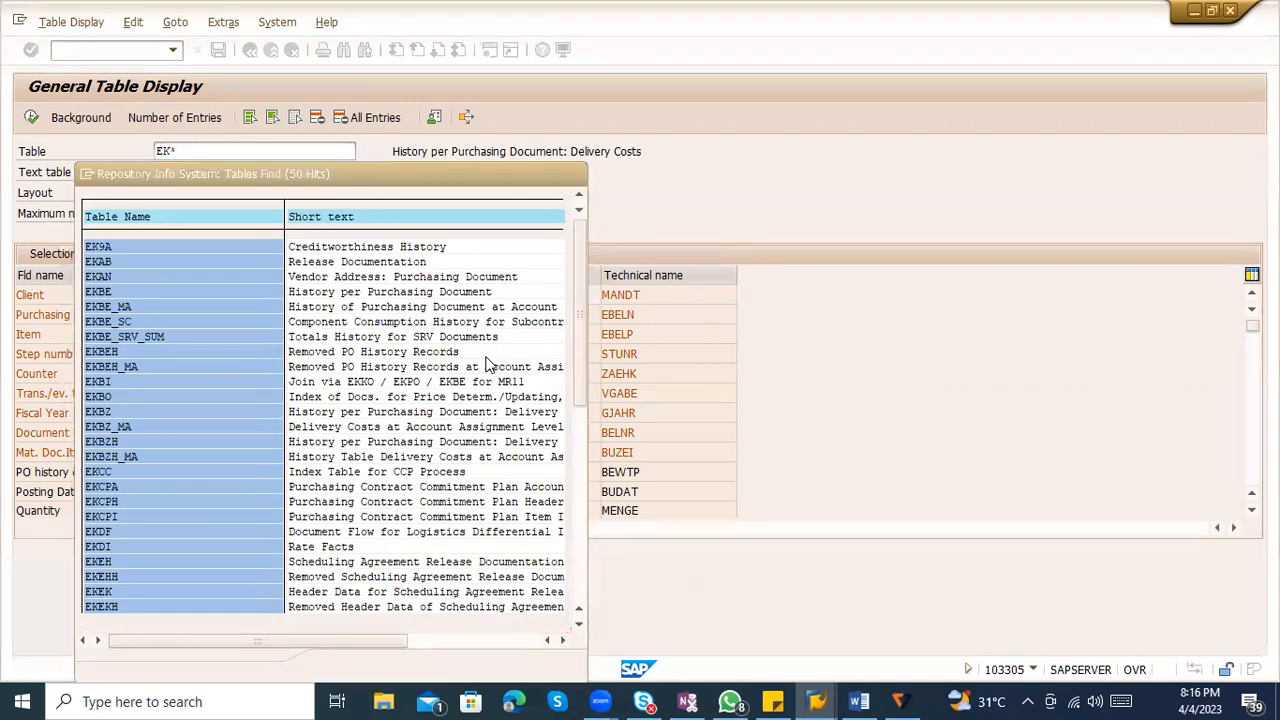
pyautogui.write('confirmation')
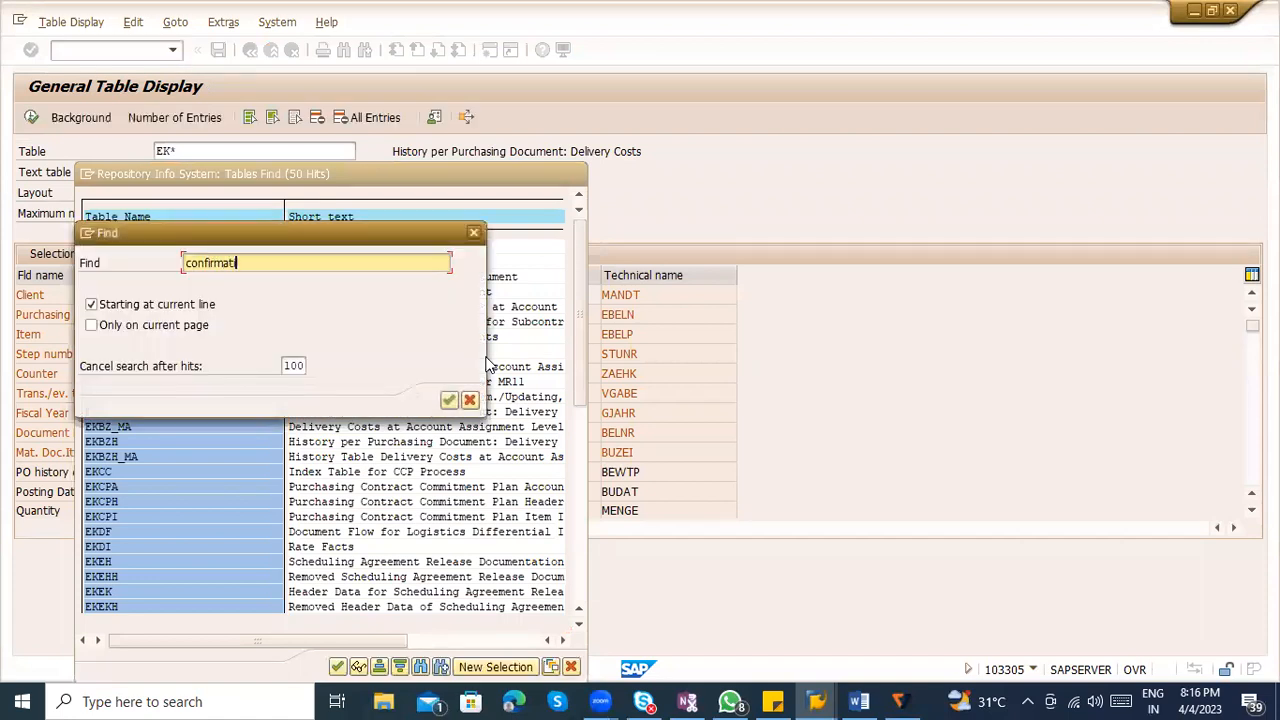
pyautogui.press('Return')
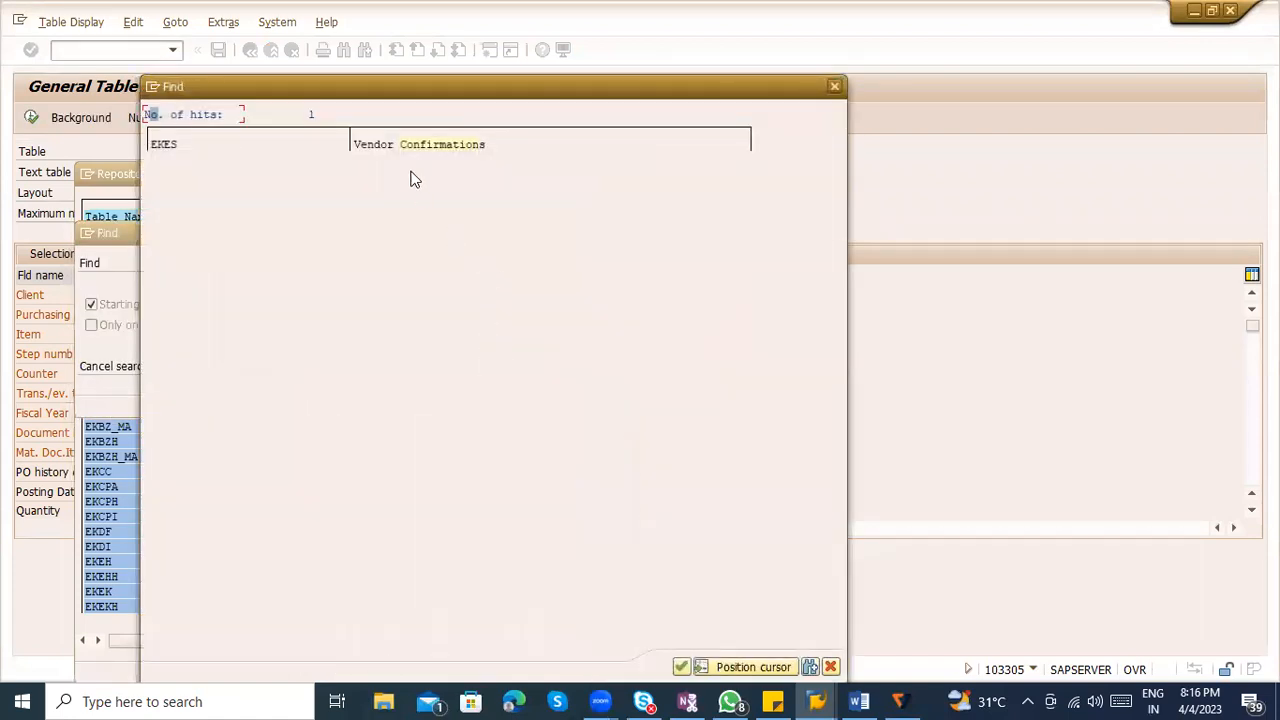
pyautogui.doubleClick(420, 144)
pyautogui.doubleClick(302, 251)
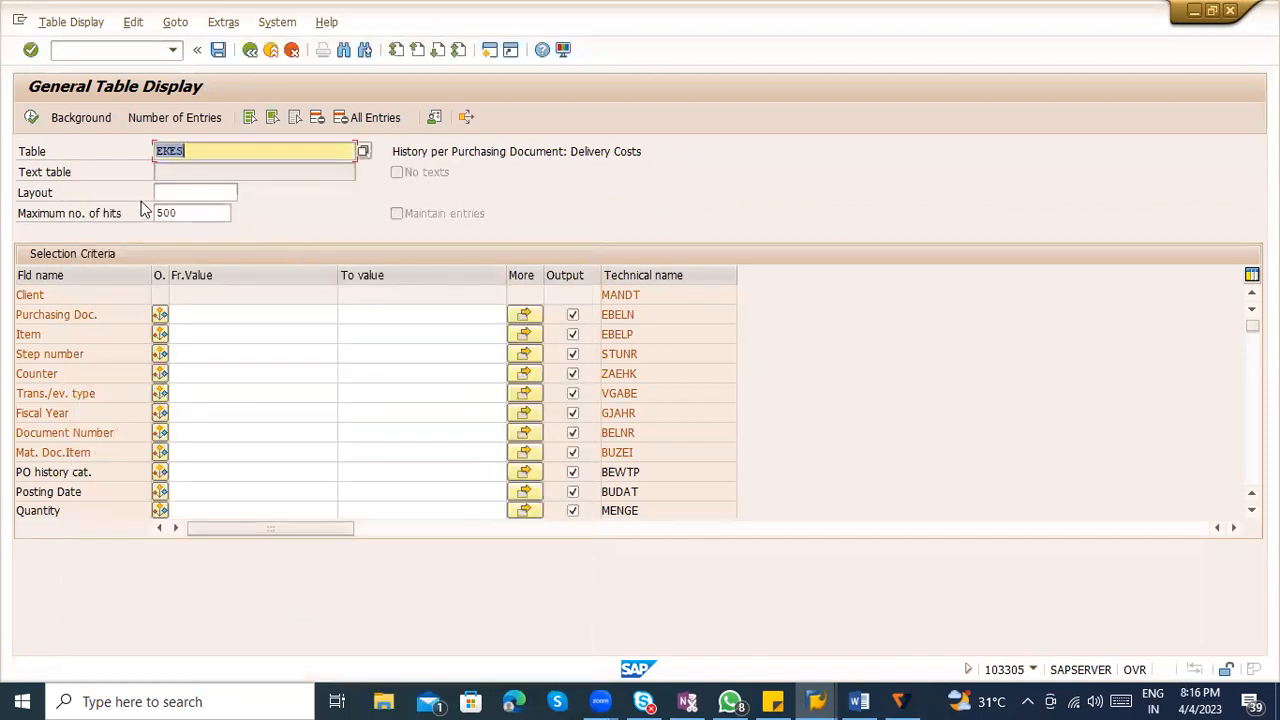
# Display the entries of table EKES and return to the SAP Easy Access screen
pyautogui.click(33, 120)
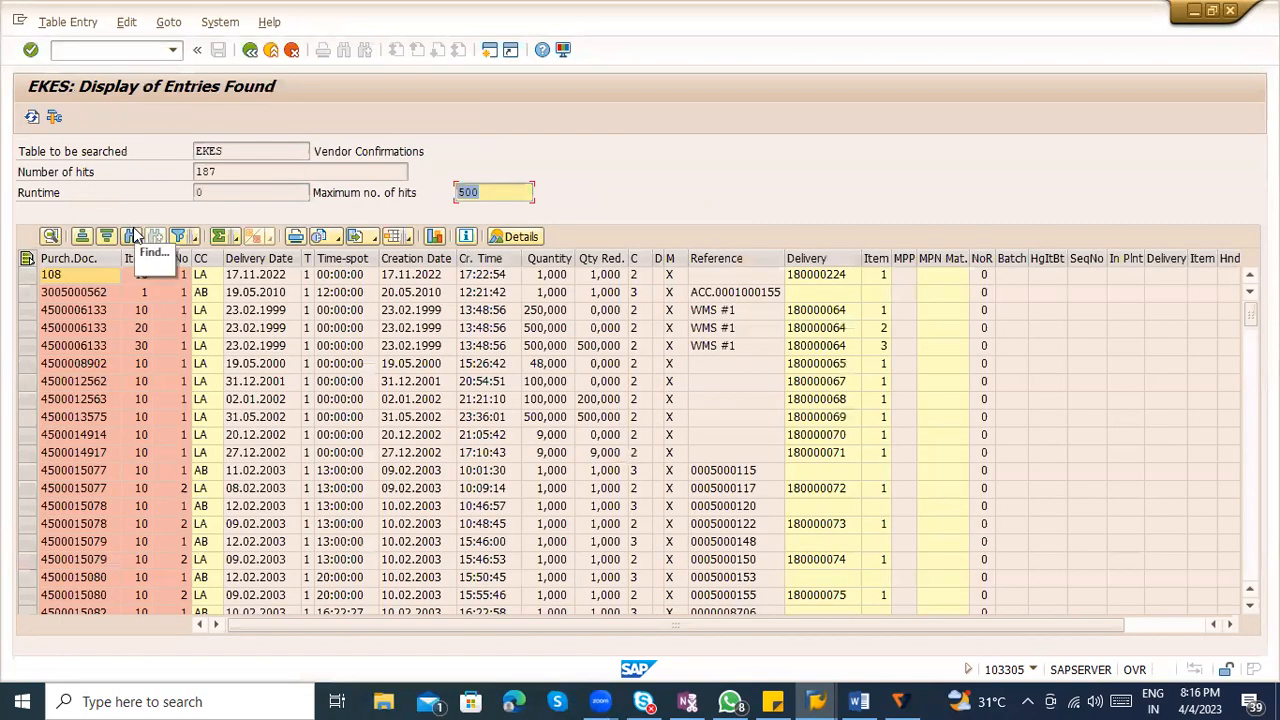
pyautogui.click(250, 52)
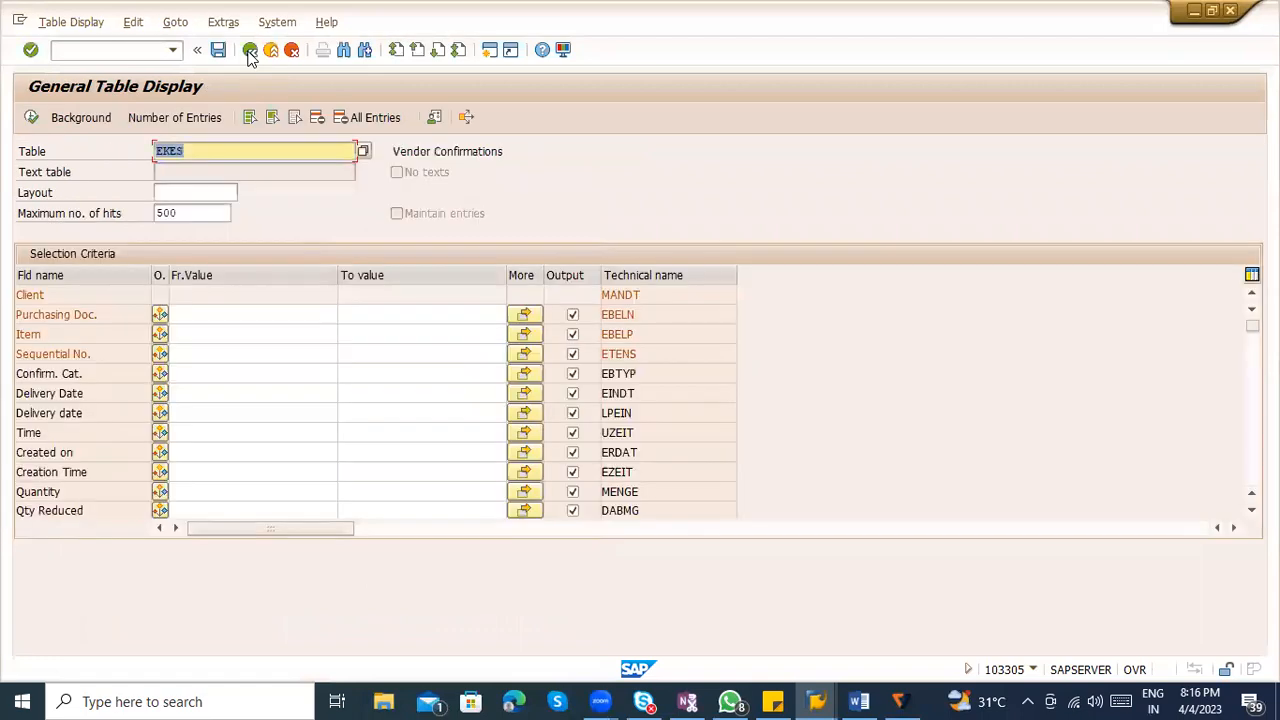
pyautogui.click(270, 52)
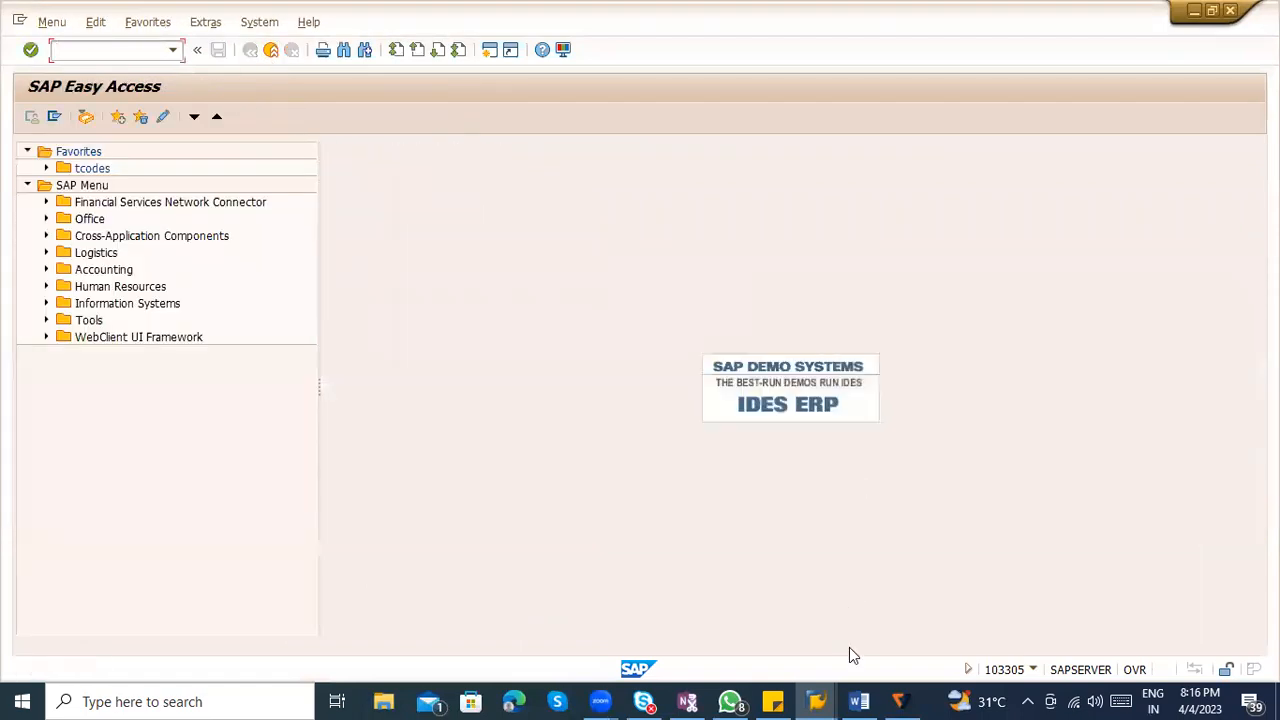
pyautogui.click(859, 701)
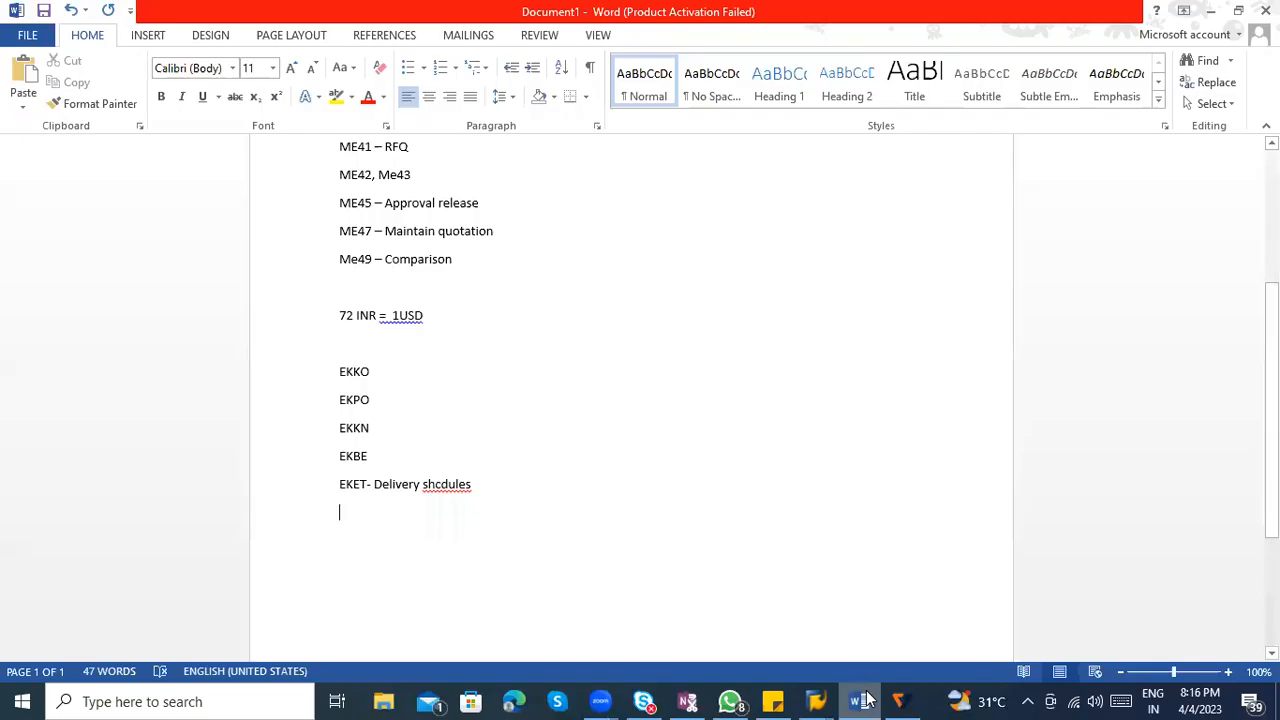
pyautogui.scroll(-1, 383, 490)
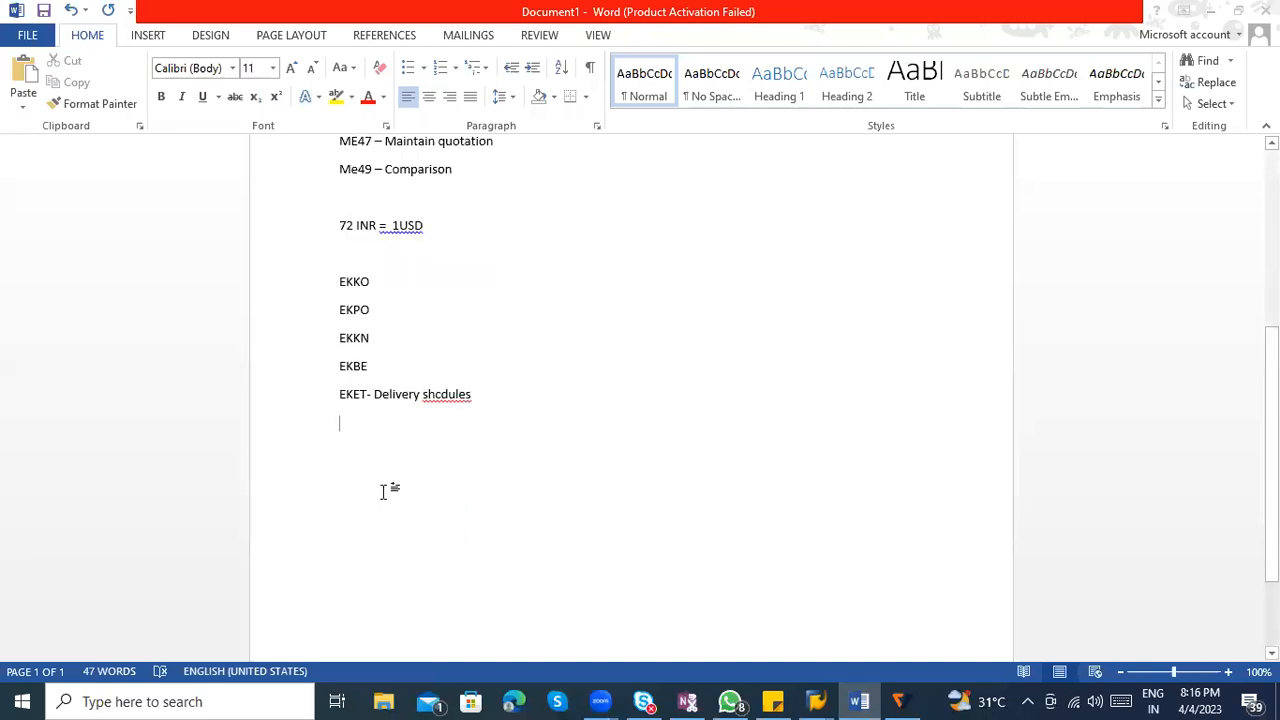
pyautogui.hotkey('alt', 'Tab')
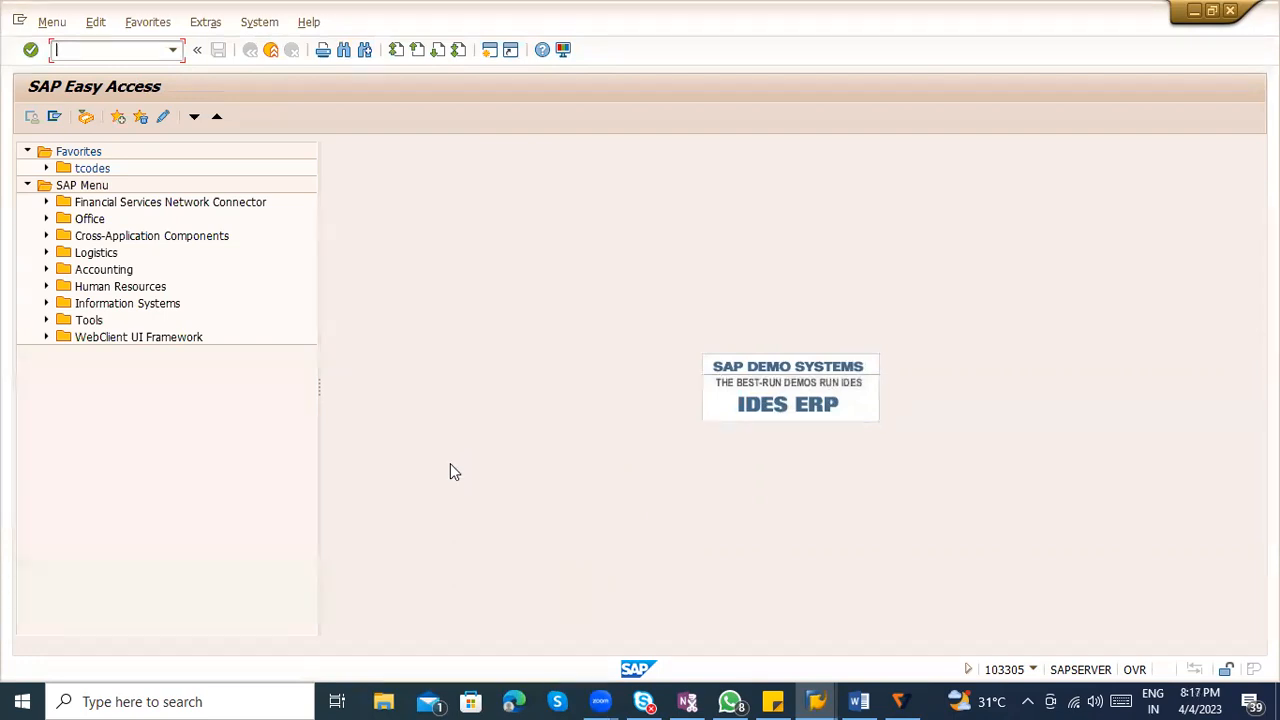
# Start transaction me21n to create a purchase order
pyautogui.write('me21n')
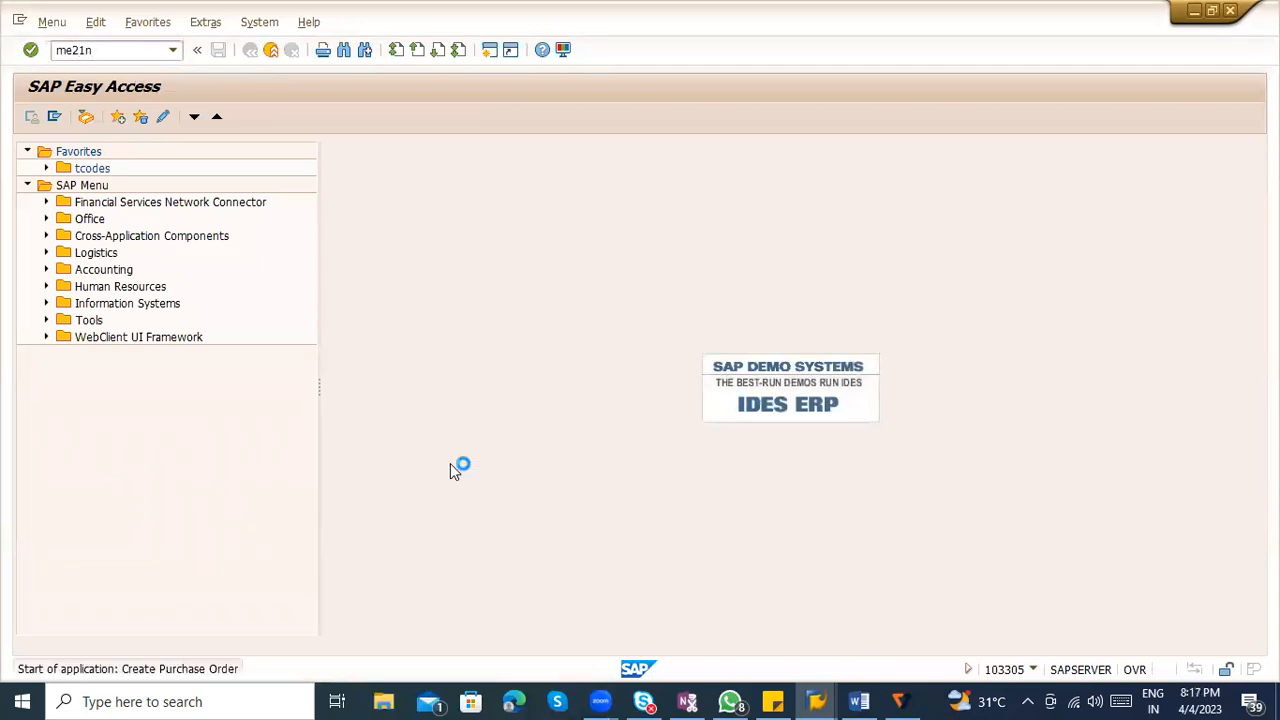
pyautogui.press('Return')
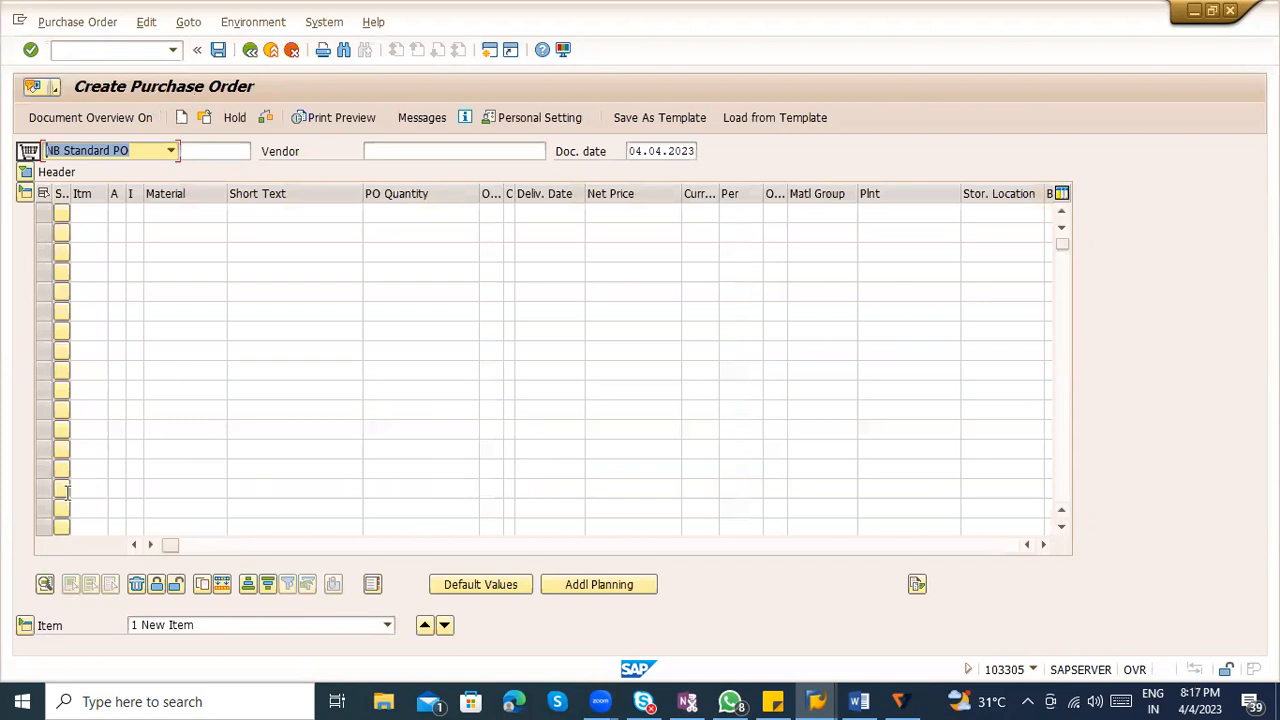
# Load the proposed existing purchase order and show the confirmations details of its cleaning service item
pyautogui.click(201, 117)
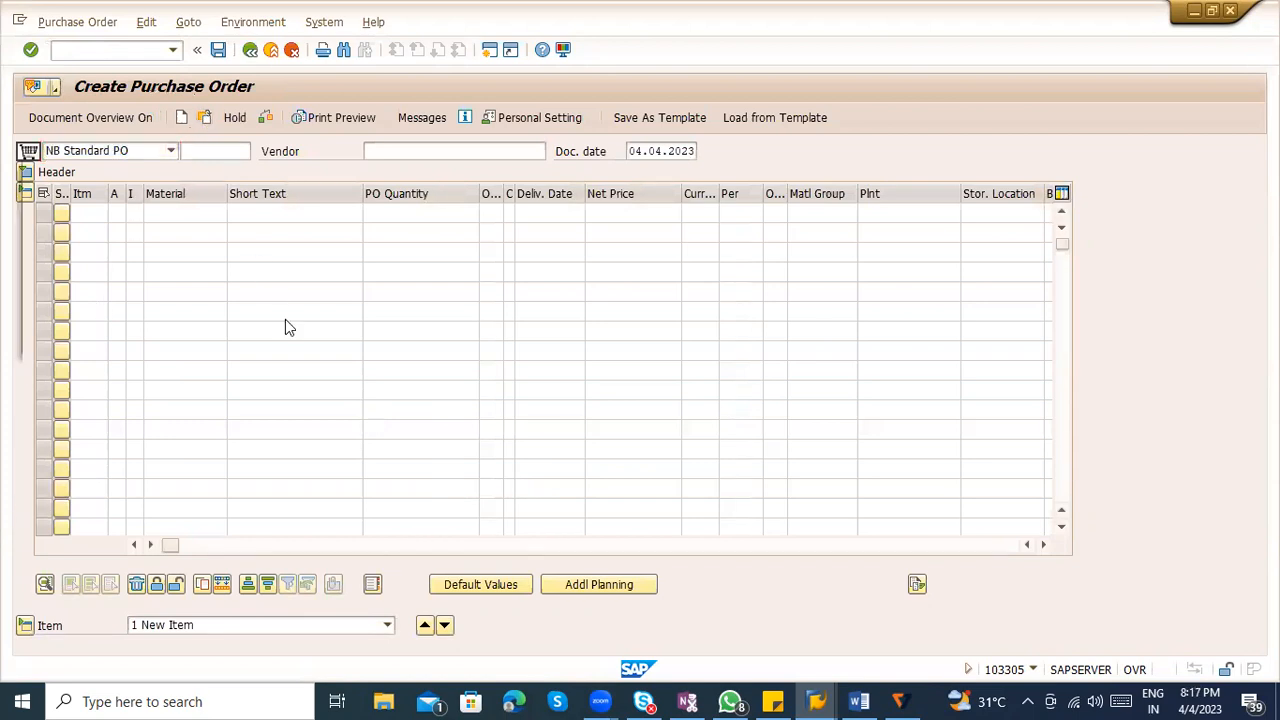
pyautogui.press('Return')
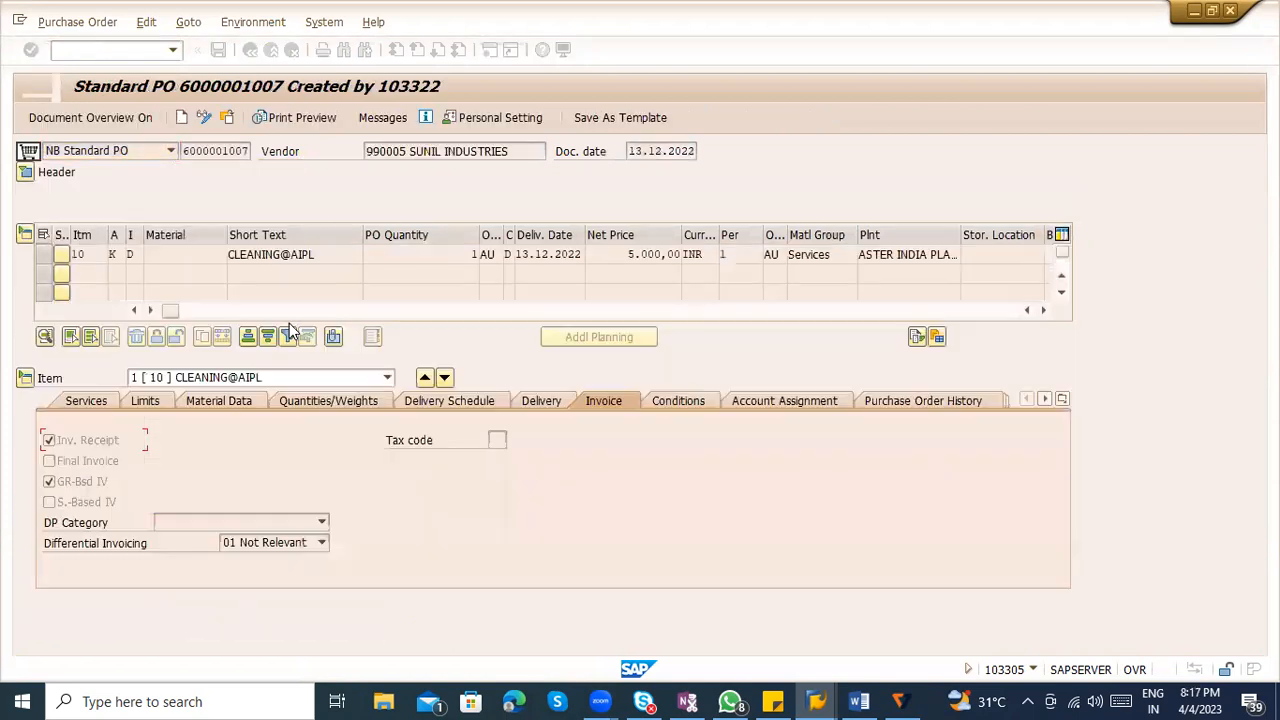
pyautogui.click(1062, 400)
pyautogui.click(1108, 332)
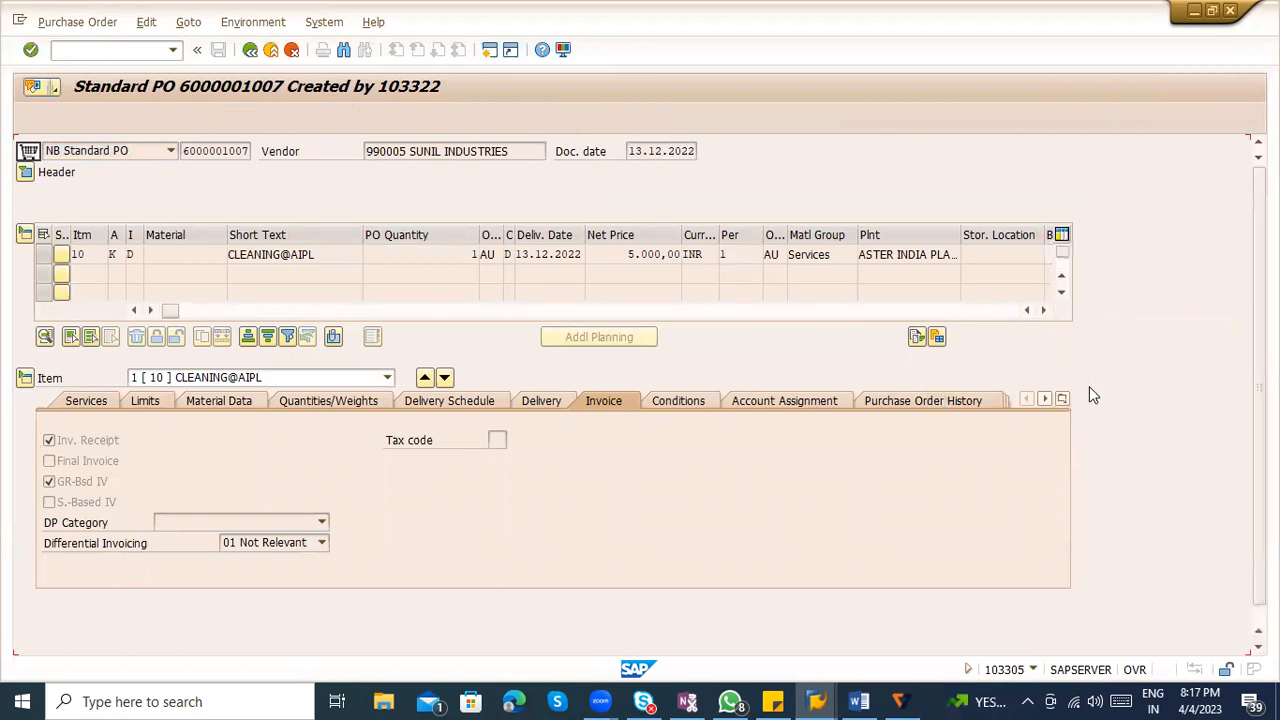
# Examine the confirmation control options and acknowledgment fields of the item, and return to the SAP Easy Access screen
pyautogui.click(223, 397)
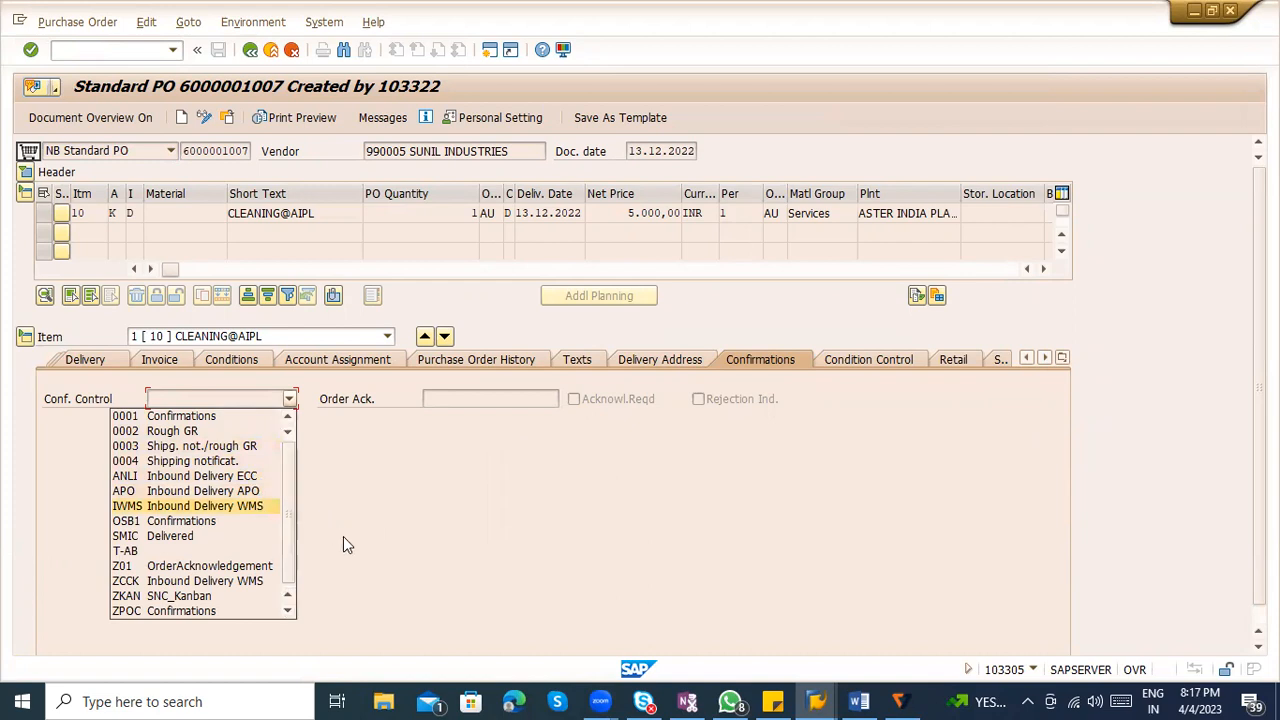
pyautogui.click(431, 540)
pyautogui.click(485, 400)
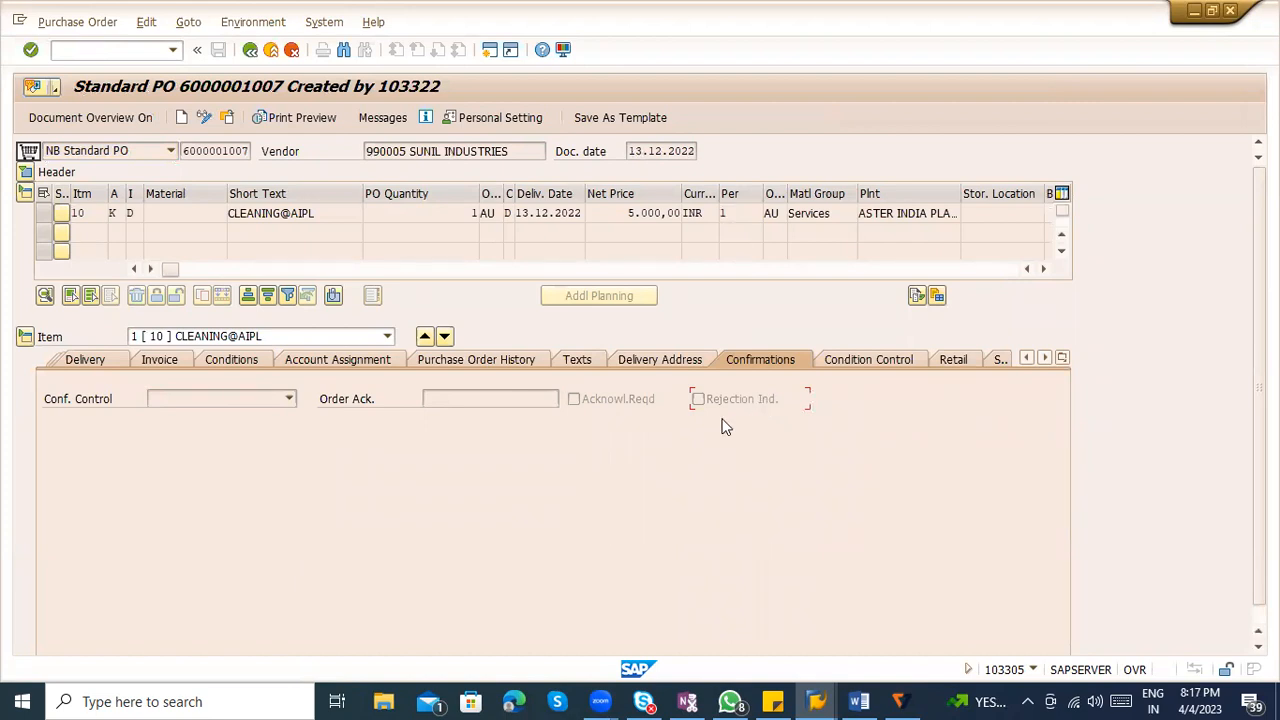
pyautogui.click(271, 50)
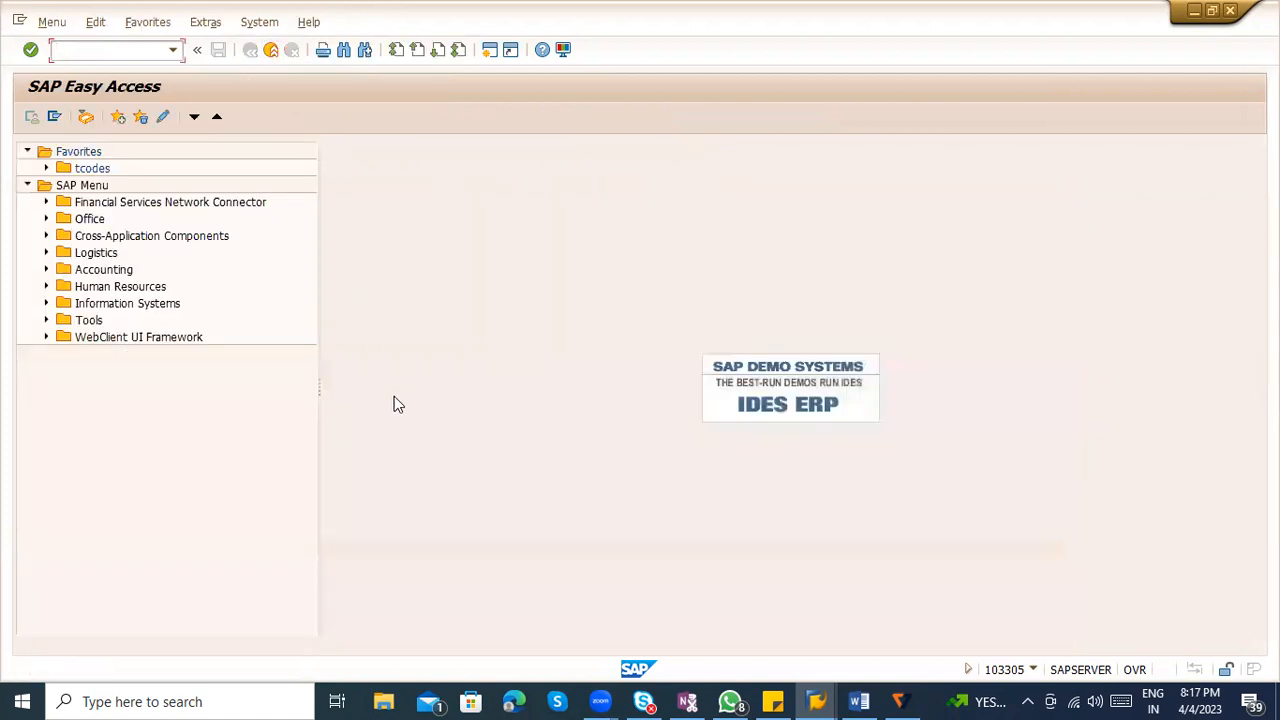
# Start transaction se16n and load the Purchasing Document Header table EKKO
pyautogui.write('se16n')
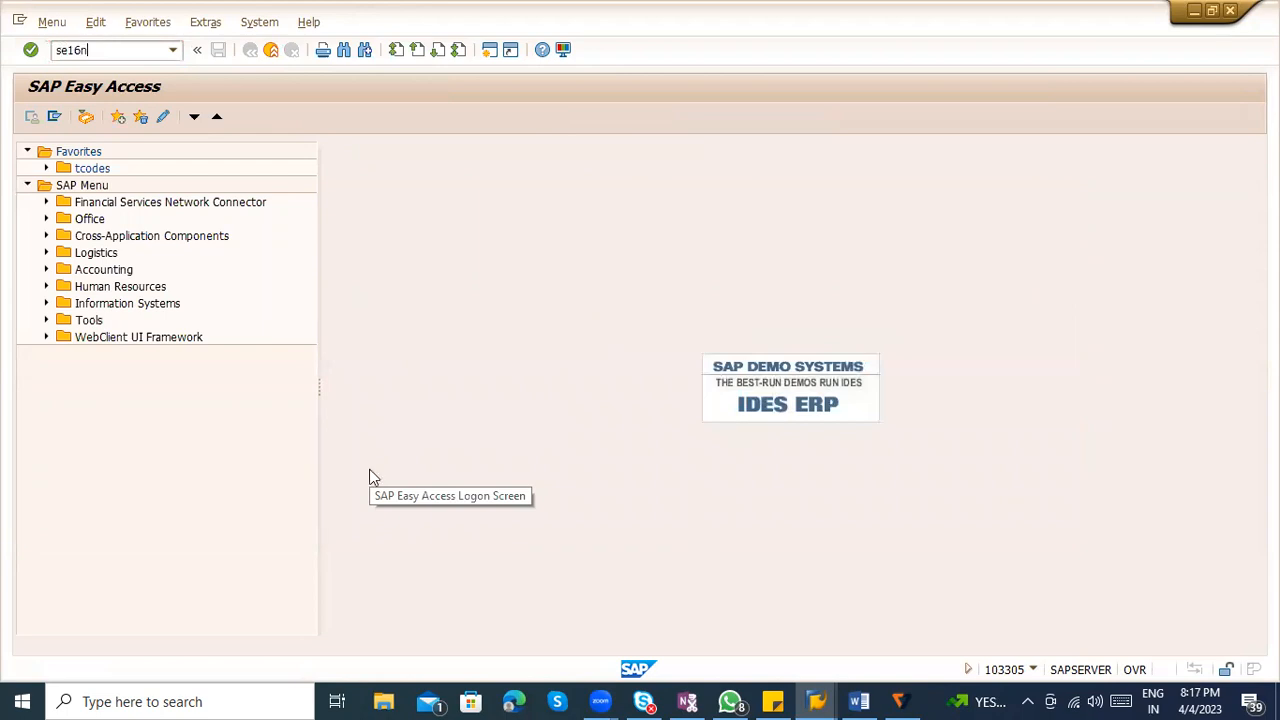
pyautogui.press('Return')
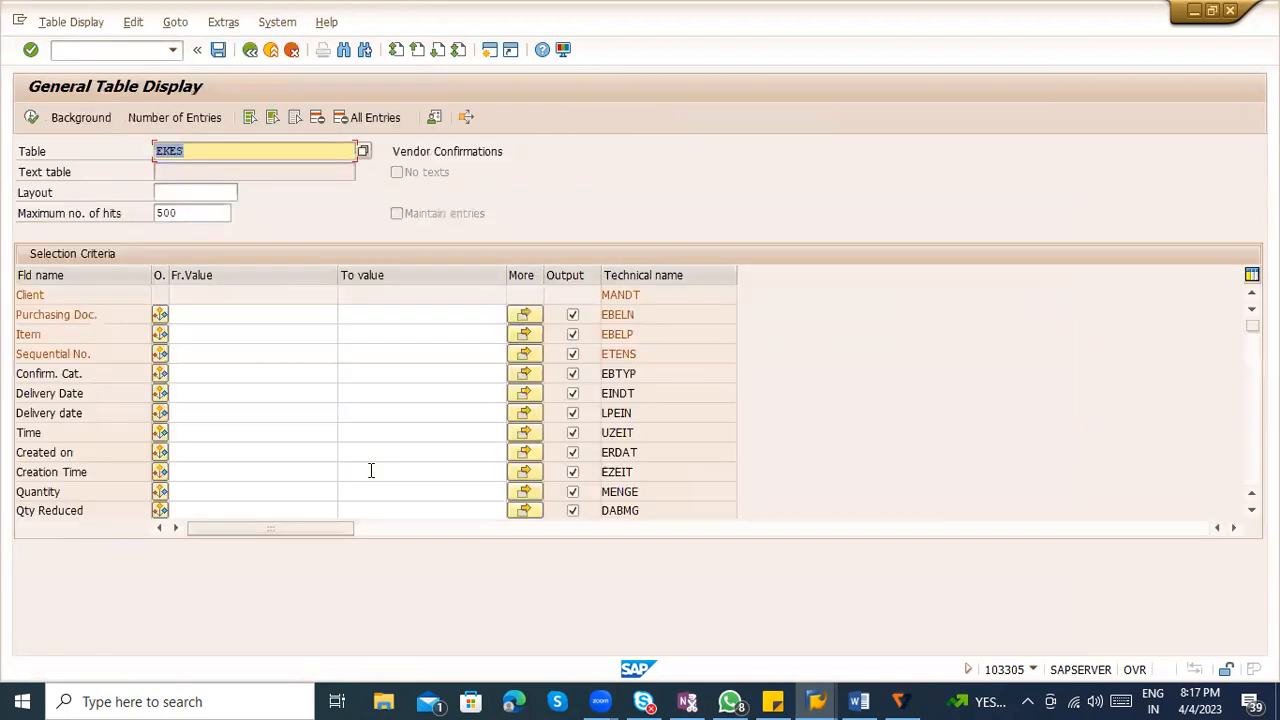
pyautogui.write('ekko')
pyautogui.press('Return')
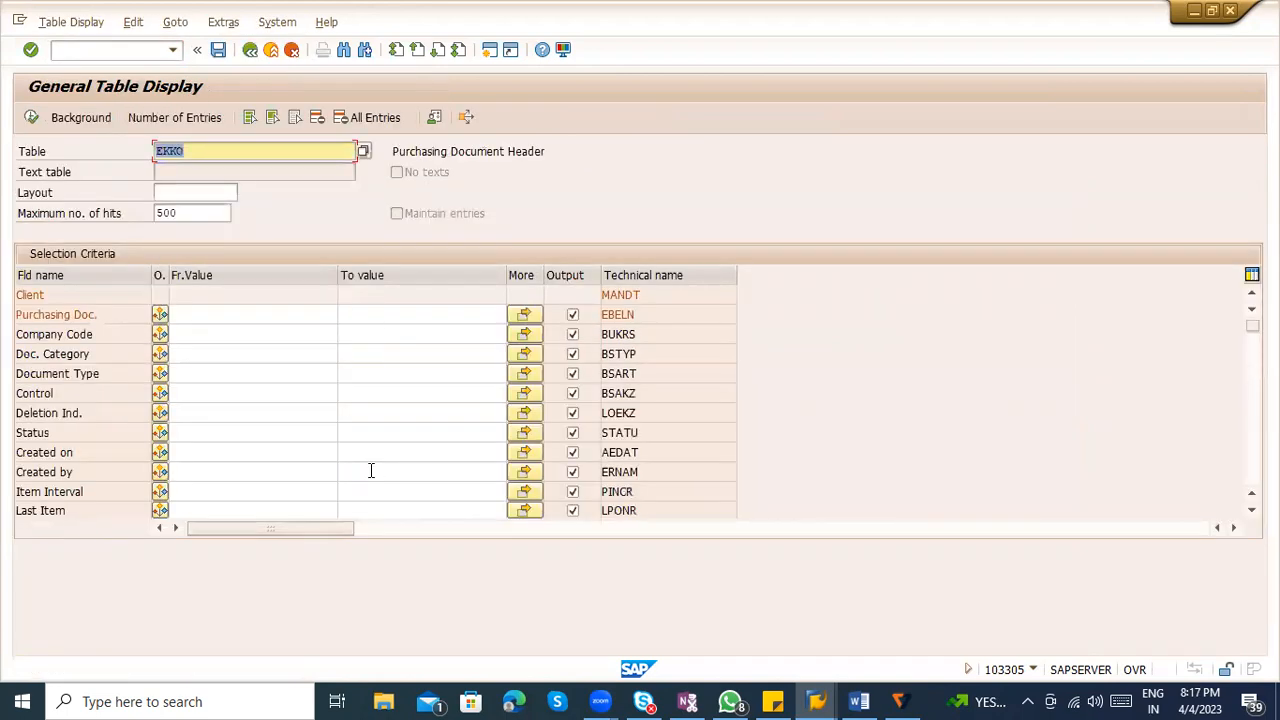
# Restrict the EKKO selection to the creator's user ID and creation date 03.04.2023, and display the matching entries
pyautogui.click(175, 470)
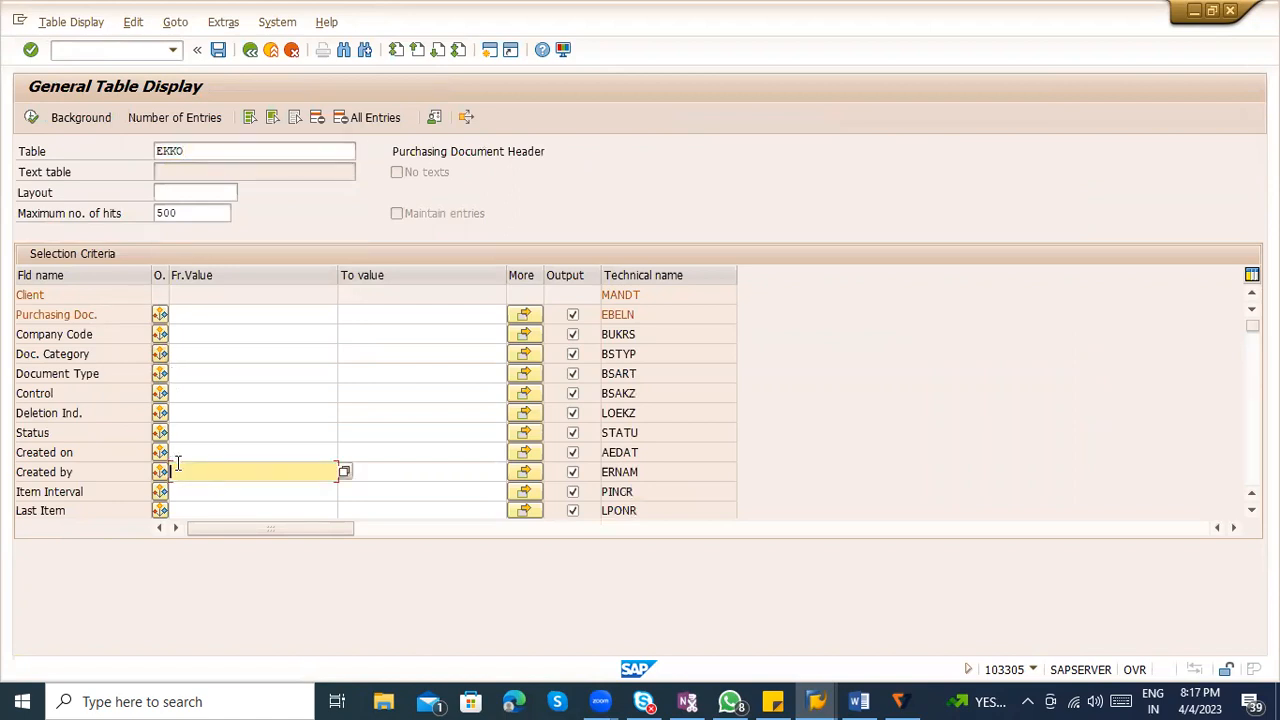
pyautogui.write('103305')
pyautogui.press('Return')
pyautogui.doubleClick(177, 470)
pyautogui.click(240, 452)
pyautogui.click(345, 452)
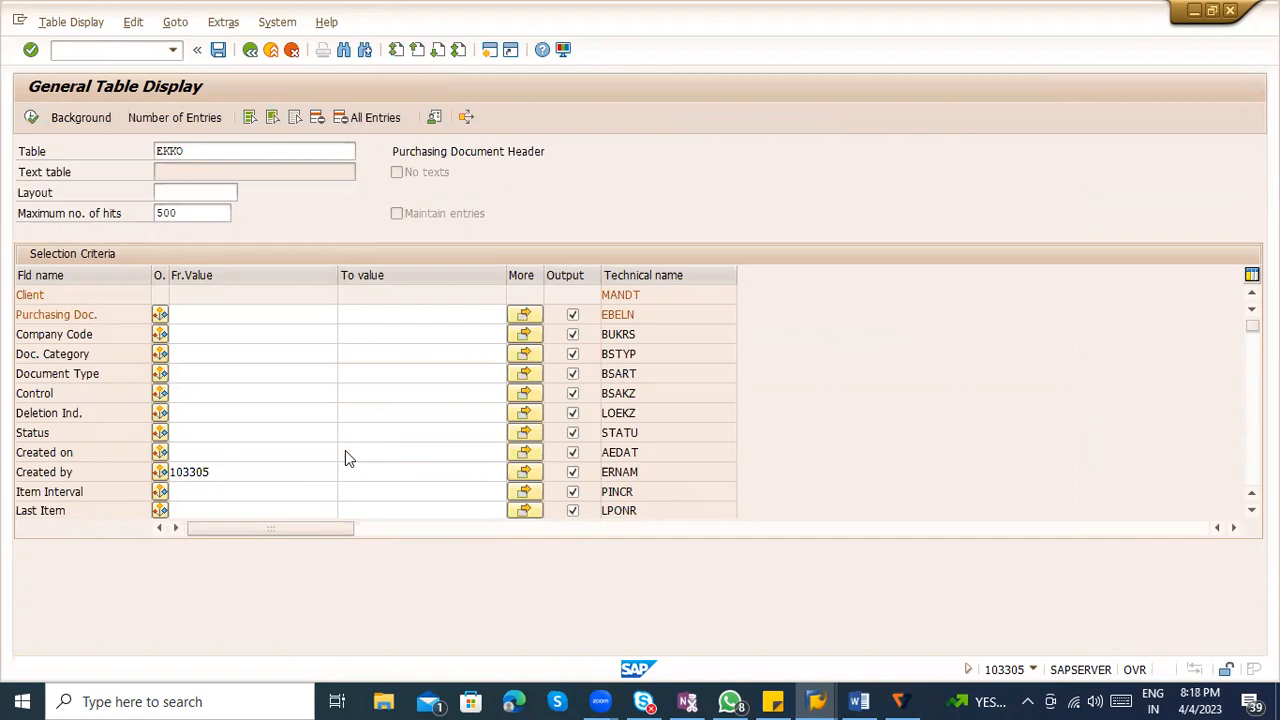
pyautogui.doubleClick(211, 390)
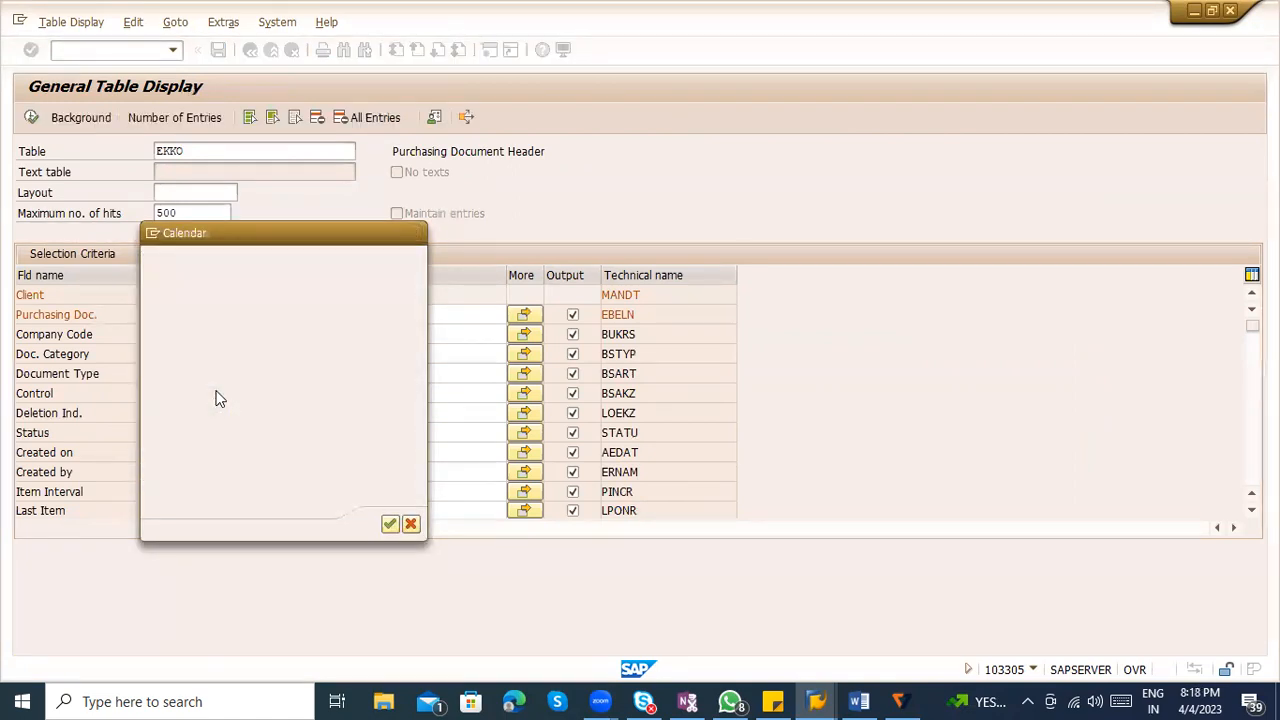
pyautogui.click(214, 394)
pyautogui.click(31, 117)
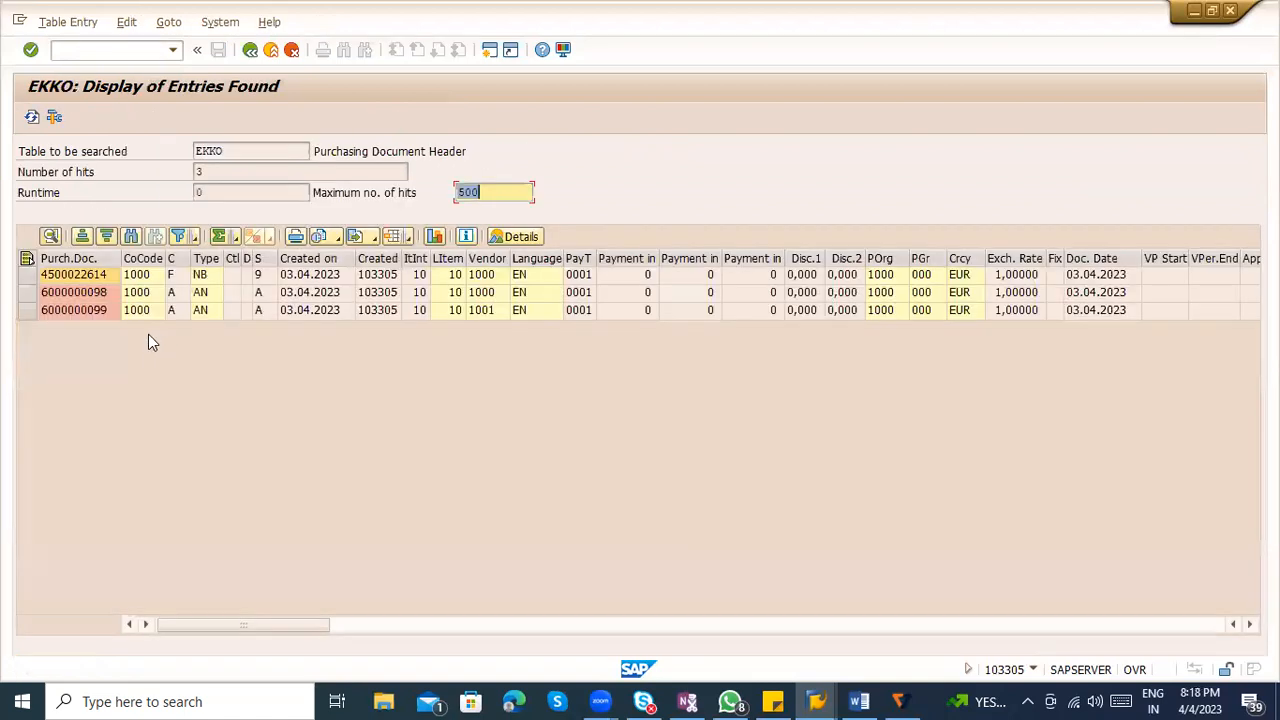
# Widen the document category column and compare the purchasing document numbers and categories of the EKKO entries
pyautogui.click(105, 276)
pyautogui.click(99, 294)
pyautogui.click(101, 310)
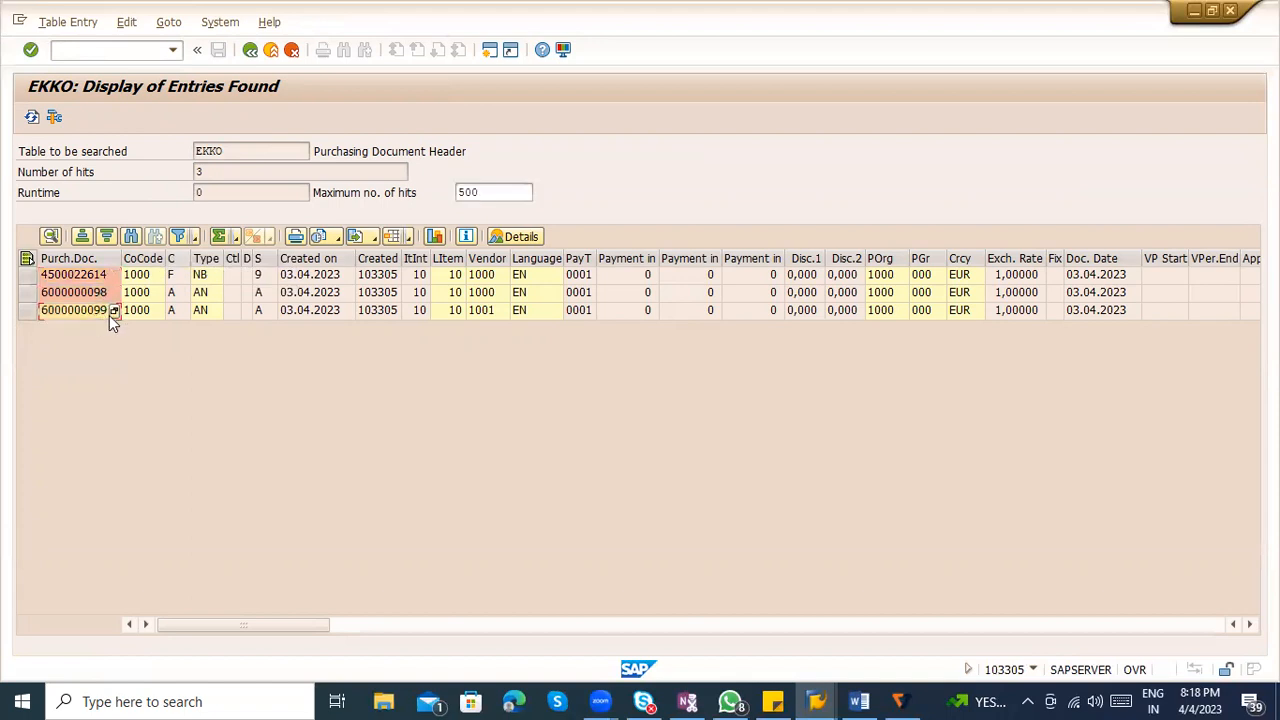
pyautogui.click(174, 293)
pyautogui.moveTo(190, 258); pyautogui.dragTo(290, 262)
pyautogui.click(223, 311)
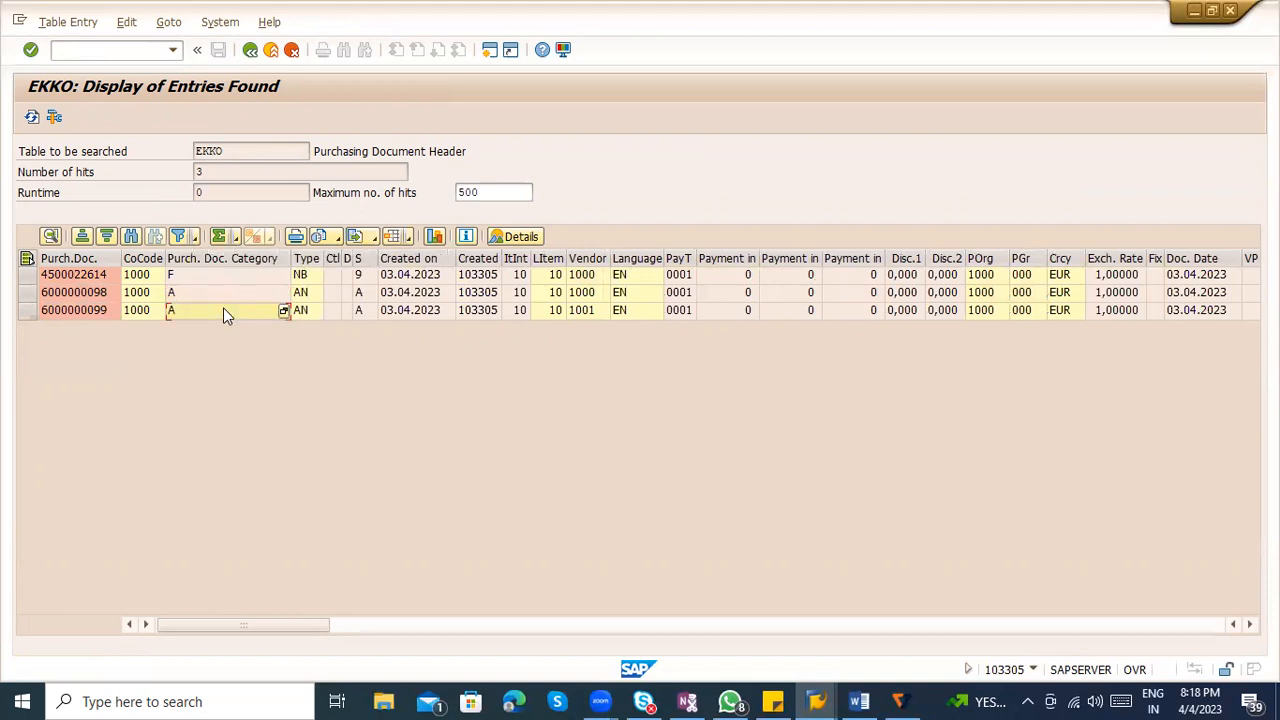
pyautogui.click(225, 276)
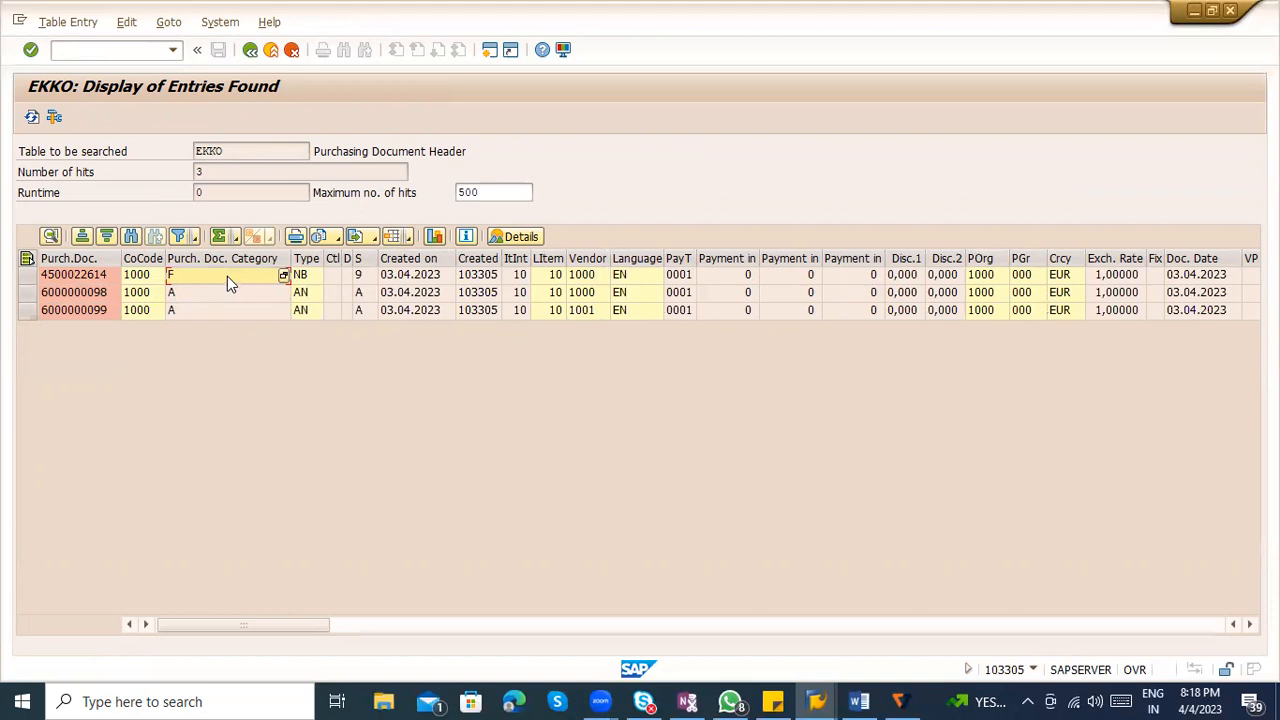
pyautogui.click(94, 274)
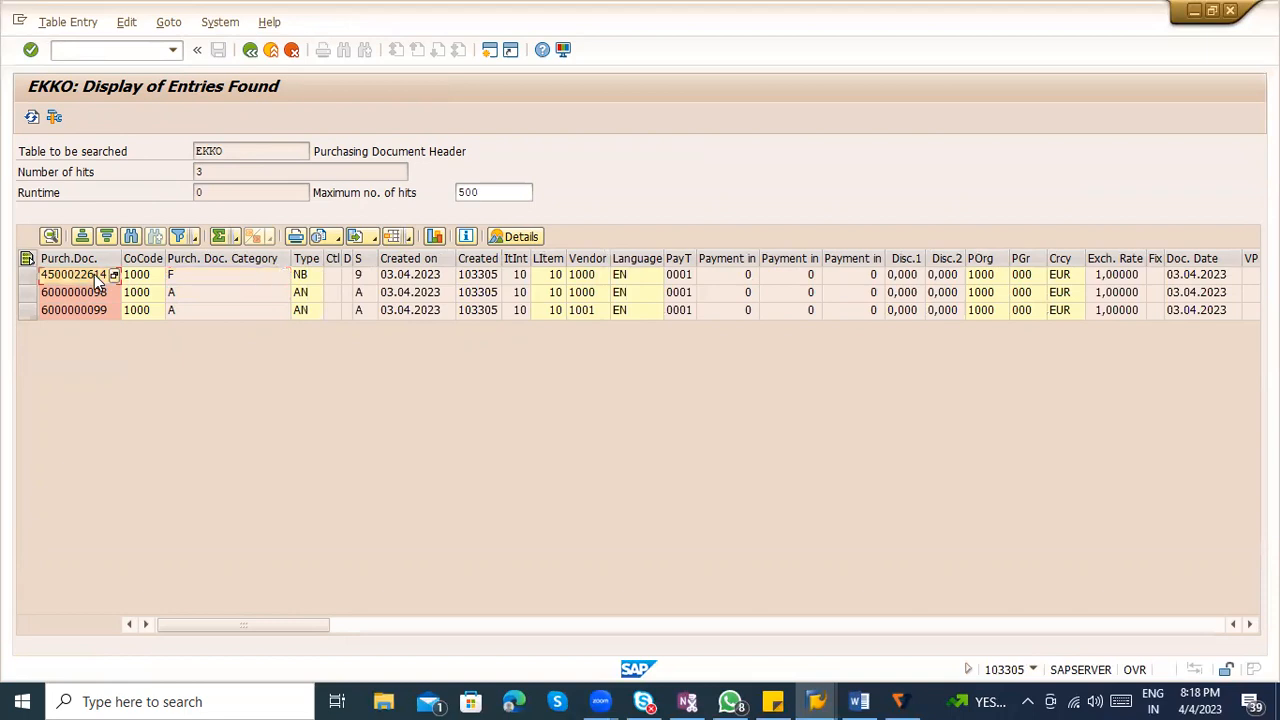
pyautogui.click(92, 292)
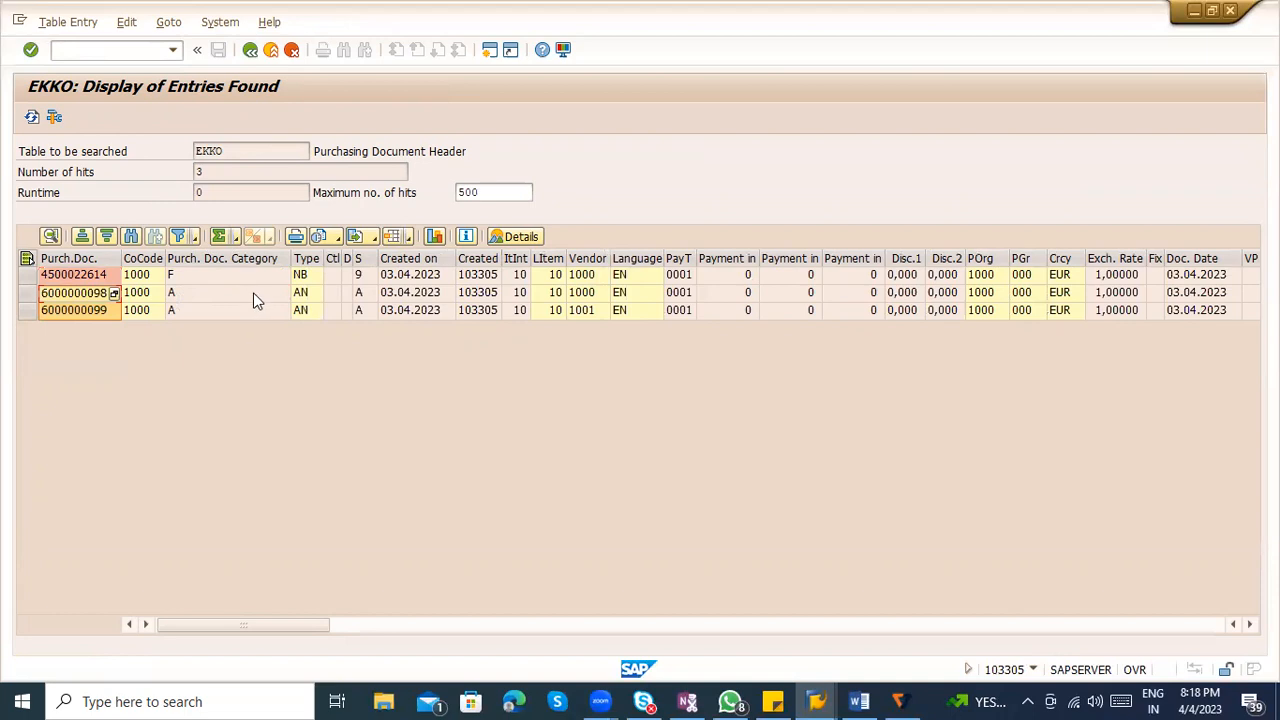
pyautogui.click(216, 284)
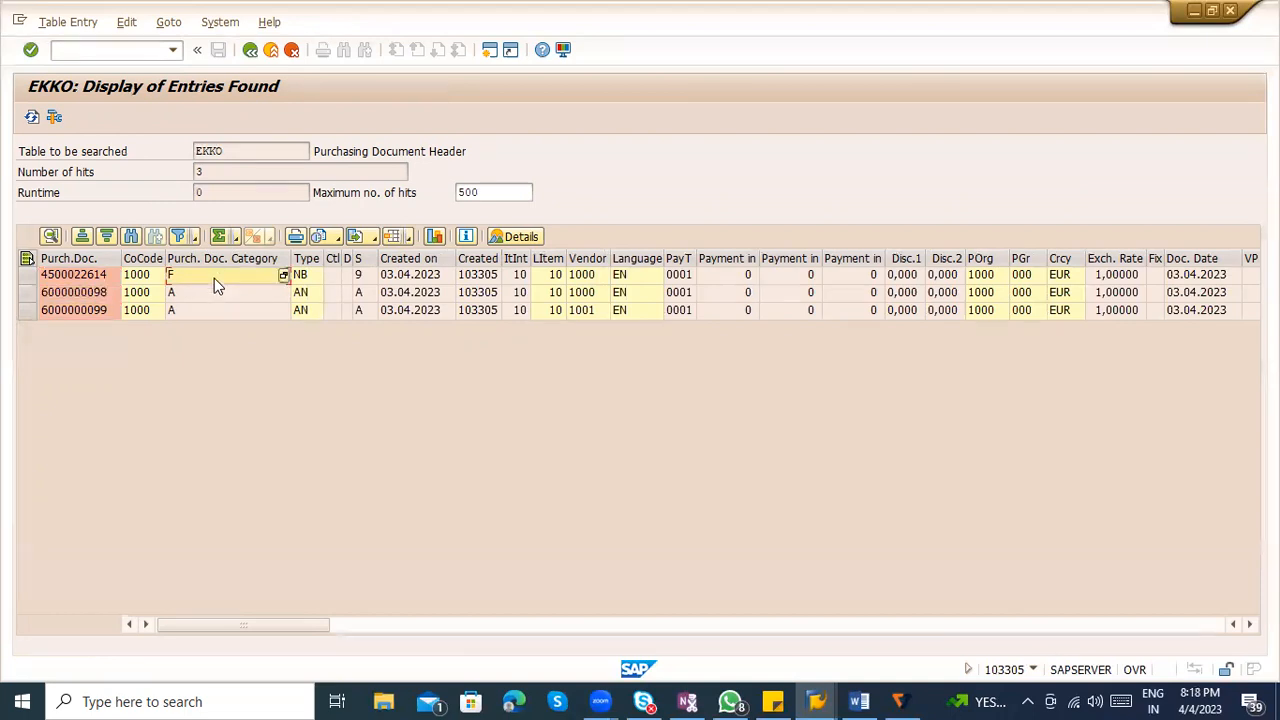
pyautogui.click(230, 292)
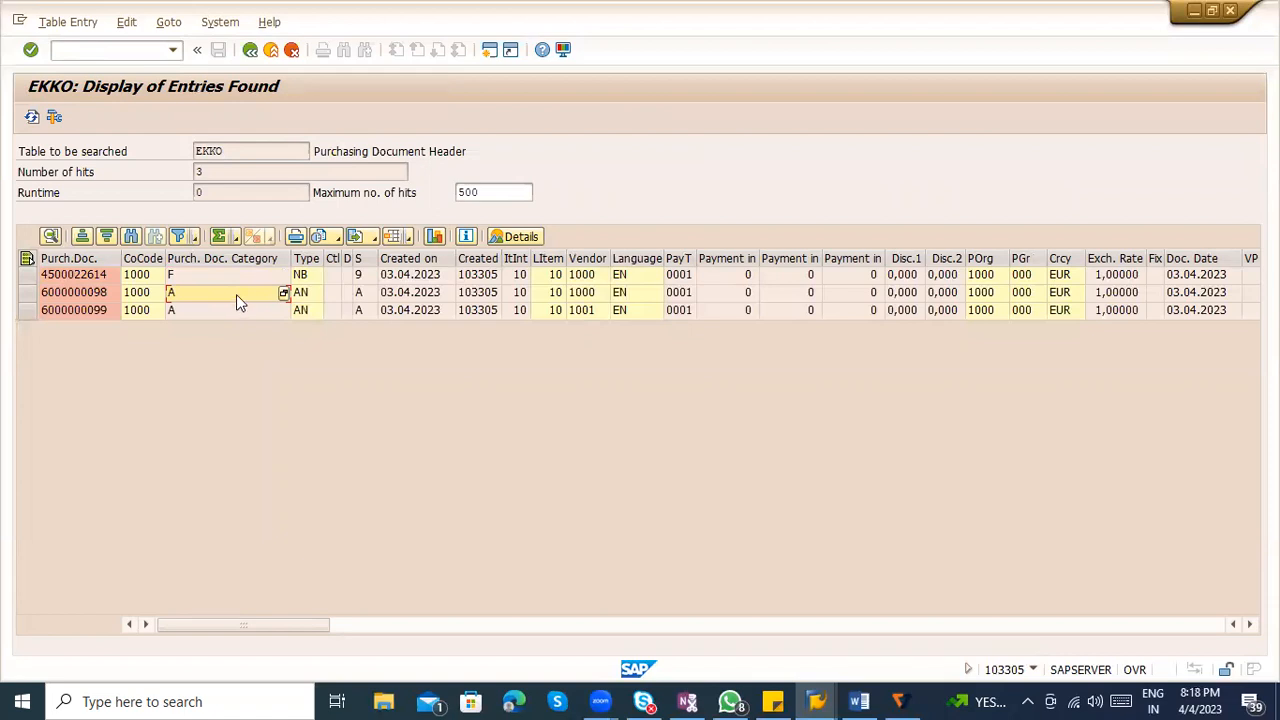
pyautogui.click(64, 274)
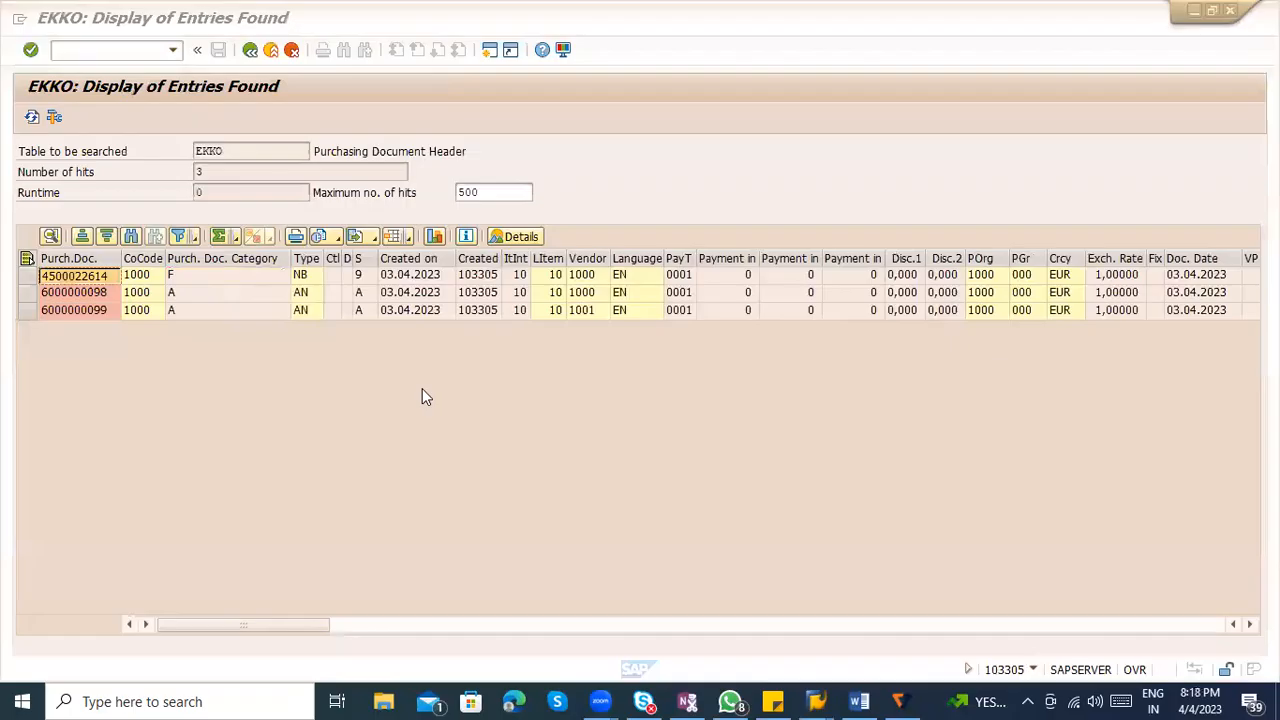
# Switch to the SAP session at the Easy Access screen and start transaction /nme21n
pyautogui.hotkey('alt', 'Tab')
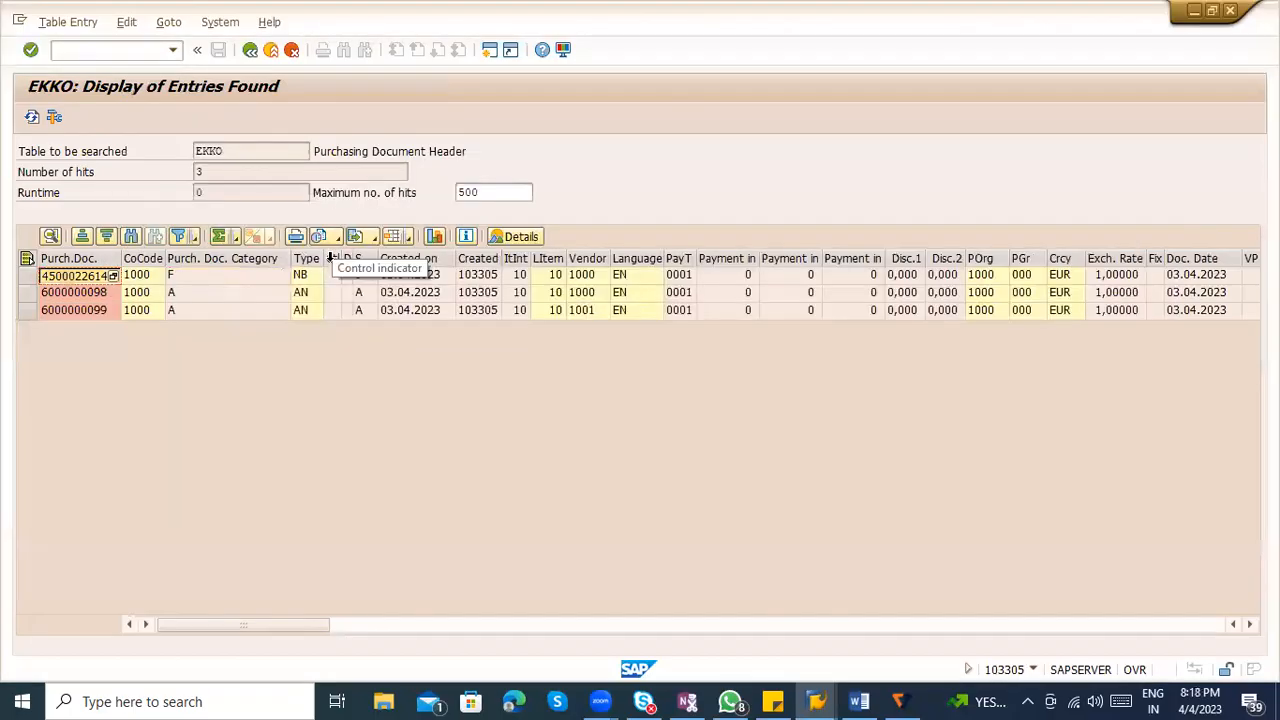
pyautogui.hotkey('alt', 'Tab')
pyautogui.hotkey('alt', 'Tab')
pyautogui.hotkey('alt', 'Tab')
pyautogui.click(88, 55)
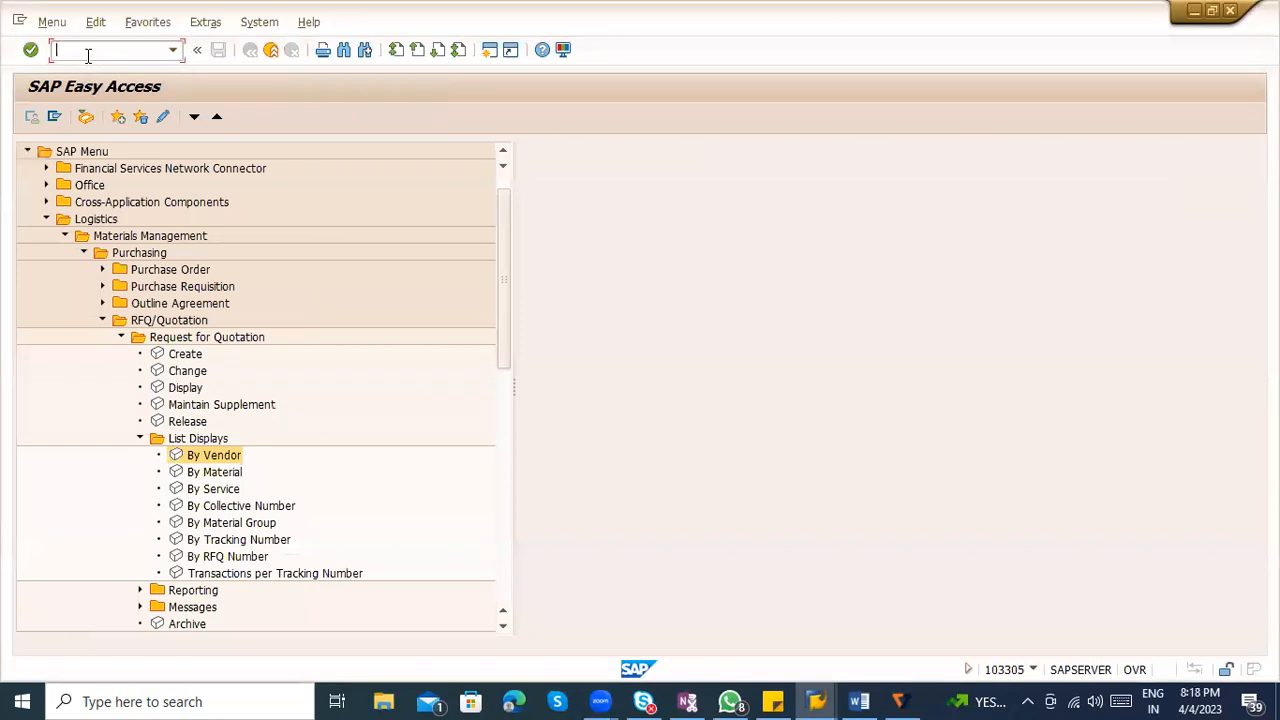
pyautogui.write('/nme21n')
pyautogui.press('Return')
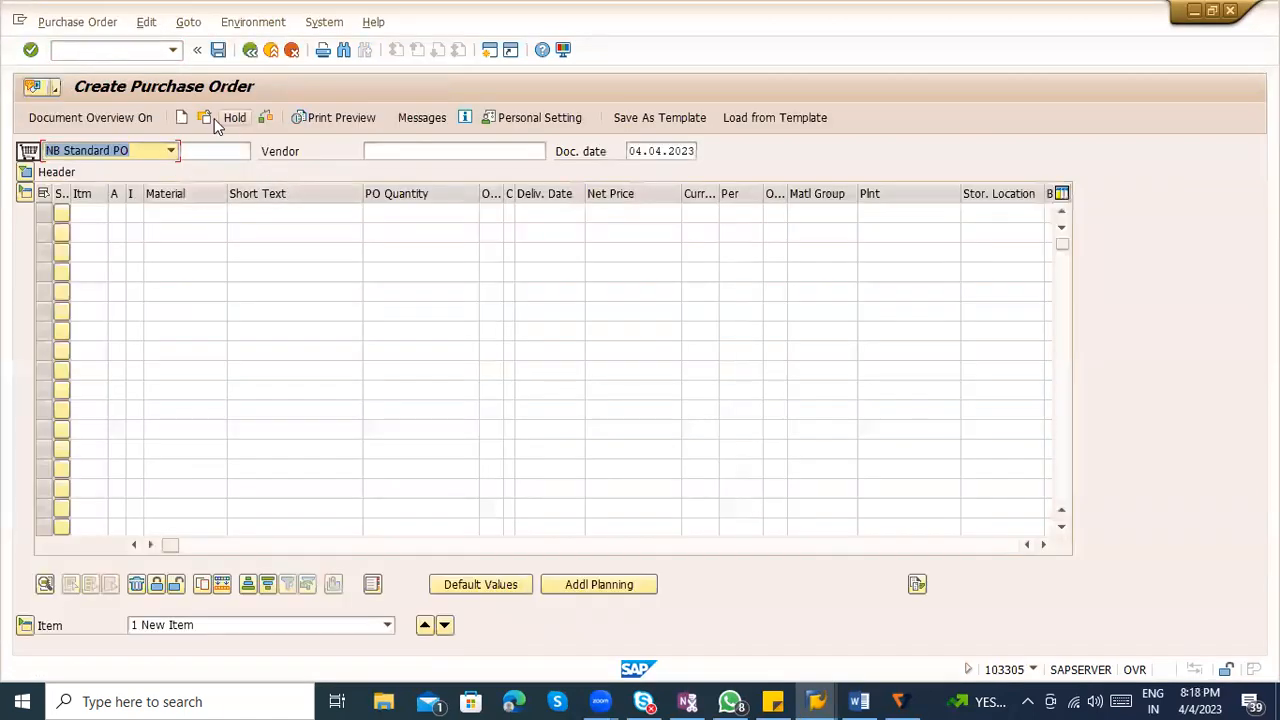
# Load the proposed existing purchase order for the casings and display the release strategy in its header
pyautogui.click(214, 118)
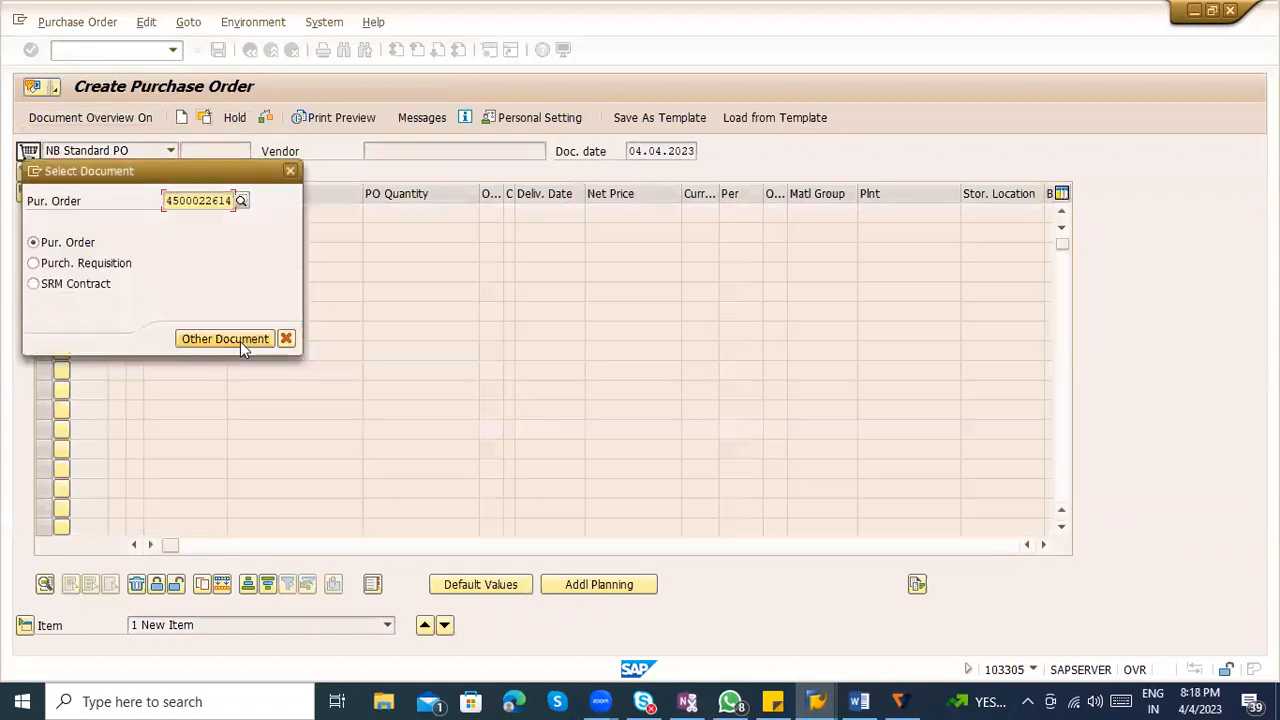
pyautogui.click(225, 339)
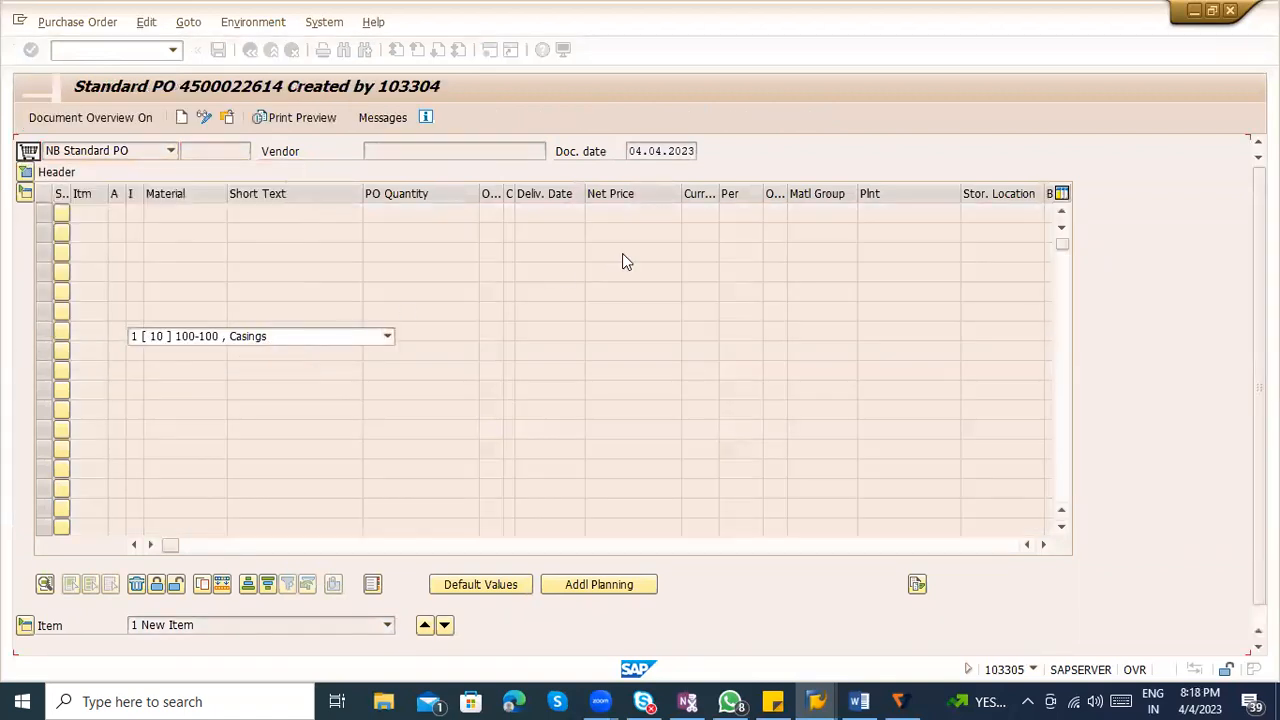
pyautogui.click(25, 171)
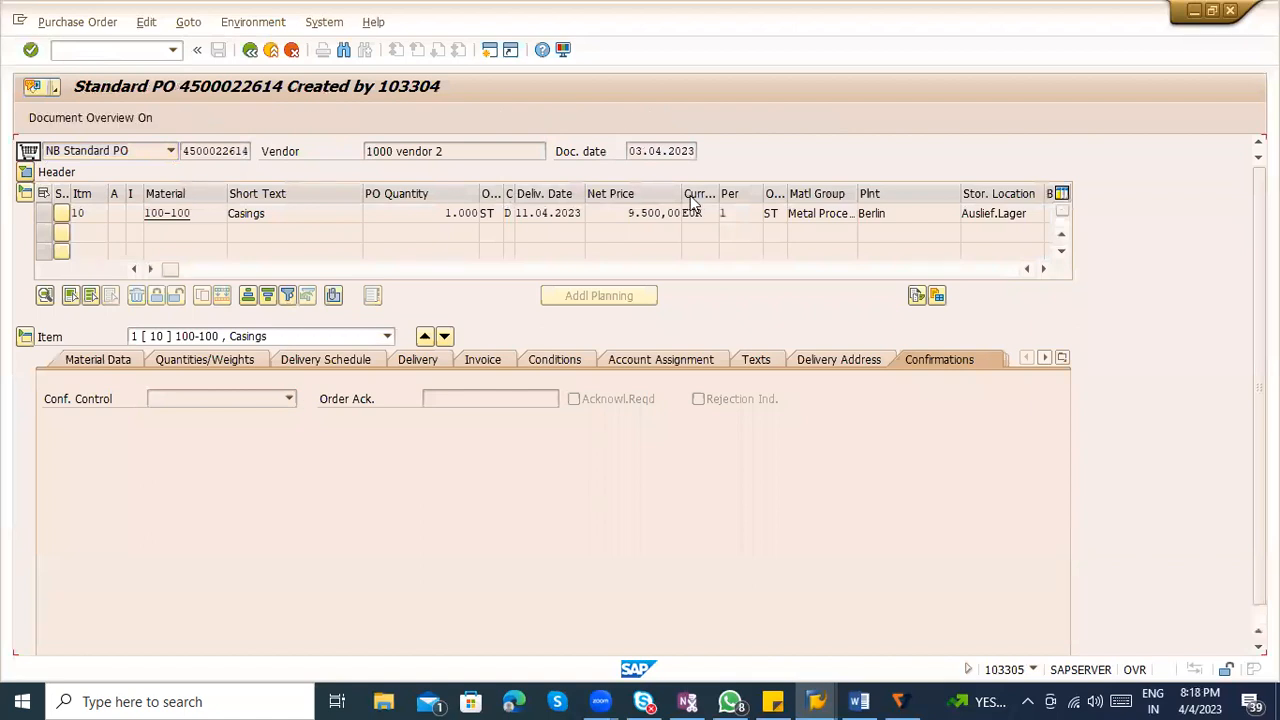
pyautogui.click(832, 176)
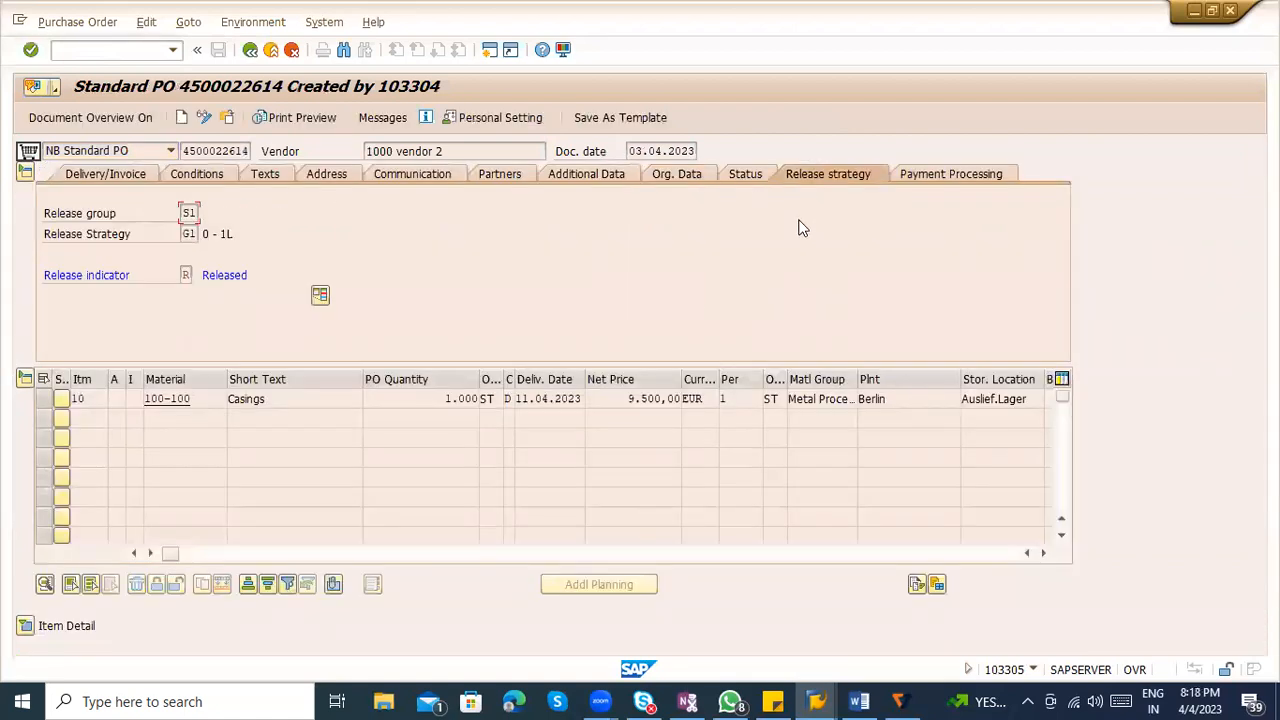
# Examine the available item detail sections for the casings item and recheck the order header's release strategy
pyautogui.click(25, 626)
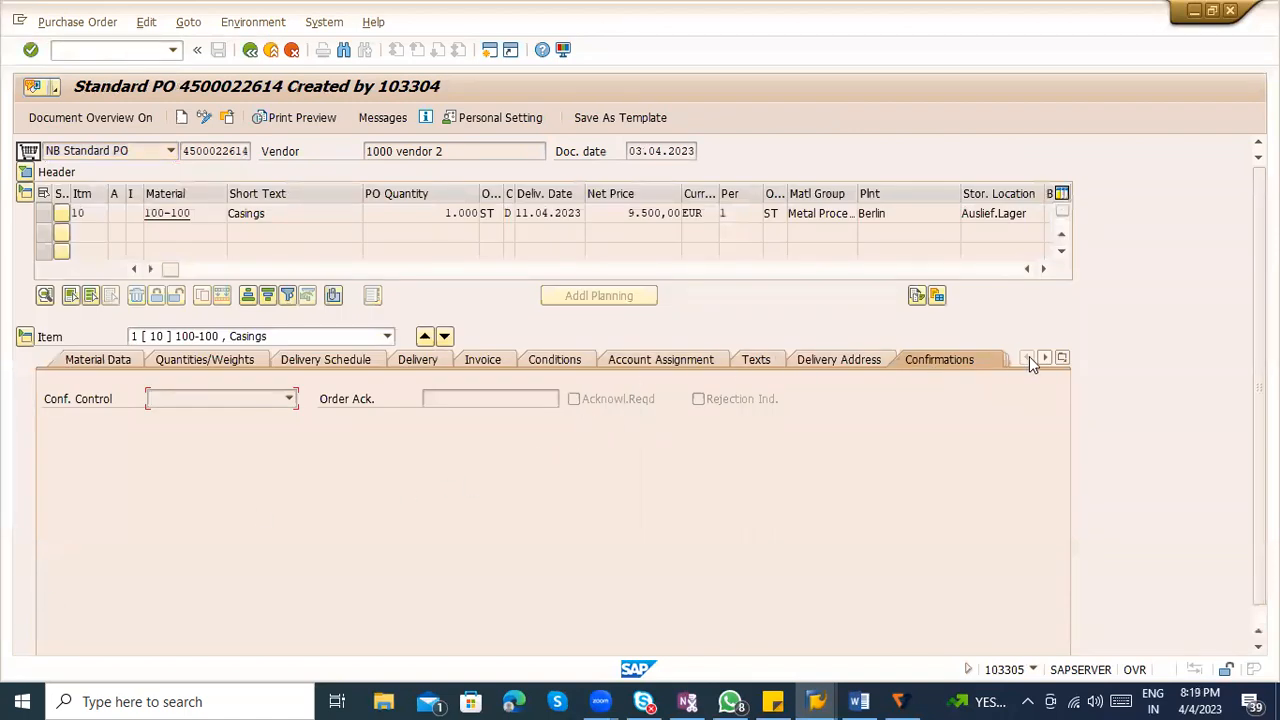
pyautogui.click(1063, 358)
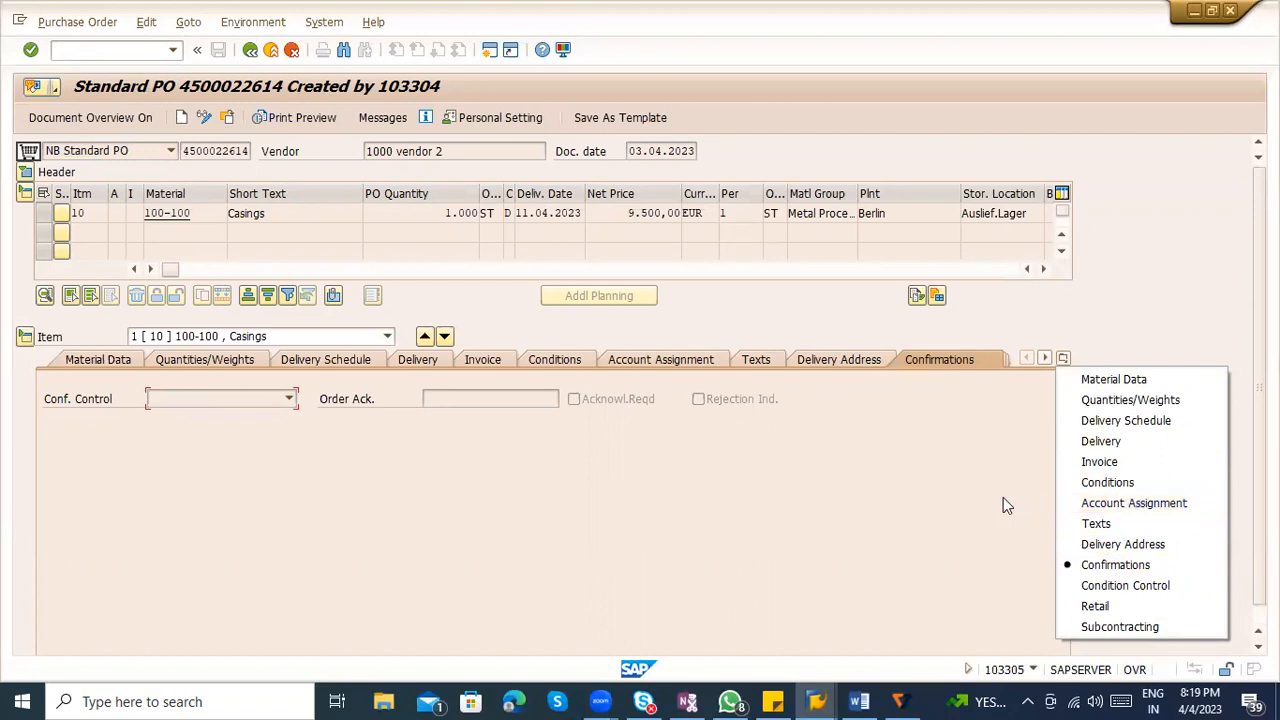
pyautogui.click(930, 528)
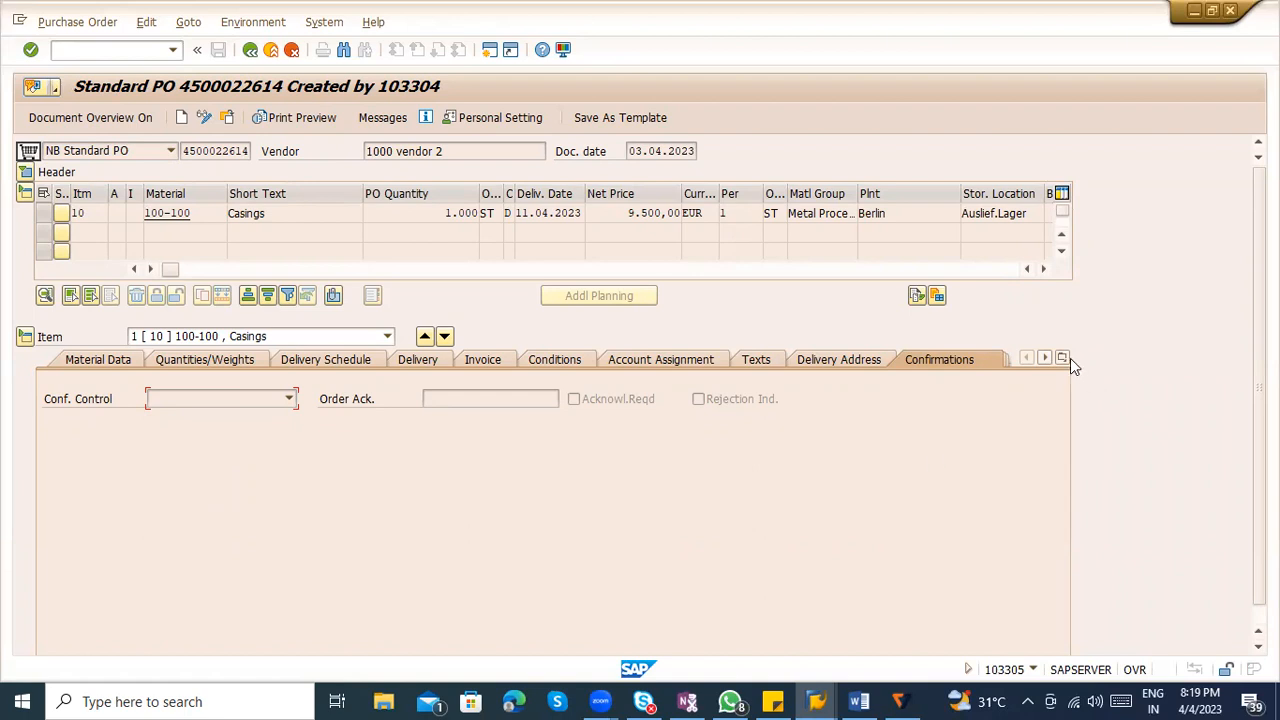
pyautogui.click(26, 173)
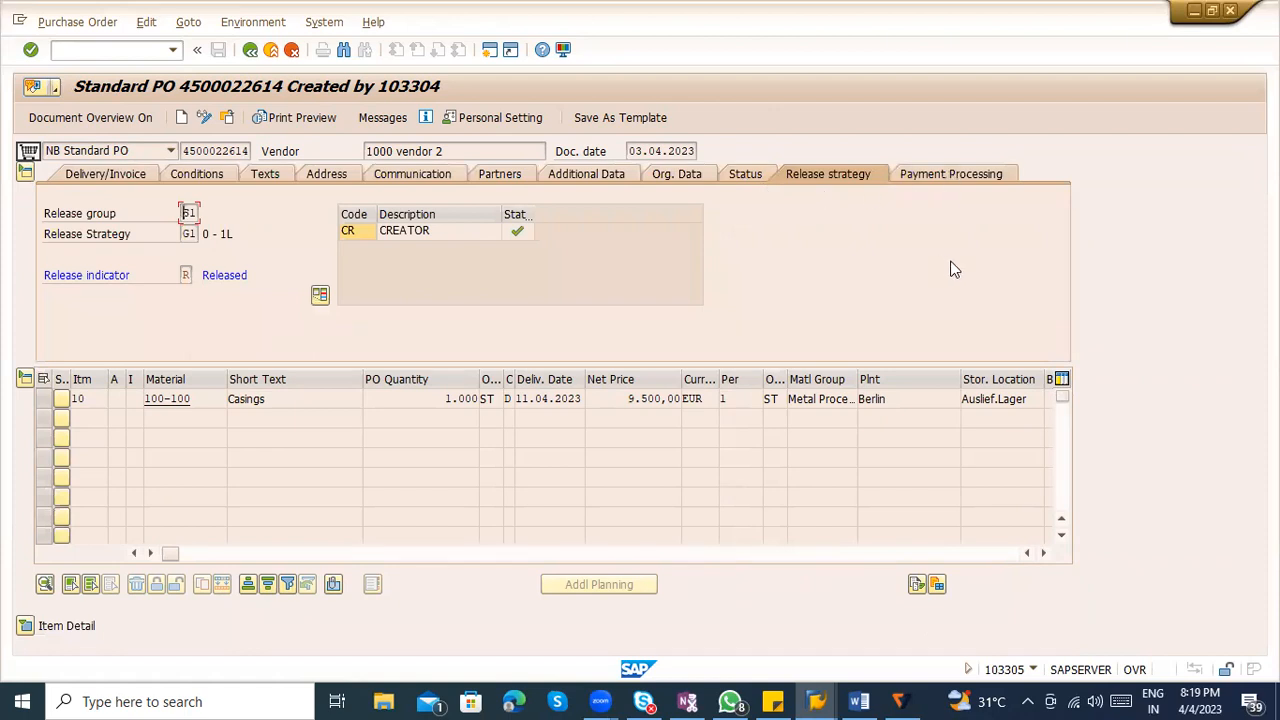
pyautogui.click(28, 625)
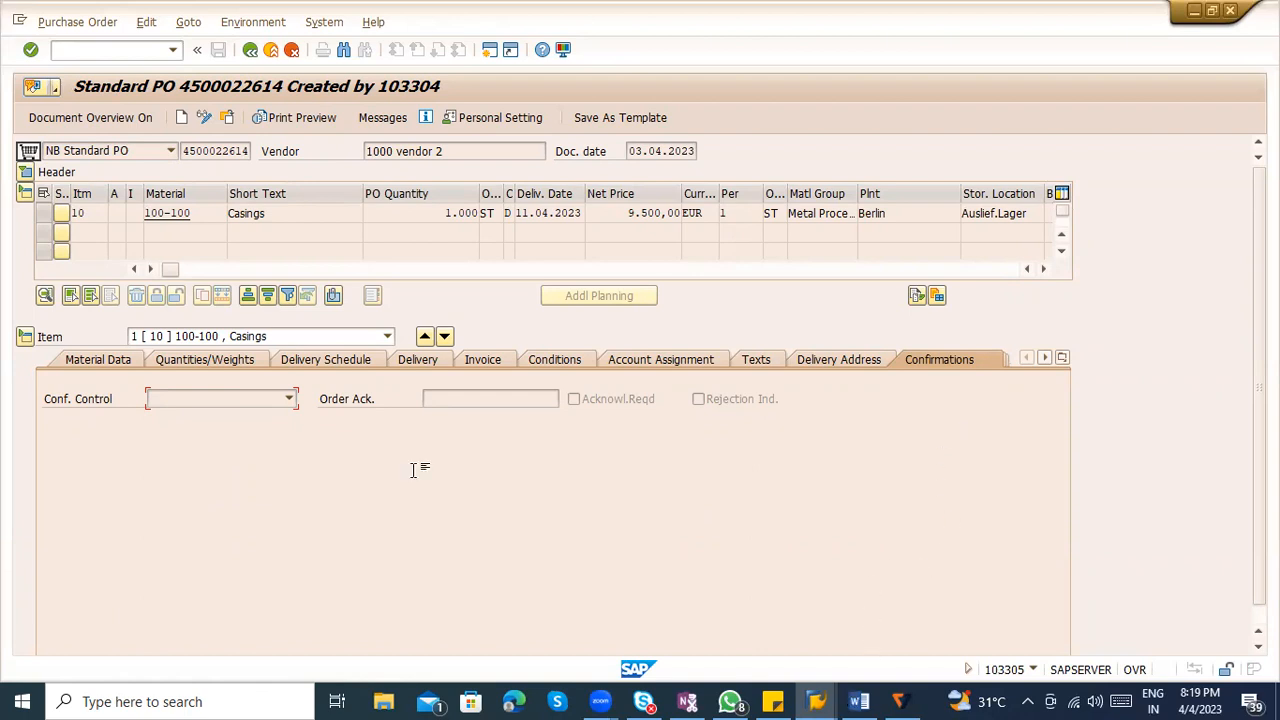
# Switch to the Word notes and start a numbered list with "CR – Change request :" and "CR review"
pyautogui.write('1')
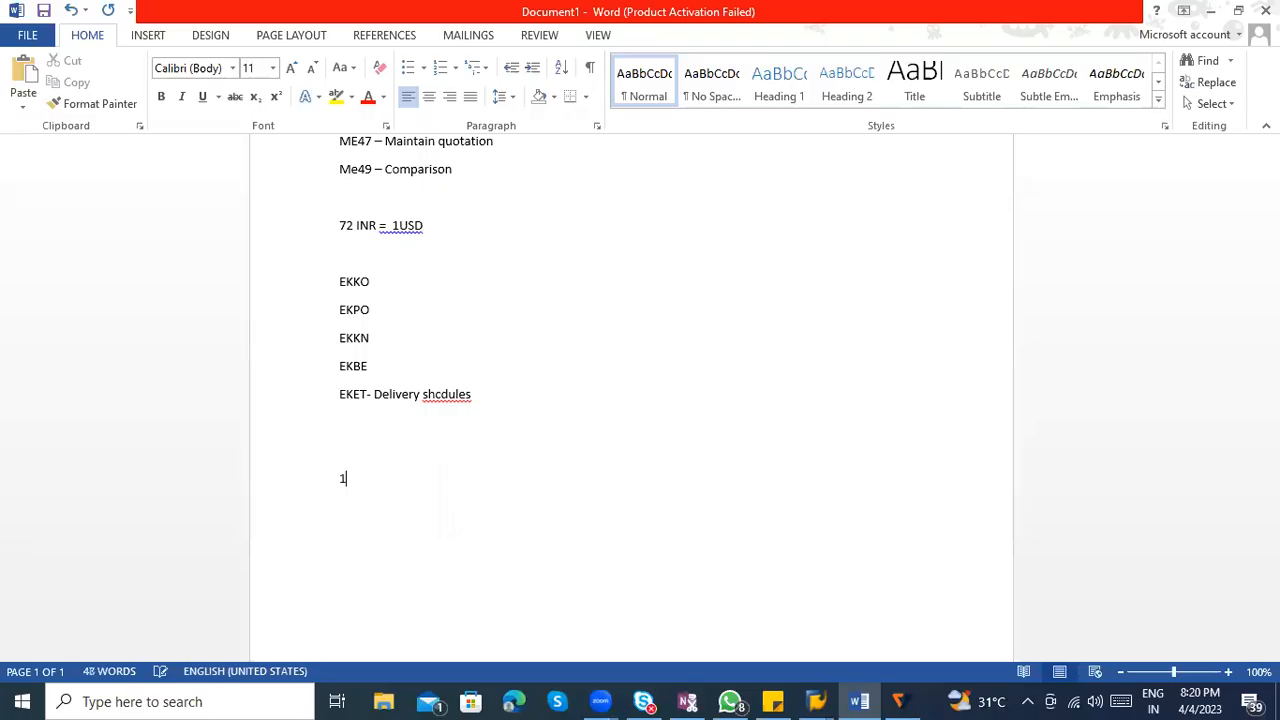
pyautogui.write(') CR')
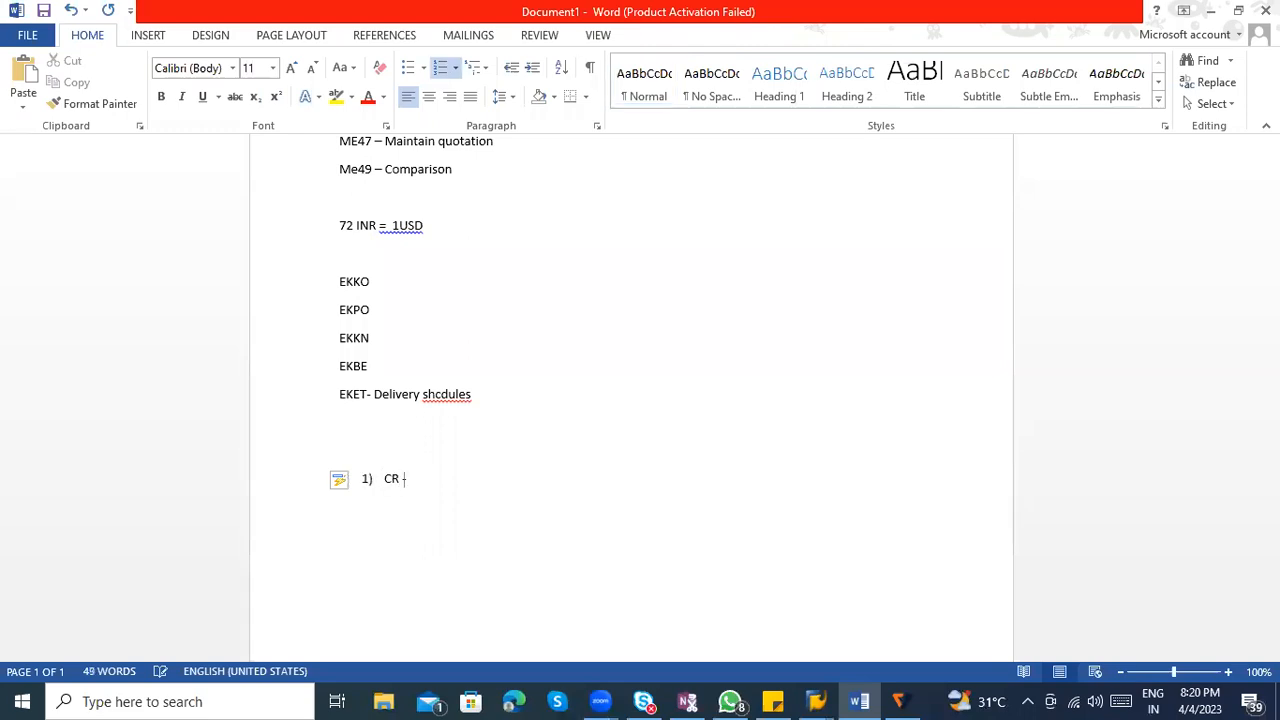
pyautogui.write(' - Change reuest ')
pyautogui.write('"')
pyautogui.press('BackSpace')
pyautogui.press('BackSpace')
pyautogui.write(':')
pyautogui.press('Return')
pyautogui.write('CR review')
pyautogui.press('Return')
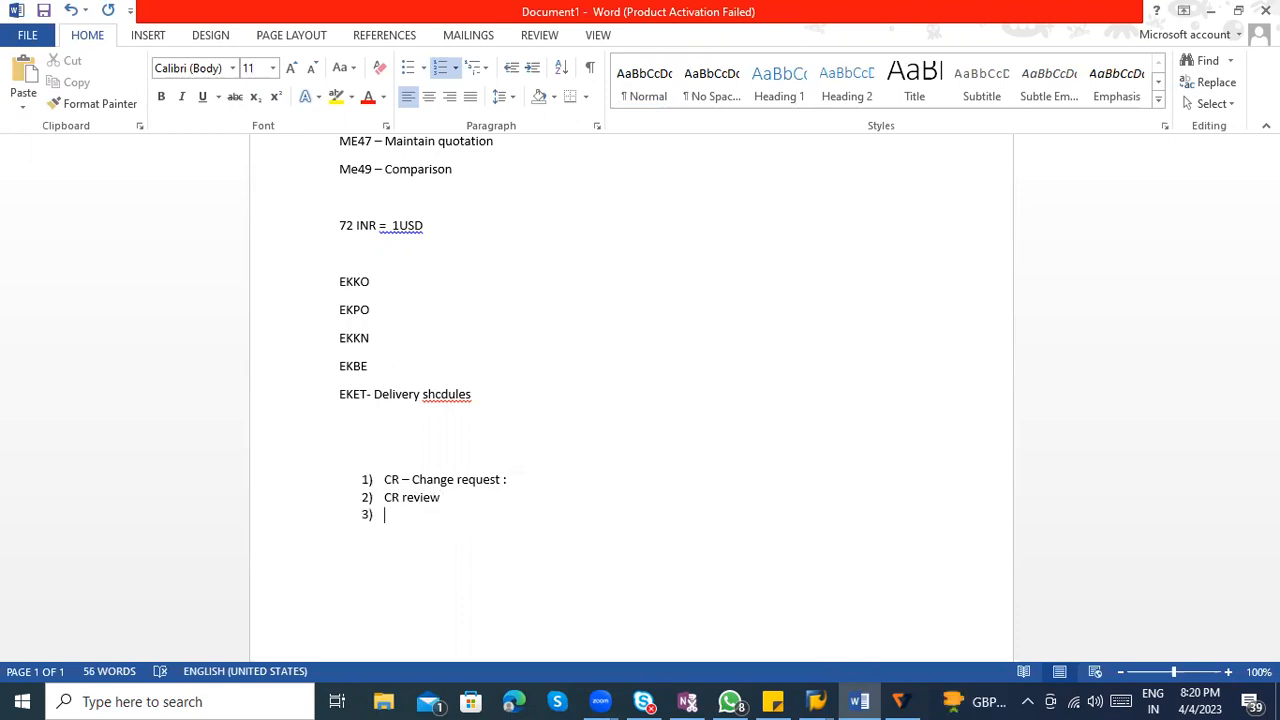
# Enter "FS -" as the third item and extend the second to "CR review & Approval --- Change Management team"
pyautogui.write('FS -')
pyautogui.click(472, 500)
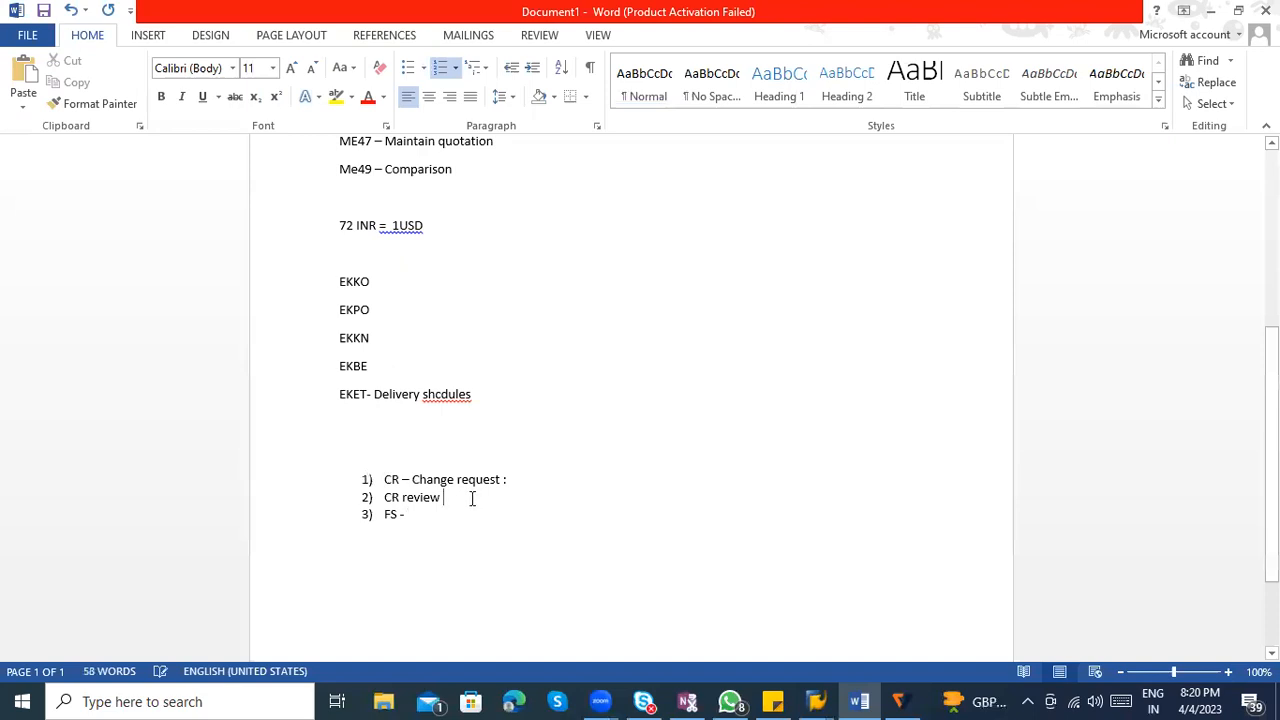
pyautogui.write('& Approval ')
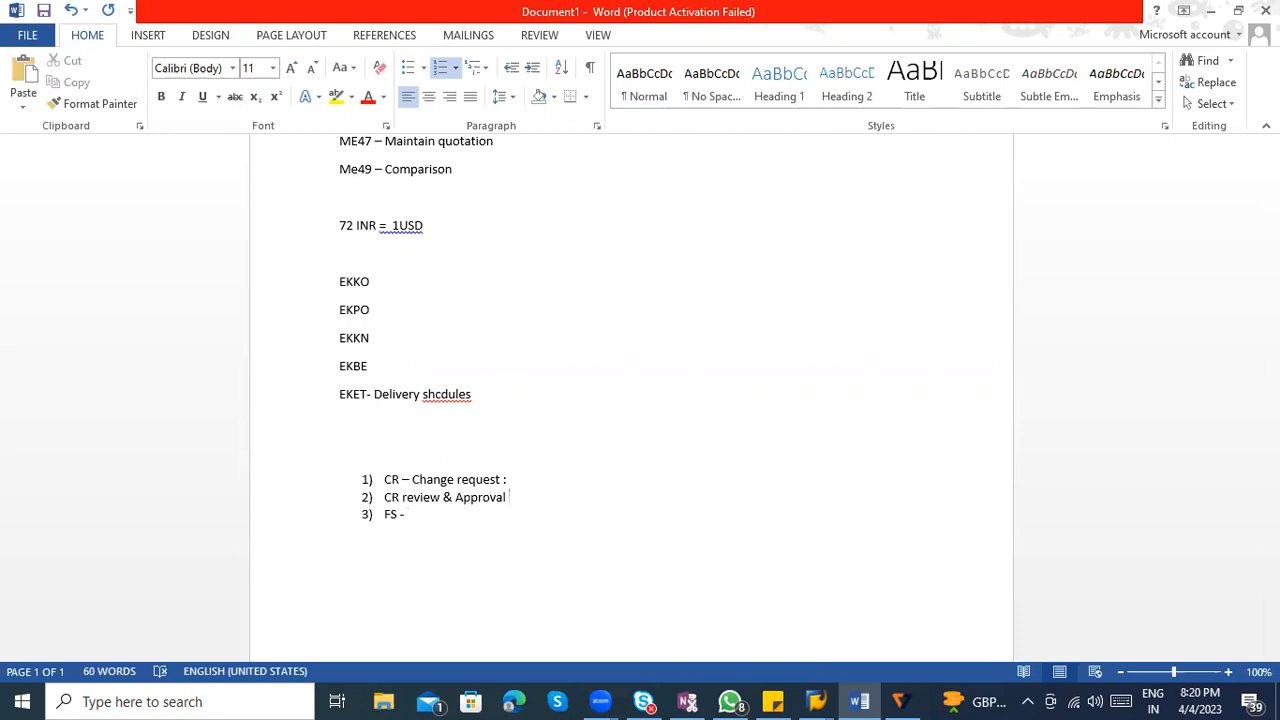
pyautogui.write('--- Change Management team')
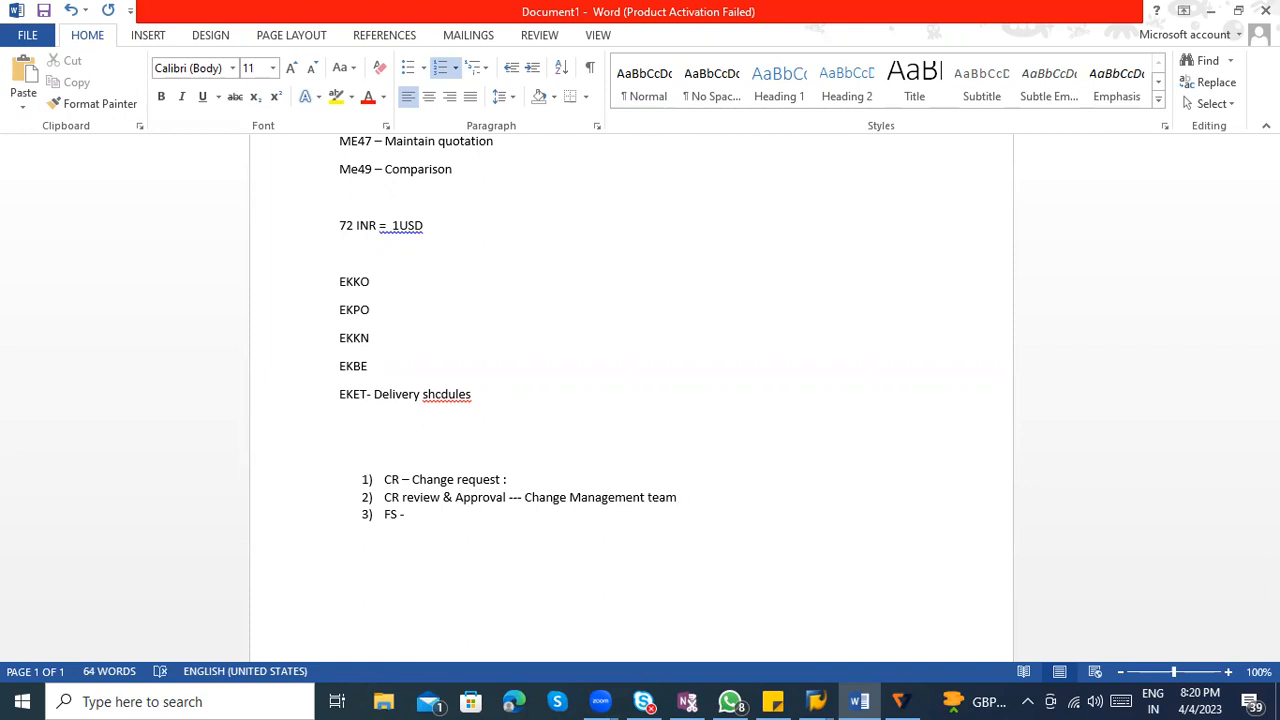
# Add "FS review" as the fourth list item below the FS entry
pyautogui.click(421, 514)
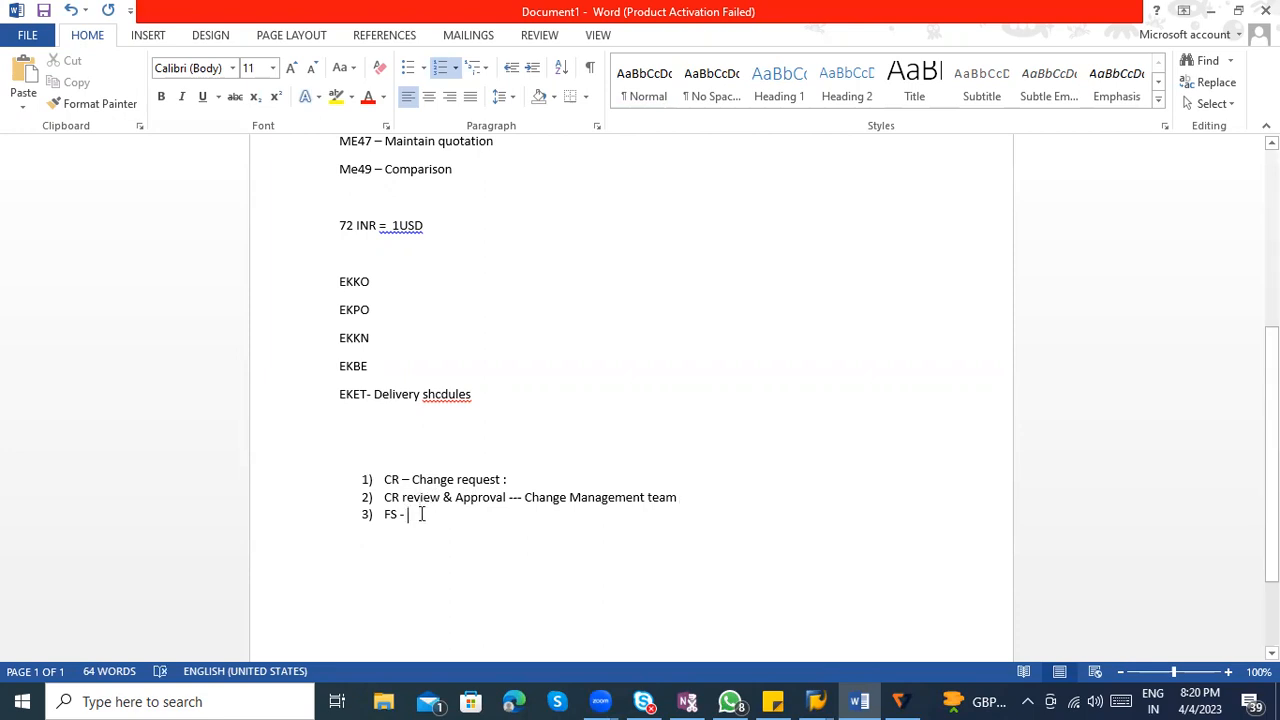
pyautogui.press('Return')
pyautogui.write('FS reveiew')
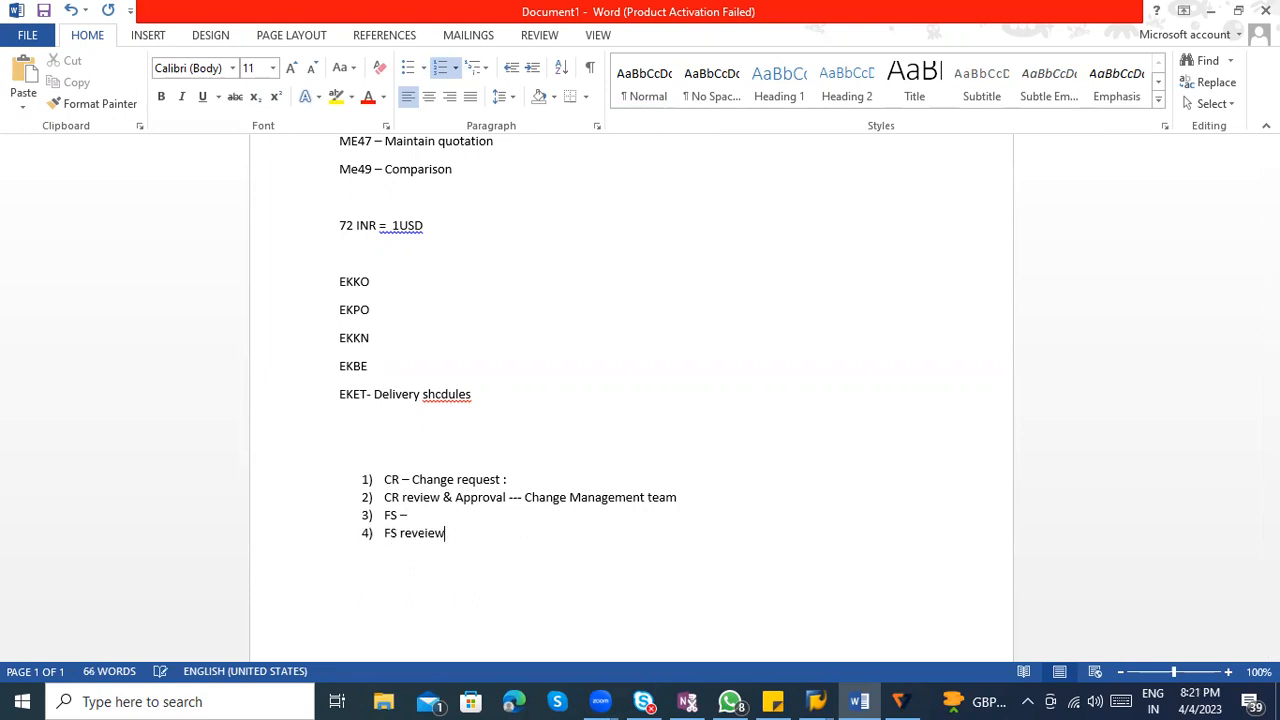
pyautogui.press('BackSpace')
pyautogui.press('BackSpace')
pyautogui.press('BackSpace')
pyautogui.press('BackSpace')
pyautogui.write('iew')
# Add "TS" and "TS review" as the fifth and sixth list items
pyautogui.press('Return')
pyautogui.write('TS')
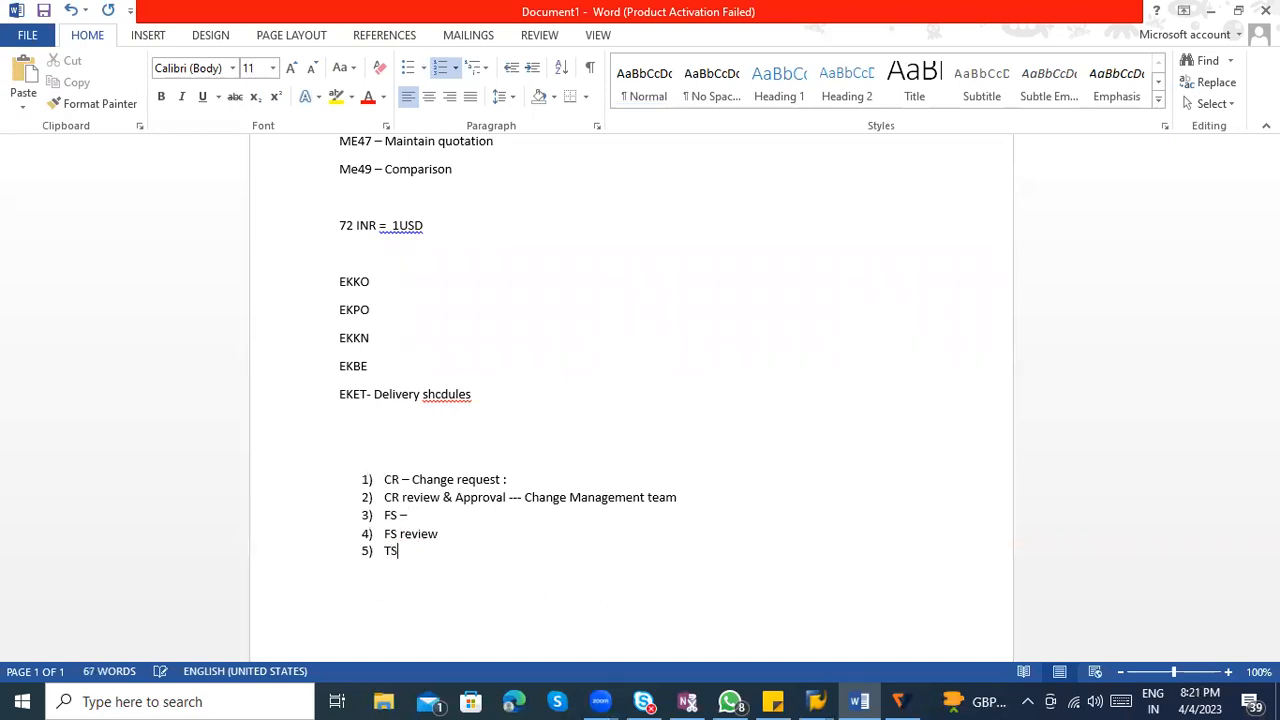
pyautogui.press('Return')
pyautogui.write('TS review')
pyautogui.press('Return')
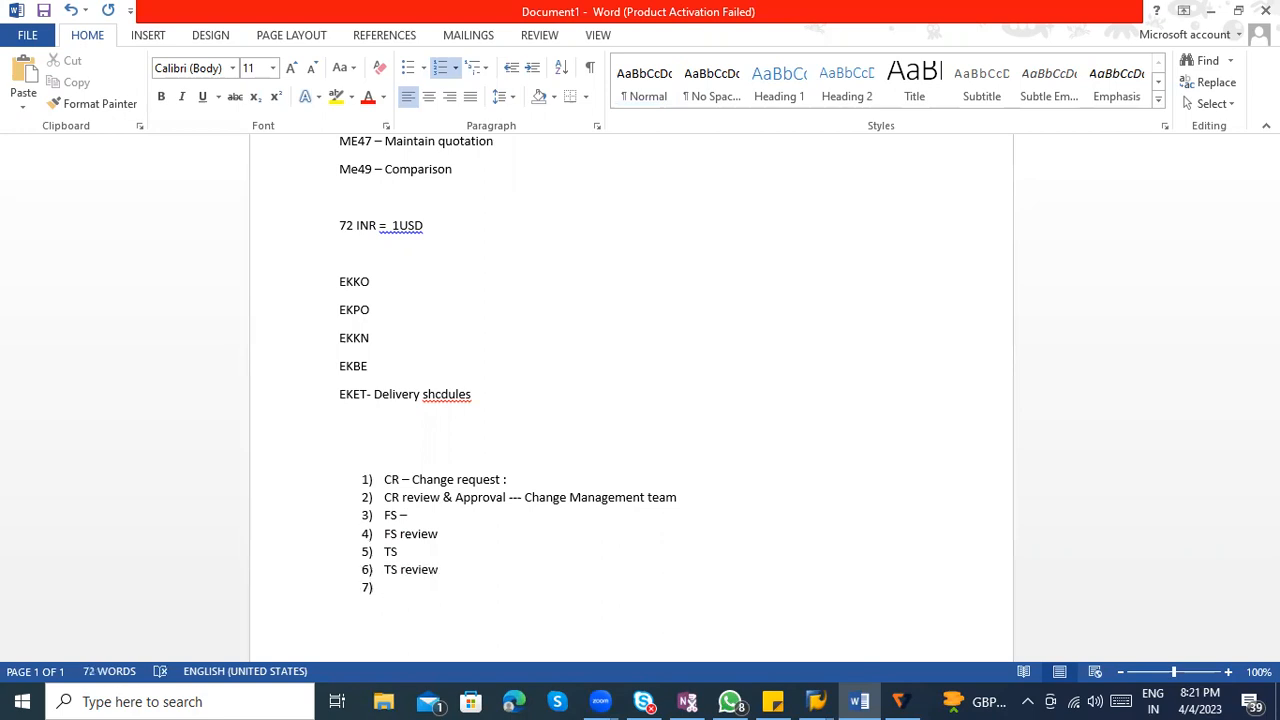
# Insert the item "Code Changes applied" between "FS review" and "TS"
pyautogui.click(443, 533)
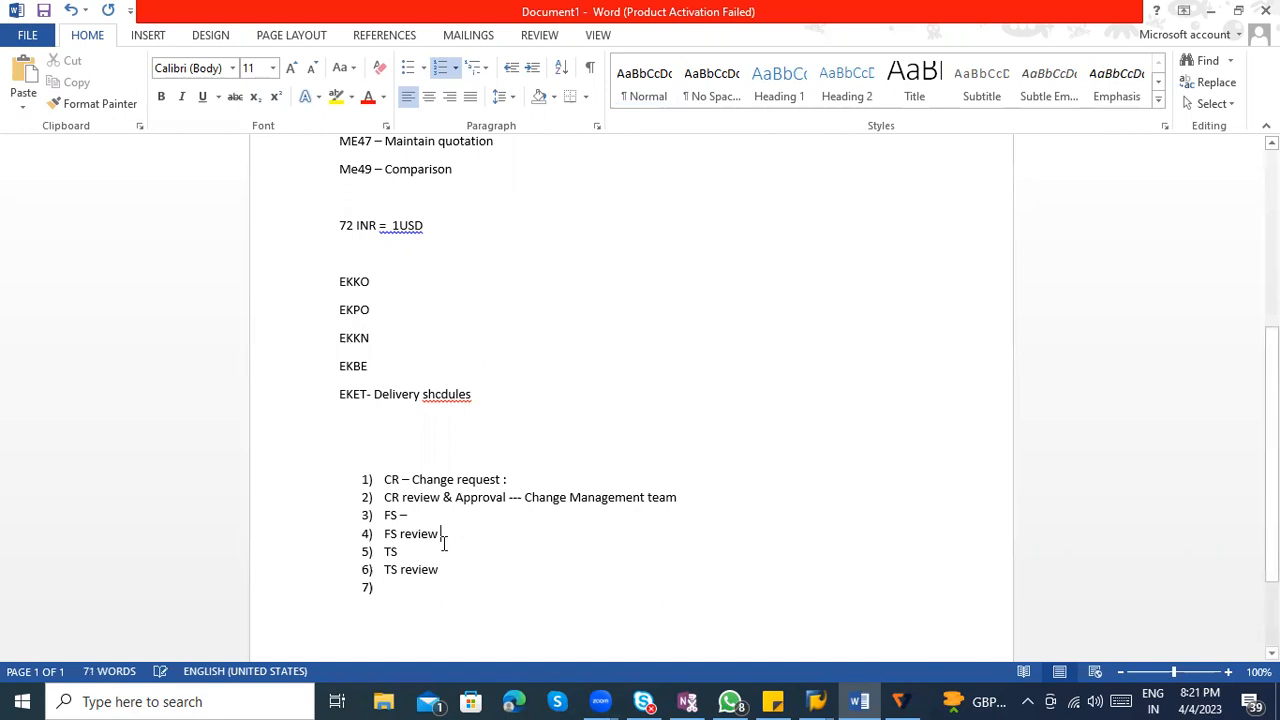
pyautogui.press('Return')
pyautogui.write('Code')
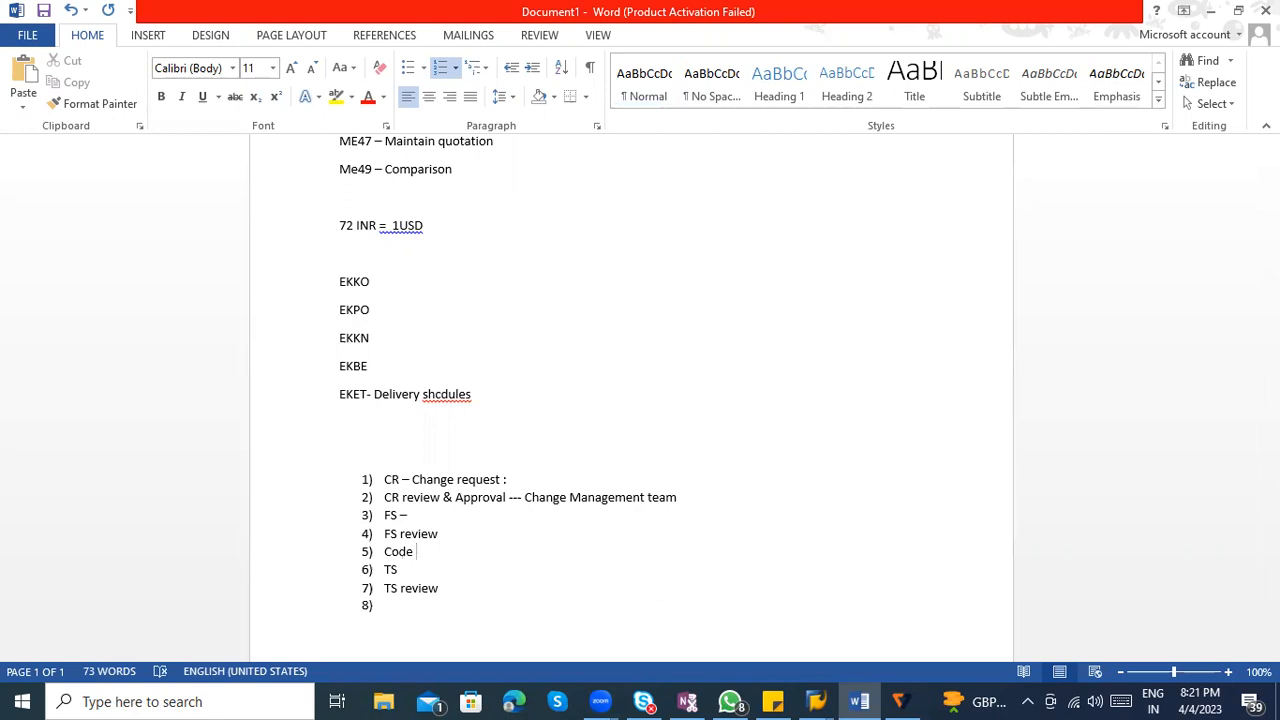
pyautogui.write('applied')
pyautogui.click(416, 551)
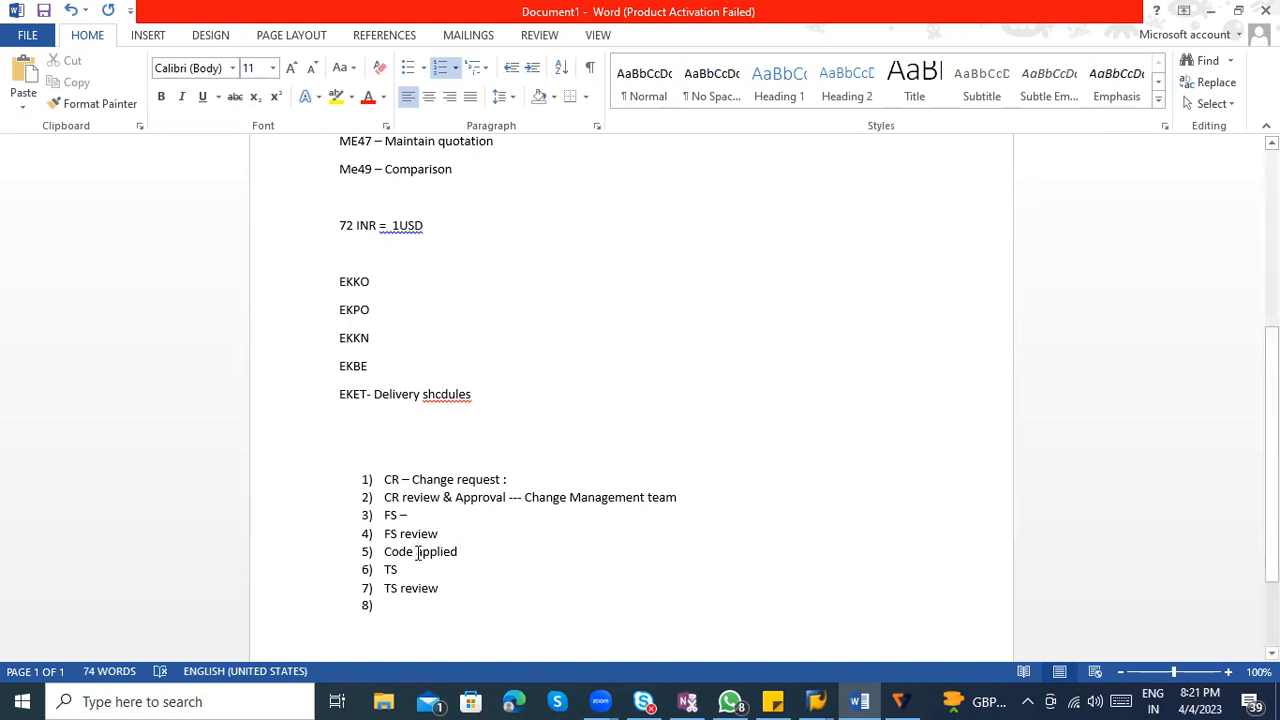
pyautogui.write('Changes')
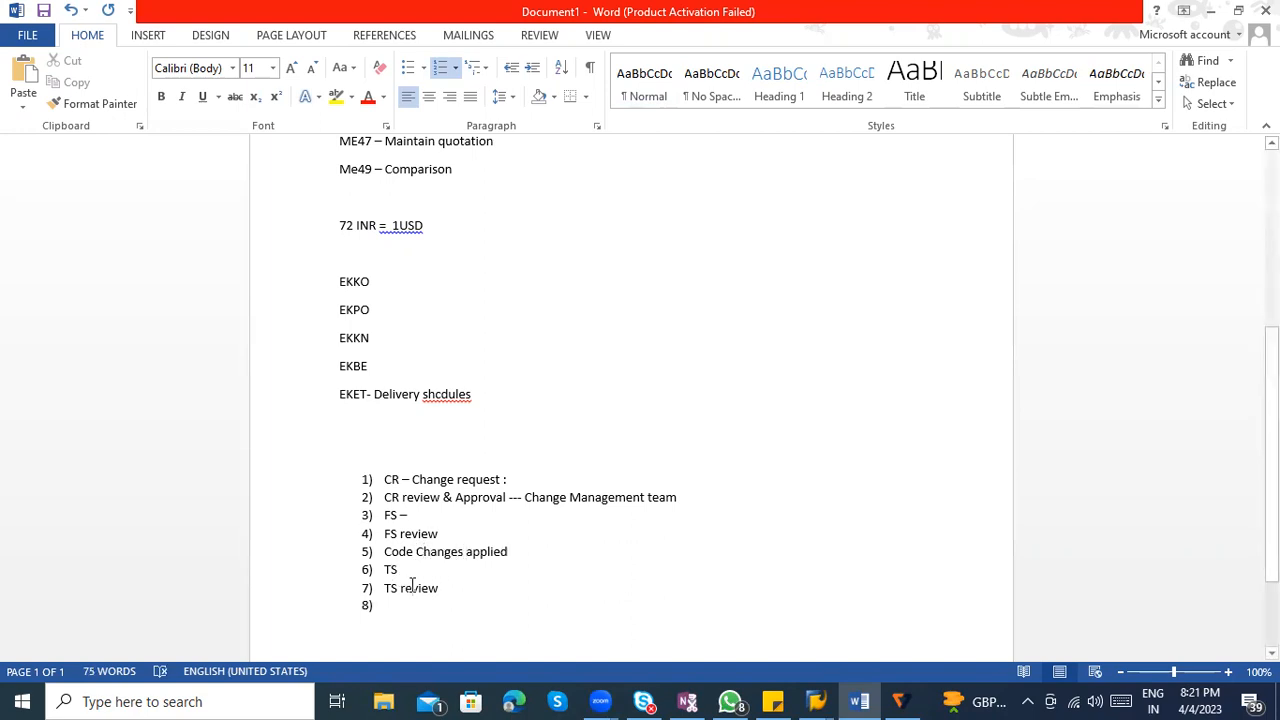
# Append a dash to "TS review" and enter "Code review" as the eighth item, followed by a new list line
pyautogui.click(444, 590)
pyautogui.write('- Co')
pyautogui.press('BackSpace')
pyautogui.press('BackSpace')
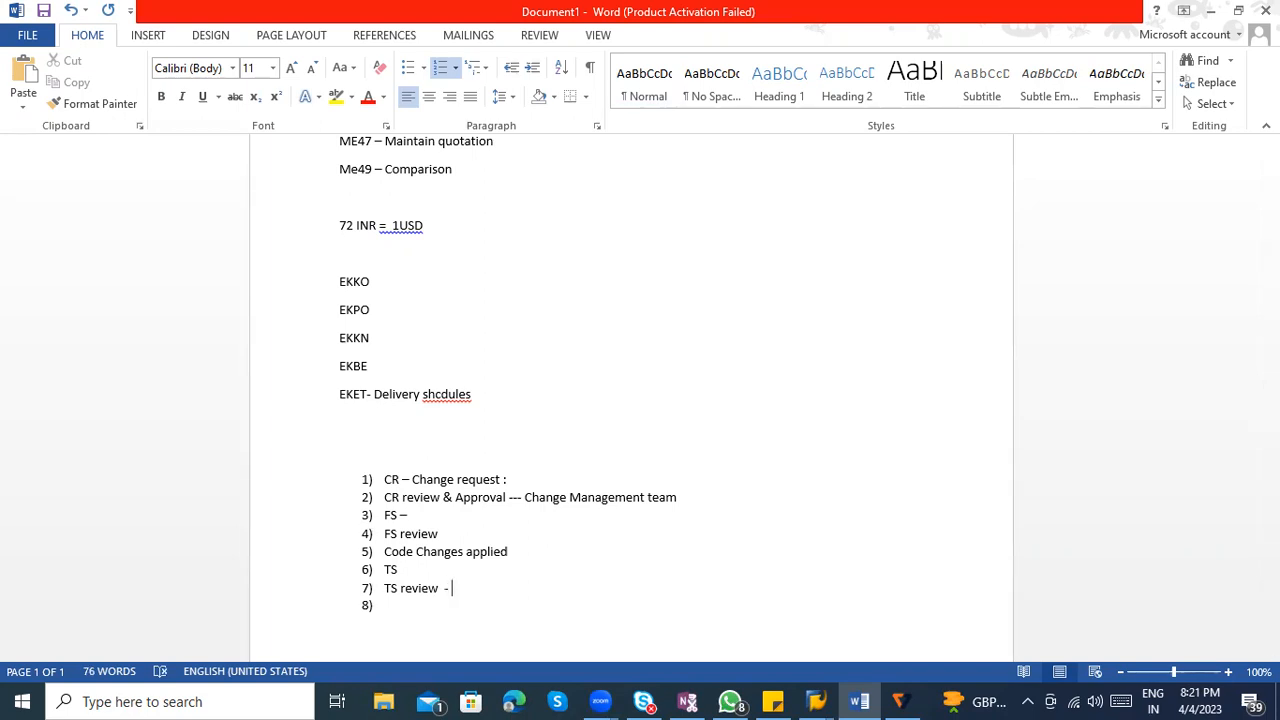
pyautogui.click(405, 604)
pyautogui.write('C')
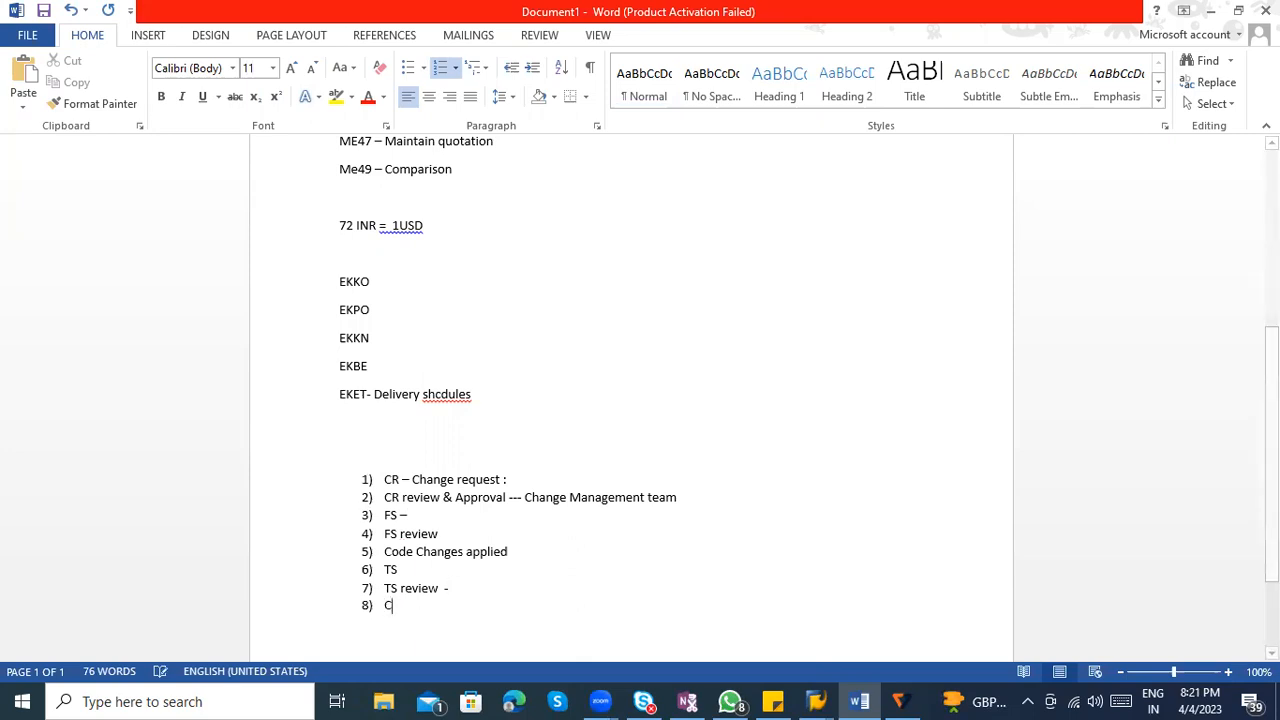
pyautogui.write('ode review')
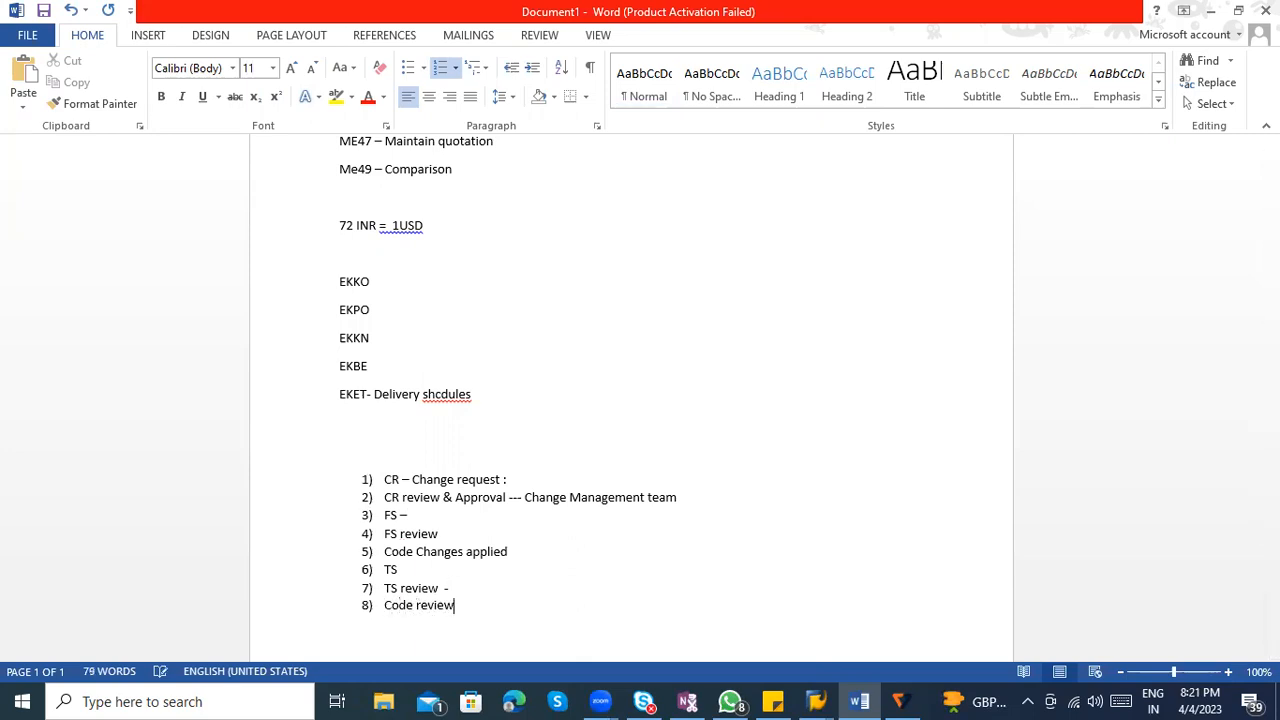
pyautogui.scroll(-1, 423, 572)
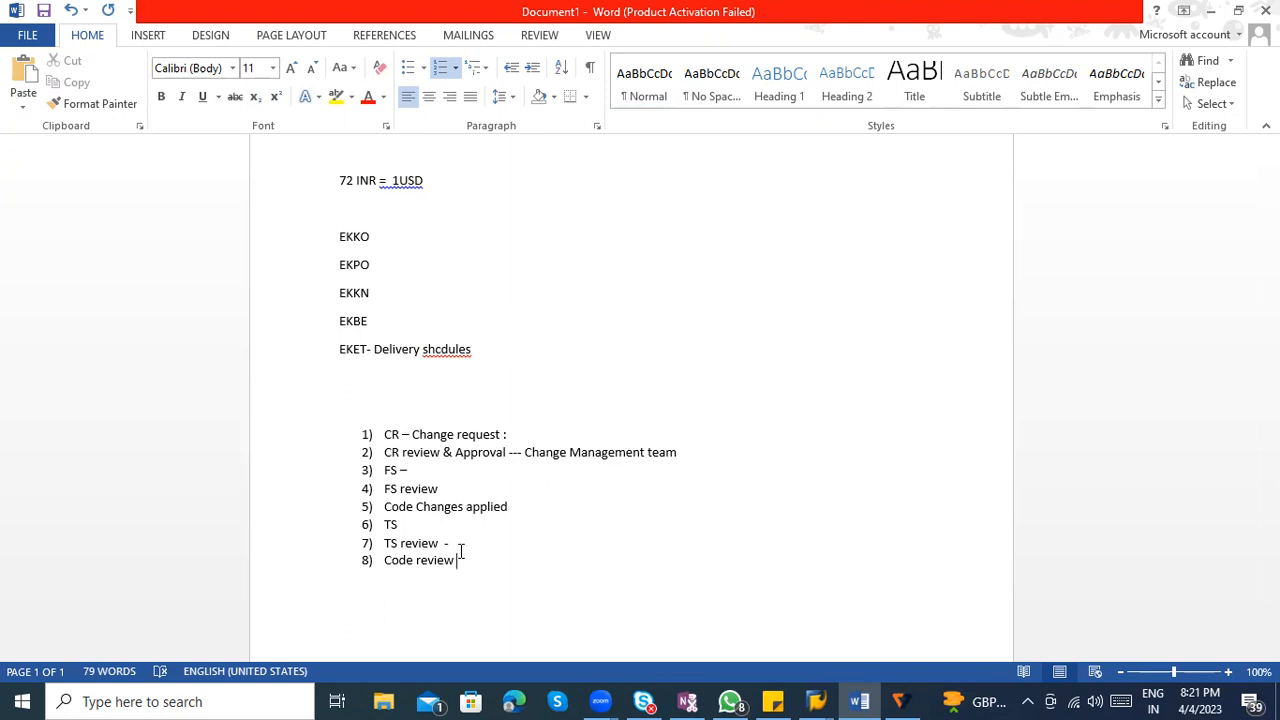
pyautogui.press('Return')
pyautogui.moveTo(474, 564); pyautogui.dragTo(376, 530)
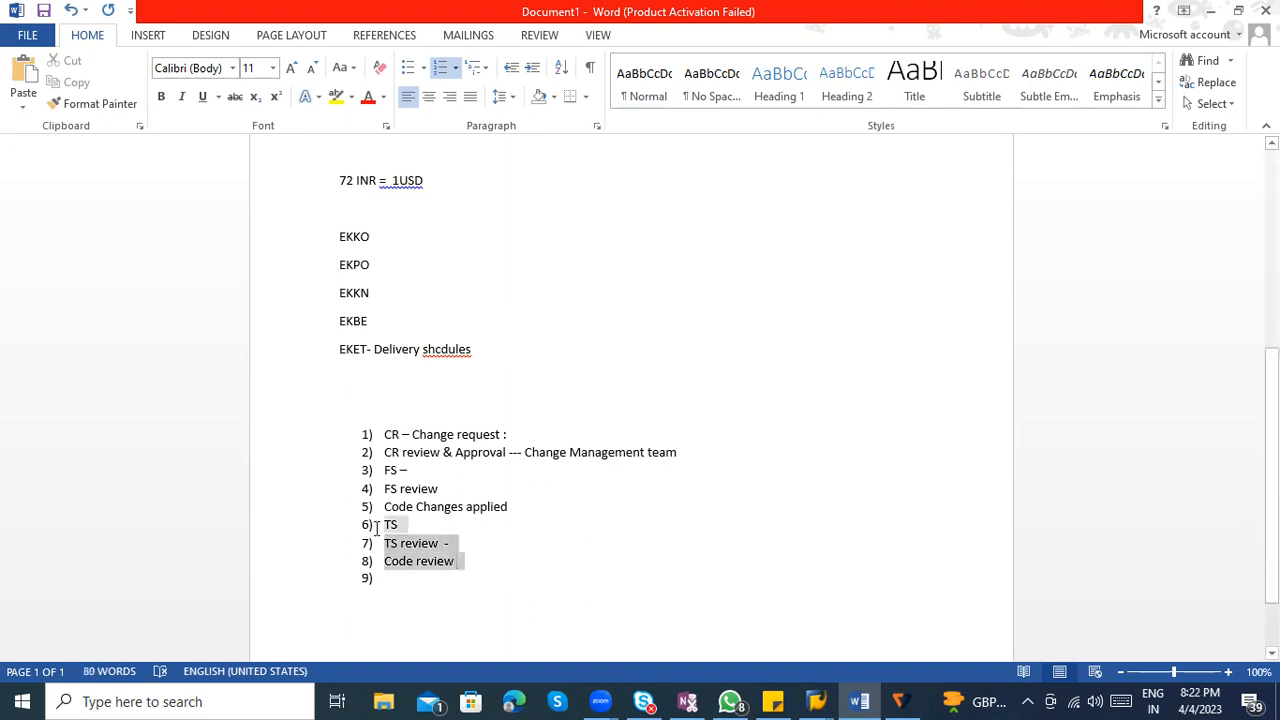
pyautogui.click(525, 529)
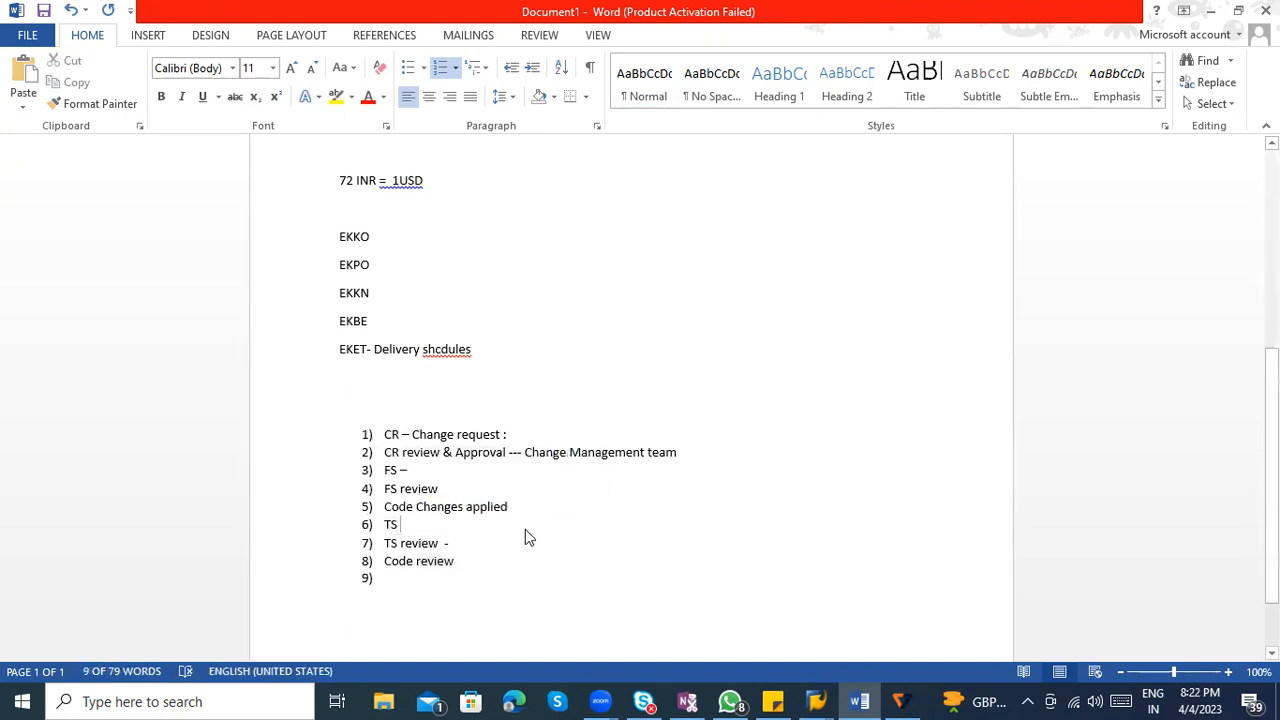
pyautogui.moveTo(470, 568); pyautogui.dragTo(384, 506)
pyautogui.click(540, 543)
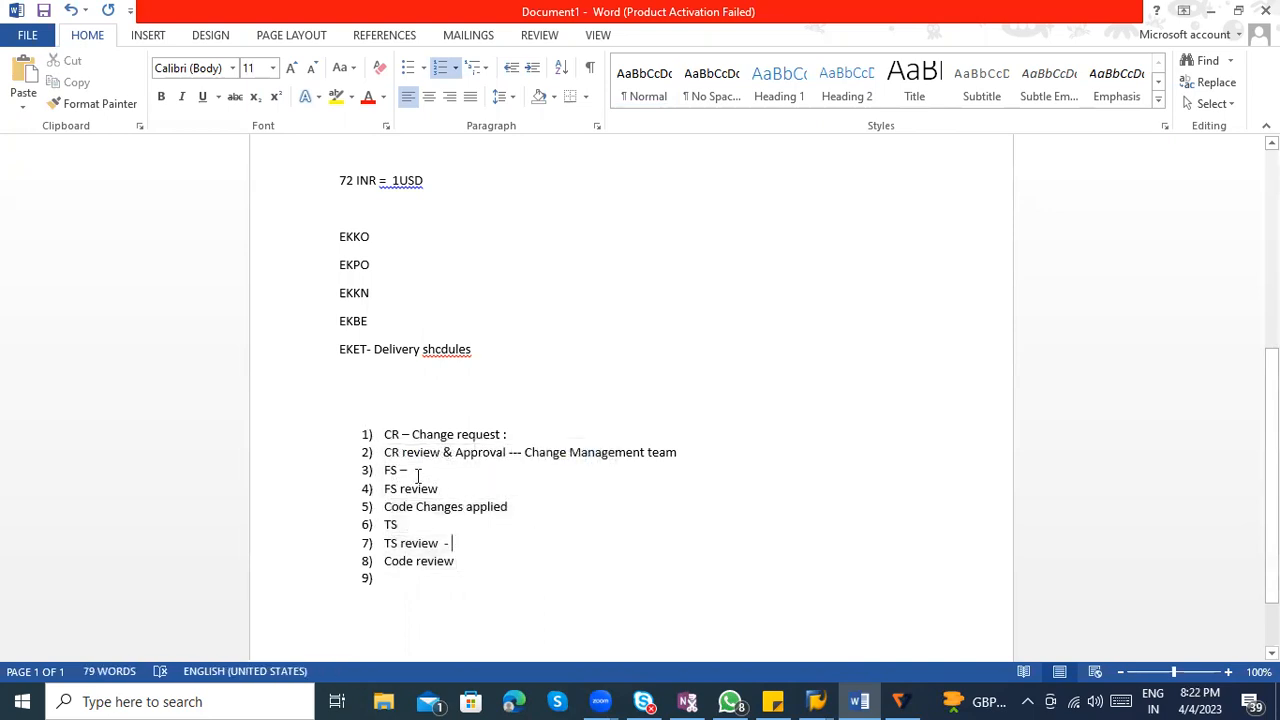
pyautogui.click(443, 524)
# Add "Unit testing" and "Integration testing" as the ninth and tenth list items
pyautogui.click(423, 581)
pyautogui.write('Unit testing')
pyautogui.press('Return')
pyautogui.write('Integration testing')
pyautogui.press('Return')
# Add "Regression testing & performance testing" and "UAT" as the eleventh and twelfth list items
pyautogui.scroll(-2, 429, 581)
pyautogui.write('Regress')
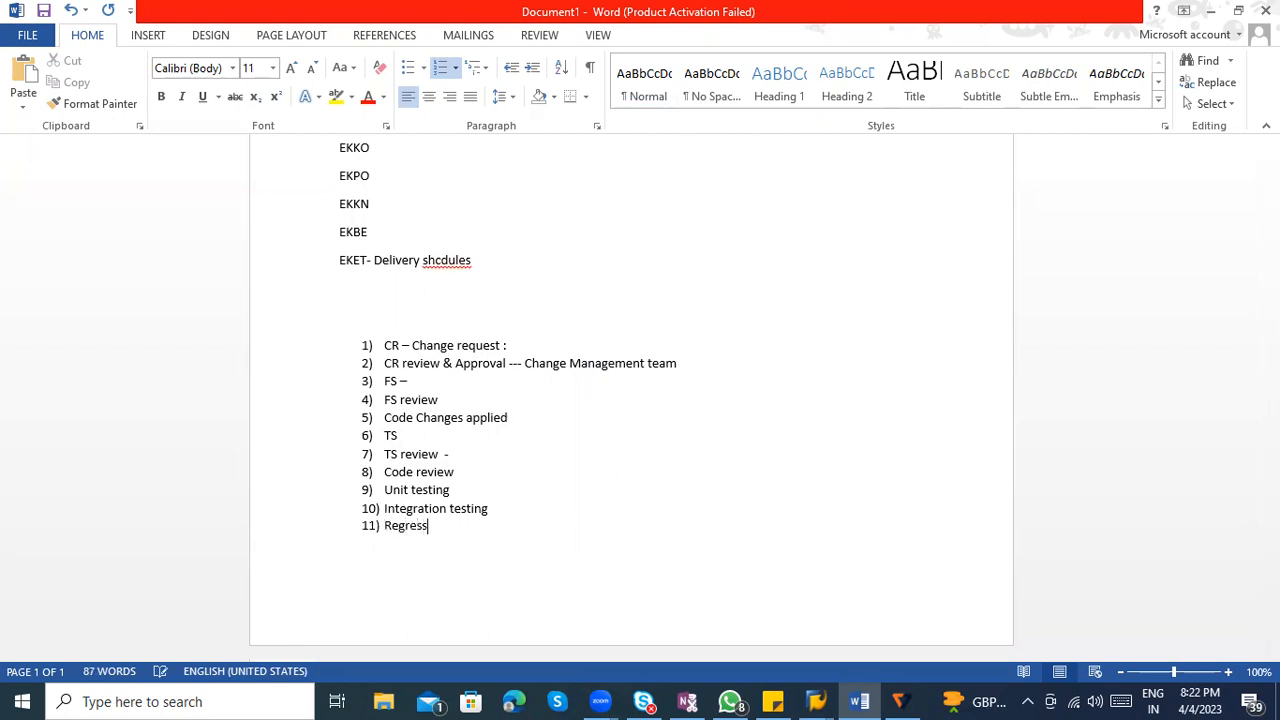
pyautogui.write('ion testing & perf')
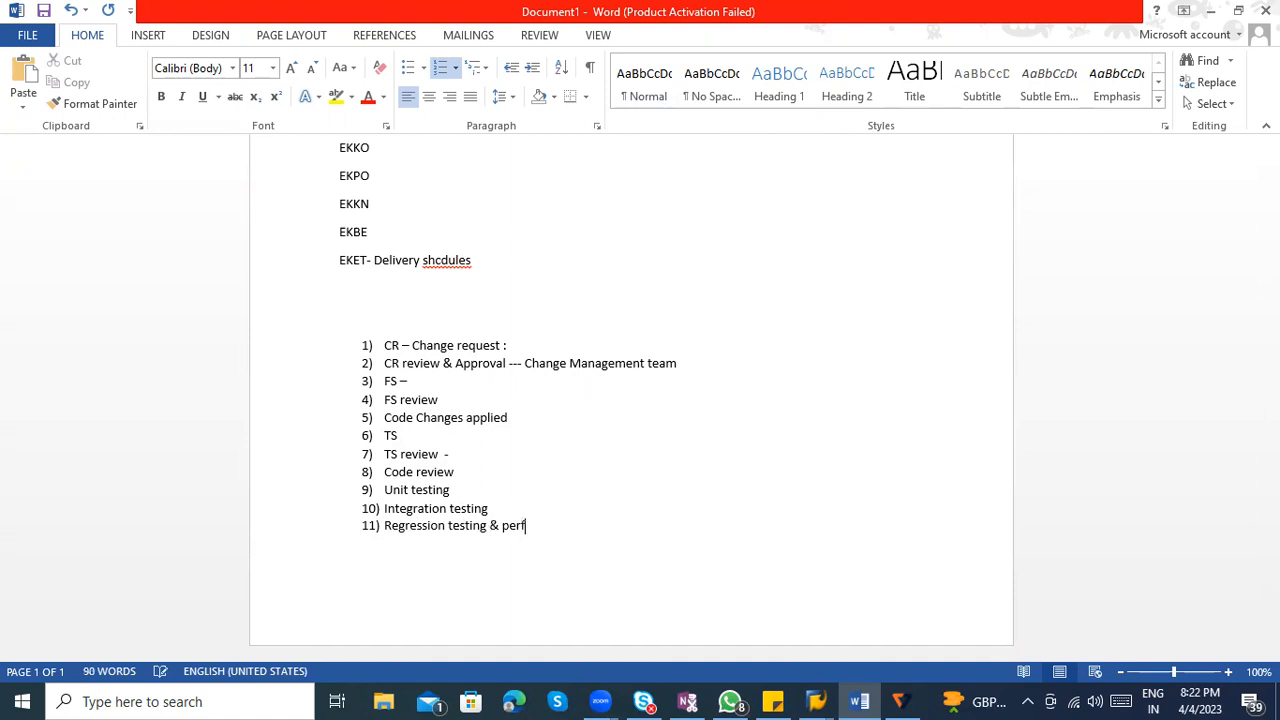
pyautogui.write('ormance testing')
pyautogui.press('Return')
pyautogui.write('UST')
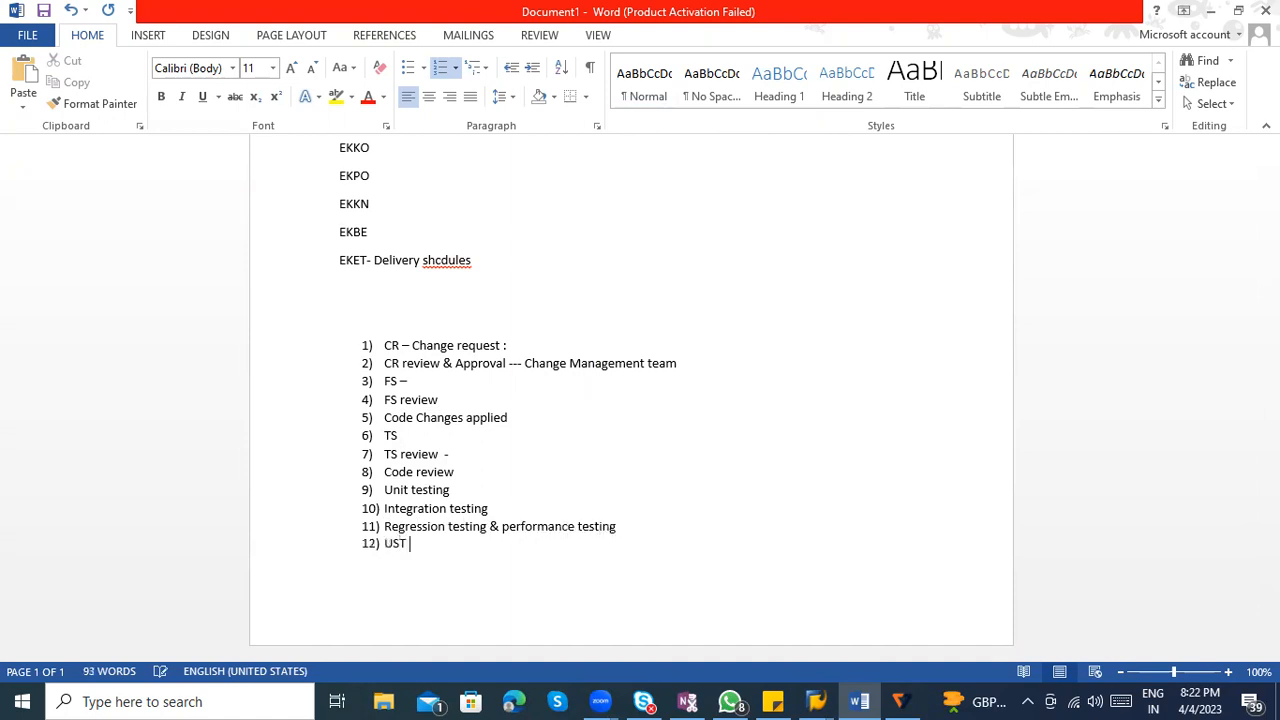
pyautogui.press('BackSpace')
pyautogui.press('BackSpace')
pyautogui.write('AT')
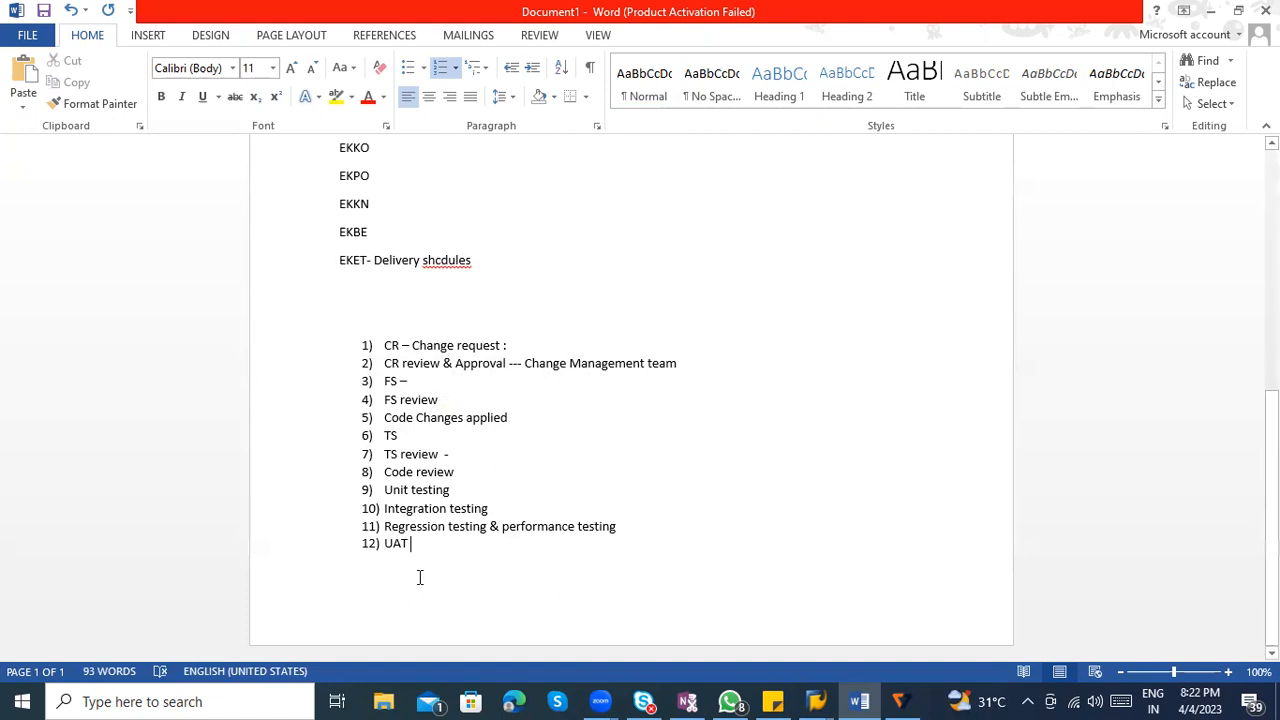
# Extend the "Unit testing" item to "Unit testing & Negative testing"
pyautogui.click(490, 508)
pyautogui.click(487, 489)
pyautogui.write('& Net')
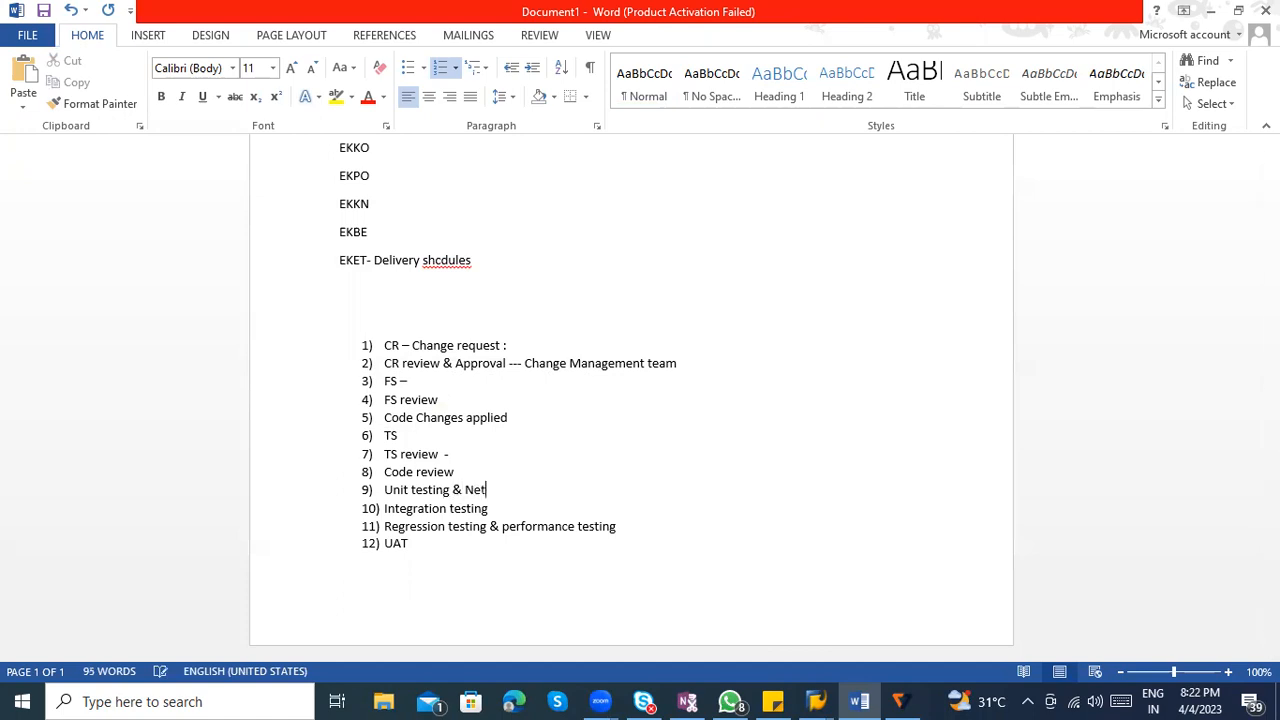
pyautogui.press('BackSpace')
pyautogui.write('gative testing')
# Add "Upload documents -" as the thirteenth list item after UAT
pyautogui.click(435, 557)
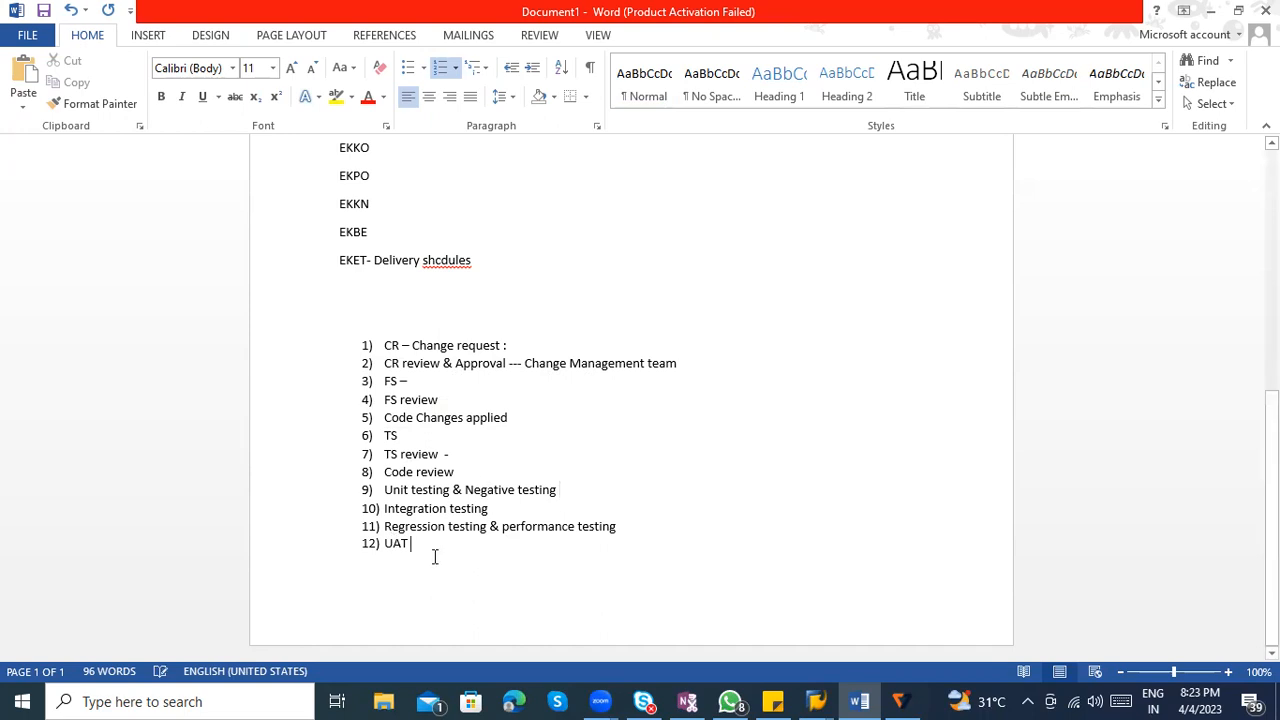
pyautogui.press('Return')
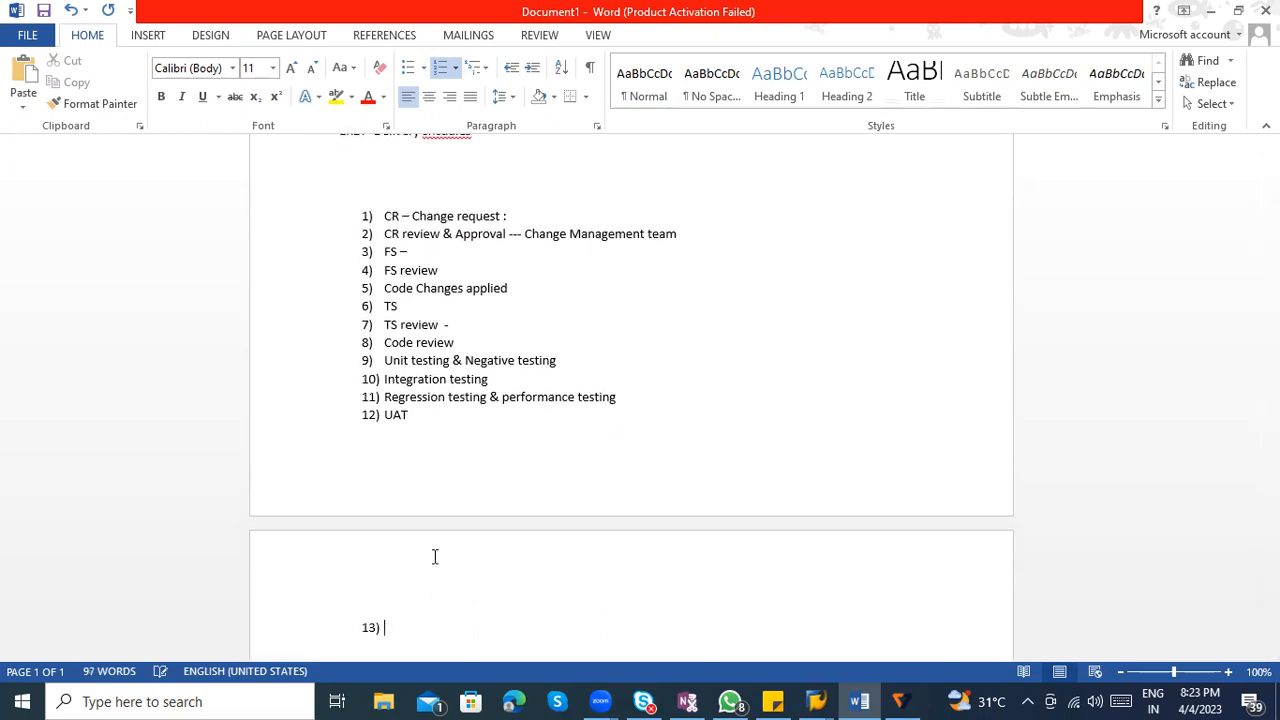
pyautogui.write('upload documents ')
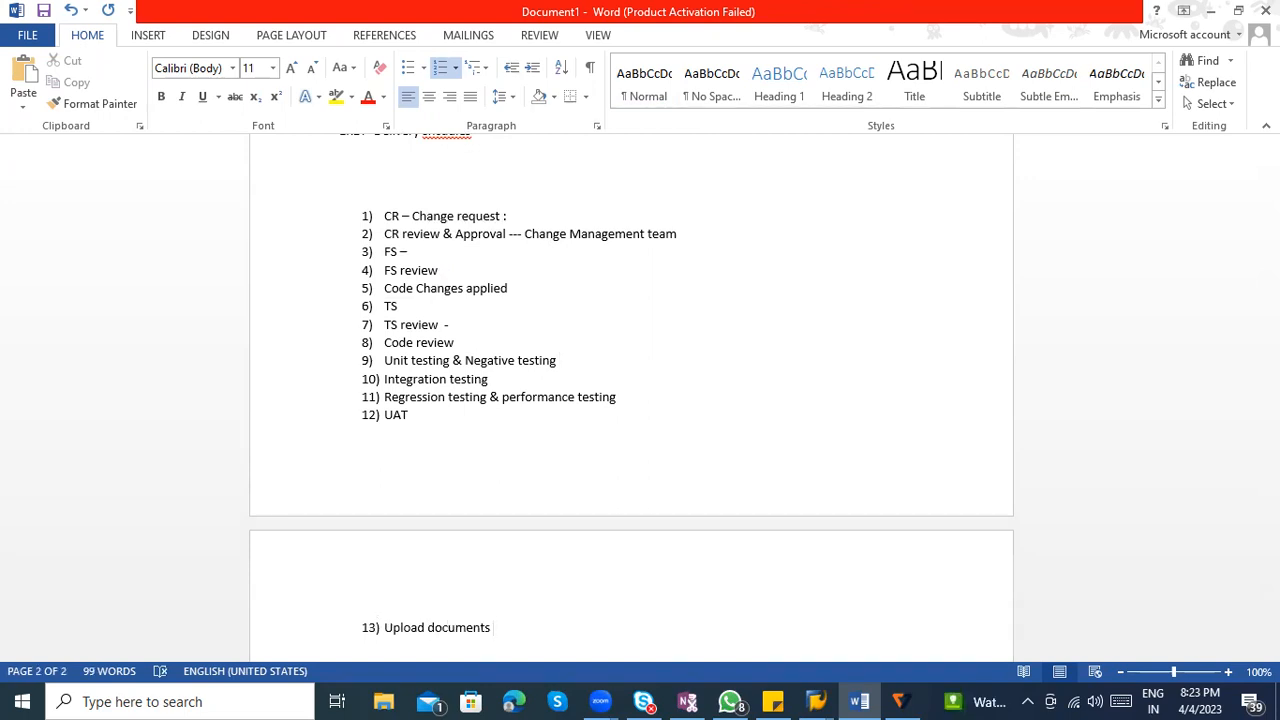
pyautogui.write('-')
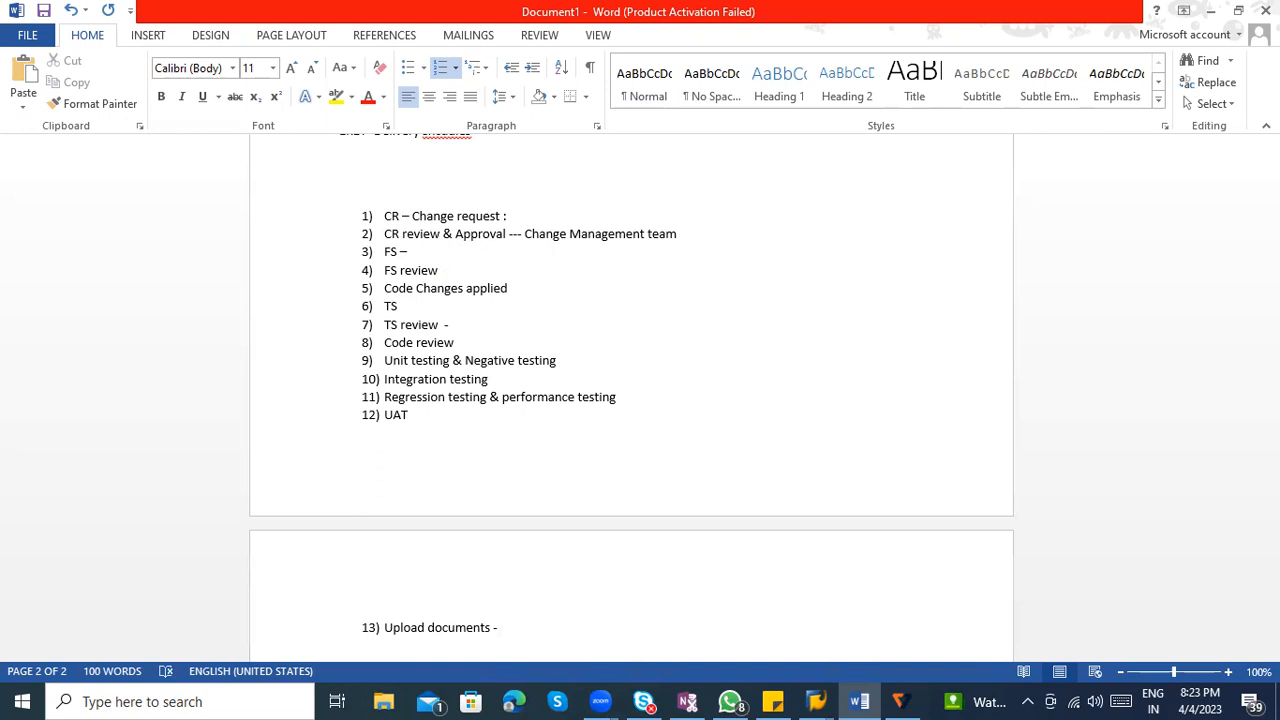
# Look over the change request process list and select all of its items from first to last
pyautogui.click(427, 414)
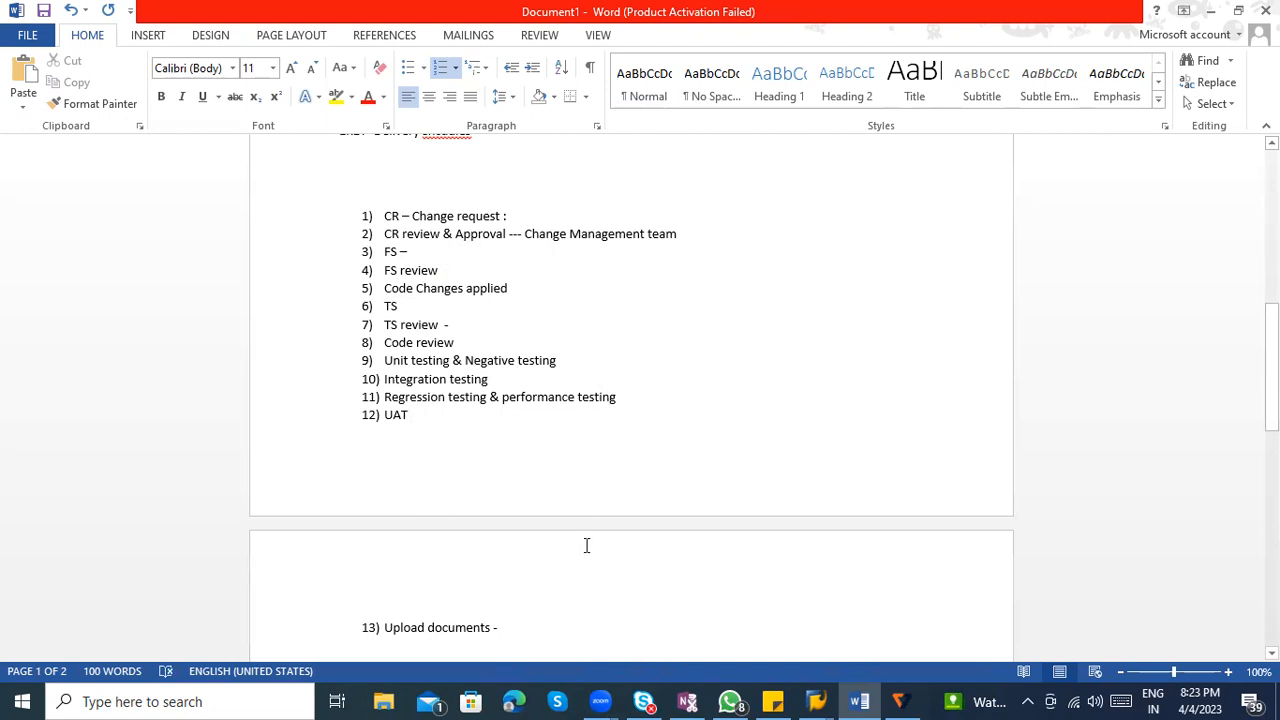
pyautogui.scroll(-1, 587, 545)
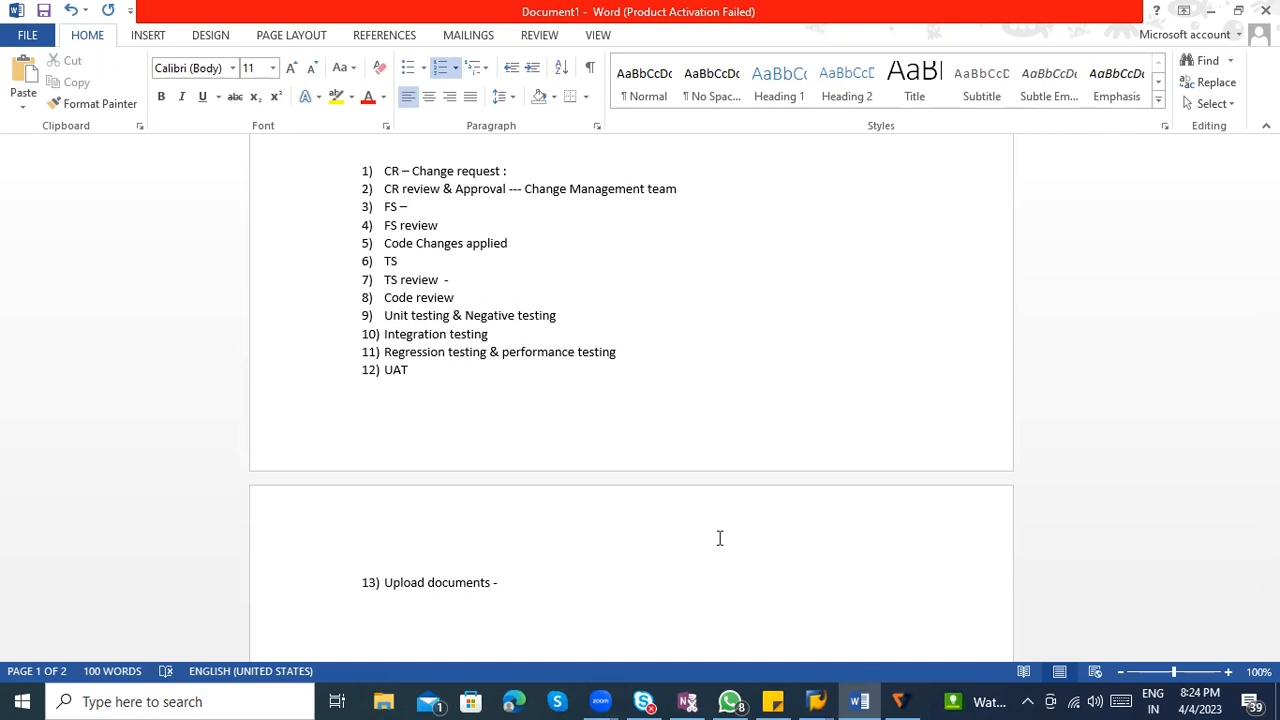
pyautogui.scroll(-1, 813, 592)
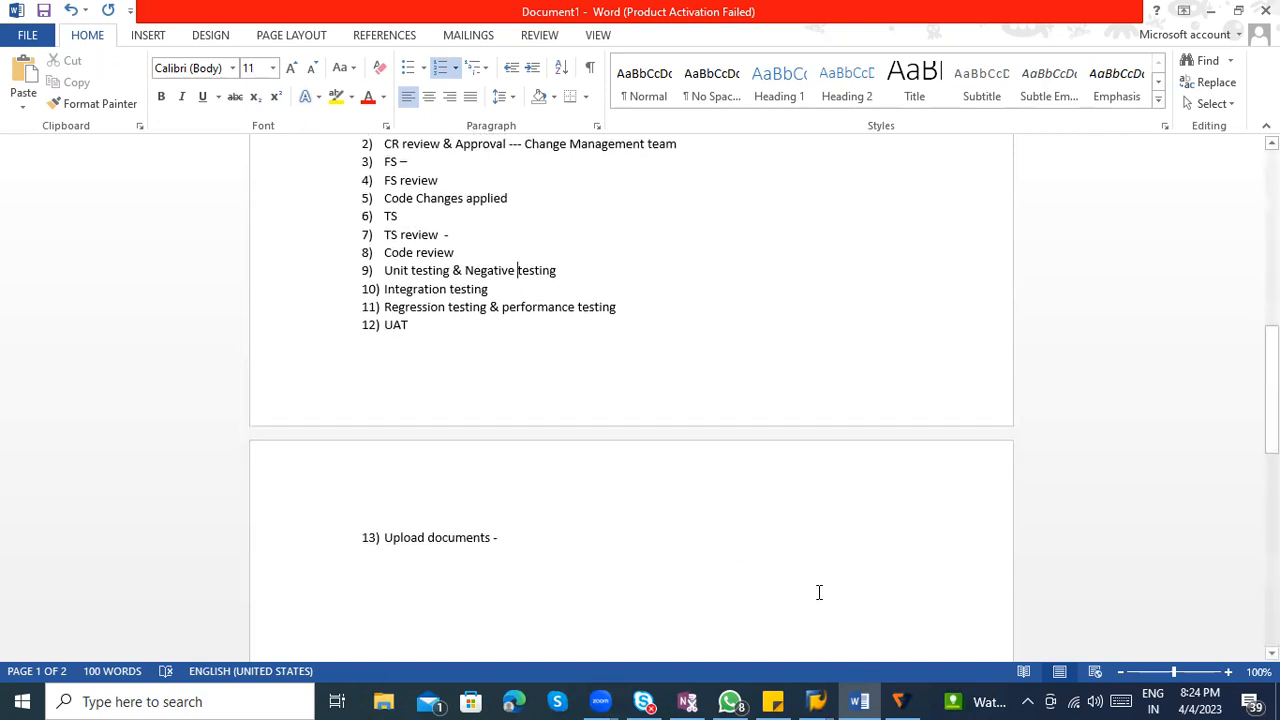
pyautogui.scroll(2, 596, 624)
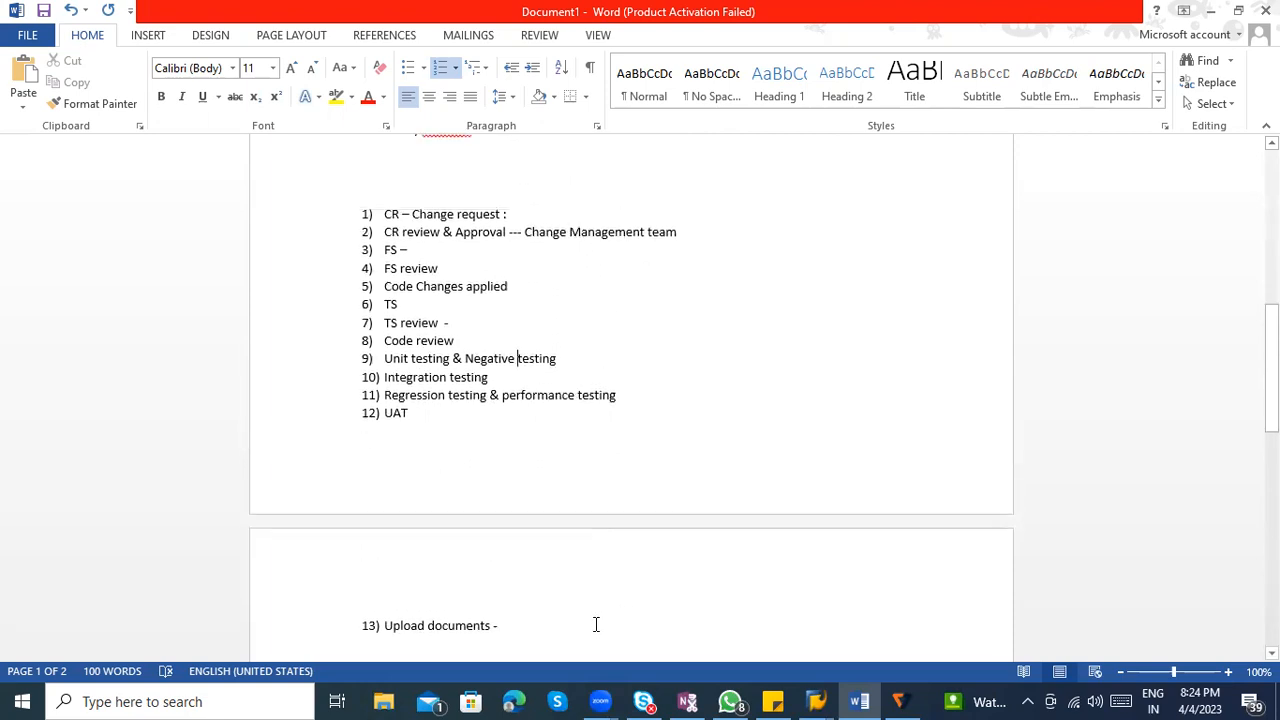
pyautogui.scroll(1, 643, 614)
pyautogui.scroll(-1, 620, 626)
pyautogui.moveTo(504, 641); pyautogui.dragTo(365, 220)
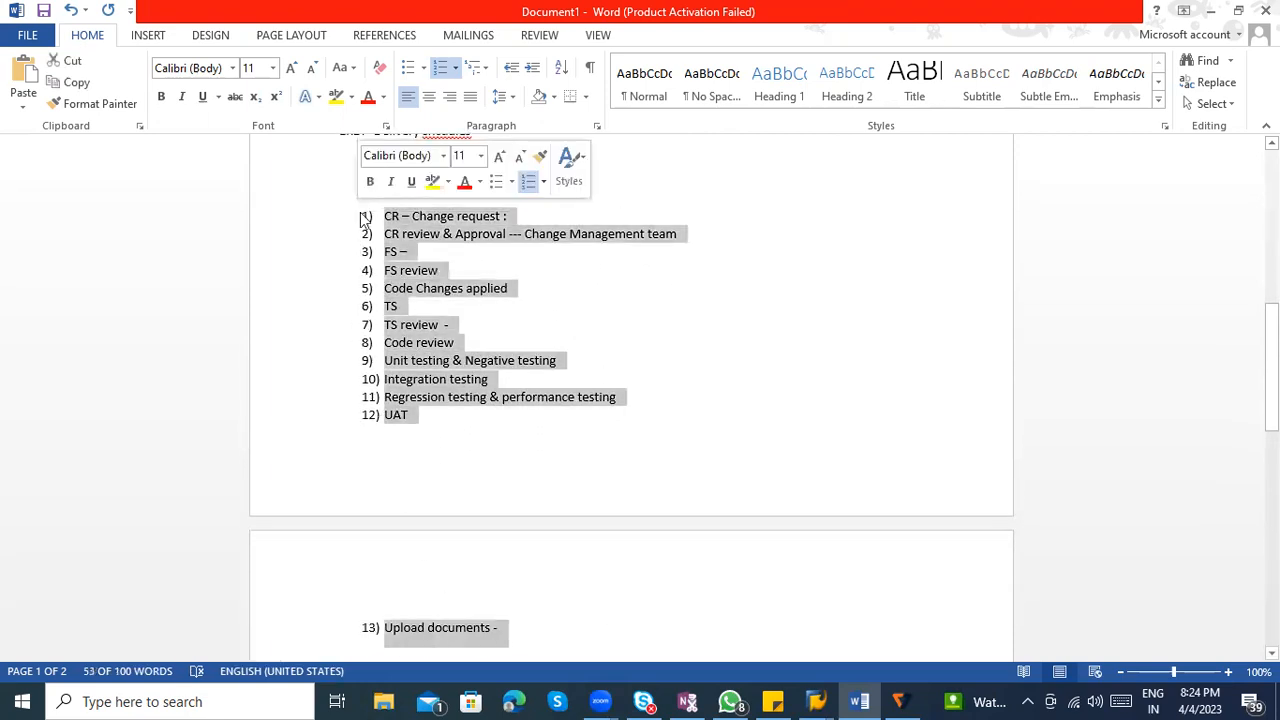
# Delete the entire change request process list from the Word notes and switch to the SAP purchase order
pyautogui.press('BackSpace')
pyautogui.press('BackSpace')
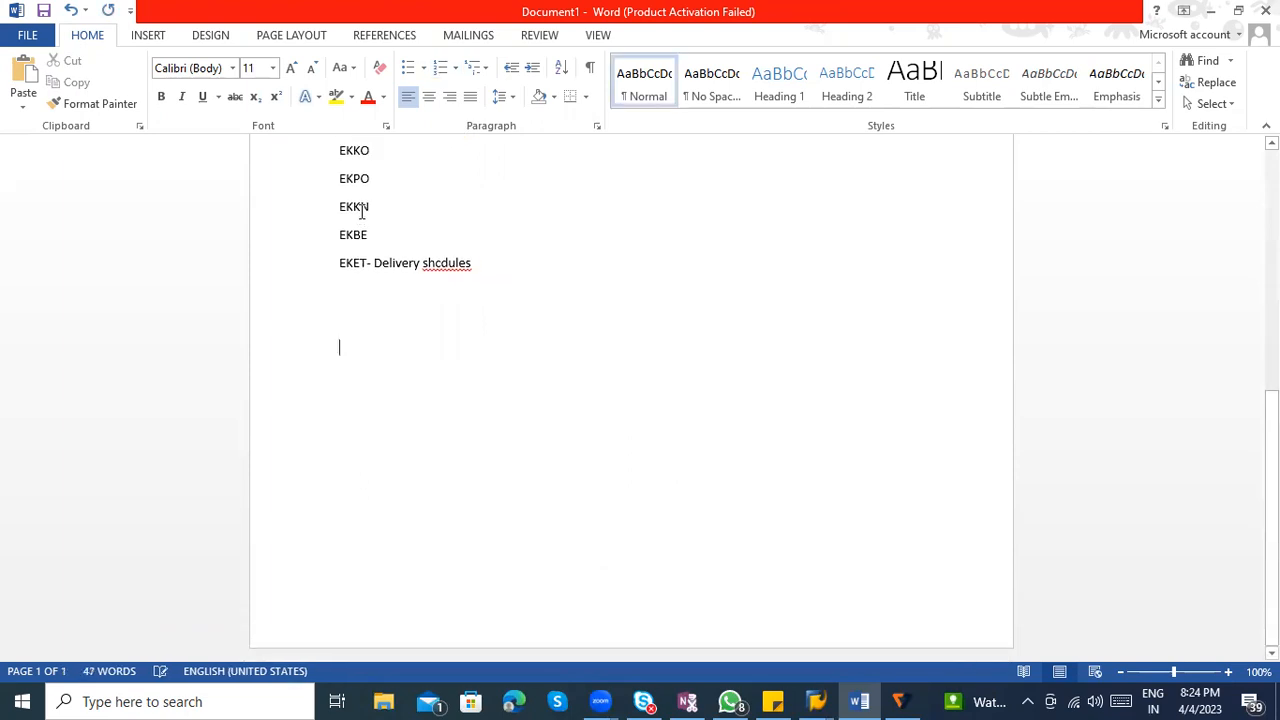
pyautogui.hotkey('ctrl', 's')
pyautogui.press('Escape')
pyautogui.hotkey('alt', 'Tab')
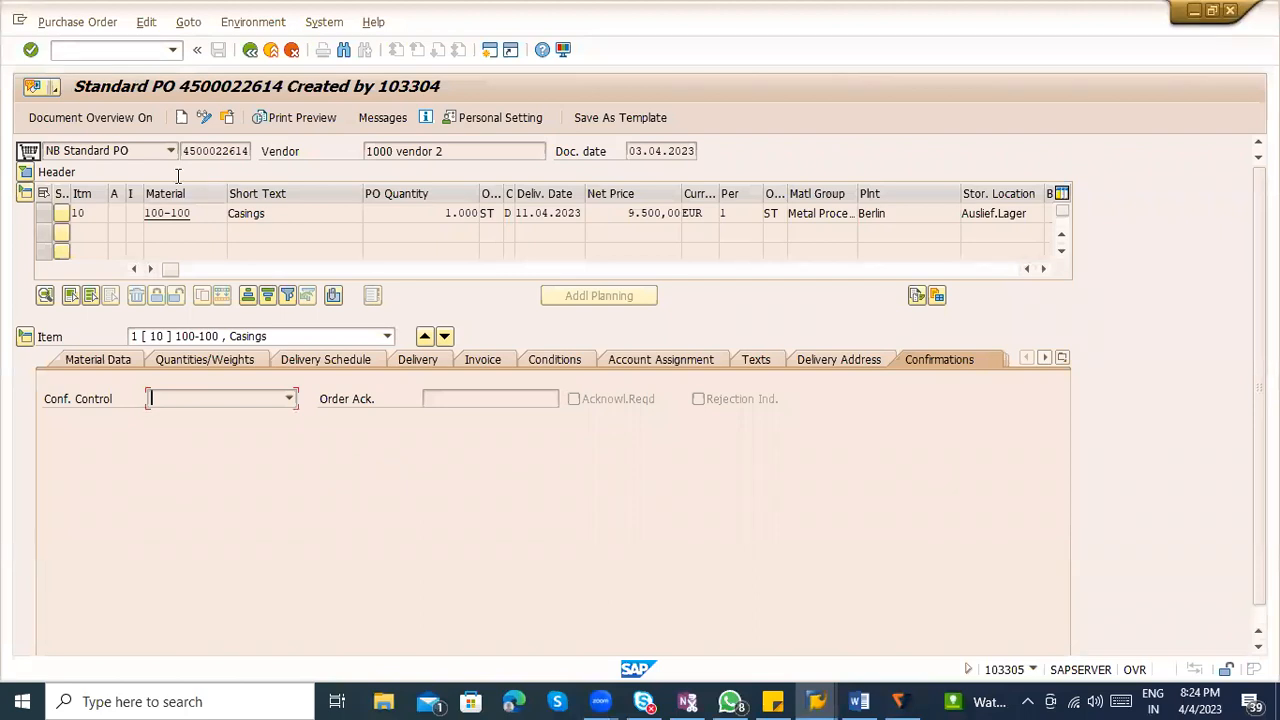
# Select item 10 (Casings) of the purchase order and open its document overview for material procurement
pyautogui.click(242, 151)
pyautogui.doubleClick(242, 151)
pyautogui.click(1062, 358)
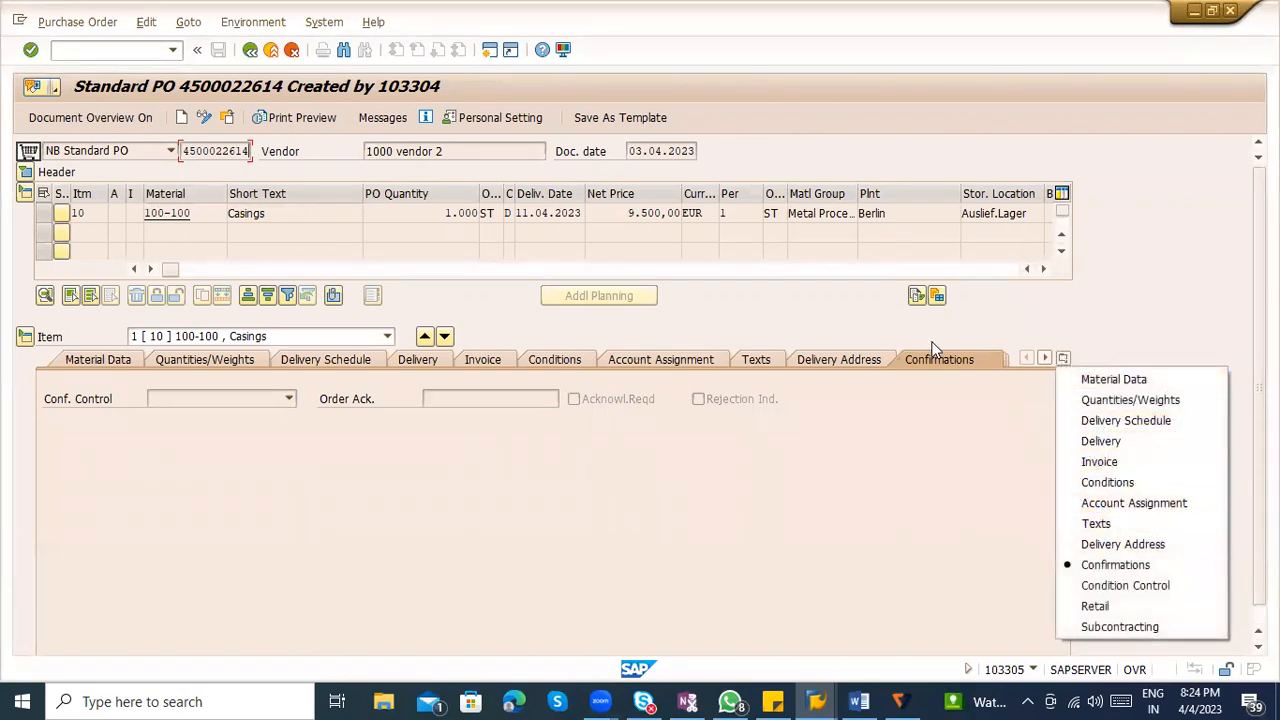
pyautogui.click(916, 300)
pyautogui.click(916, 297)
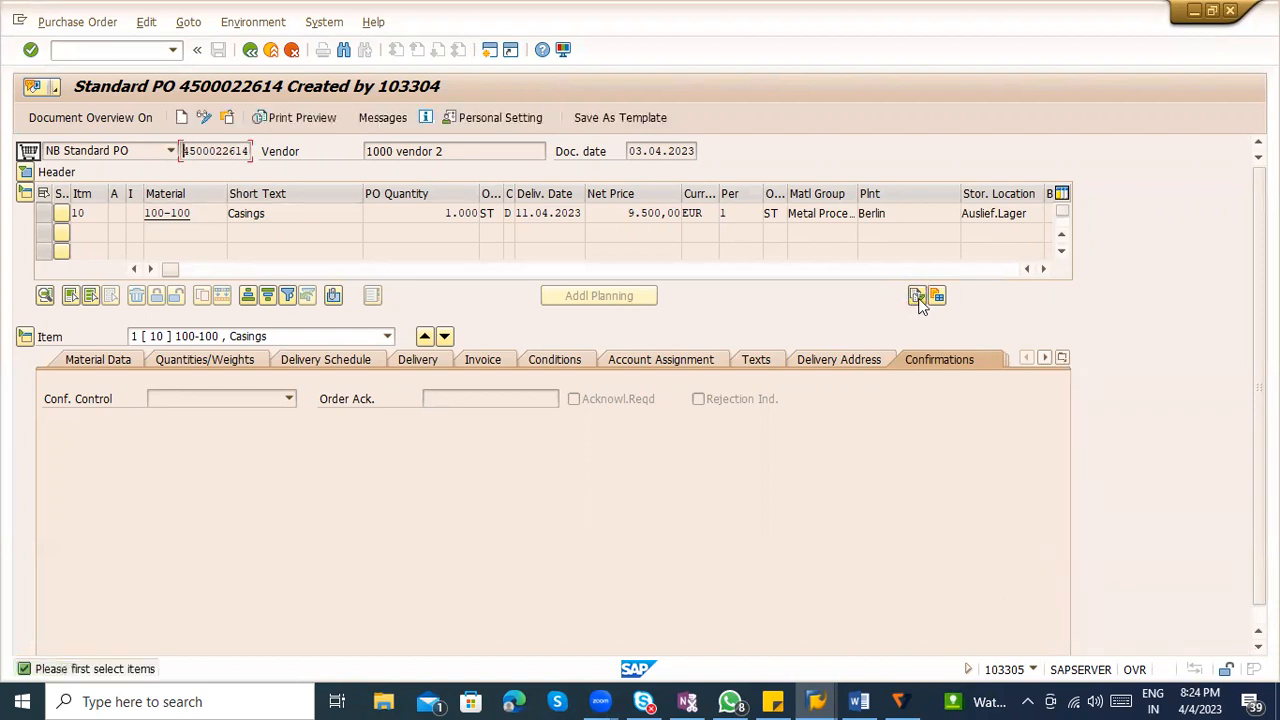
pyautogui.click(42, 213)
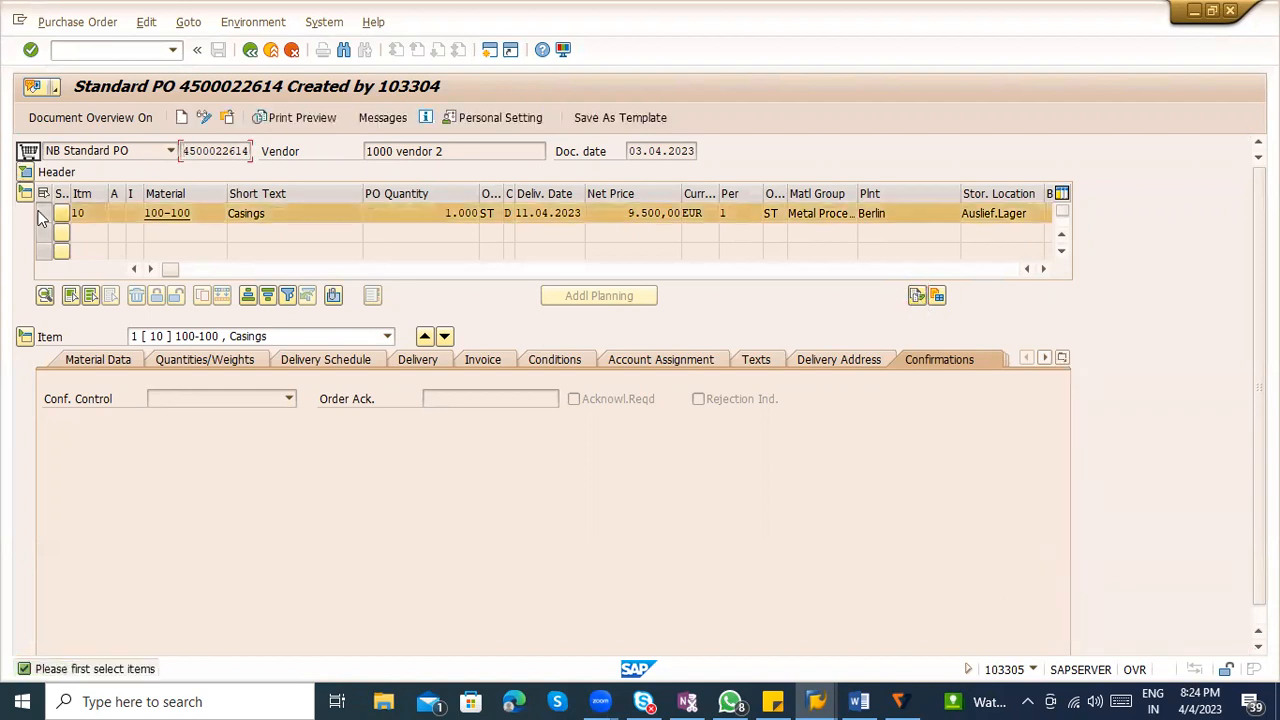
pyautogui.click(915, 296)
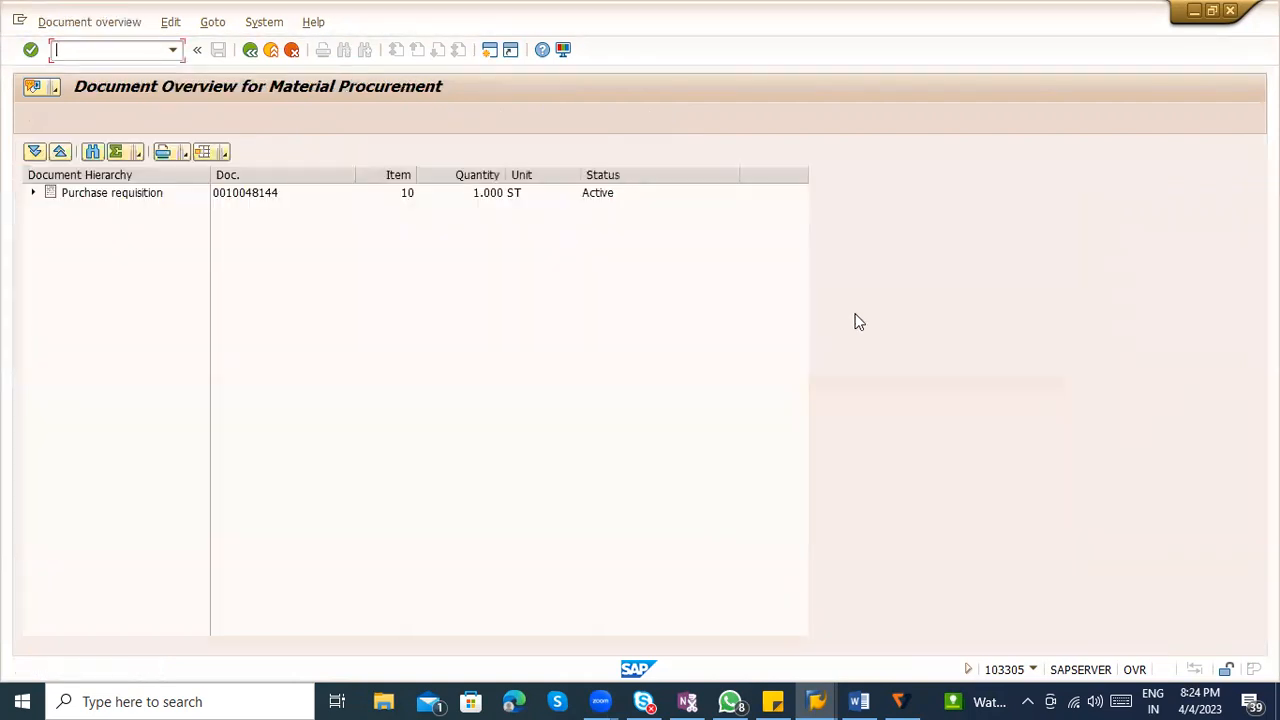
# Expand the purchase requisition in the document hierarchy, look at its requests for quotation, and return to the purchase order
pyautogui.click(33, 192)
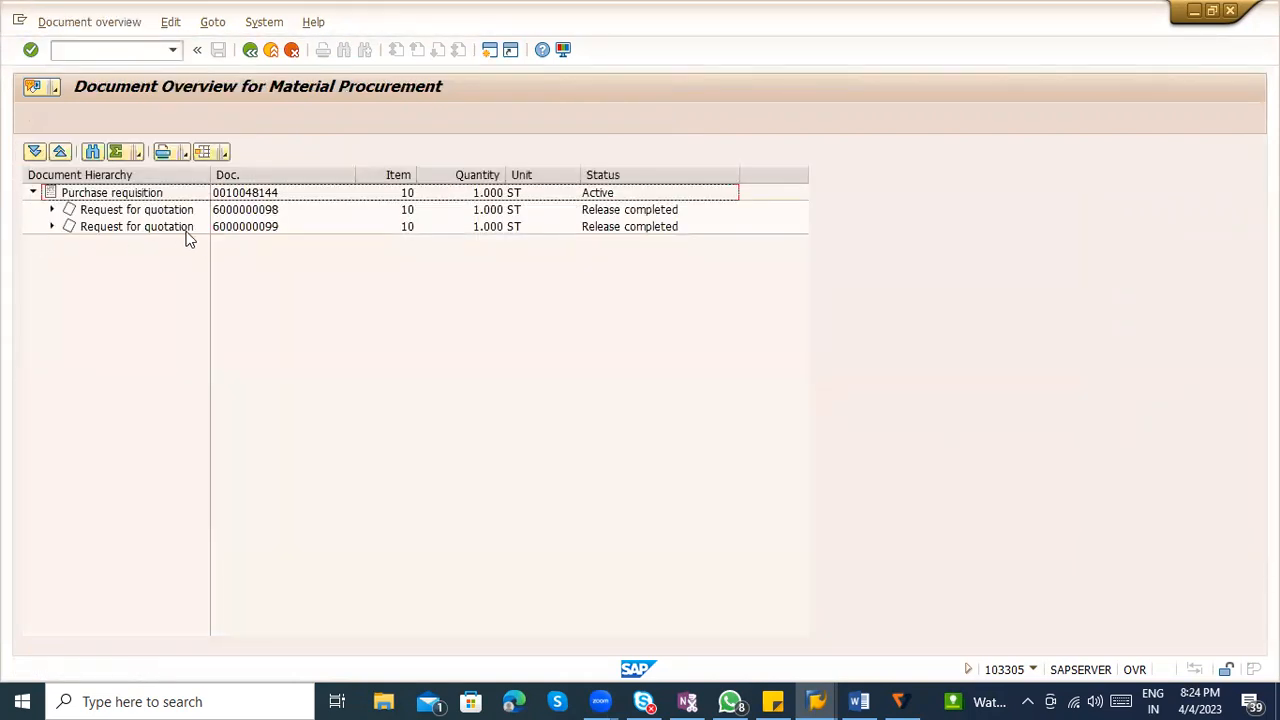
pyautogui.click(176, 228)
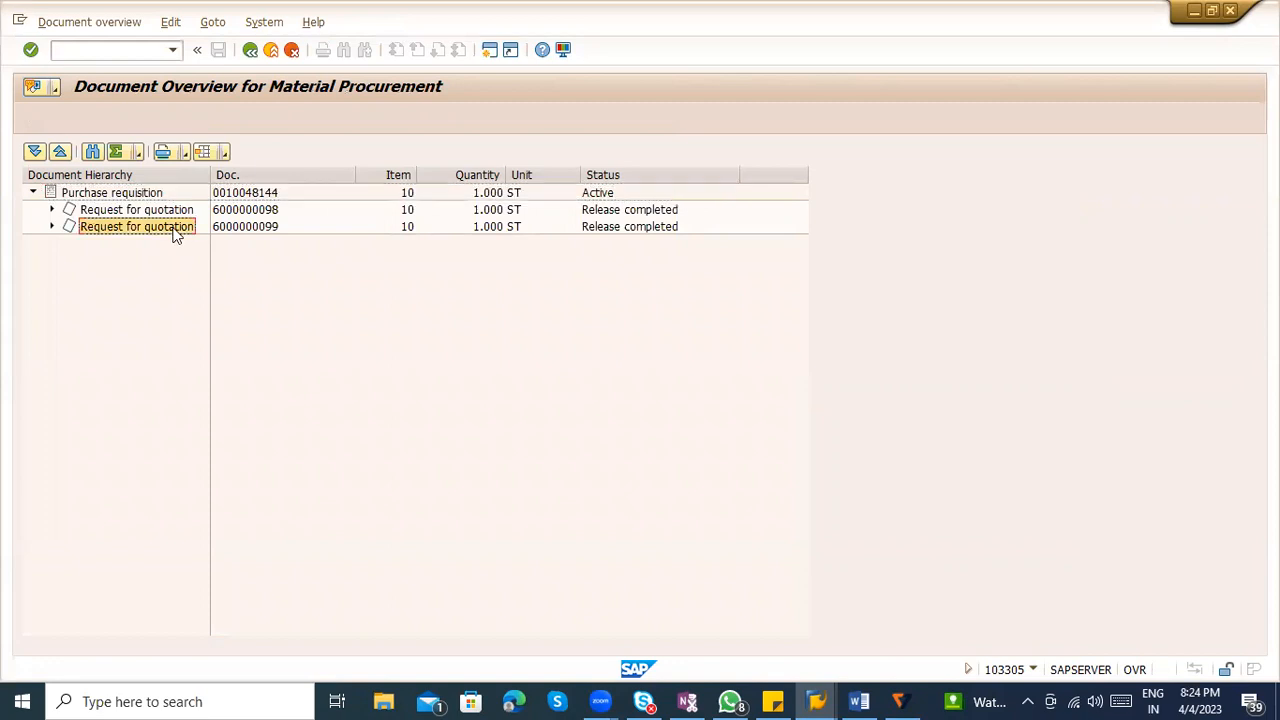
pyautogui.click(132, 195)
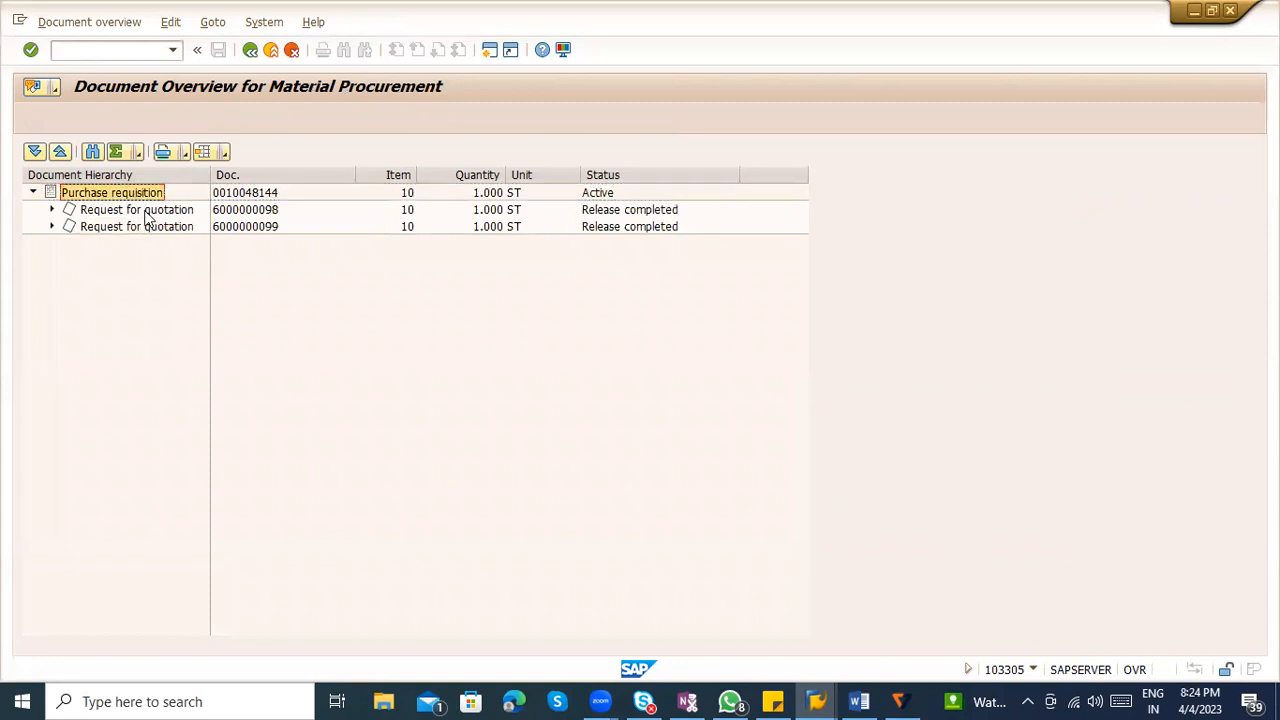
pyautogui.click(250, 50)
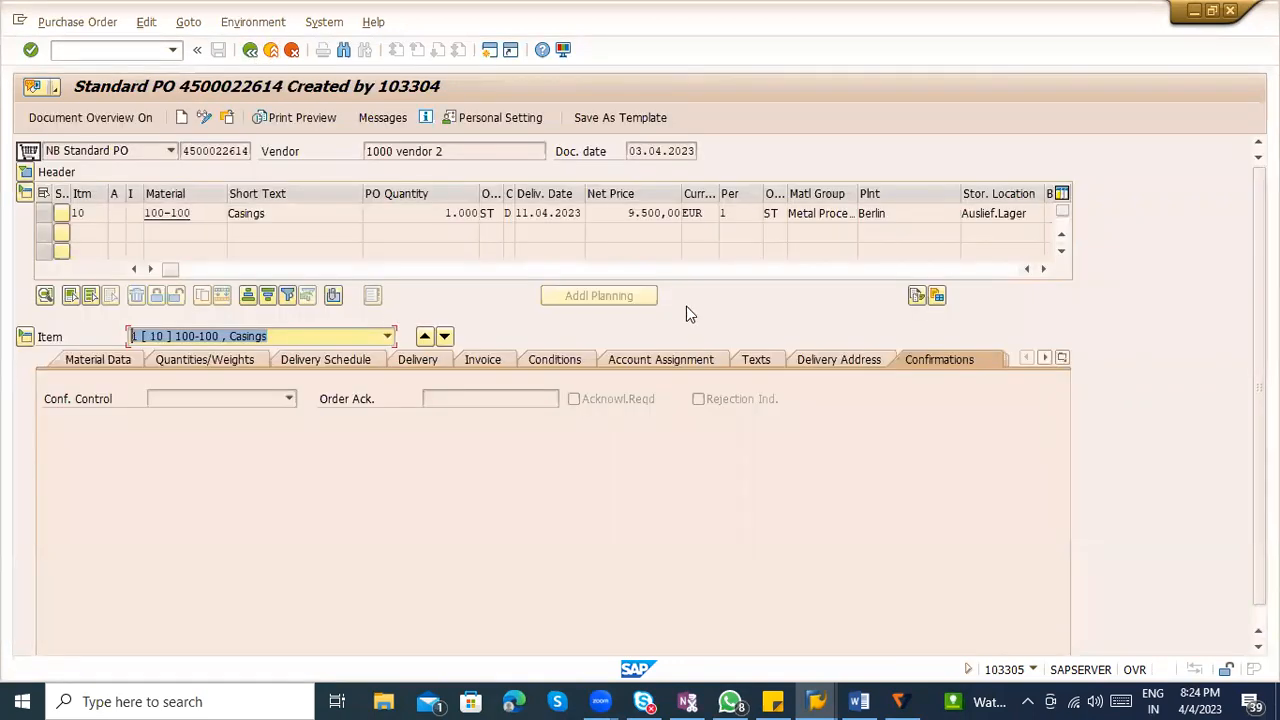
# Expand the purchase order header and examine the ordered, still-to-deliver and invoiced quantities in its status
pyautogui.click(25, 172)
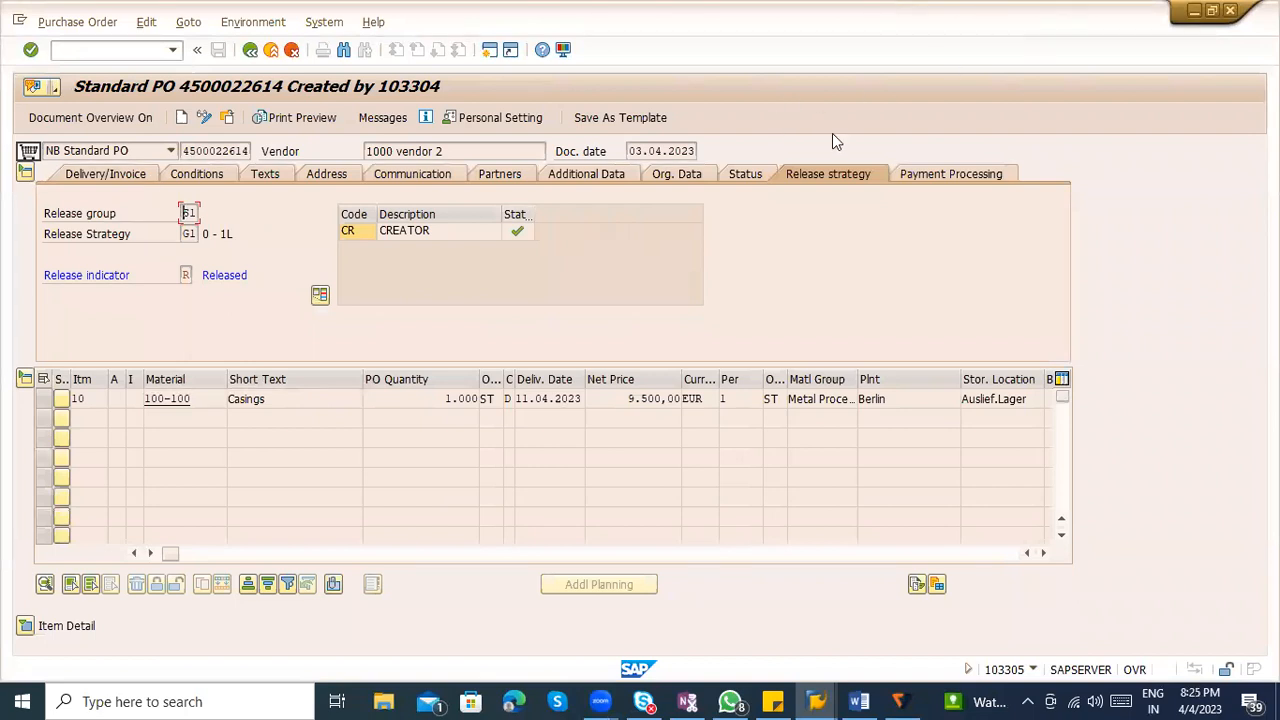
pyautogui.click(733, 174)
pyautogui.moveTo(434, 213); pyautogui.dragTo(502, 220)
pyautogui.moveTo(430, 252); pyautogui.dragTo(503, 242)
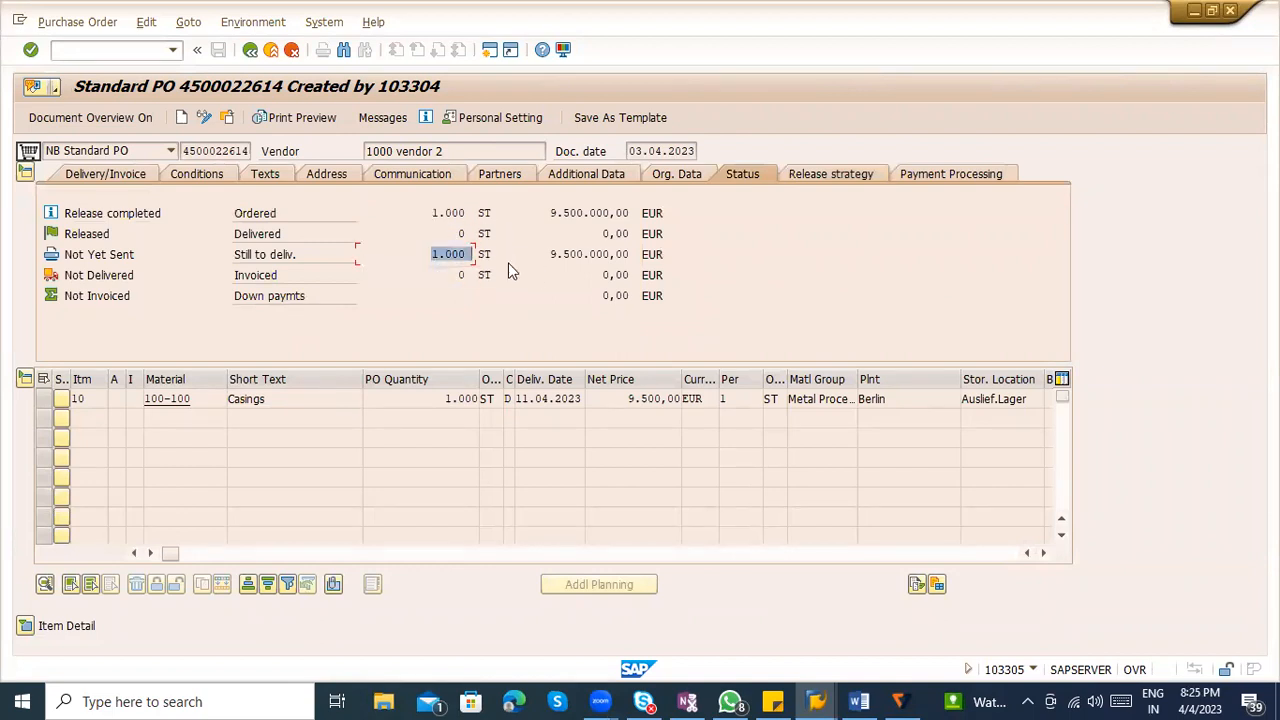
pyautogui.click(440, 276)
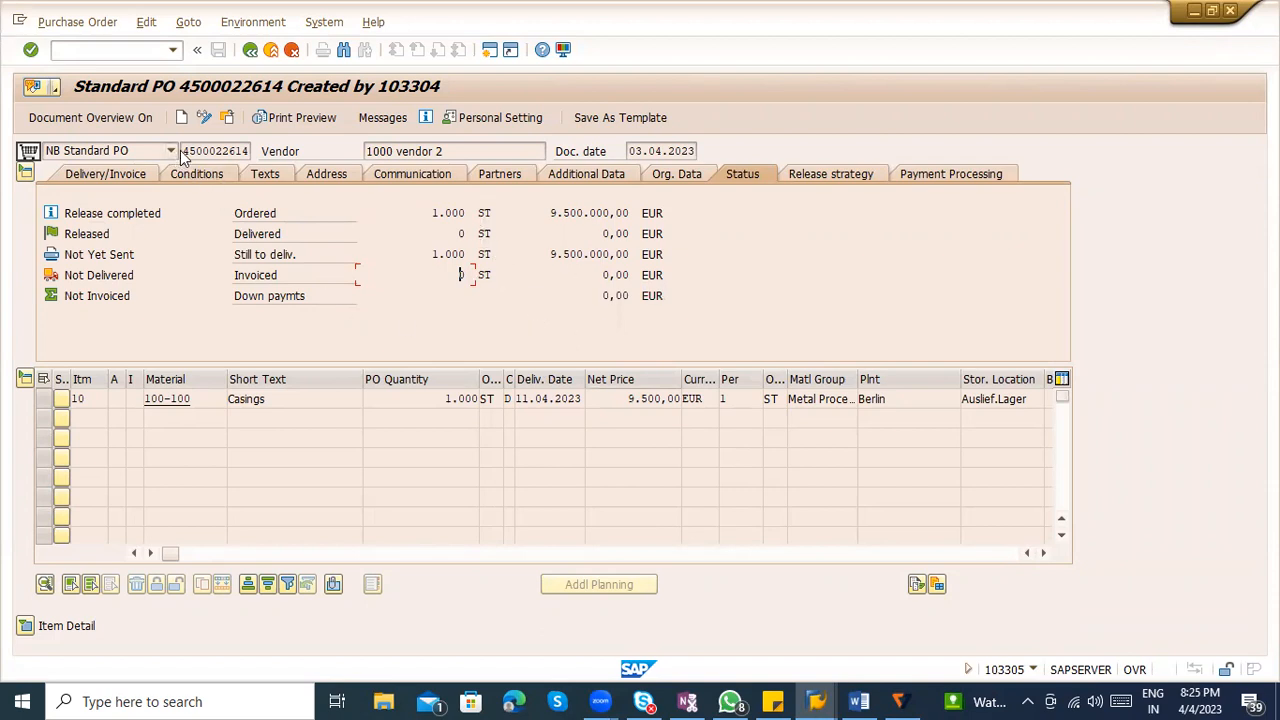
# Copy the purchase order number and open transaction MIGO in a new session
pyautogui.moveTo(183, 151); pyautogui.dragTo(254, 156)
pyautogui.click(252, 154)
pyautogui.click(110, 49)
pyautogui.write('/omigo')
pyautogui.press('Return')
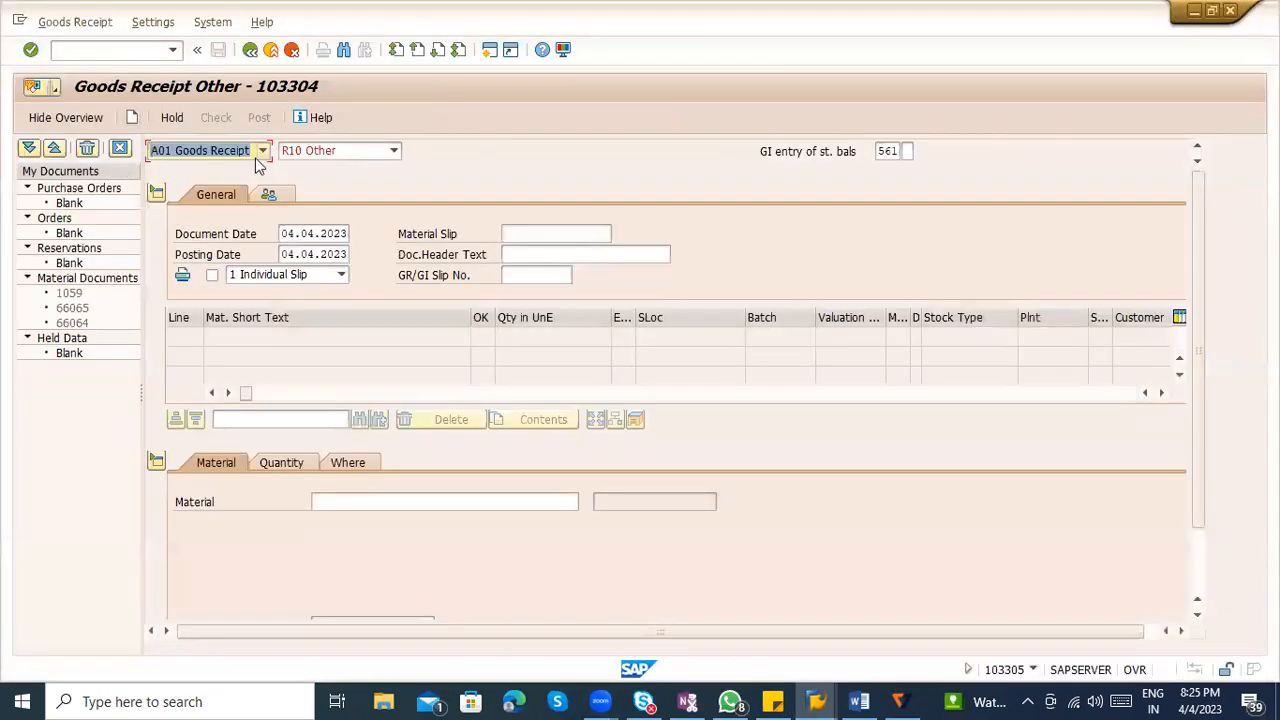
# Set the goods receipt reference to R01 Purchase Order, enter the copied purchase order number, and load its items
pyautogui.click(255, 158)
pyautogui.click(310, 155)
pyautogui.click(310, 155)
pyautogui.click(310, 170)
pyautogui.hotkey('ctrl', 'v')
pyautogui.press('Tab')
pyautogui.press('Tab')
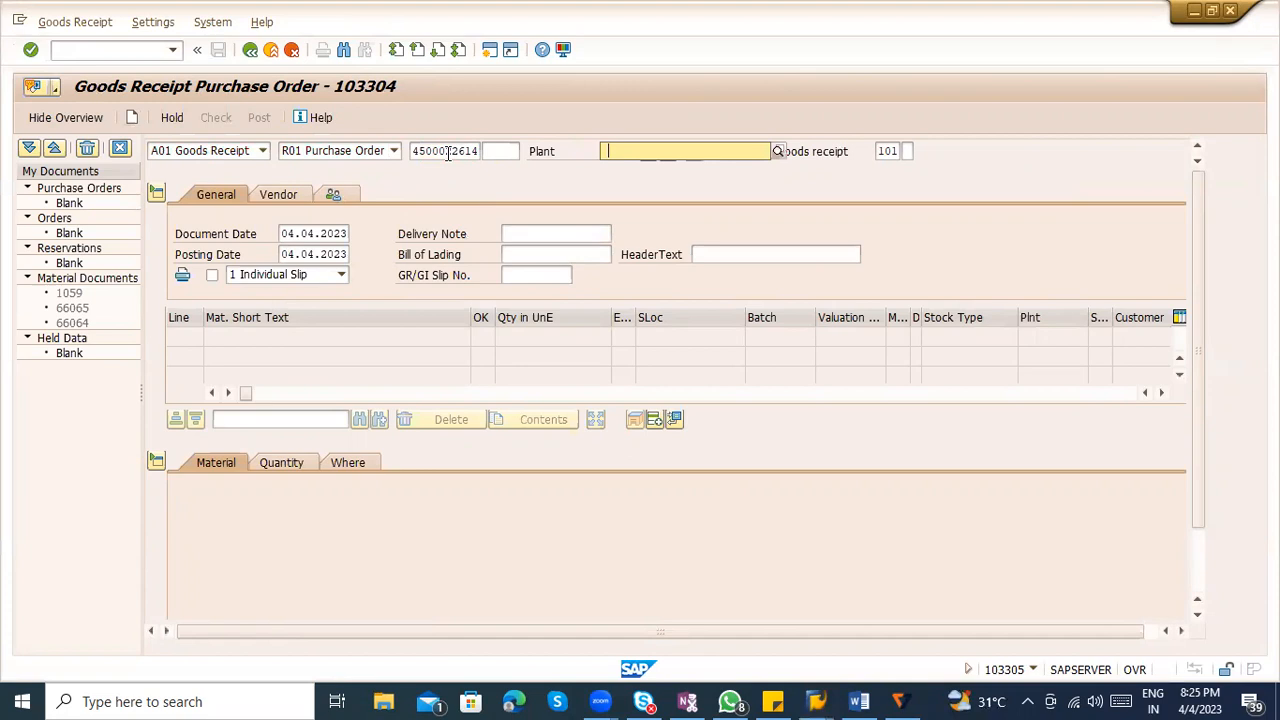
pyautogui.click(594, 102)
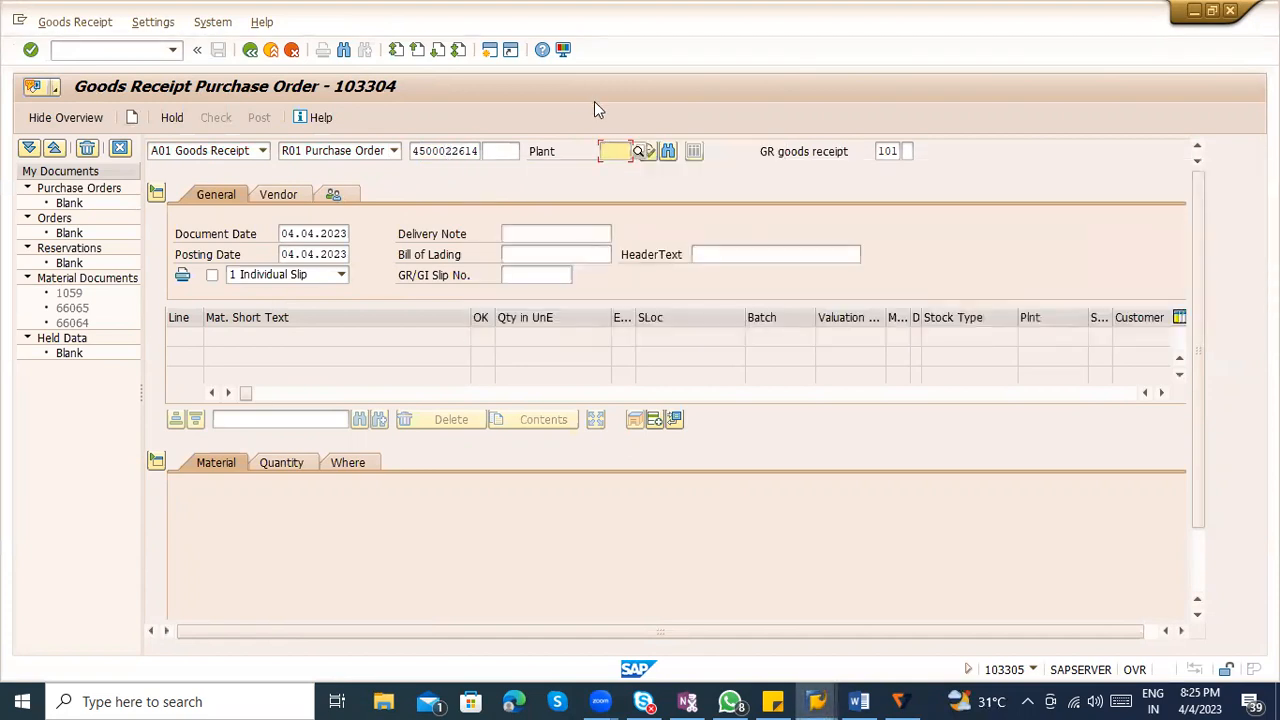
pyautogui.press('Return')
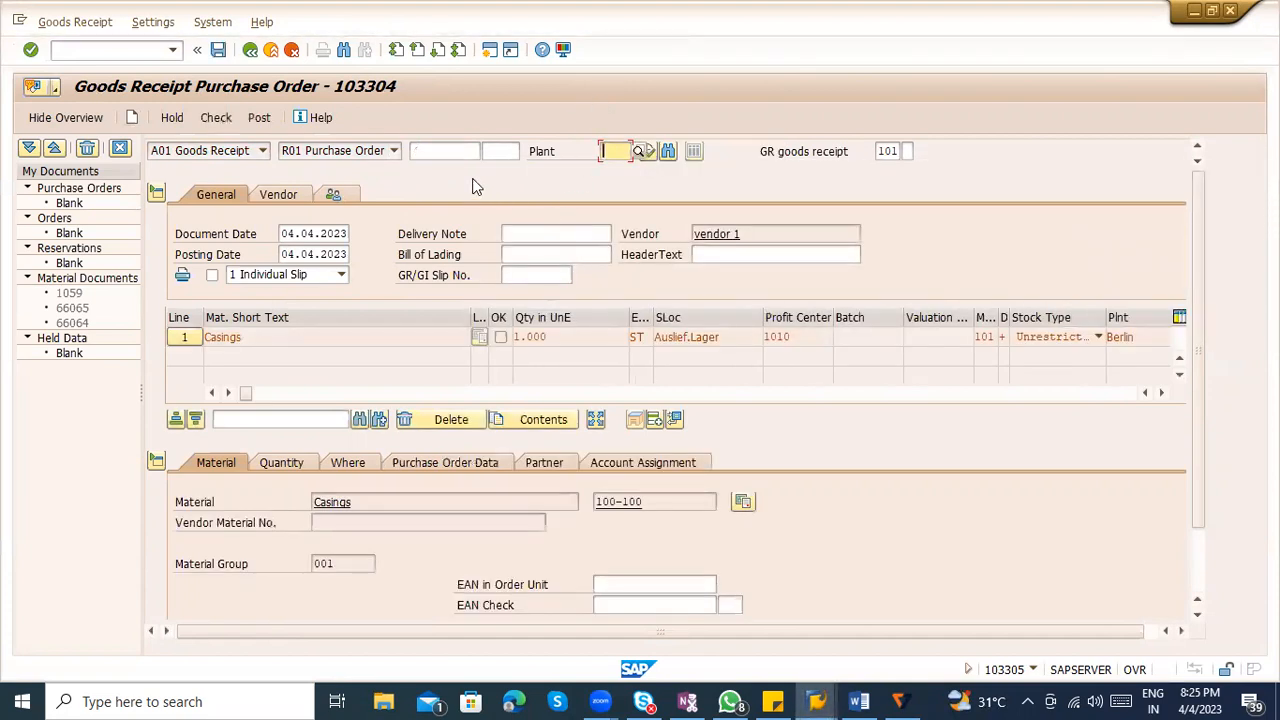
# Look over the loaded goods receipt and check the release strategy in the purchase order session
pyautogui.scroll(-2, 645, 377)
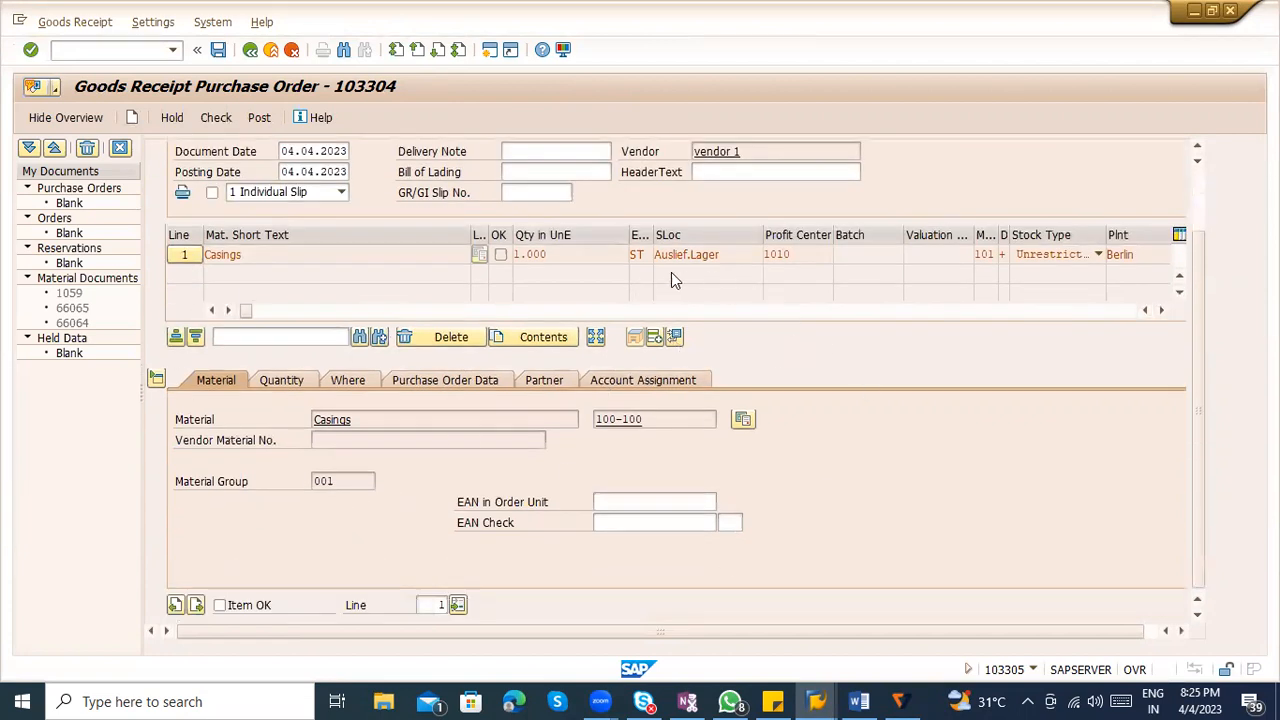
pyautogui.scroll(2, 400, 207)
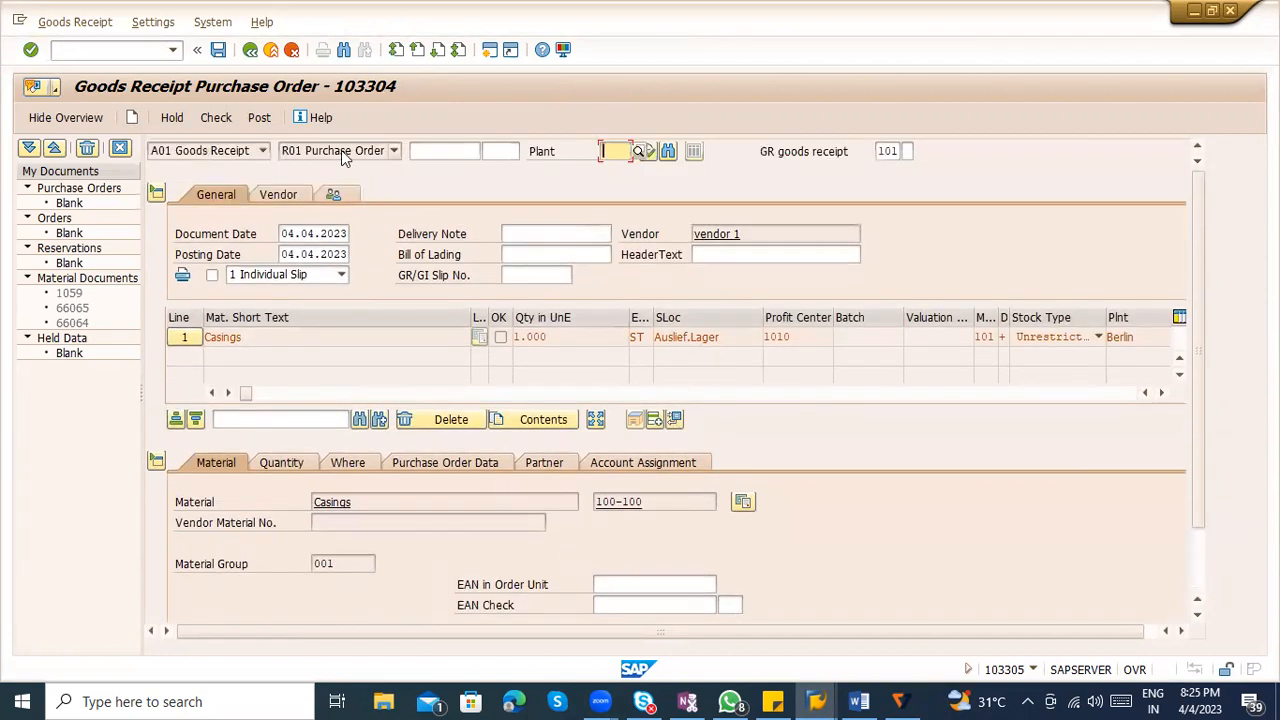
pyautogui.scroll(-2, 341, 160)
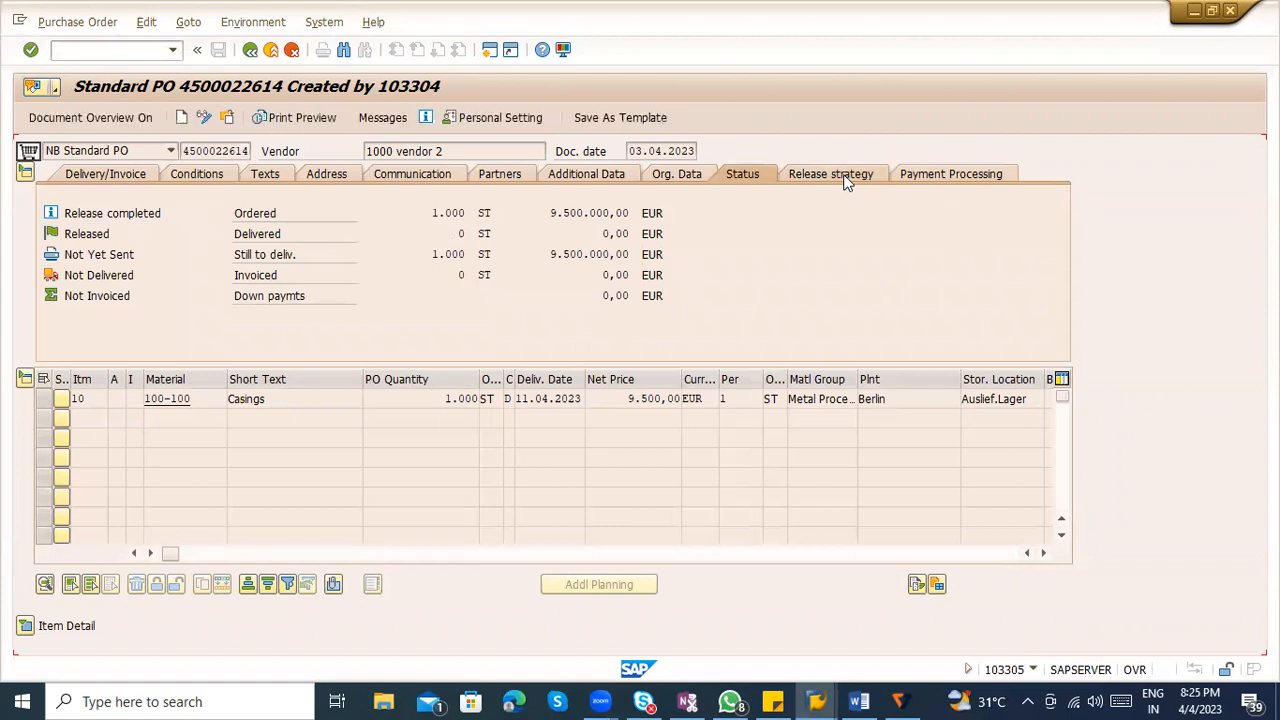
pyautogui.click(845, 176)
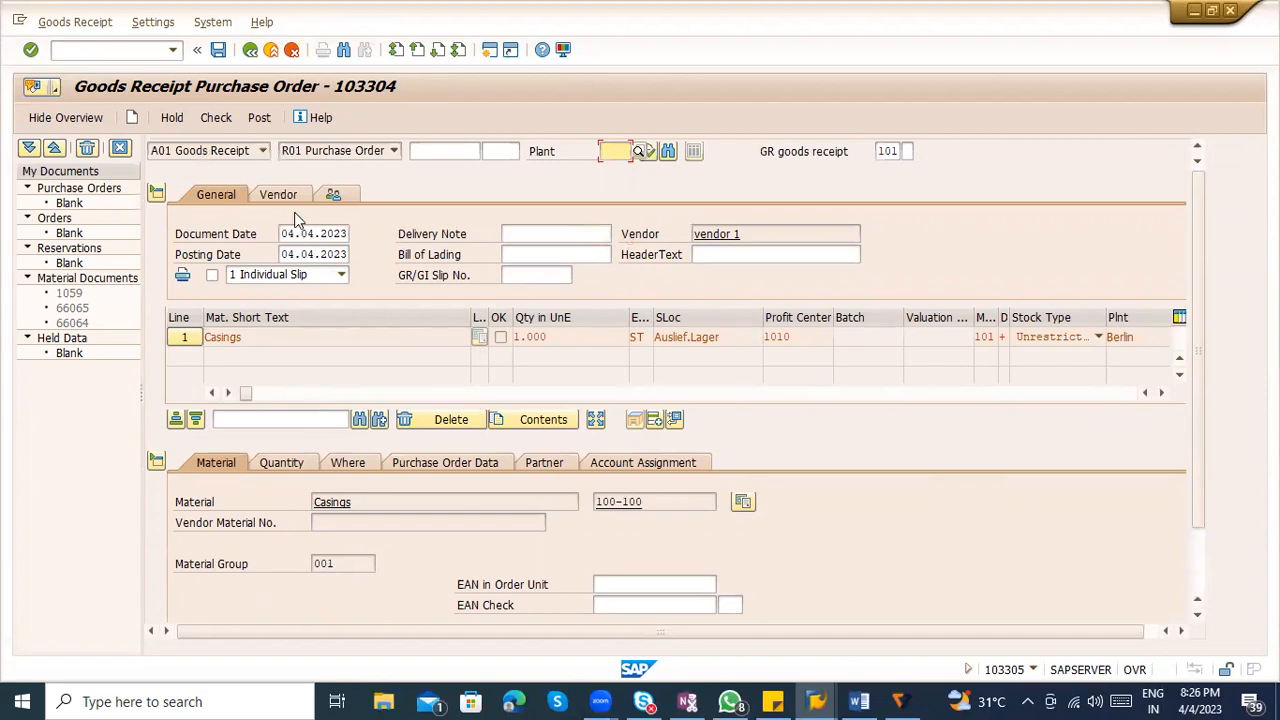
# Examine the document date and posting date in the goods receipt's general data
pyautogui.click(308, 234)
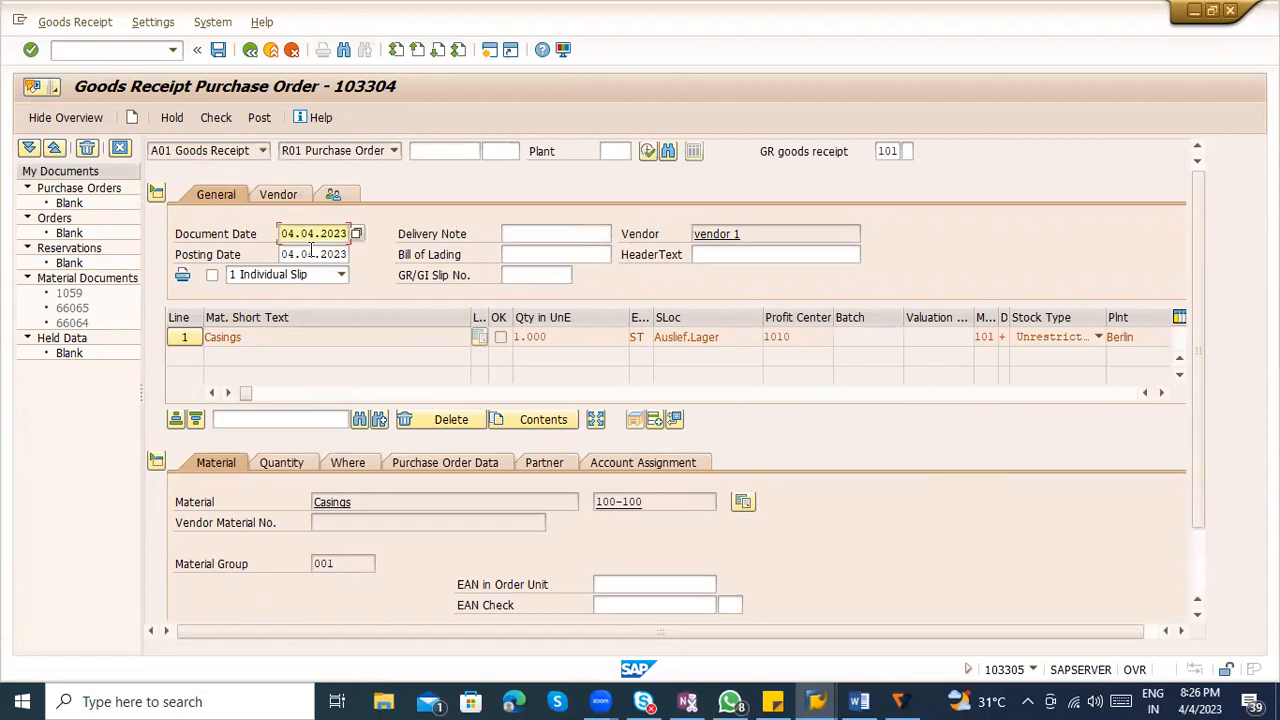
pyautogui.click(310, 254)
pyautogui.click(298, 234)
pyautogui.click(310, 254)
pyautogui.click(281, 233)
pyautogui.moveTo(281, 233); pyautogui.dragTo(390, 233)
pyautogui.click(293, 254)
pyautogui.moveTo(281, 254); pyautogui.dragTo(356, 255)
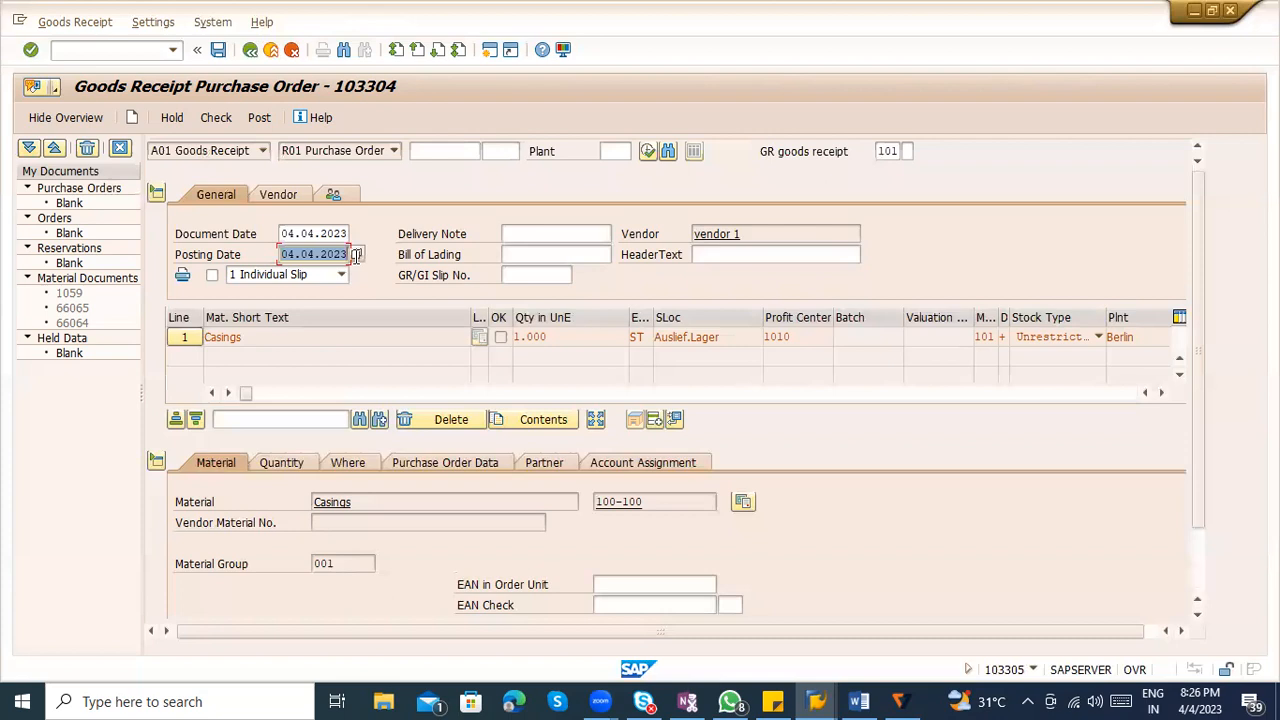
# Look over the delivery note, bill of lading, GR/GI slip number and header text fields of the goods receipt
pyautogui.click(569, 231)
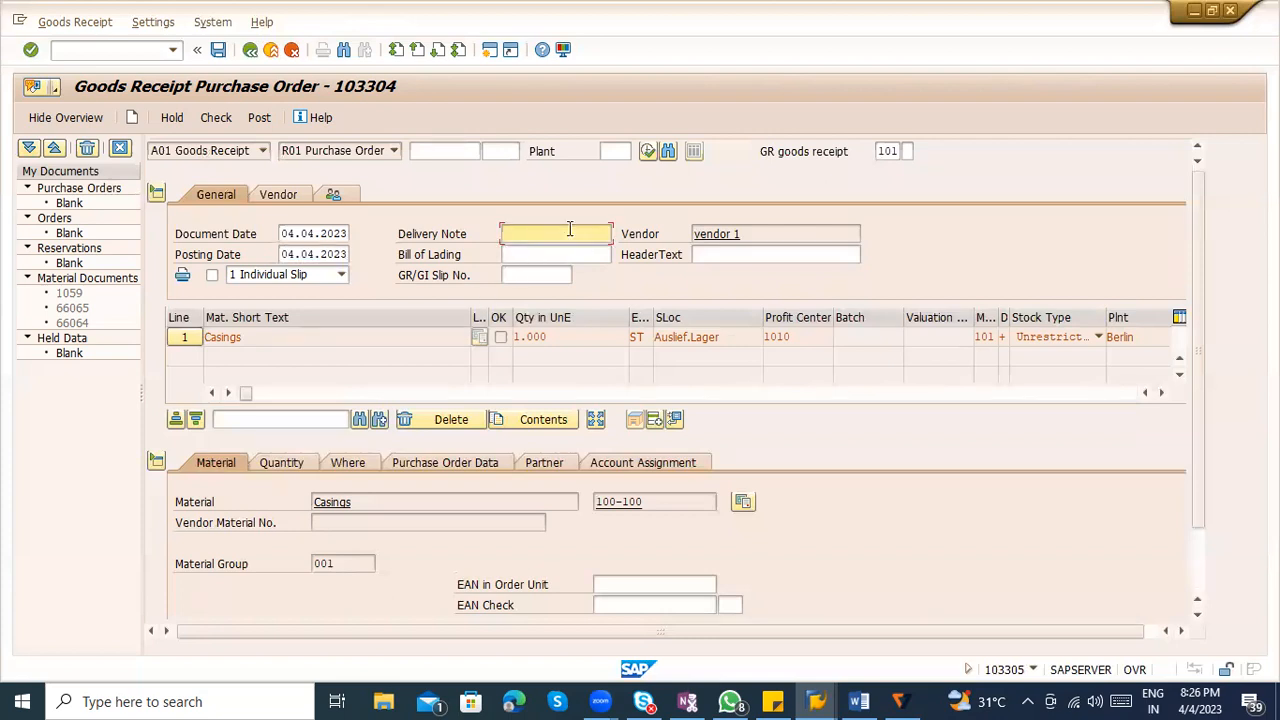
pyautogui.click(556, 253)
pyautogui.click(541, 275)
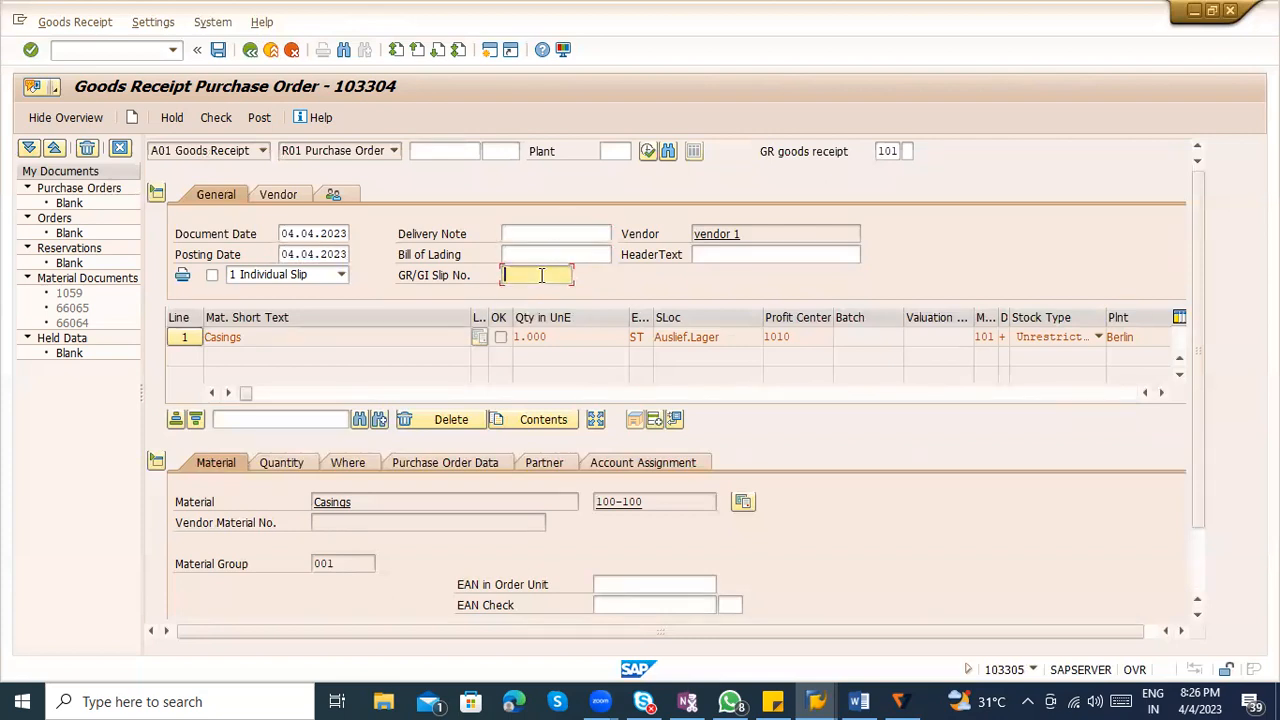
pyautogui.click(522, 256)
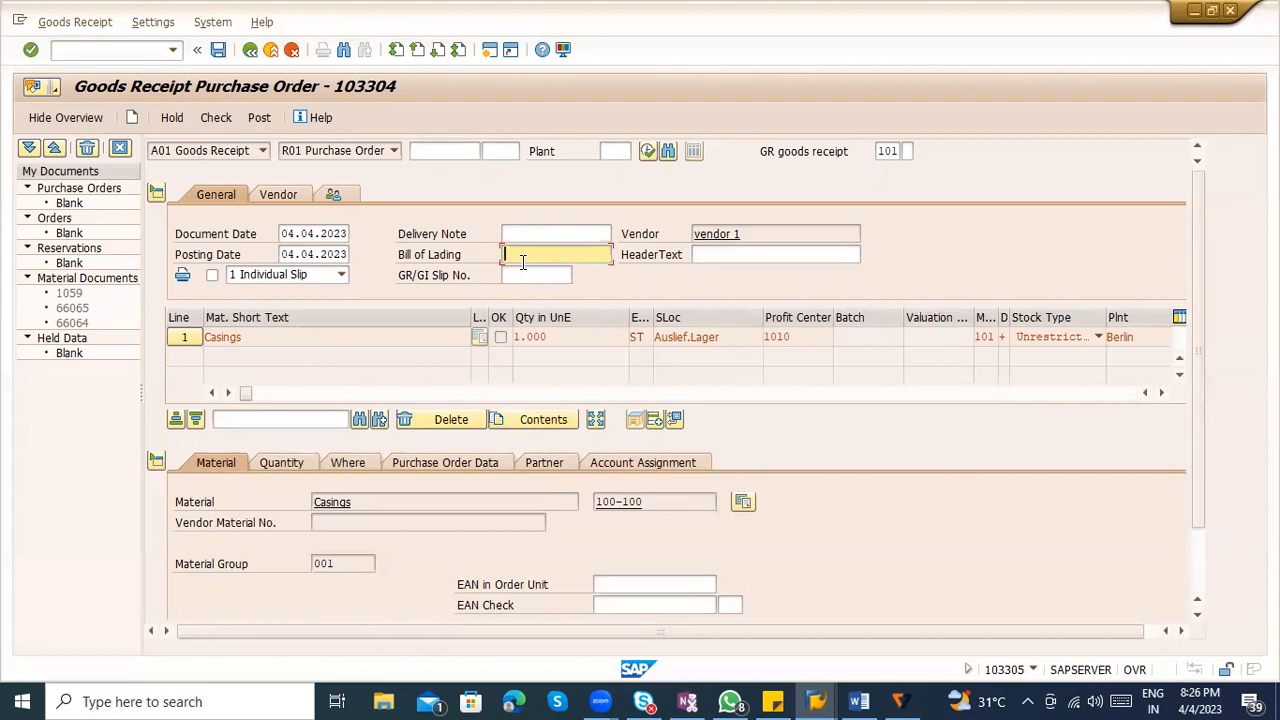
pyautogui.click(733, 258)
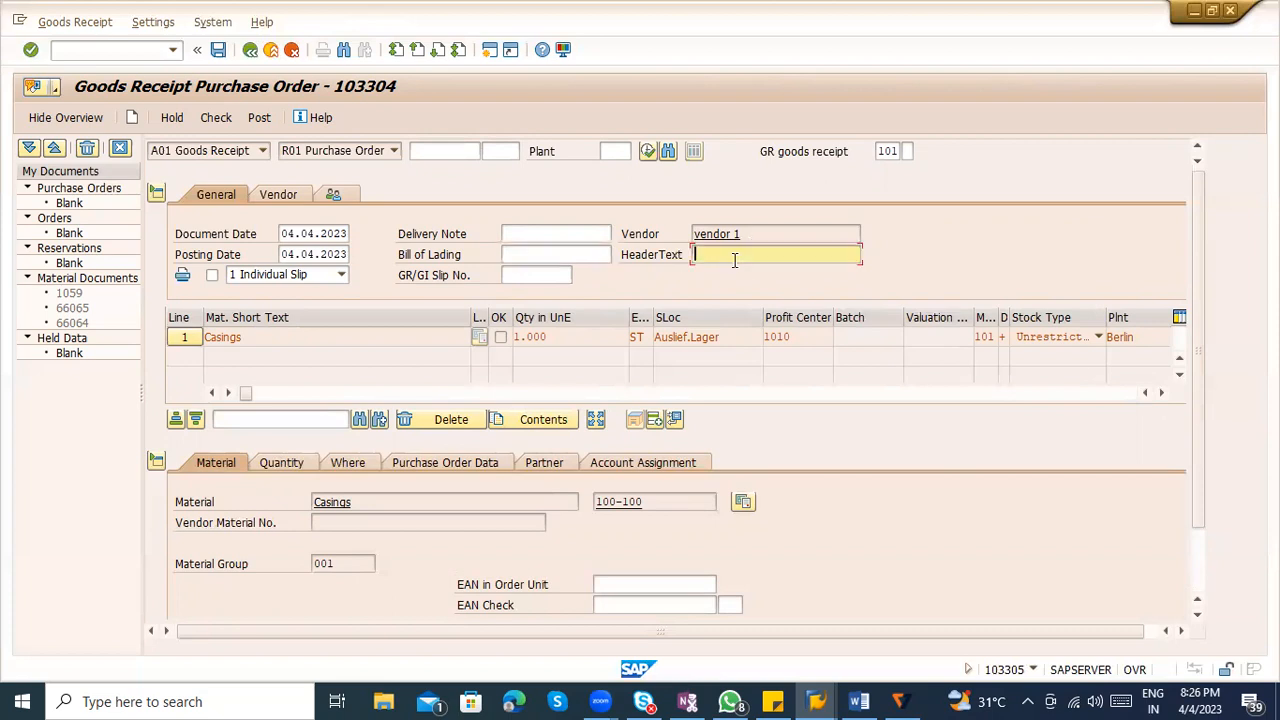
# Set the Casings item's quantity in unit of entry to 500
pyautogui.scroll(-2, 740, 340)
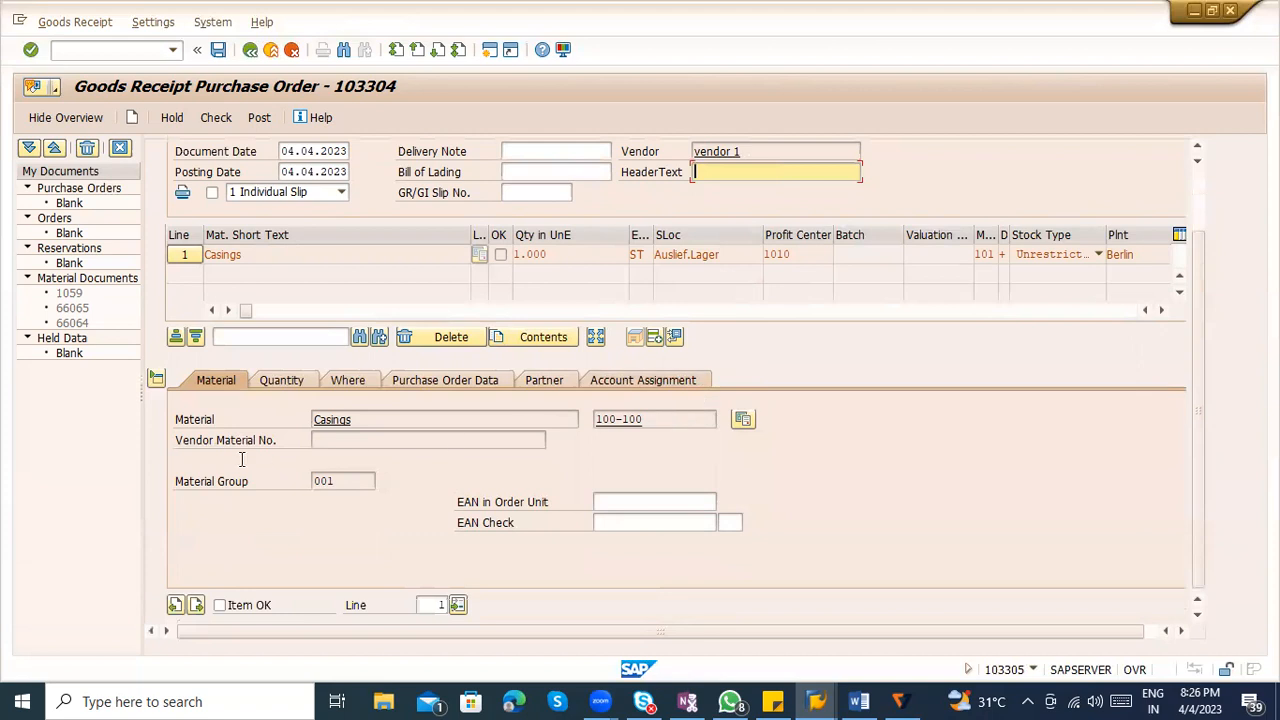
pyautogui.click(283, 381)
pyautogui.moveTo(358, 419); pyautogui.dragTo(303, 419)
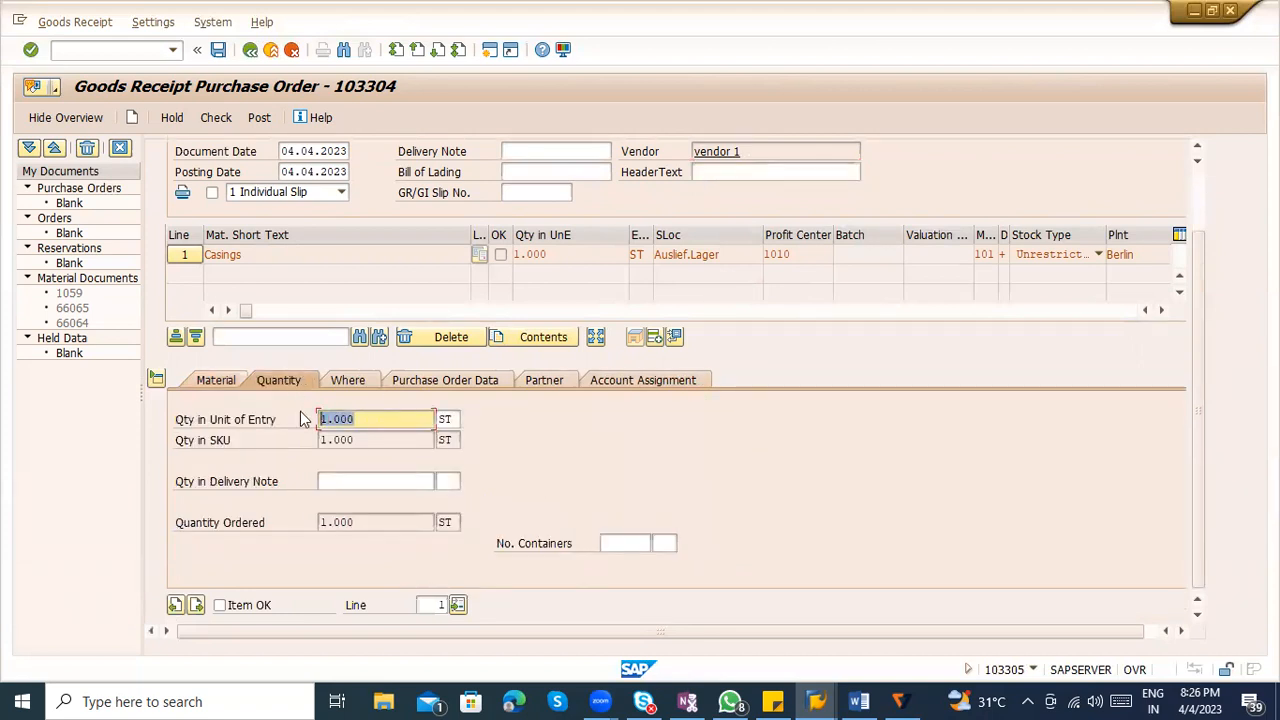
pyautogui.write('500')
pyautogui.press('Return')
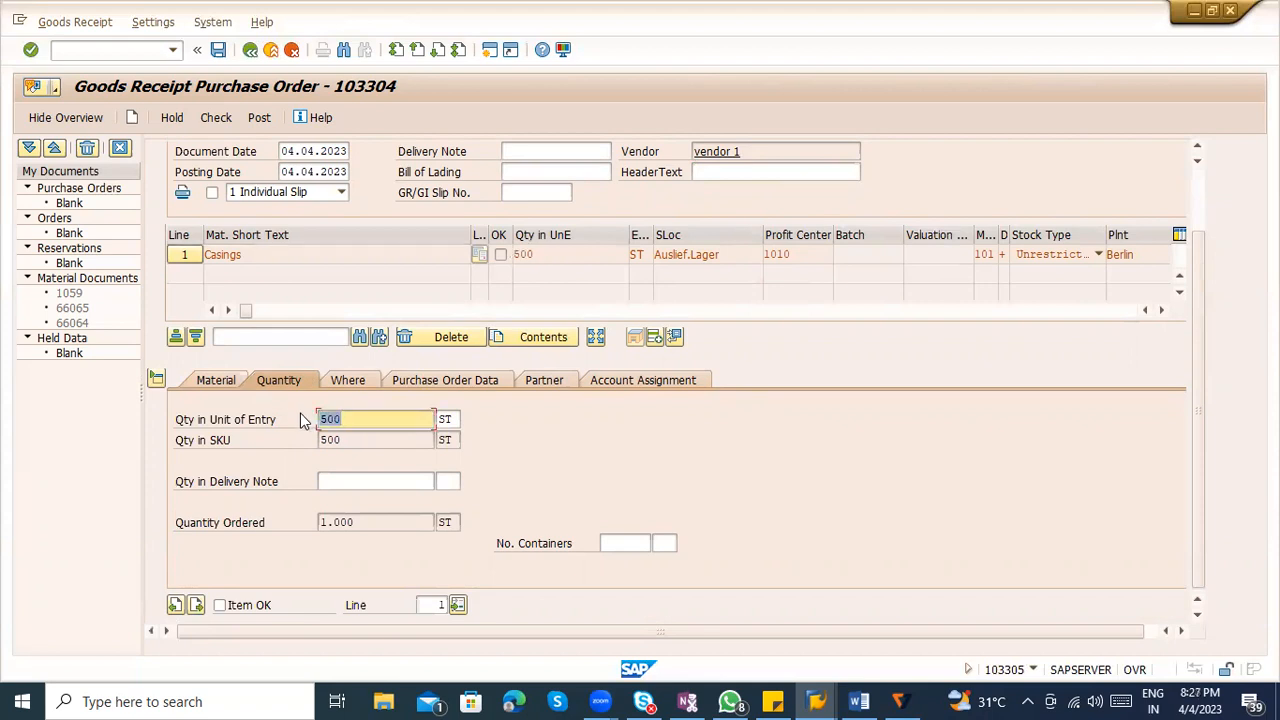
# Change the Casings item's quantity in unit of entry to 1000 and then to 100
pyautogui.press('BackSpace')
pyautogui.write('0')
pyautogui.write('1000')
pyautogui.press('Return')
pyautogui.write('100')
pyautogui.press('Return')
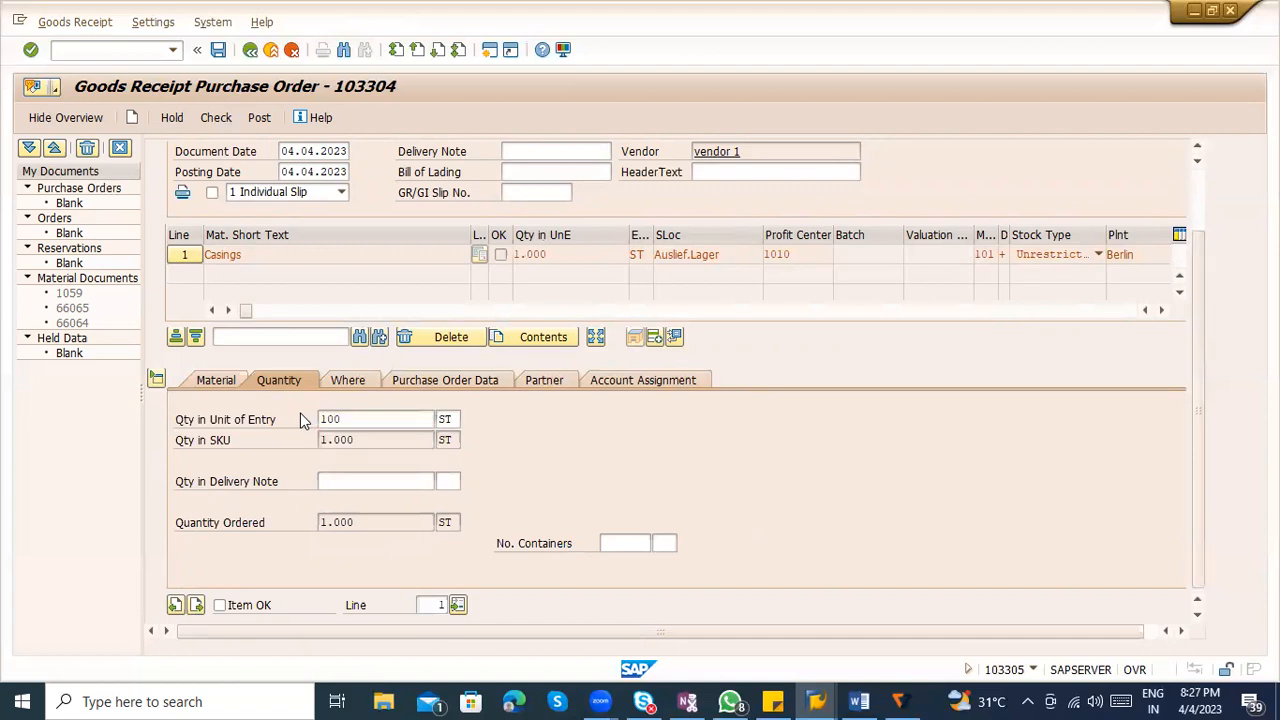
# Set the Casings quantity in unit of entry to 1000 and compare the quantity in SKU with the quantity ordered
pyautogui.write('1000')
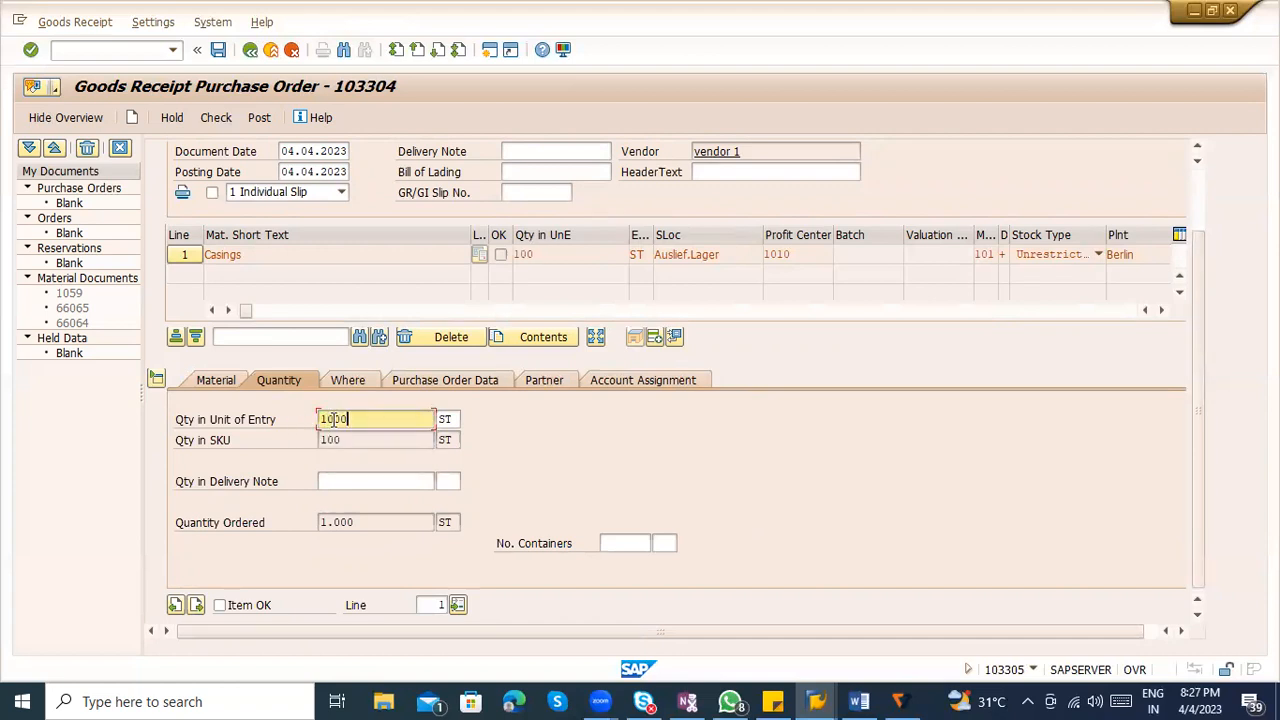
pyautogui.press('Return')
pyautogui.click(336, 441)
pyautogui.moveTo(365, 442); pyautogui.dragTo(226, 437)
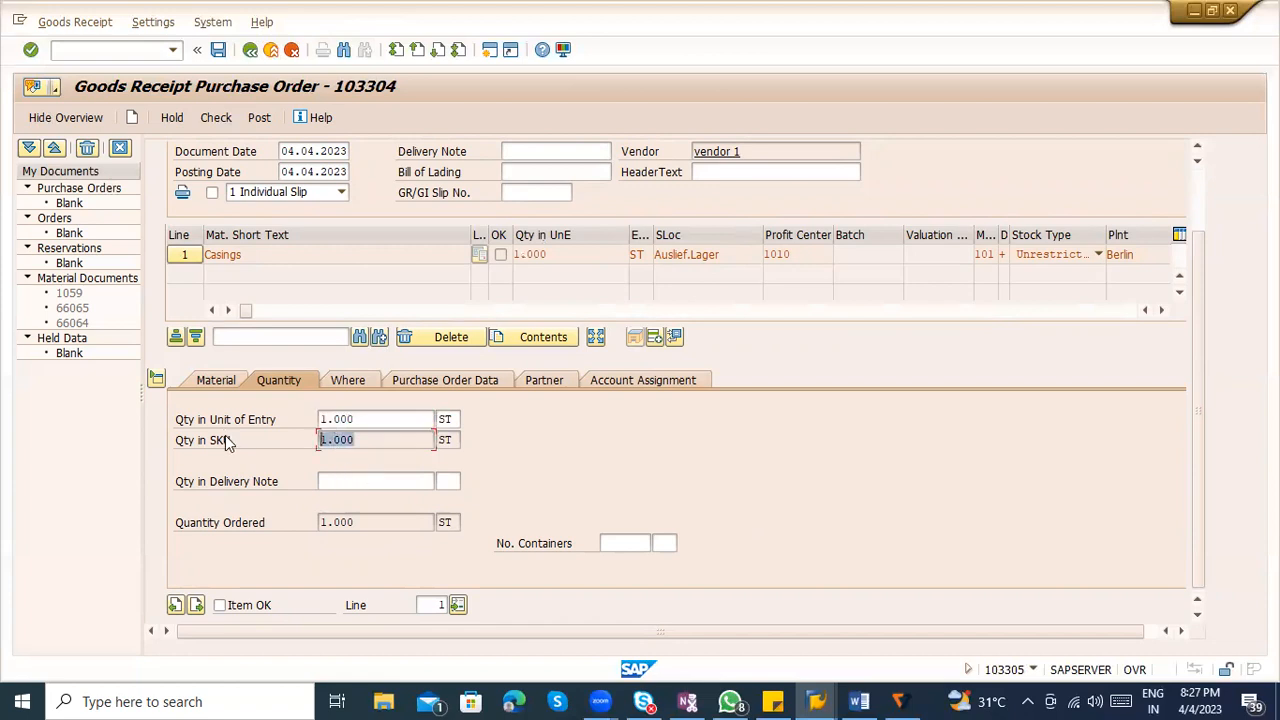
pyautogui.click(367, 441)
pyautogui.click(336, 519)
pyautogui.moveTo(362, 441); pyautogui.dragTo(311, 440)
# Try to open user maintenance transaction SU01 in a new session
pyautogui.click(104, 49)
pyautogui.write('/osu01')
pyautogui.press('Return')
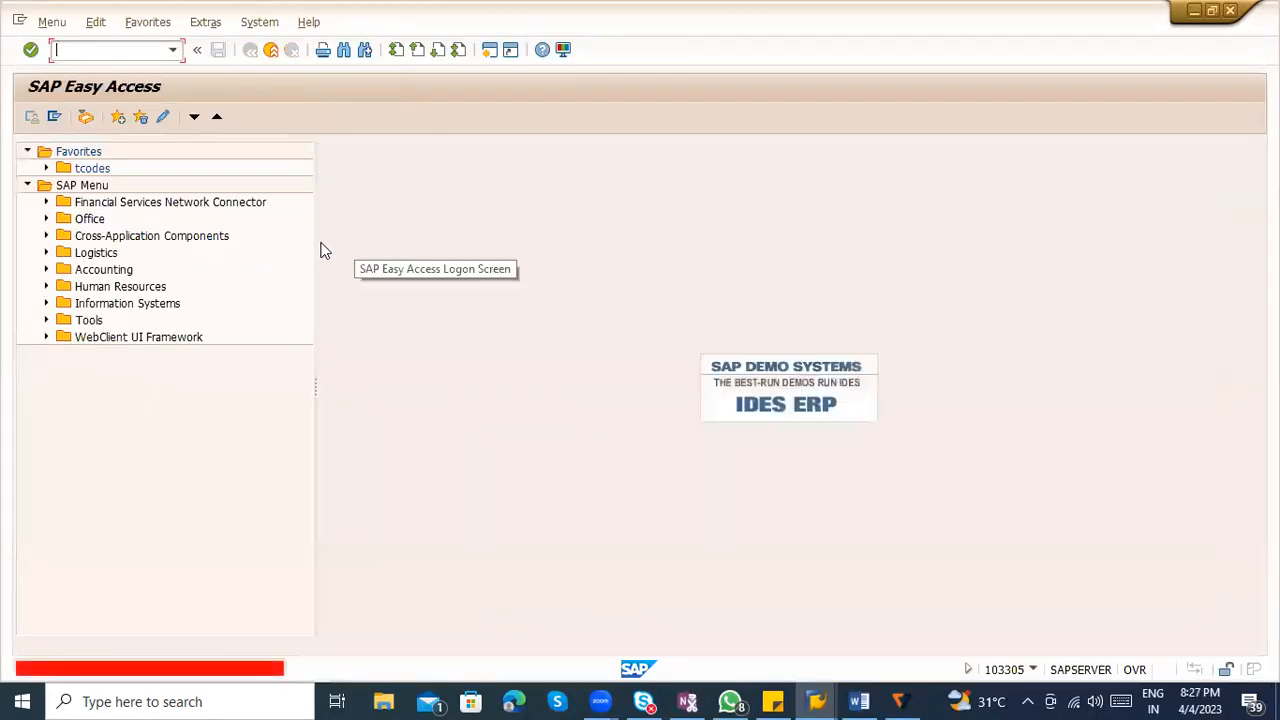
# Start the transaction for maintaining the own user address from the SAP Easy Access screen
pyautogui.write('s')
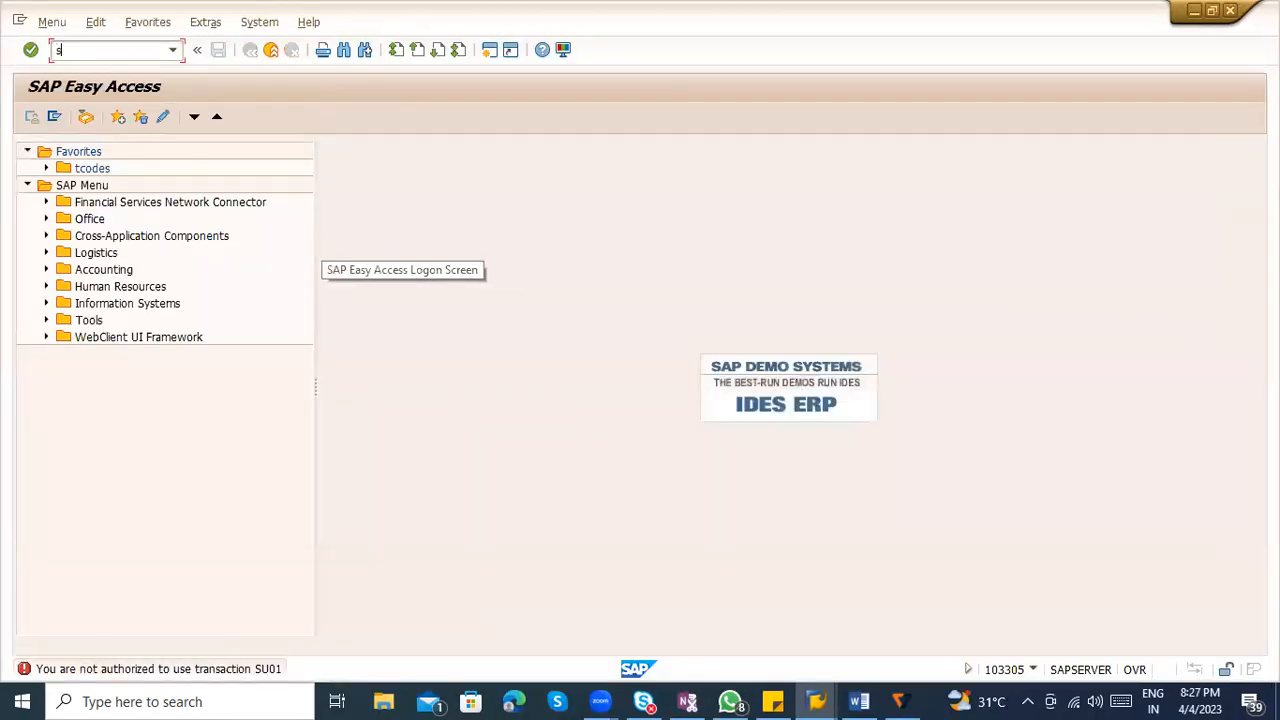
pyautogui.write('u1s')
pyautogui.press('BackSpace')
pyautogui.write('d')
pyautogui.press('Return')
pyautogui.write('s')
pyautogui.press('Return')
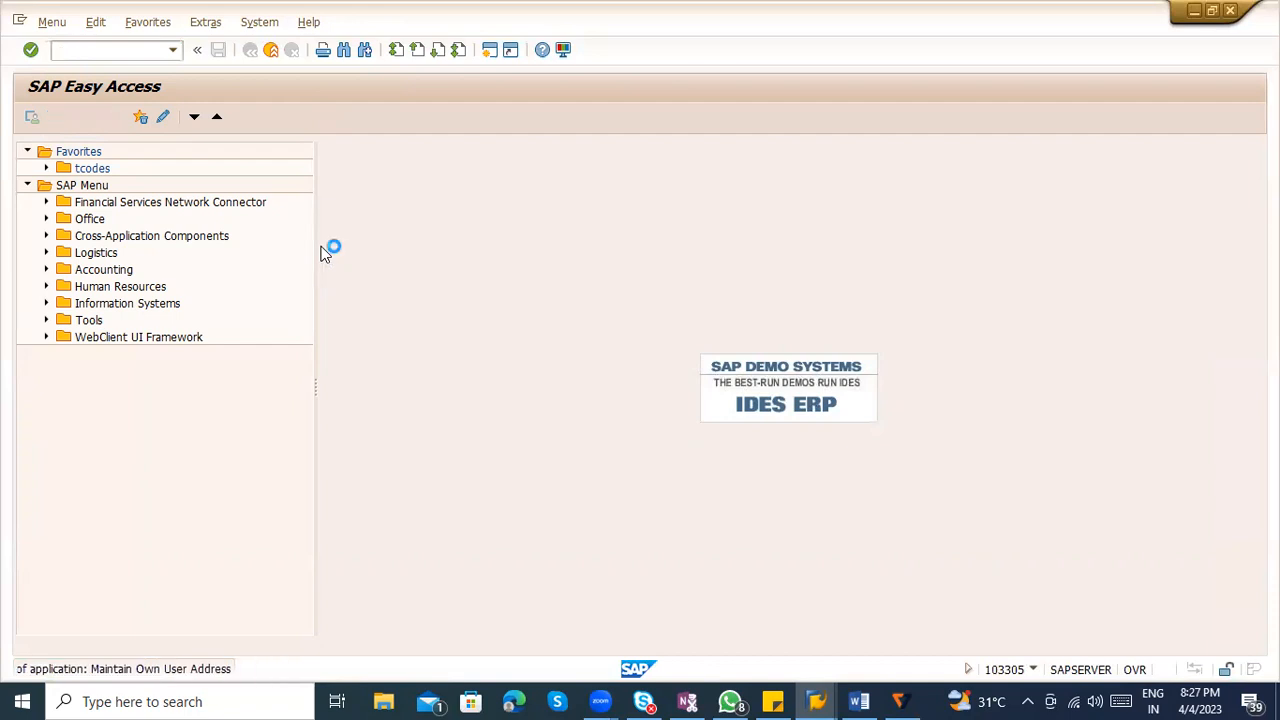
# Look over the title options and the work center, communication and company fields of the own user address
pyautogui.click(181, 273)
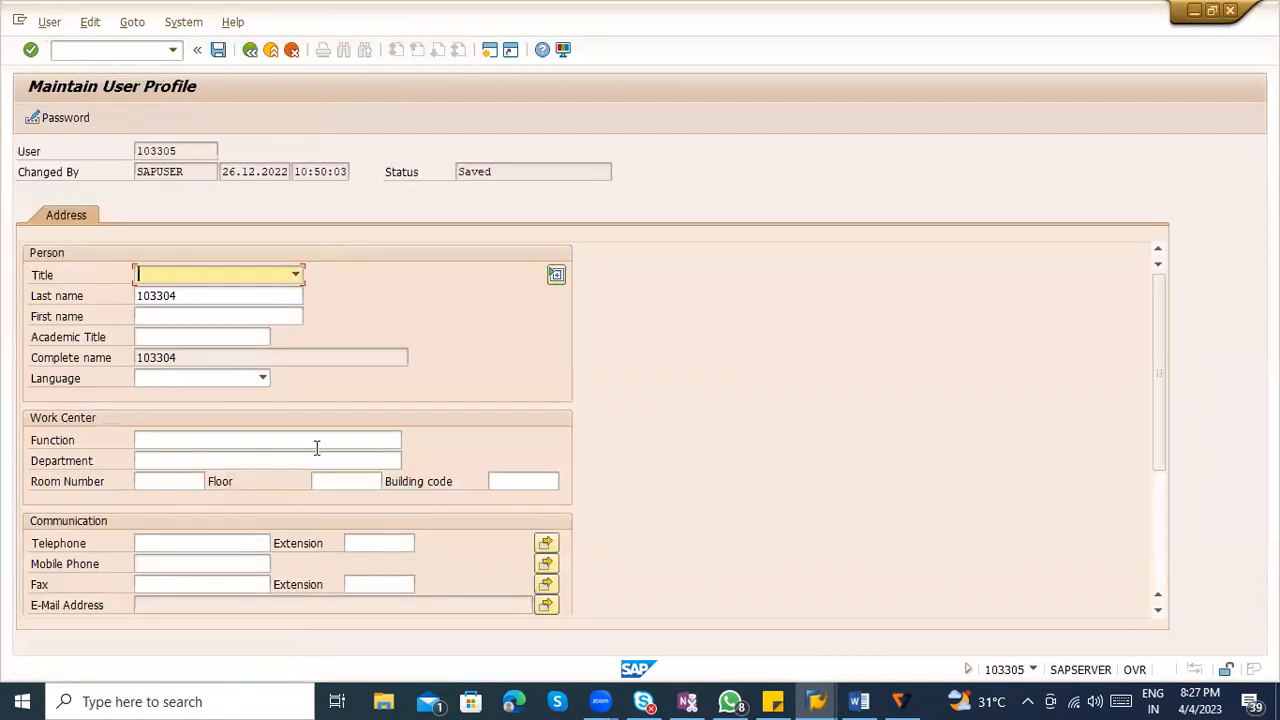
pyautogui.click(581, 413)
pyautogui.click(581, 412)
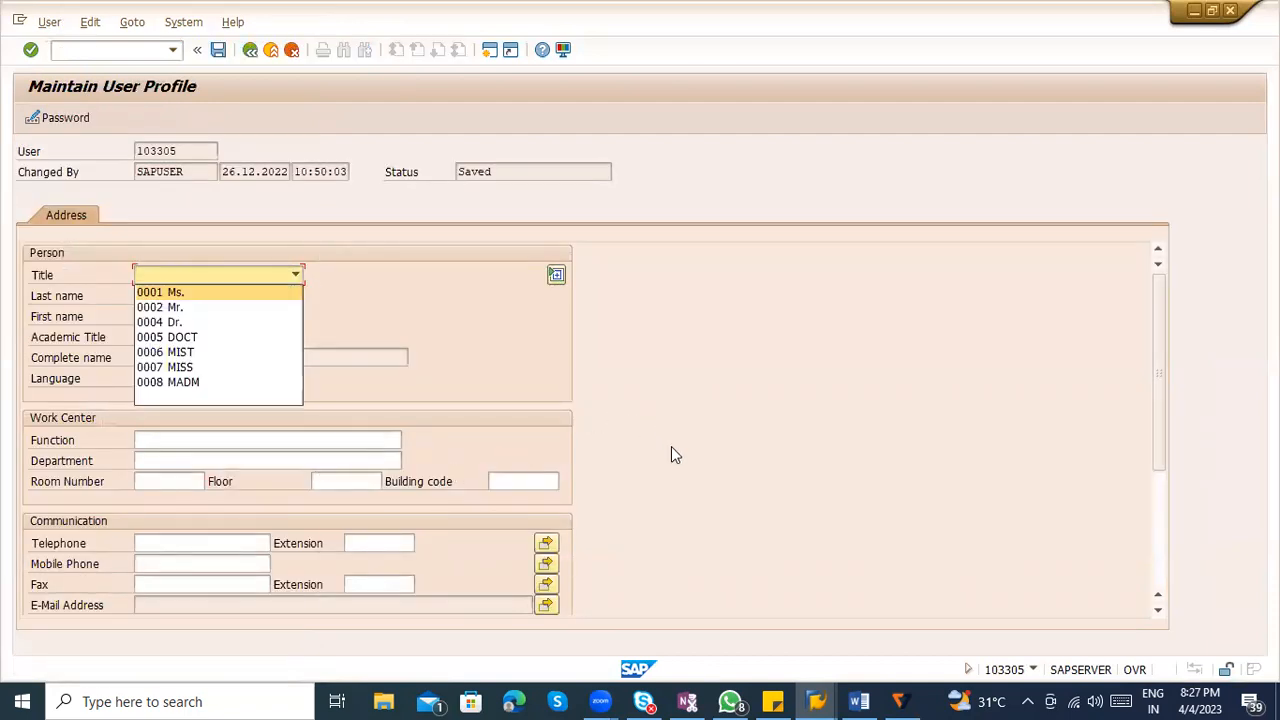
pyautogui.click(881, 465)
pyautogui.click(1162, 563)
pyautogui.scroll(3, 1152, 494)
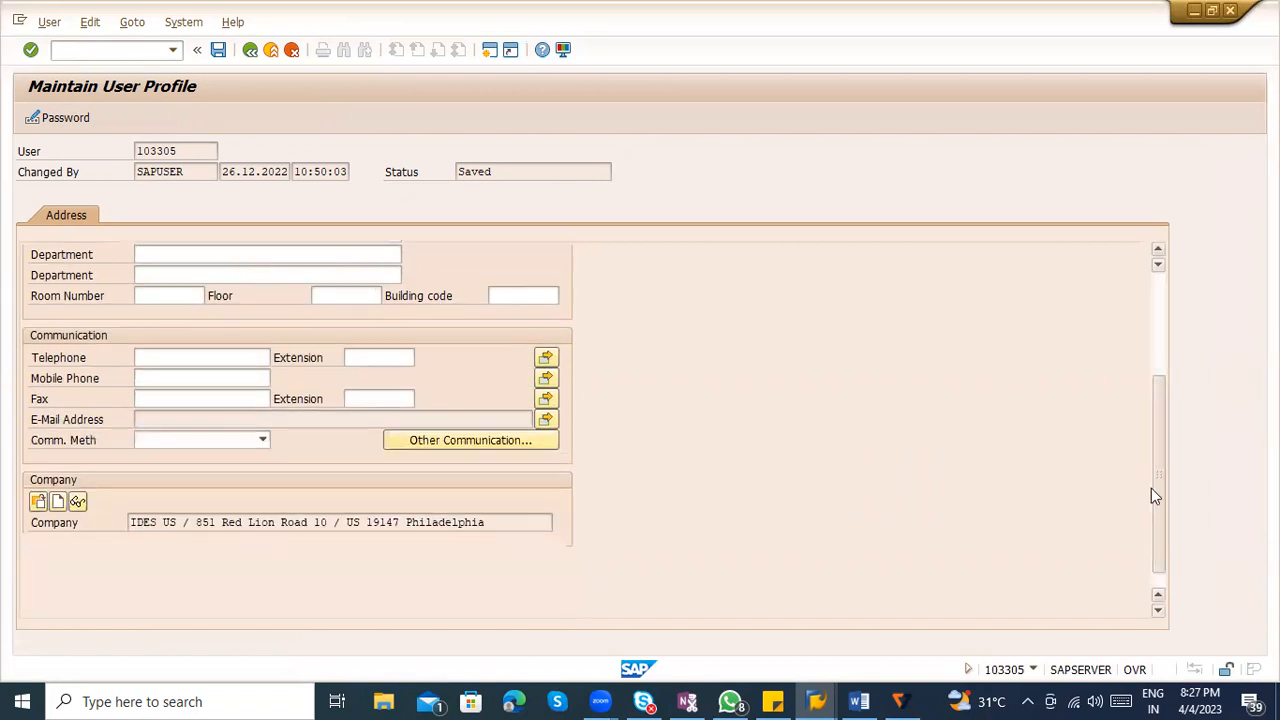
# Switch this session to transaction SU3 and examine the decimal notation options among the user defaults
pyautogui.click(133, 52)
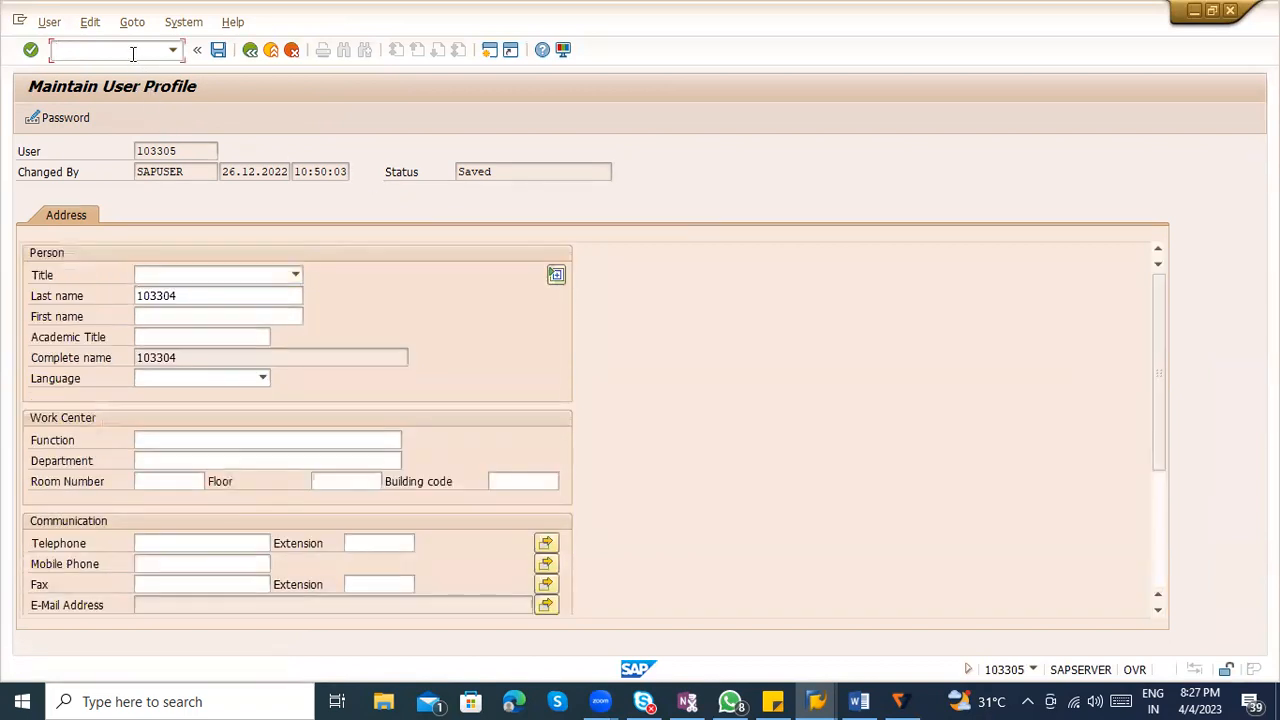
pyautogui.write('/nsu3')
pyautogui.press('Return')
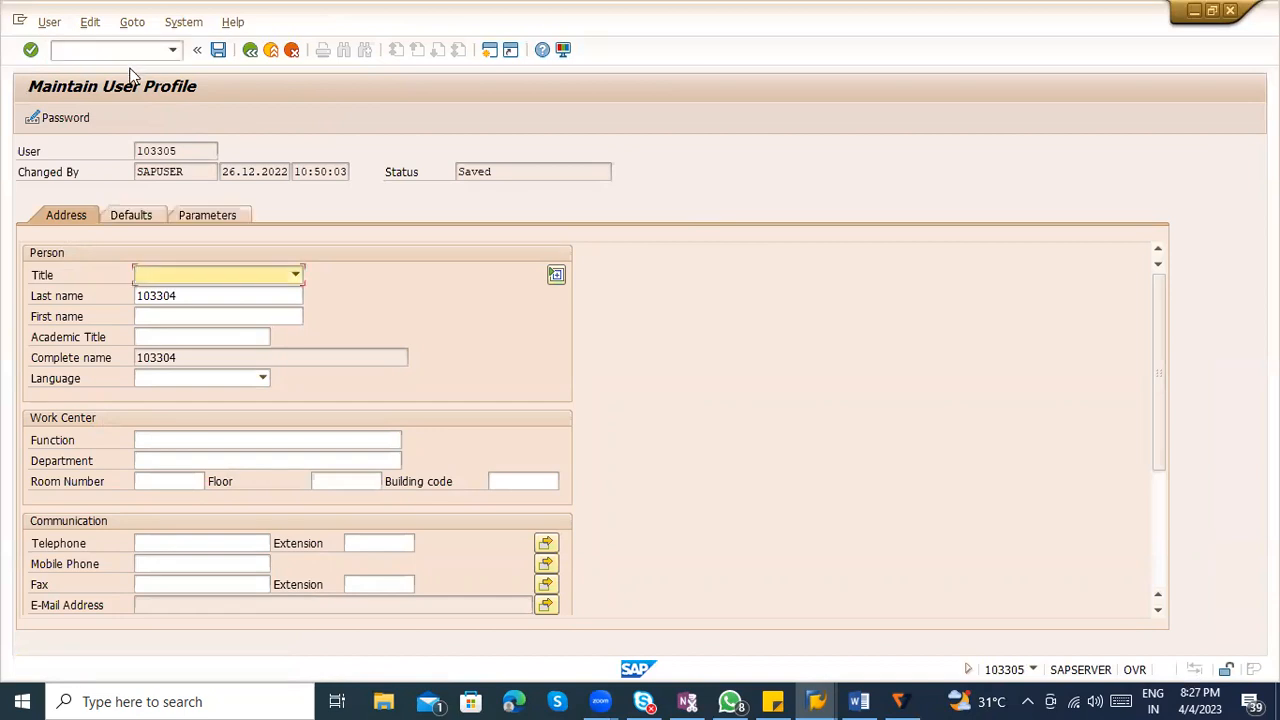
pyautogui.click(131, 213)
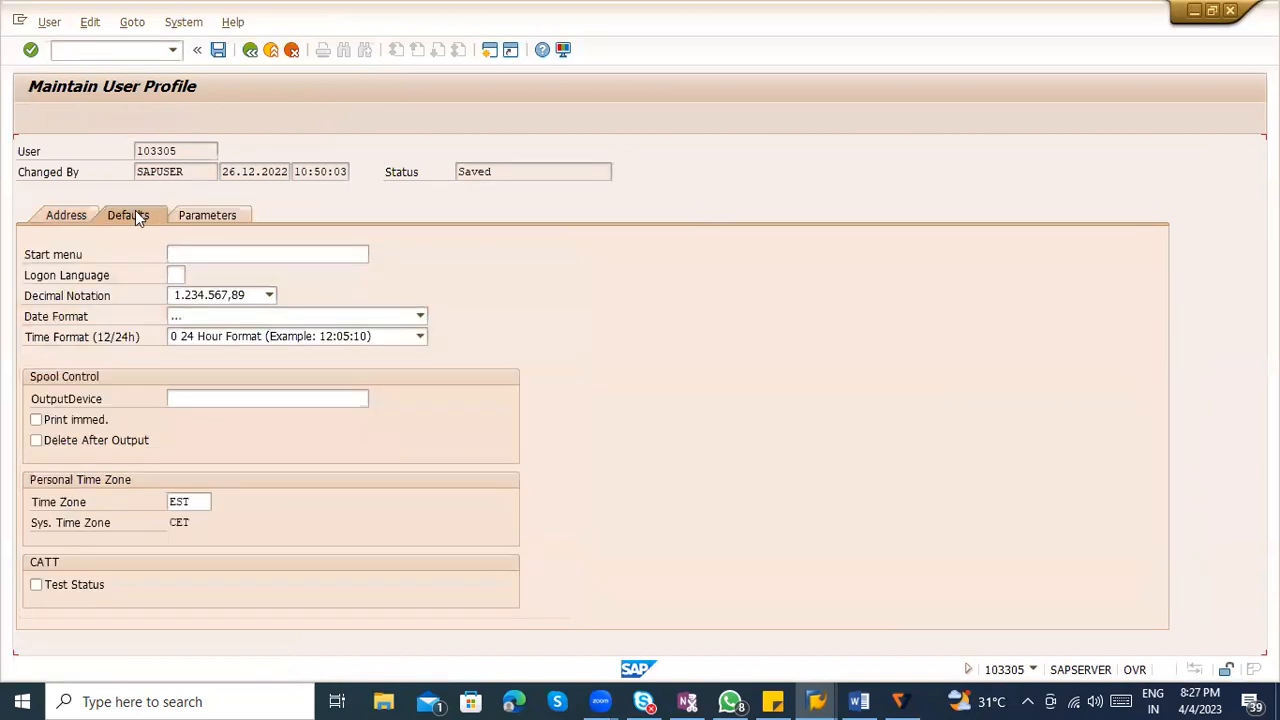
pyautogui.click(233, 298)
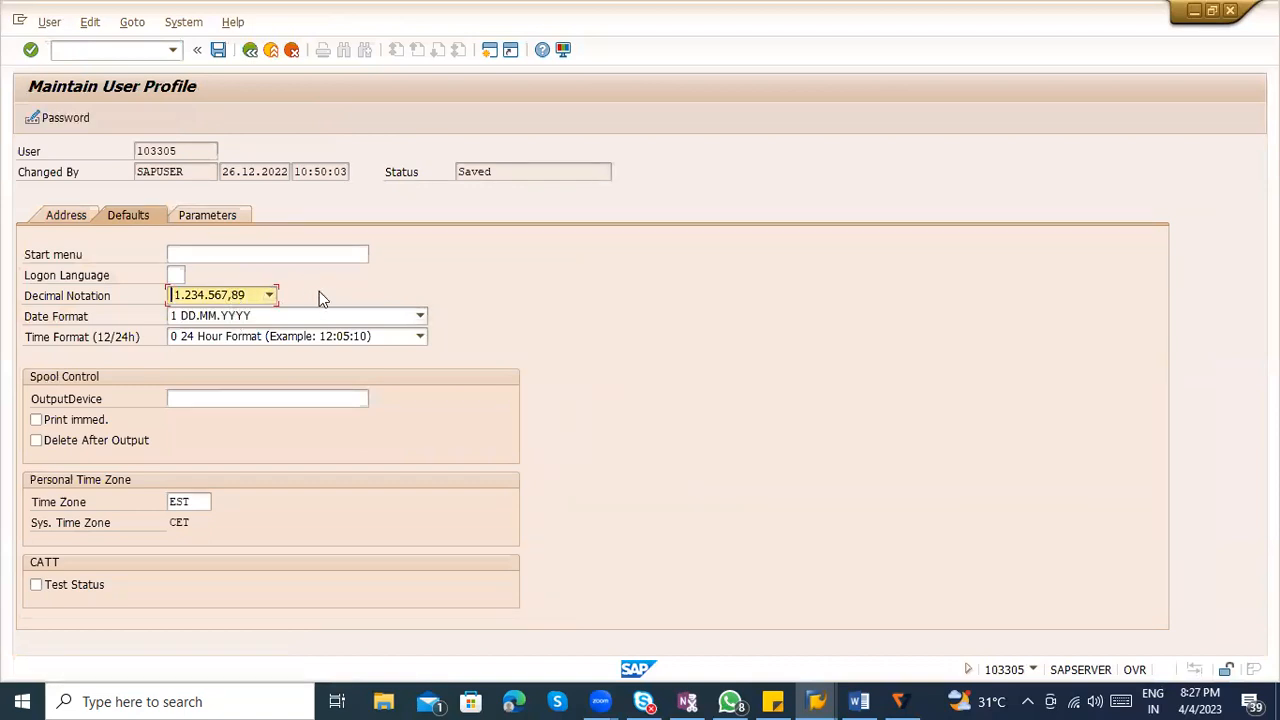
pyautogui.click(268, 297)
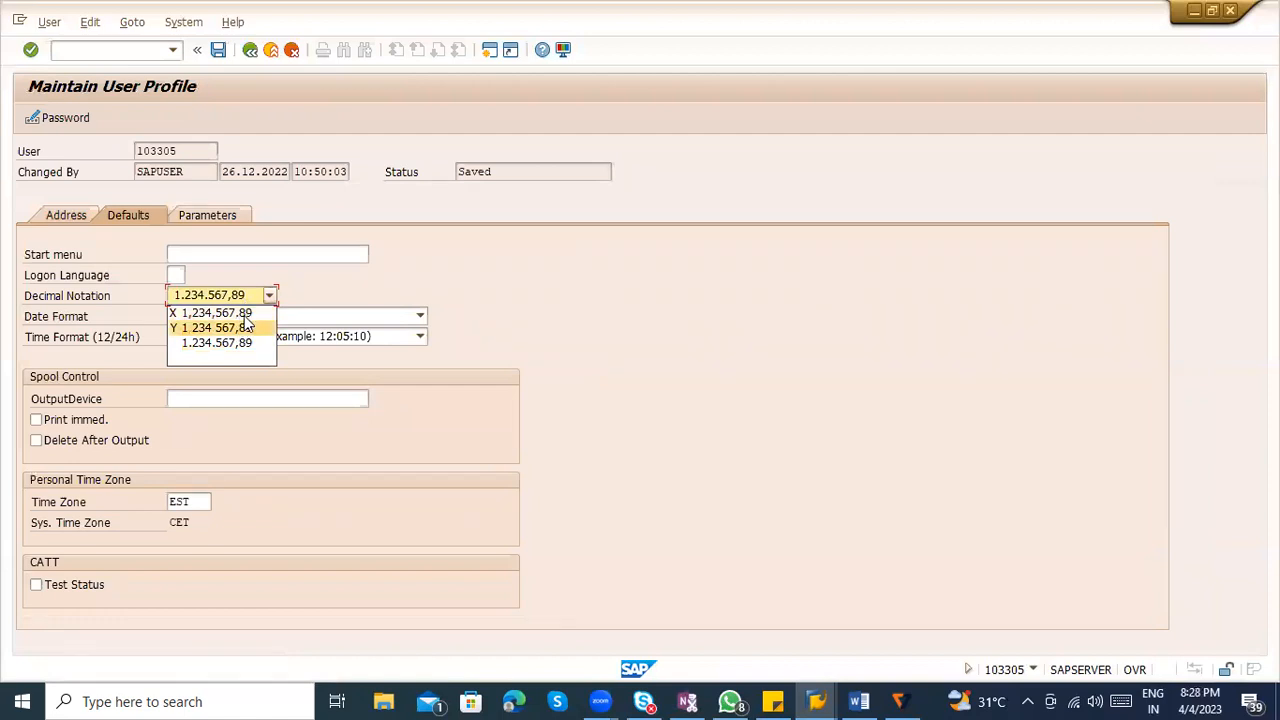
pyautogui.click(387, 265)
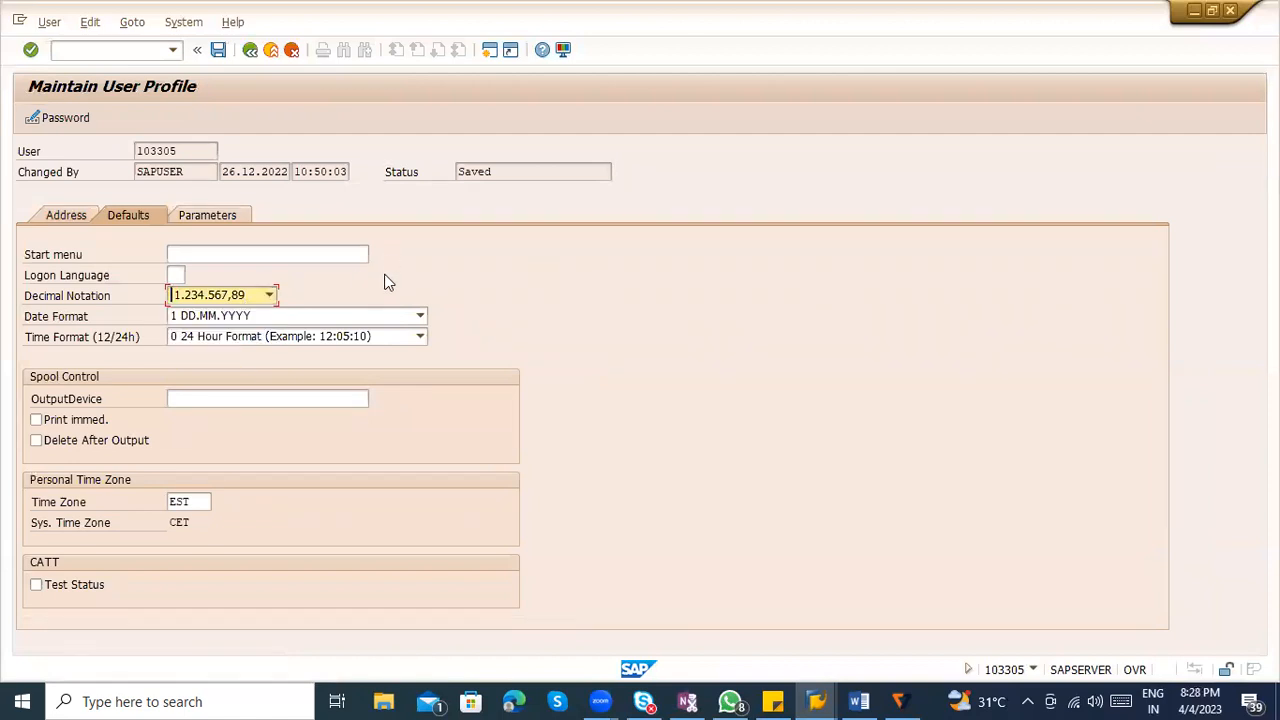
# Look at the time format and date format settings in the user defaults
pyautogui.click(280, 337)
pyautogui.click(280, 337)
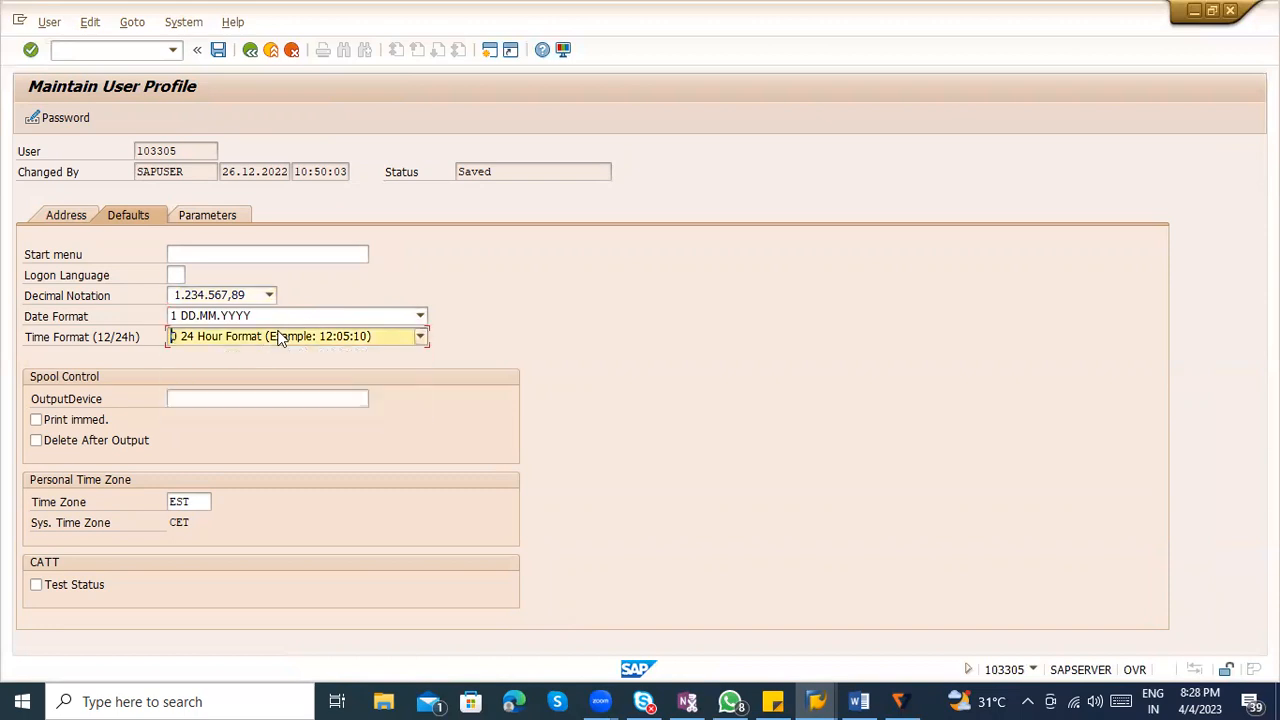
pyautogui.click(279, 318)
pyautogui.click(278, 319)
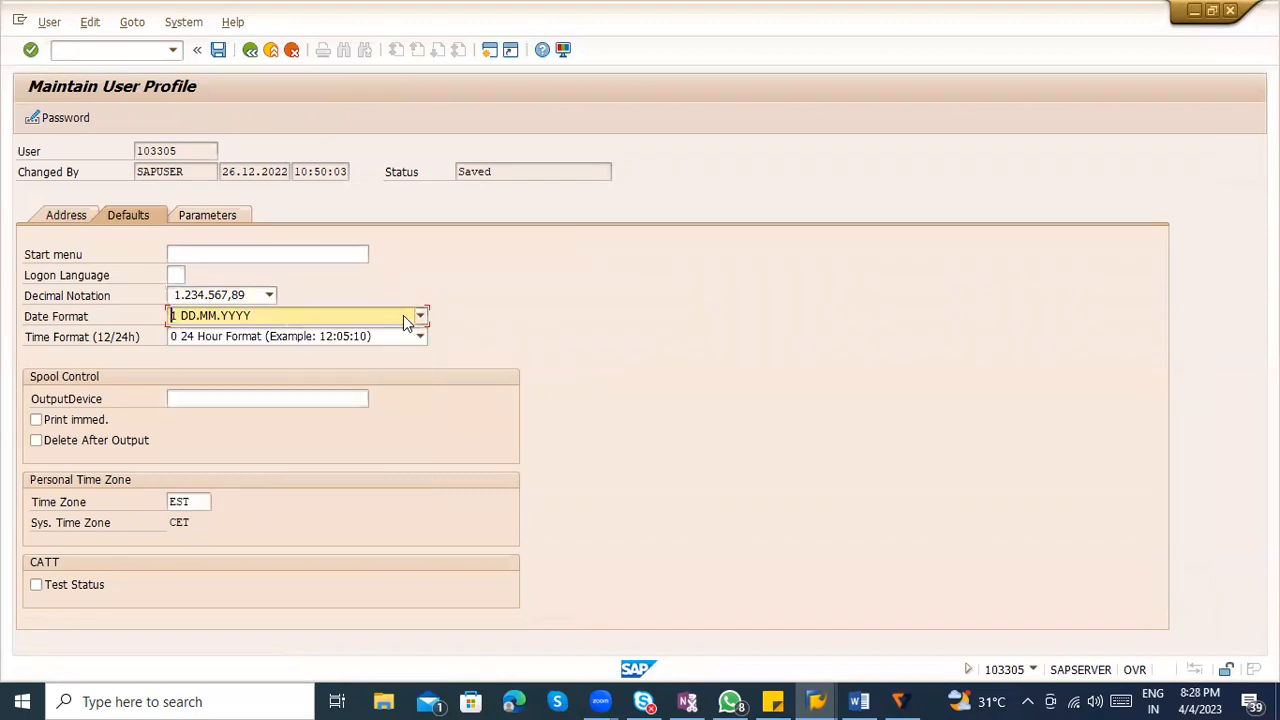
# View the user ID and the user's parameter list, and leave the user profile without changing anything
pyautogui.click(227, 220)
pyautogui.moveTo(176, 150); pyautogui.dragTo(119, 147)
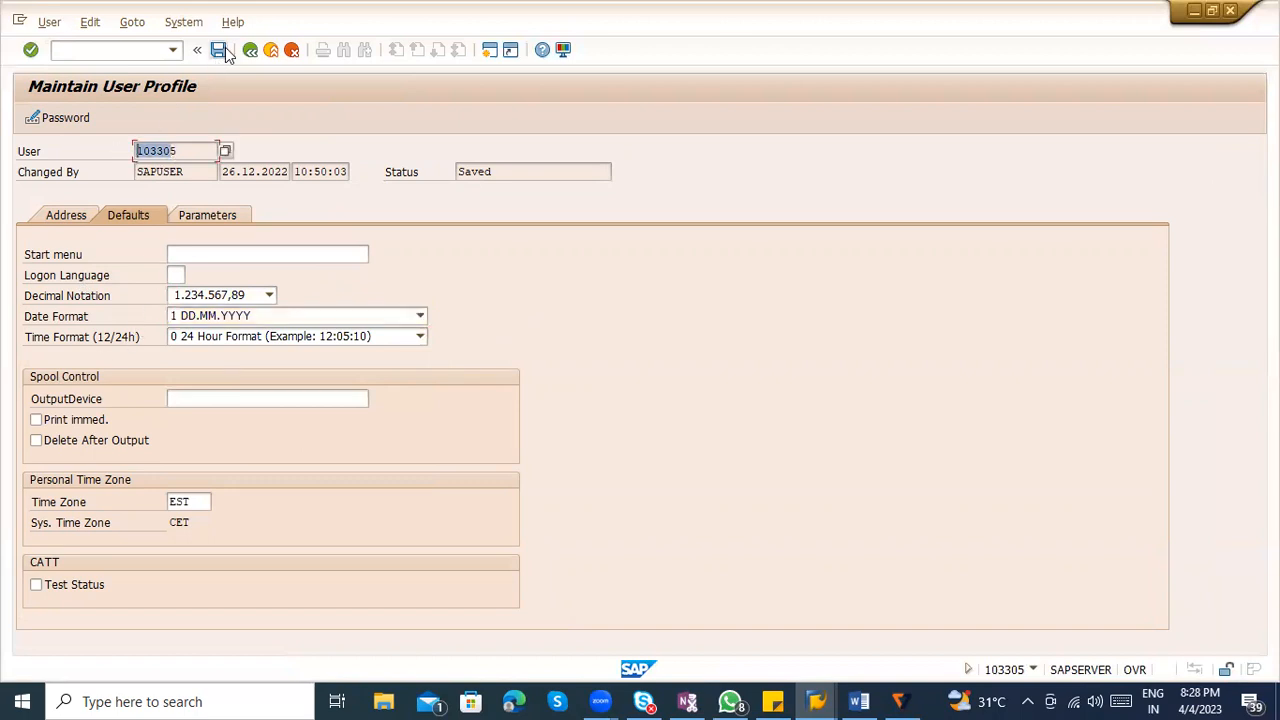
pyautogui.click(192, 220)
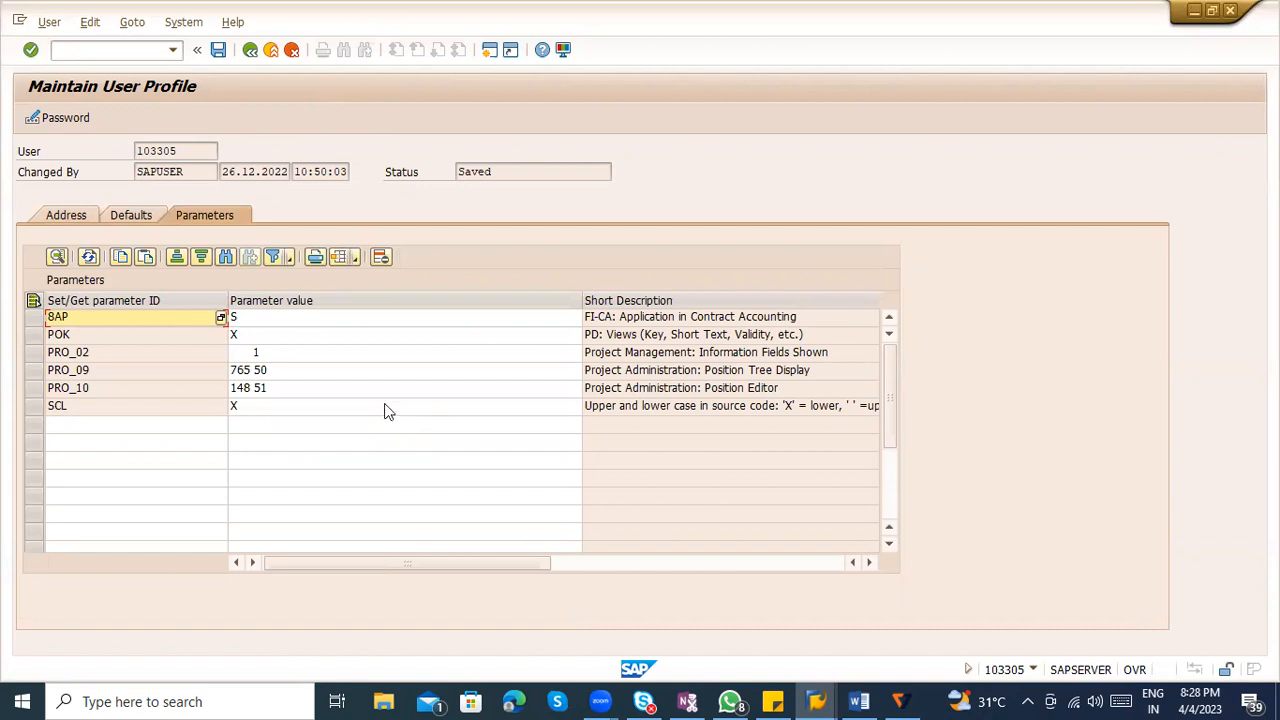
pyautogui.click(296, 424)
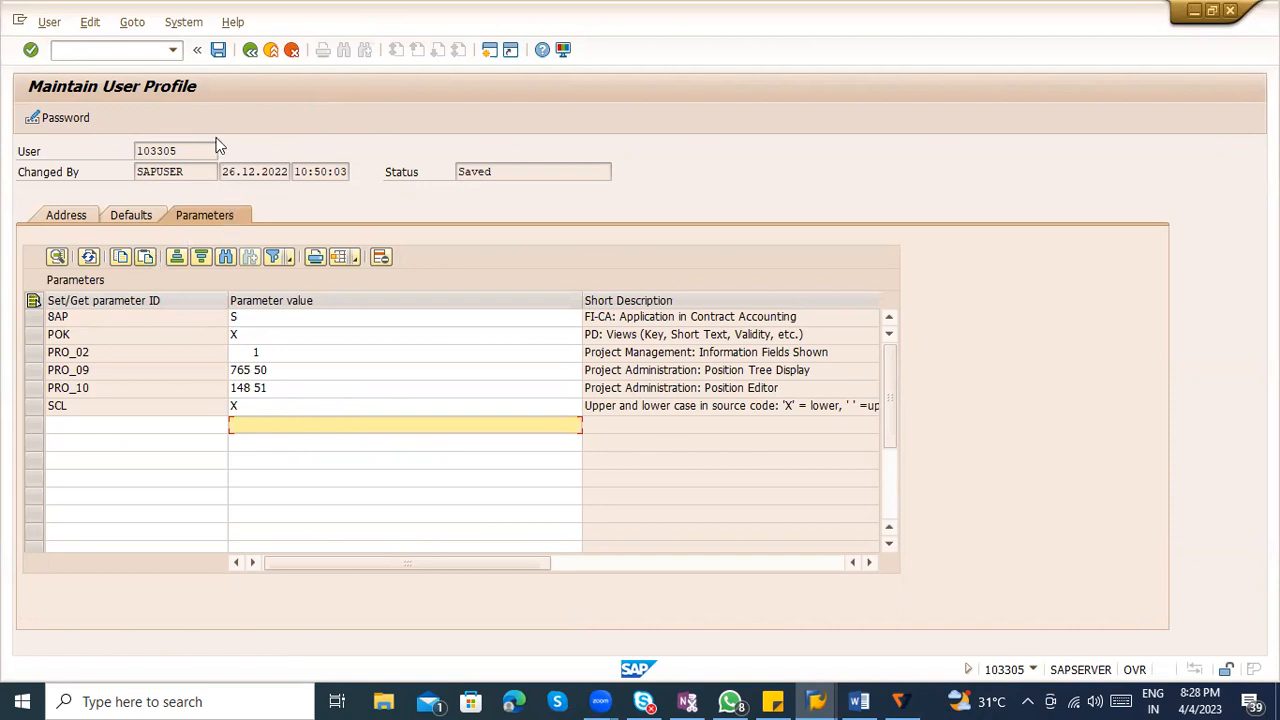
pyautogui.click(257, 50)
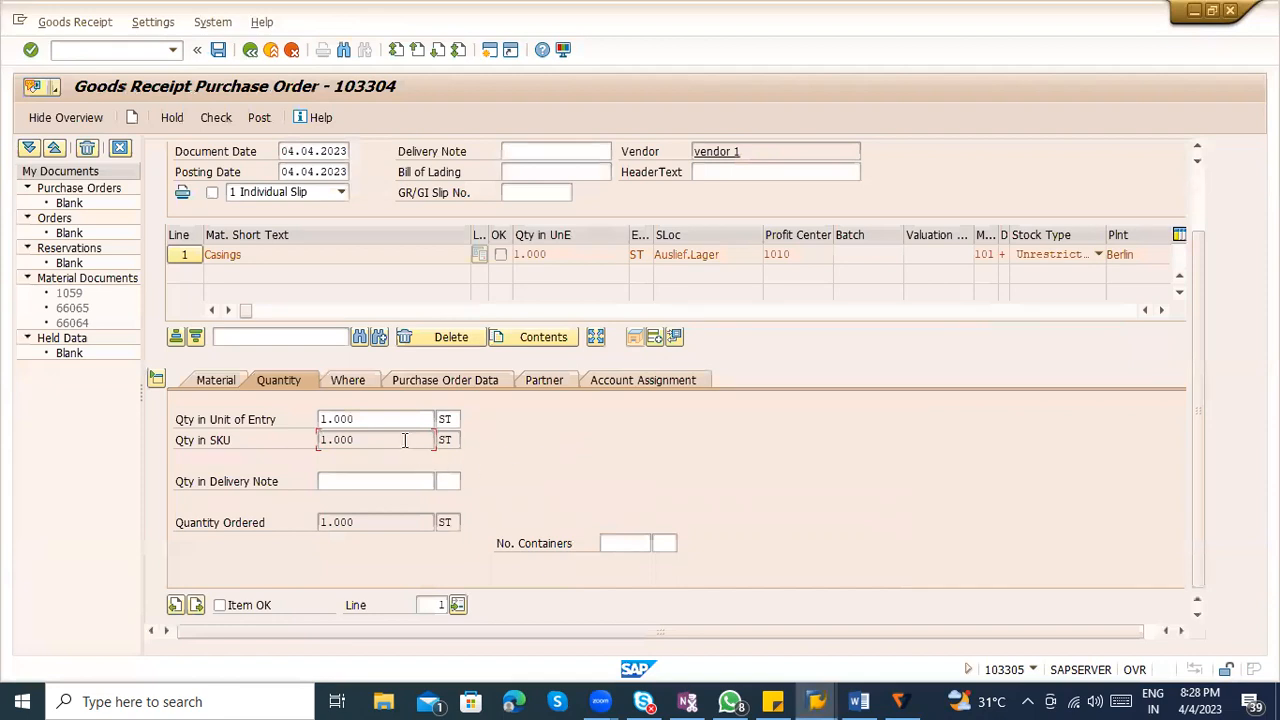
# Set the Casings item's quantity in unit of entry to 100 and mark the item as OK
pyautogui.moveTo(380, 420); pyautogui.dragTo(287, 419)
pyautogui.write('100')
pyautogui.press('Return')
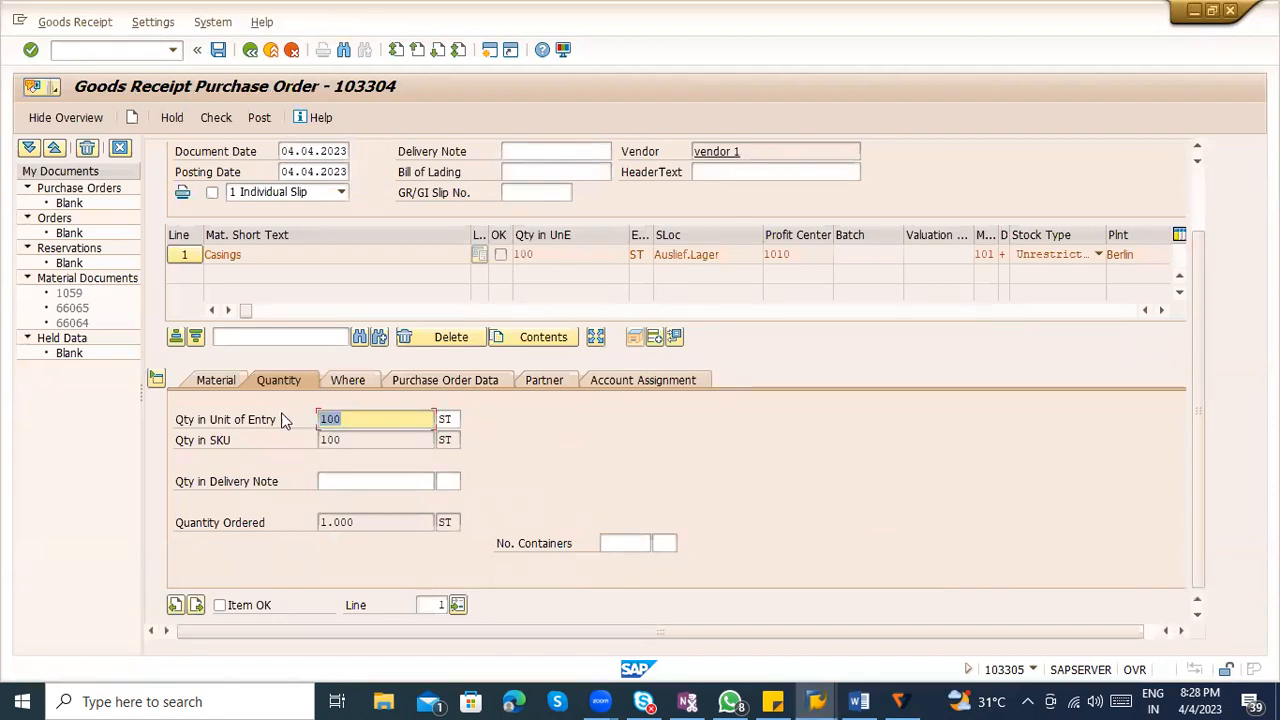
pyautogui.click(261, 610)
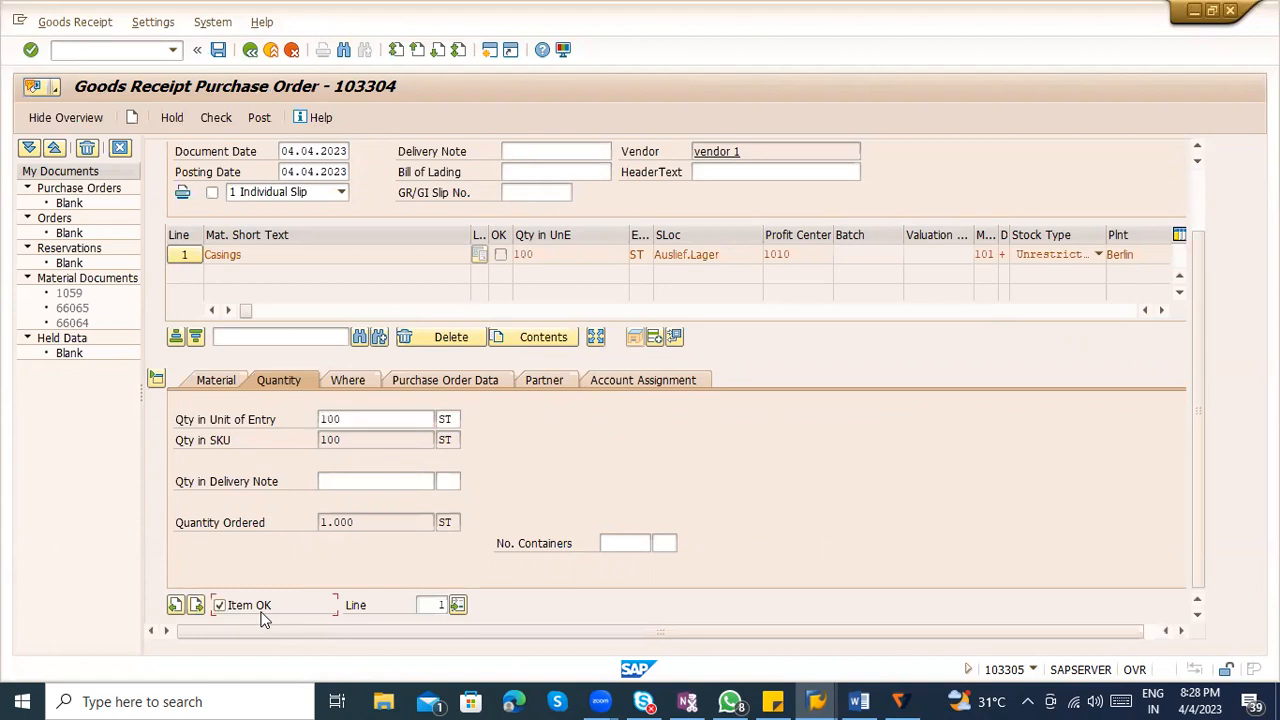
# Review the Casings item's material details, including the EAN in order unit and EAN check fields
pyautogui.click(216, 380)
pyautogui.moveTo(390, 423); pyautogui.dragTo(276, 422)
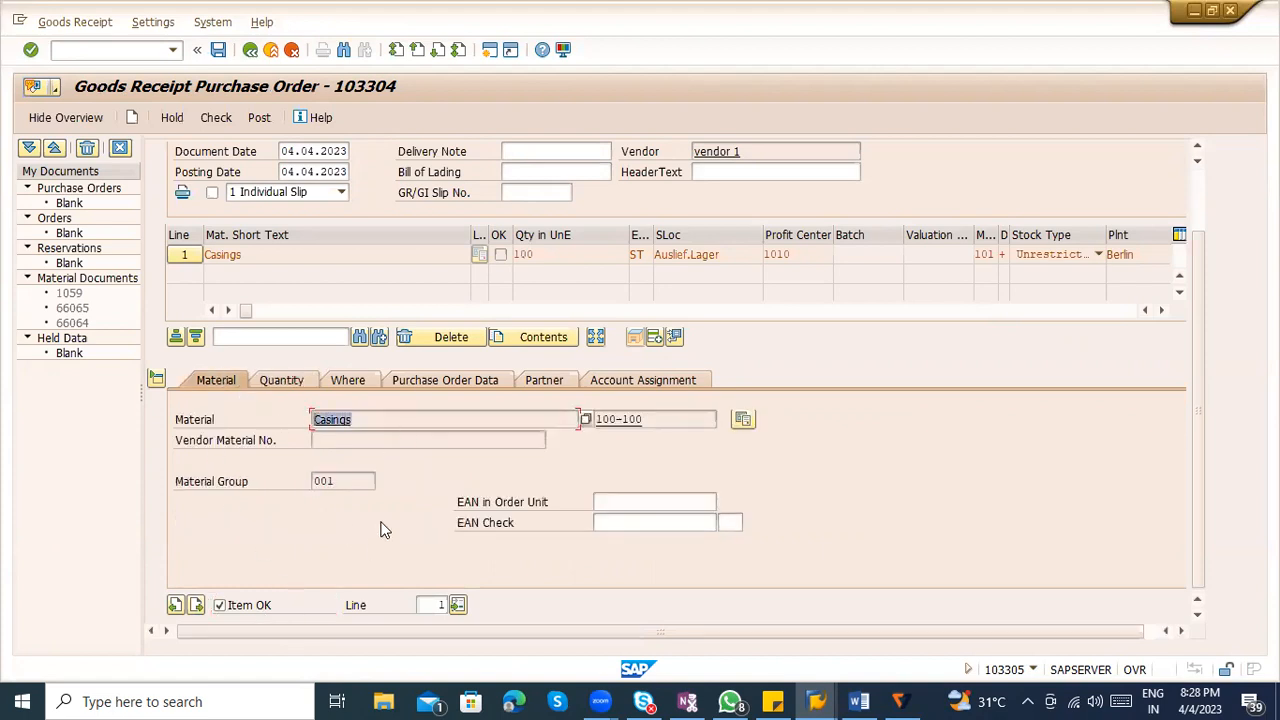
pyautogui.click(631, 508)
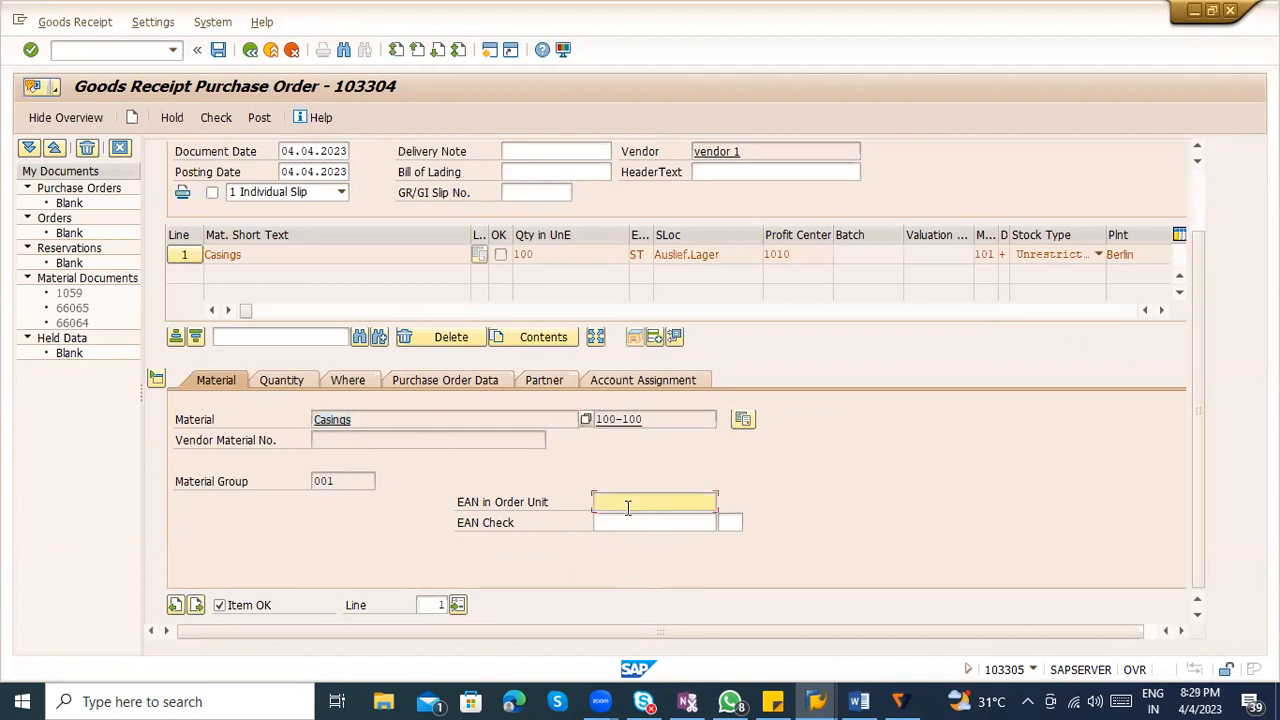
pyautogui.click(631, 526)
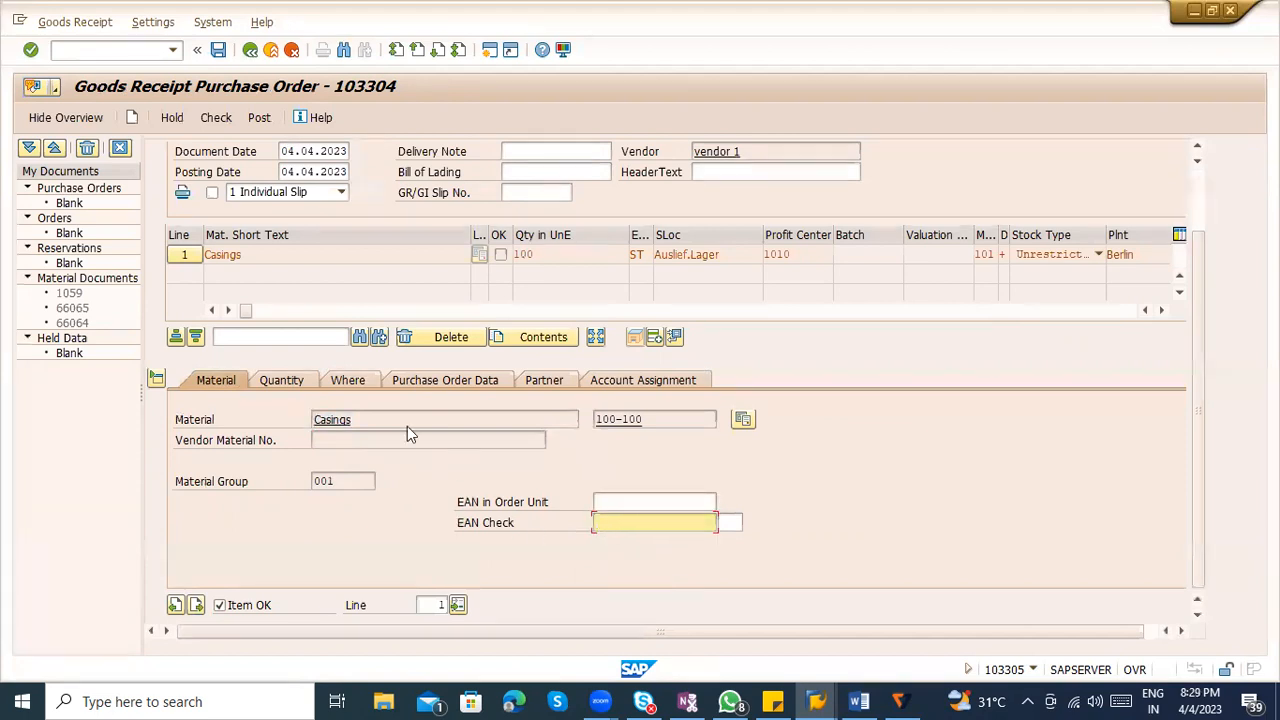
# Examine the item's quantity in delivery note field alongside the header's delivery note field and the quantity in unit of entry
pyautogui.click(292, 388)
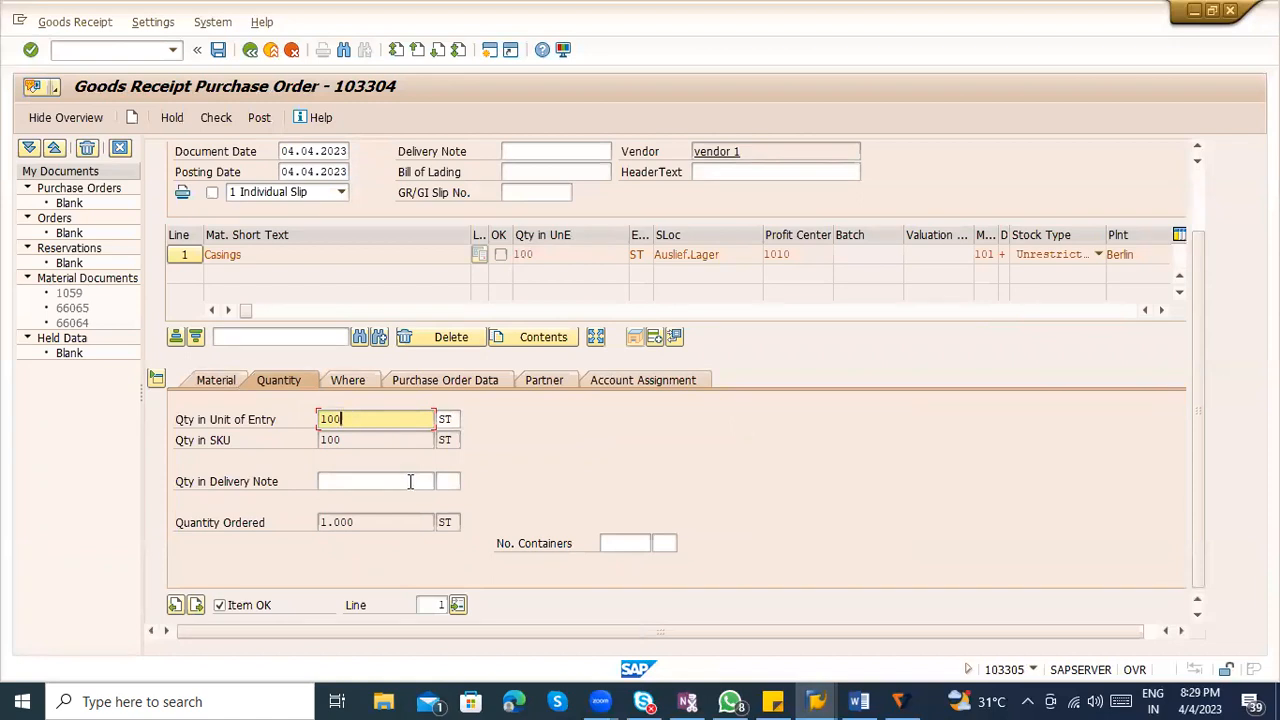
pyautogui.click(408, 481)
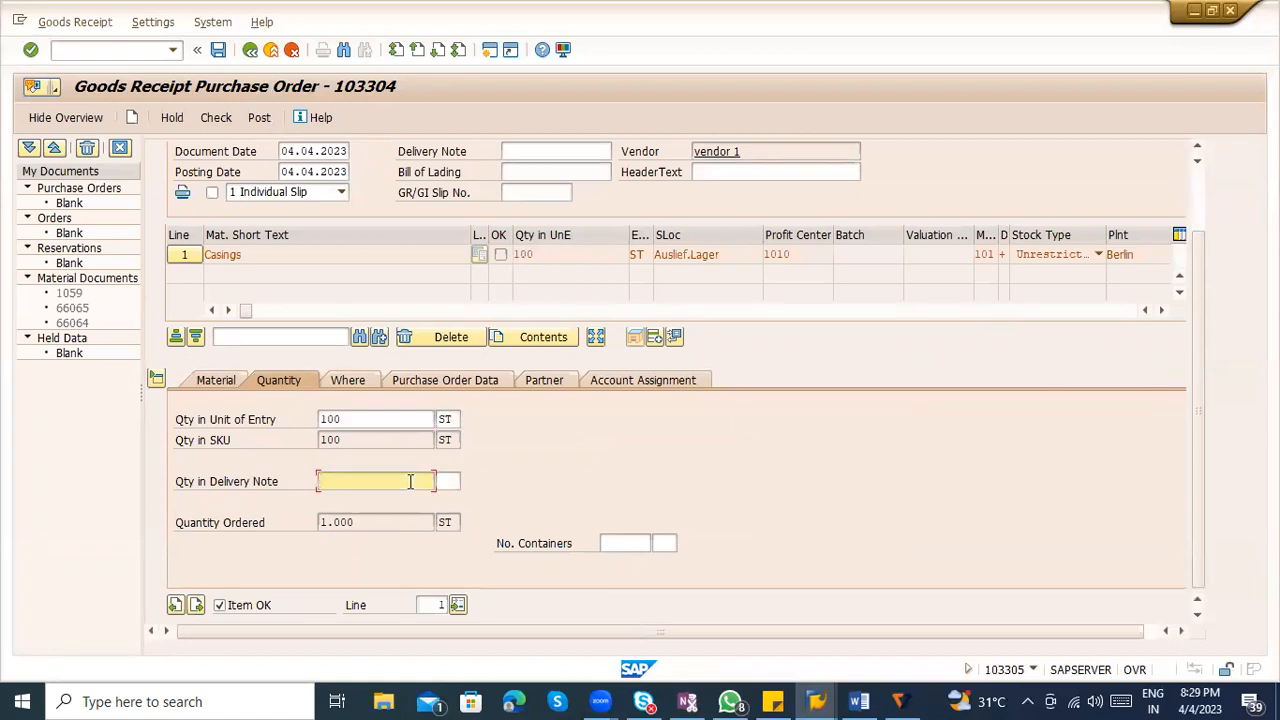
pyautogui.scroll(3, 440, 380)
pyautogui.click(515, 229)
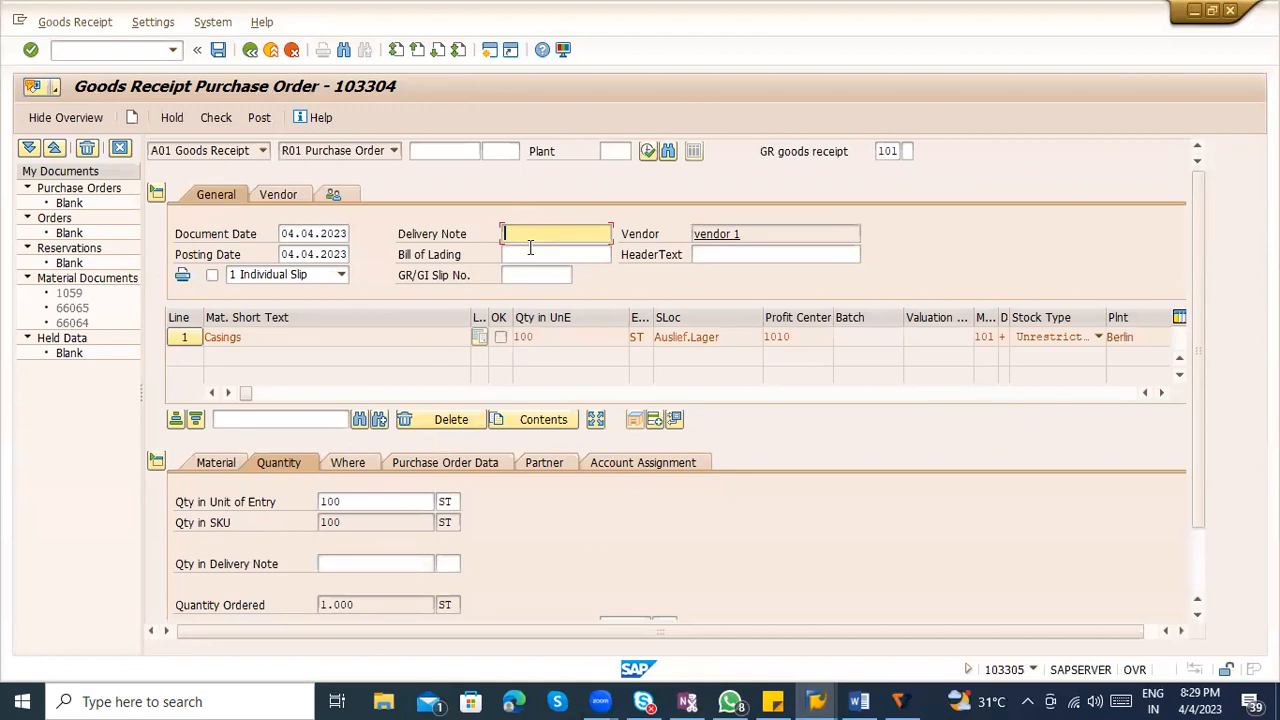
pyautogui.click(360, 566)
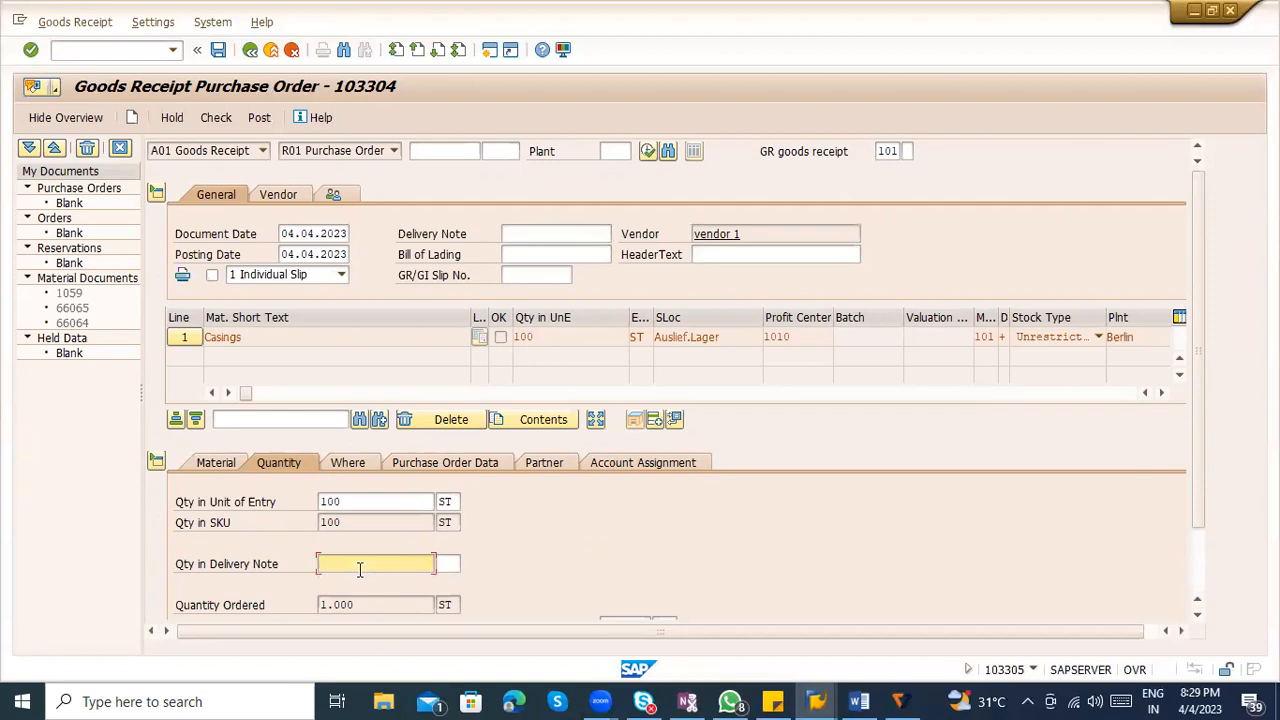
pyautogui.click(362, 503)
pyautogui.moveTo(362, 503); pyautogui.dragTo(314, 500)
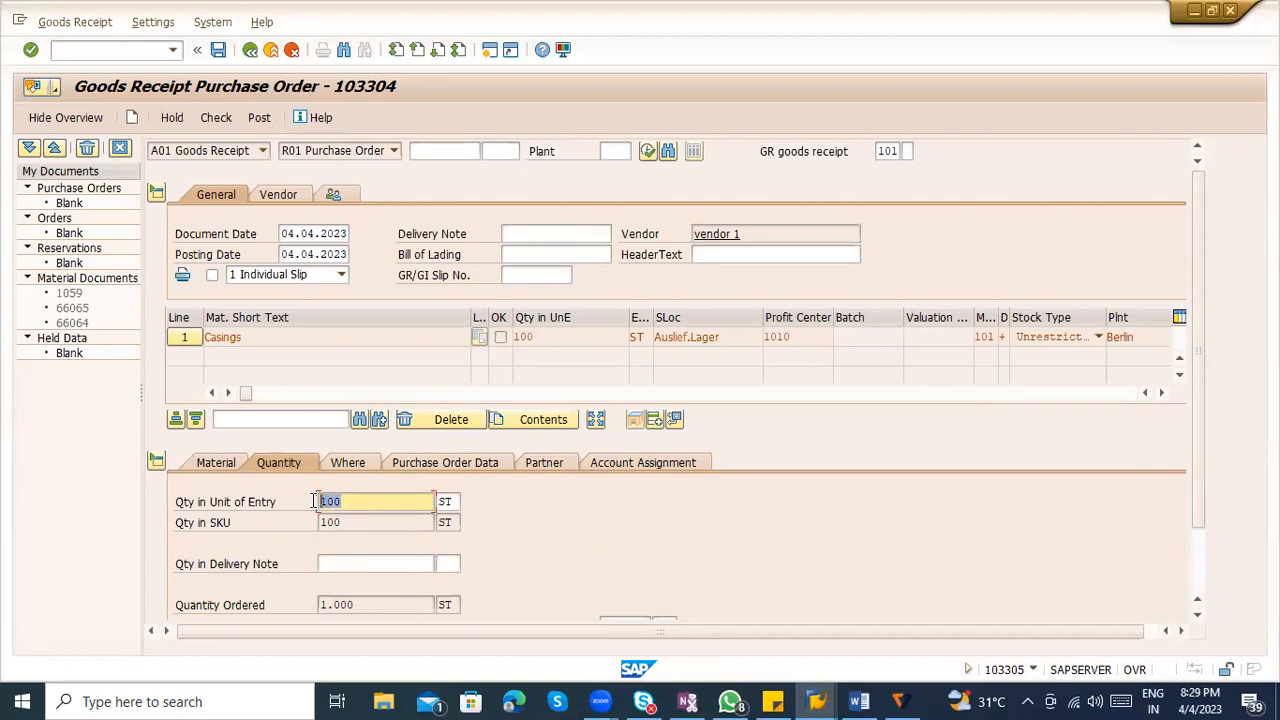
pyautogui.click(329, 503)
pyautogui.scroll(-1, 350, 510)
pyautogui.click(377, 505)
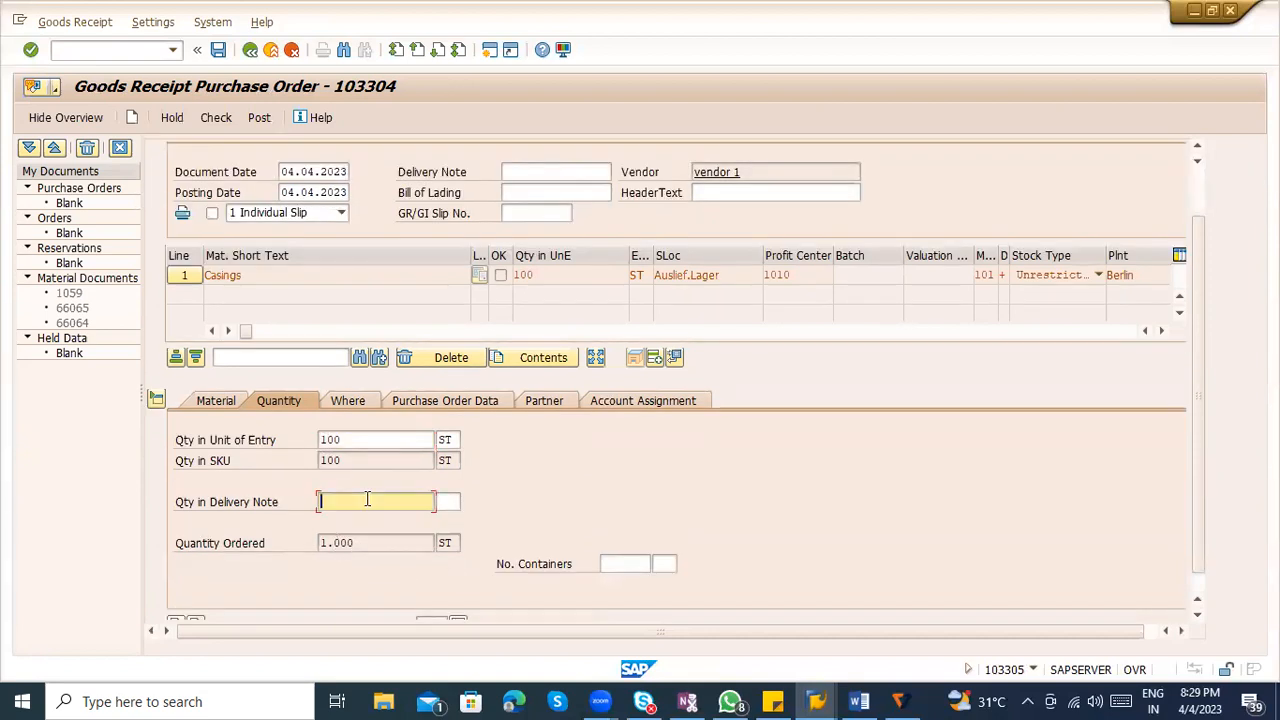
# Enter the goods recipient's name in the item's destination details and look over the unloading point and text fields
pyautogui.click(343, 403)
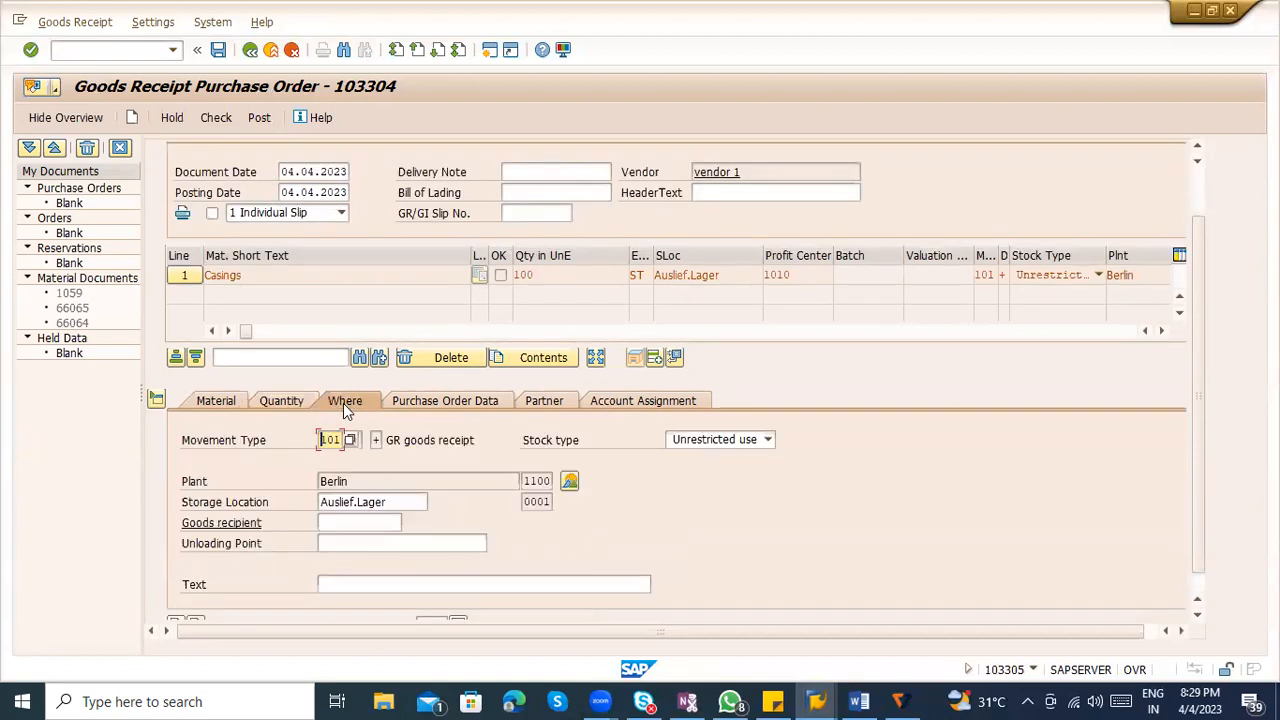
pyautogui.click(365, 502)
pyautogui.click(365, 523)
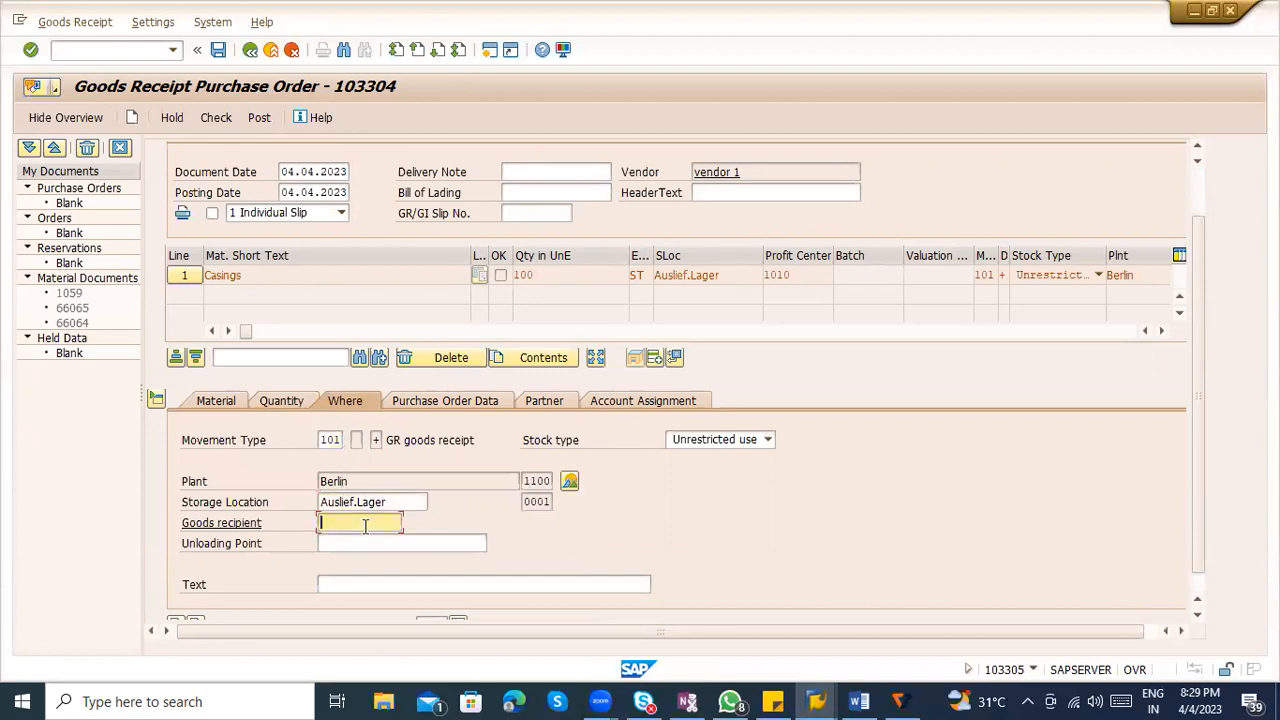
pyautogui.write('raju')
pyautogui.click(414, 543)
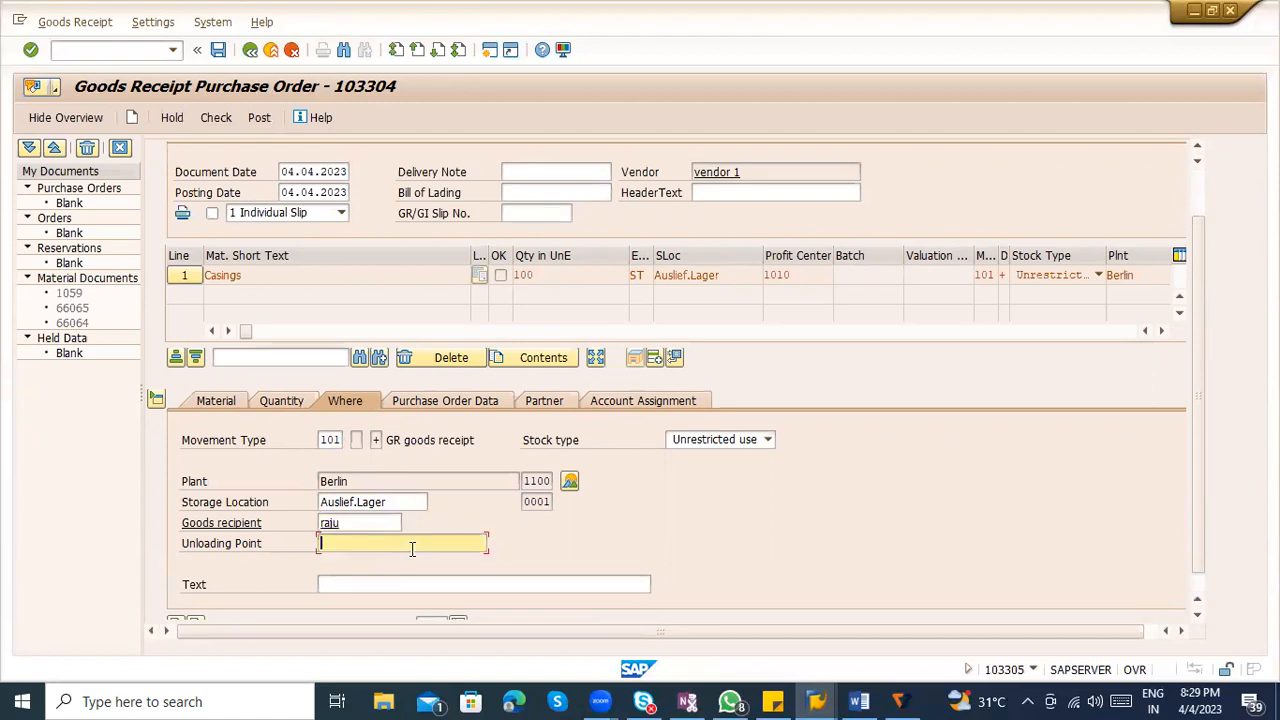
pyautogui.scroll(-1, 422, 555)
pyautogui.click(382, 566)
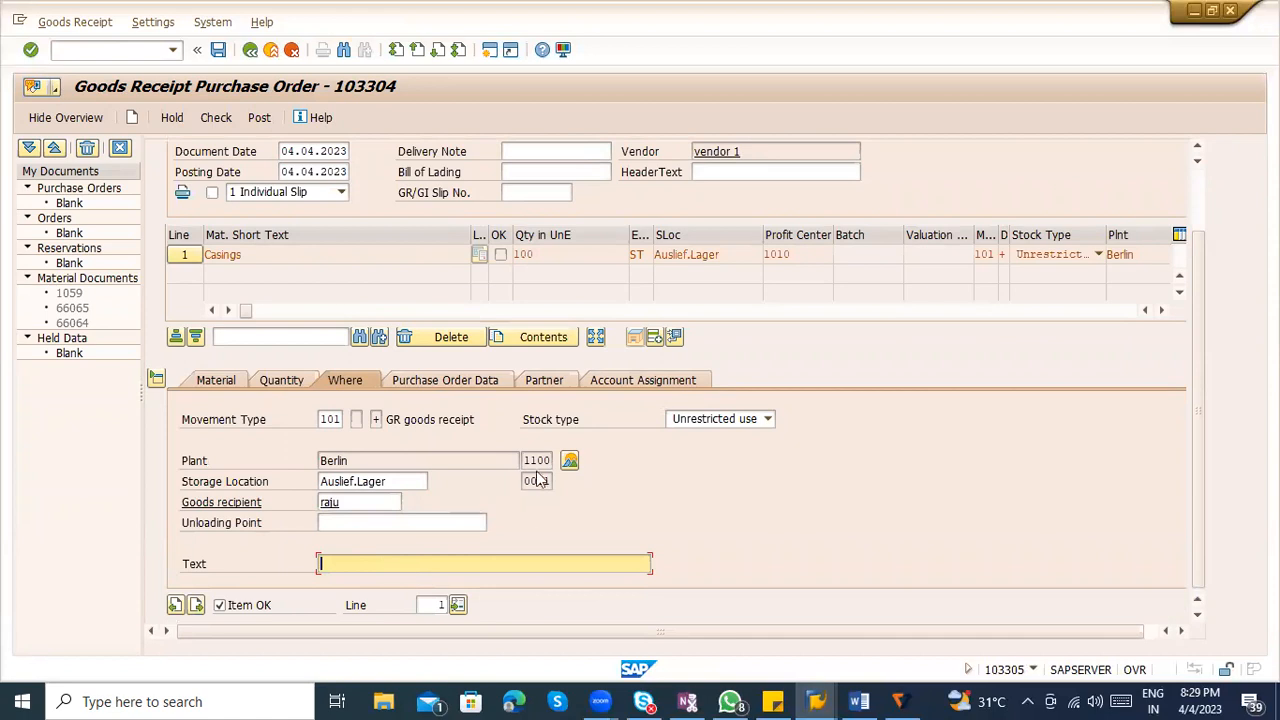
# Review the Casings item's purchase order data, partner and account assignment details, and return to its material details
pyautogui.click(476, 381)
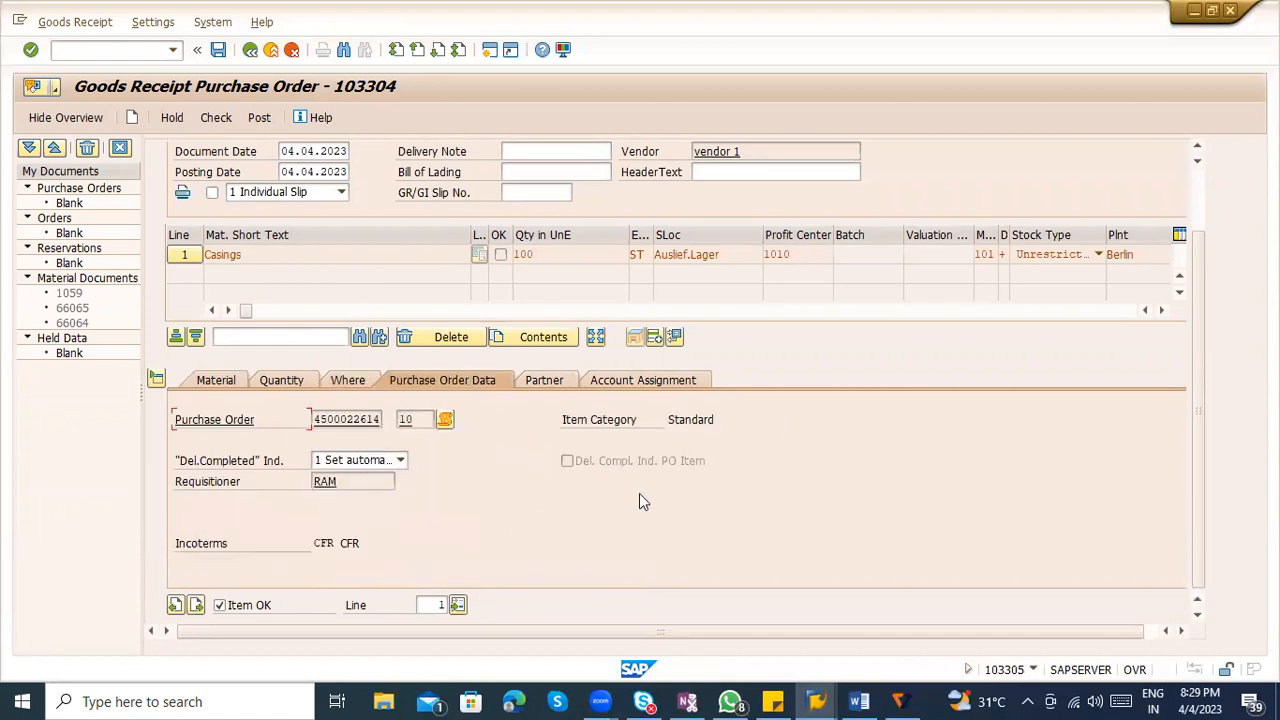
pyautogui.click(542, 382)
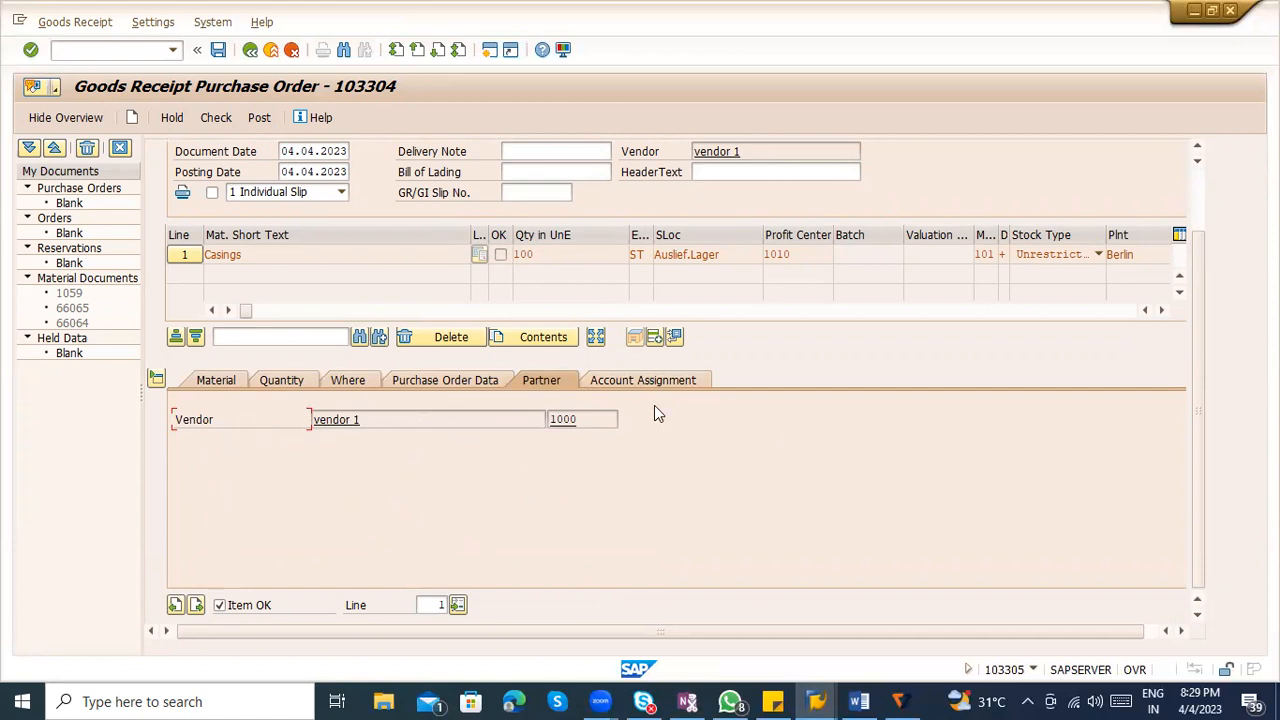
pyautogui.click(654, 379)
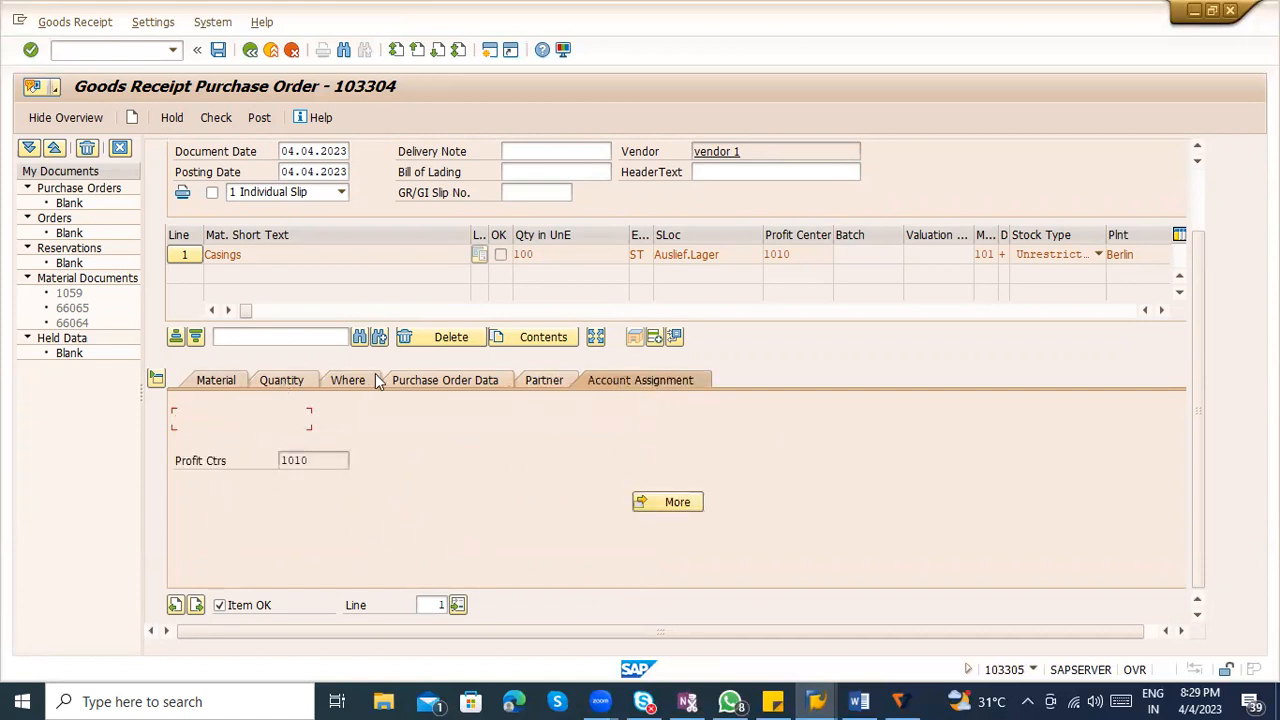
pyautogui.click(209, 380)
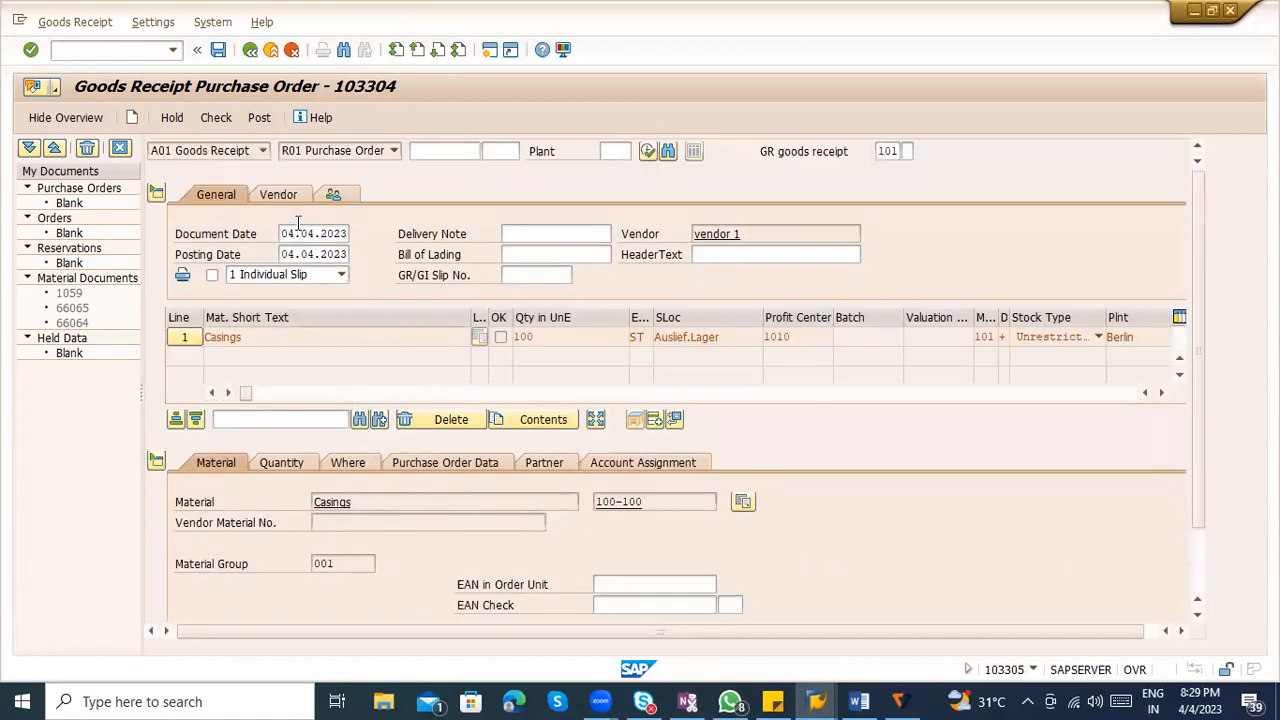
# Look over the header's document date, posting date, delivery note, bill of lading and GR/GI slip number fields
pyautogui.click(290, 234)
pyautogui.click(296, 254)
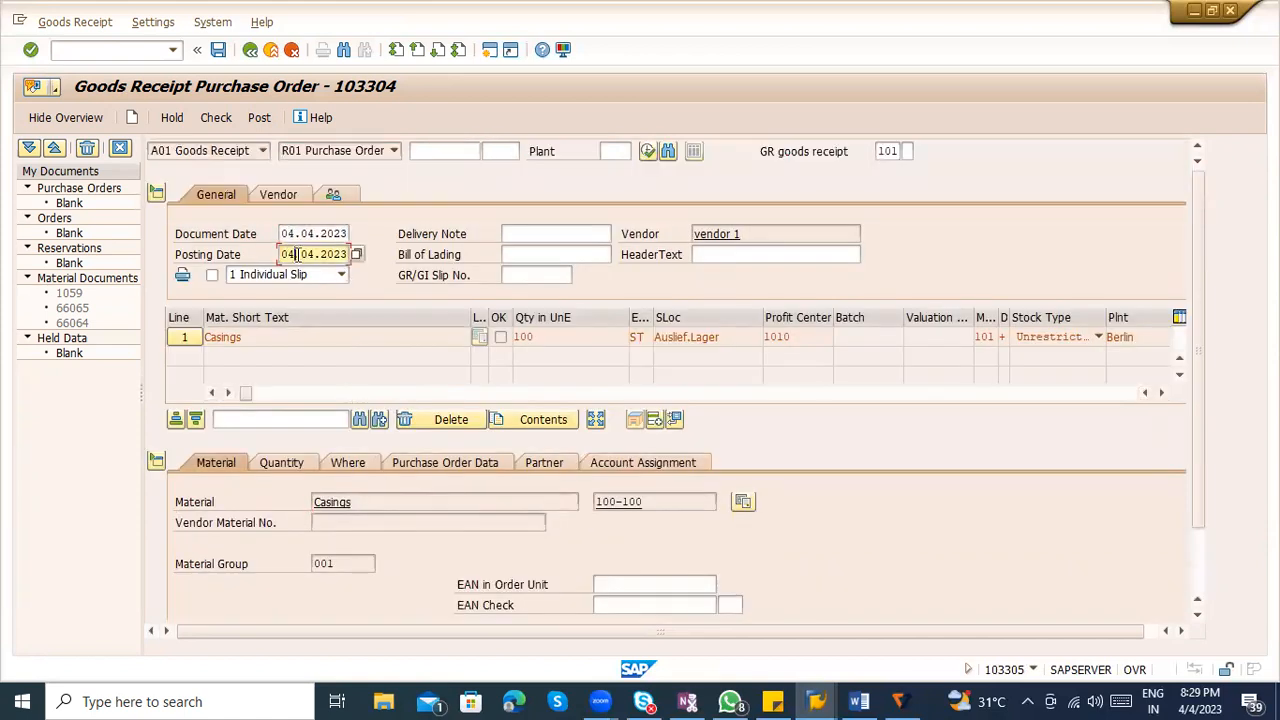
pyautogui.click(545, 238)
pyautogui.click(546, 254)
pyautogui.click(534, 277)
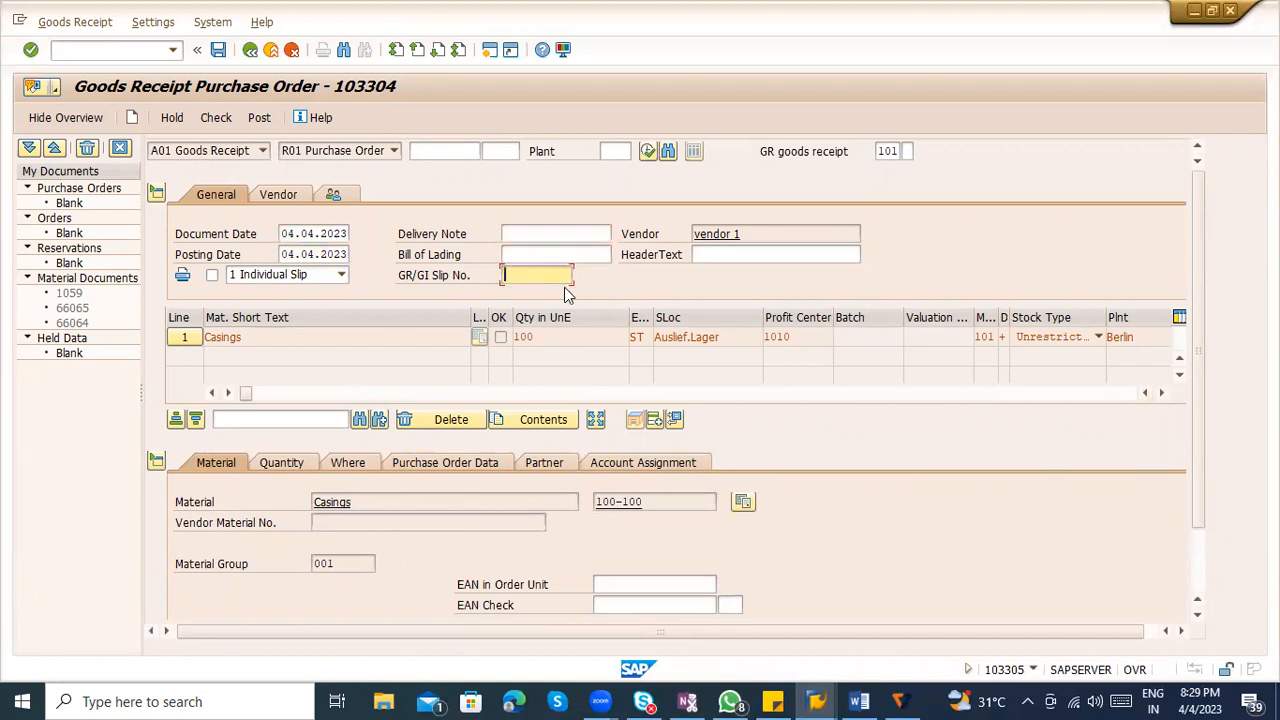
pyautogui.scroll(-2, 585, 491)
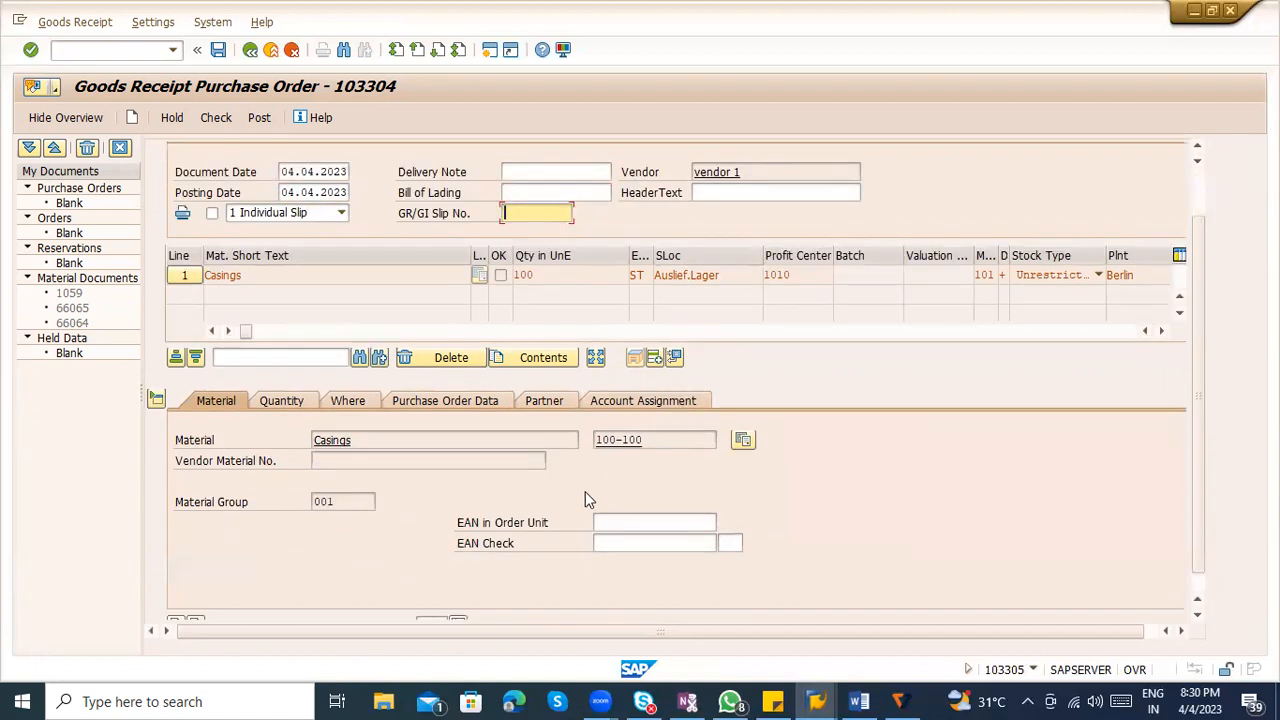
pyautogui.scroll(2, 285, 290)
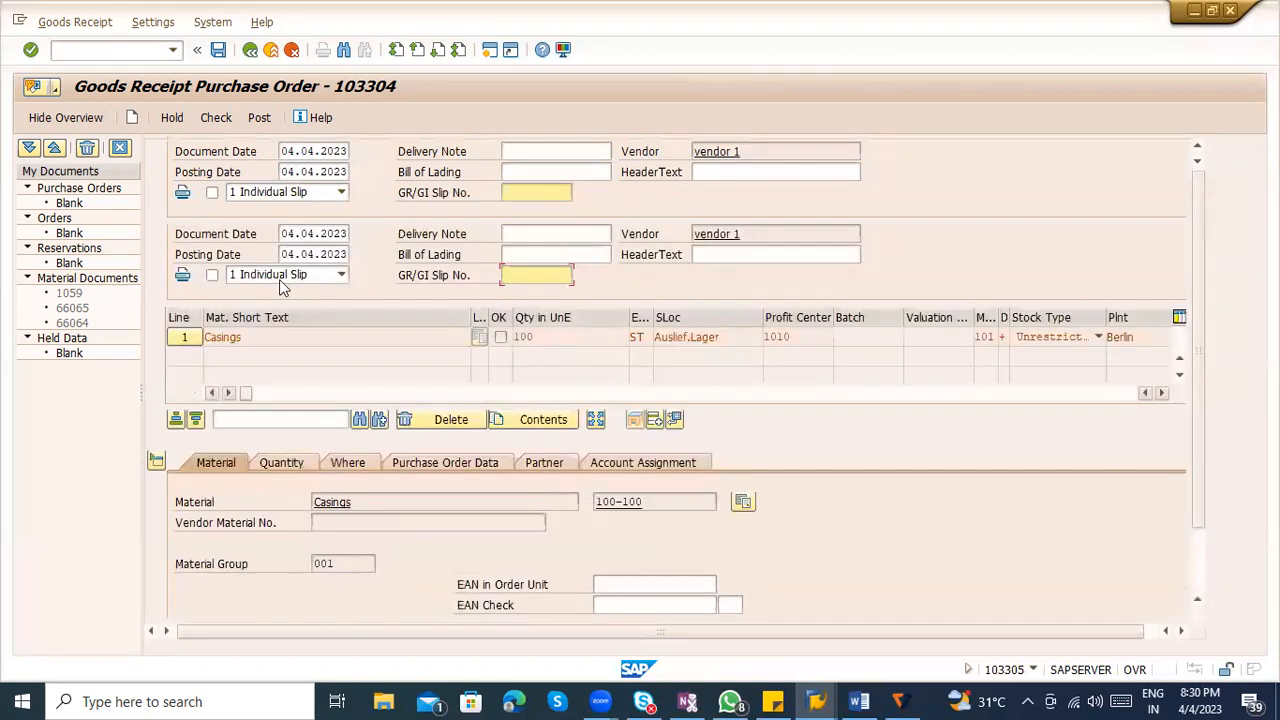
# Activate printing for the goods receipt and check the available slip types, keeping 1 Individual Slip
pyautogui.click(212, 276)
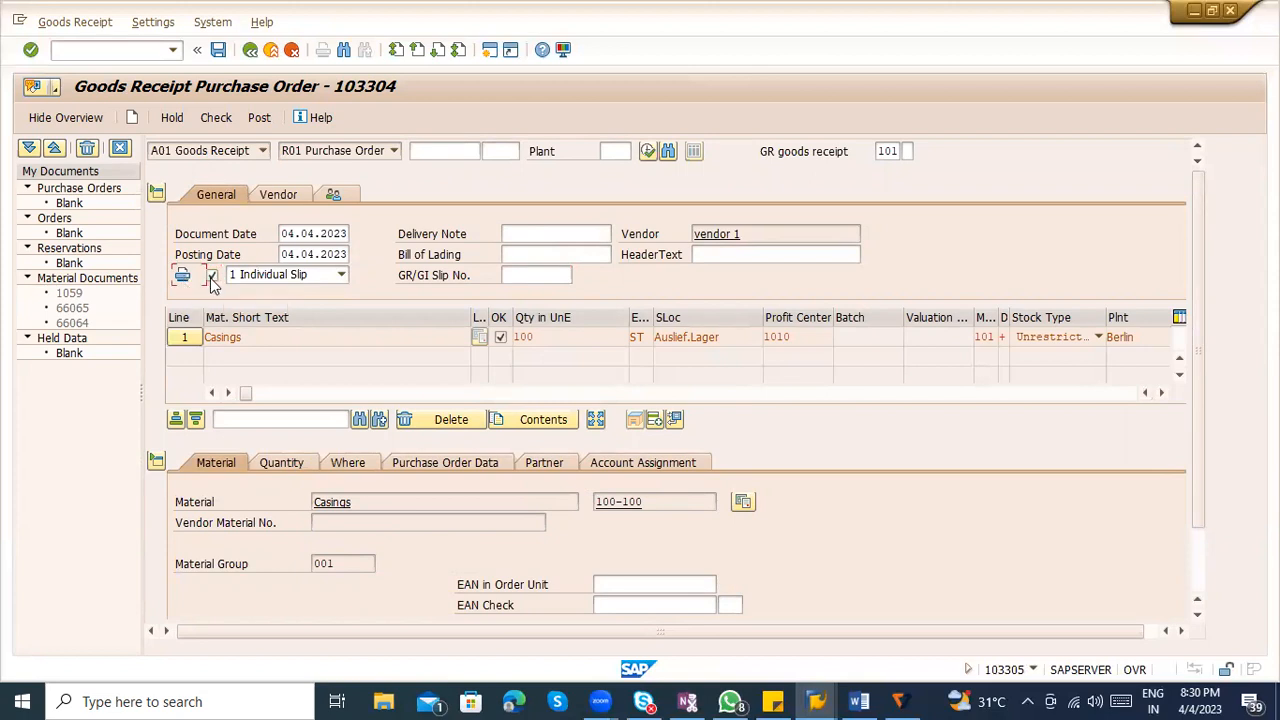
pyautogui.click(268, 276)
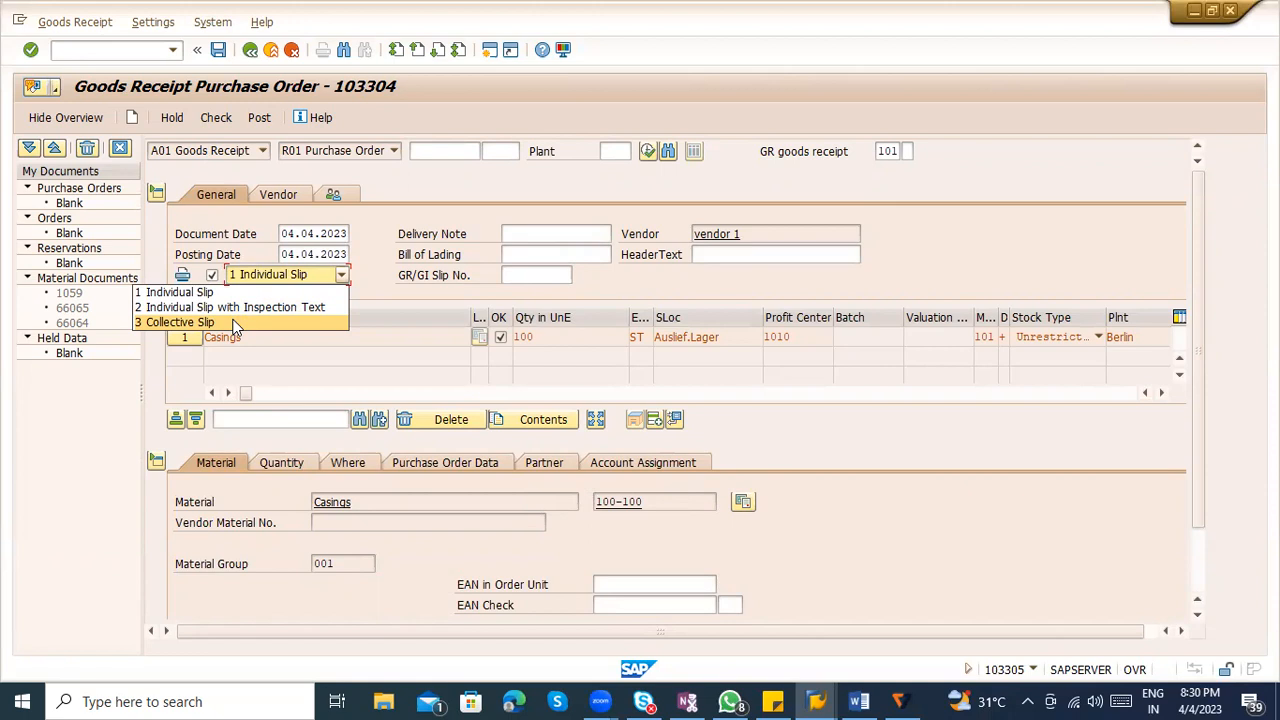
pyautogui.click(47, 565)
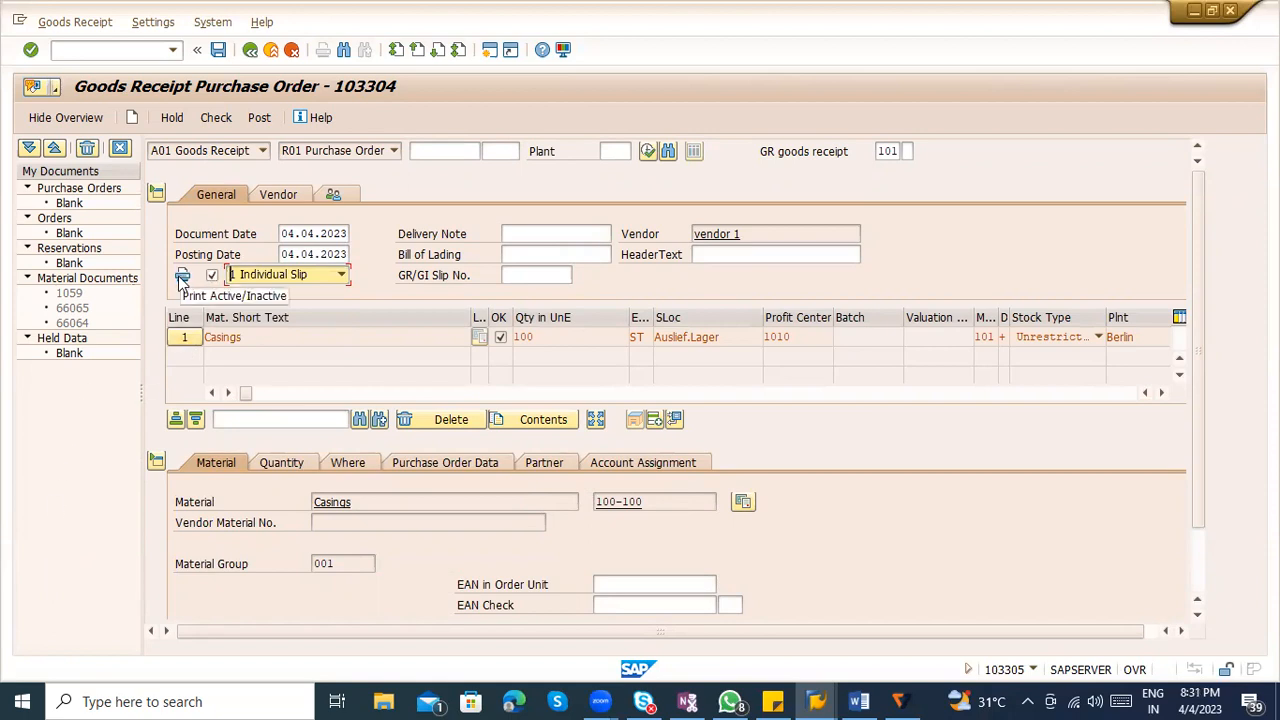
# Open the output control conditions in a new session with transaction NACE
pyautogui.click(127, 54)
pyautogui.write('/onae')
pyautogui.press('BackSpace')
pyautogui.write('ce')
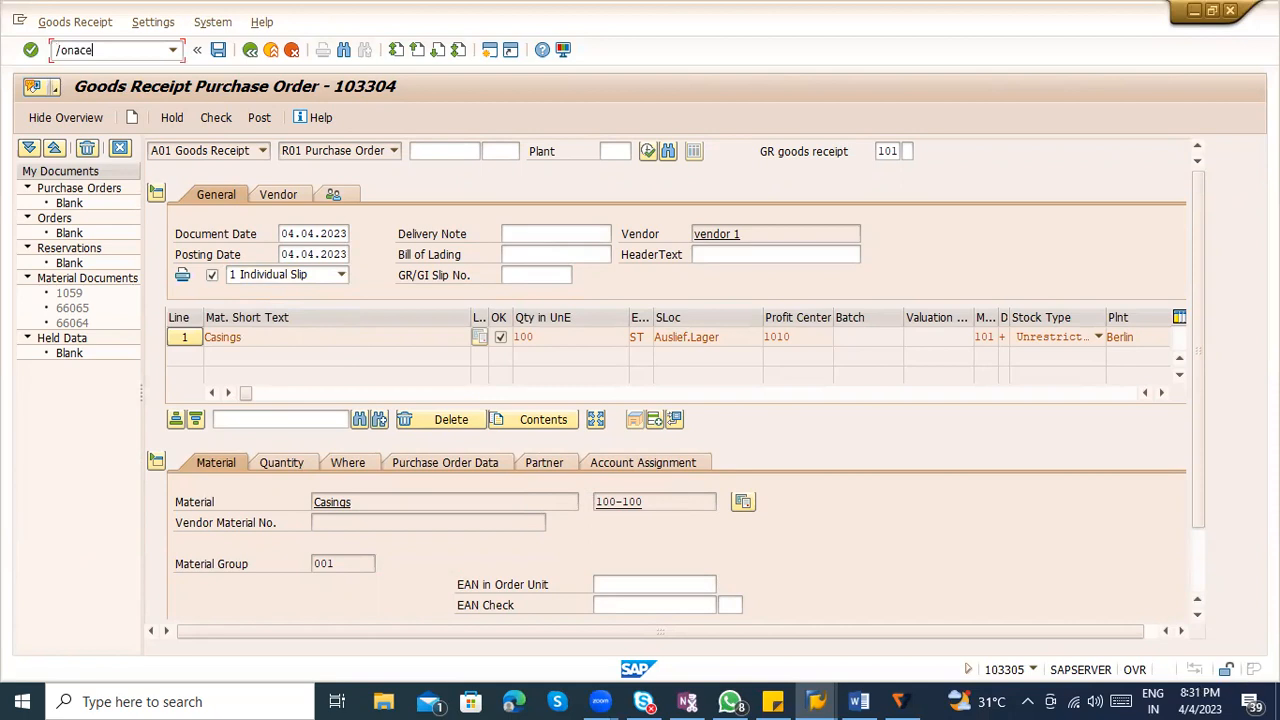
pyautogui.press('Return')
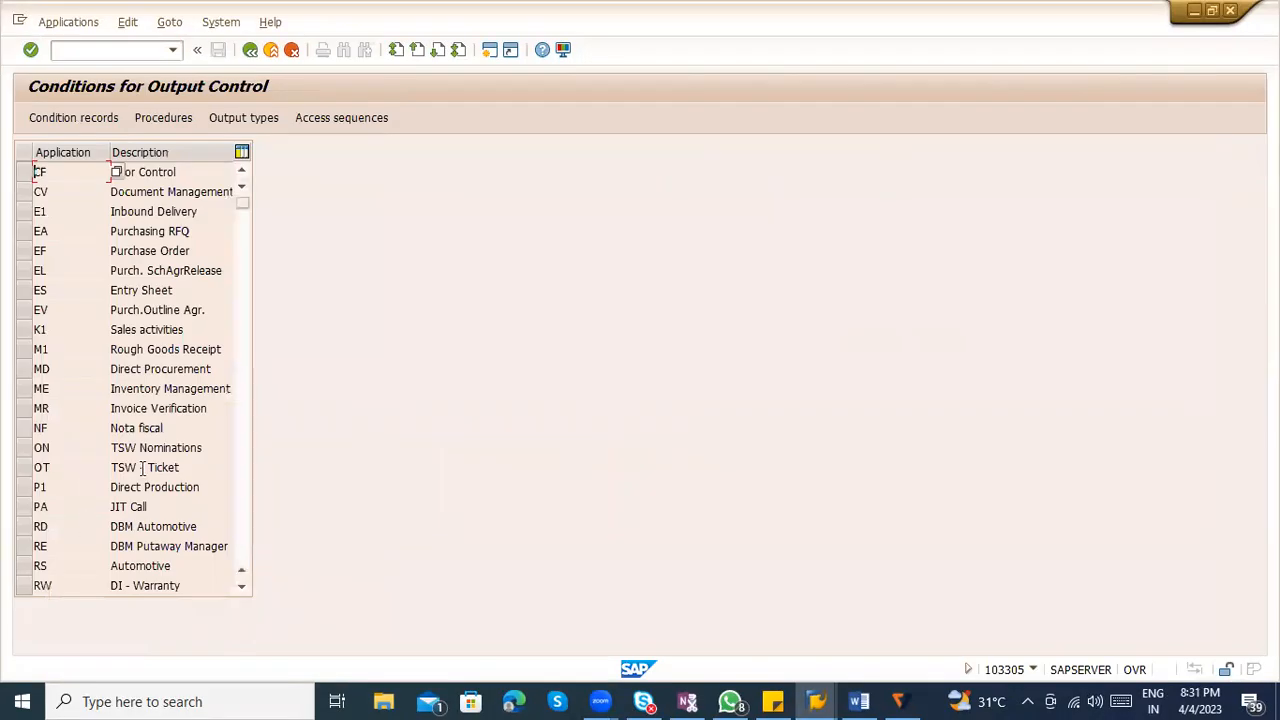
# Look through the output control applications and select WE Labeling
pyautogui.scroll(-1, 123, 447)
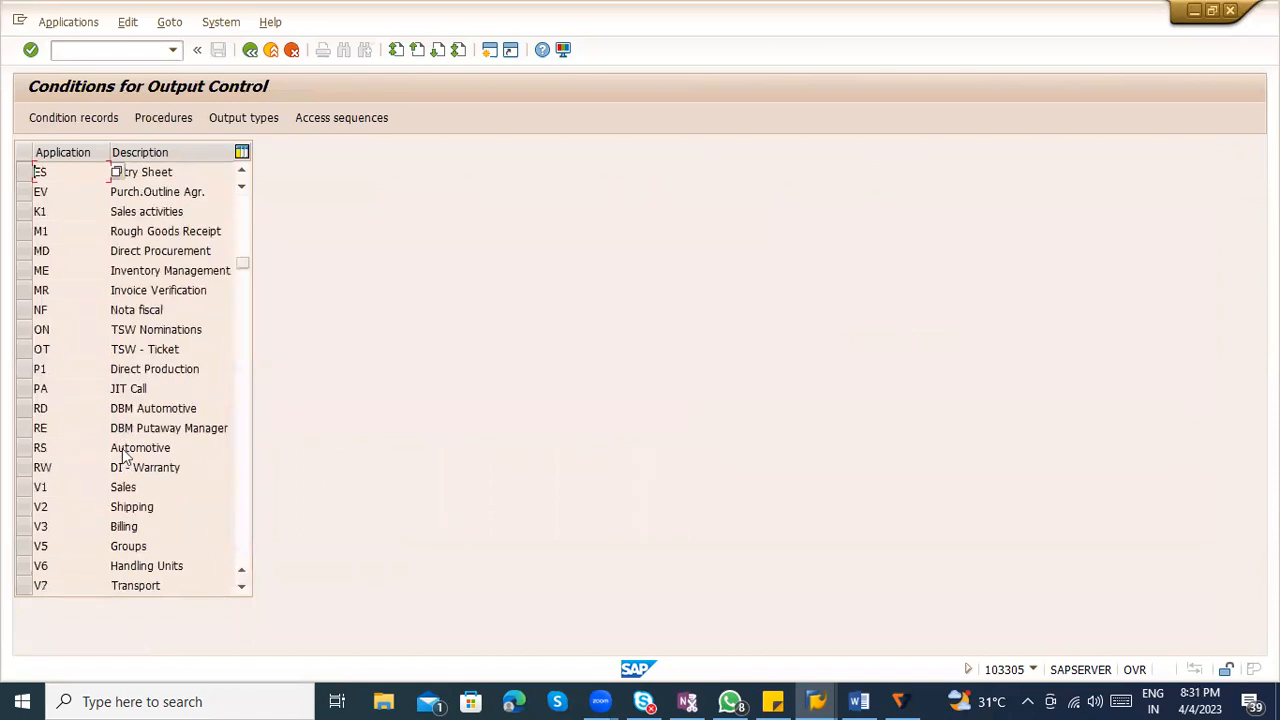
pyautogui.scroll(-2, 123, 447)
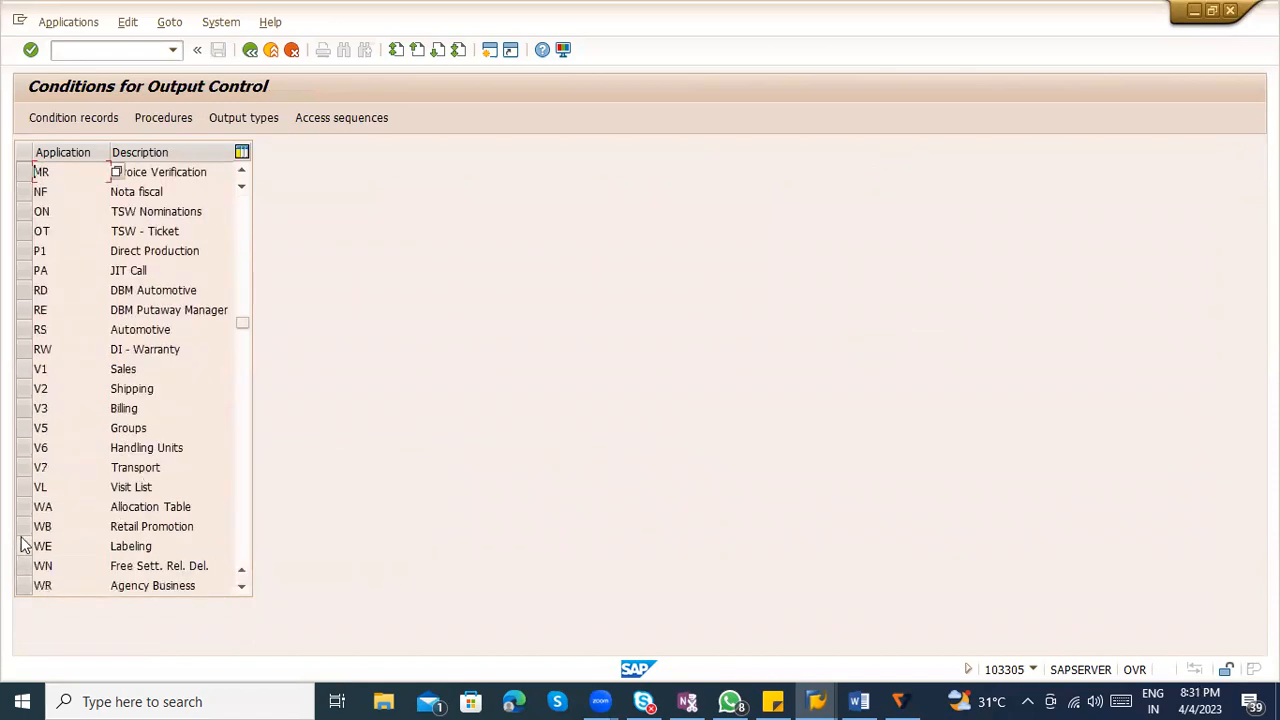
pyautogui.click(30, 549)
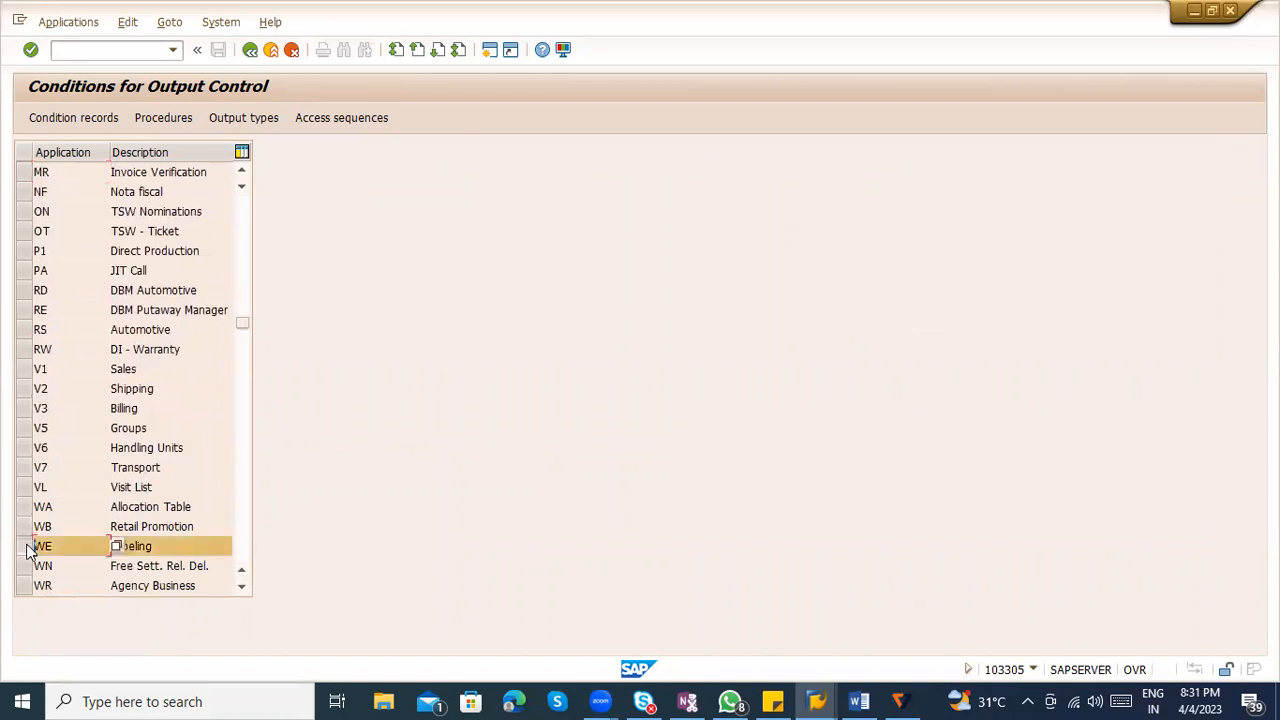
pyautogui.click(29, 549)
pyautogui.click(166, 541)
pyautogui.scroll(-1, 166, 541)
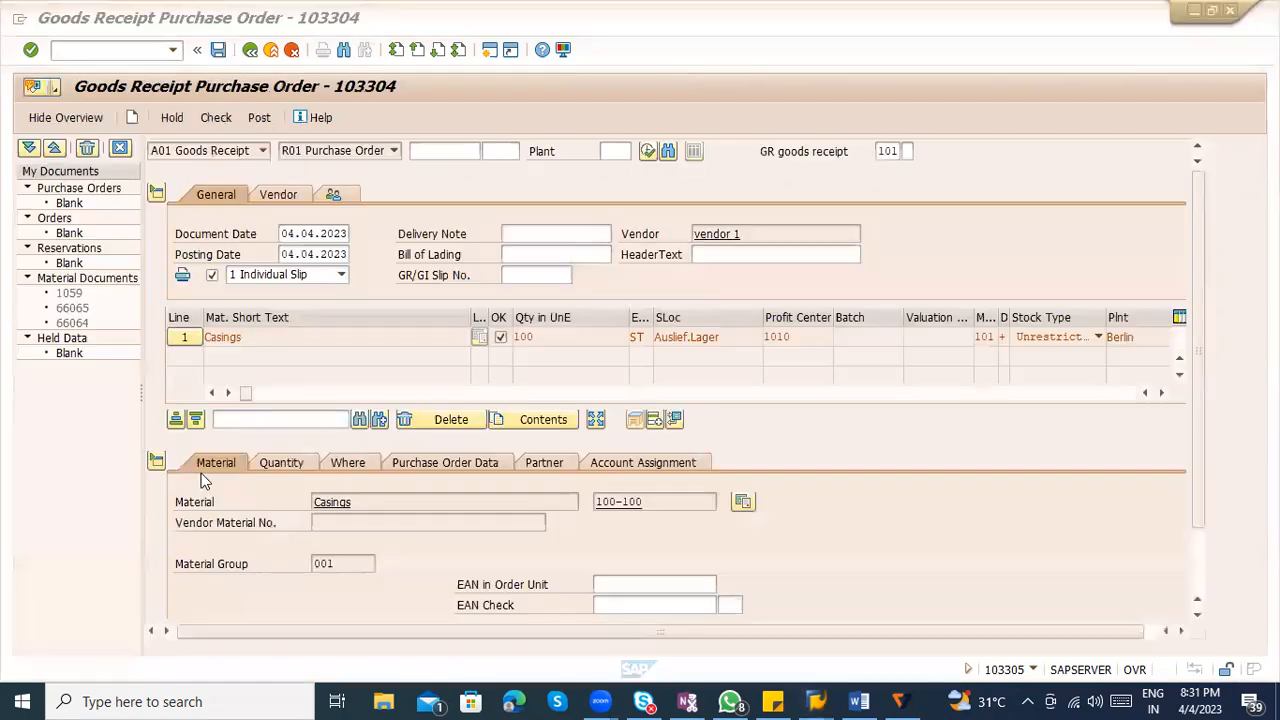
# Post the goods receipt for the Casings and display the resulting material document
pyautogui.click(218, 52)
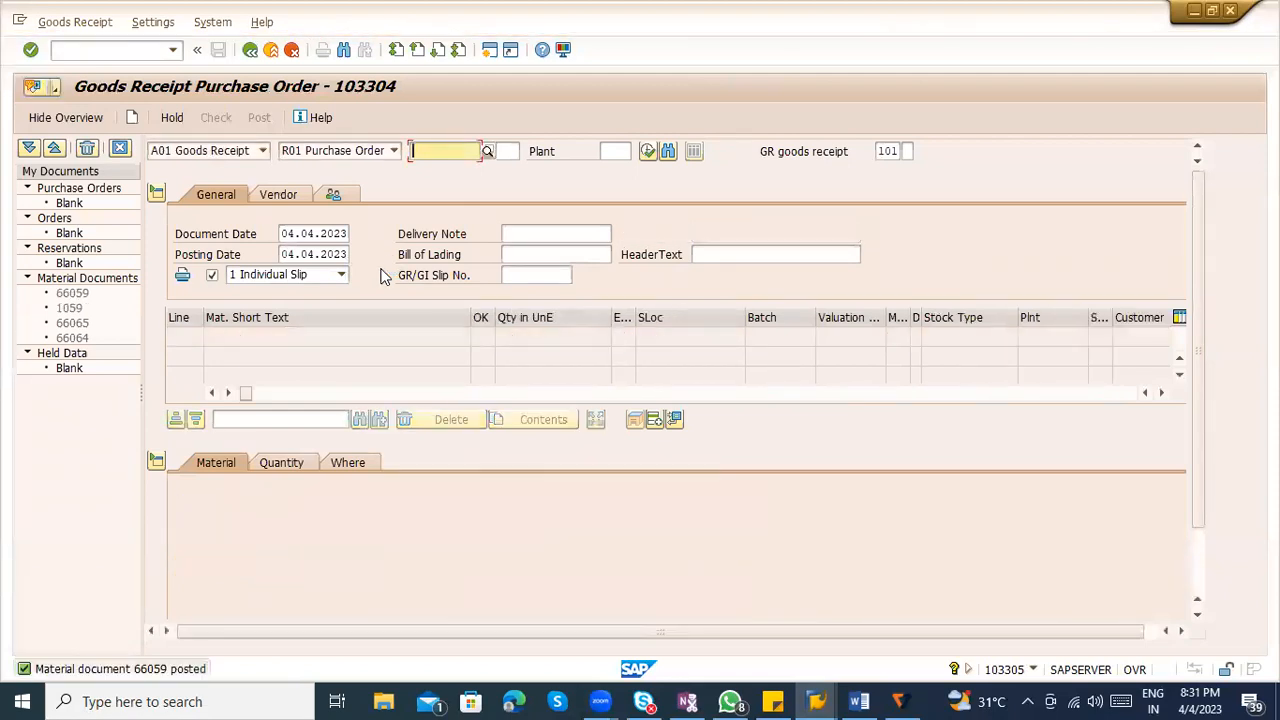
pyautogui.click(197, 150)
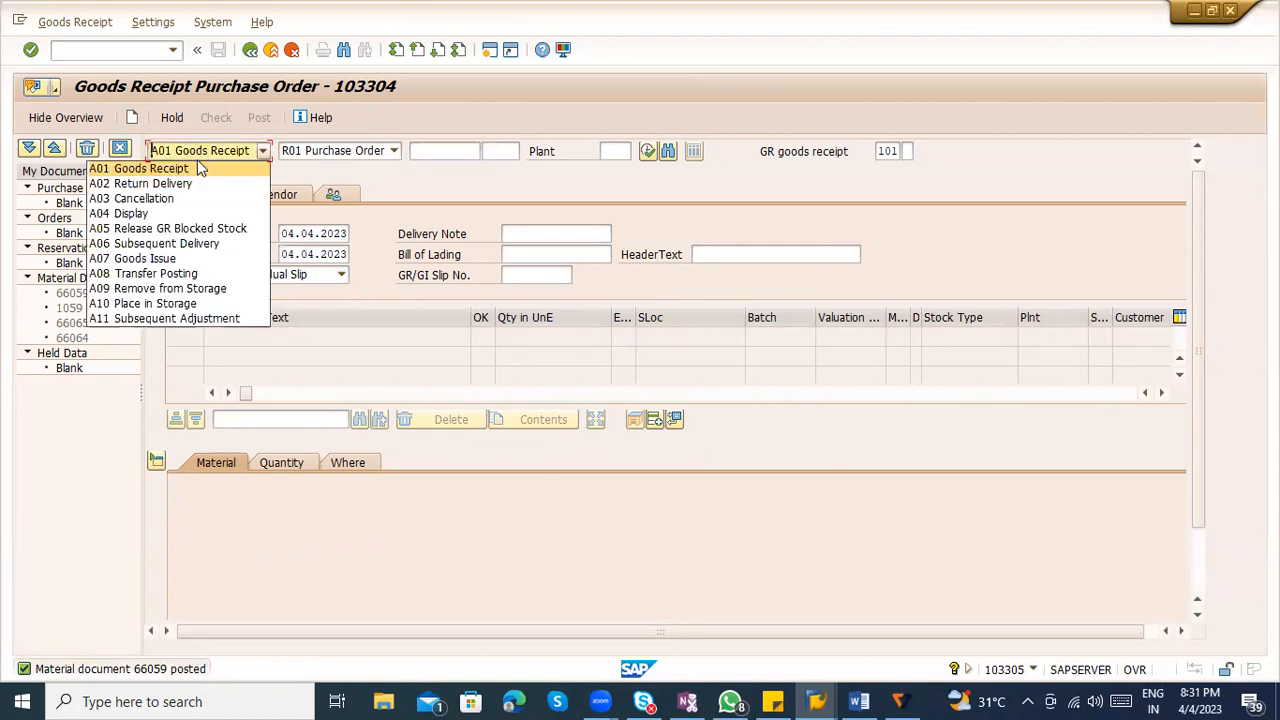
pyautogui.click(180, 211)
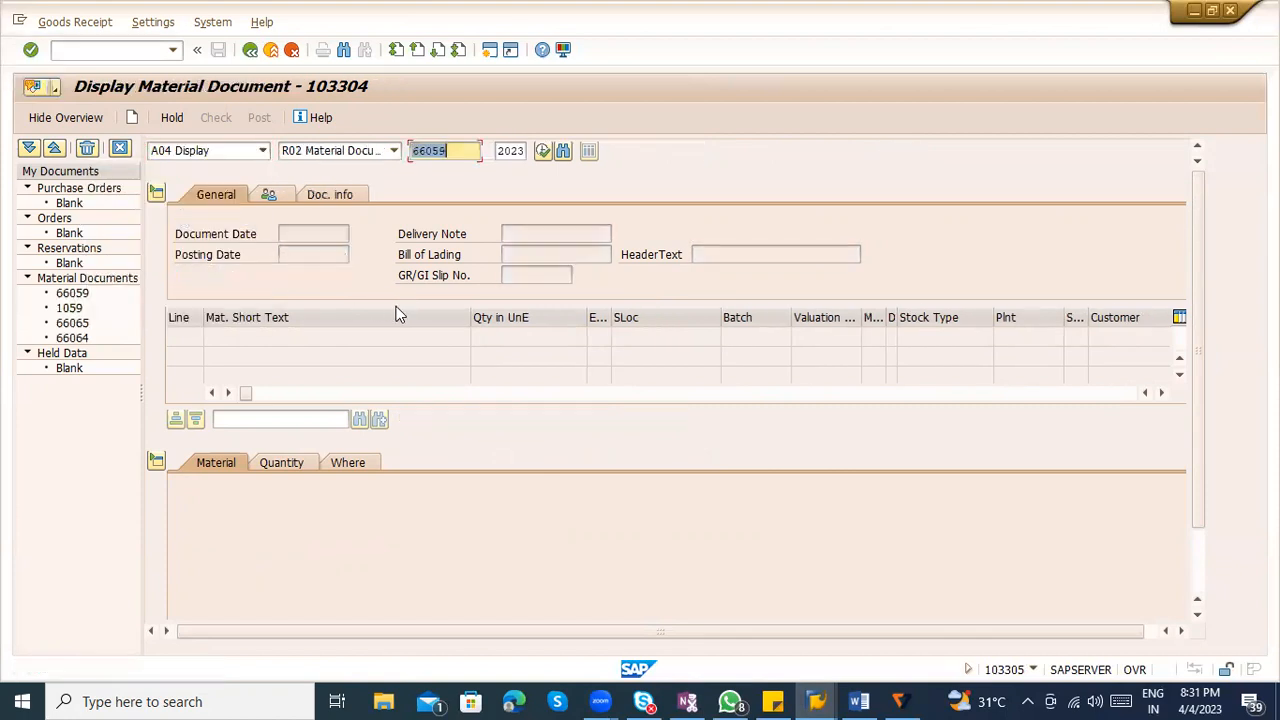
pyautogui.press('Return')
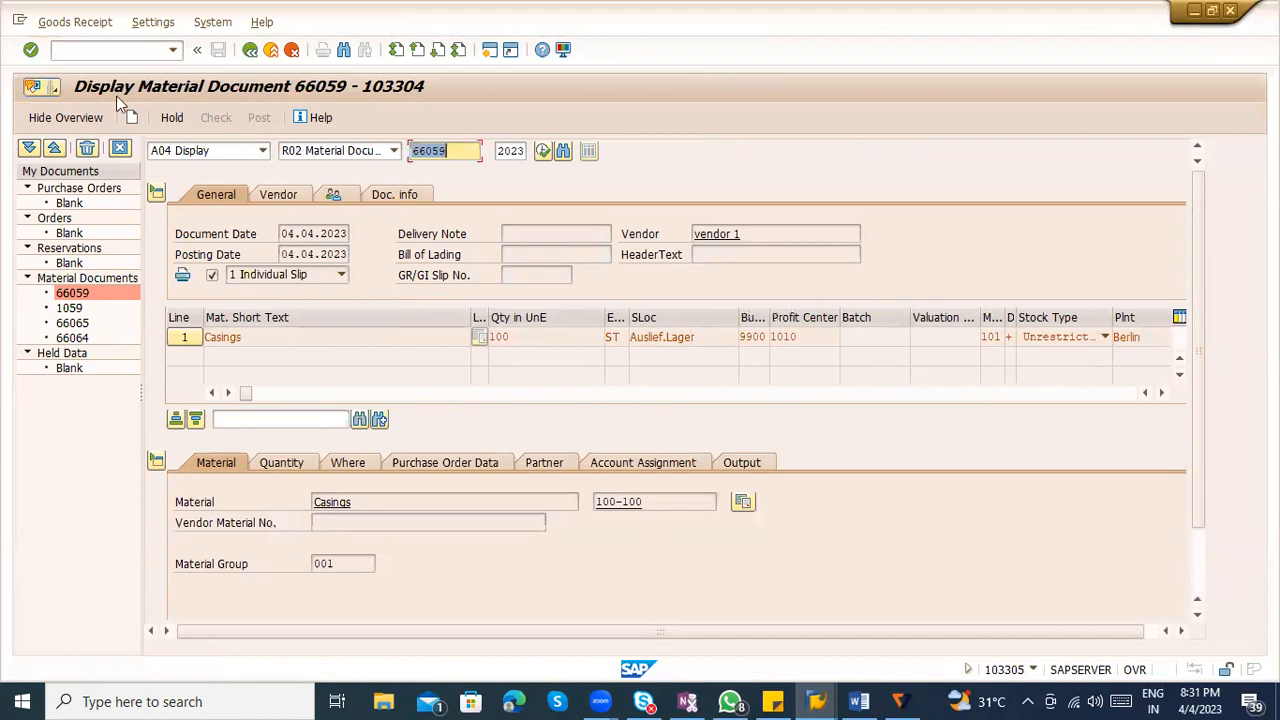
# Open Output from Goods Movements in a new session and execute it for the posted material document
pyautogui.click(109, 50)
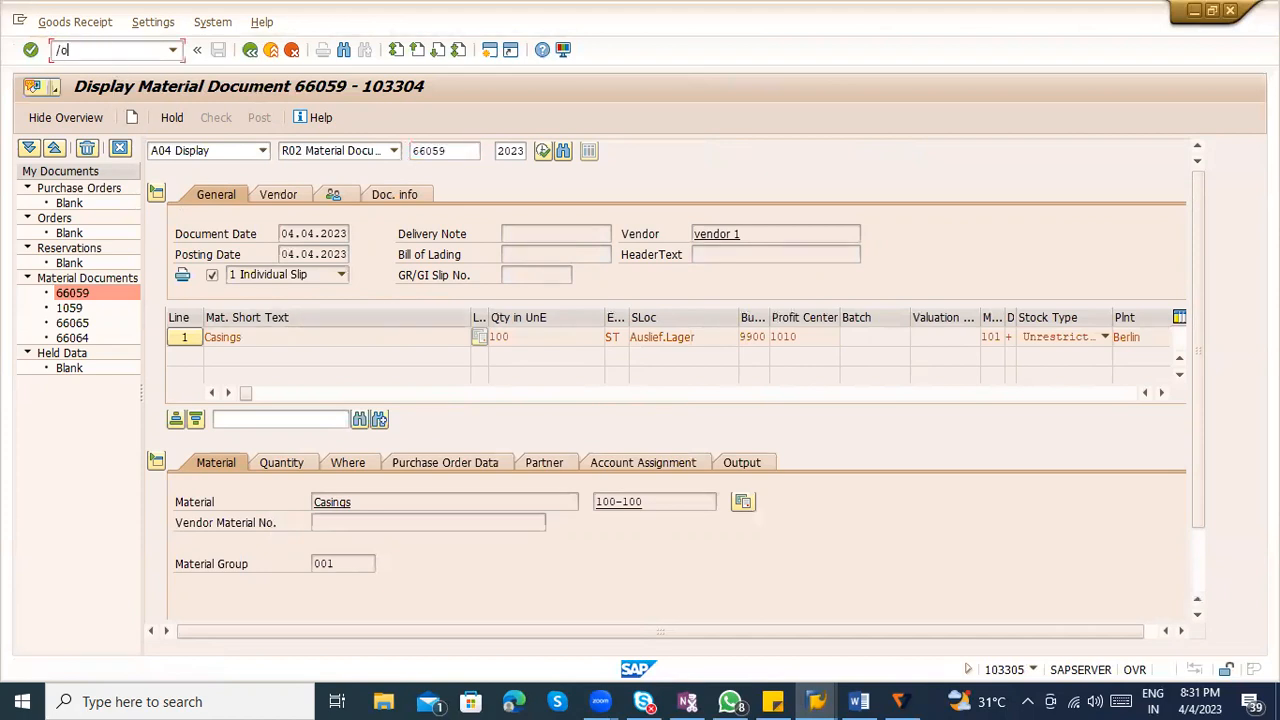
pyautogui.press('Return')
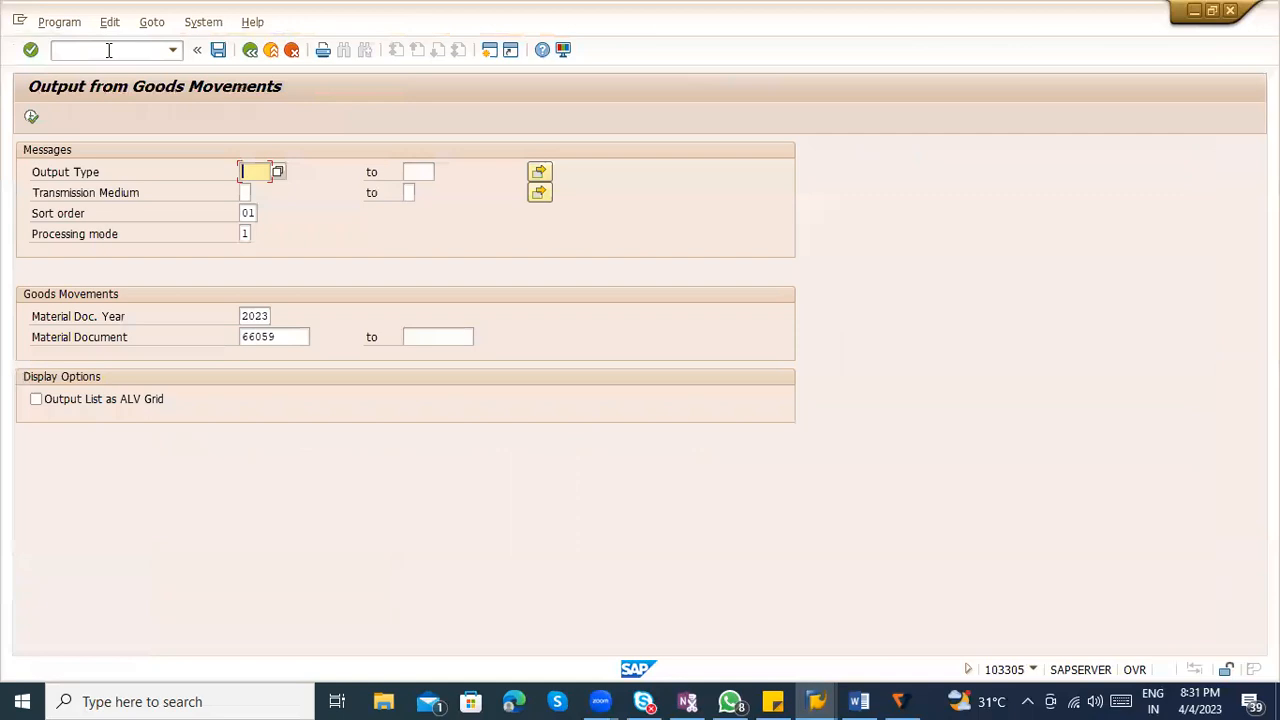
pyautogui.click(31, 116)
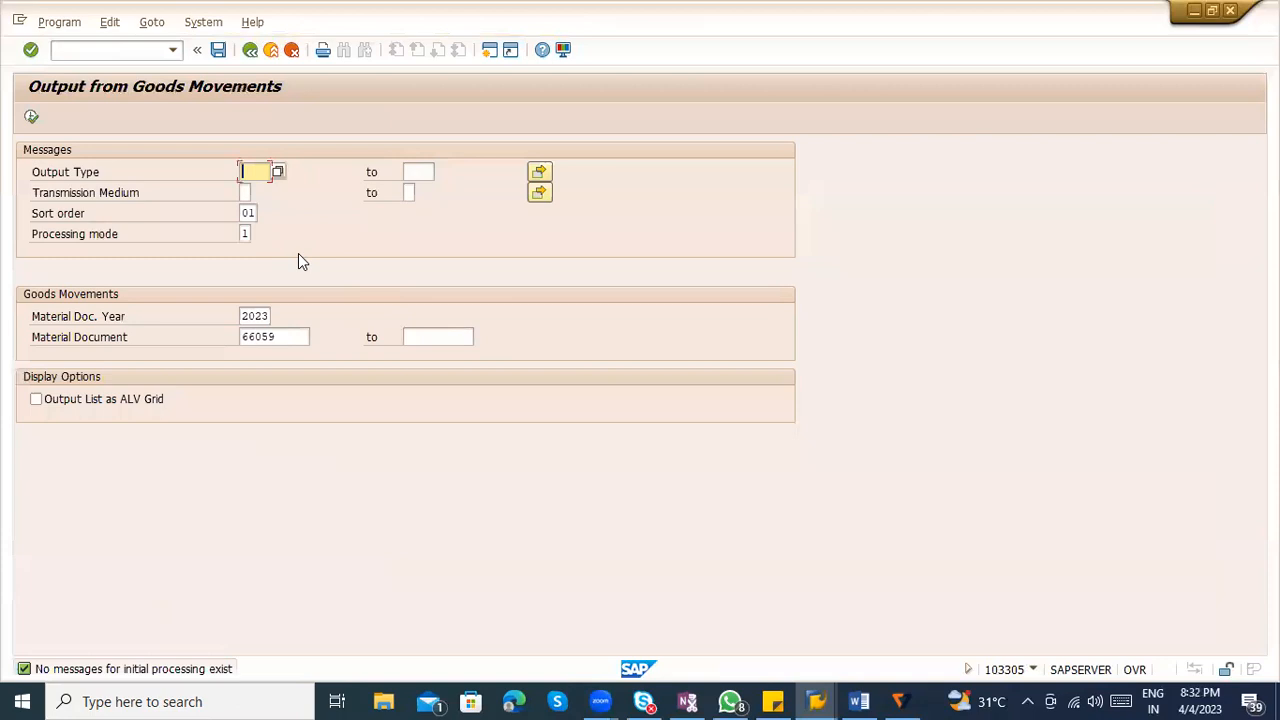
# Set the output selection's sort order to 01, Material document/Item/Output type
pyautogui.press('Tab')
pyautogui.press('Tab')
pyautogui.press('Tab')
pyautogui.press('Tab')
pyautogui.press('BackSpace')
pyautogui.click(265, 213)
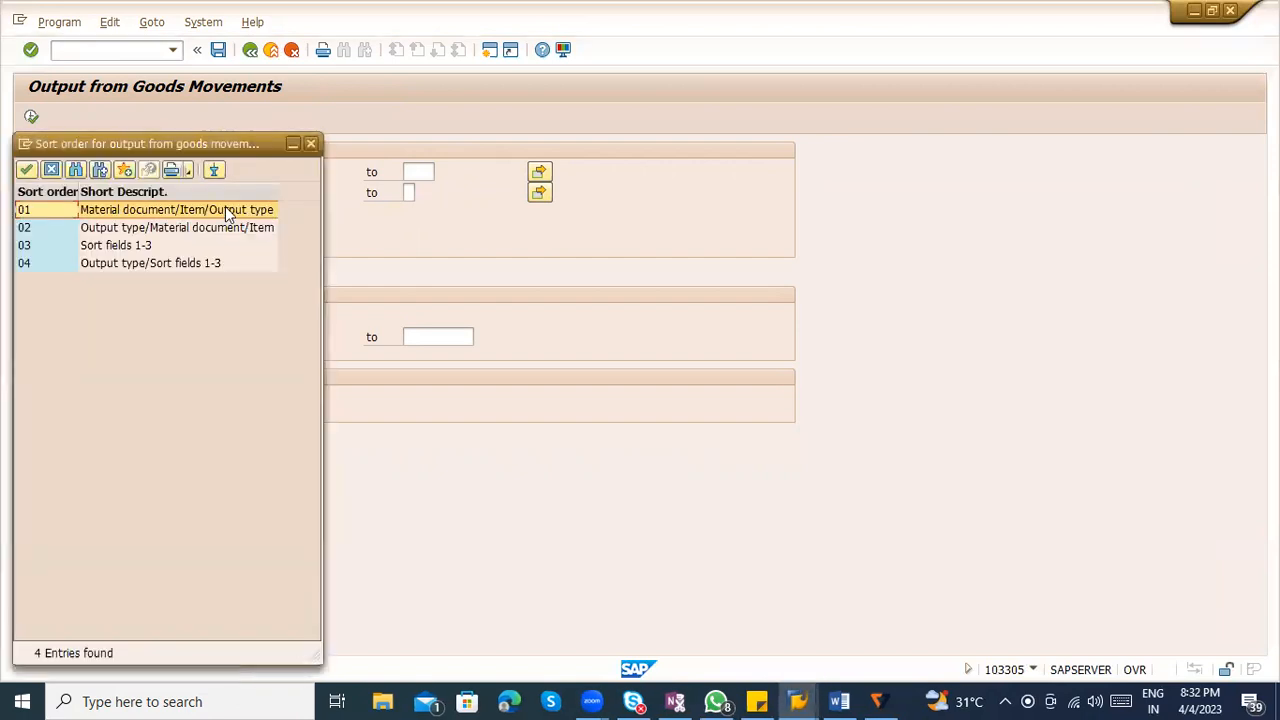
pyautogui.doubleClick(226, 212)
# Set the output type to WE03, GR Note Vers.3, and execute the output selection
pyautogui.click(251, 171)
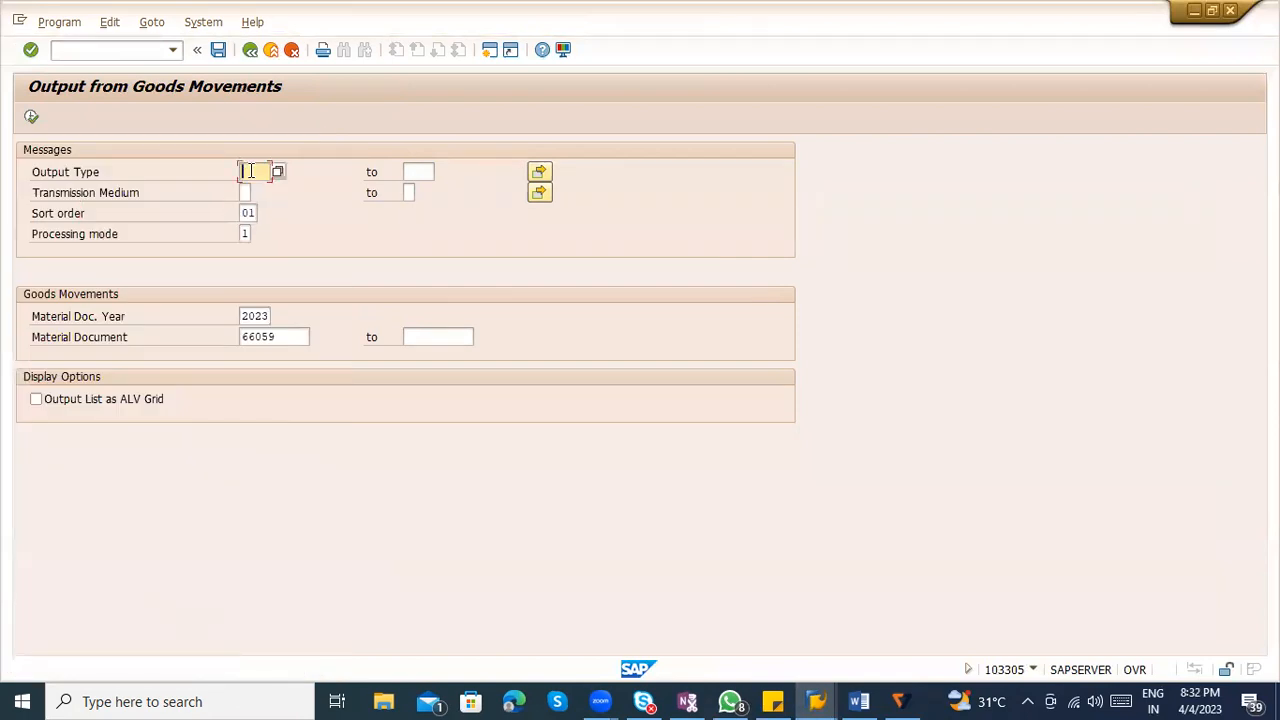
pyautogui.click(277, 173)
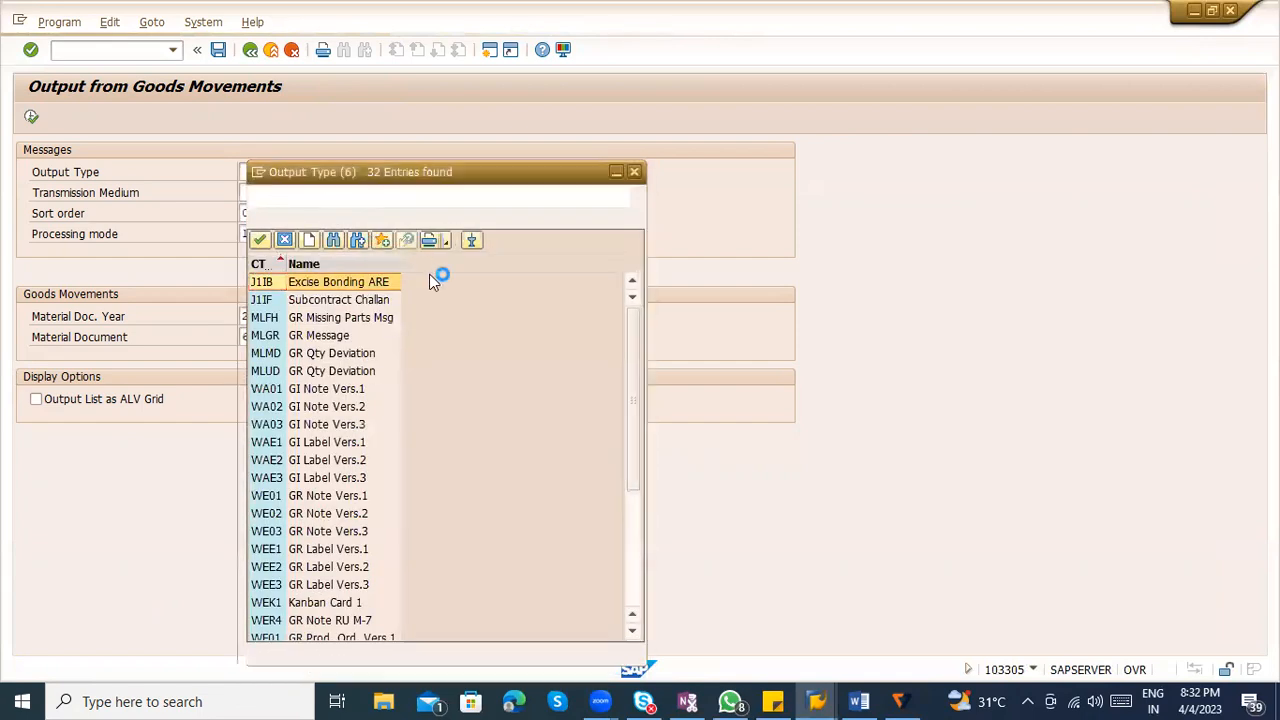
pyautogui.scroll(-1, 489, 332)
pyautogui.scroll(-2, 489, 338)
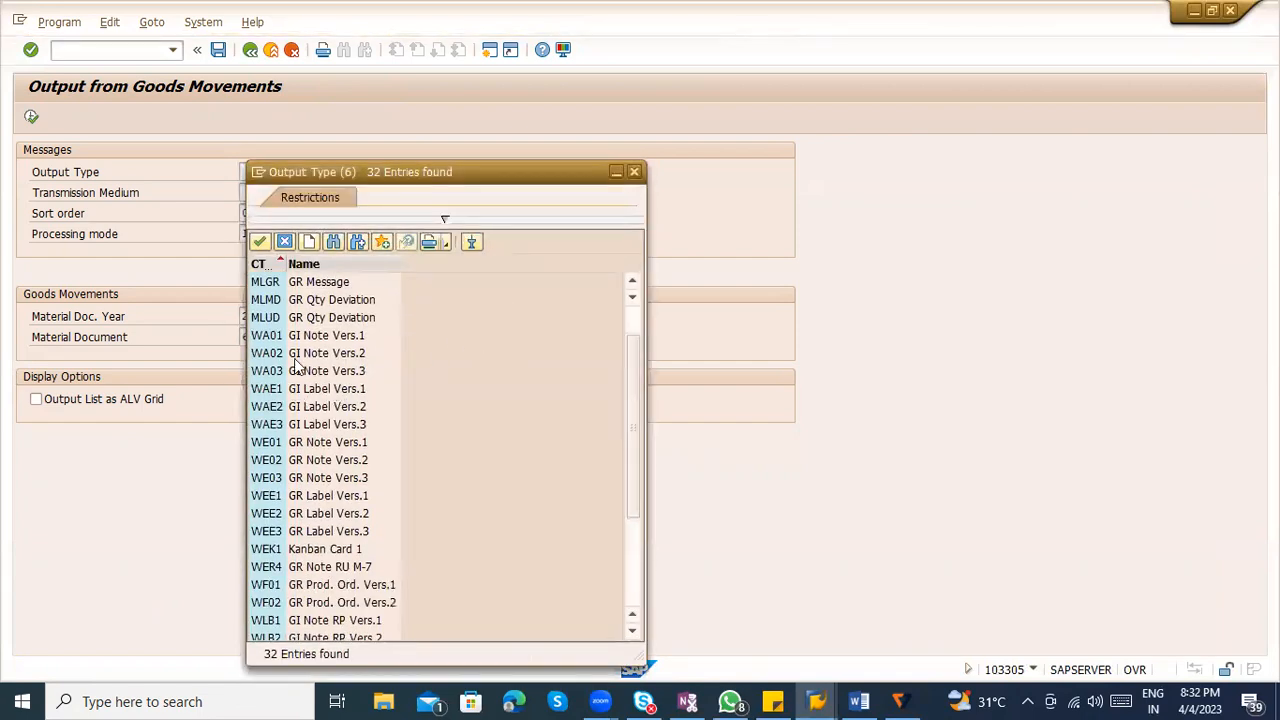
pyautogui.scroll(-3, 333, 400)
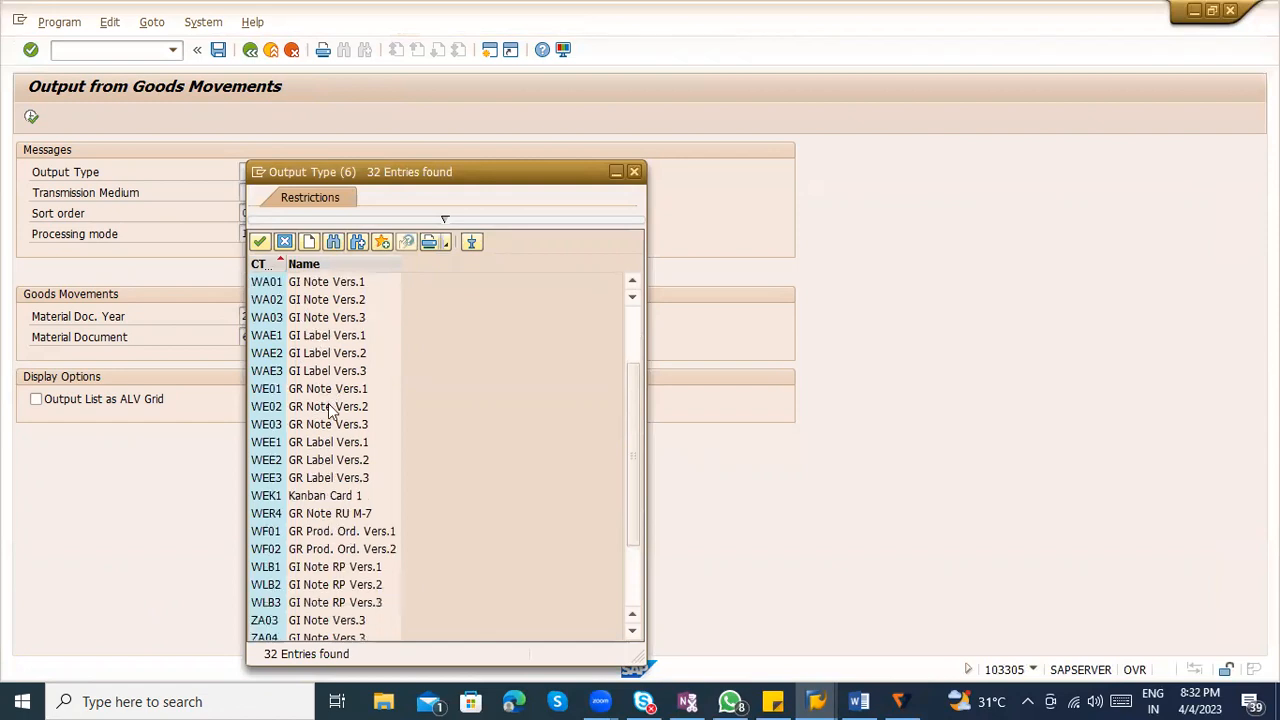
pyautogui.doubleClick(297, 430)
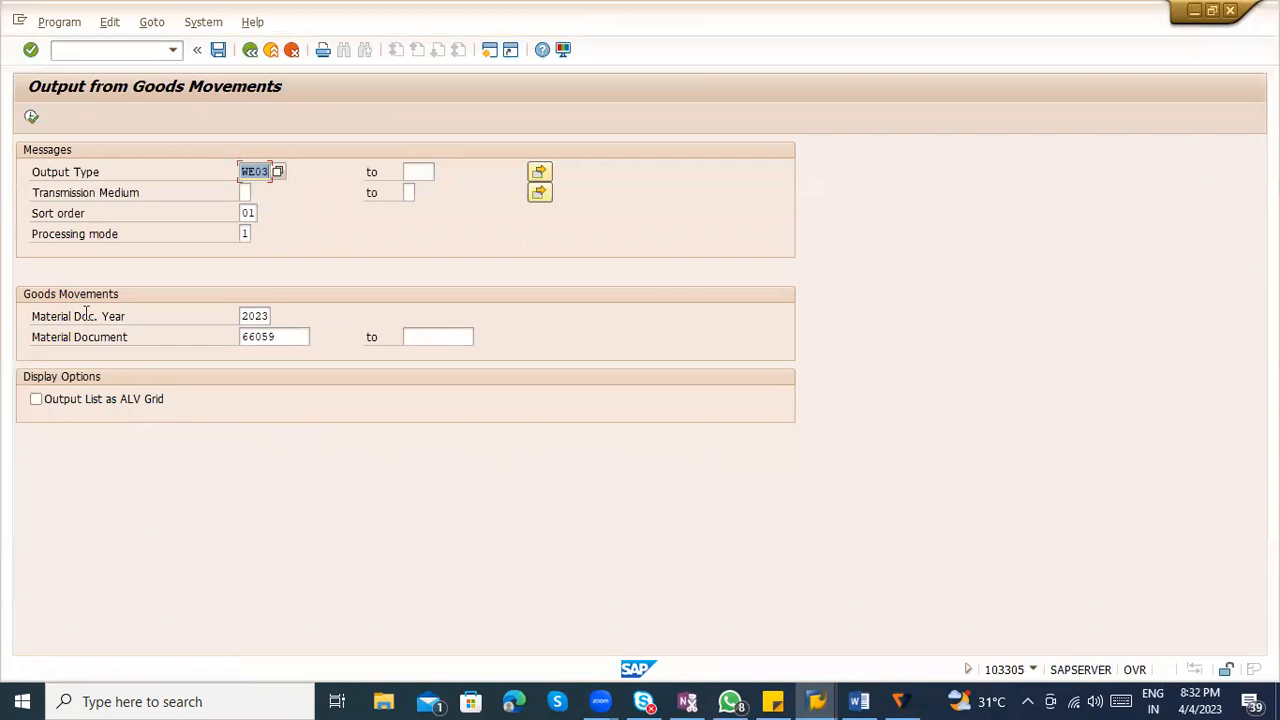
pyautogui.click(31, 118)
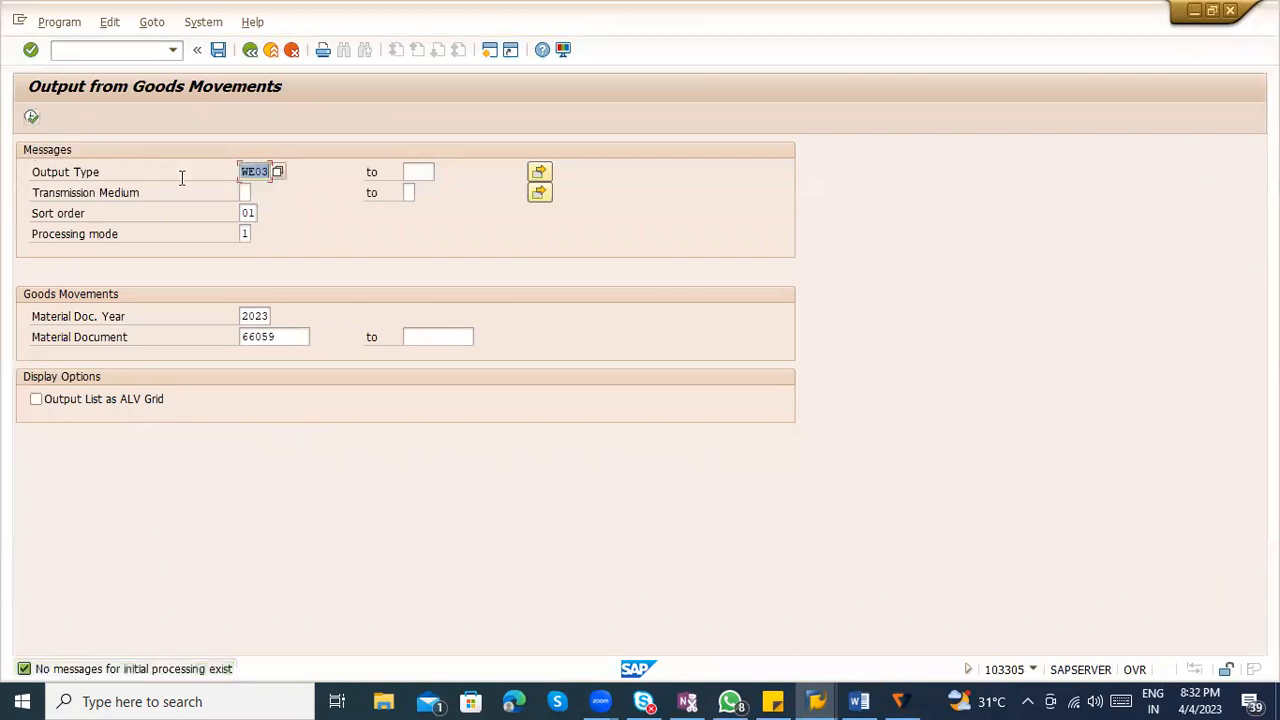
# Set the output selection's sort order to 03 and execute it again
pyautogui.press('Tab')
pyautogui.press('Tab')
pyautogui.press('Tab')
pyautogui.press('Tab')
pyautogui.write('03')
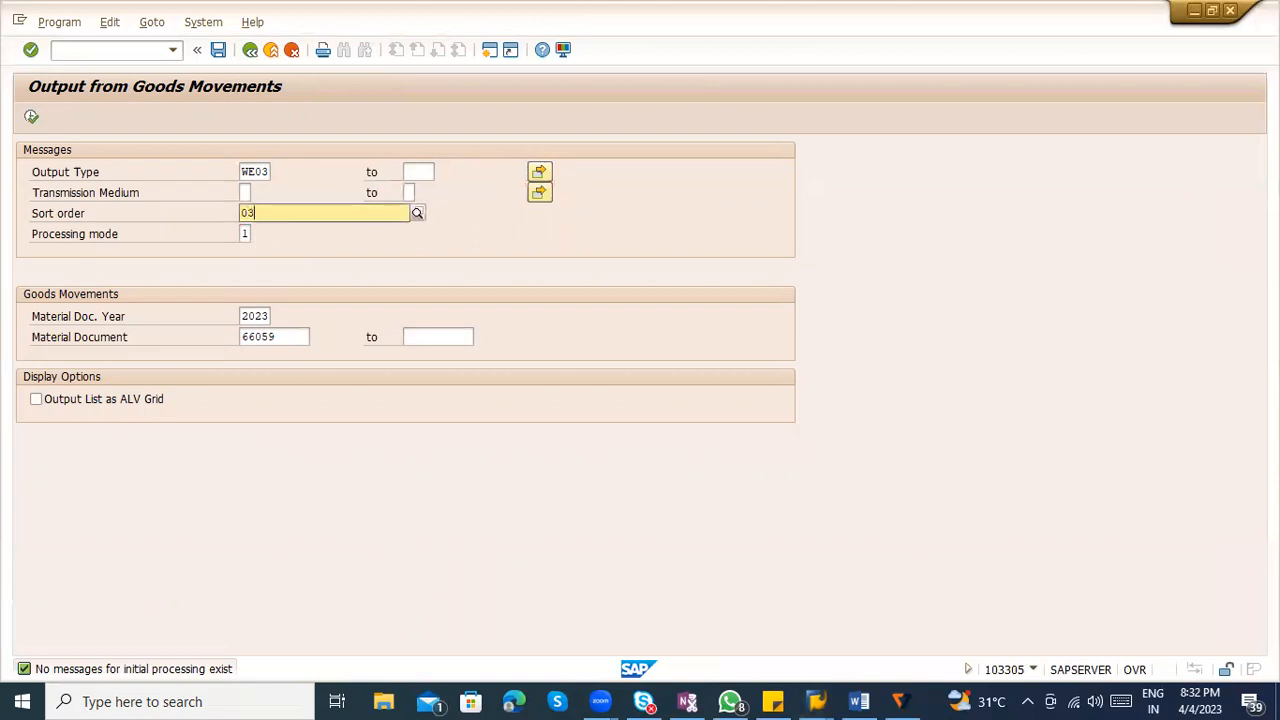
pyautogui.press('F4')
pyautogui.click(272, 243)
pyautogui.press('F8')
# Clear the material document number and set the processing mode to 2, Repeat processing
pyautogui.click(283, 338)
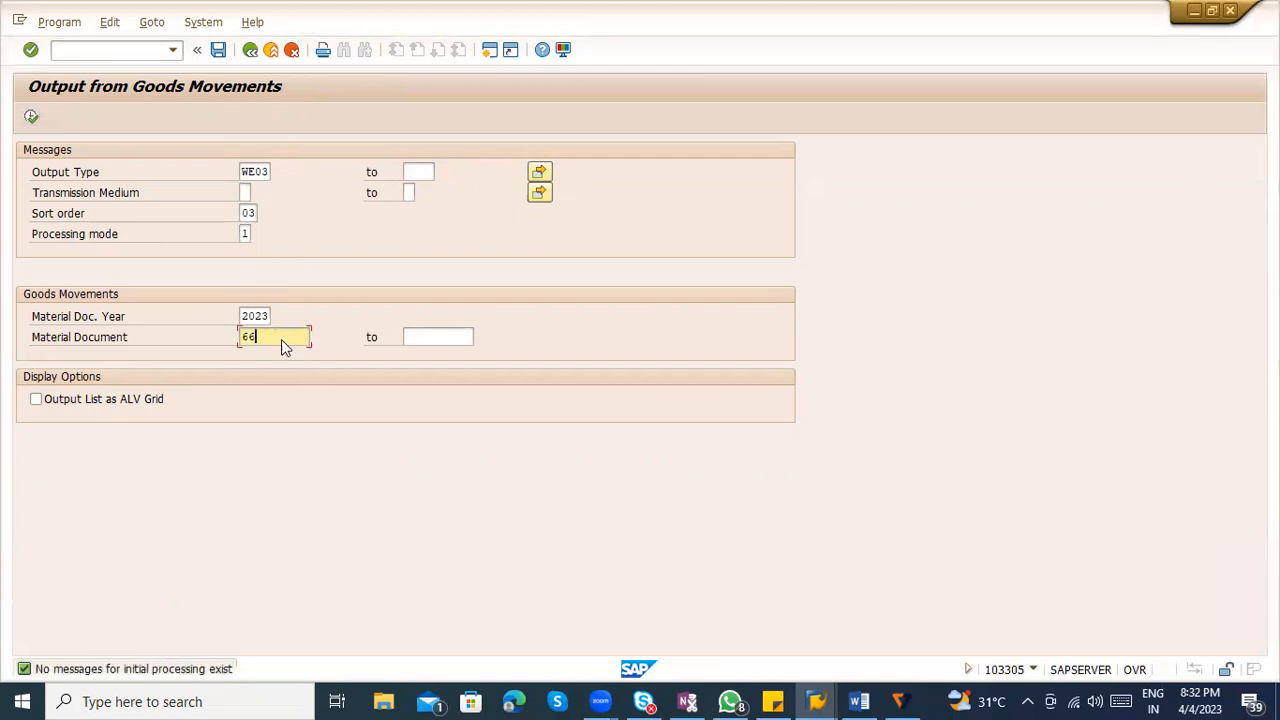
pyautogui.click(244, 232)
pyautogui.click(259, 235)
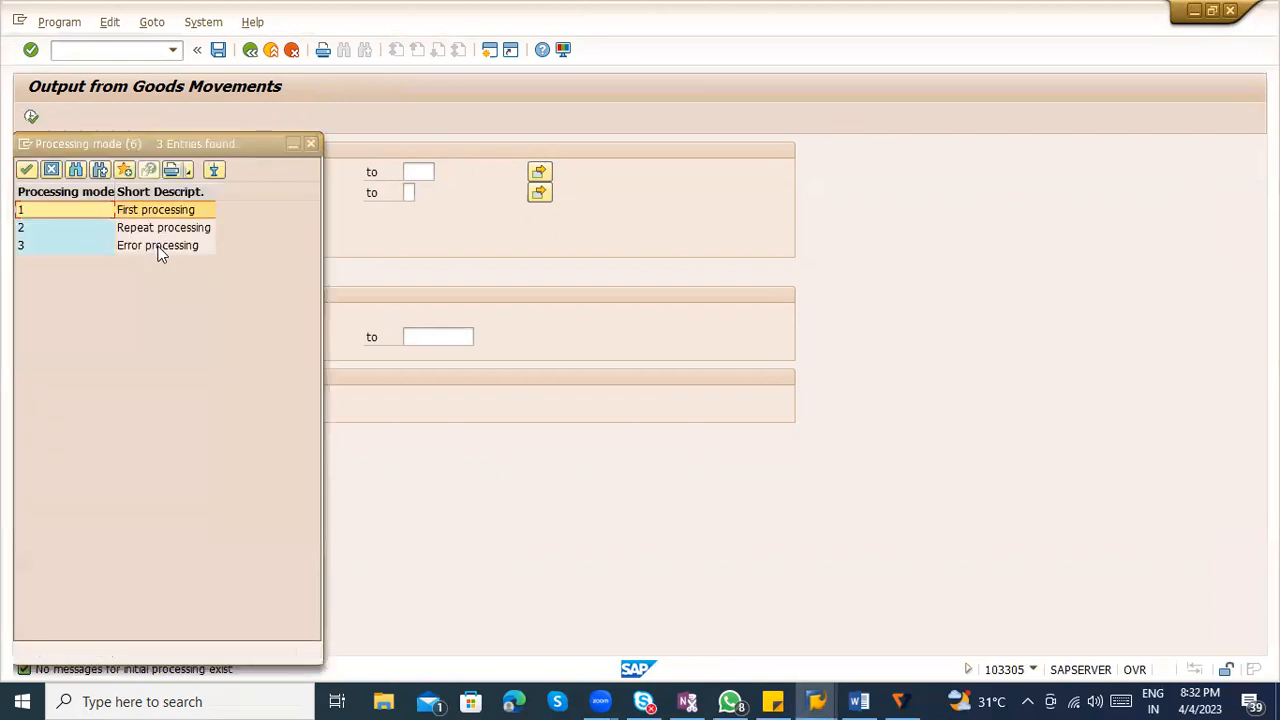
pyautogui.doubleClick(162, 228)
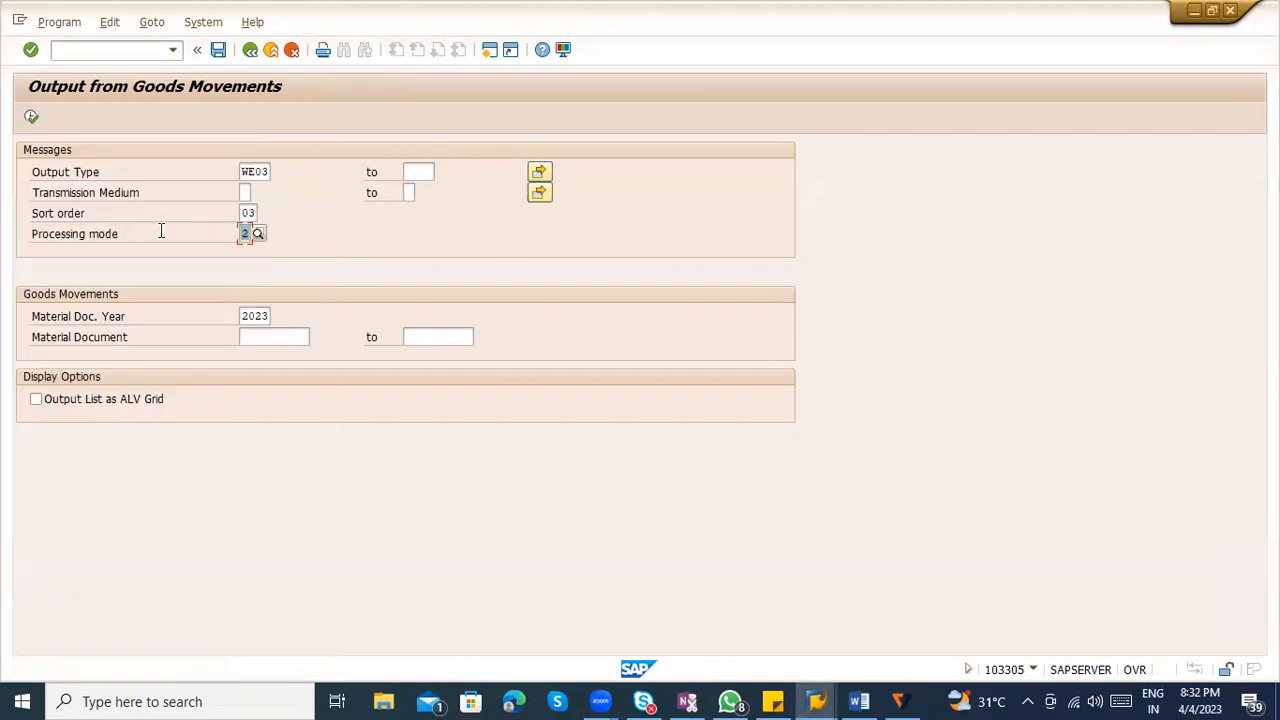
# Execute the output selection for repeat processing, set the sort order to 01 and execute it again
pyautogui.click(31, 117)
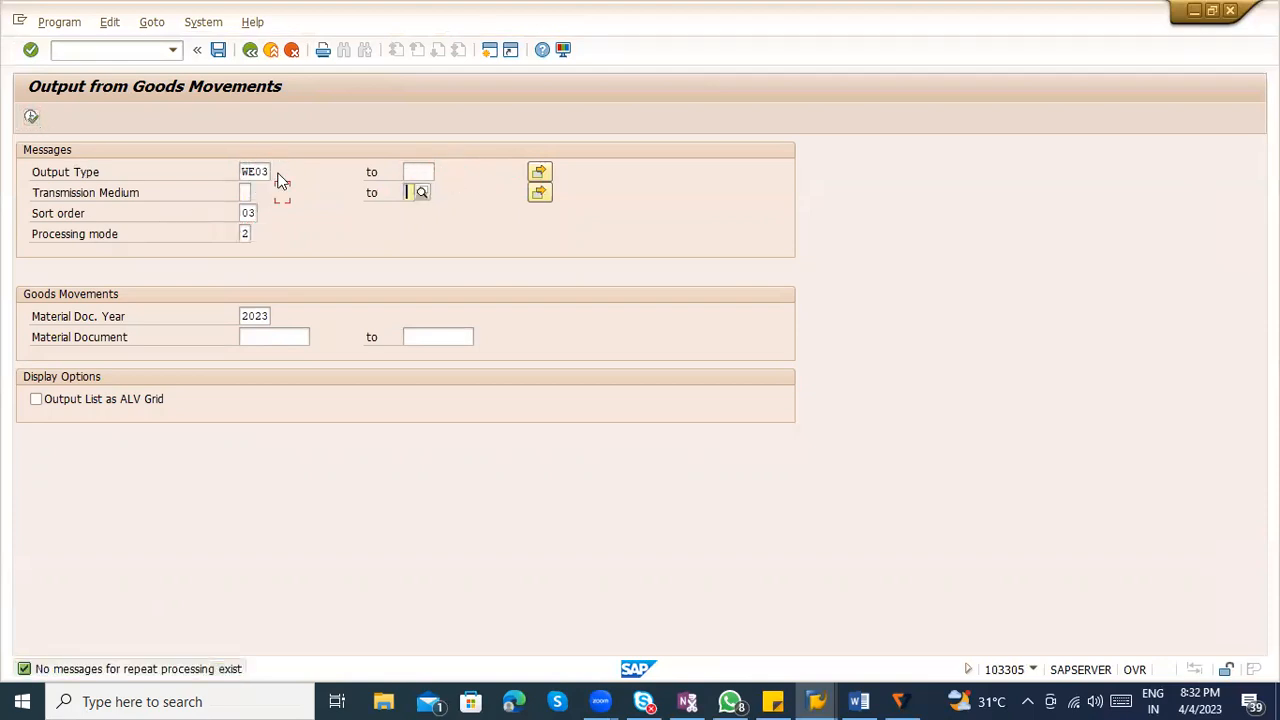
pyautogui.press('Tab')
pyautogui.write('01')
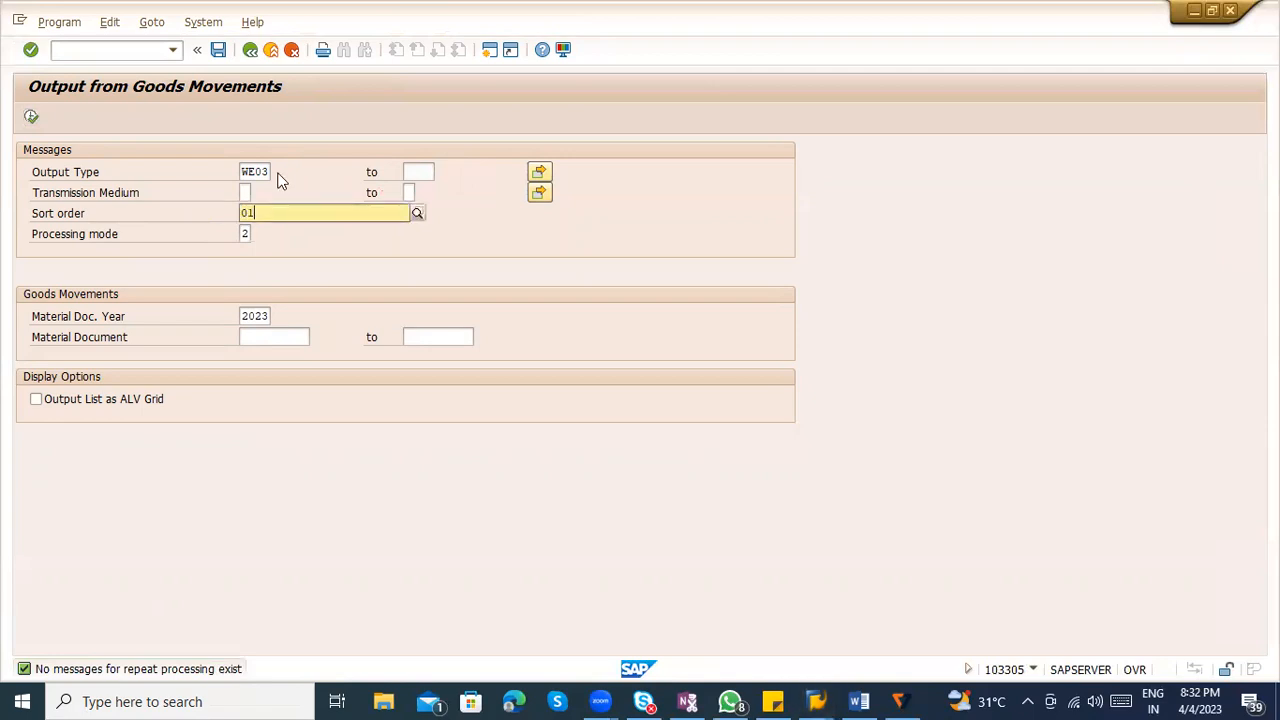
pyautogui.click(283, 246)
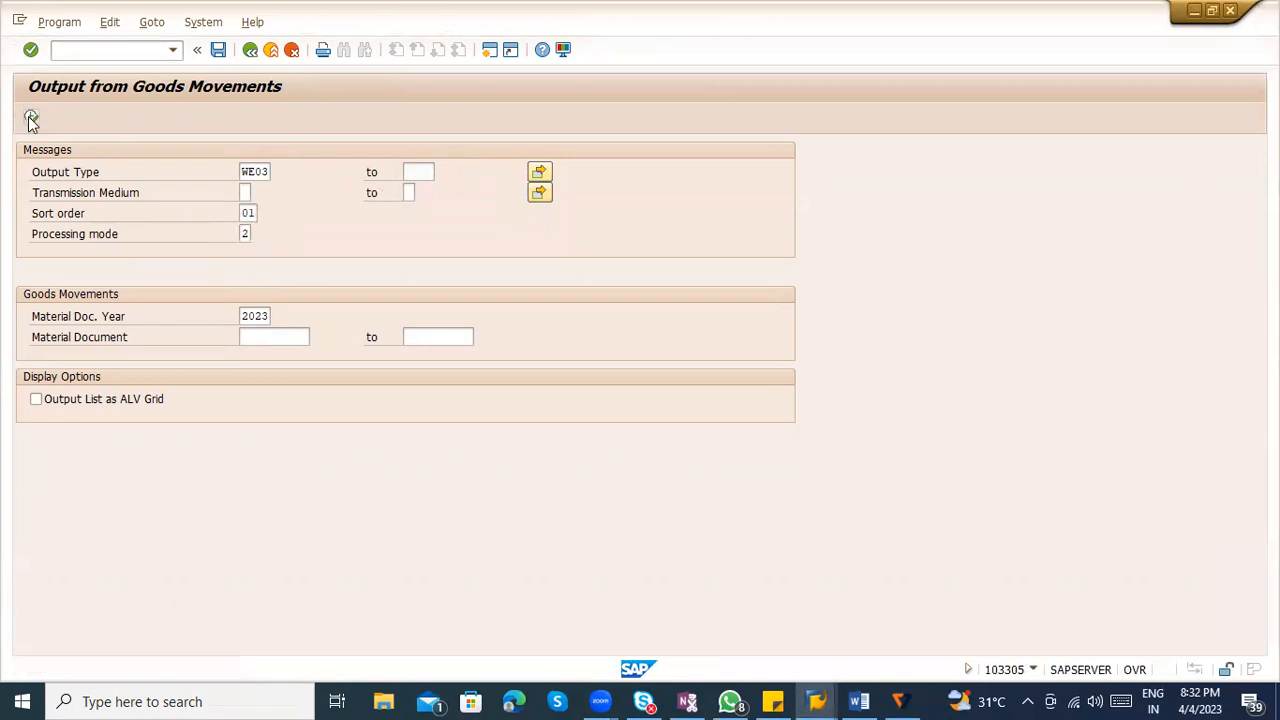
pyautogui.click(31, 118)
# Execute the output selection for material document year 2022 and again for 2021
pyautogui.click(264, 316)
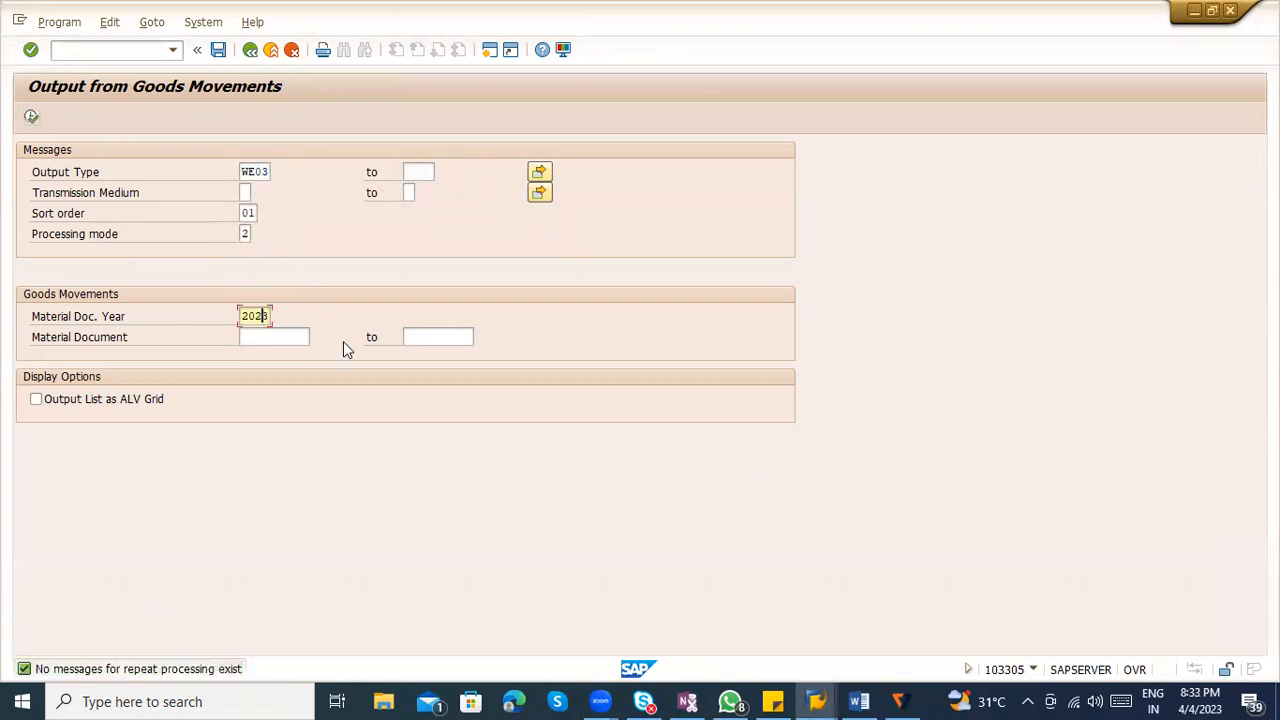
pyautogui.write('2')
pyautogui.click(31, 118)
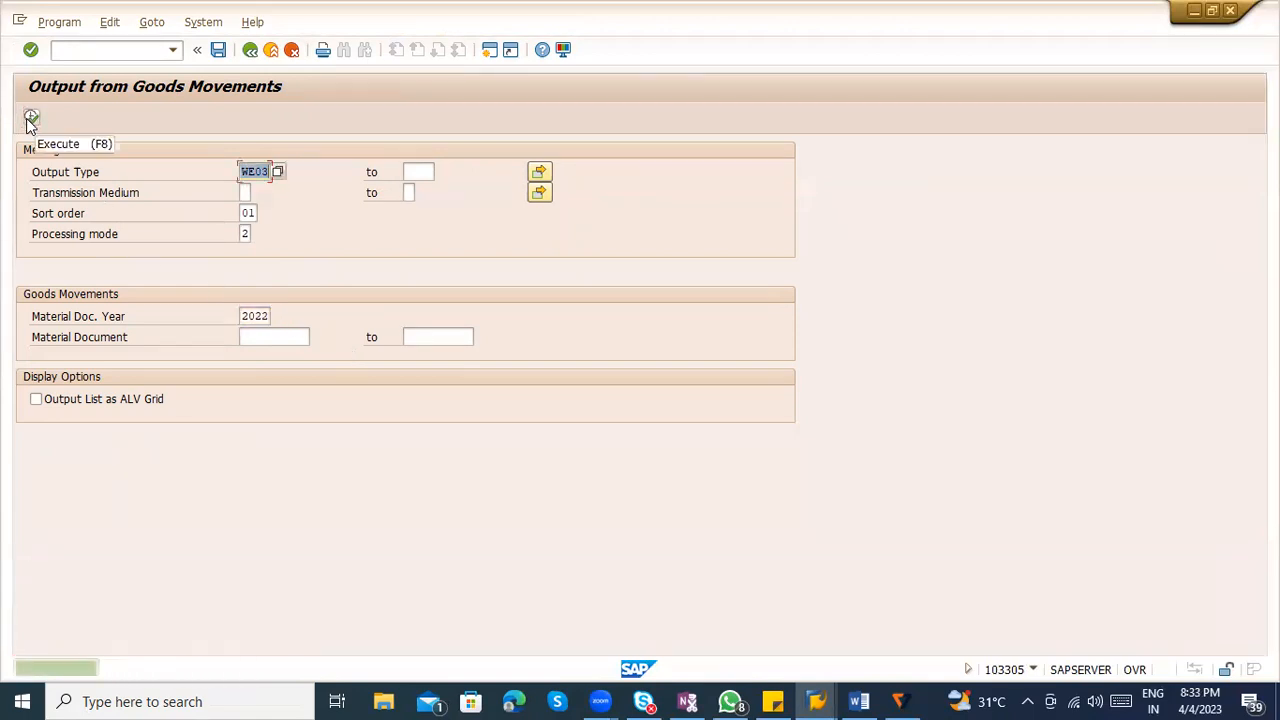
pyautogui.click(264, 320)
pyautogui.write('1')
pyautogui.click(31, 116)
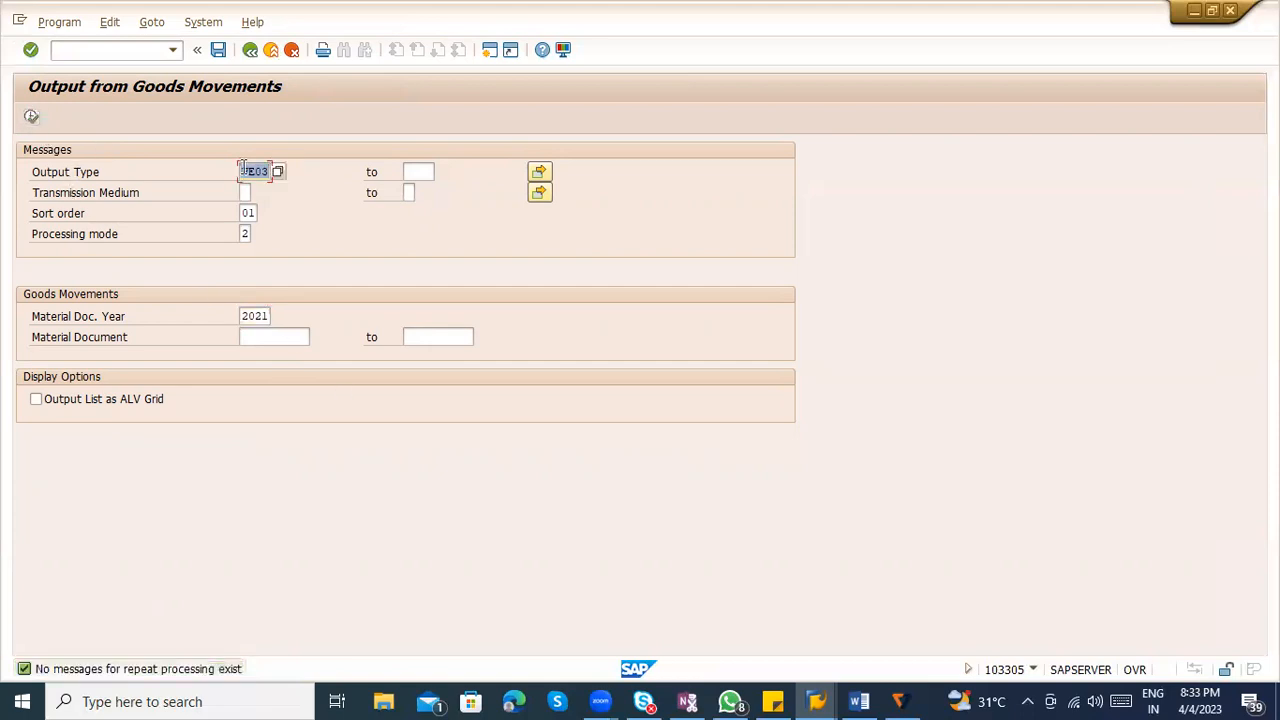
# Execute the output selection with output type WE01 and again with WE03
pyautogui.write('1')
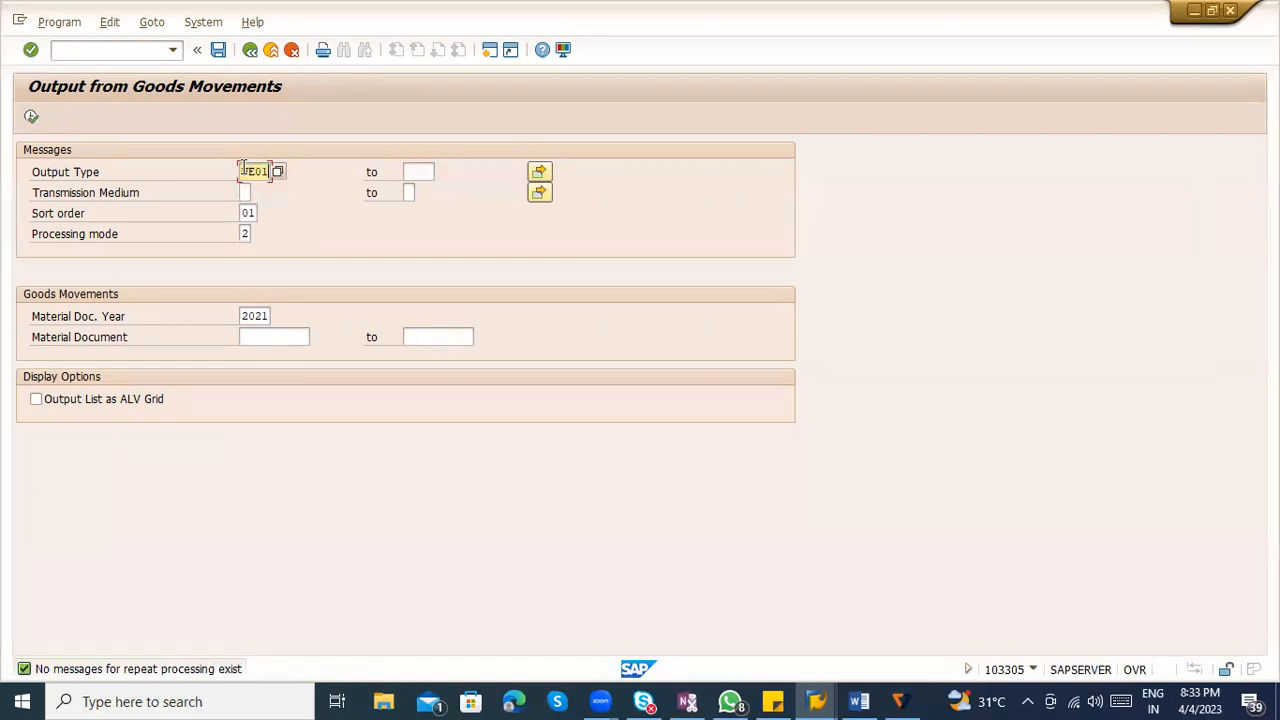
pyautogui.click(31, 116)
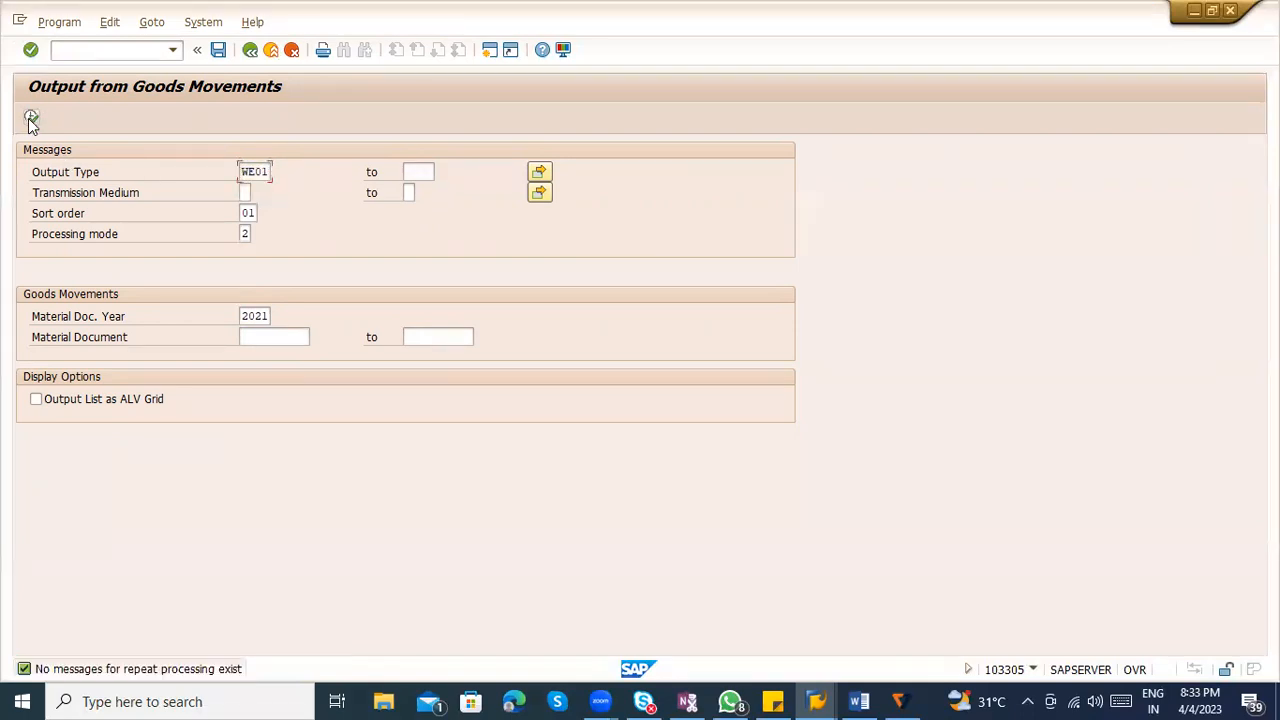
pyautogui.click(263, 316)
pyautogui.click(249, 213)
pyautogui.click(250, 236)
pyautogui.click(250, 213)
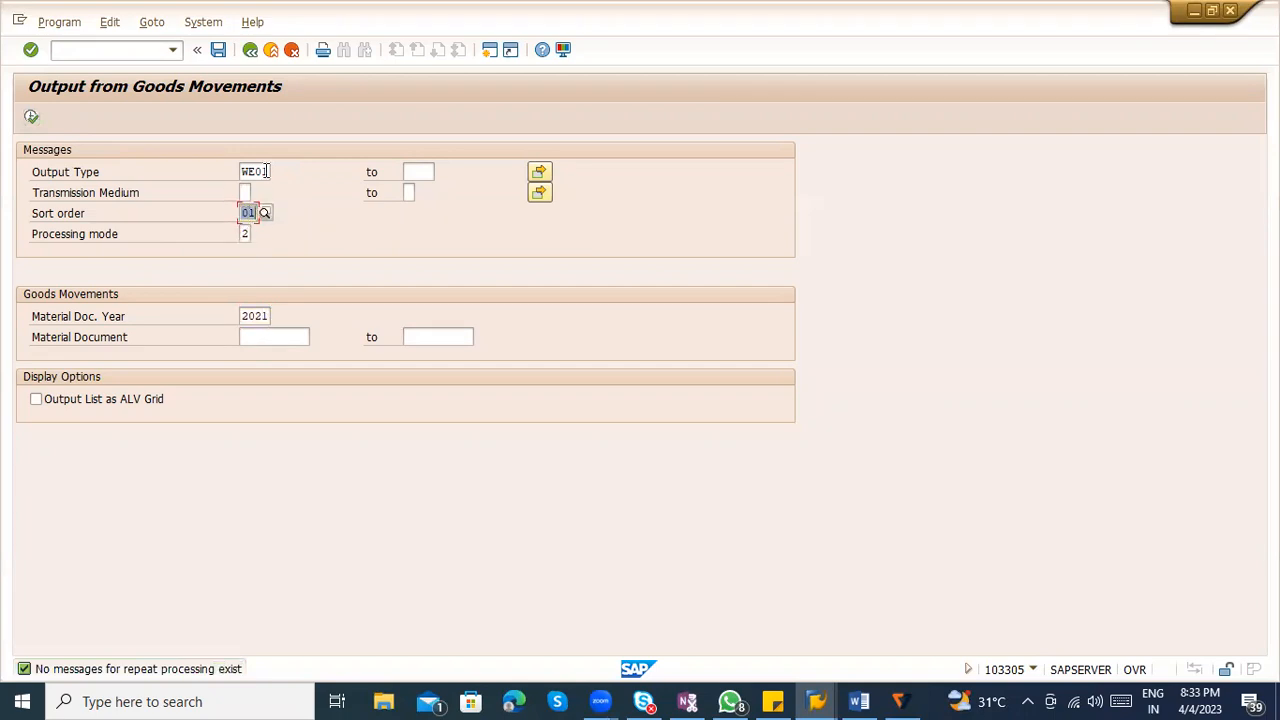
pyautogui.click(264, 172)
pyautogui.click(33, 118)
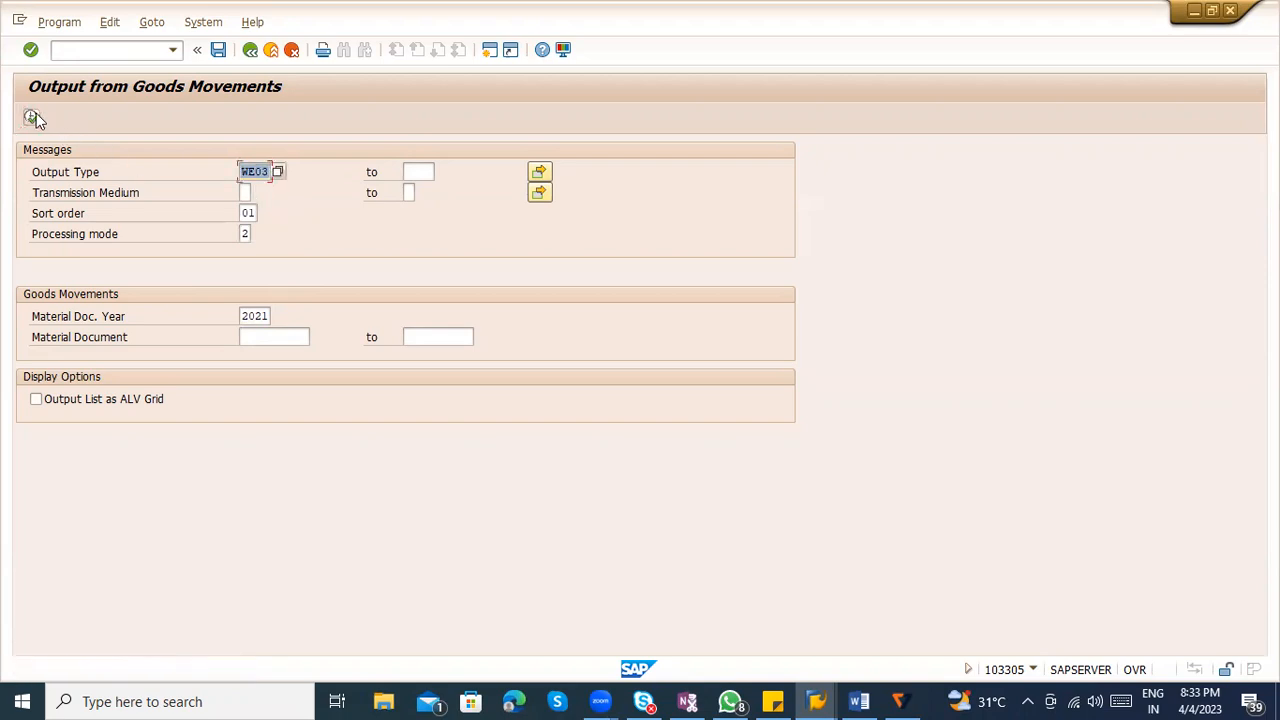
# Leave the goods movement output selection and open transaction NACE, Conditions for Output Control
pyautogui.click(266, 58)
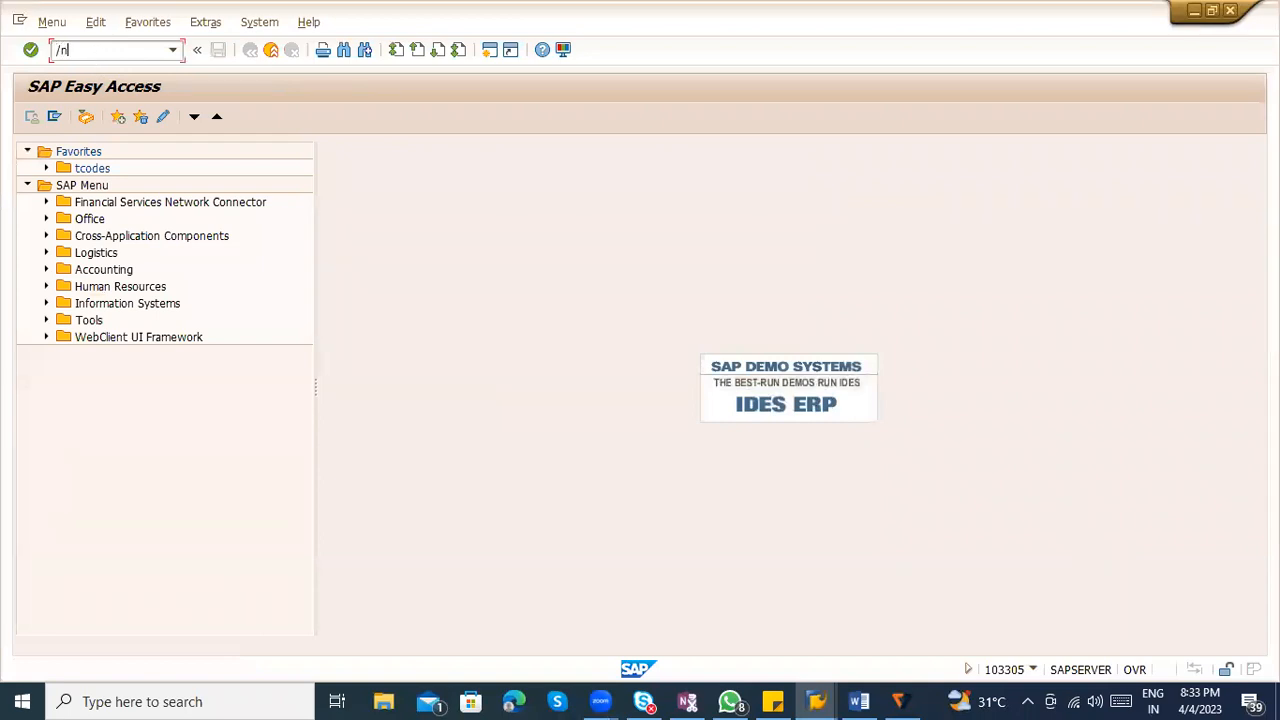
pyautogui.write('ce')
pyautogui.press('Return')
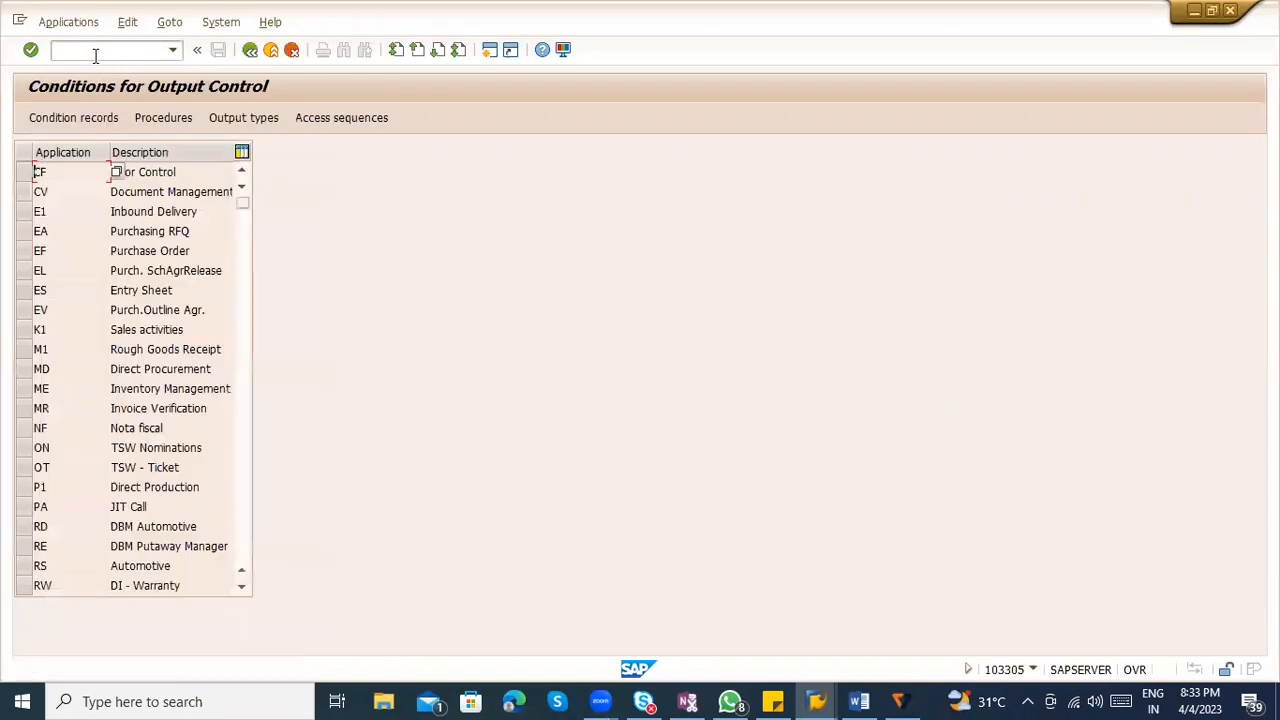
# Open the goods movement output transaction MB90 and try to open transaction MB91
pyautogui.click(95, 55)
pyautogui.write('/nmb90')
pyautogui.press('Return')
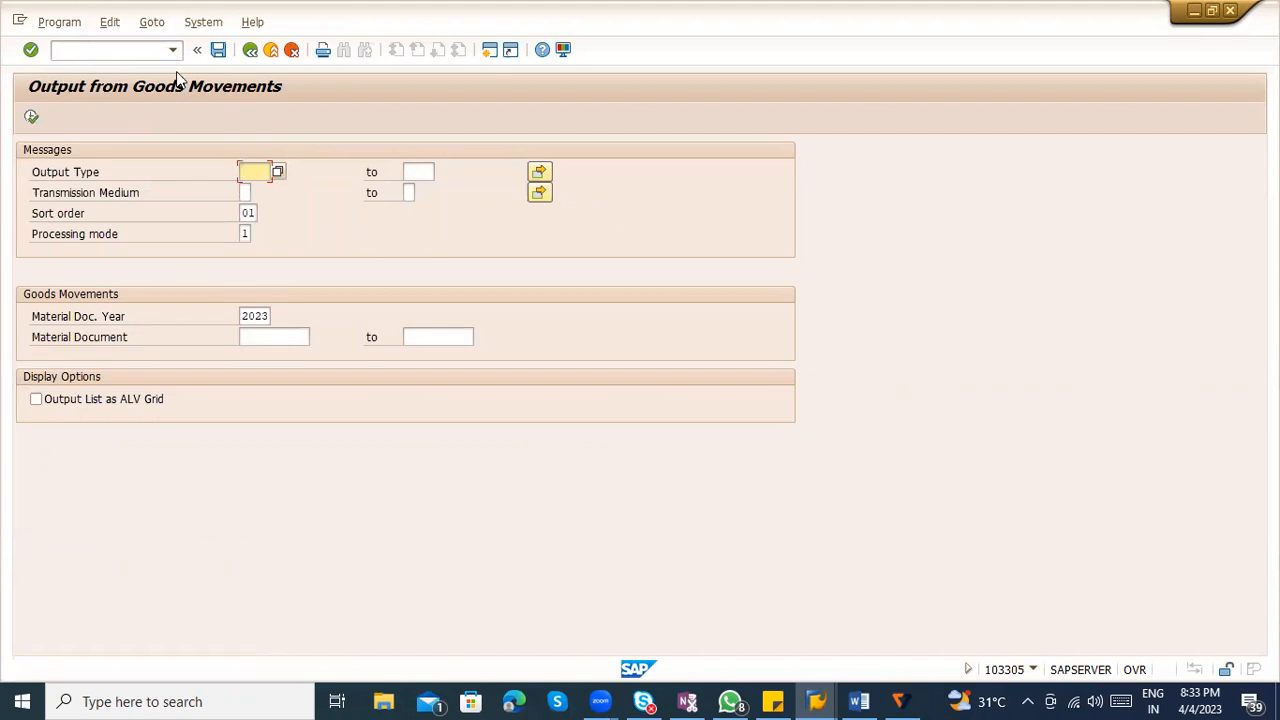
pyautogui.click(131, 52)
pyautogui.write('/nmb91')
pyautogui.press('Return')
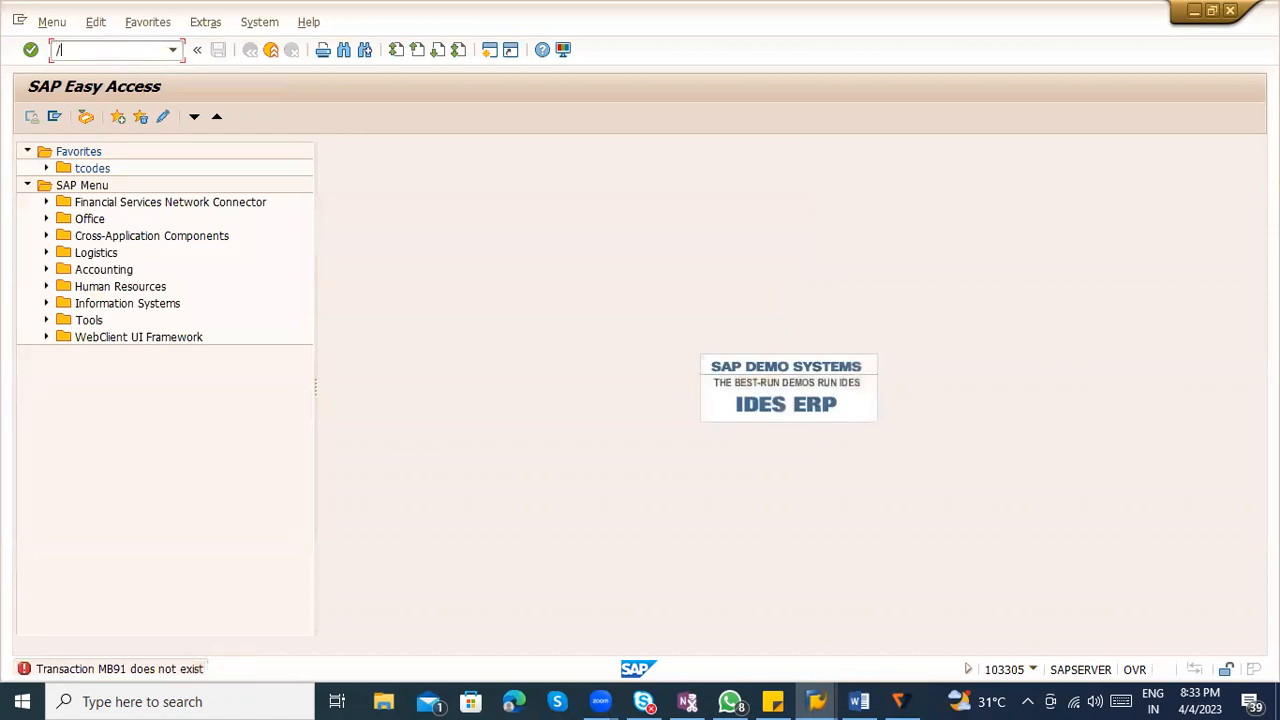
# Display the purchase order in transaction ME23N and show the Purchase Order History of the Casings item
pyautogui.write('/nme23n')
pyautogui.press('Return')
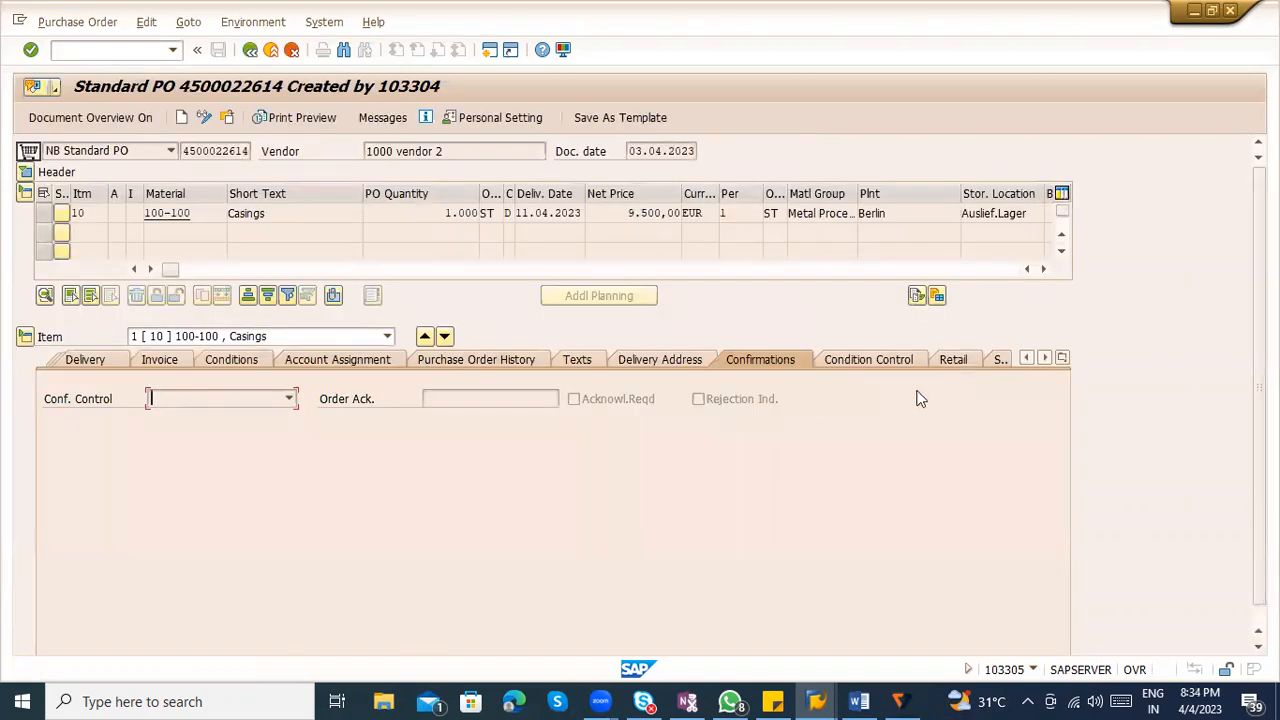
pyautogui.click(1063, 359)
pyautogui.click(1094, 523)
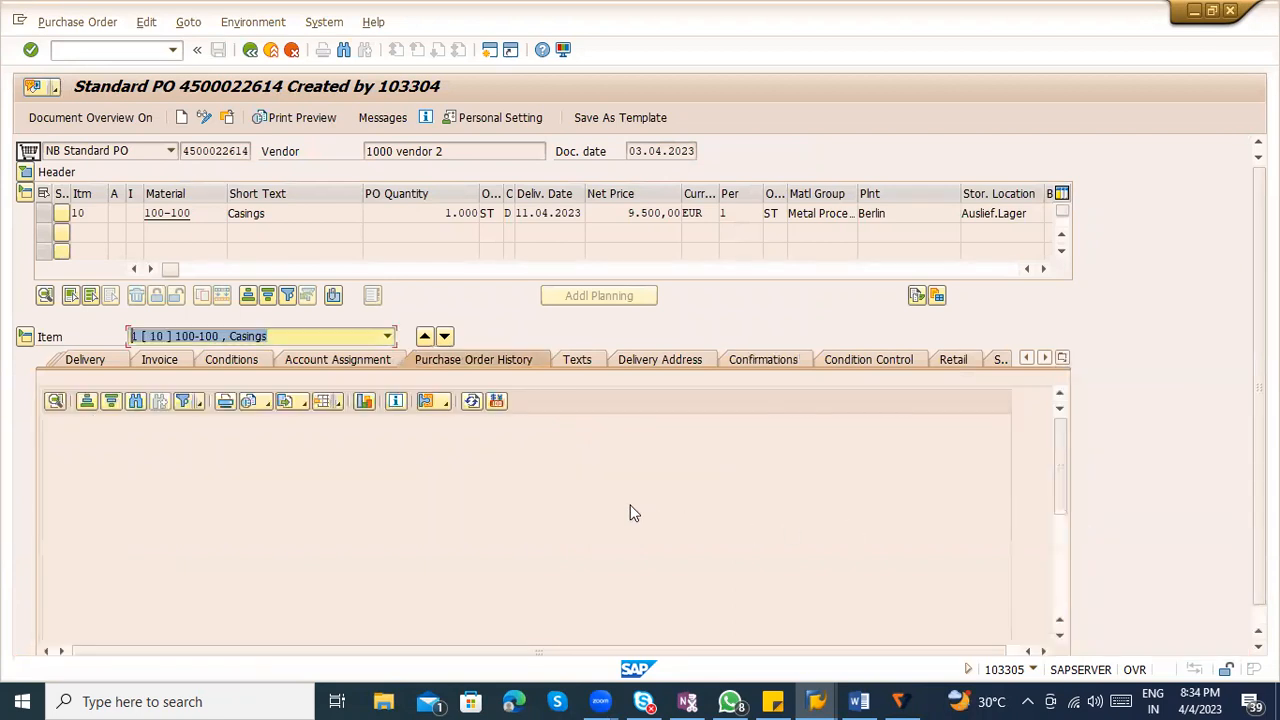
# Compare the delivery cost quantities of the delivery costs and goods receipt rows in the purchase order history
pyautogui.click(465, 441)
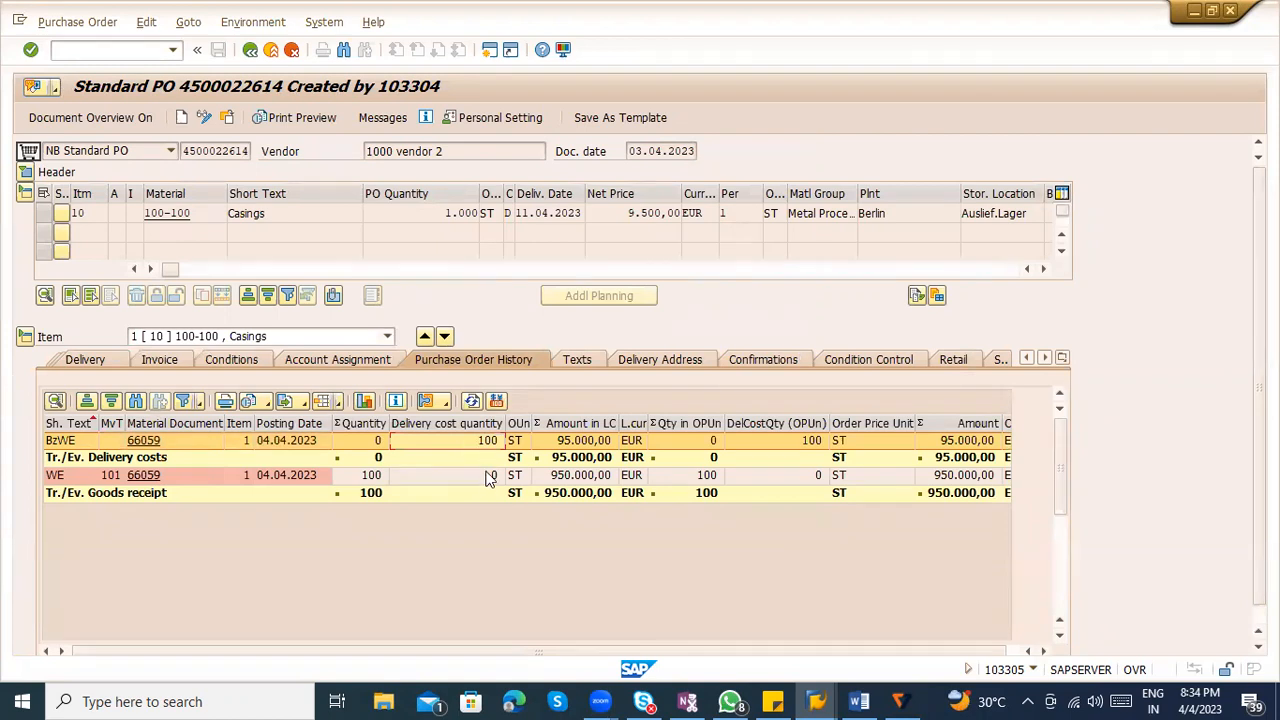
pyautogui.click(492, 476)
pyautogui.click(495, 460)
pyautogui.click(491, 478)
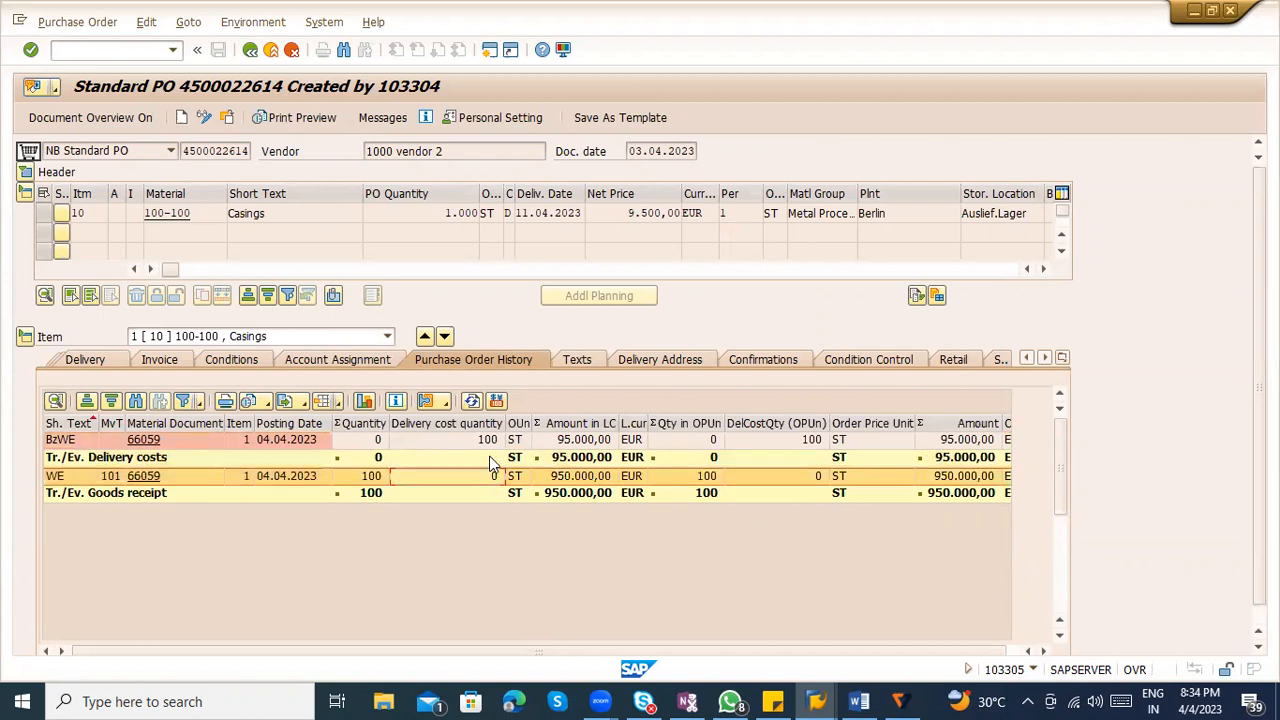
pyautogui.click(490, 441)
# Open the material document of the goods receipt row and display its accounting document from the document information
pyautogui.click(137, 476)
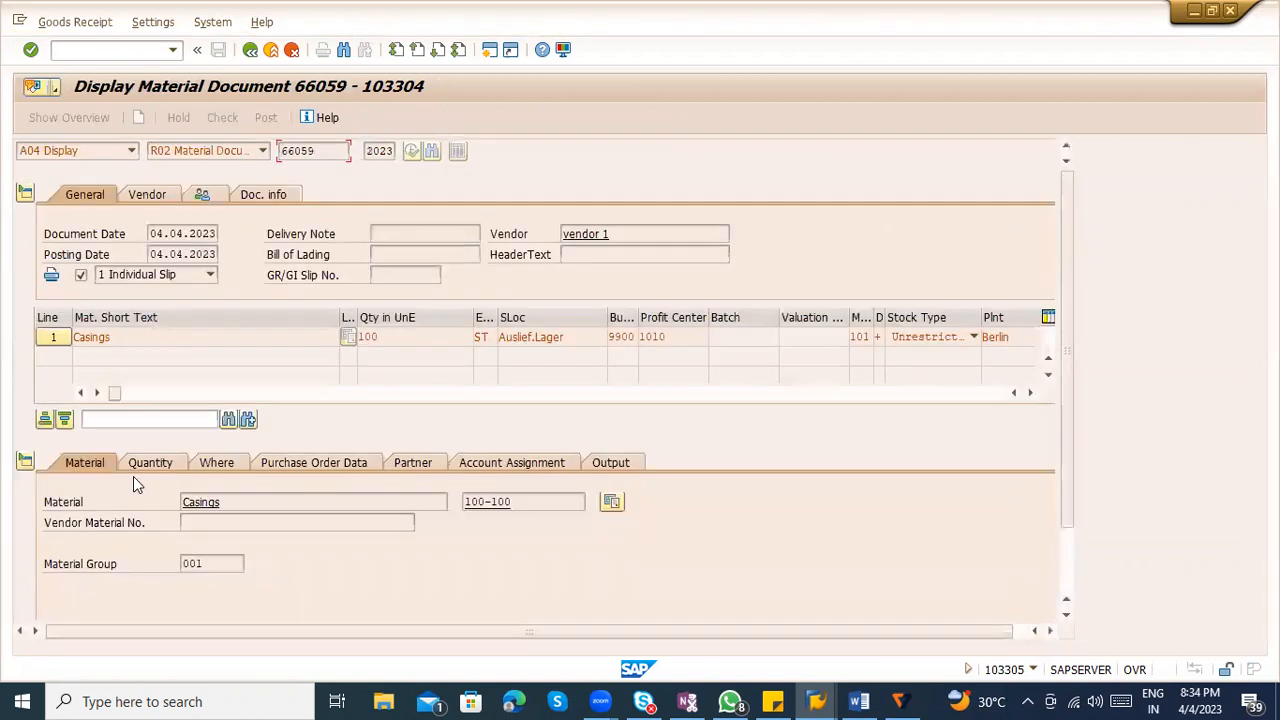
pyautogui.click(280, 194)
pyautogui.click(591, 244)
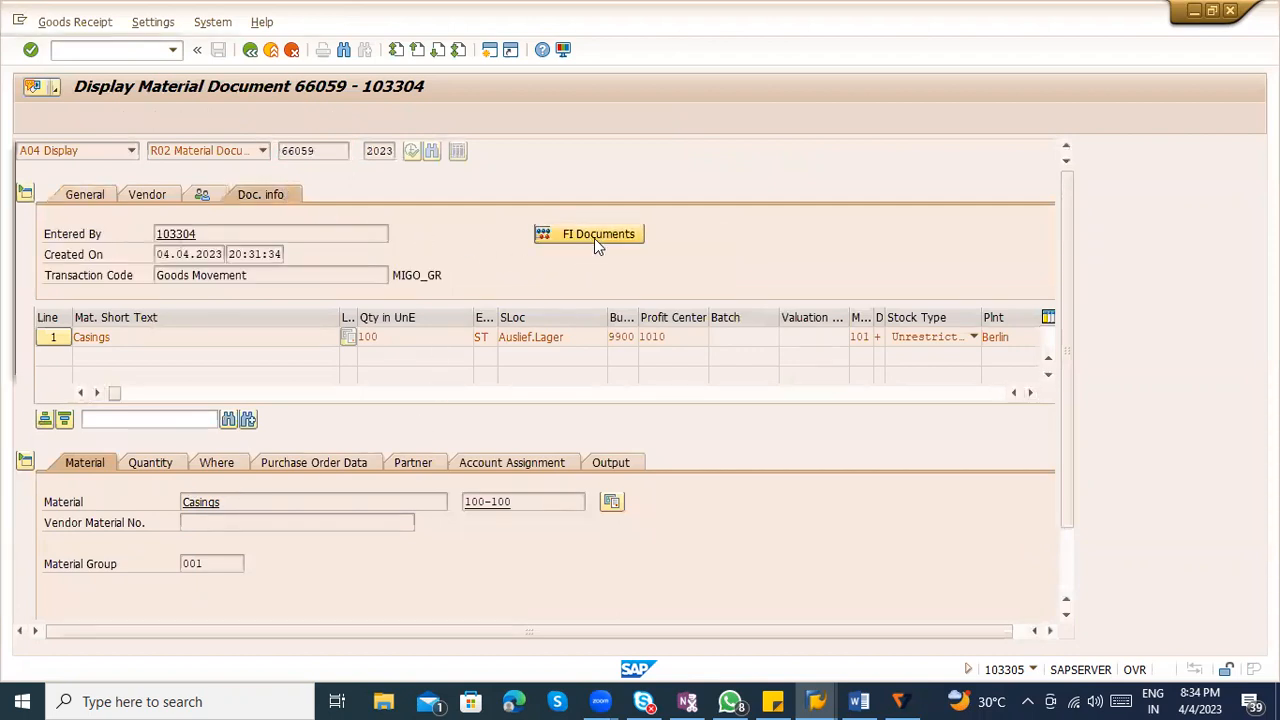
pyautogui.doubleClick(163, 229)
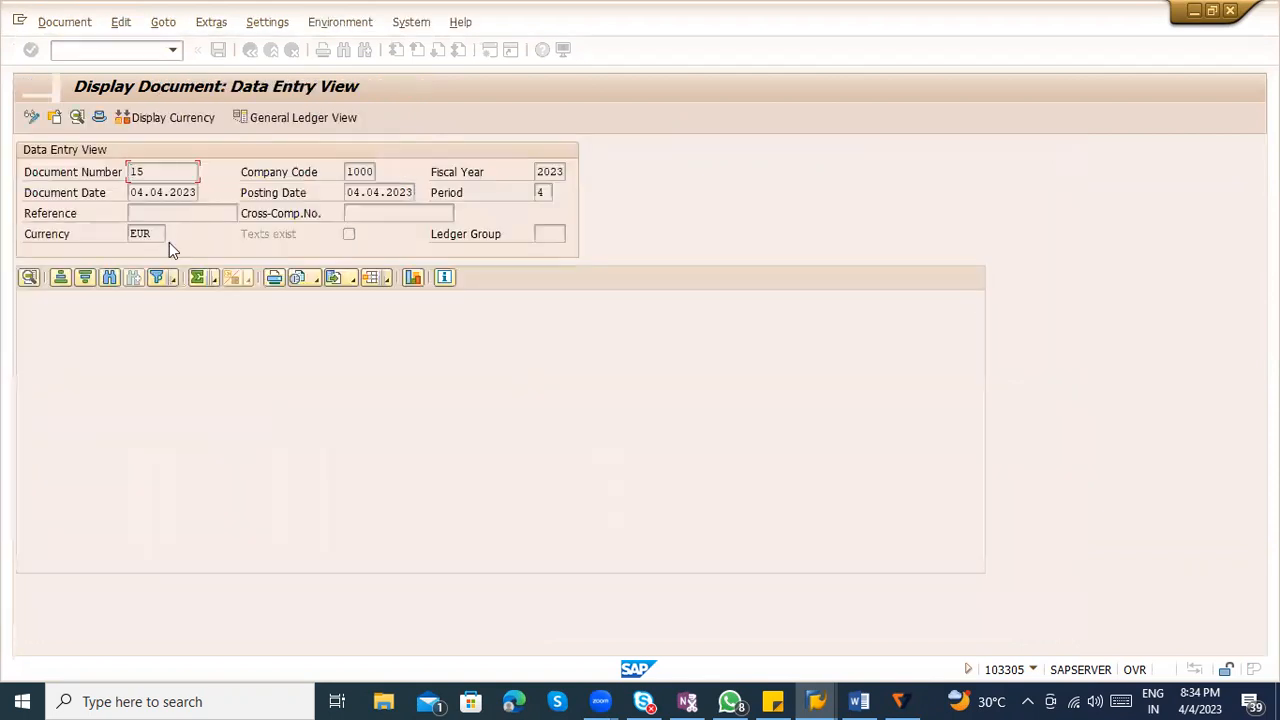
# Examine the freight provision and price difference lines, widening the transaction key column to show its full entries
pyautogui.click(238, 370)
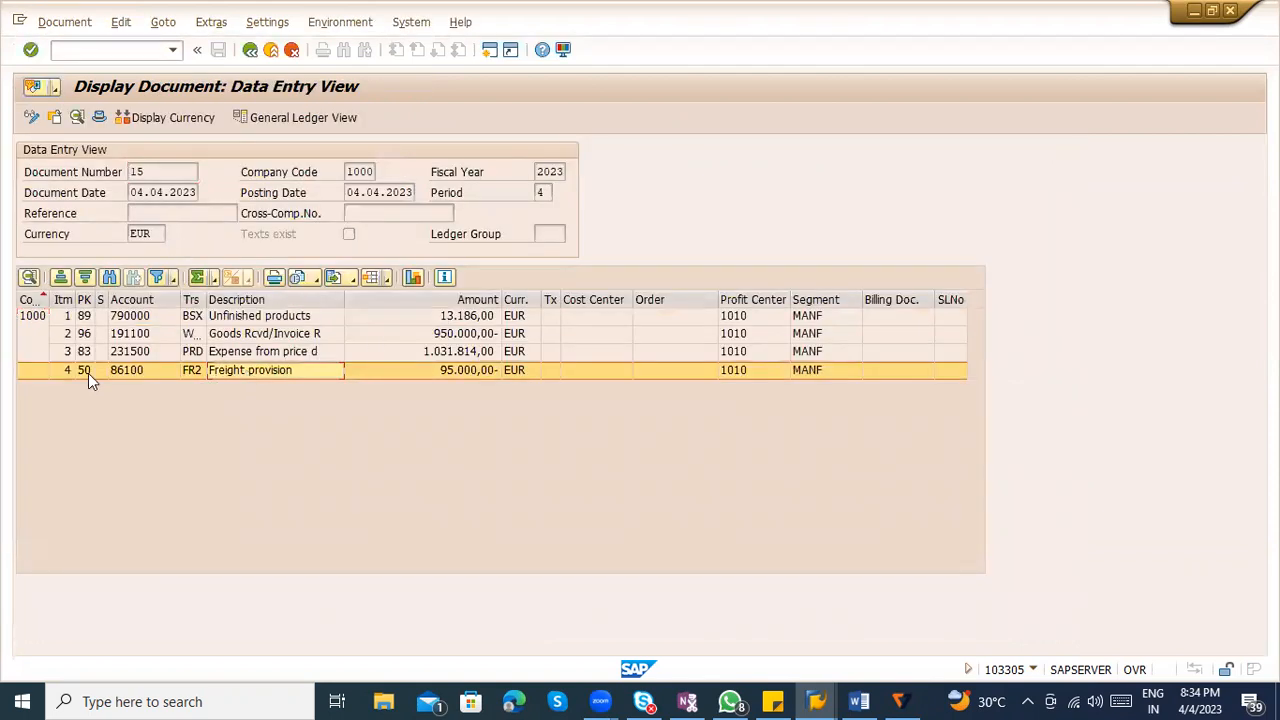
pyautogui.click(238, 358)
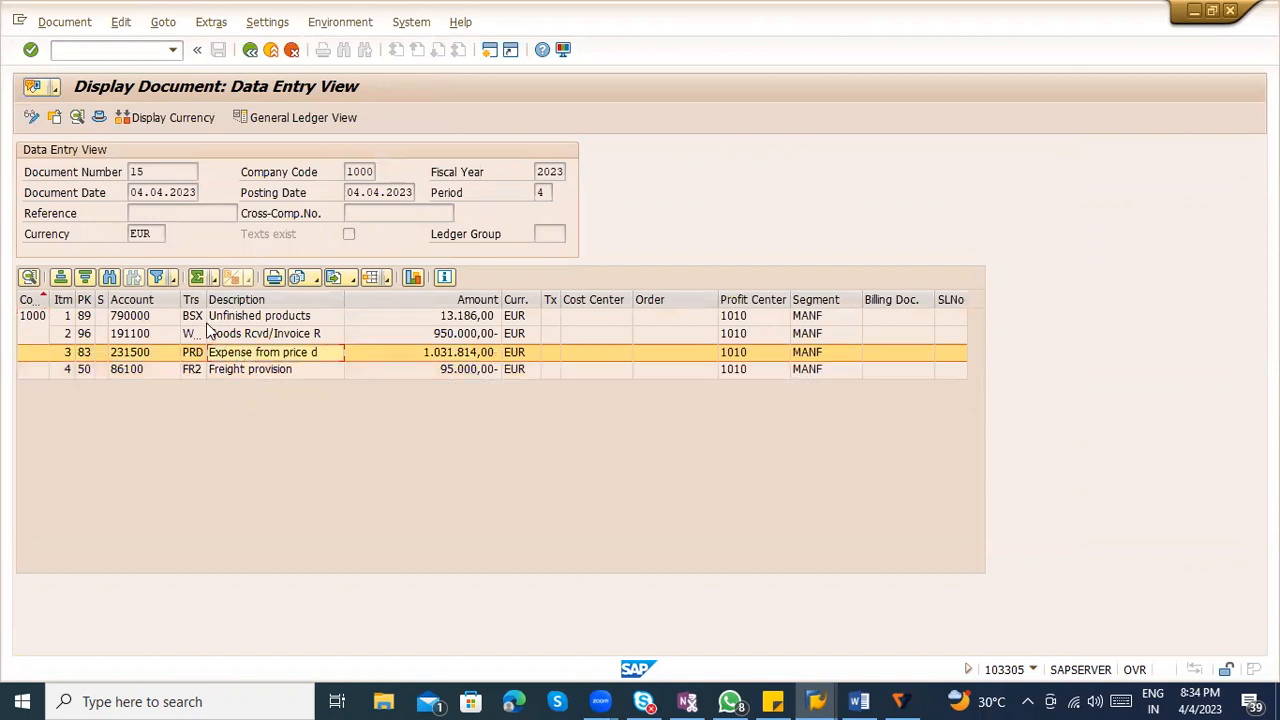
pyautogui.moveTo(207, 300); pyautogui.dragTo(245, 301)
pyautogui.click(204, 358)
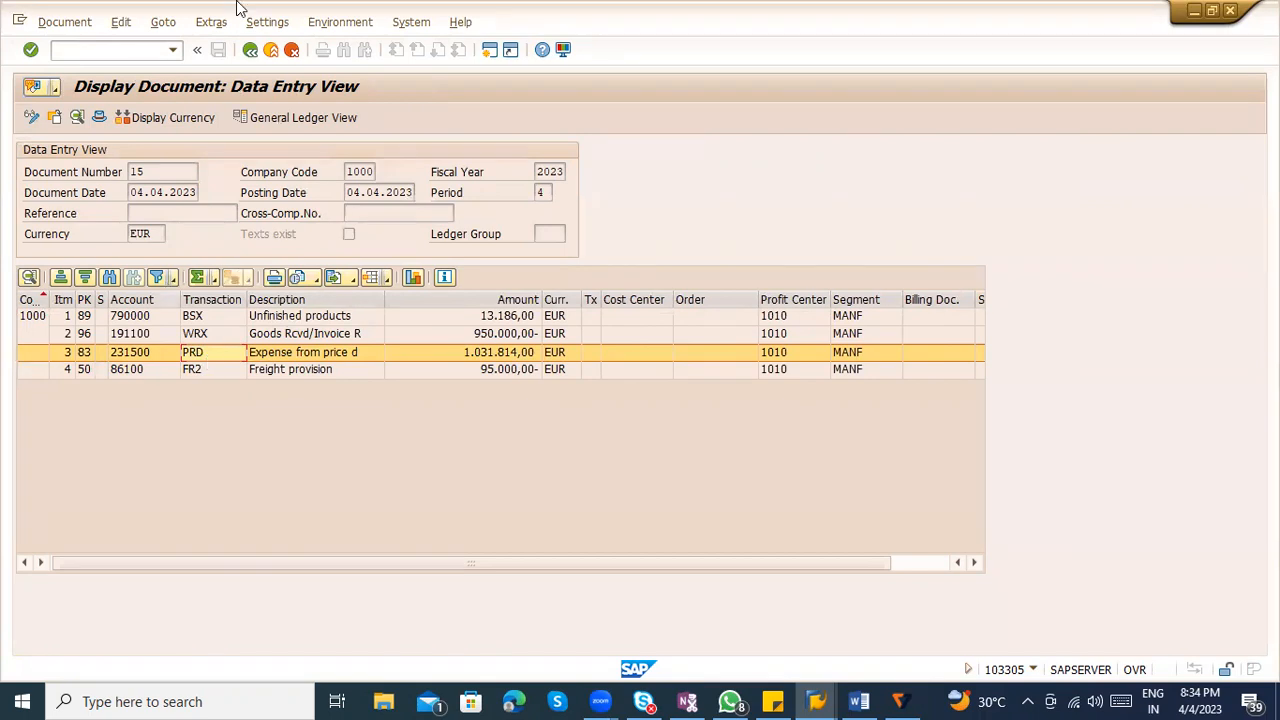
# Return to the material document, open material 100-100 in its Accounting 1 view and check the price control
pyautogui.click(250, 50)
pyautogui.click(250, 50)
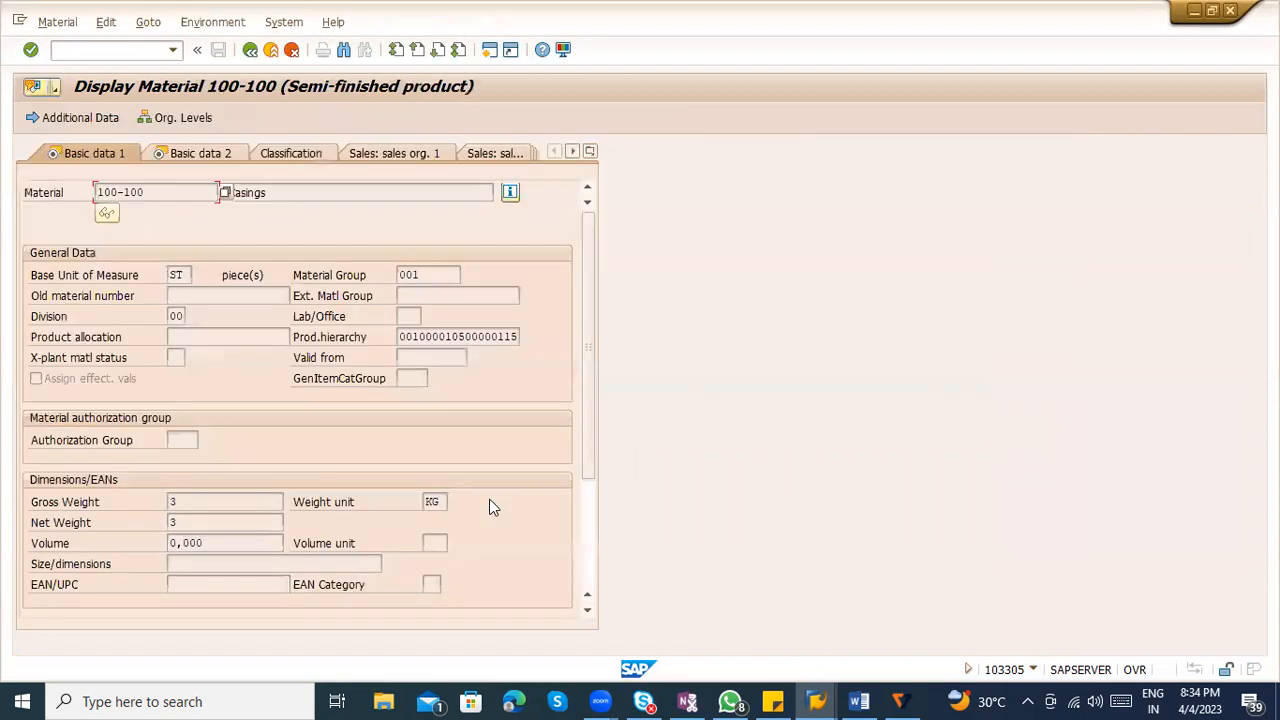
pyautogui.click(589, 151)
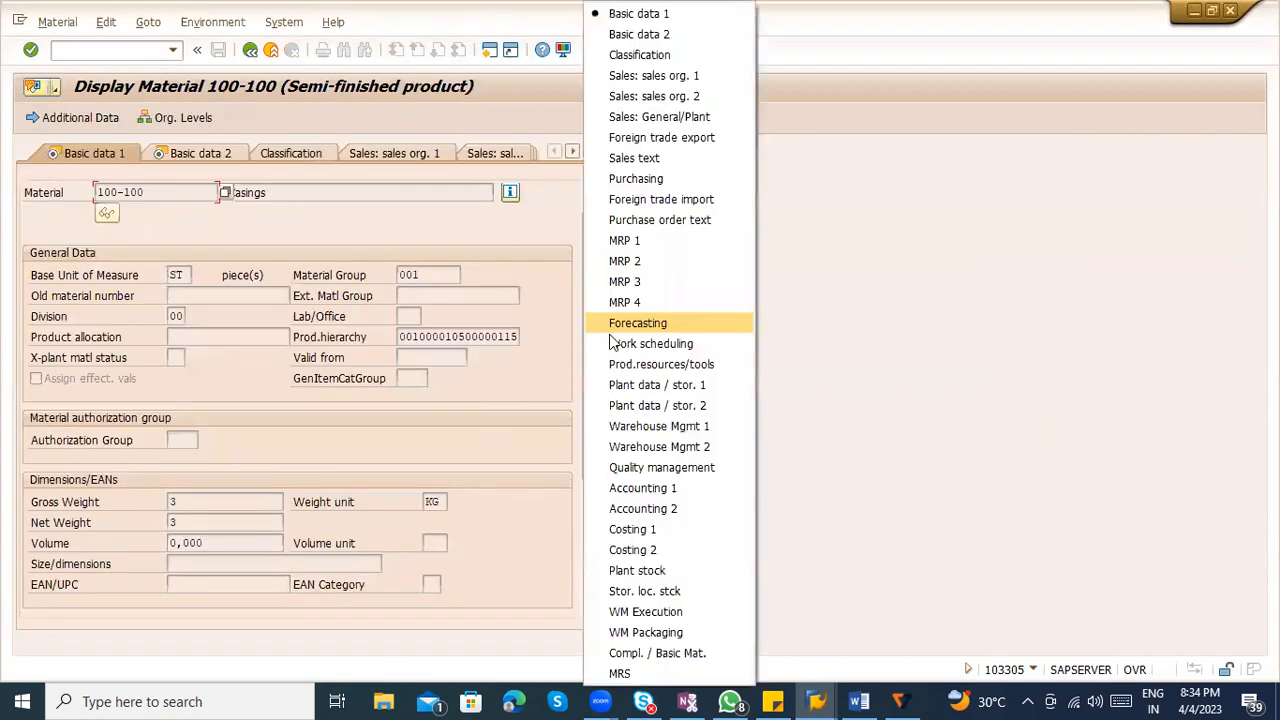
pyautogui.click(640, 486)
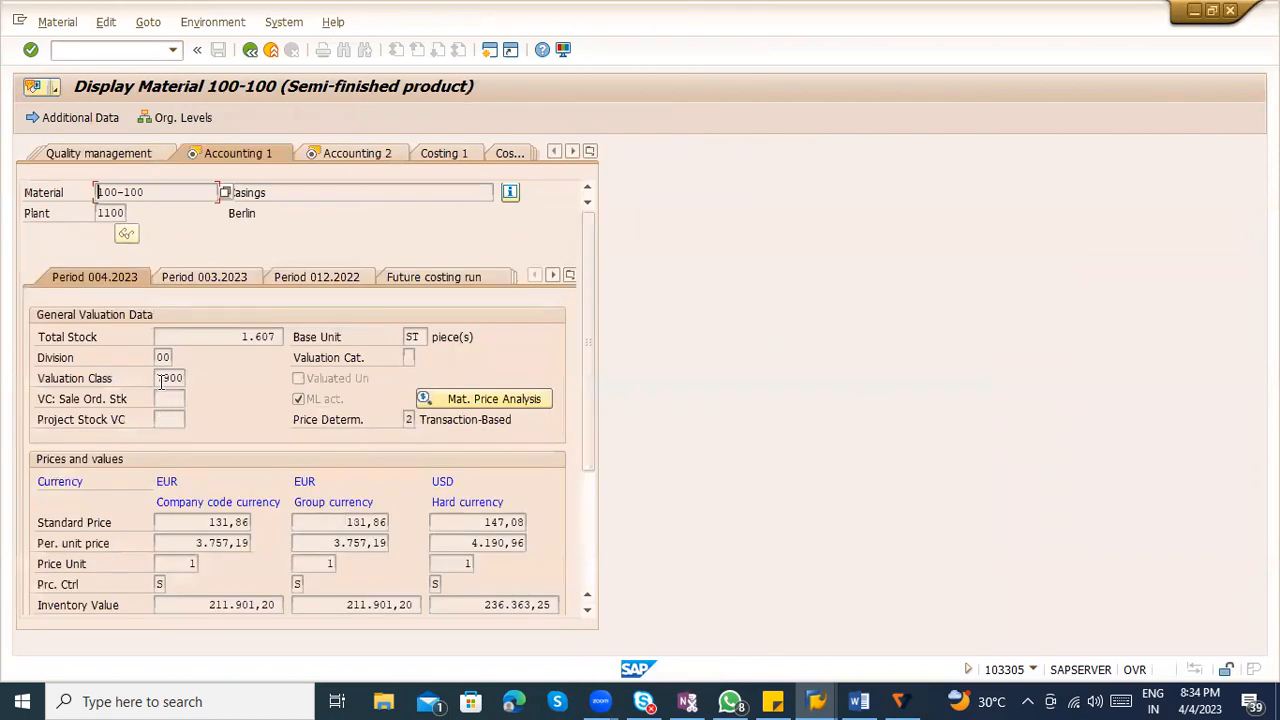
pyautogui.click(158, 585)
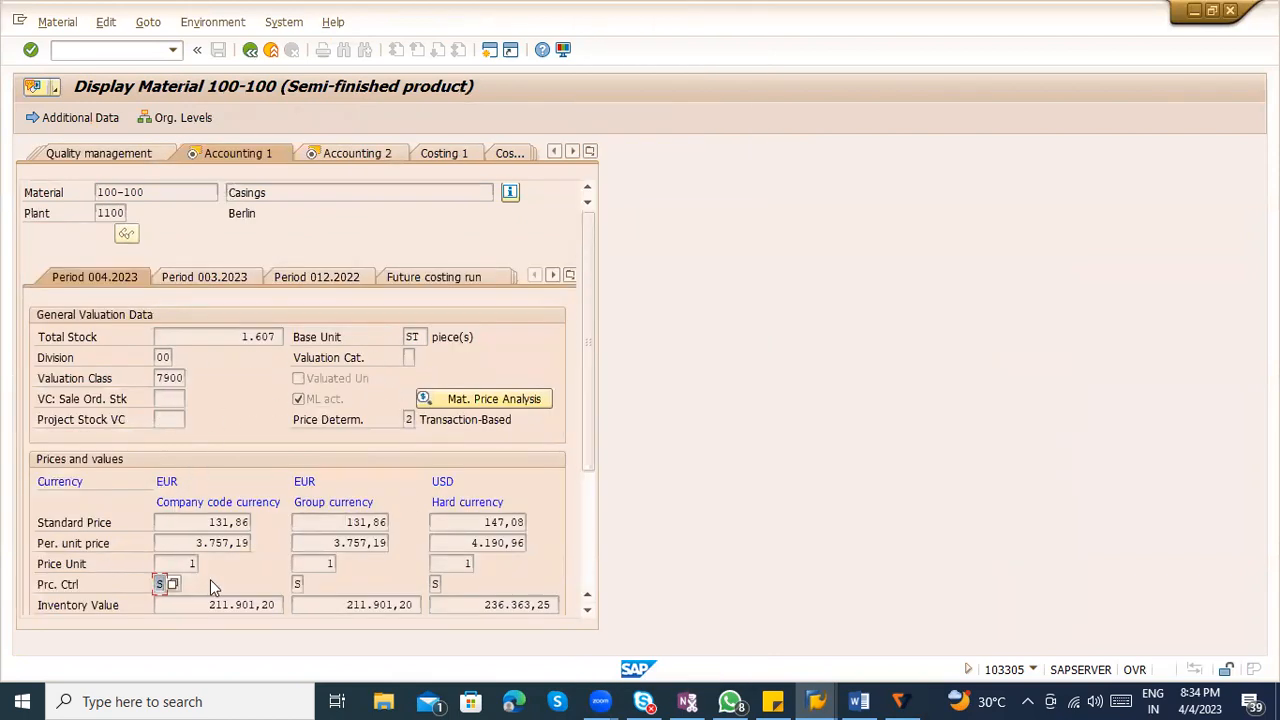
# Go back to the material document and display its accounting document again
pyautogui.click(249, 52)
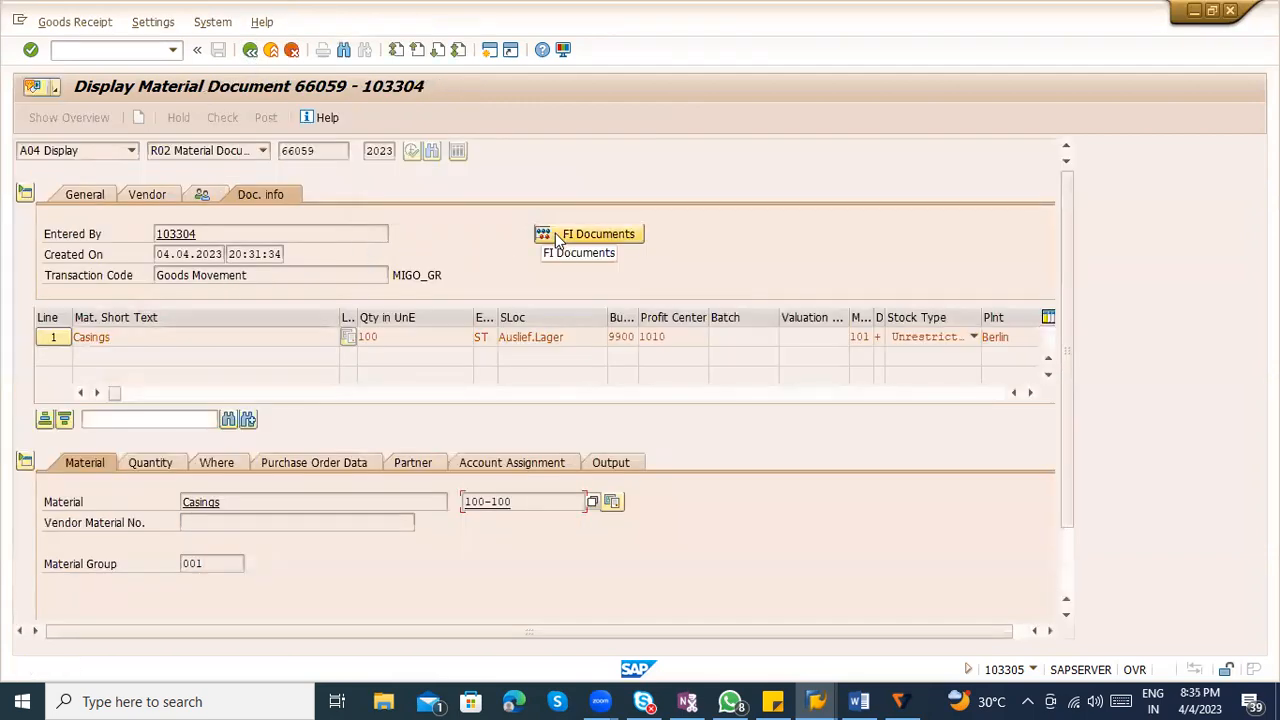
pyautogui.click(560, 235)
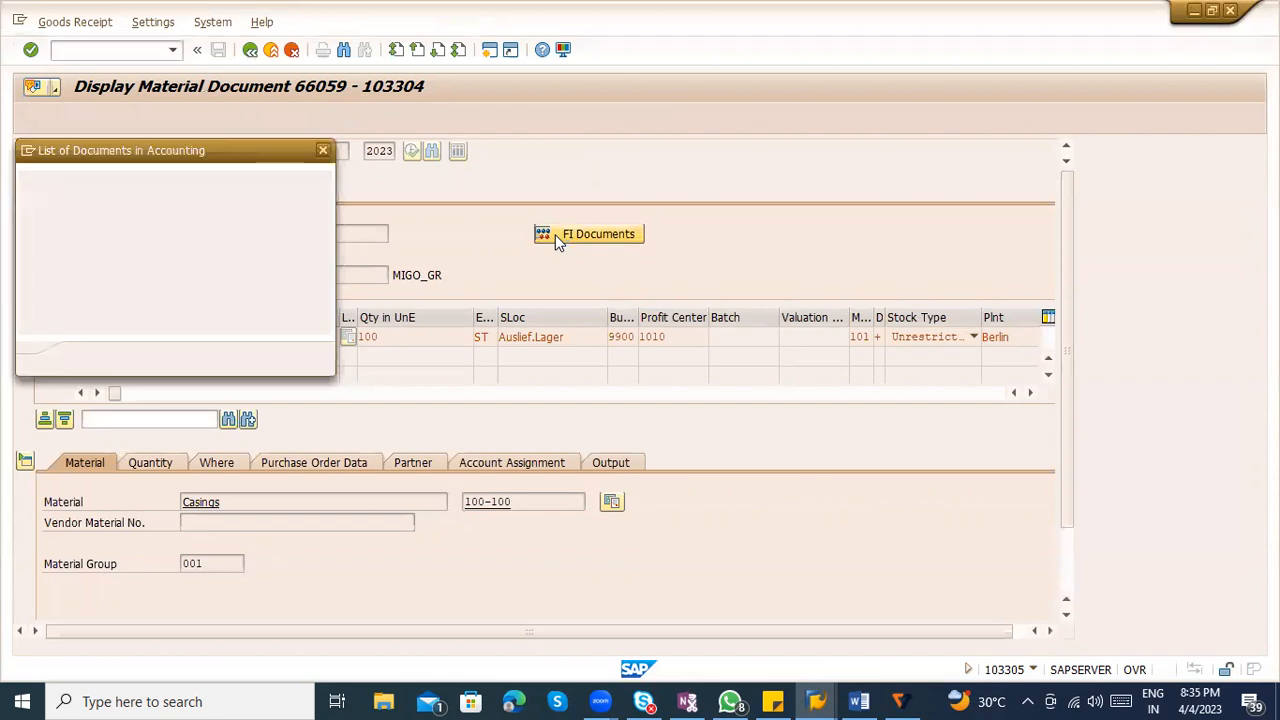
pyautogui.doubleClick(203, 229)
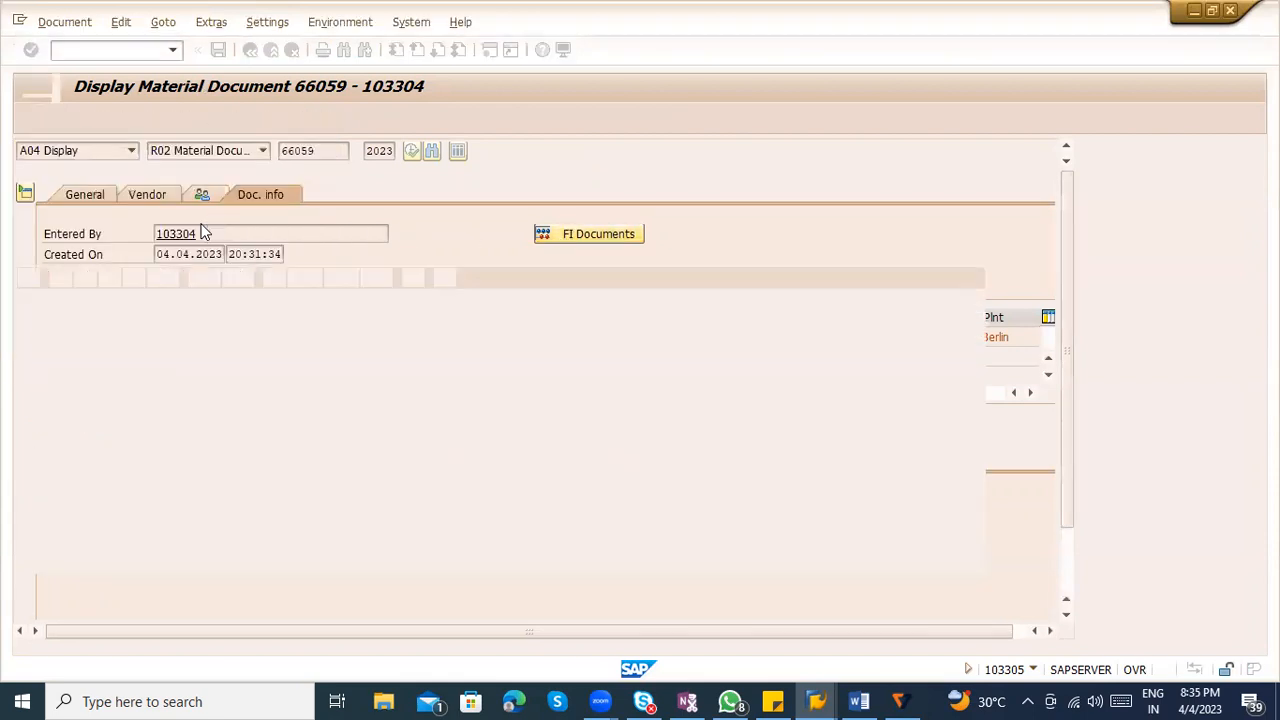
# Review the descriptions and amounts of the Unfinished products and Goods Rcvd/Invoice R lines
pyautogui.click(242, 321)
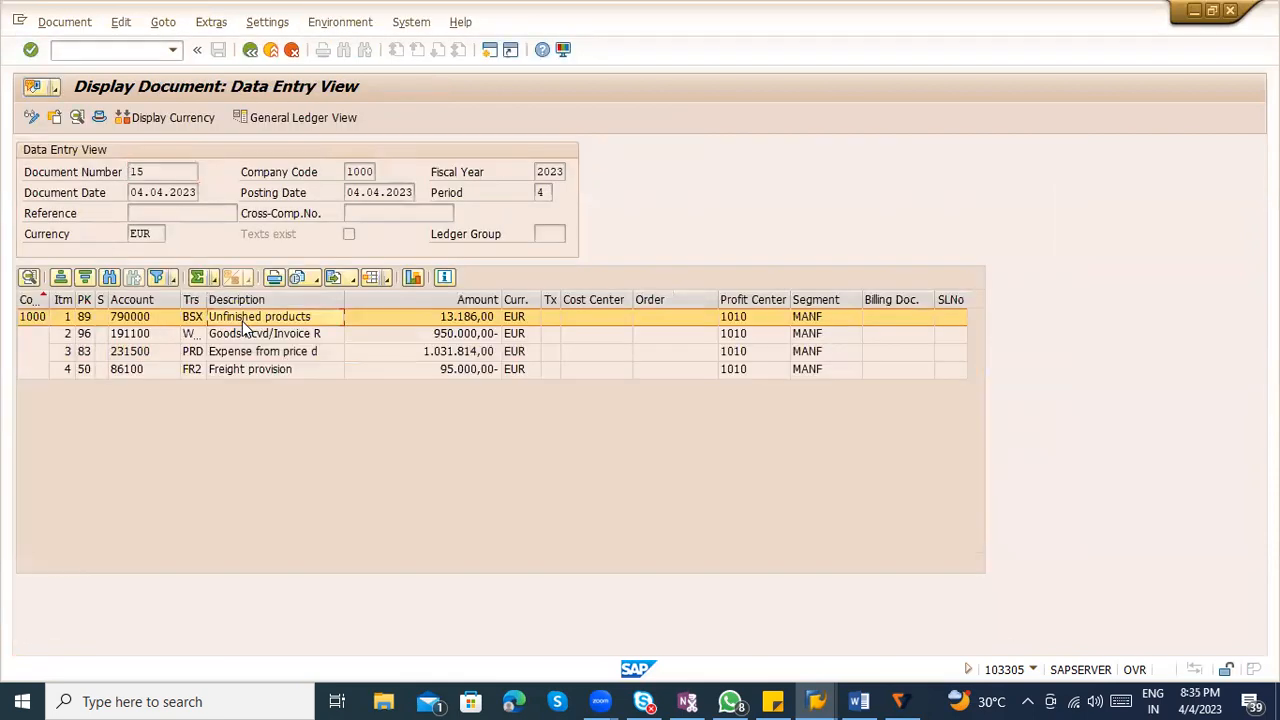
pyautogui.click(421, 319)
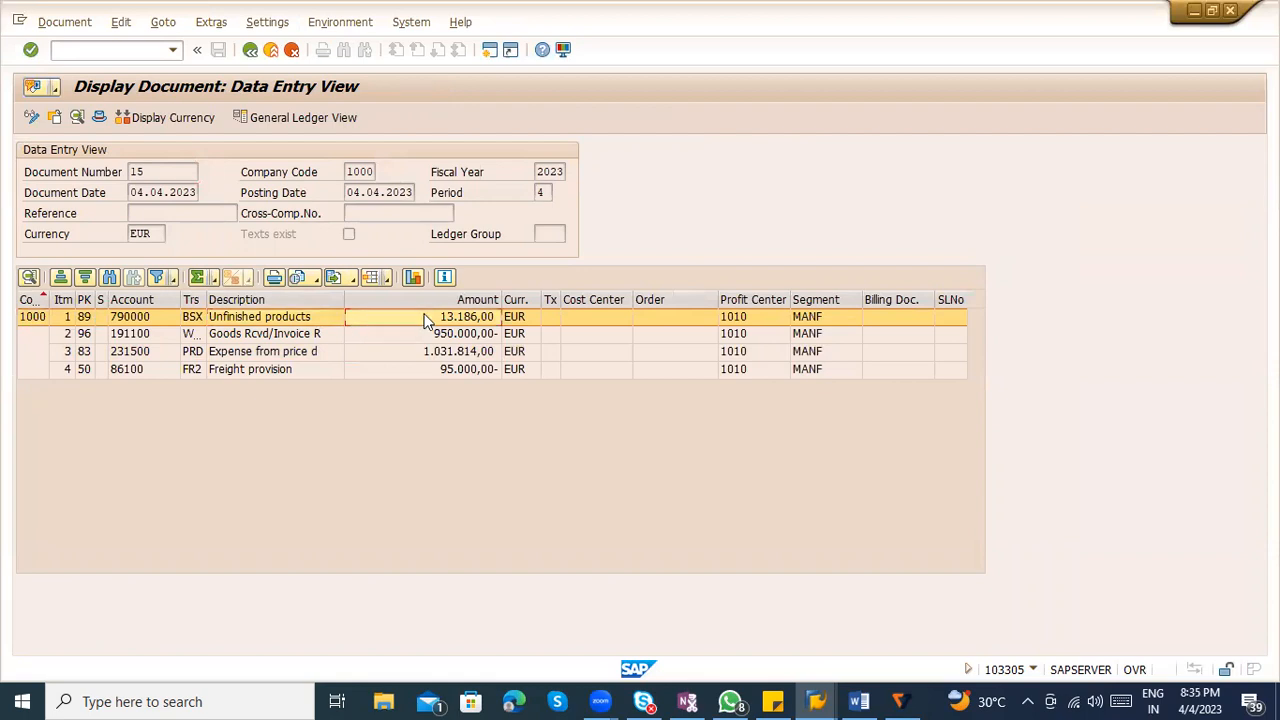
pyautogui.click(250, 338)
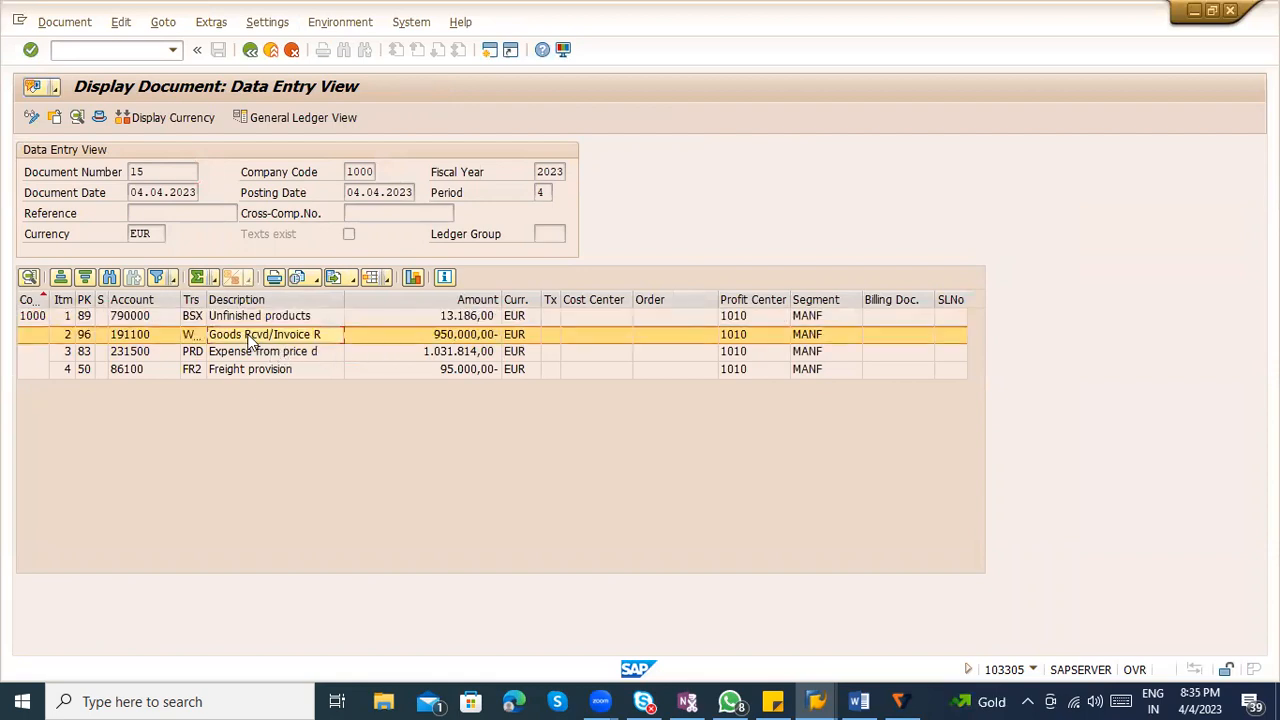
pyautogui.click(468, 339)
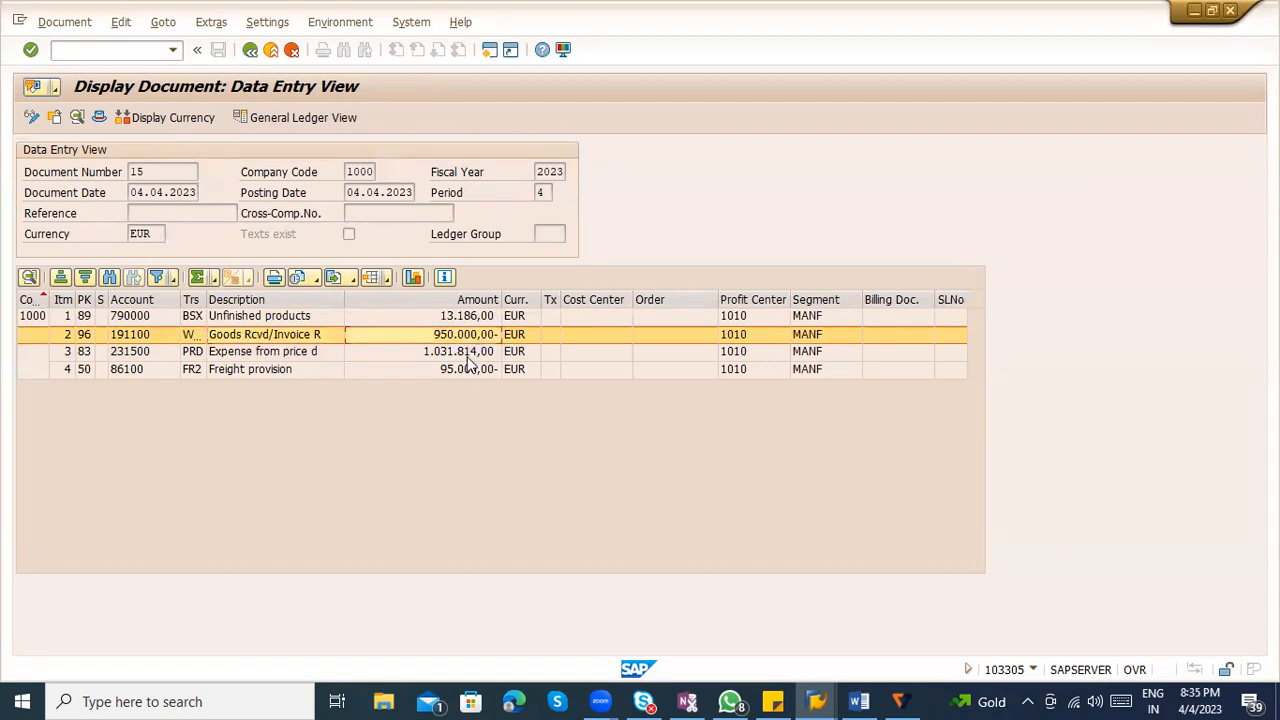
# Examine the price difference line and widen the transaction key column to show its full entries
pyautogui.click(320, 353)
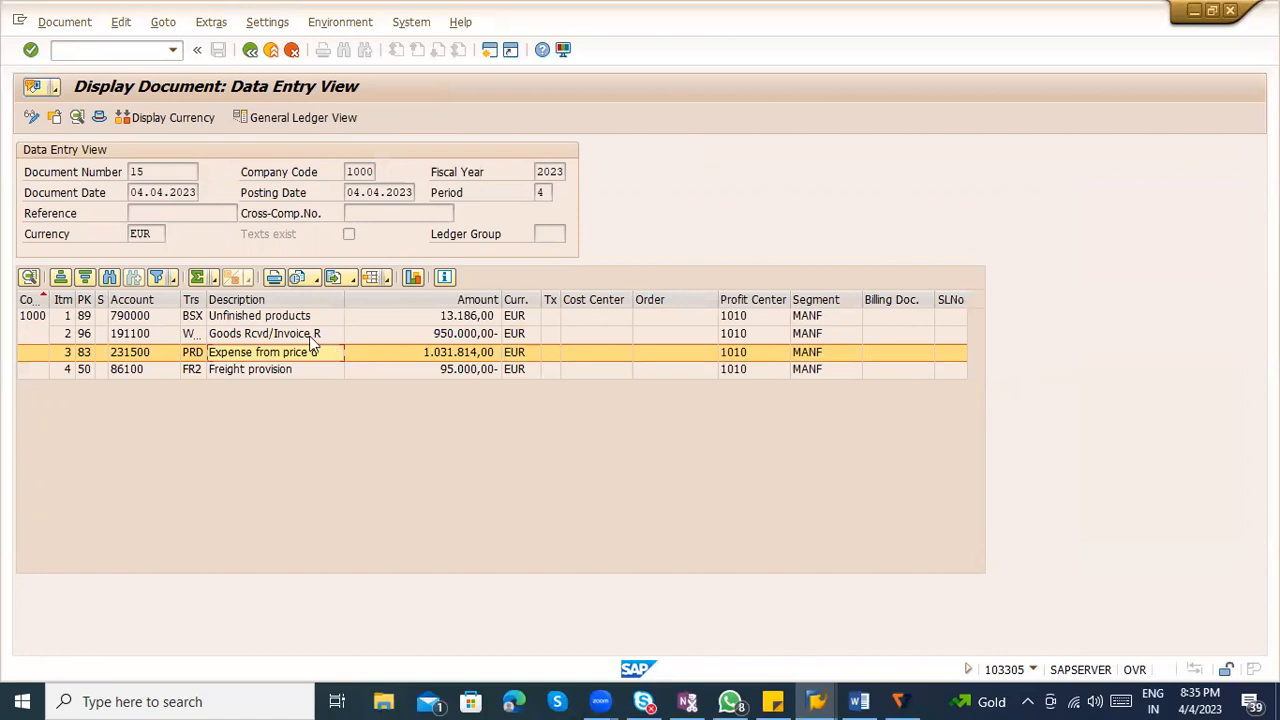
pyautogui.moveTo(207, 297); pyautogui.dragTo(252, 300)
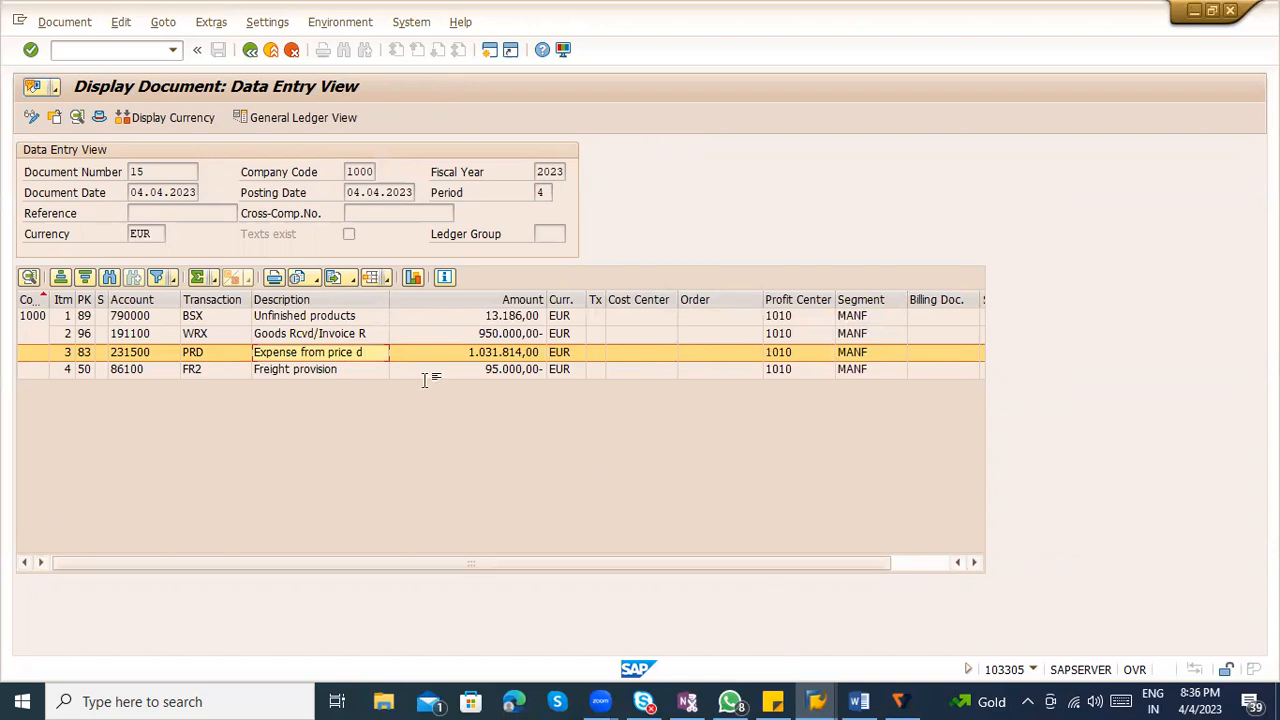
# Switch to Word and add the notes "S --- Material master ---> Inventory account with Standard price" and "V ----- -> PO Price"
pyautogui.hotkey('alt', 'Tab')
pyautogui.write('---')
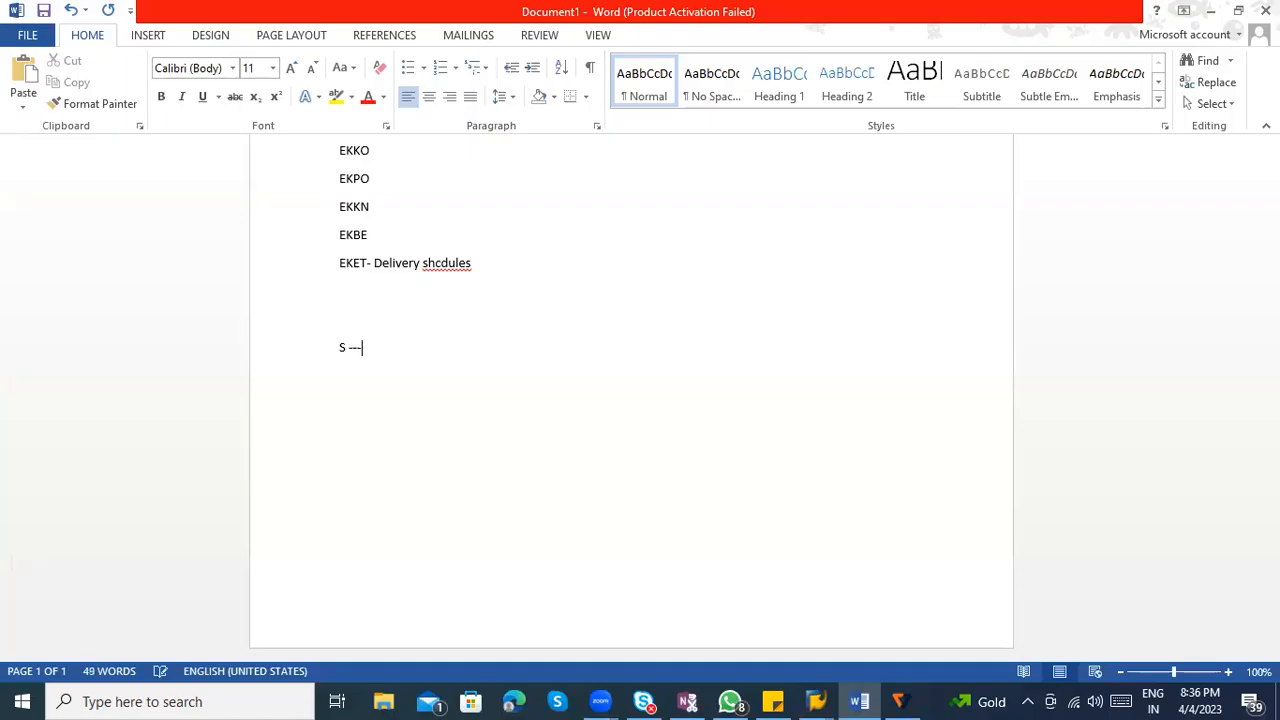
pyautogui.write(' Material master ')
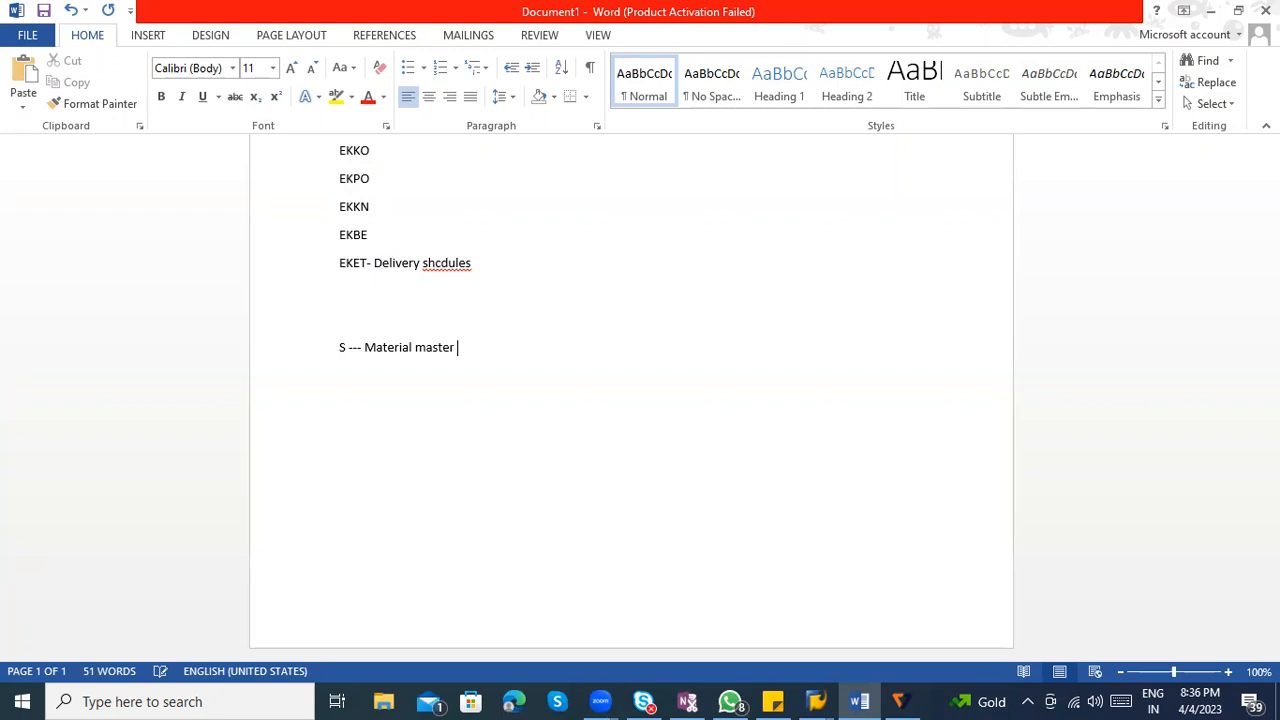
pyautogui.write('---> Inventory account with Sta')
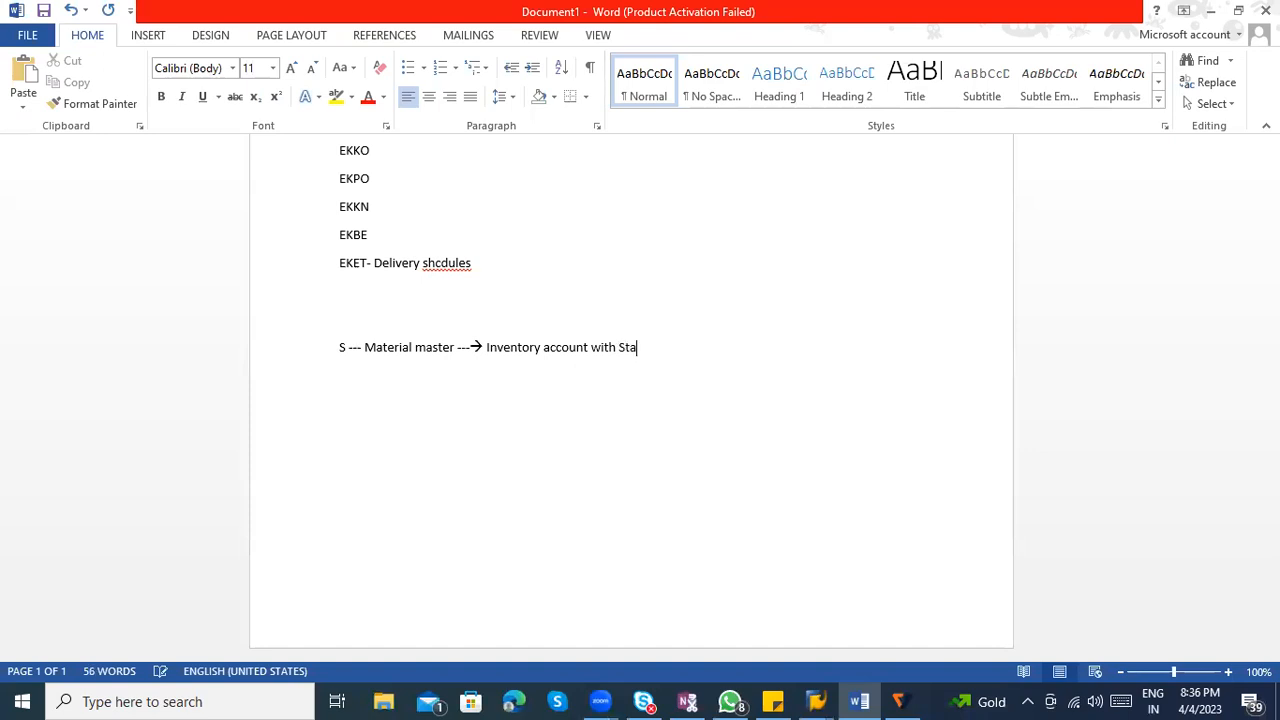
pyautogui.write('ndard price')
pyautogui.press('Return')
pyautogui.write('V -----                              ---> PO Price')
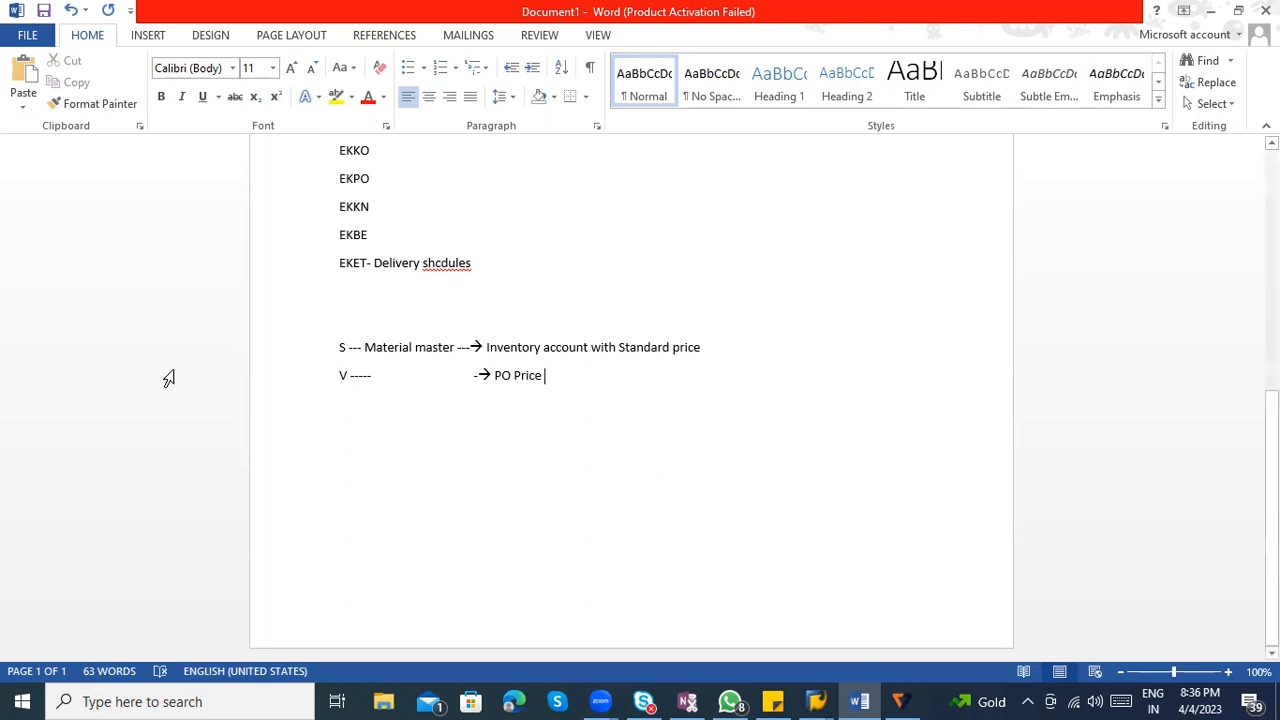
# Review the S and V price control notes, highlighting the S indicator and the PO Price entry
pyautogui.moveTo(346, 346); pyautogui.dragTo(338, 346)
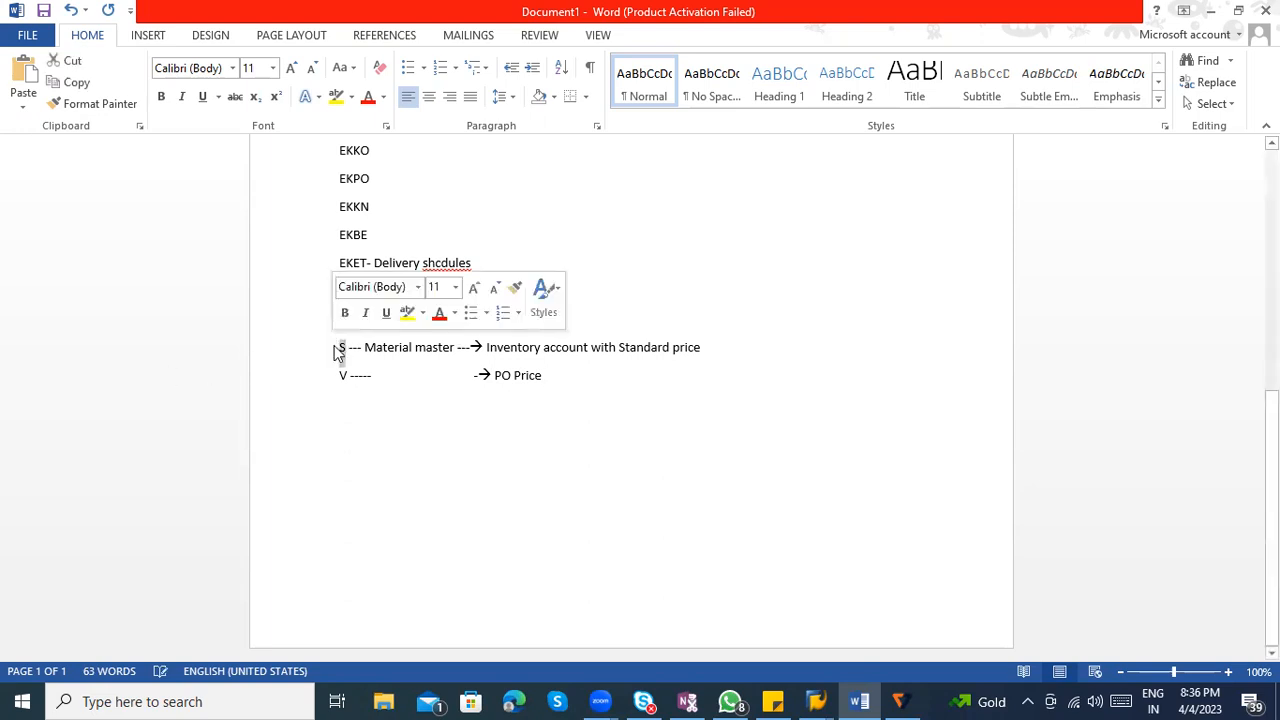
pyautogui.click(516, 347)
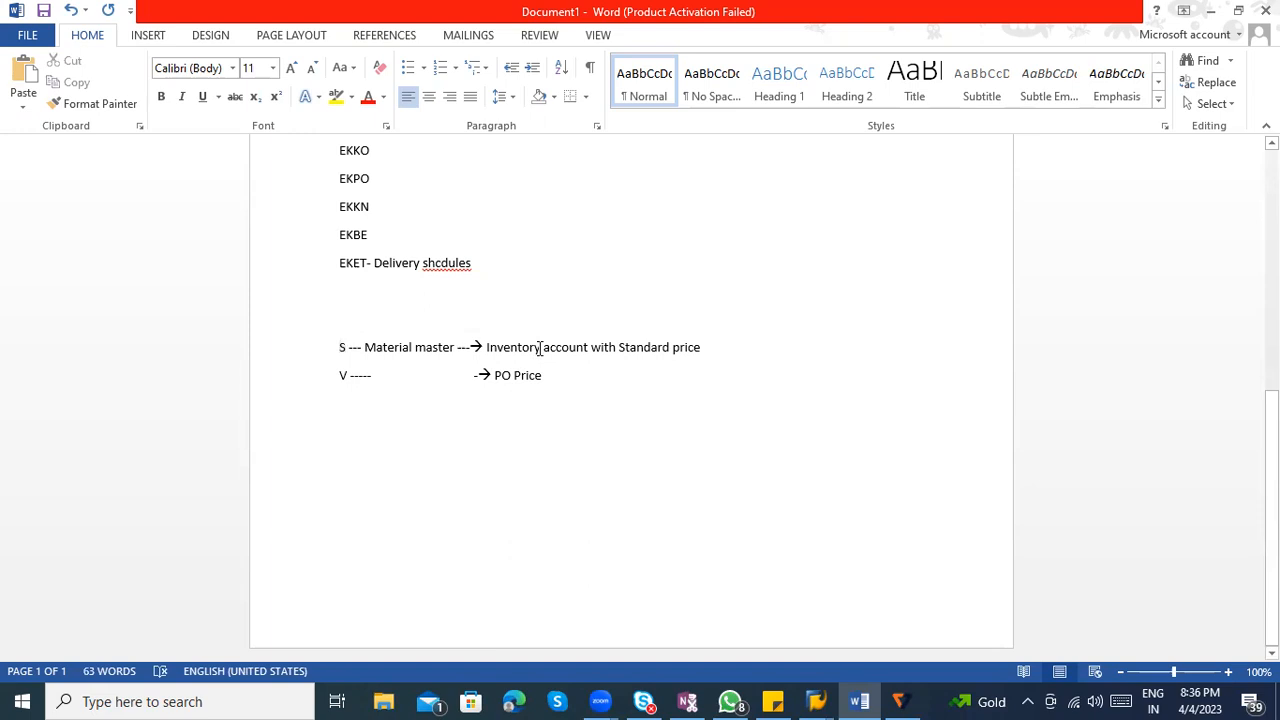
pyautogui.click(347, 375)
pyautogui.moveTo(495, 376); pyautogui.dragTo(540, 377)
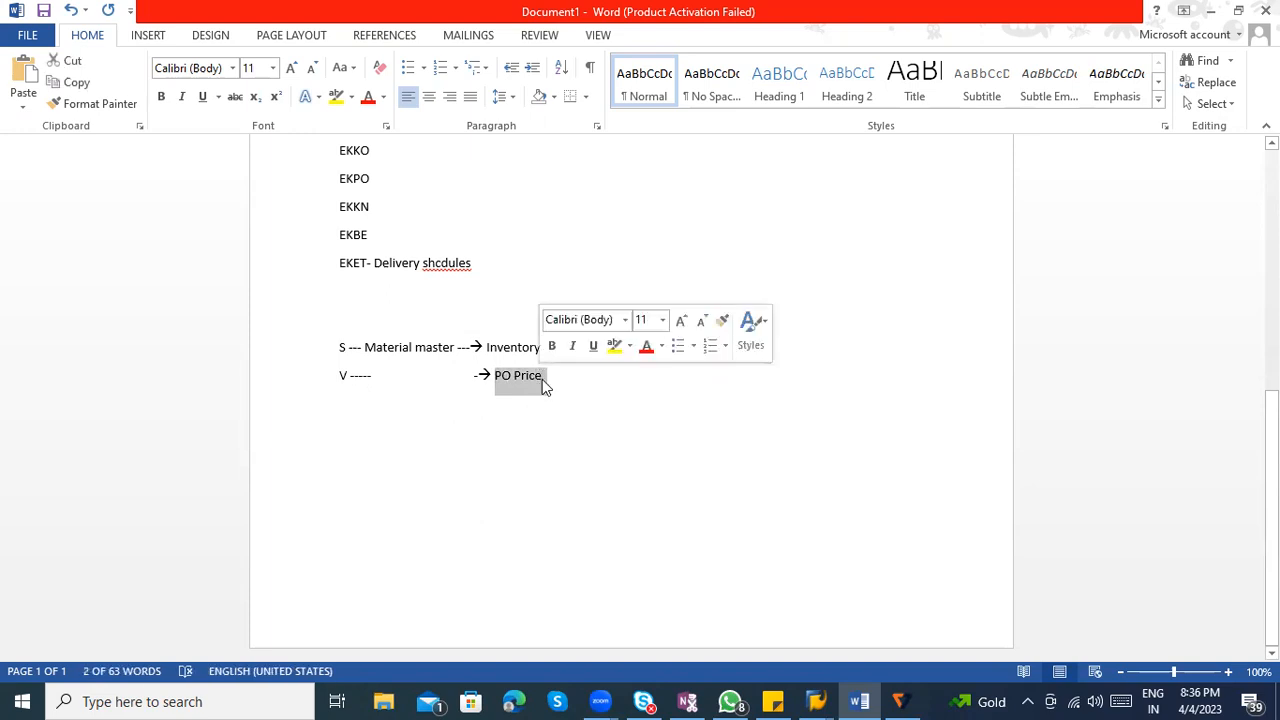
pyautogui.click(577, 434)
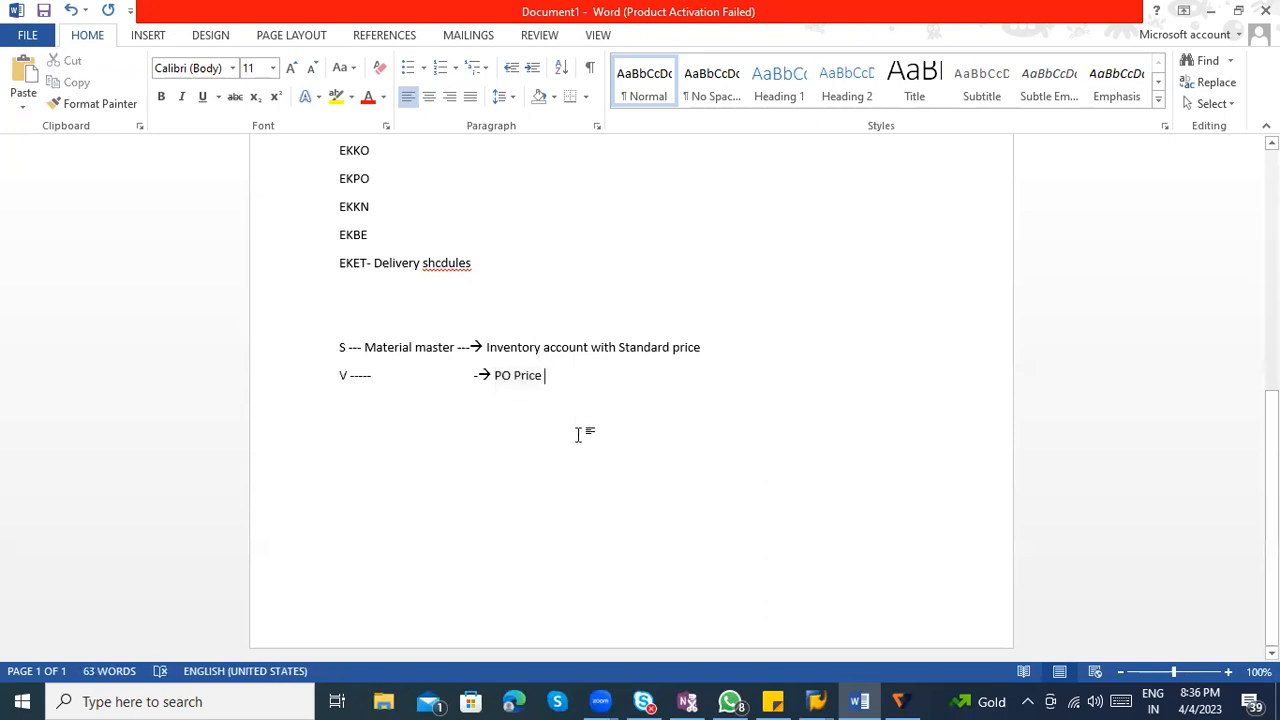
# Add the lines "Info record price -->" and "PO price -->" below the price control notes
pyautogui.press('Return')
pyautogui.press('Return')
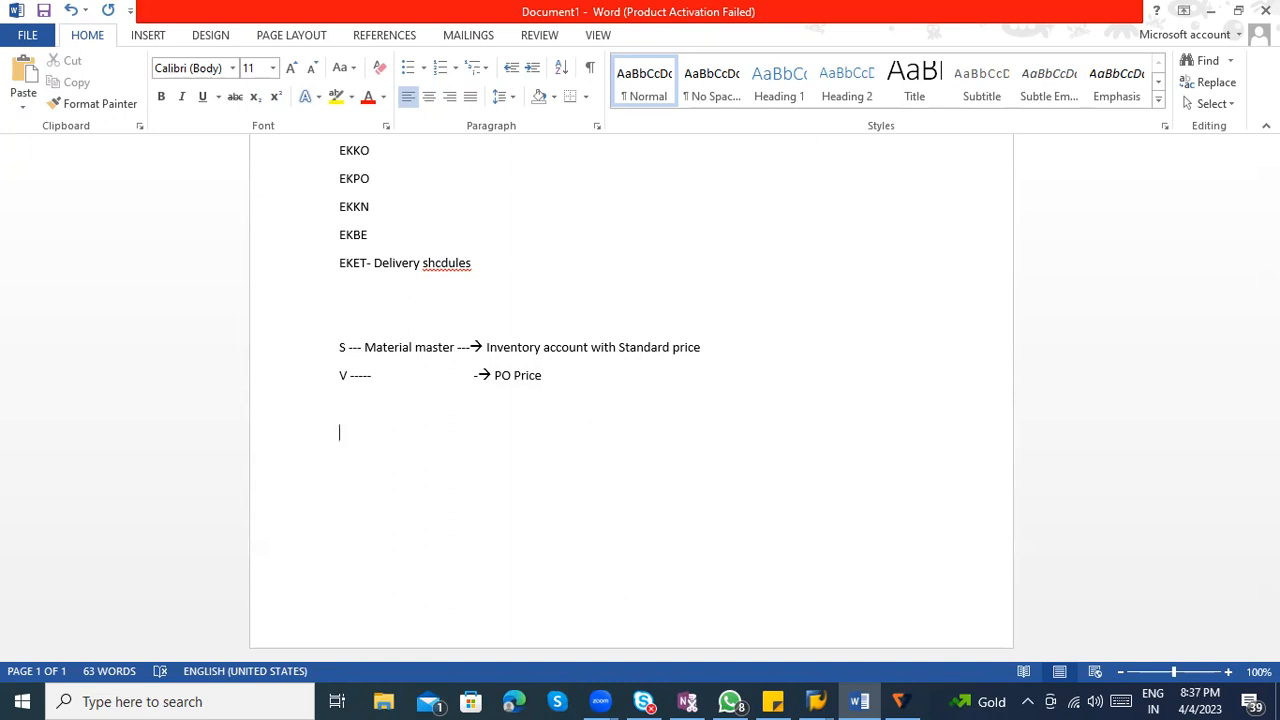
pyautogui.write('Info record price')
pyautogui.press('Return')
pyautogui.write('PO price ')
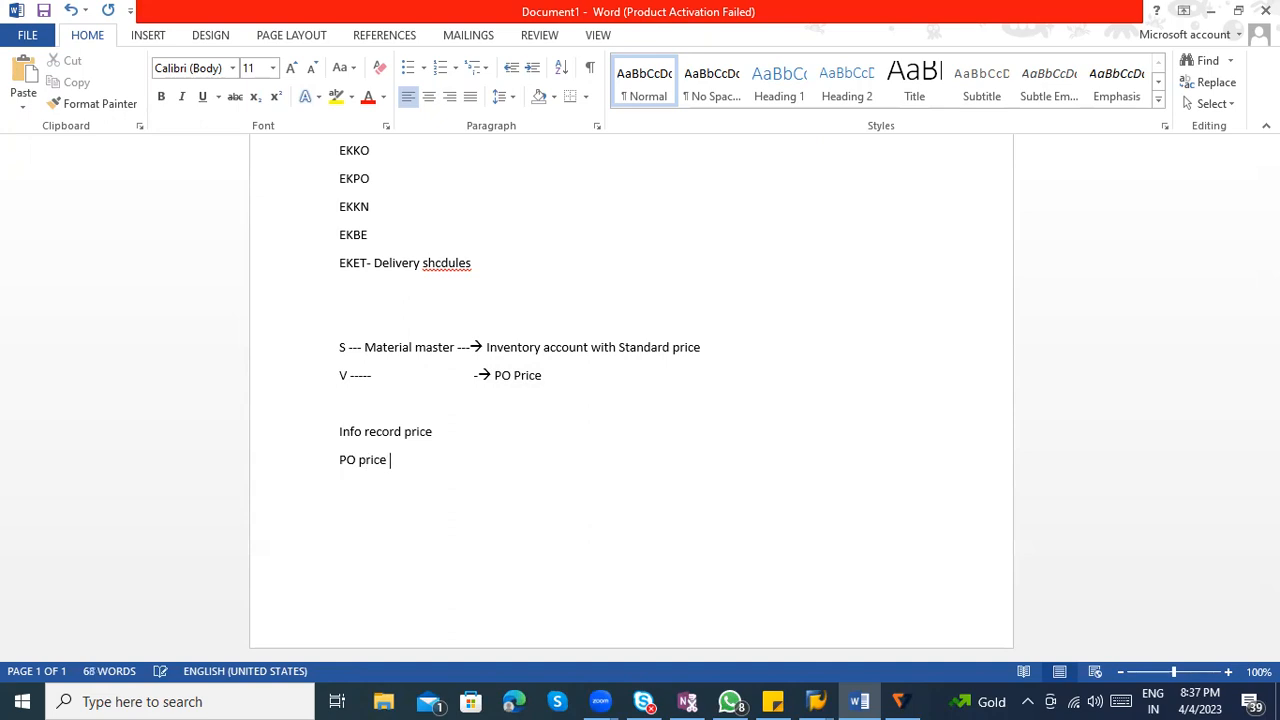
pyautogui.write('--->')
pyautogui.click(455, 431)
pyautogui.write('--->')
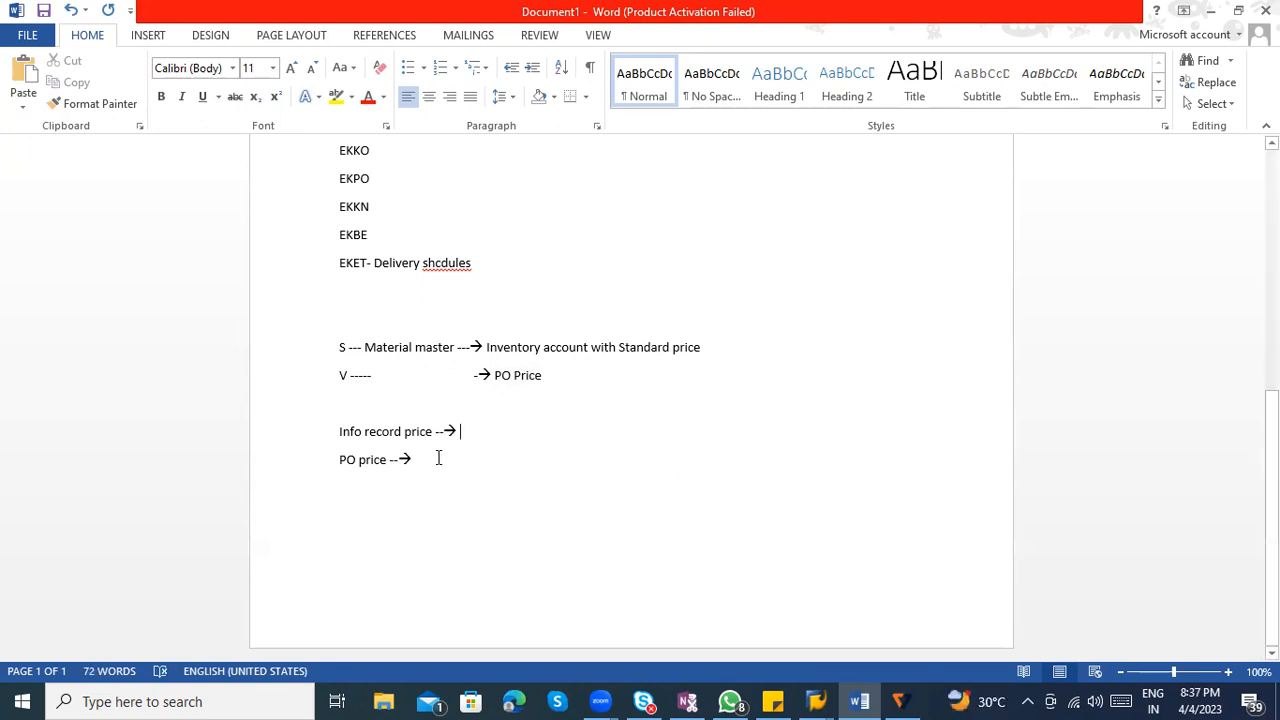
# Compare the Info record price and PO price lines, highlighting each one in turn
pyautogui.moveTo(437, 458); pyautogui.dragTo(329, 467)
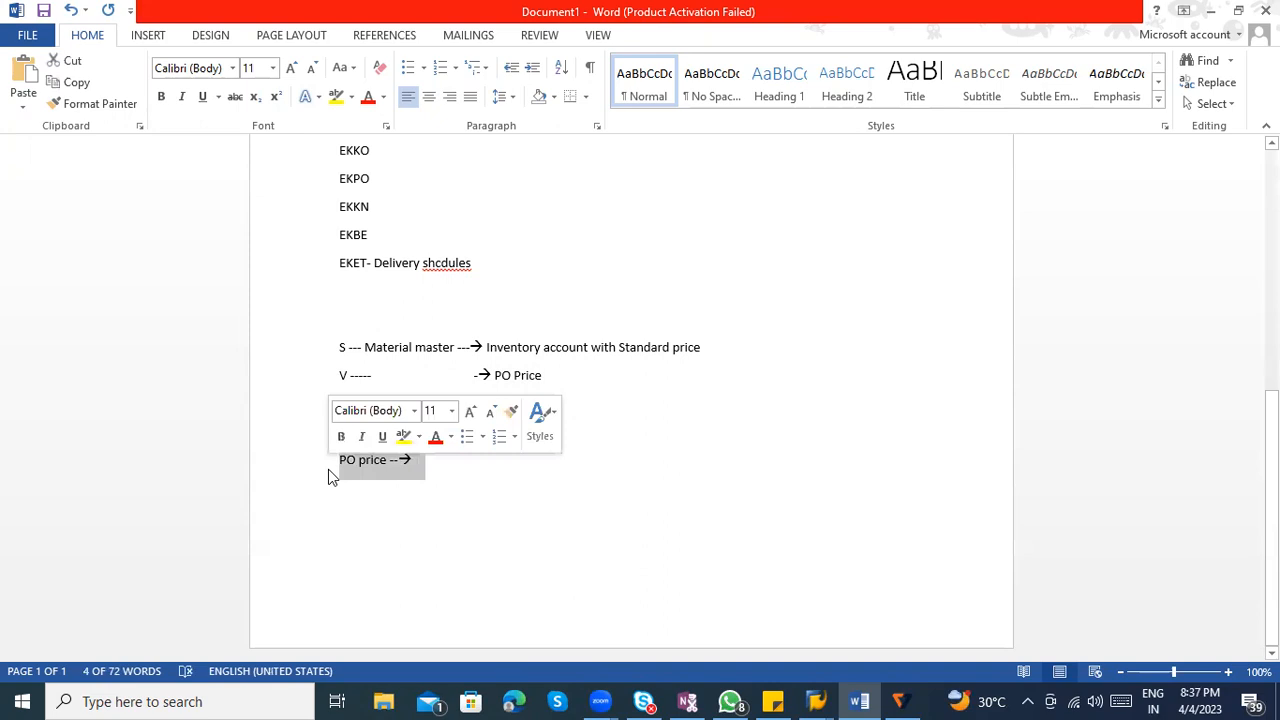
pyautogui.click(454, 472)
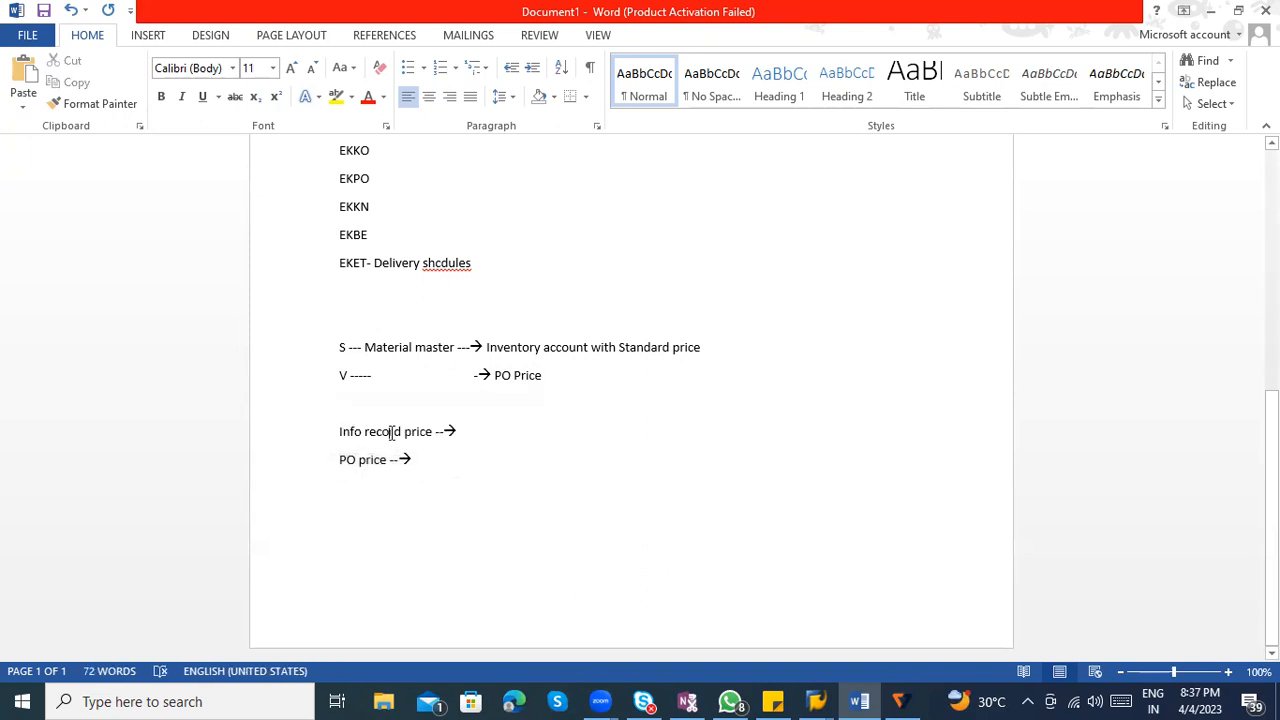
pyautogui.moveTo(434, 431); pyautogui.dragTo(343, 432)
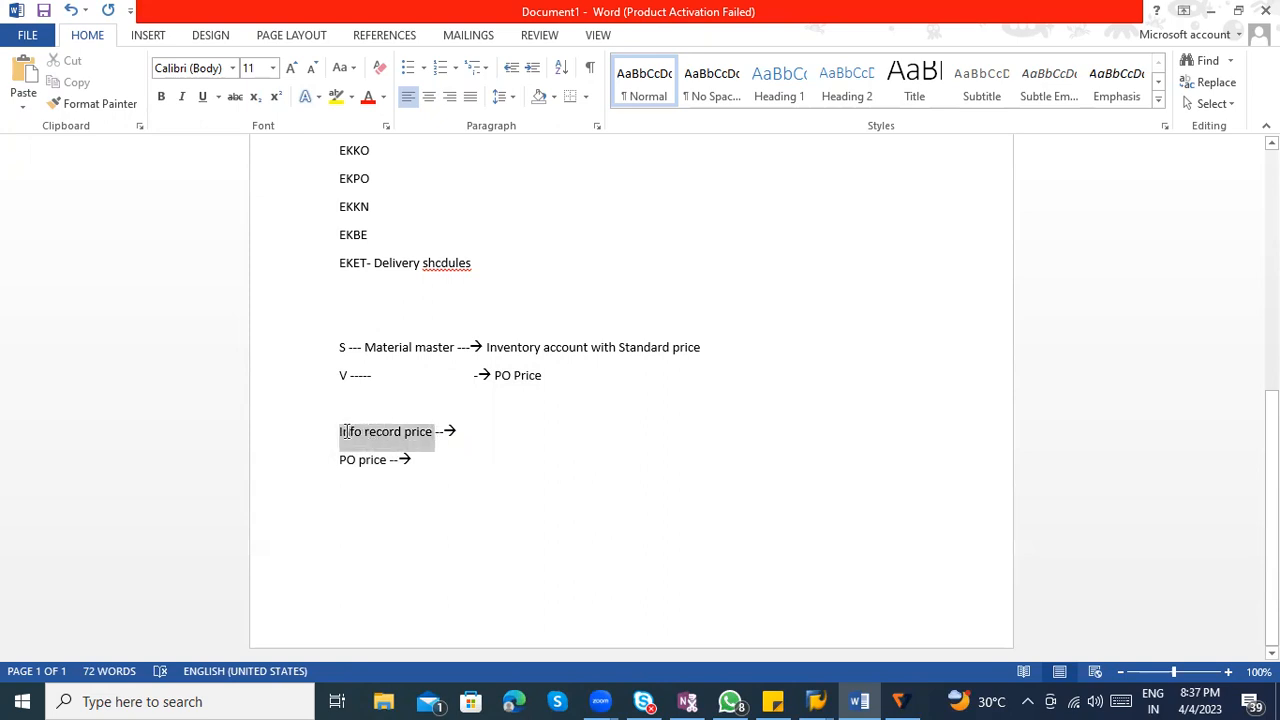
pyautogui.click(384, 462)
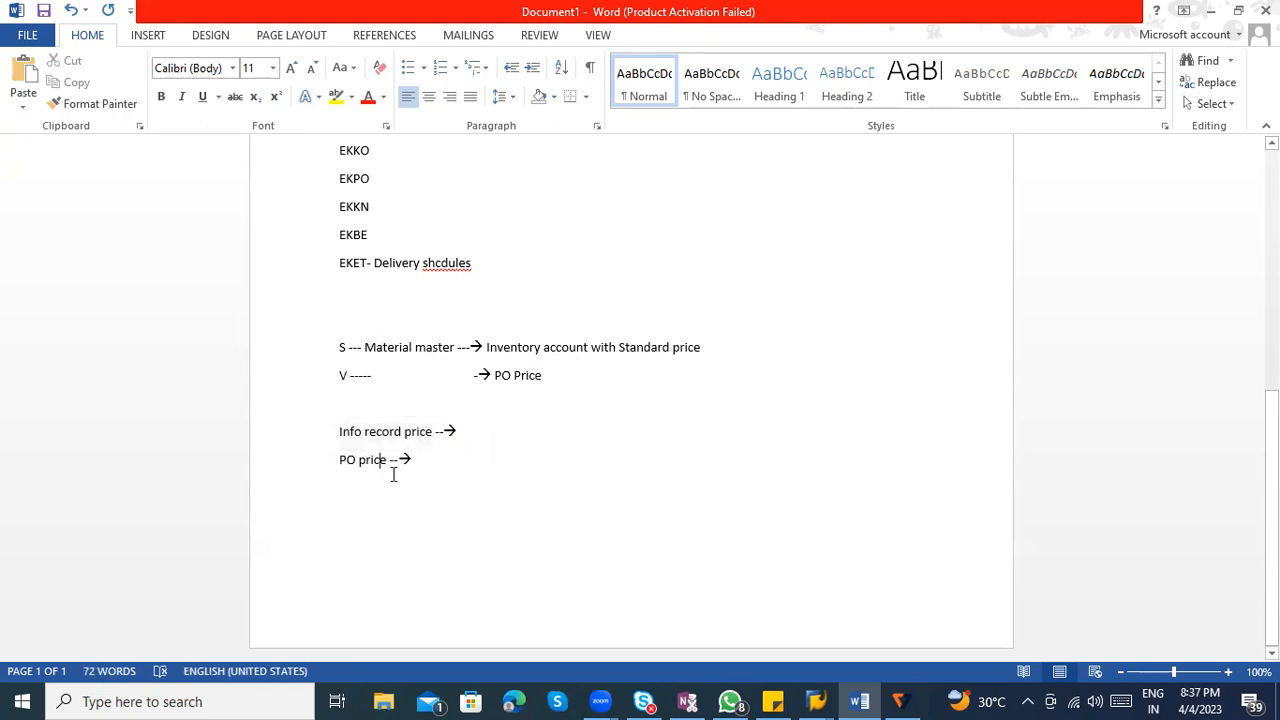
pyautogui.moveTo(434, 431); pyautogui.dragTo(355, 438)
pyautogui.click(428, 458)
pyautogui.moveTo(340, 430); pyautogui.dragTo(420, 431)
pyautogui.click(420, 436)
pyautogui.click(426, 461)
pyautogui.moveTo(408, 459); pyautogui.dragTo(337, 470)
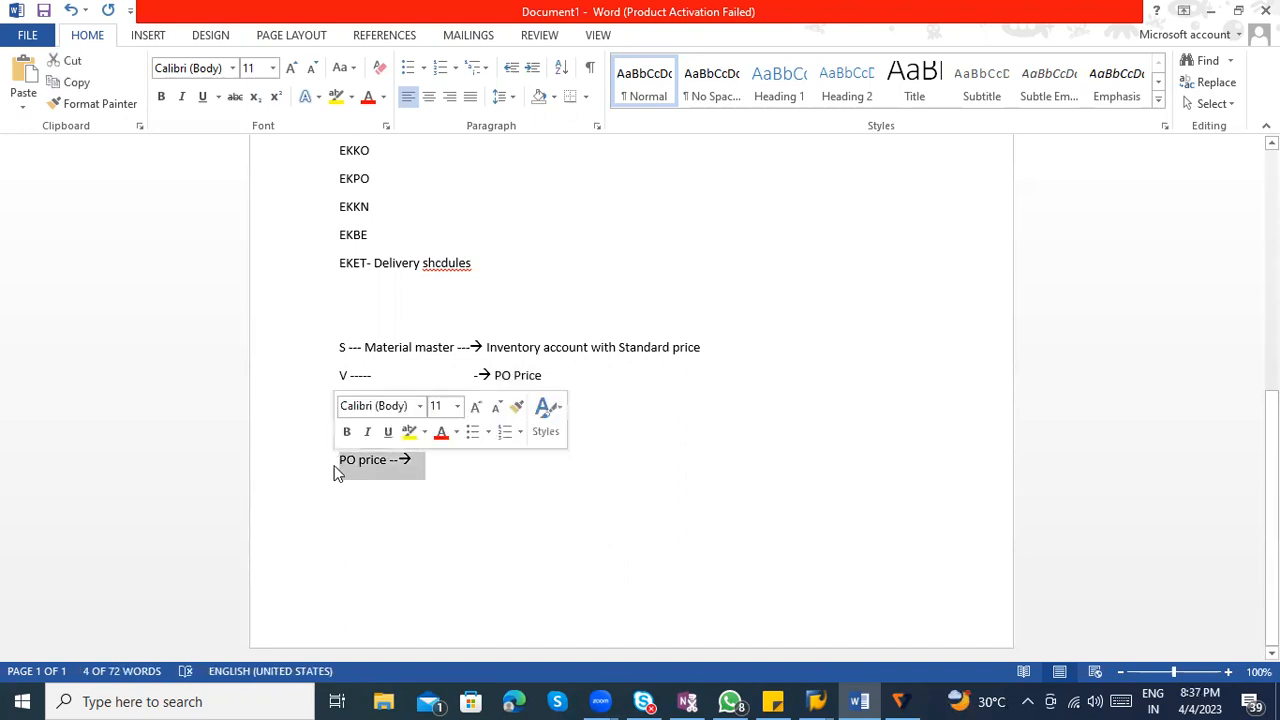
pyautogui.click(423, 460)
pyautogui.moveTo(428, 460); pyautogui.dragTo(342, 458)
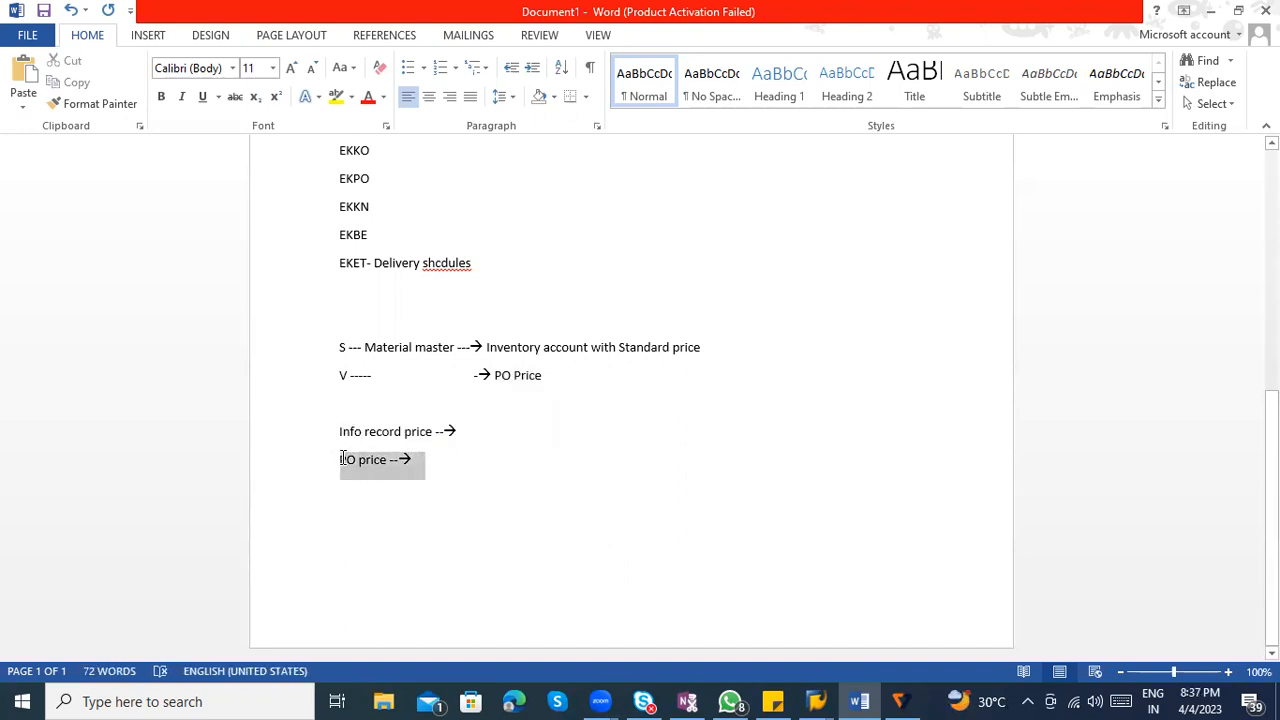
pyautogui.click(424, 462)
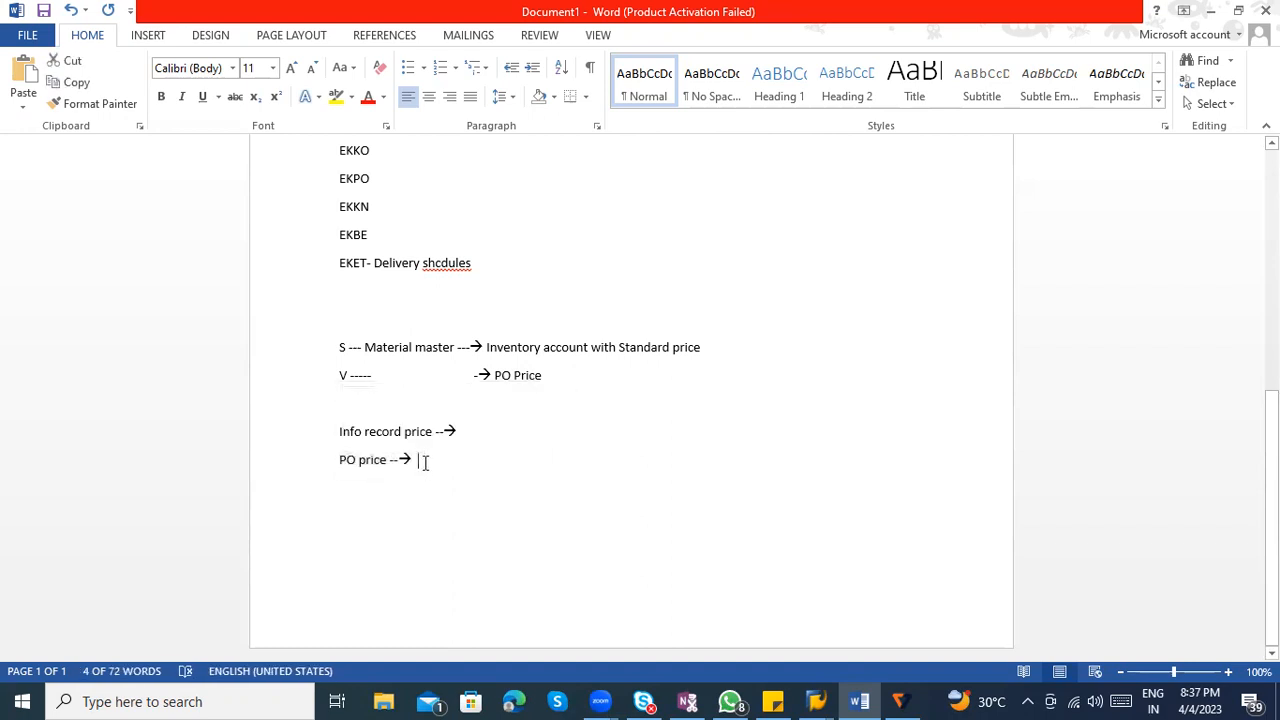
# Delete the PO price and Info record price lines from the notes
pyautogui.moveTo(471, 463); pyautogui.dragTo(243, 477)
pyautogui.press('Delete')
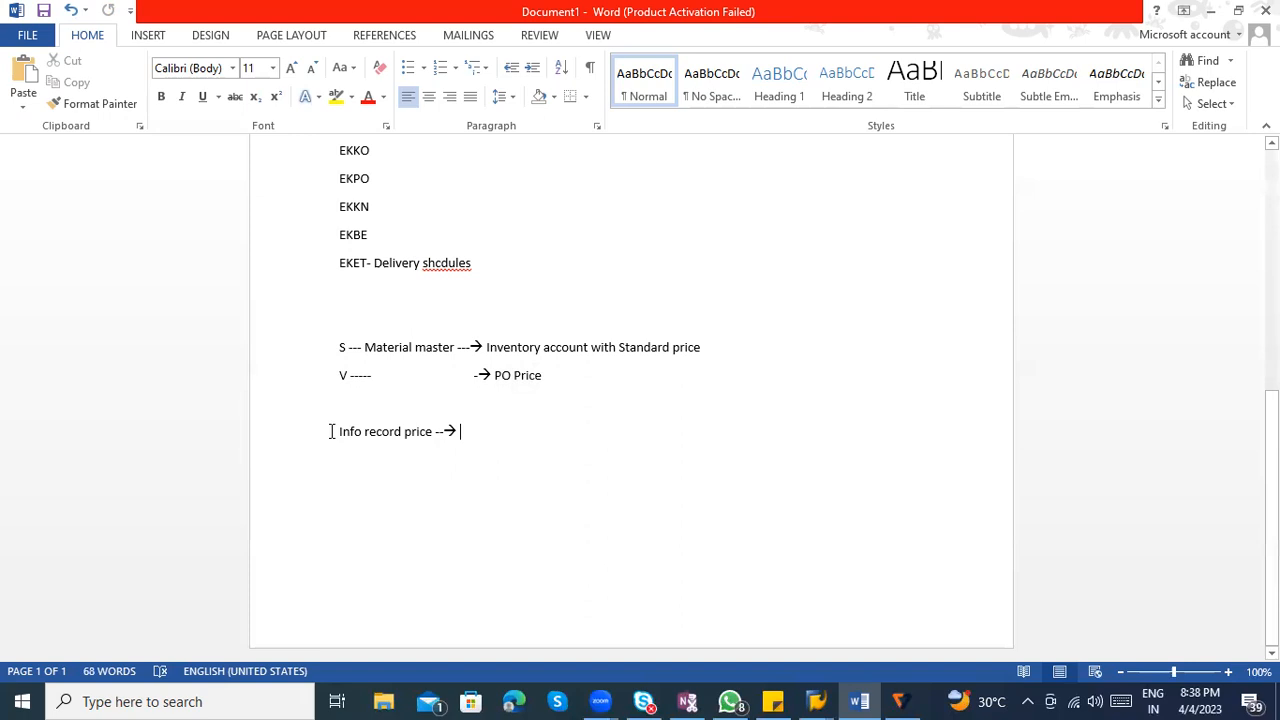
pyautogui.moveTo(338, 431); pyautogui.dragTo(423, 440)
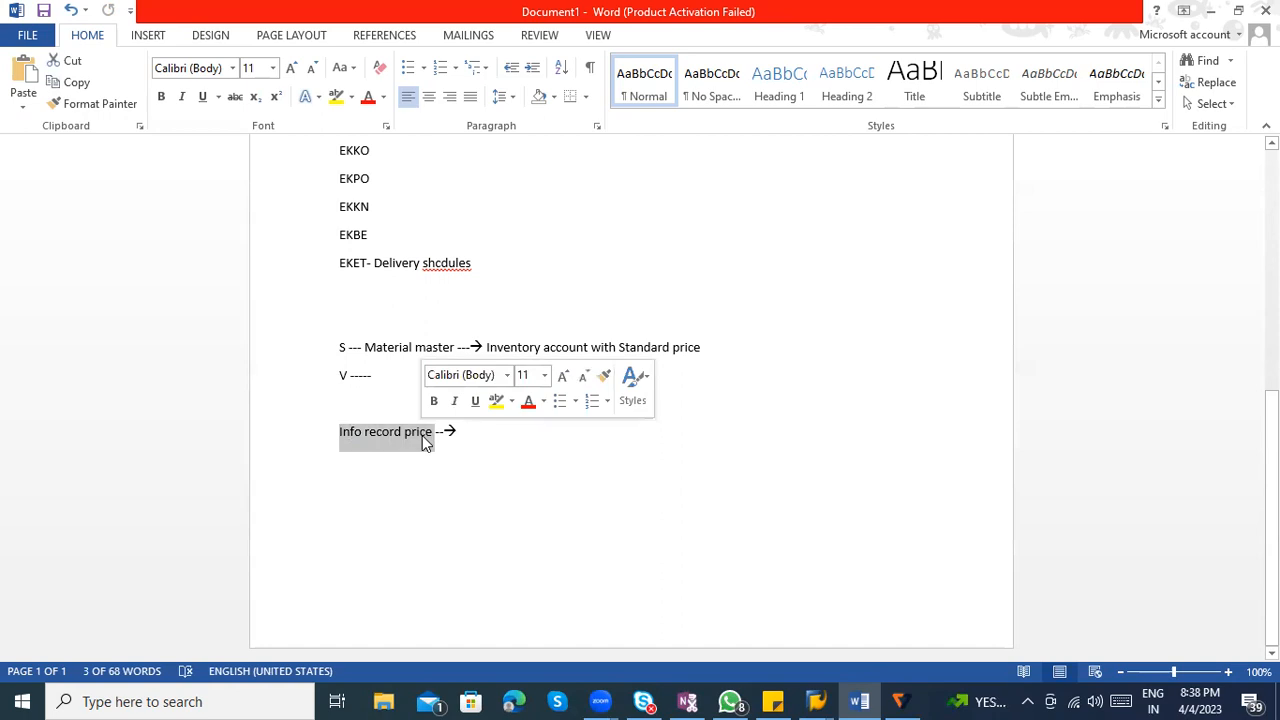
pyautogui.click(452, 440)
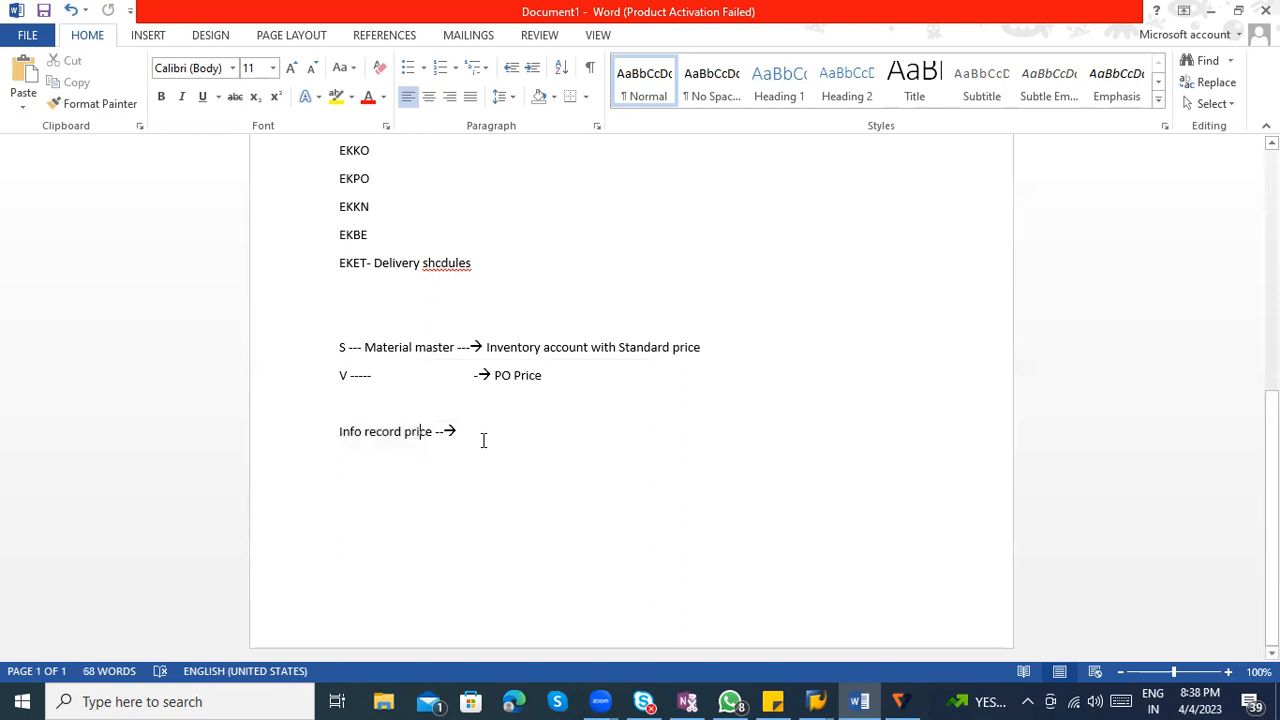
pyautogui.moveTo(472, 438); pyautogui.dragTo(316, 450)
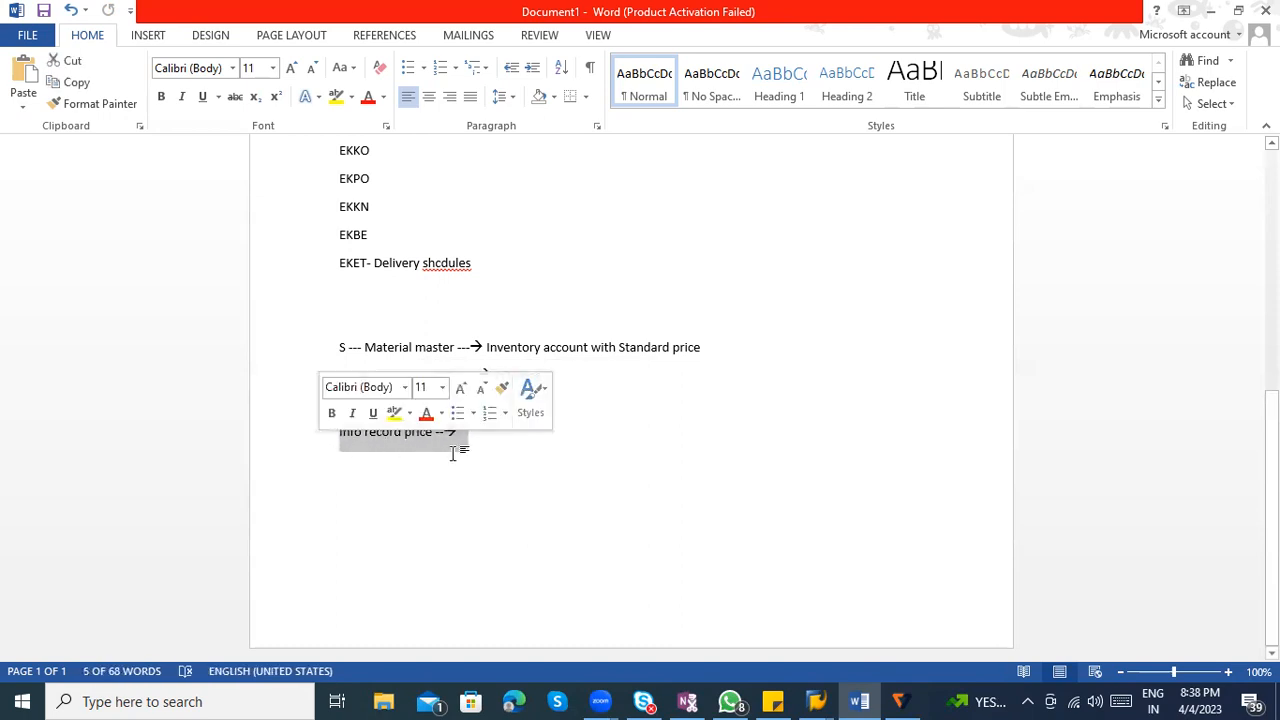
pyautogui.click(496, 446)
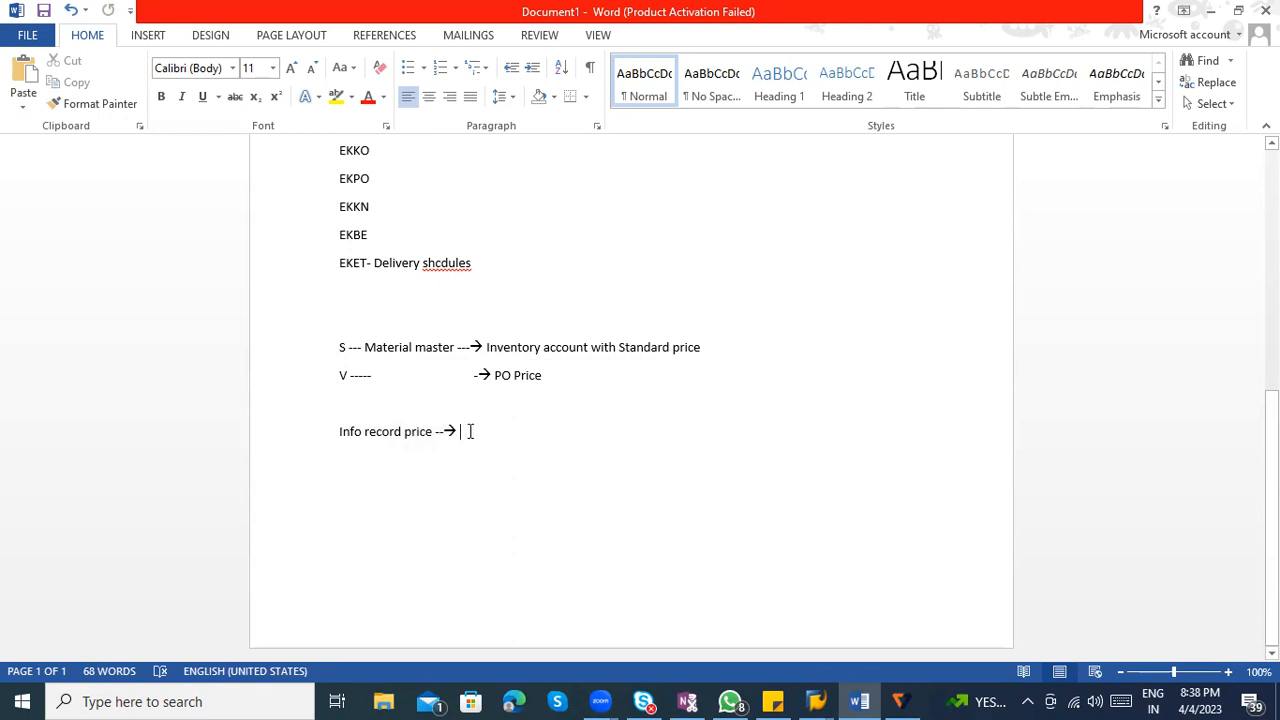
pyautogui.moveTo(469, 431); pyautogui.dragTo(289, 434)
pyautogui.press('Delete')
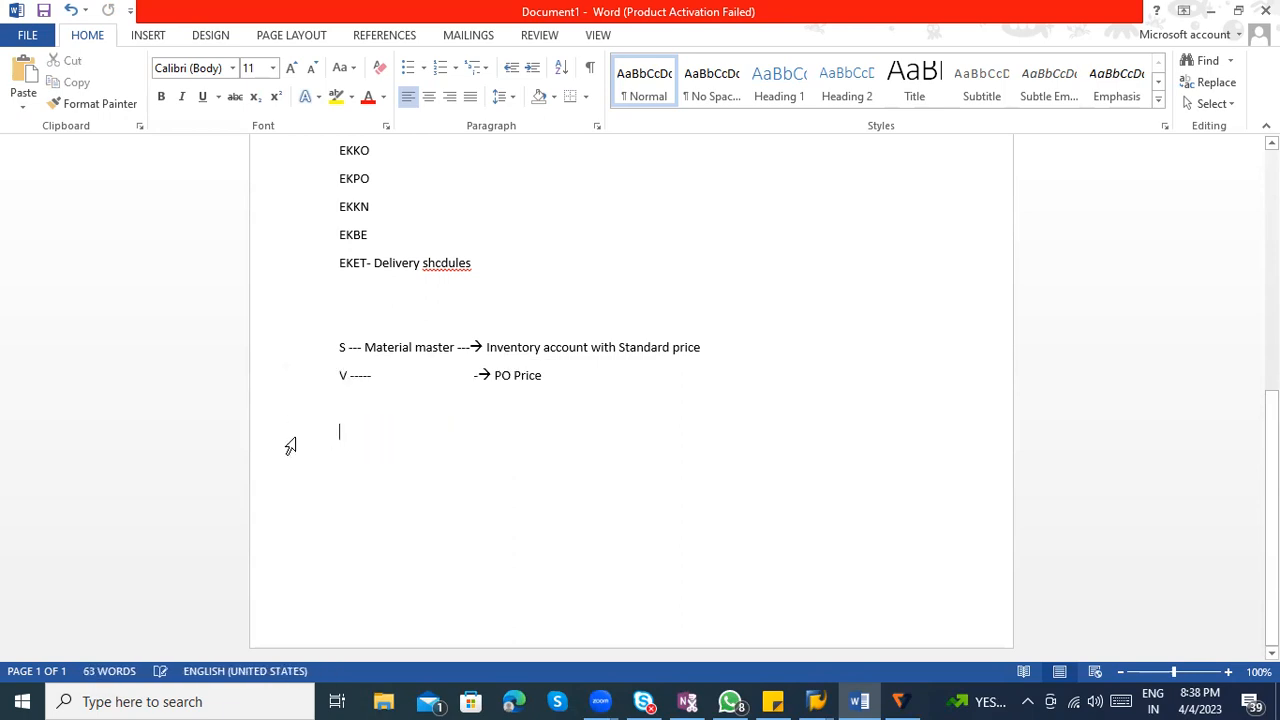
# Go over the S and V price control notes again, highlighting both lines together
pyautogui.hotkey('alt', 'Tab')
pyautogui.hotkey('alt', 'Tab')
pyautogui.click(346, 408)
pyautogui.moveTo(332, 346); pyautogui.dragTo(557, 375)
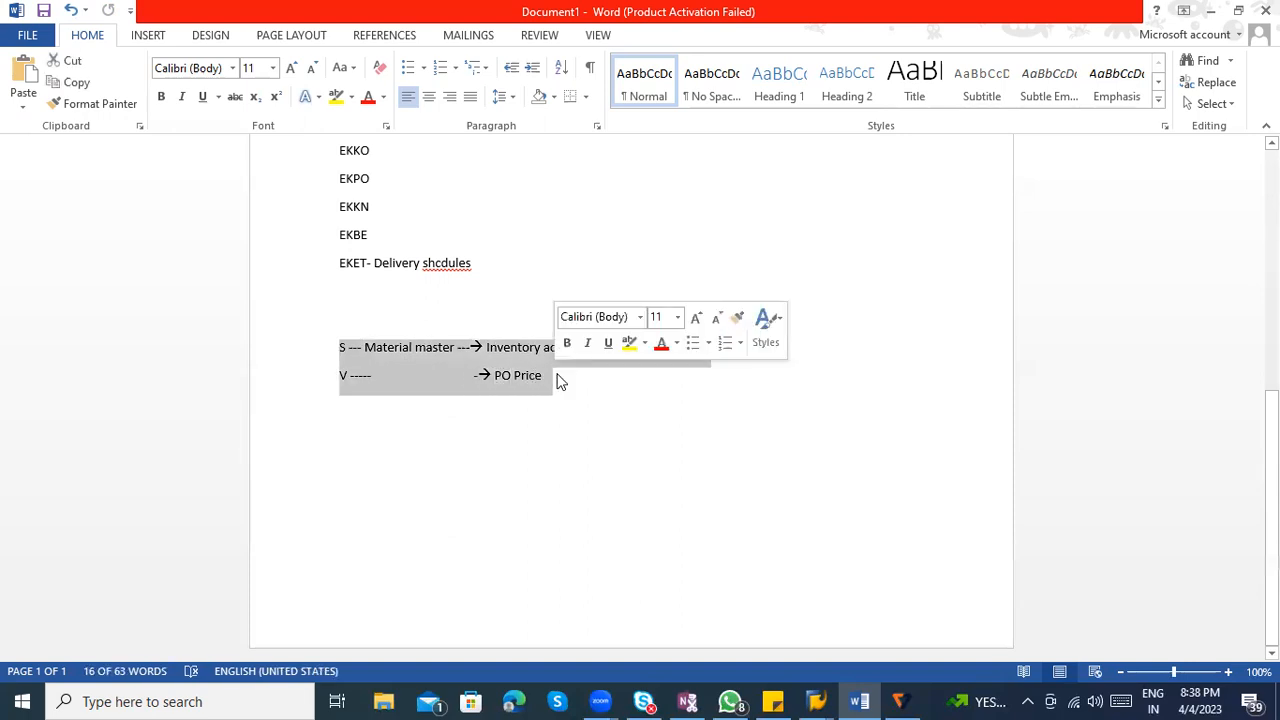
pyautogui.click(553, 375)
pyautogui.moveTo(554, 377); pyautogui.dragTo(334, 351)
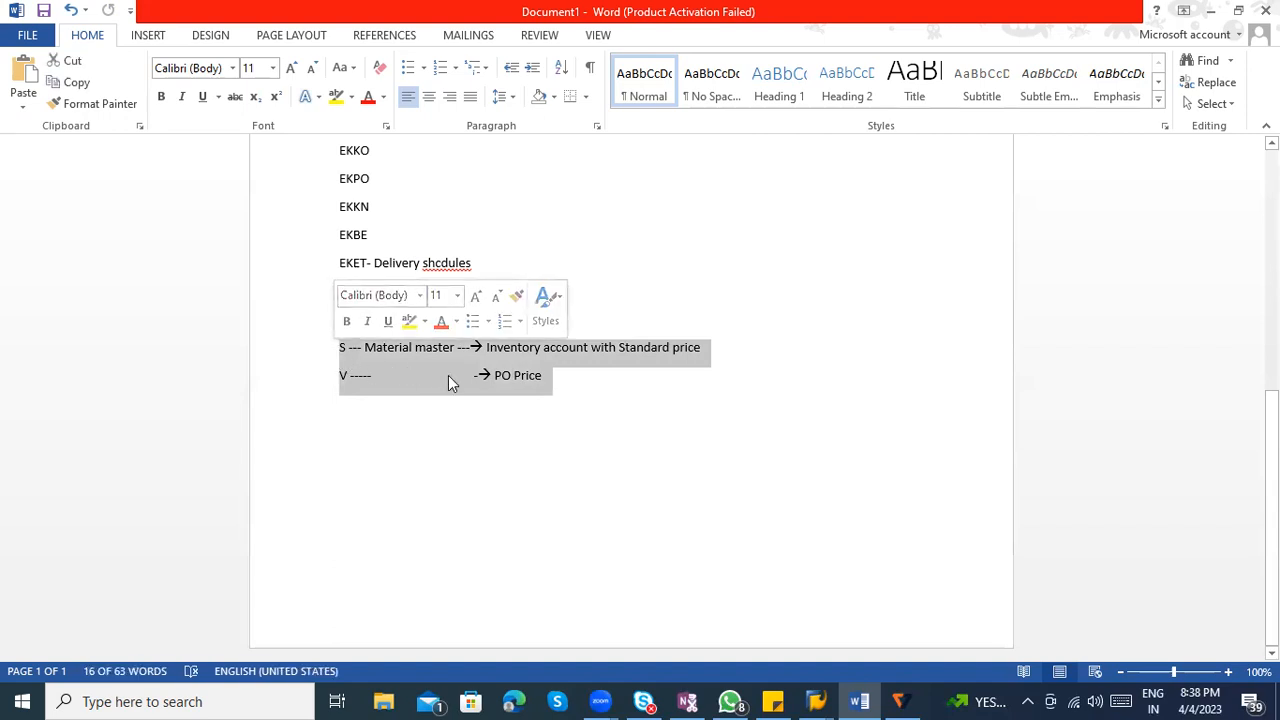
pyautogui.click(570, 391)
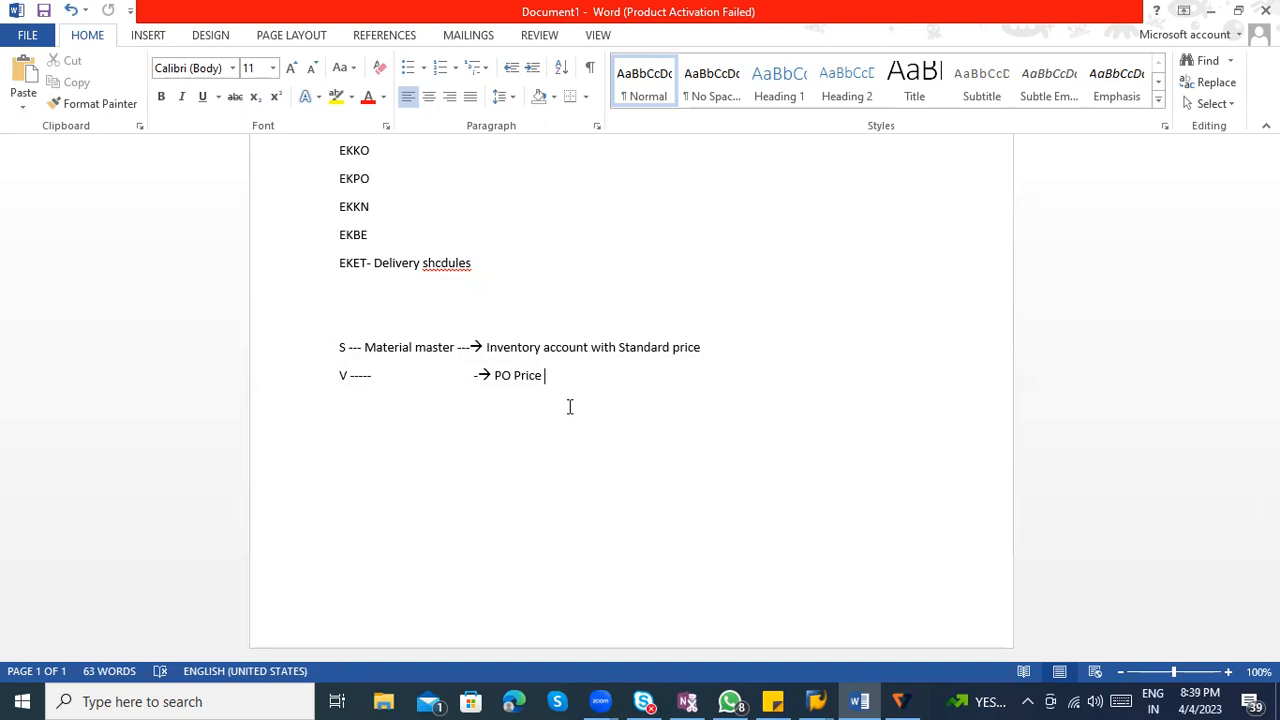
# Switch back to SAP, return to the material document and open the purchase order from its purchase order data
pyautogui.hotkey('alt', 'Tab')
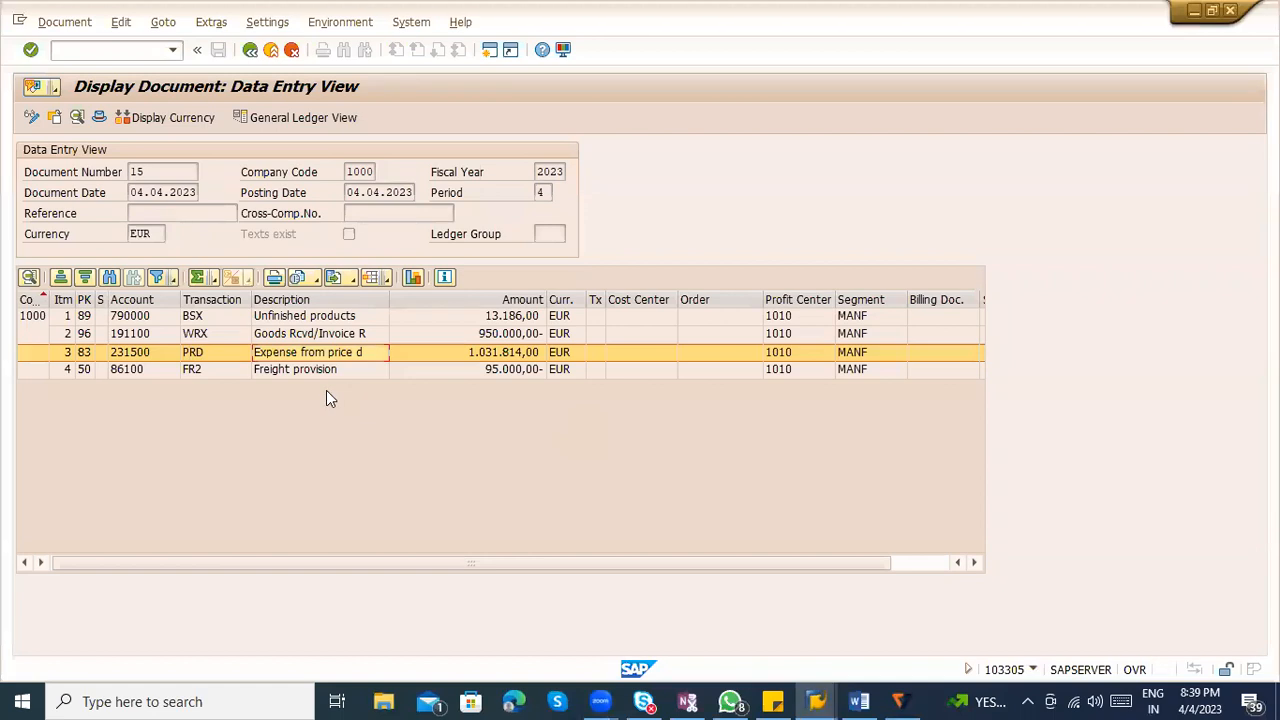
pyautogui.click(250, 49)
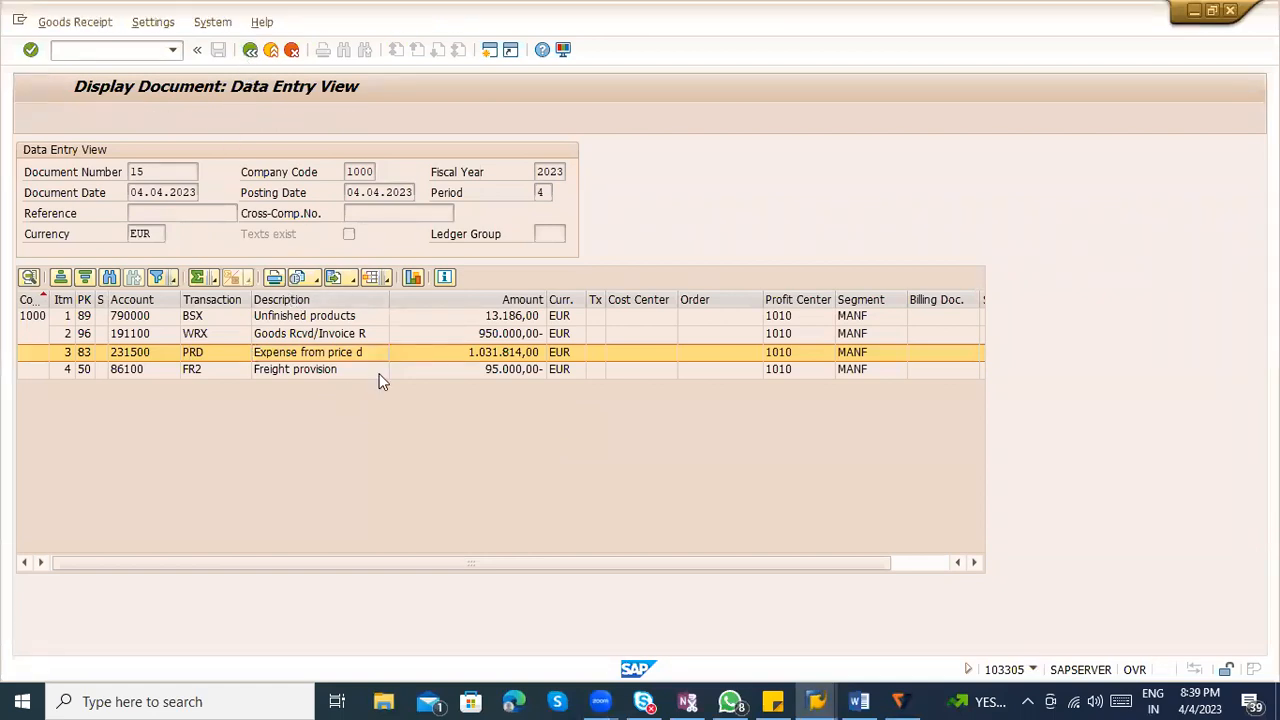
pyautogui.press('Escape')
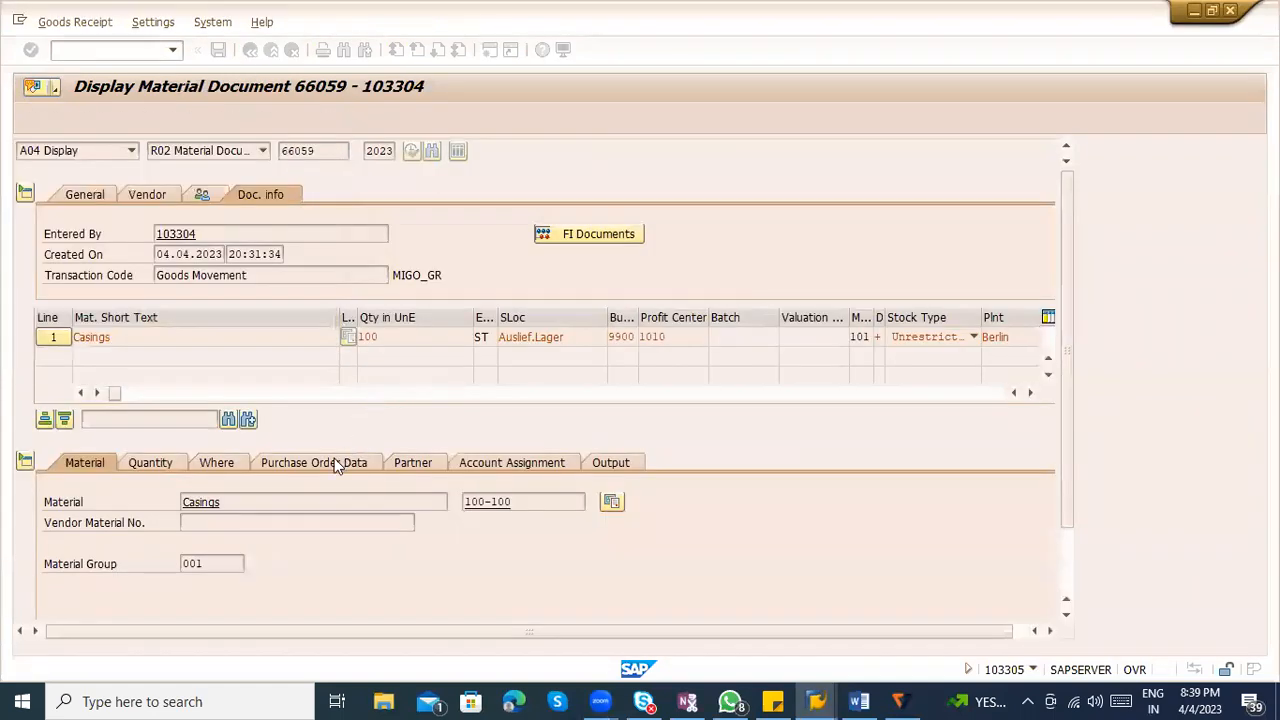
pyautogui.click(320, 465)
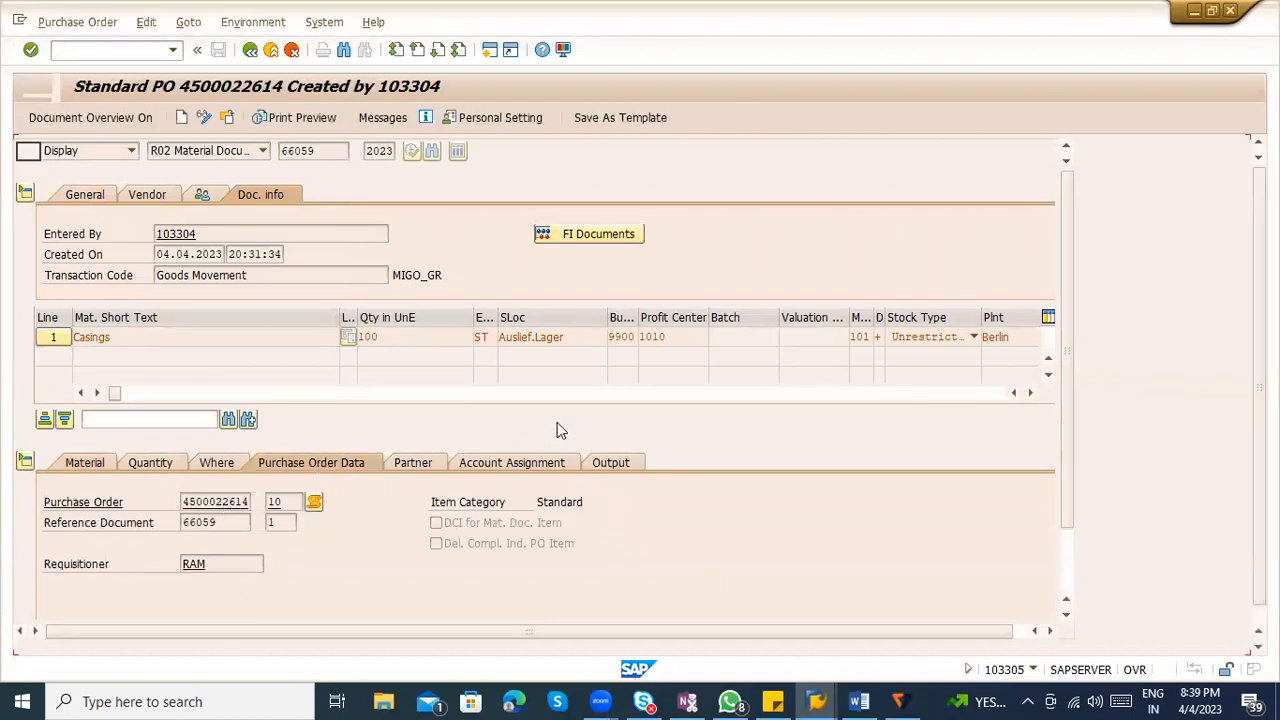
# Check the Casings item's purchase order history, followed by the quantity and net value in its conditions
pyautogui.click(448, 359)
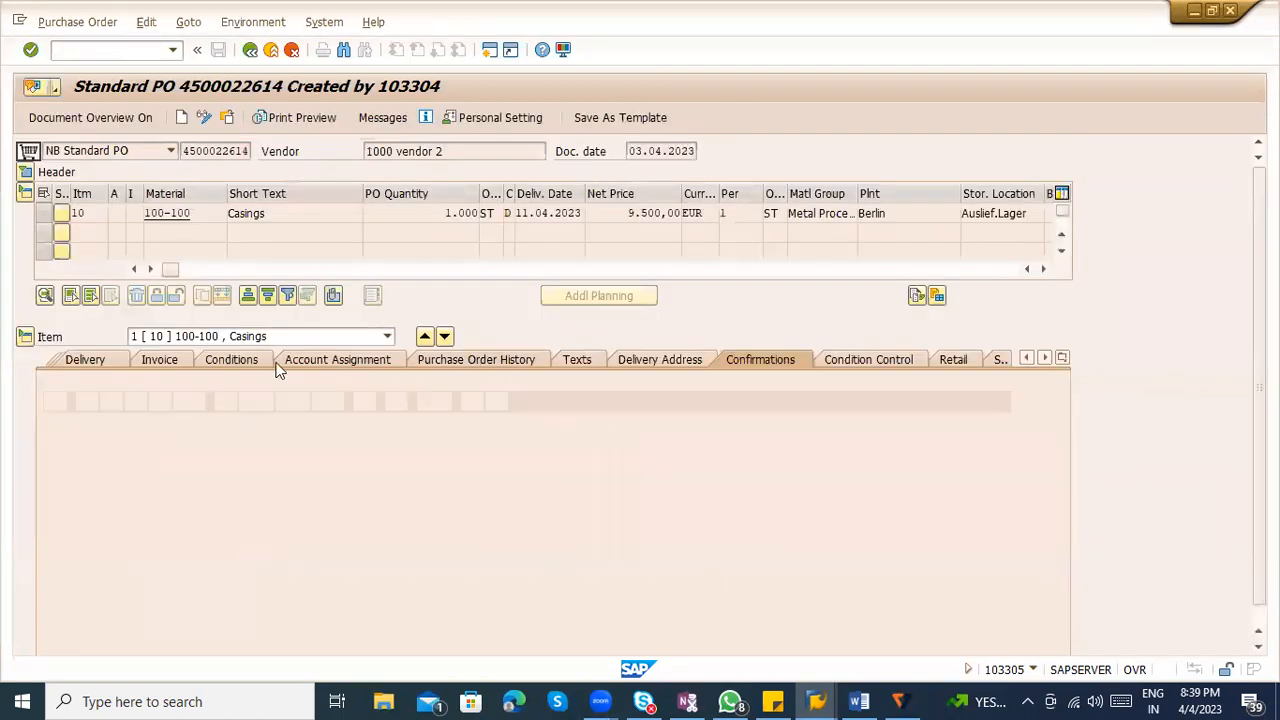
pyautogui.click(249, 366)
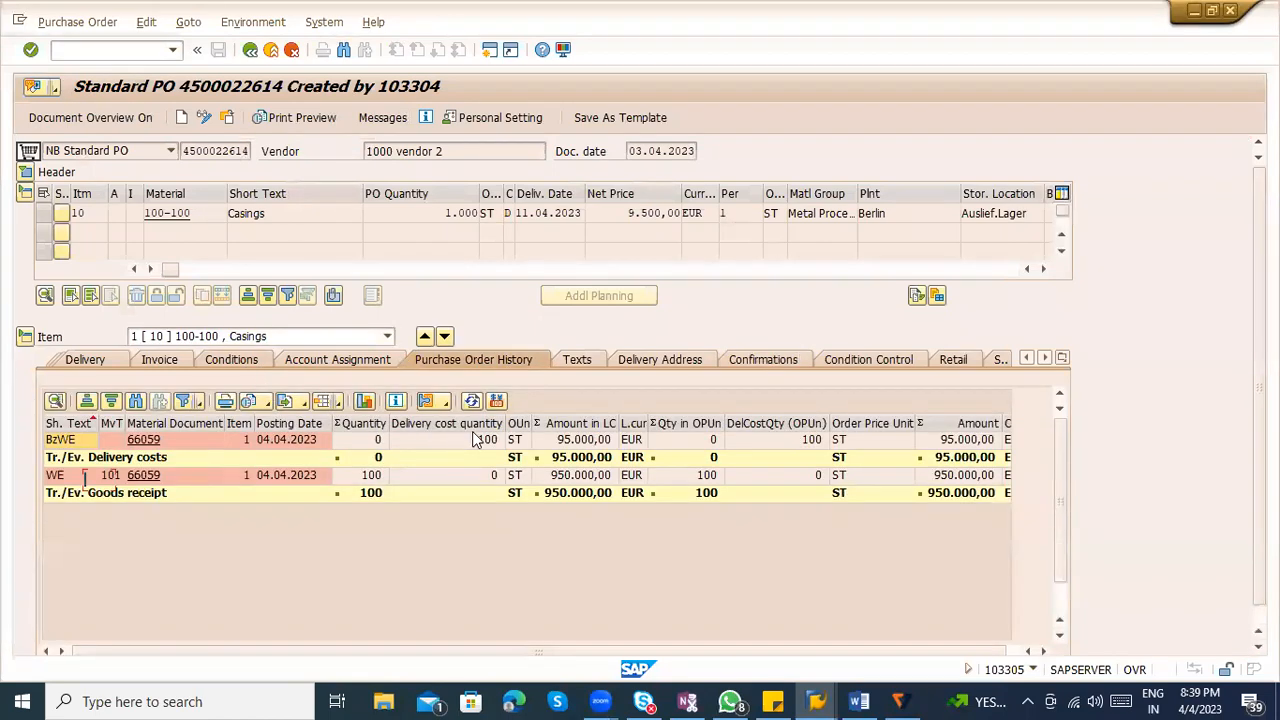
pyautogui.doubleClick(590, 398)
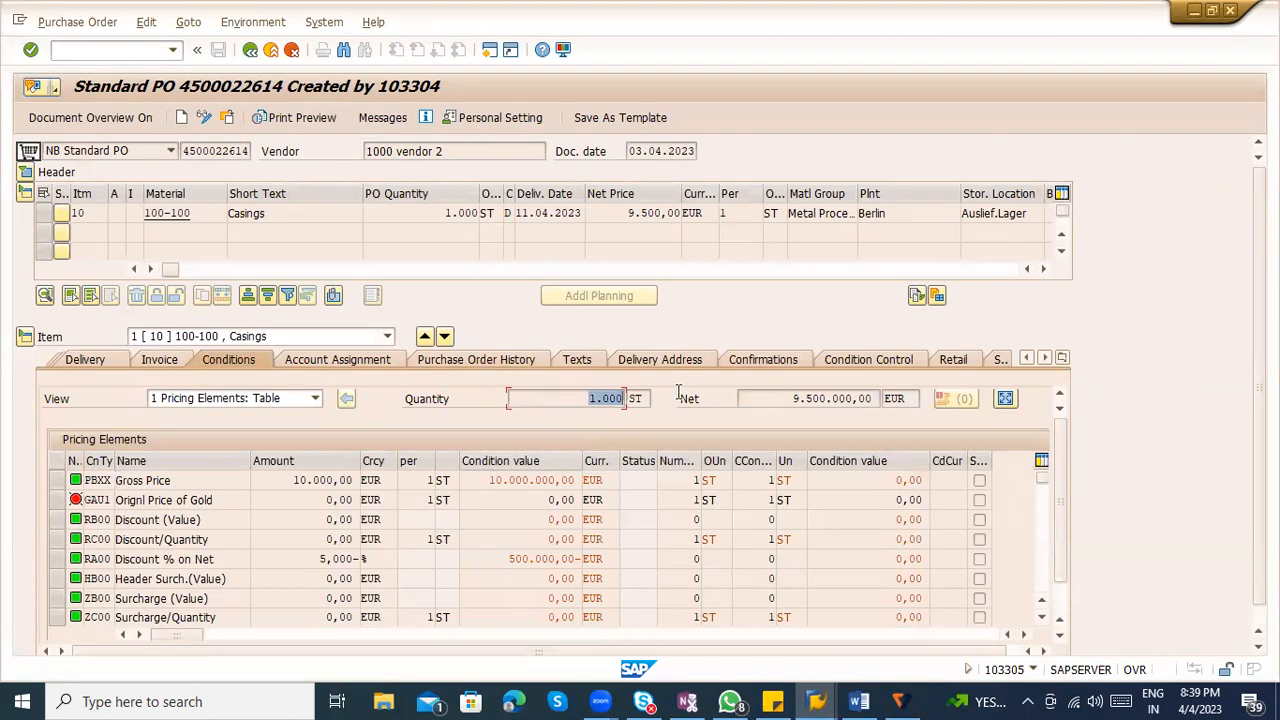
pyautogui.click(795, 398)
pyautogui.moveTo(795, 398); pyautogui.dragTo(885, 398)
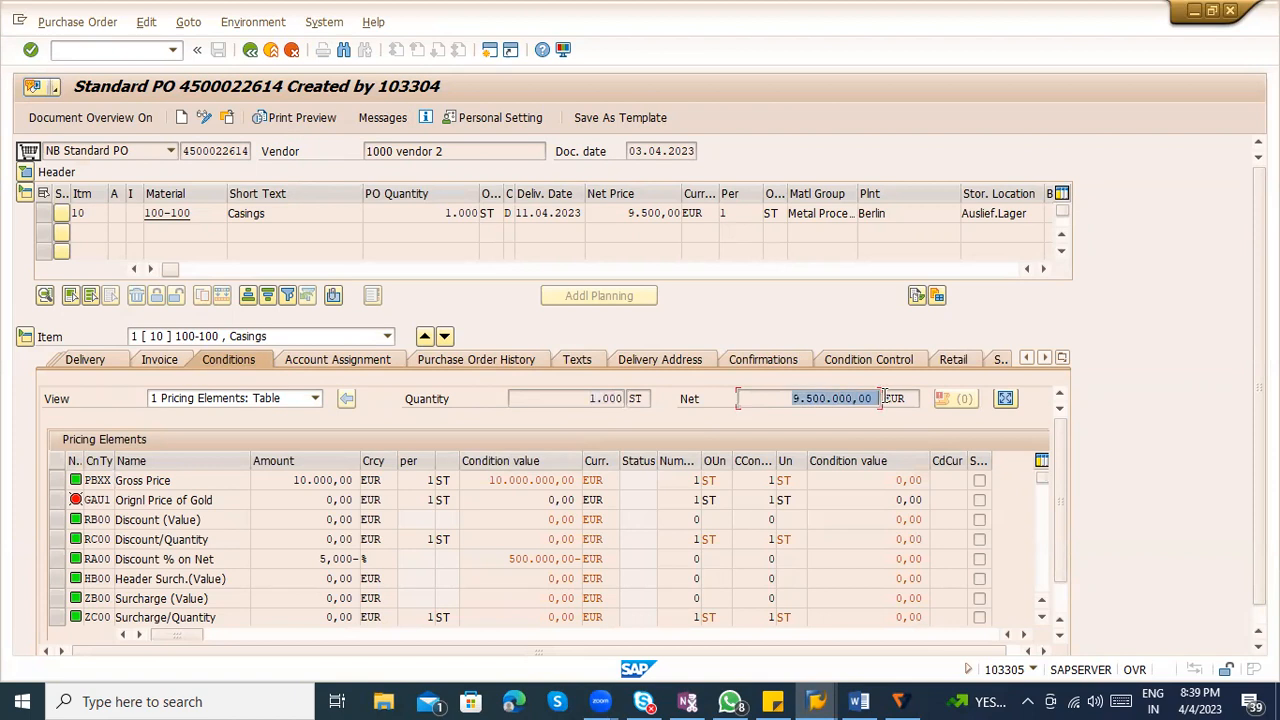
# Examine the purchase order item's net value, gross price and percentage discount among the pricing conditions
pyautogui.moveTo(786, 398); pyautogui.dragTo(901, 386)
pyautogui.moveTo(288, 480); pyautogui.dragTo(397, 474)
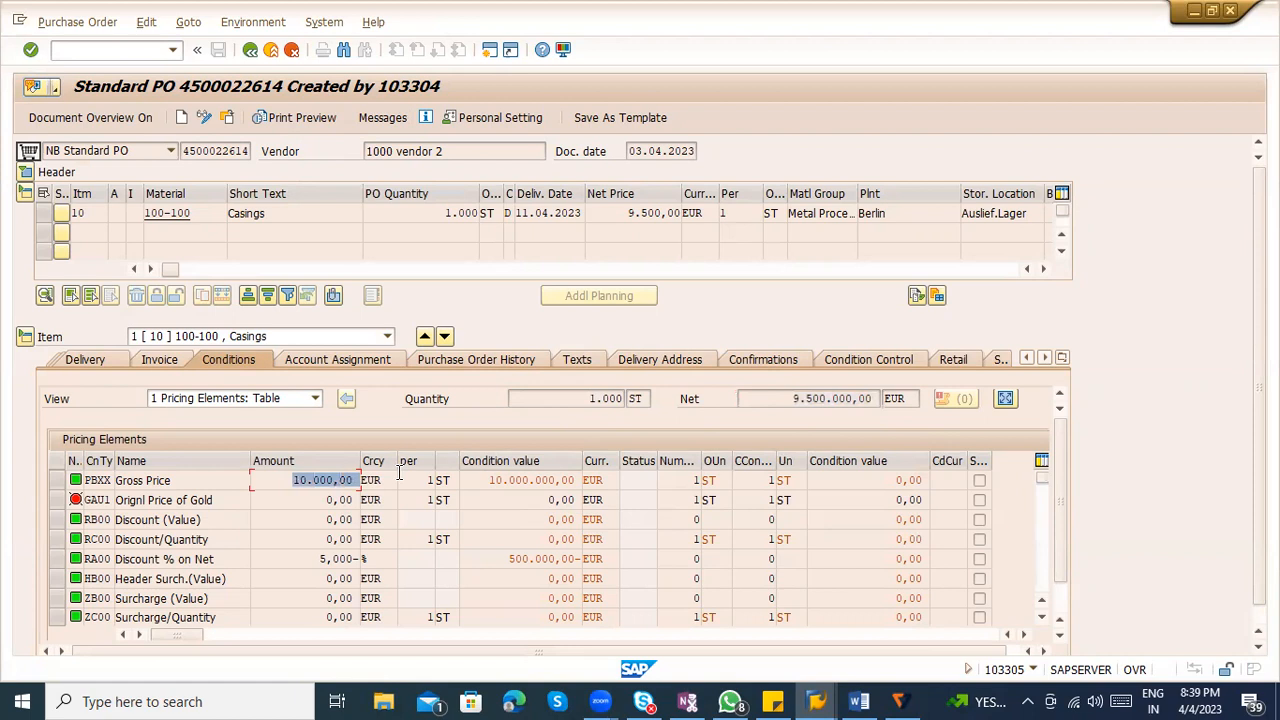
pyautogui.click(275, 481)
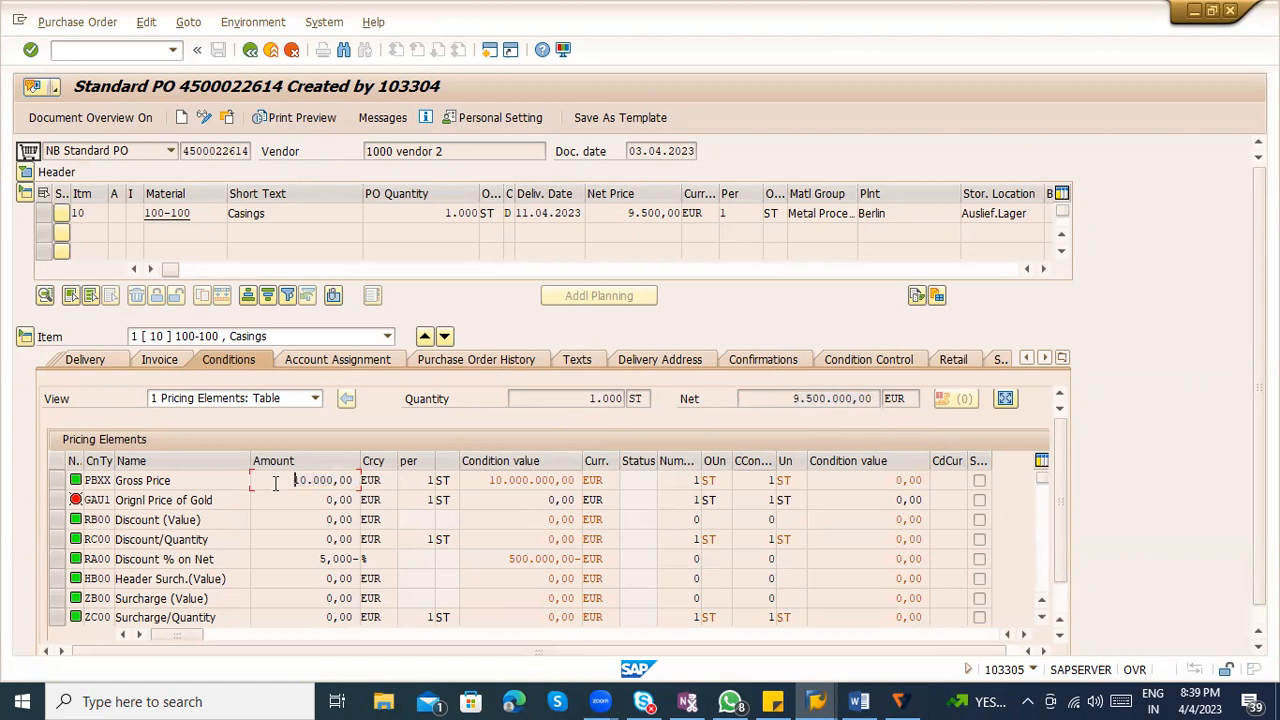
pyautogui.moveTo(318, 556); pyautogui.dragTo(393, 551)
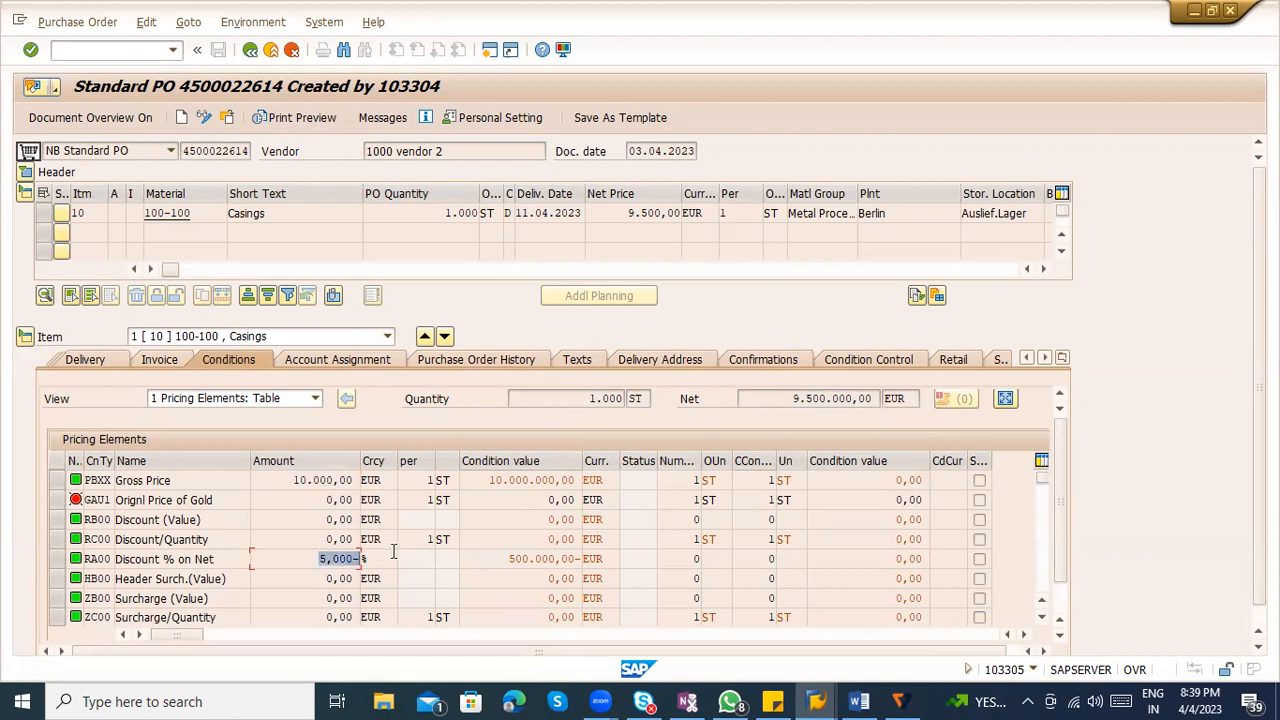
pyautogui.click(297, 481)
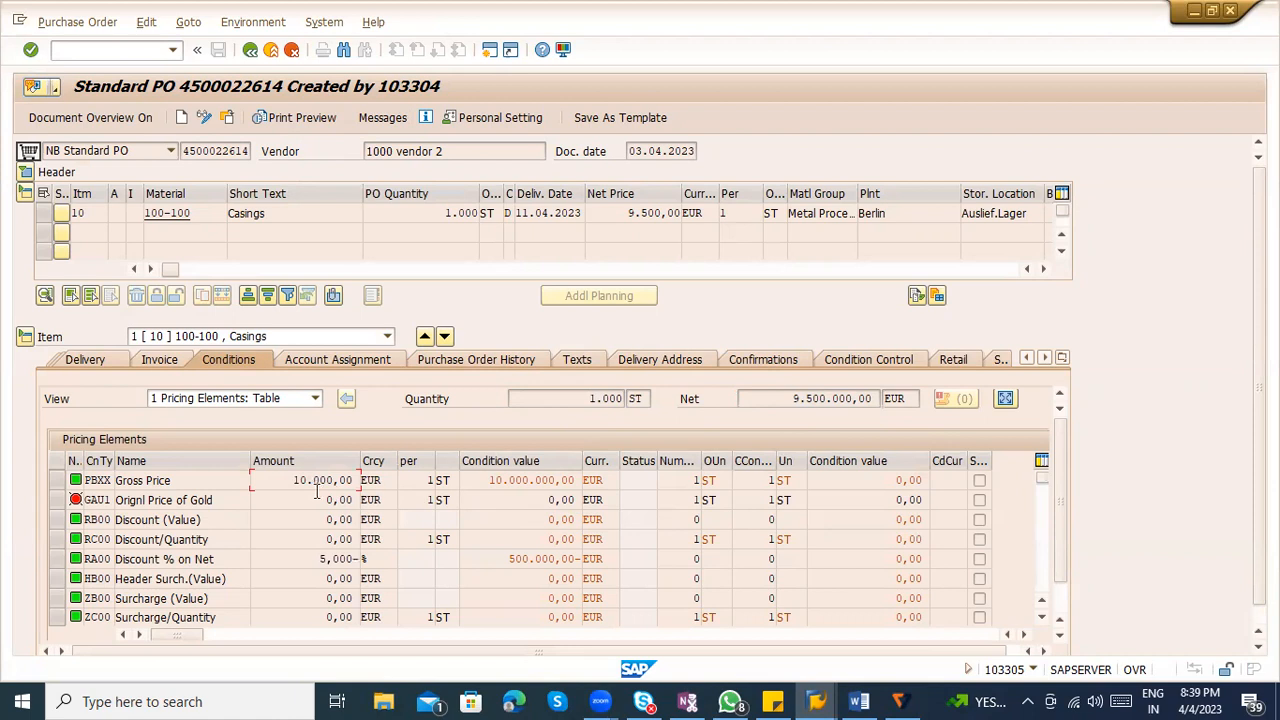
# Open the material master of item 100-100 at the Accounting 1 view and check its standard price in company code currency
pyautogui.doubleClick(180, 214)
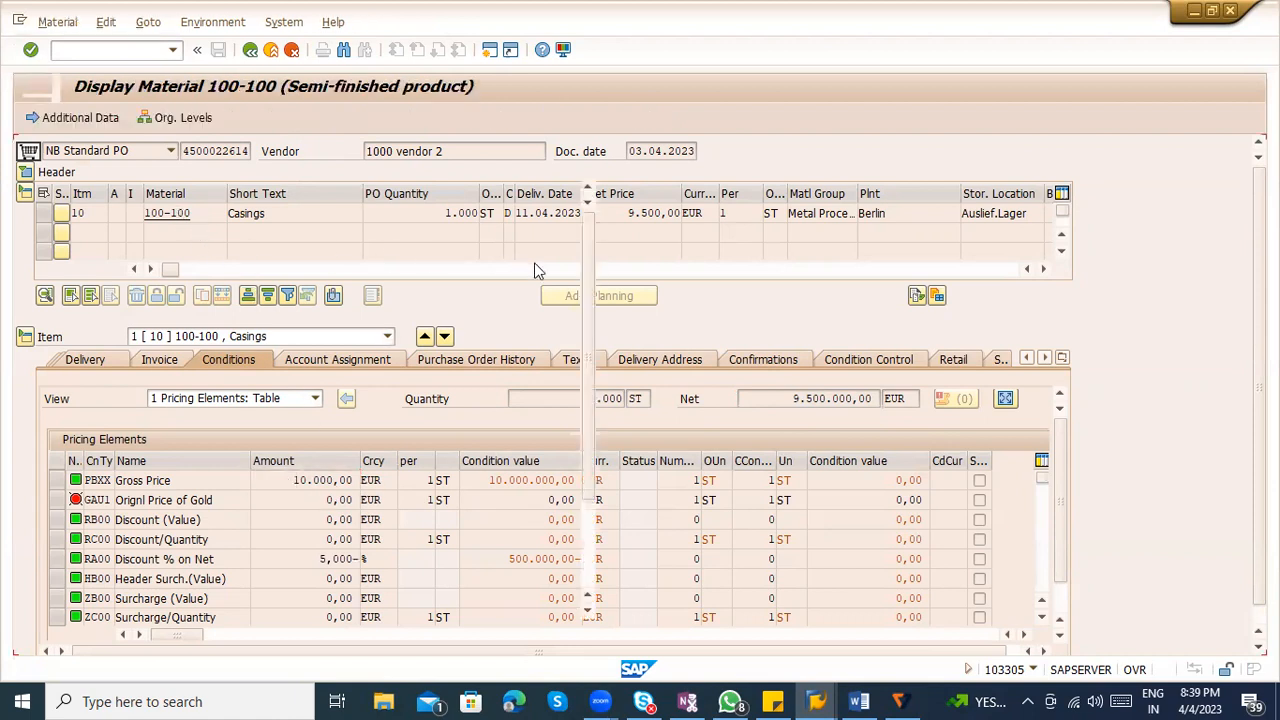
pyautogui.click(590, 151)
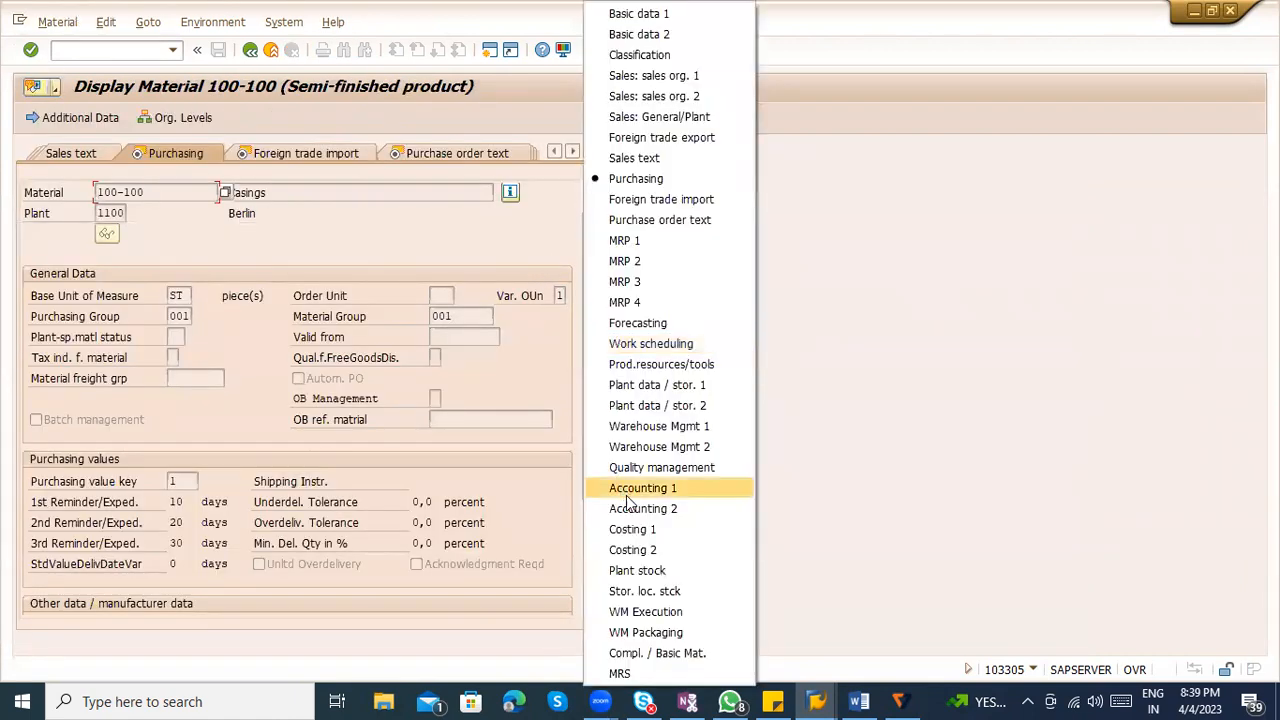
pyautogui.click(568, 501)
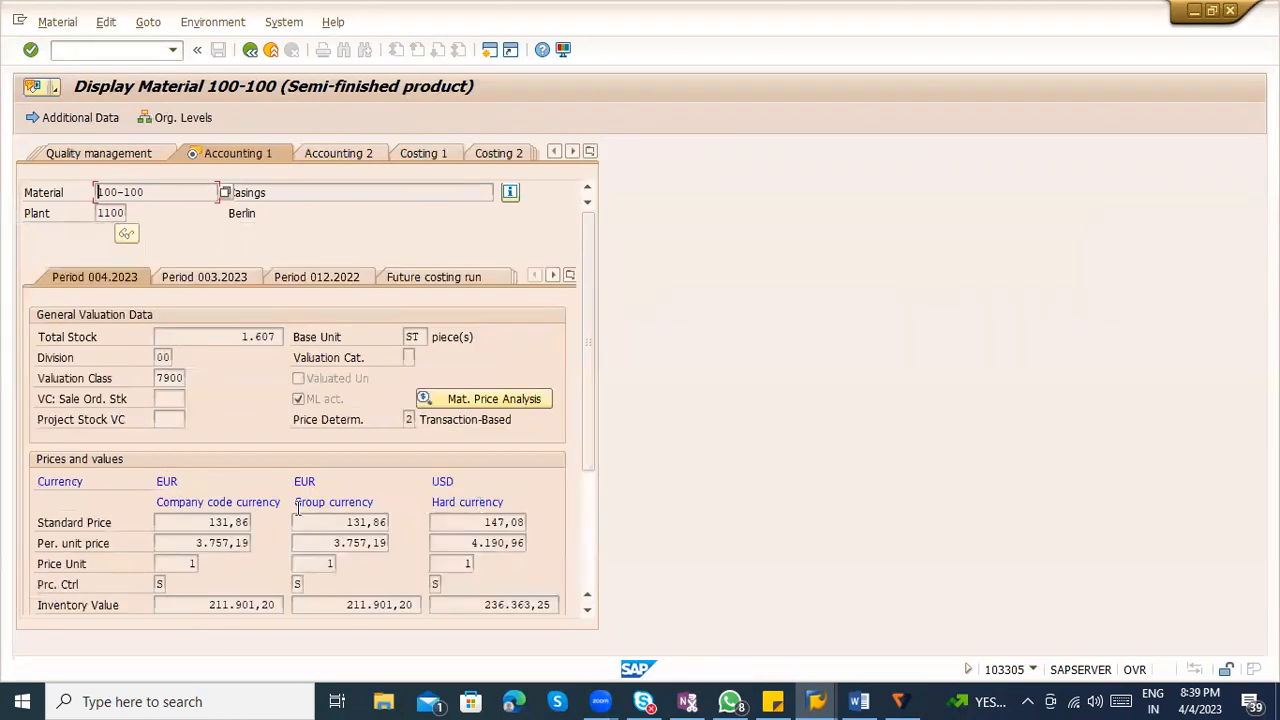
pyautogui.moveTo(209, 522); pyautogui.dragTo(269, 525)
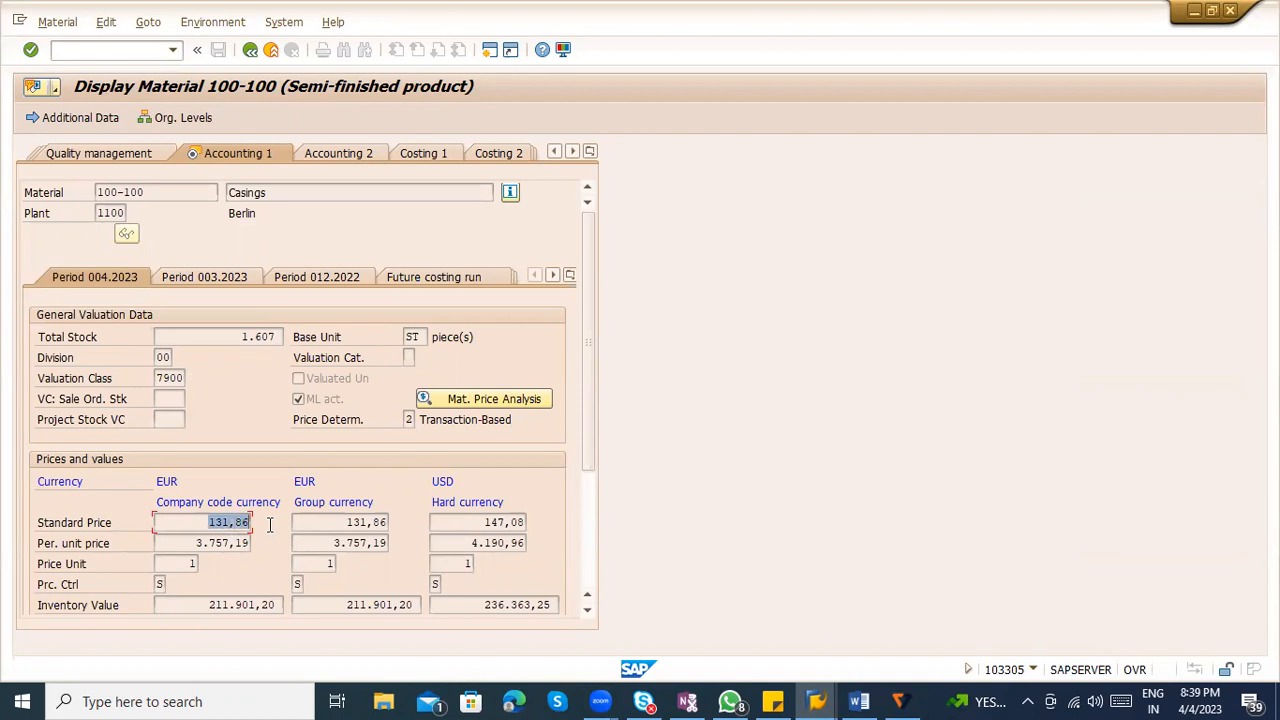
# Return to the goods receipt material document and open its accounting document from the FI documents
pyautogui.click(251, 50)
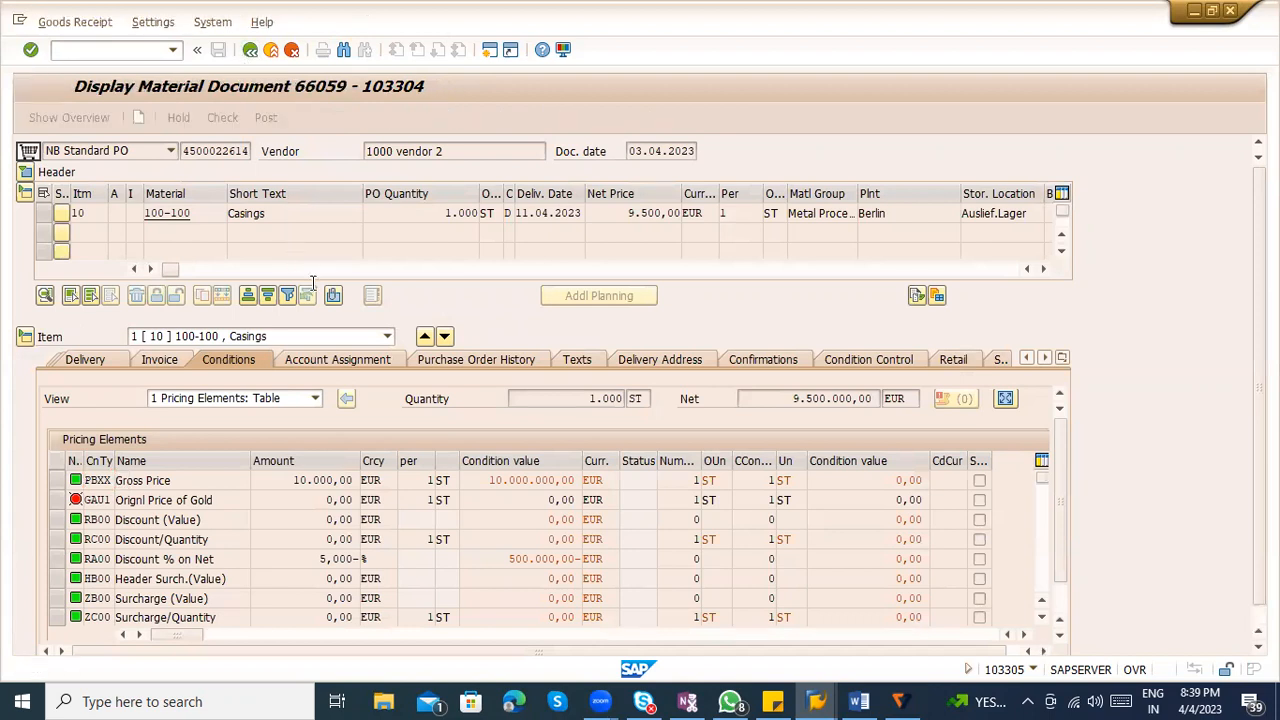
pyautogui.click(570, 234)
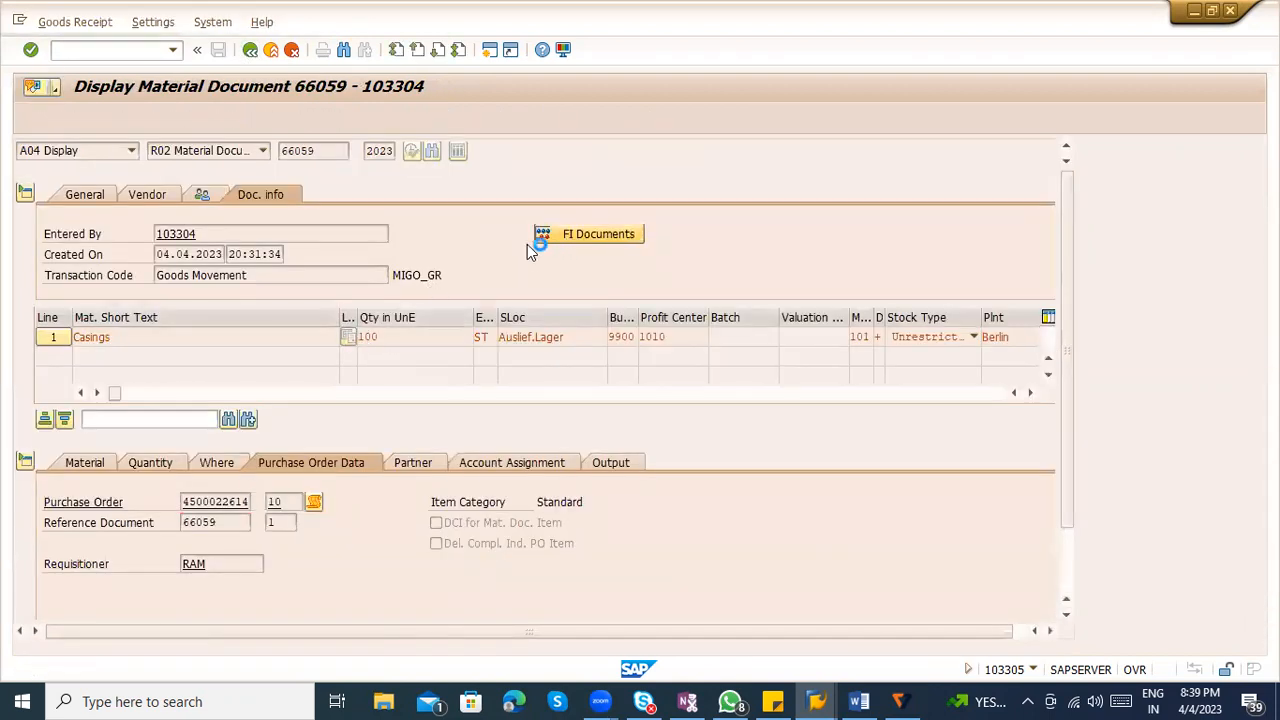
pyautogui.doubleClick(183, 231)
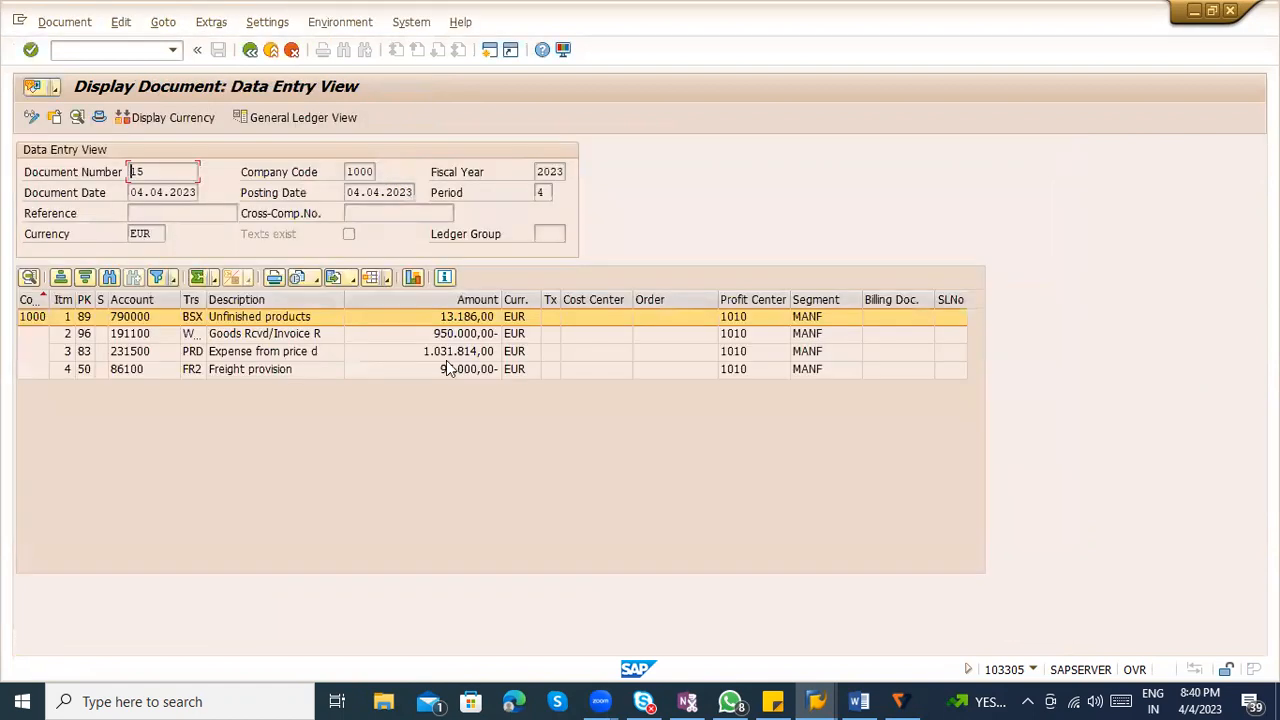
# Review the accounting document's amounts for unfinished products, price difference expense, goods received/invoice received and freight provision
pyautogui.click(474, 321)
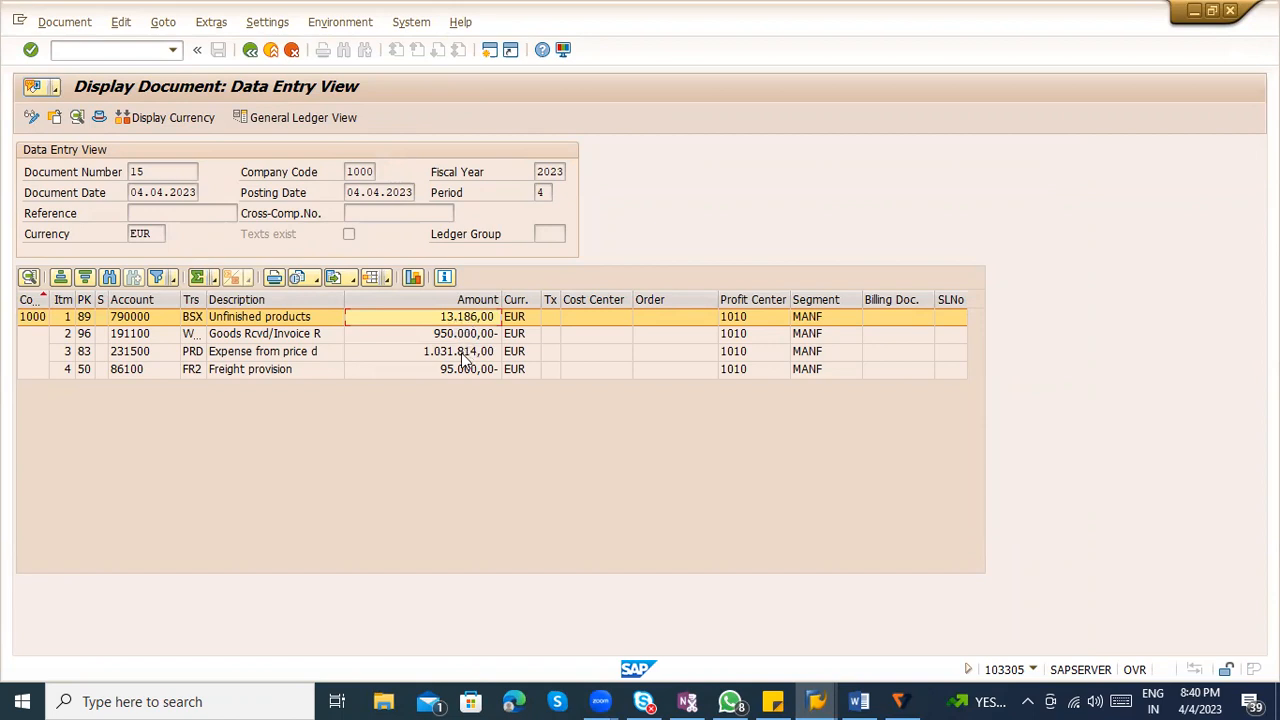
pyautogui.click(465, 352)
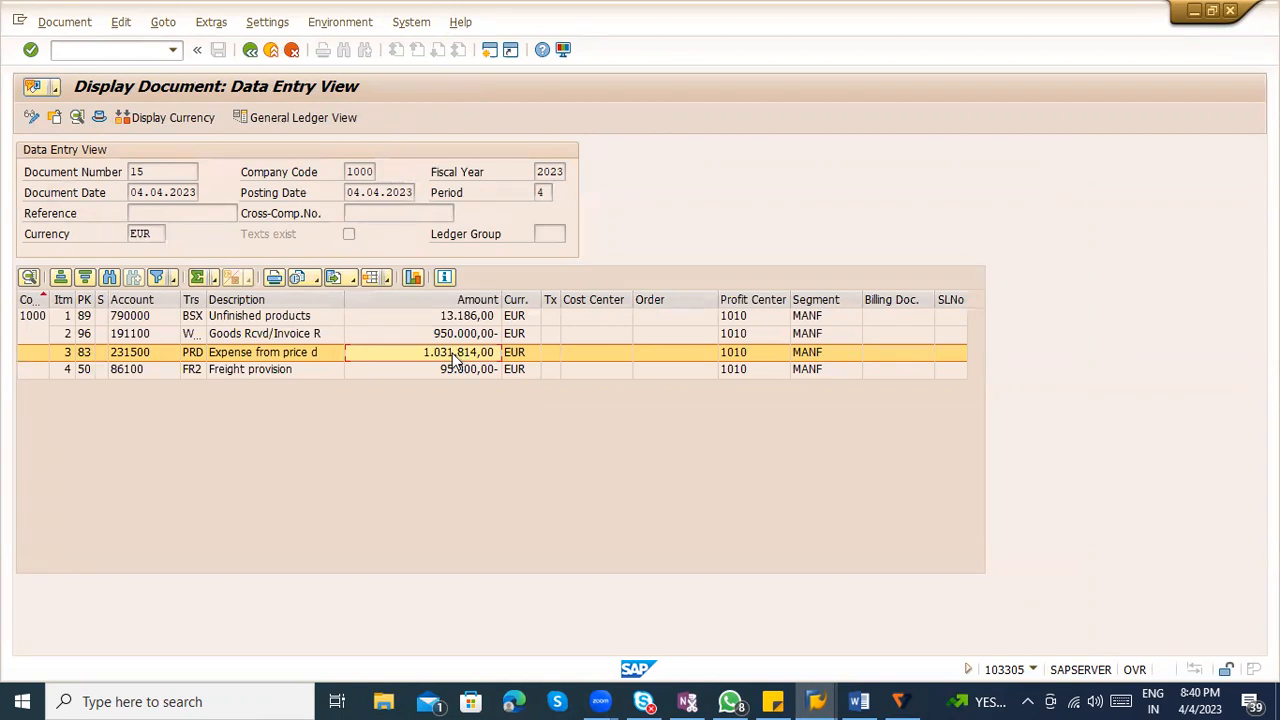
pyautogui.click(437, 336)
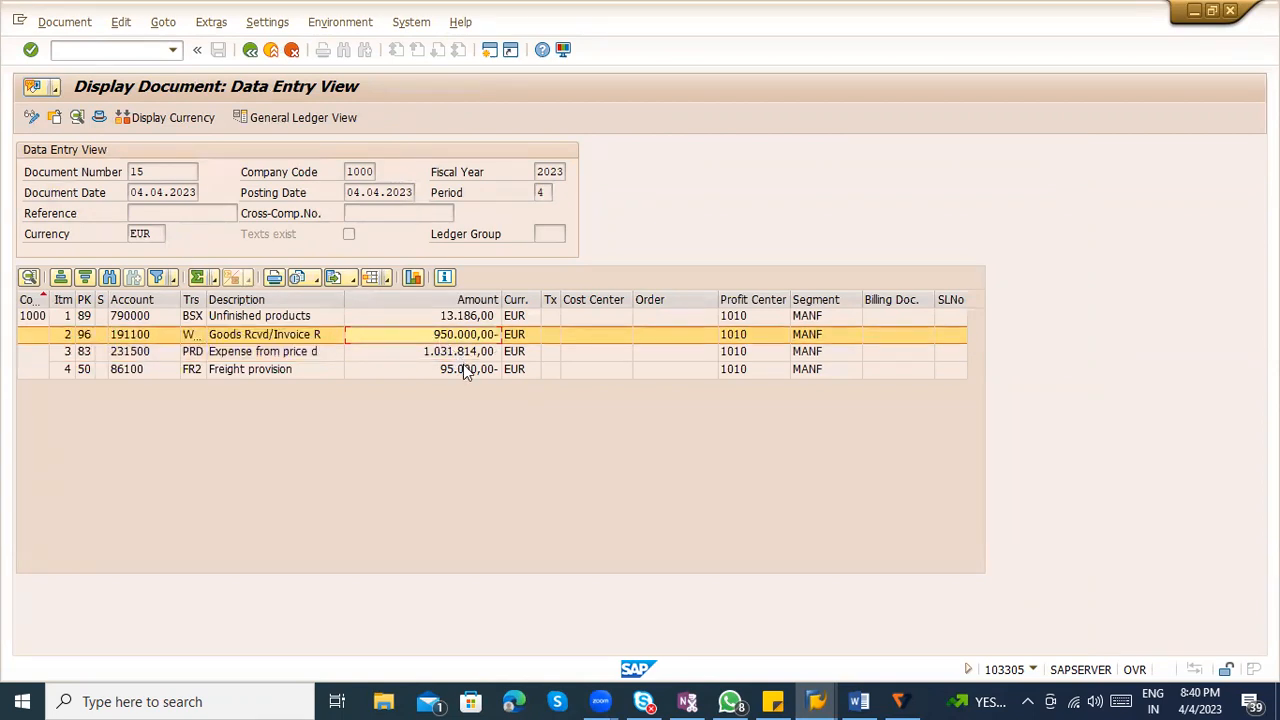
pyautogui.click(464, 370)
pyautogui.click(283, 369)
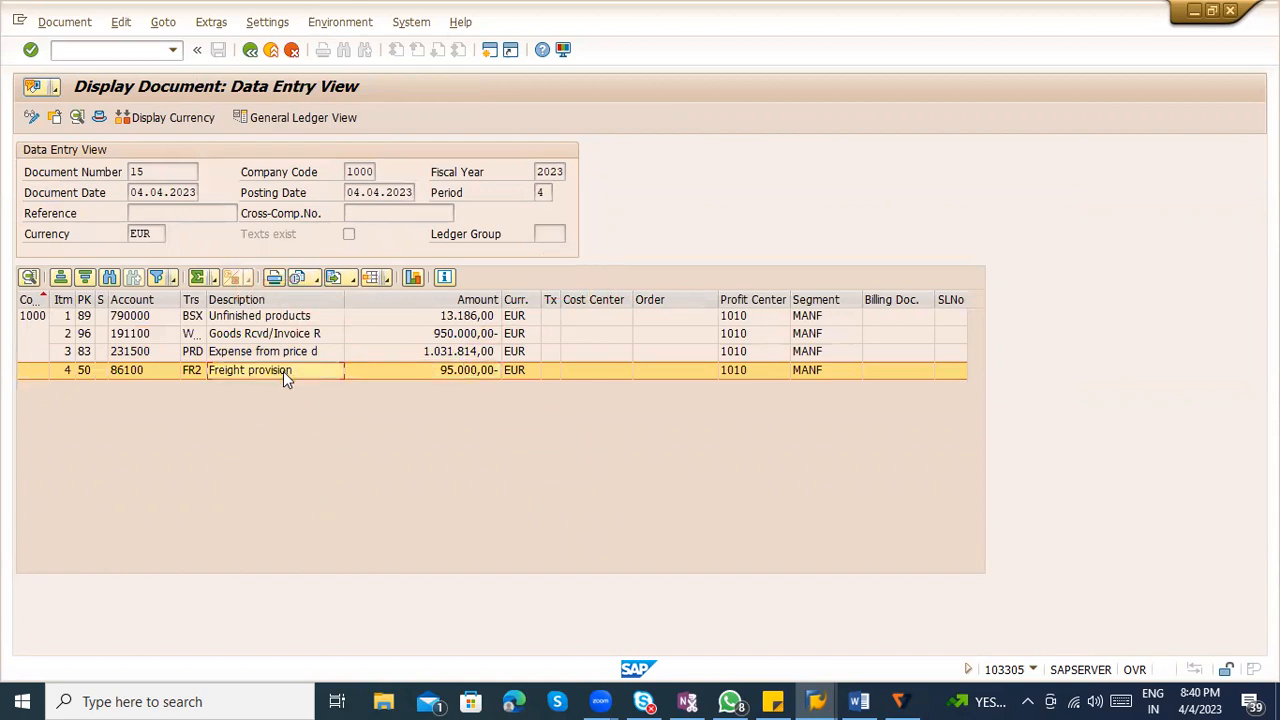
# Switch to the Word notes and add the line "Price of product – 100" below the PO Price line, leaving a blank line between
pyautogui.click(859, 701)
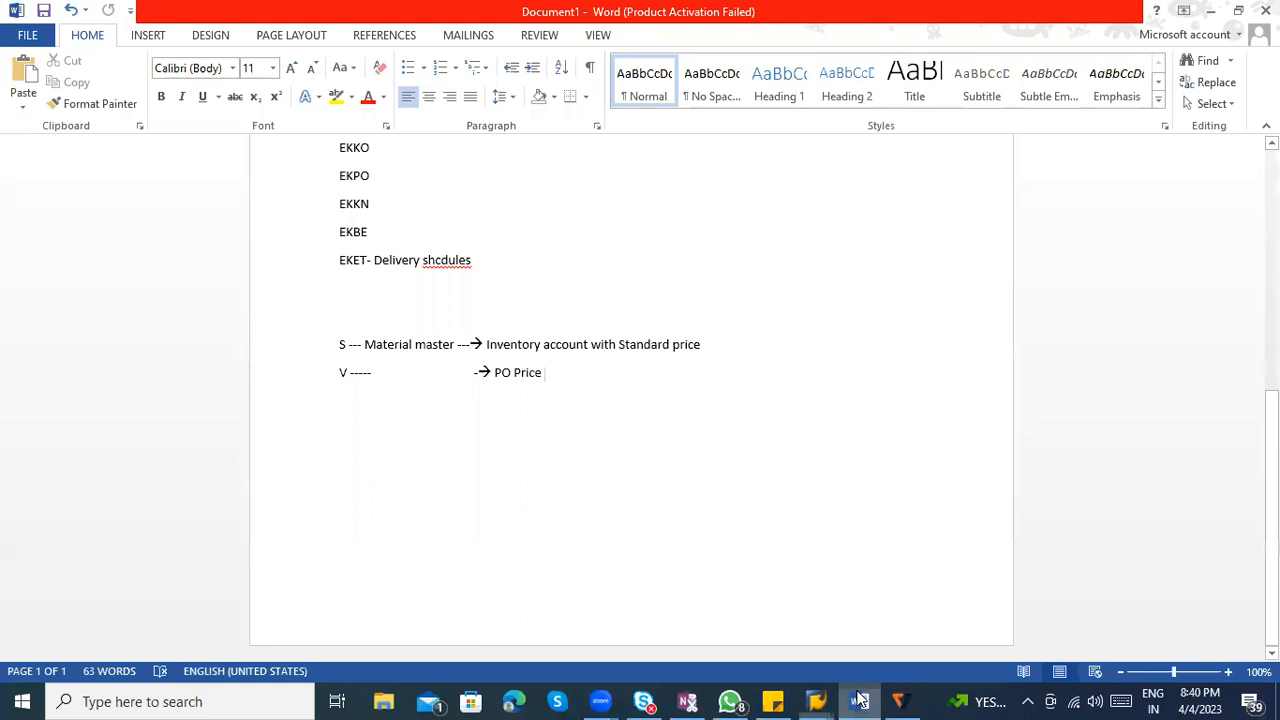
pyautogui.press('Return')
pyautogui.press('Return')
pyautogui.write('Price of producctr')
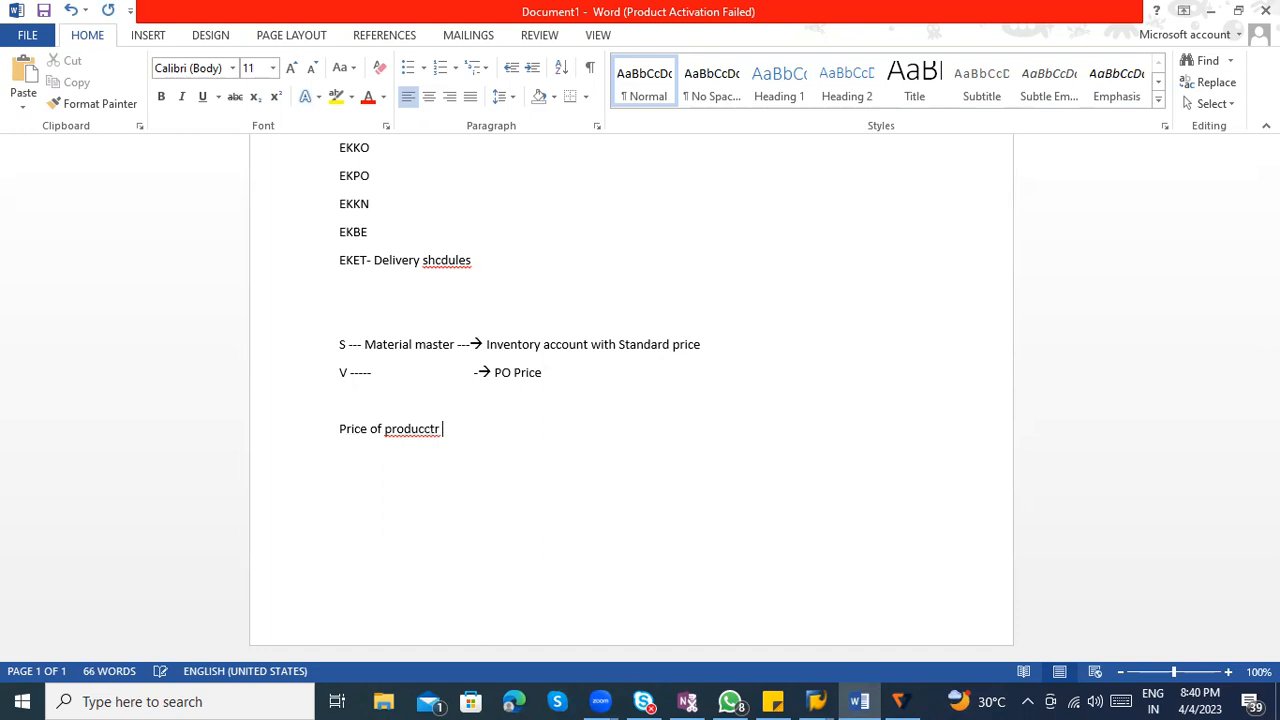
pyautogui.press('BackSpace')
pyautogui.press('BackSpace')
pyautogui.press('BackSpace')
pyautogui.press('BackSpace')
pyautogui.write('t - 100')
# Add the lines "Freight – 20" and, after a blank line, "Inventory value – 100 Rs", correcting the spelling of Freight
pyautogui.press('Return')
pyautogui.write('Freigth - 1')
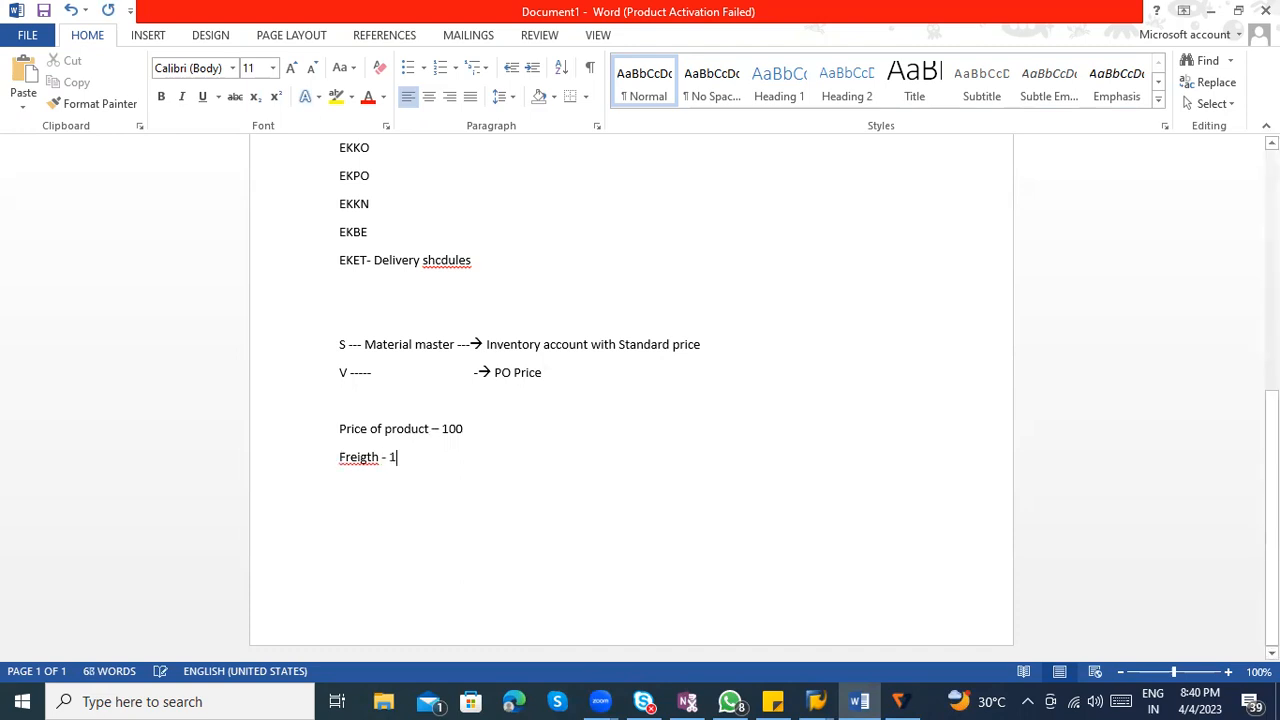
pyautogui.press('BackSpace')
pyautogui.write('20')
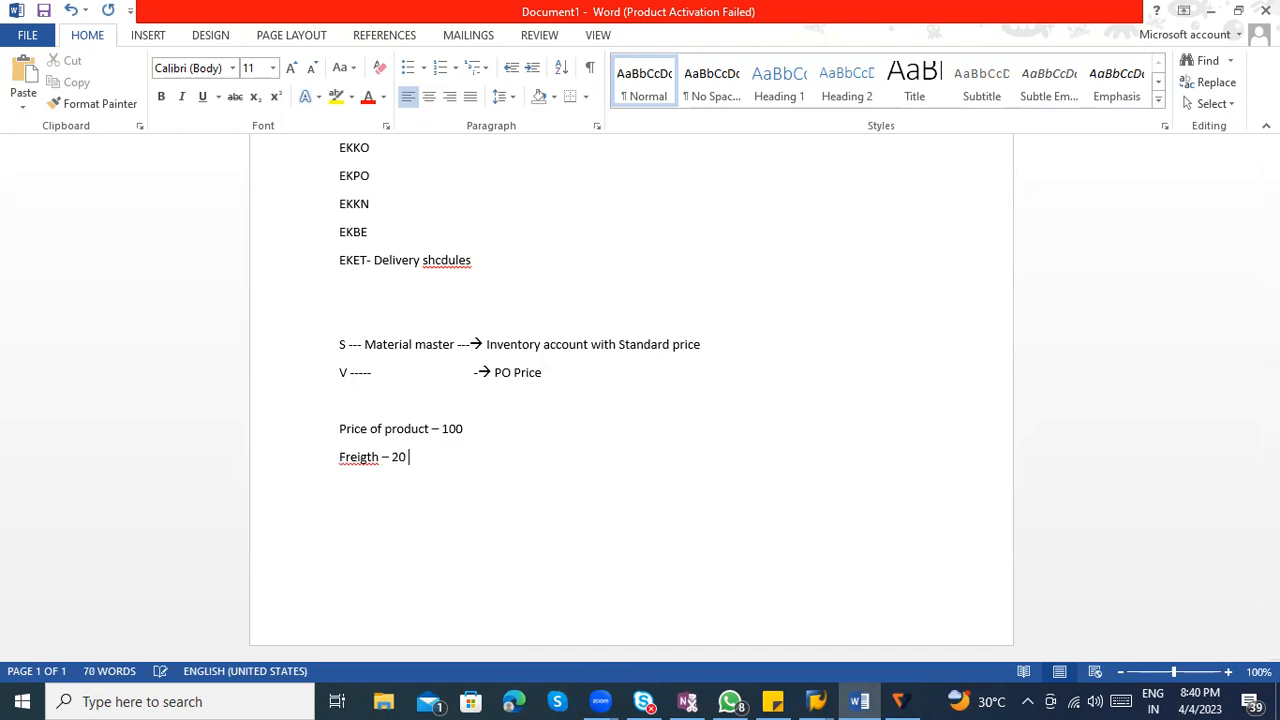
pyautogui.press('Return')
pyautogui.write('Inven')
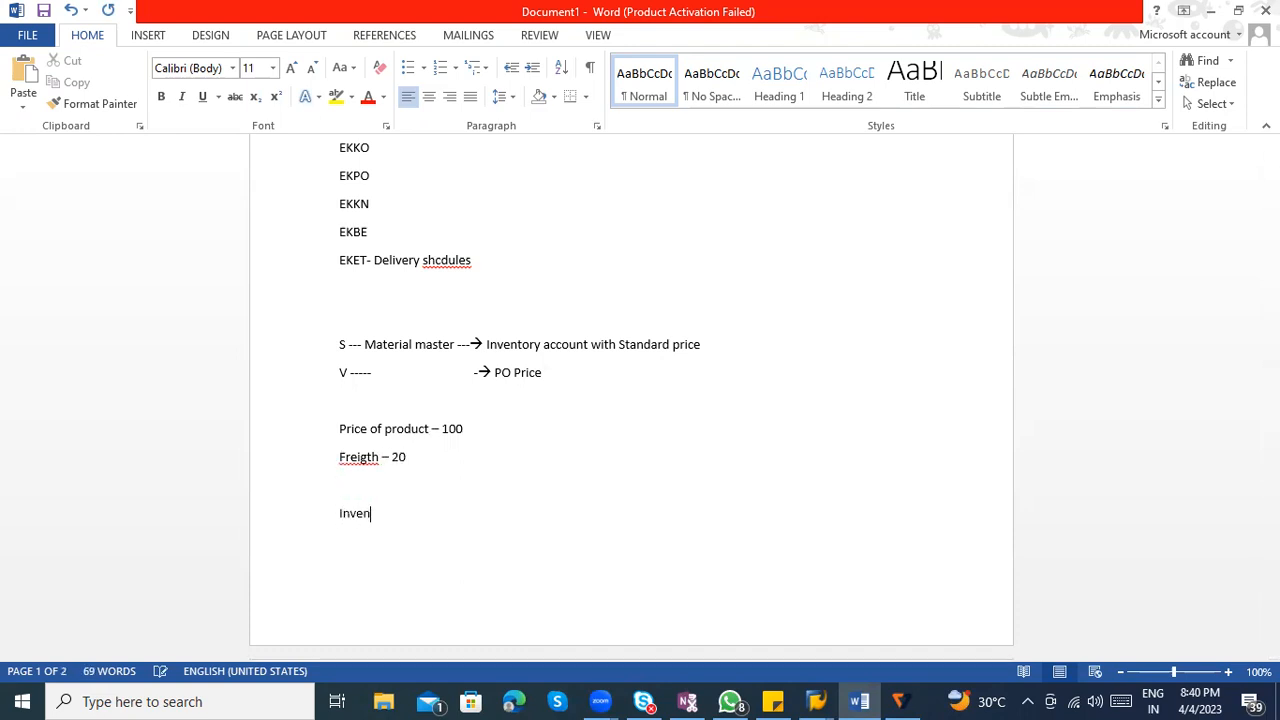
pyautogui.write('toryvalue - 100 Rs')
pyautogui.rightClick(360, 458)
pyautogui.click(445, 477)
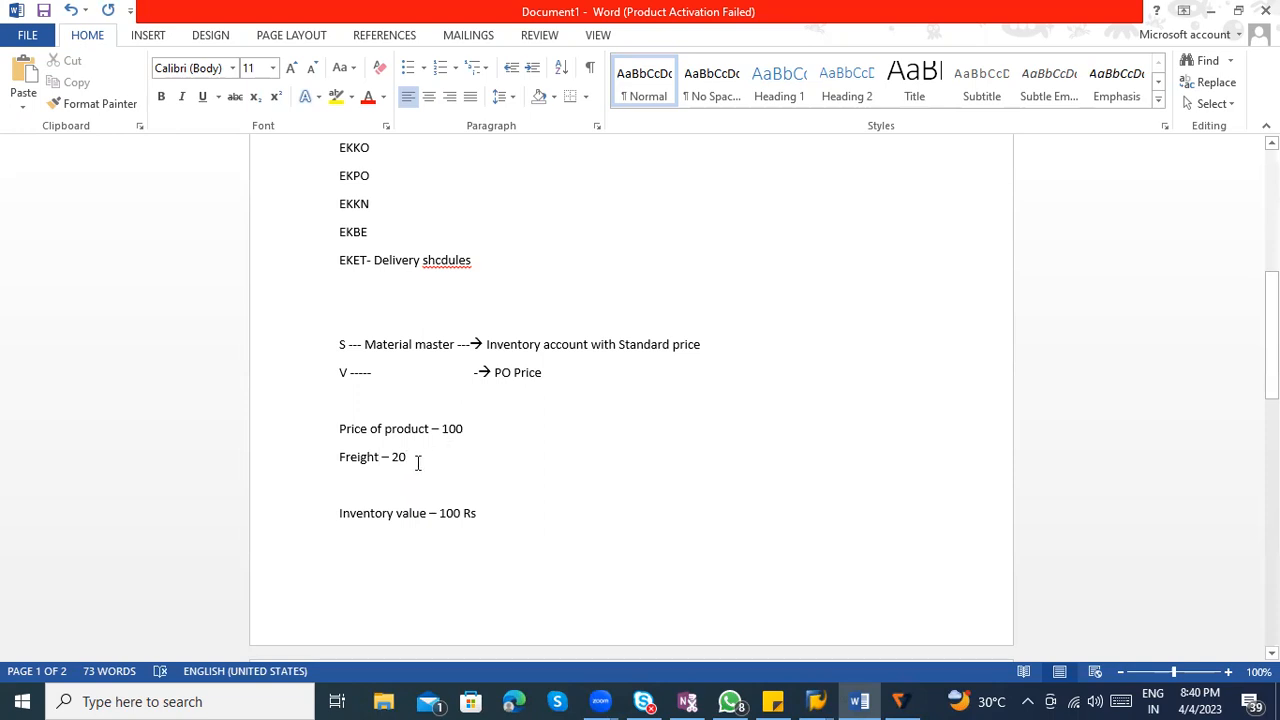
# Add the line "Selling --- 120 Rs" under the inventory value and compare it with the product price and freight lines
pyautogui.click(512, 520)
pyautogui.press('Return')
pyautogui.write('Selling --- 120 Rs')
pyautogui.moveTo(422, 461); pyautogui.dragTo(340, 428)
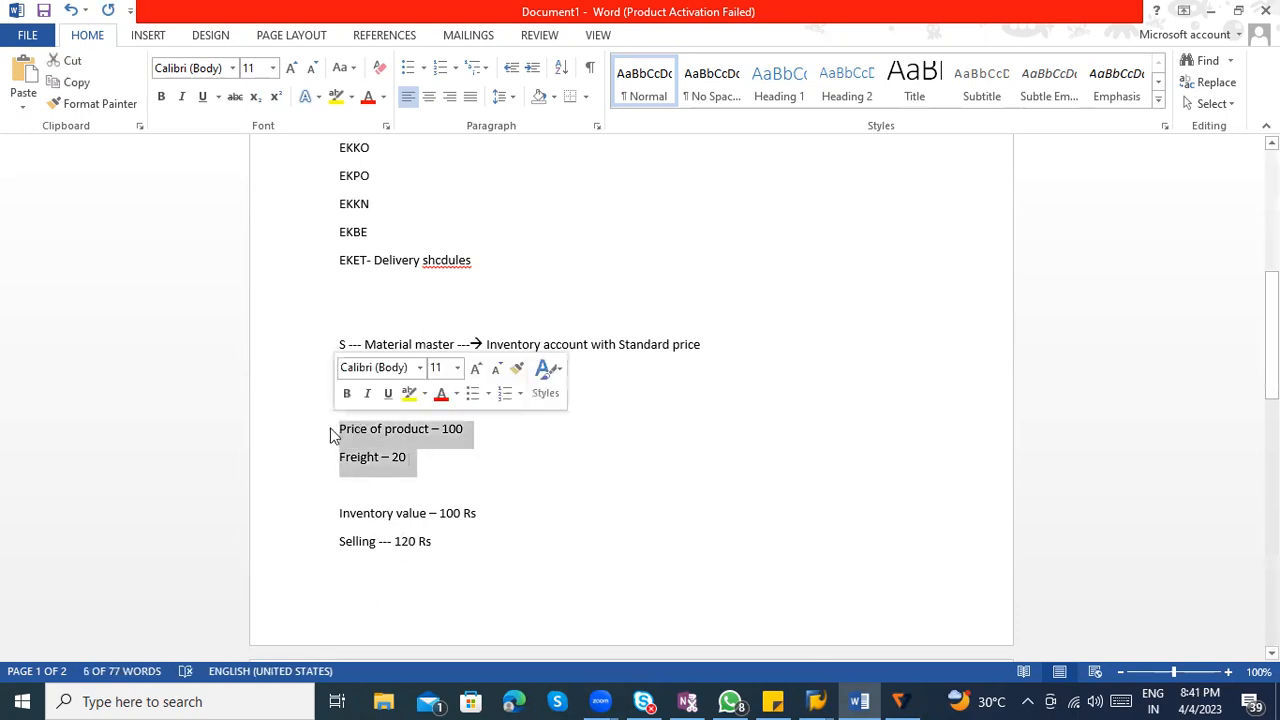
pyautogui.click(434, 545)
pyautogui.click(466, 497)
# Switch to the SAP accounting document and compare the freight provision, inventory, goods receipt and price difference line items
pyautogui.hotkey('alt', 'Tab')
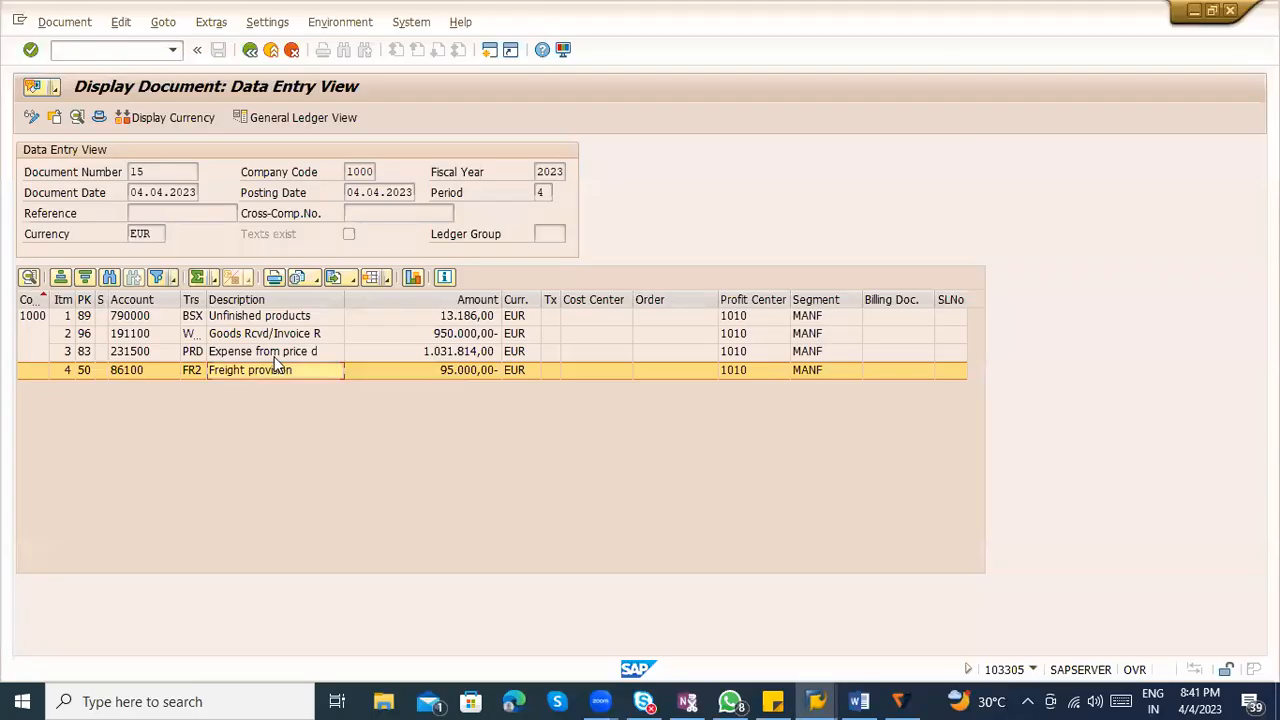
pyautogui.click(489, 373)
pyautogui.click(482, 318)
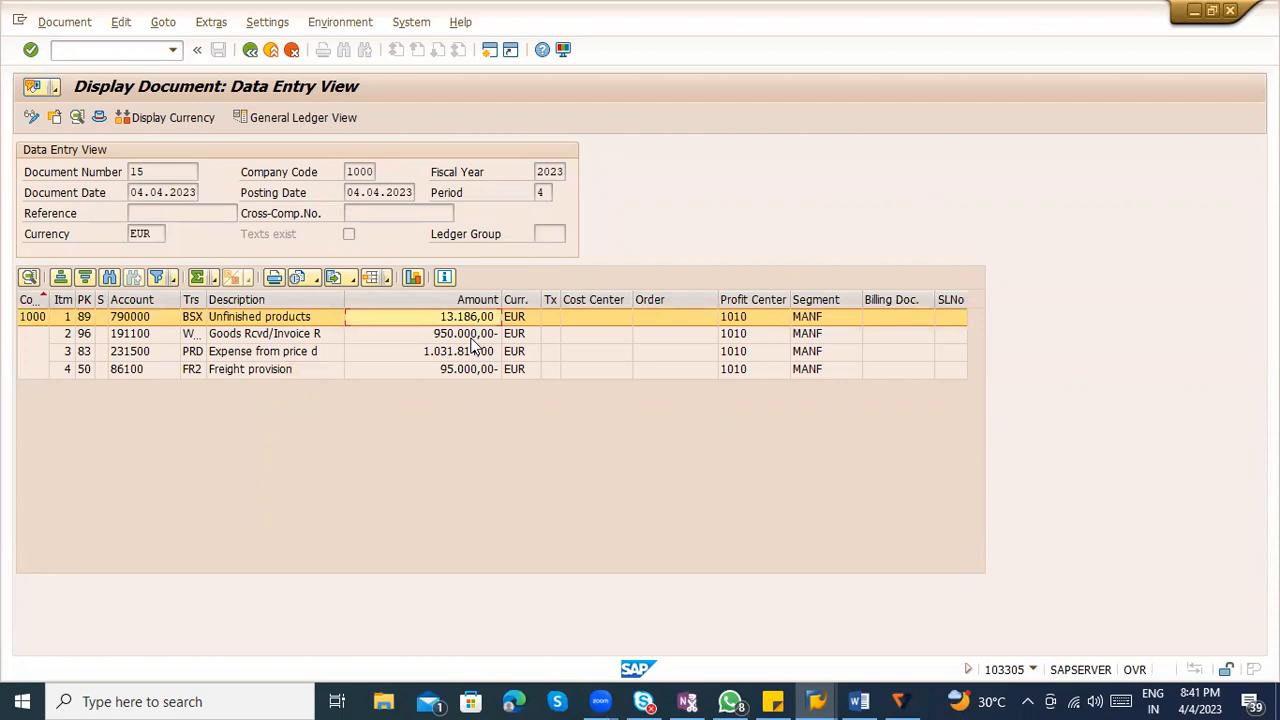
pyautogui.click(472, 338)
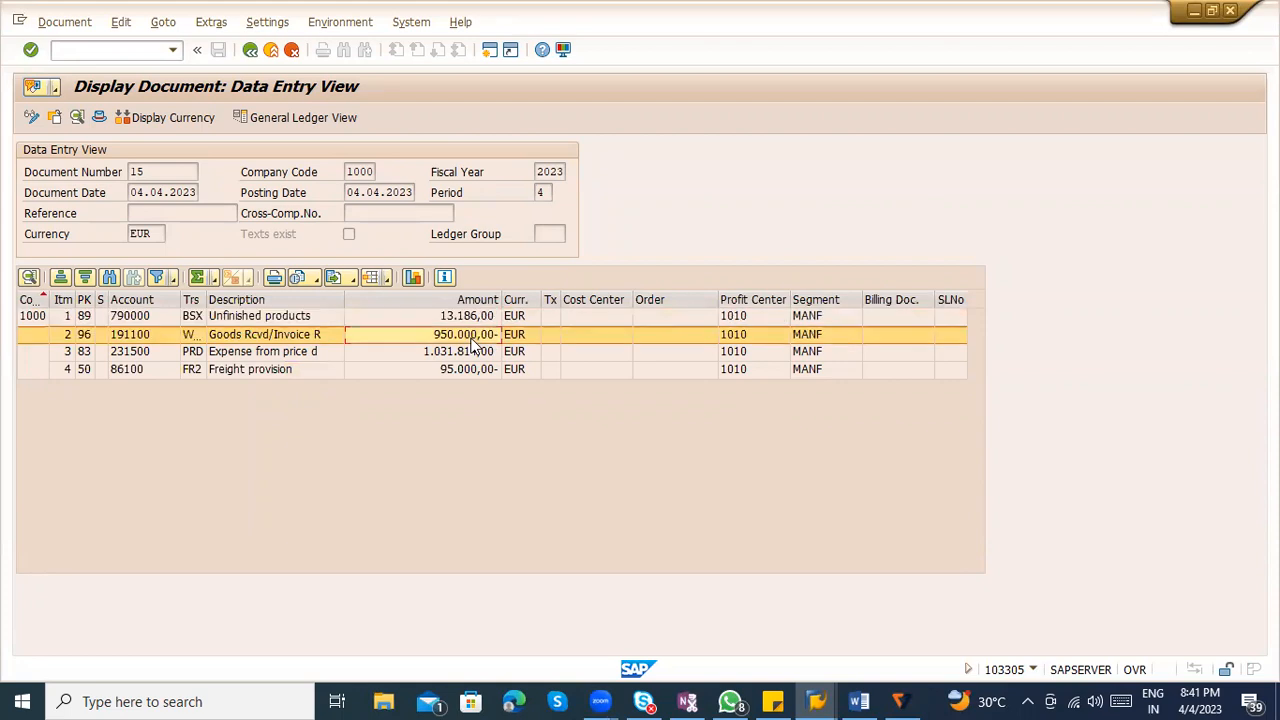
pyautogui.click(490, 372)
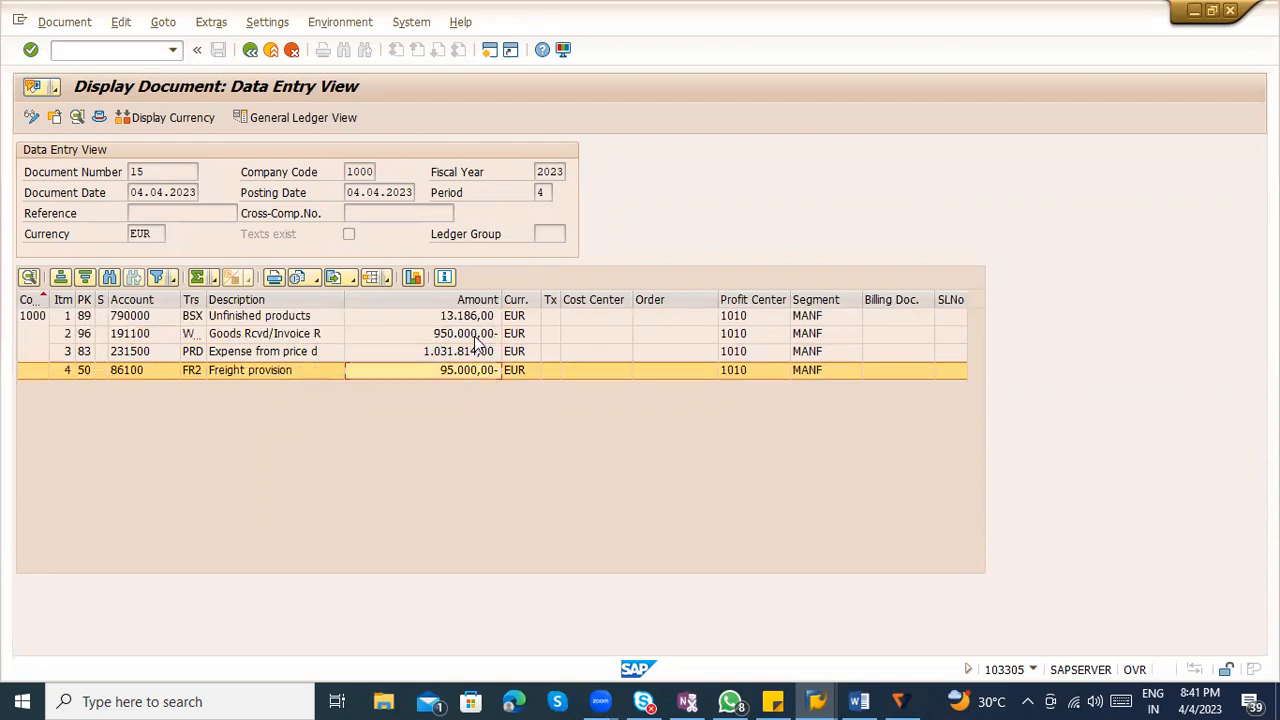
pyautogui.click(475, 336)
pyautogui.click(490, 372)
pyautogui.click(489, 320)
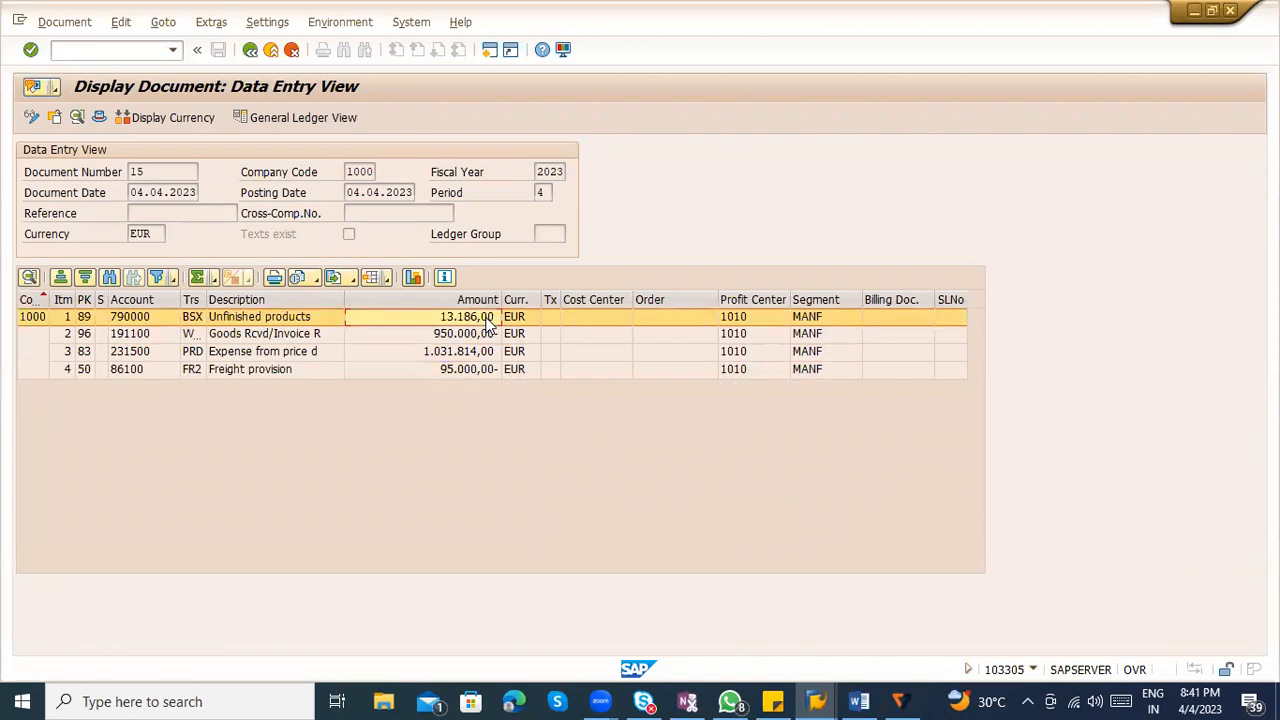
pyautogui.click(197, 316)
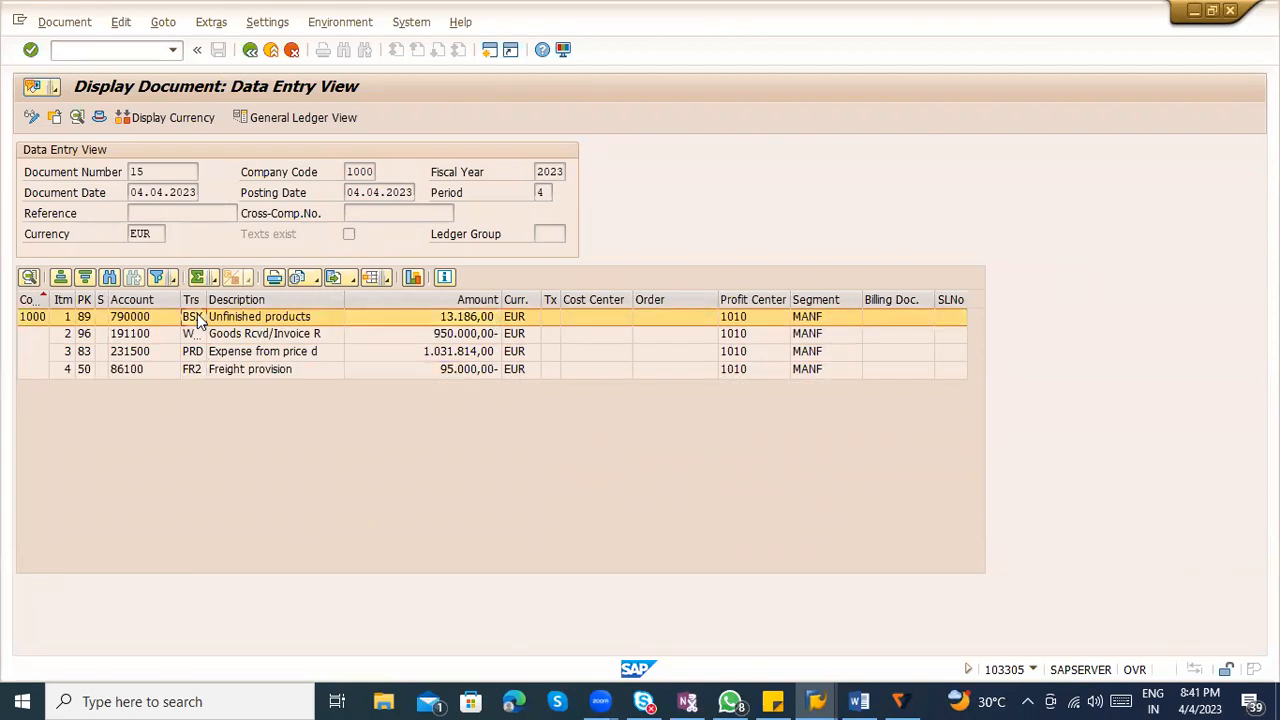
pyautogui.click(447, 354)
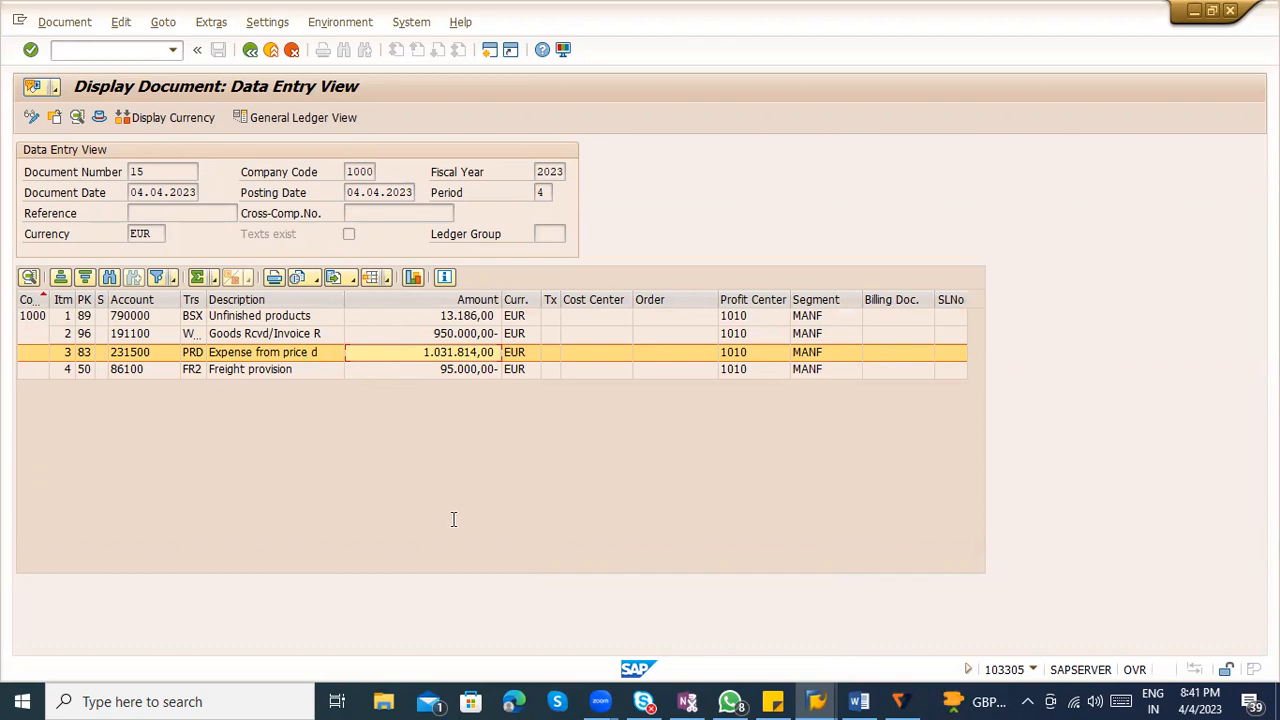
# Switch to the Word notes and begin a new line on the second page with "At month end,"
pyautogui.hotkey('alt', 'Tab')
pyautogui.write('A')
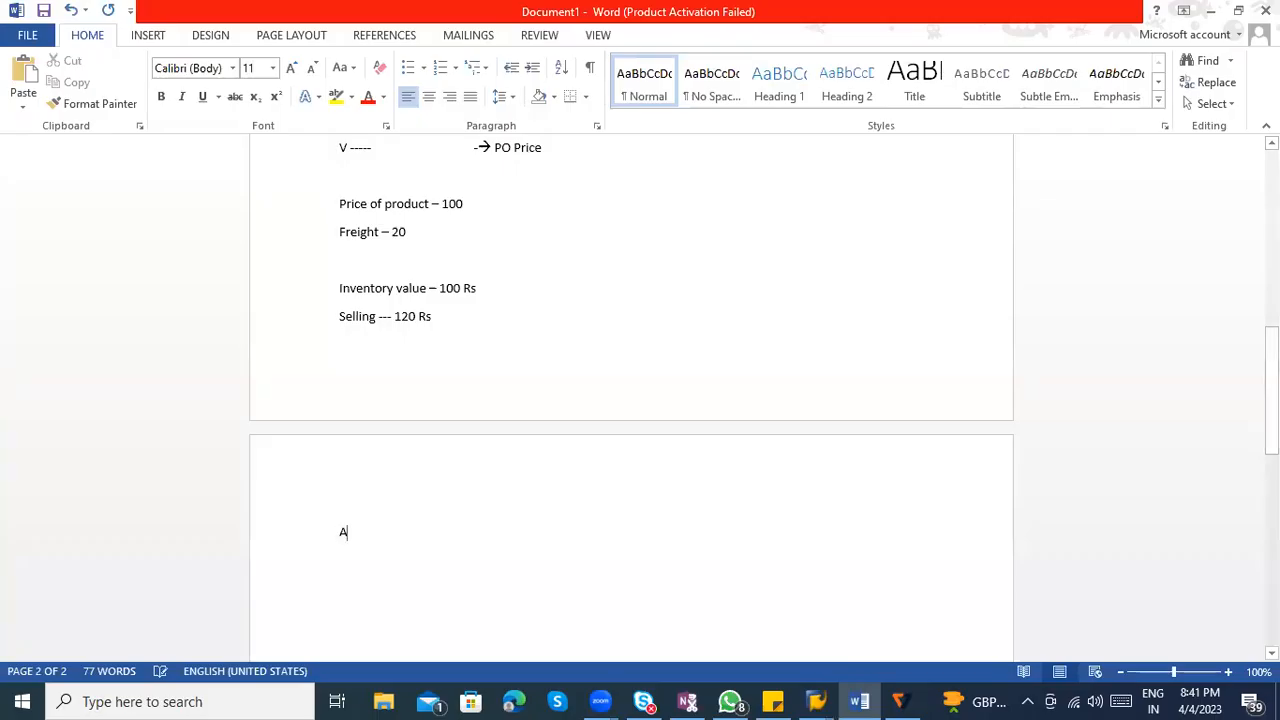
pyautogui.write('t month end,')
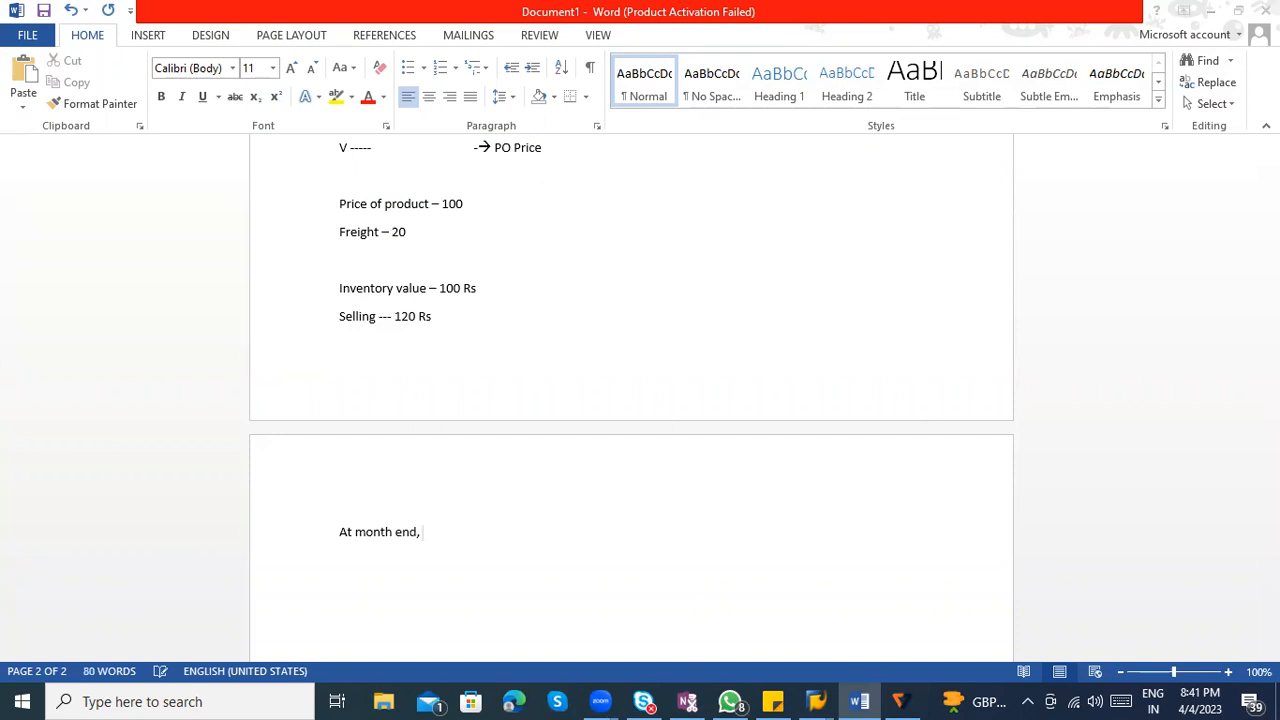
# Switch to the SAP accounting document and check the unfinished products and price difference expense line items again
pyautogui.hotkey('alt', 'Tab')
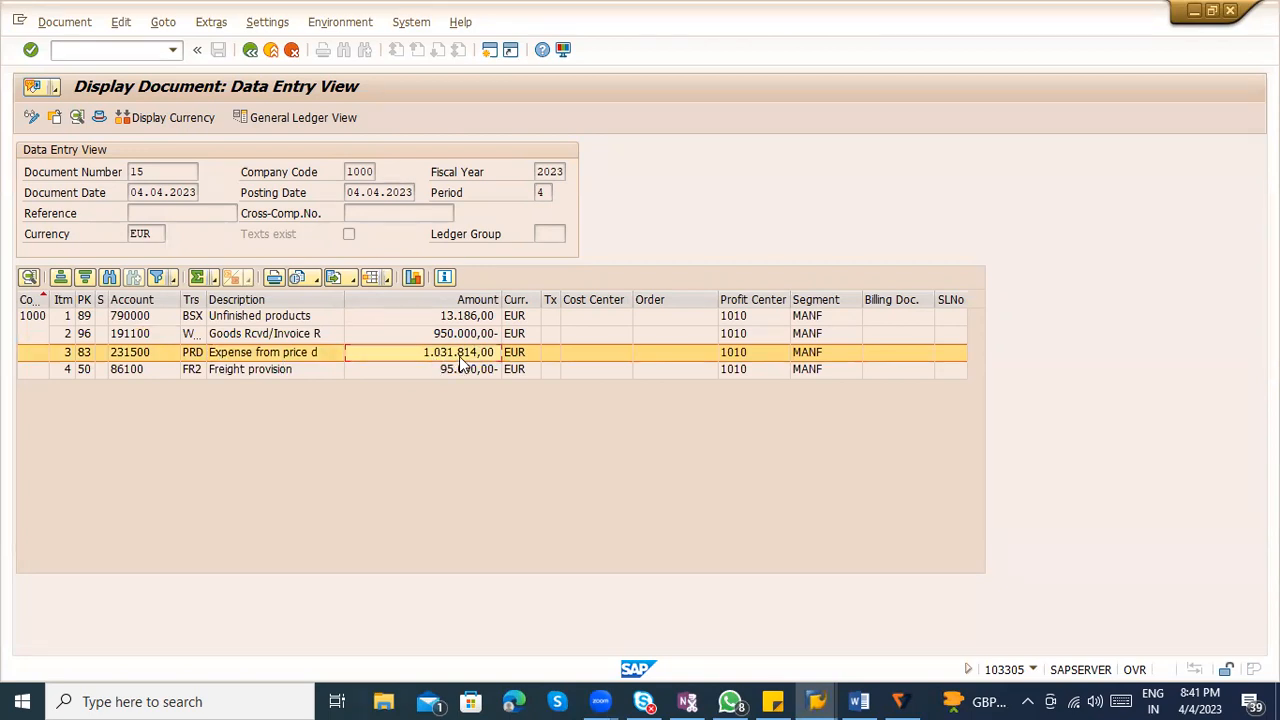
pyautogui.click(240, 317)
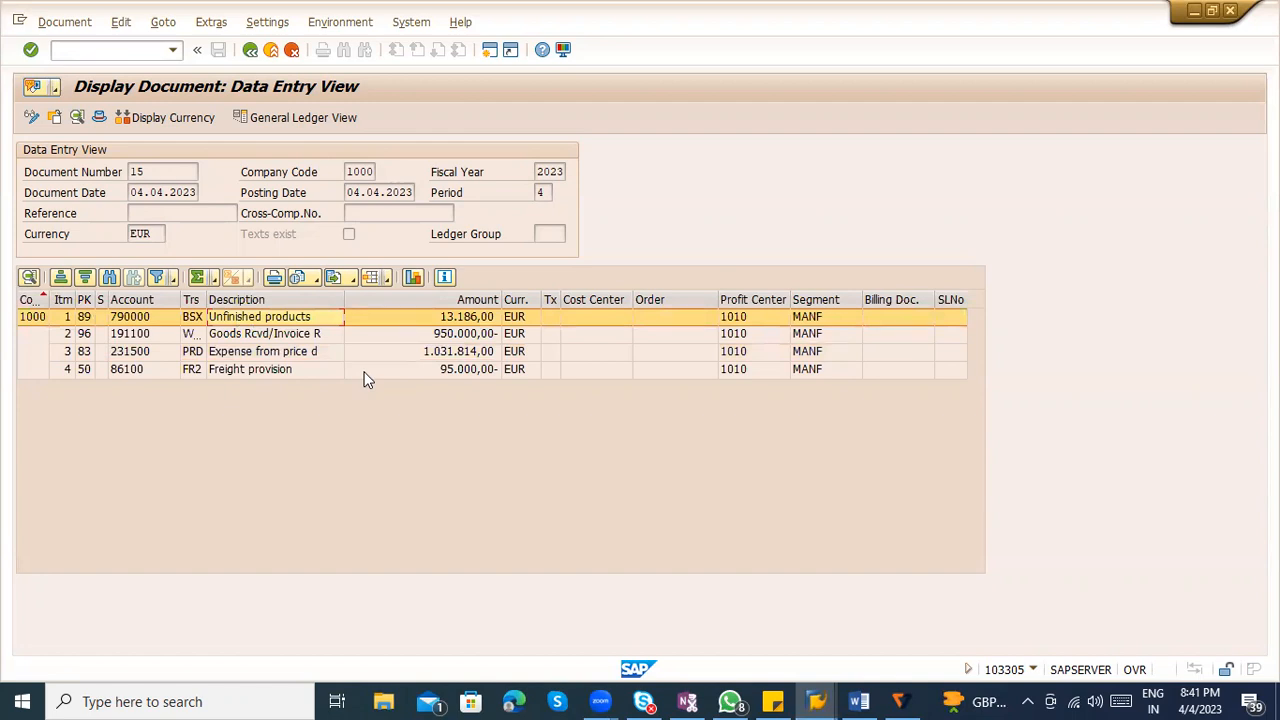
pyautogui.click(468, 353)
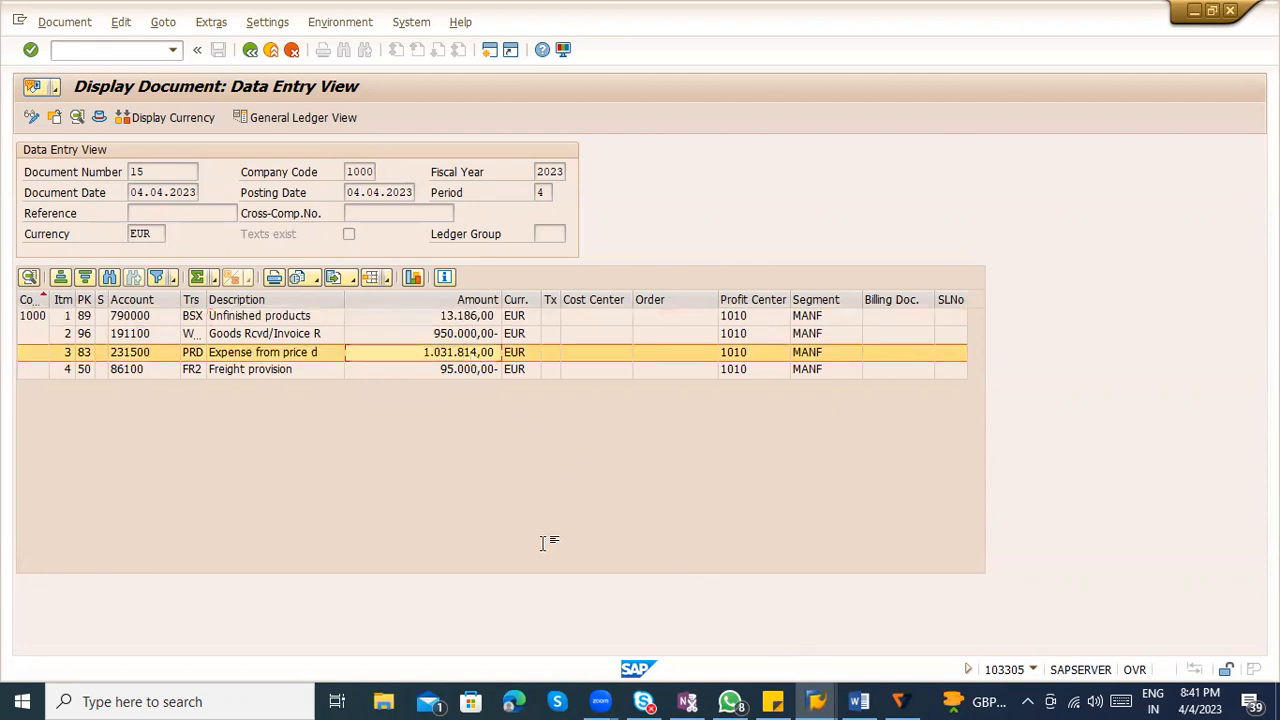
# Switch to the Word notes and highlight the price control V line that refers to PO Price
pyautogui.hotkey('alt', 'Tab')
pyautogui.moveTo(339, 237); pyautogui.dragTo(565, 237)
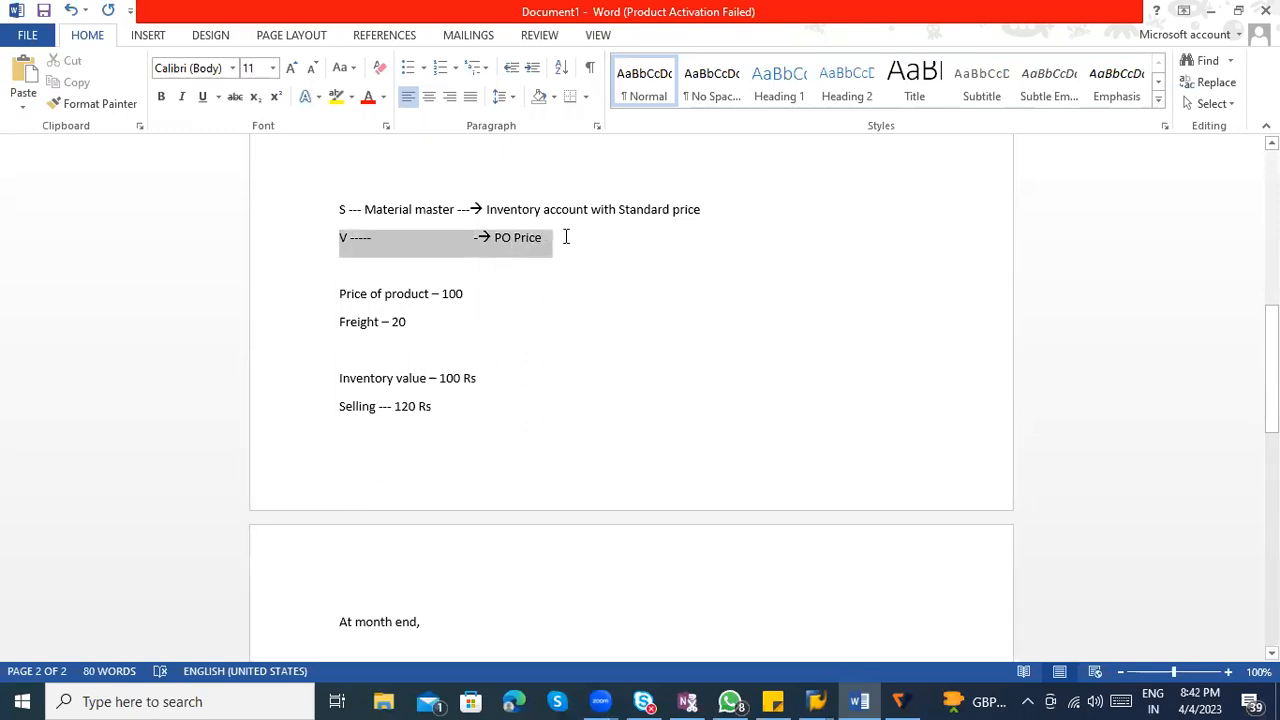
# Switch to the SAP accounting document and compare the amounts of the price difference expense, unfinished products and goods received line items
pyautogui.hotkey('alt', 'Tab')
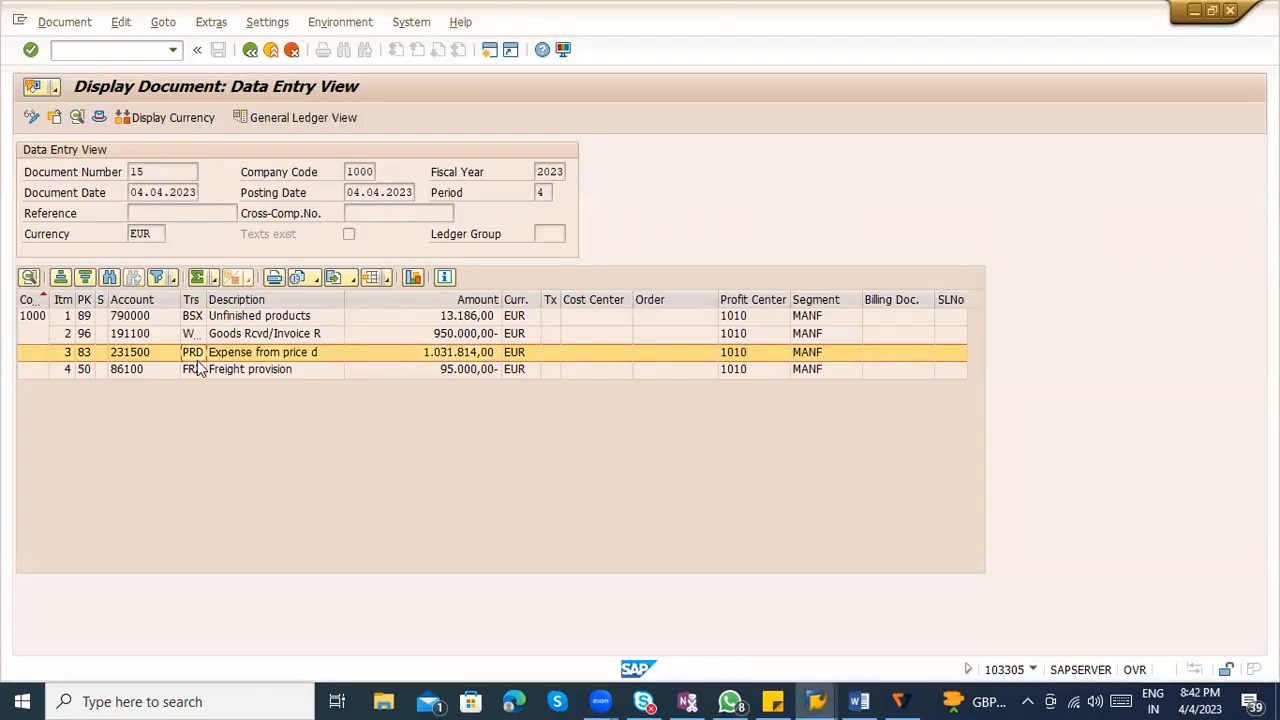
pyautogui.click(420, 353)
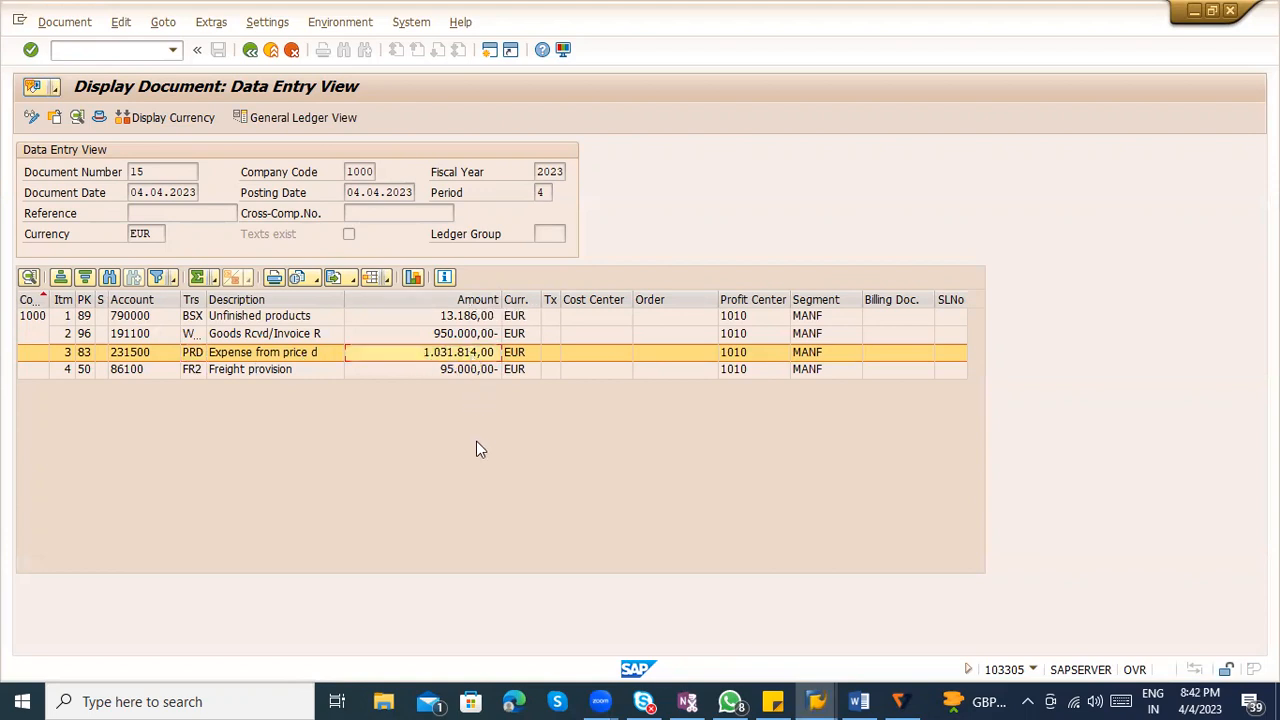
pyautogui.click(462, 318)
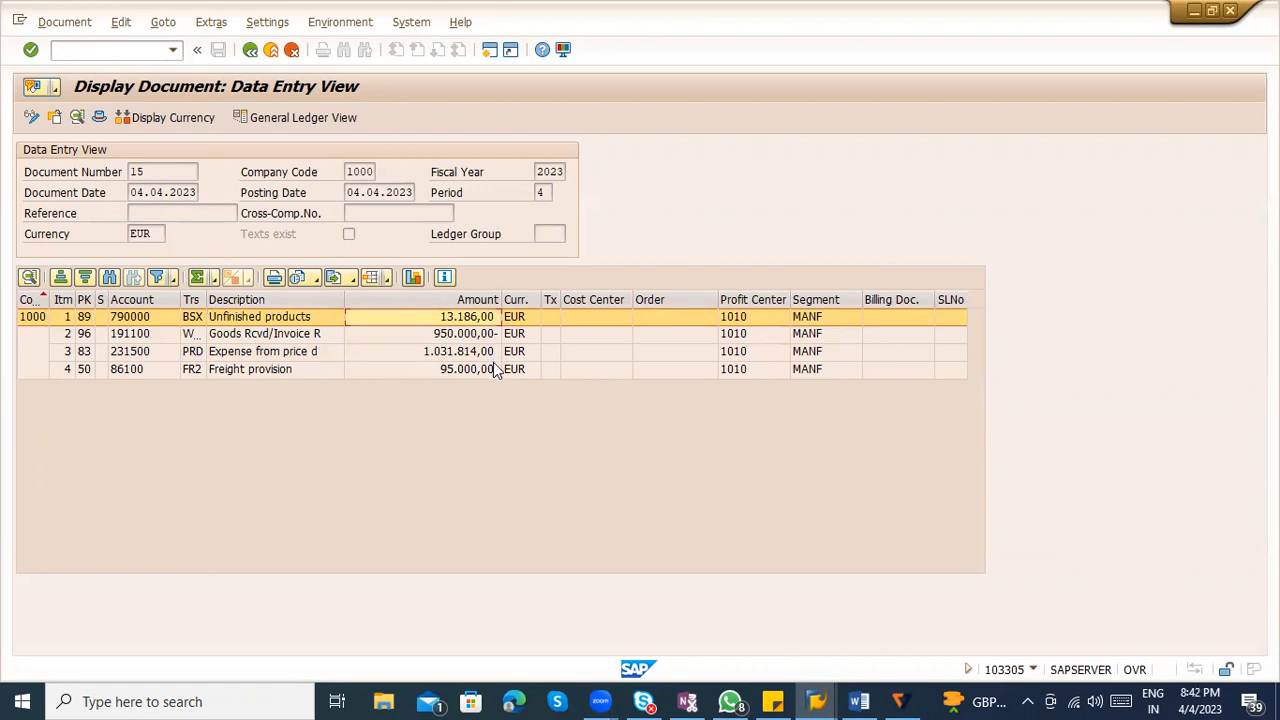
pyautogui.click(487, 352)
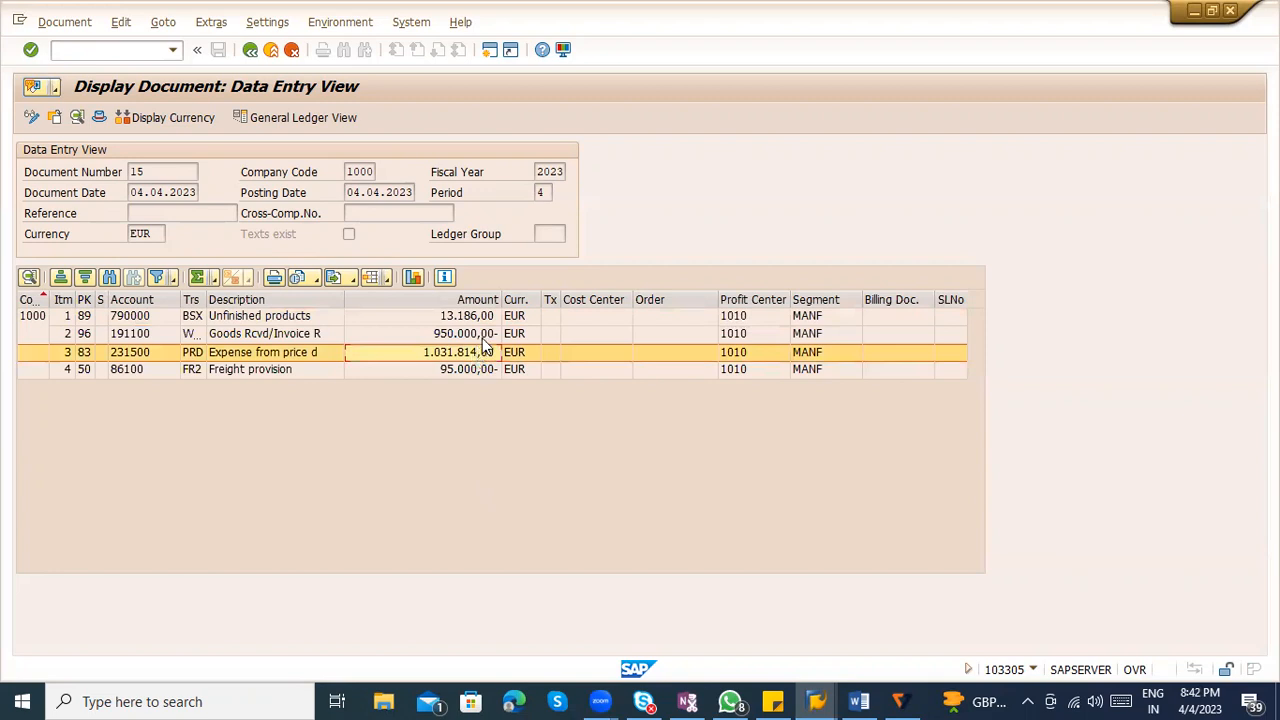
pyautogui.click(485, 317)
pyautogui.click(483, 334)
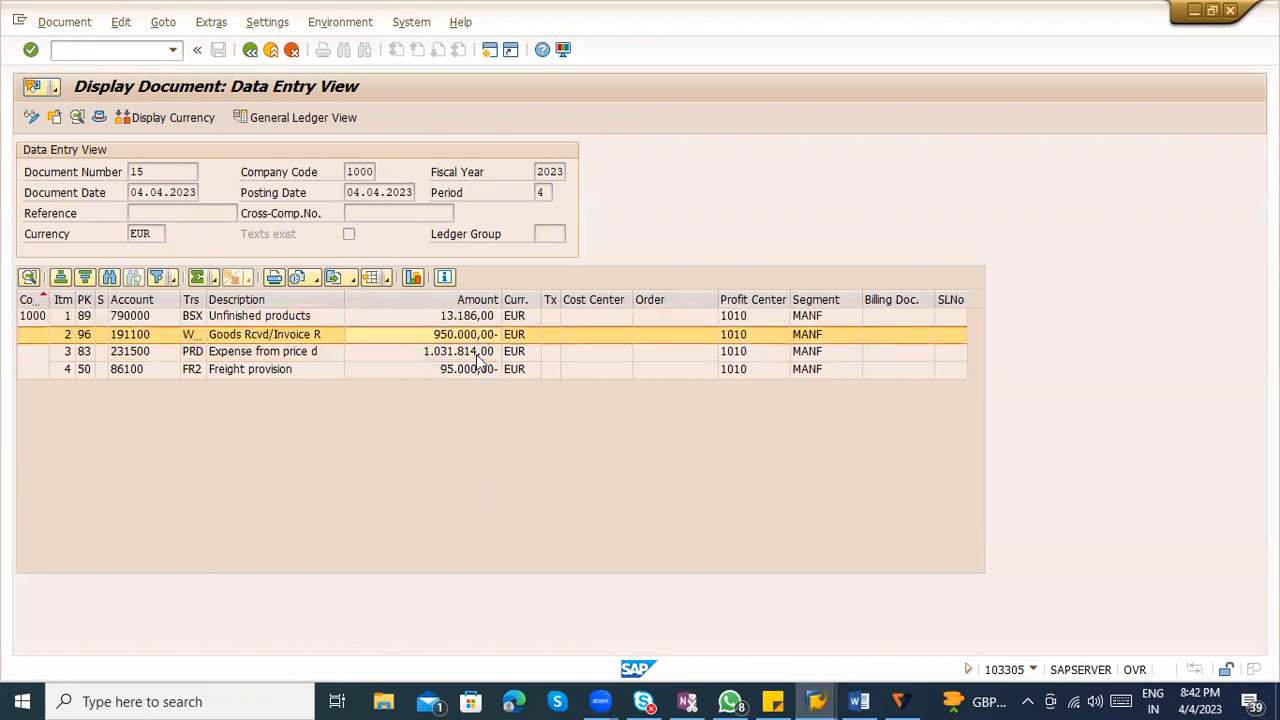
pyautogui.hotkey('alt', 'Tab')
pyautogui.hotkey('alt', 'Tab')
pyautogui.click(446, 356)
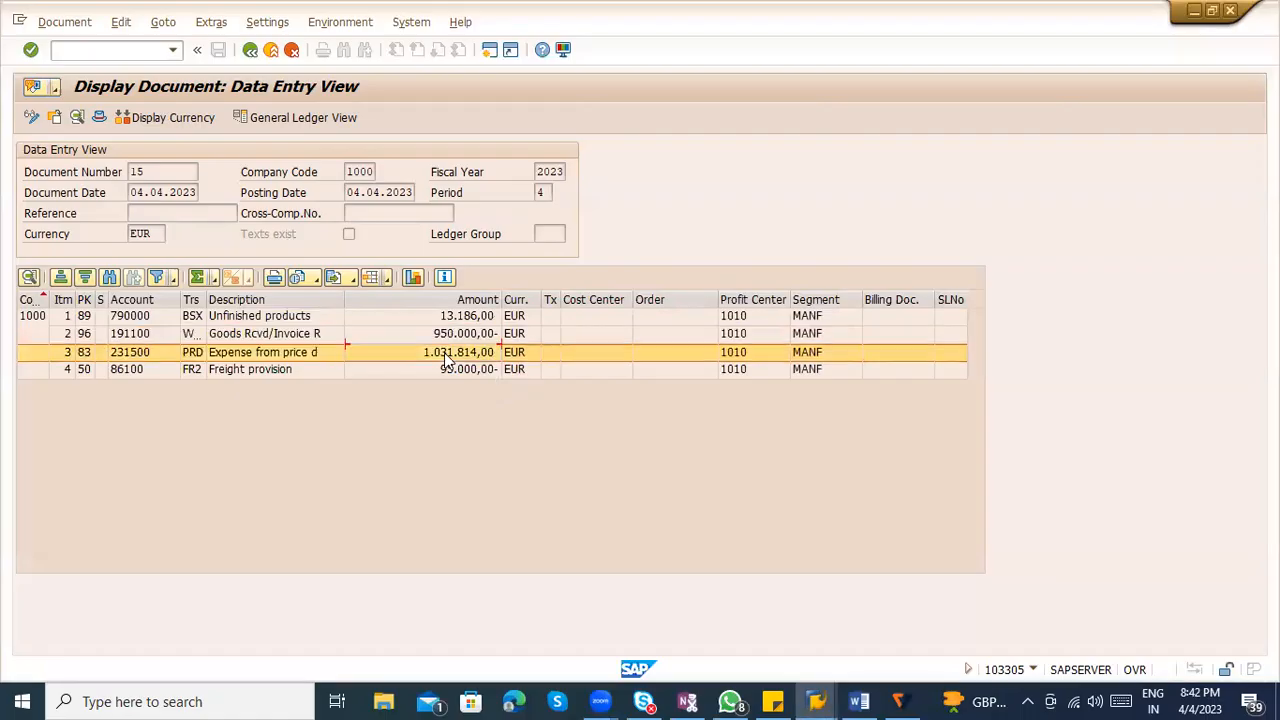
# Switch to the Word notes and delete everything from the "S --- Material master" line through "At month end,"
pyautogui.hotkey('alt', 'Tab')
pyautogui.click(458, 248)
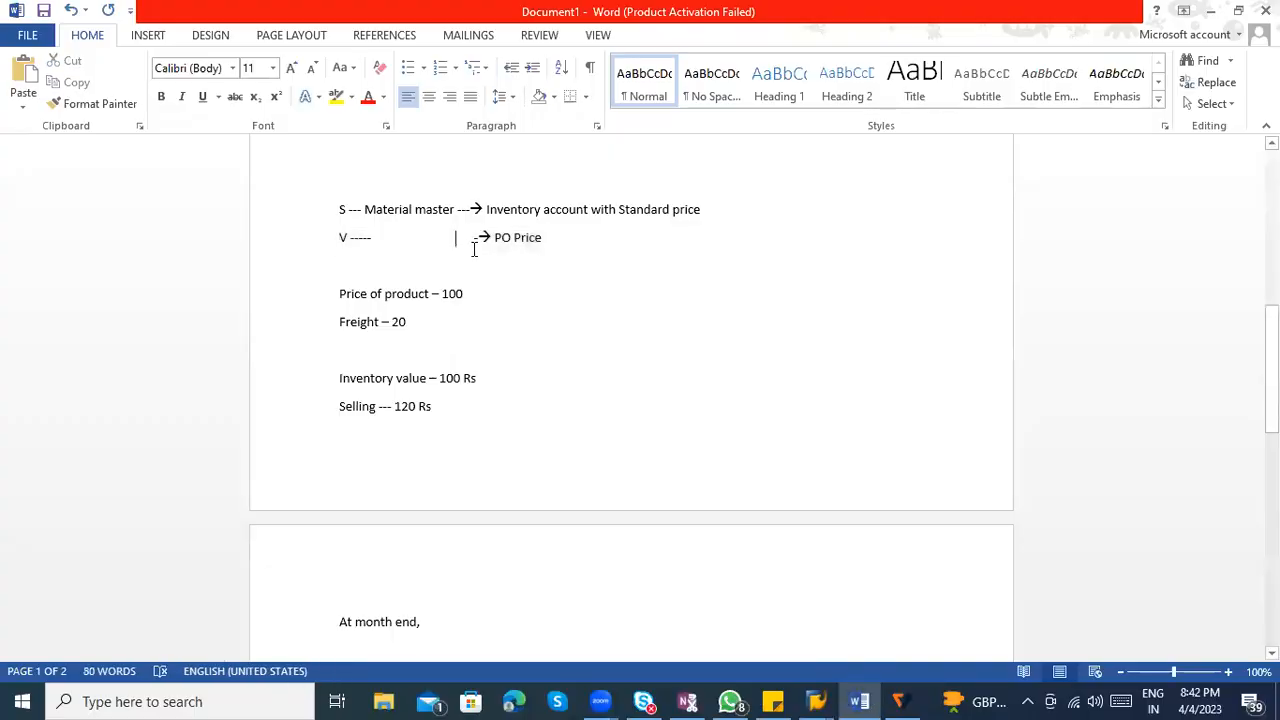
pyautogui.moveTo(504, 236); pyautogui.dragTo(514, 237)
pyautogui.click(543, 277)
pyautogui.scroll(-2, 574, 420)
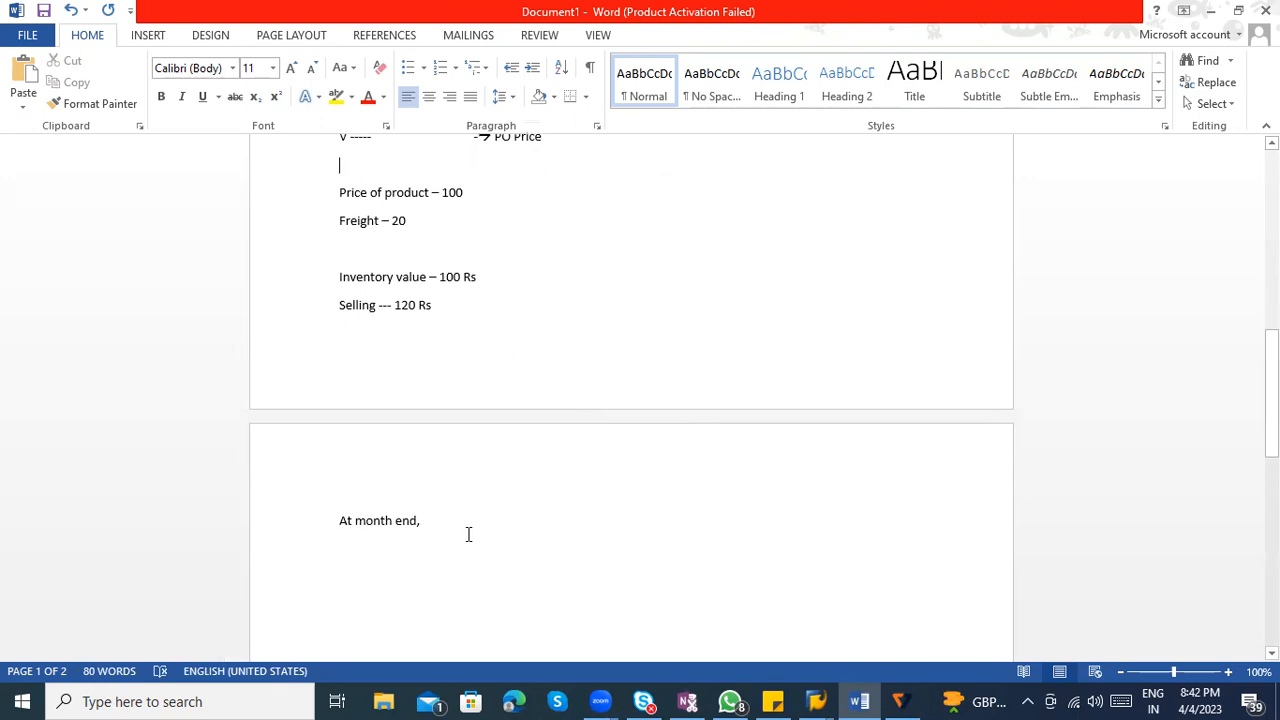
pyautogui.moveTo(425, 489); pyautogui.dragTo(316, 211)
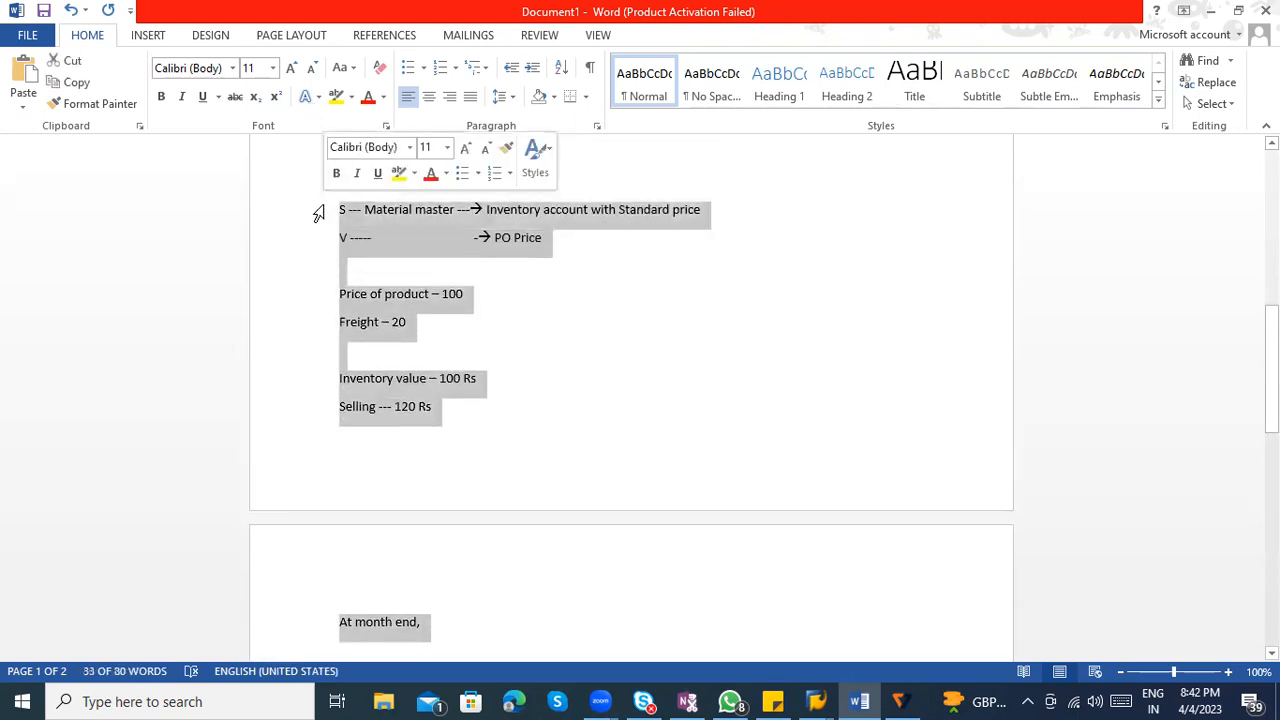
pyautogui.press('Delete')
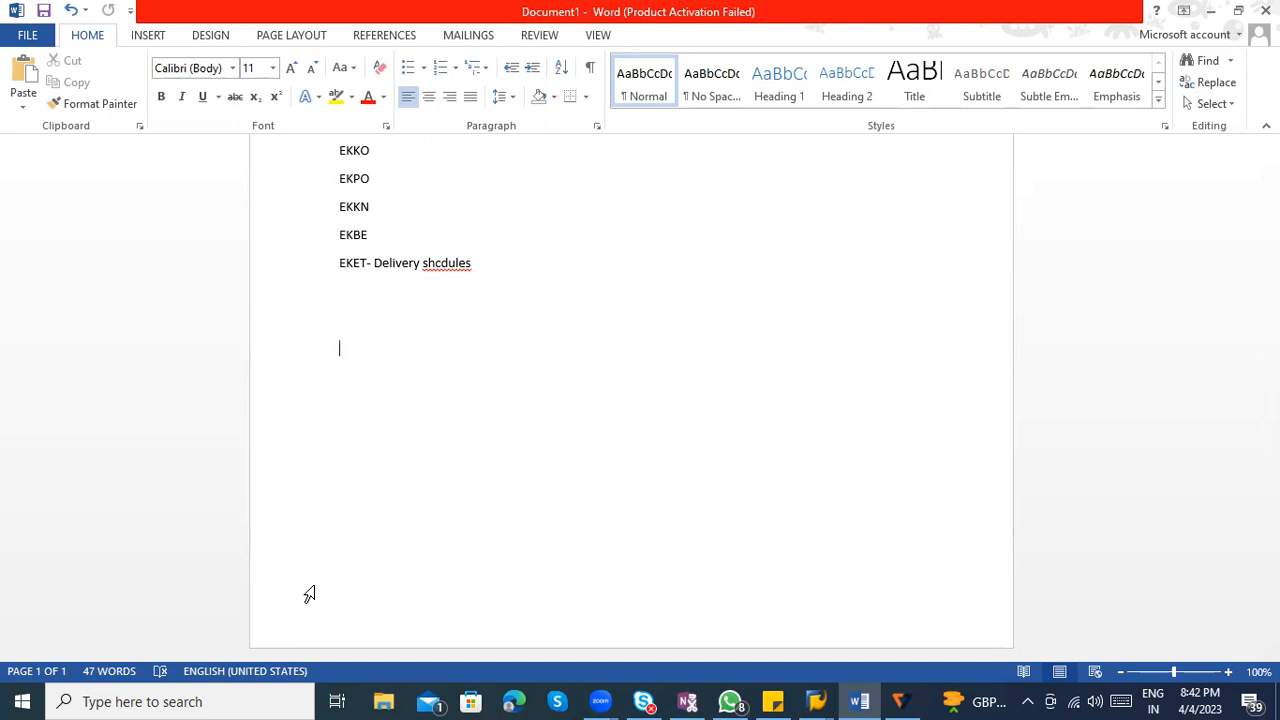
# Check the SAP accounting document, then return to the Word notes and enter the heading "GRN with reference PO -->" below the table list
pyautogui.hotkey('alt', 'Tab')
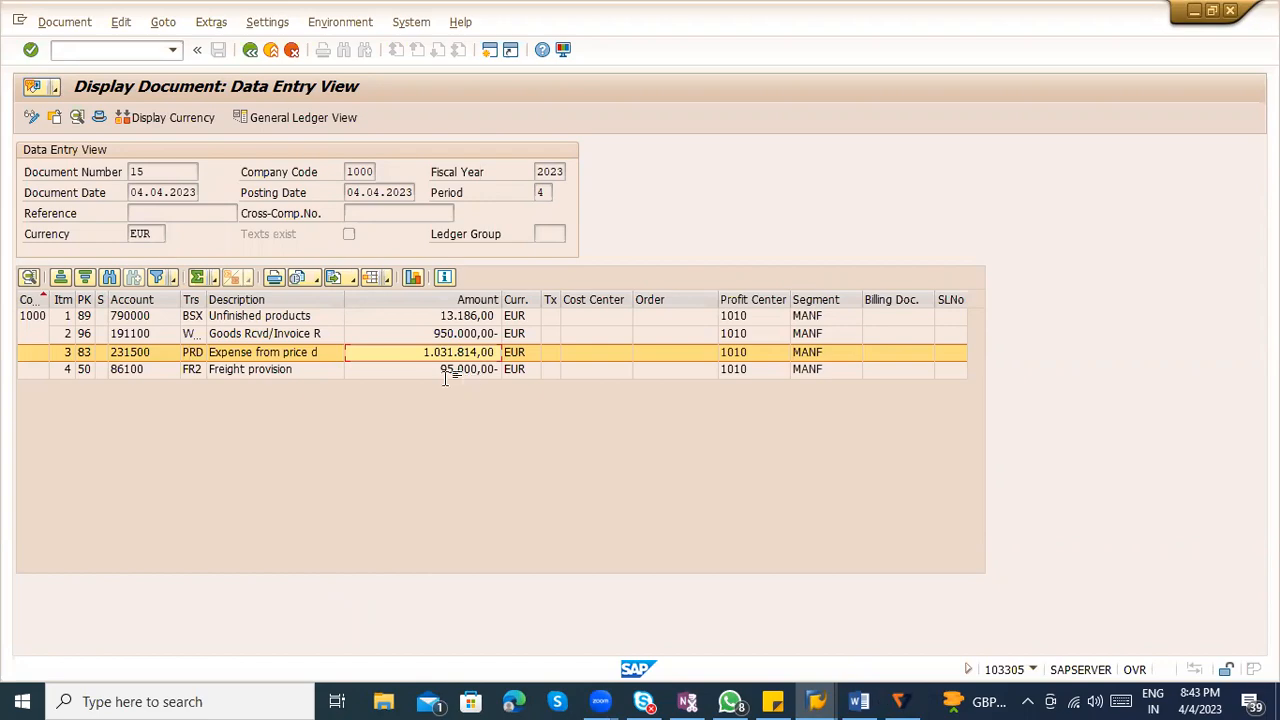
pyautogui.hotkey('alt', 'Tab')
pyautogui.write('N ')
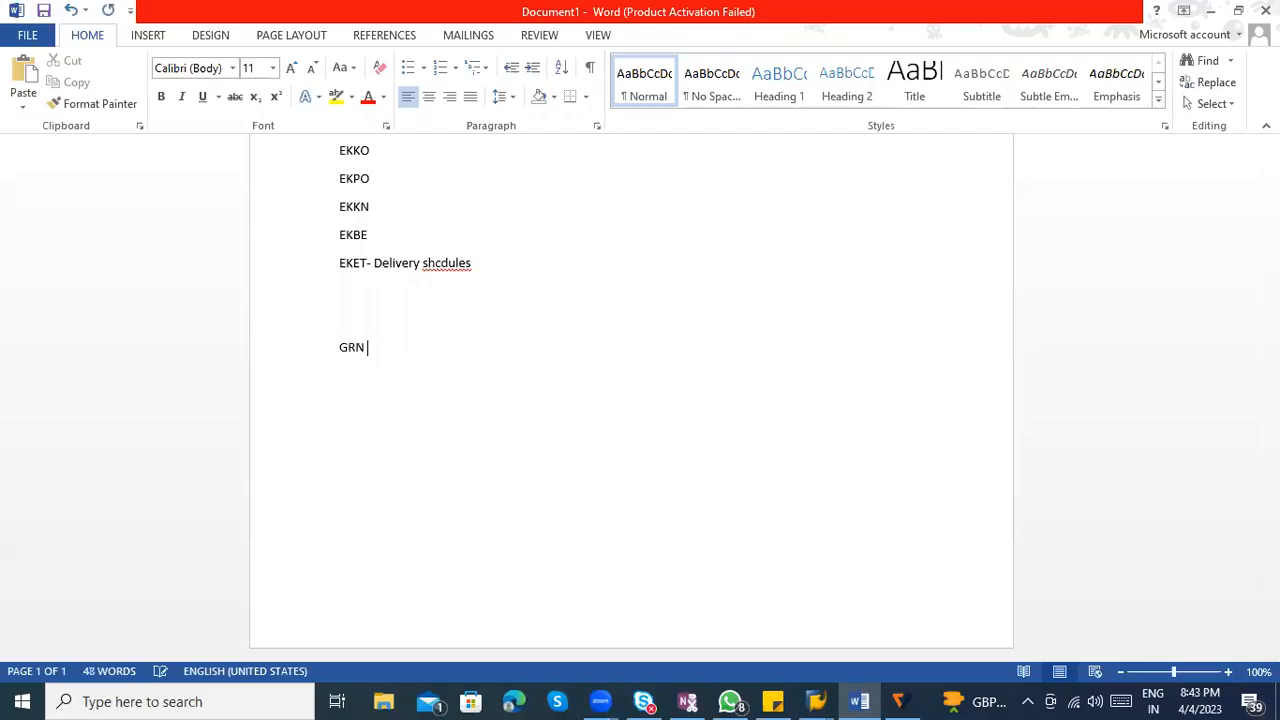
pyautogui.write('with reference PO ---->')
pyautogui.press('Return')
# Add the transaction keys BSX and WRX on separate lines below the GRN heading
pyautogui.write('BSX')
pyautogui.press('Return')
pyautogui.write('GR')
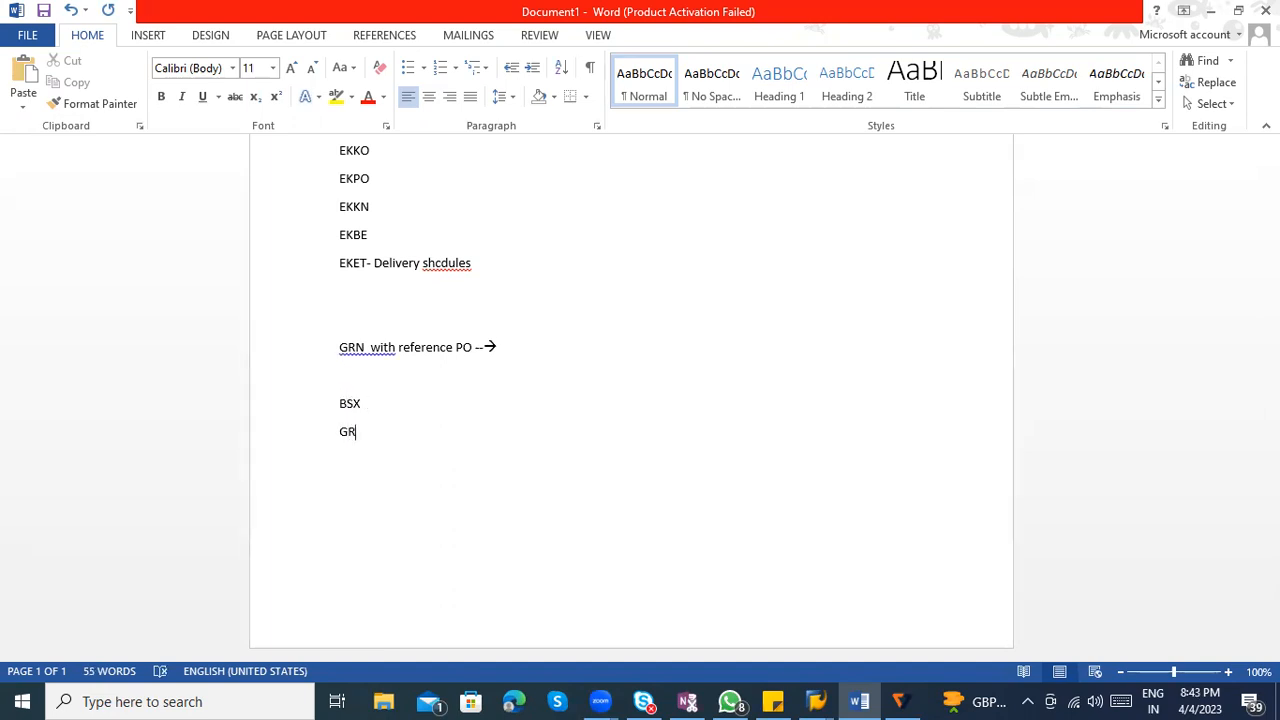
pyautogui.press('BackSpace')
pyautogui.press('BackSpace')
pyautogui.write('GR')
pyautogui.press('BackSpace')
pyautogui.press('BackSpace')
pyautogui.write('WRX')
# Describe BSX as "Inventory account" and WRX as "GR/IR balance account"
pyautogui.click(380, 401)
pyautogui.write('- Inventory account')
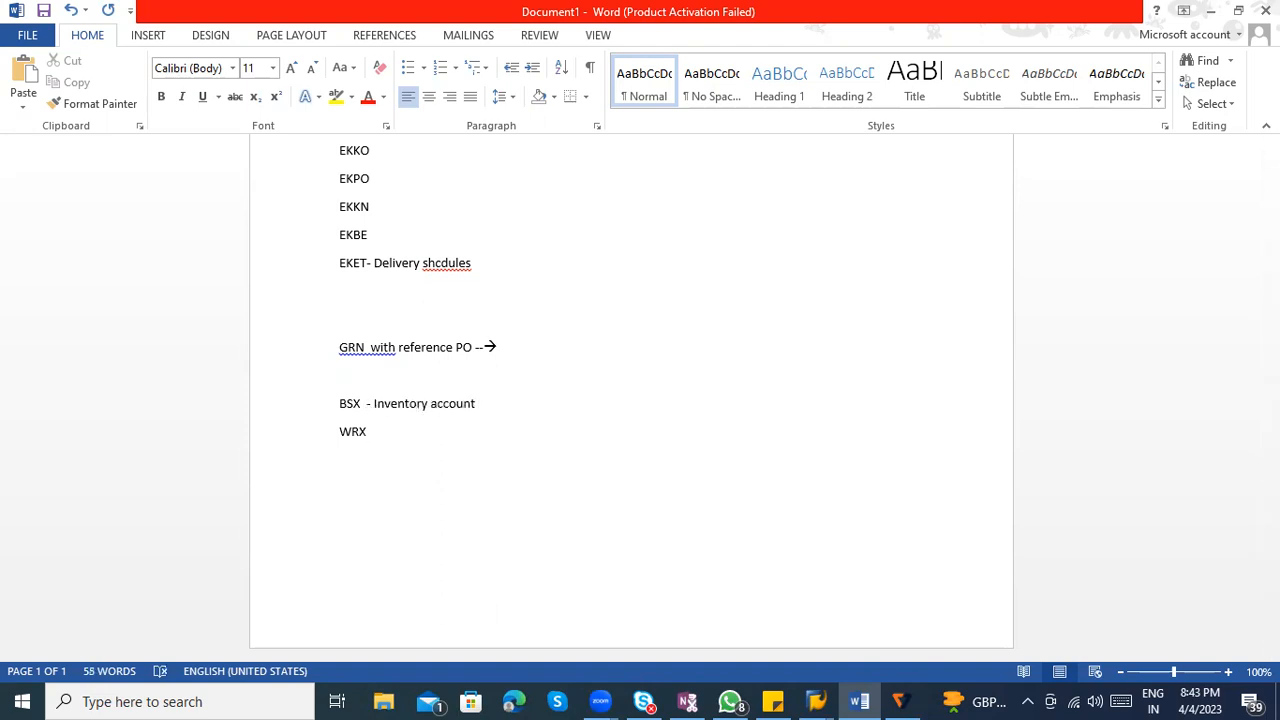
pyautogui.click(414, 436)
pyautogui.write('- GR/IR balance account')
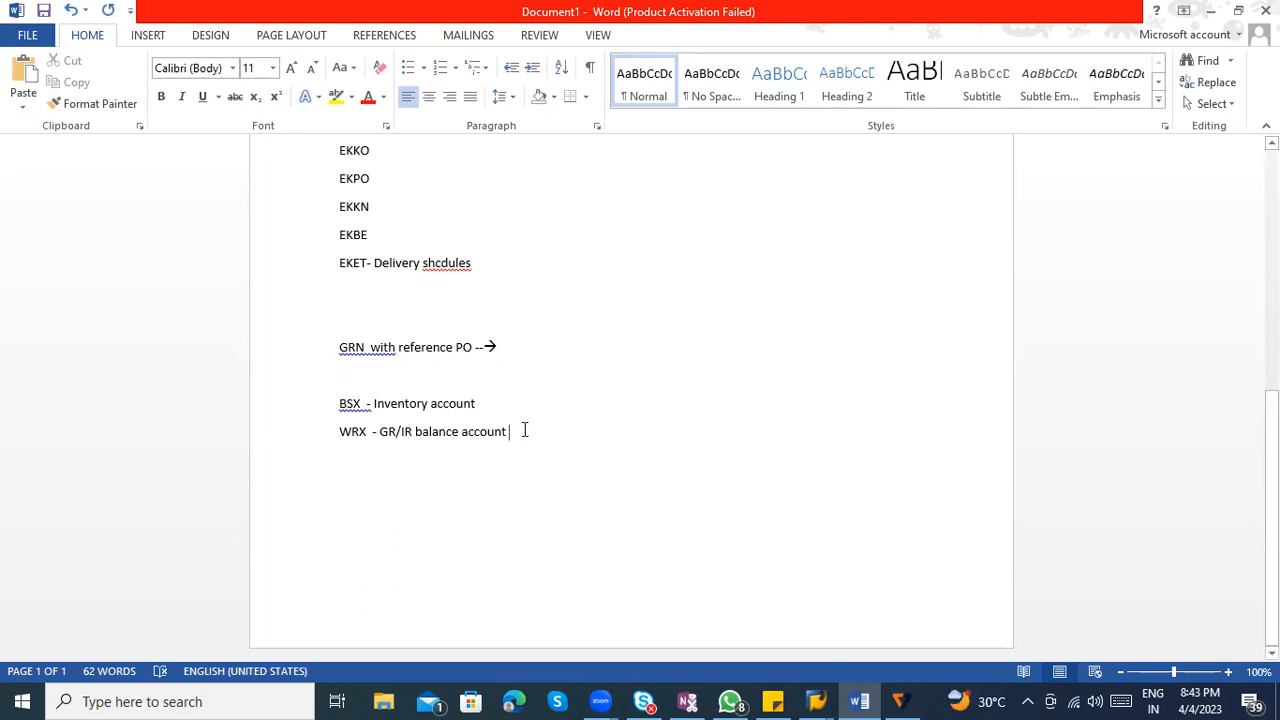
# Add the line "FR1 – Freight account" below the WRX entry
pyautogui.moveTo(338, 403); pyautogui.dragTo(486, 436)
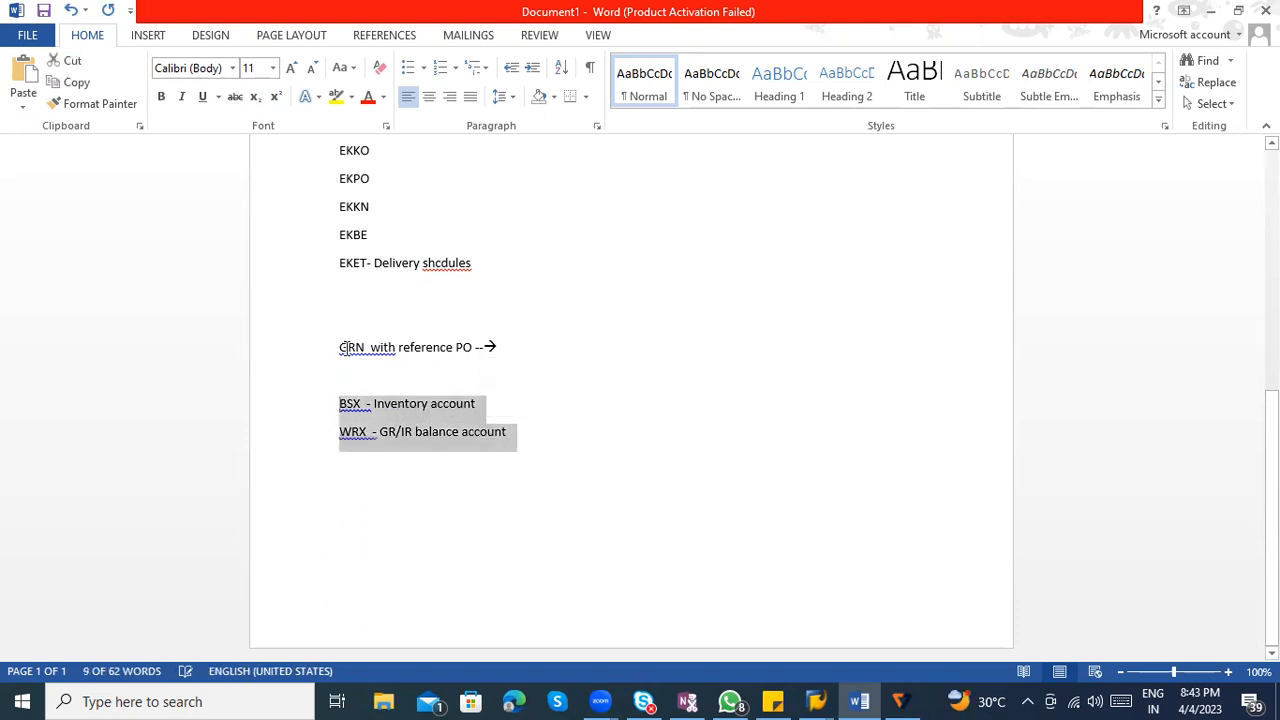
pyautogui.click(524, 440)
pyautogui.press('Return')
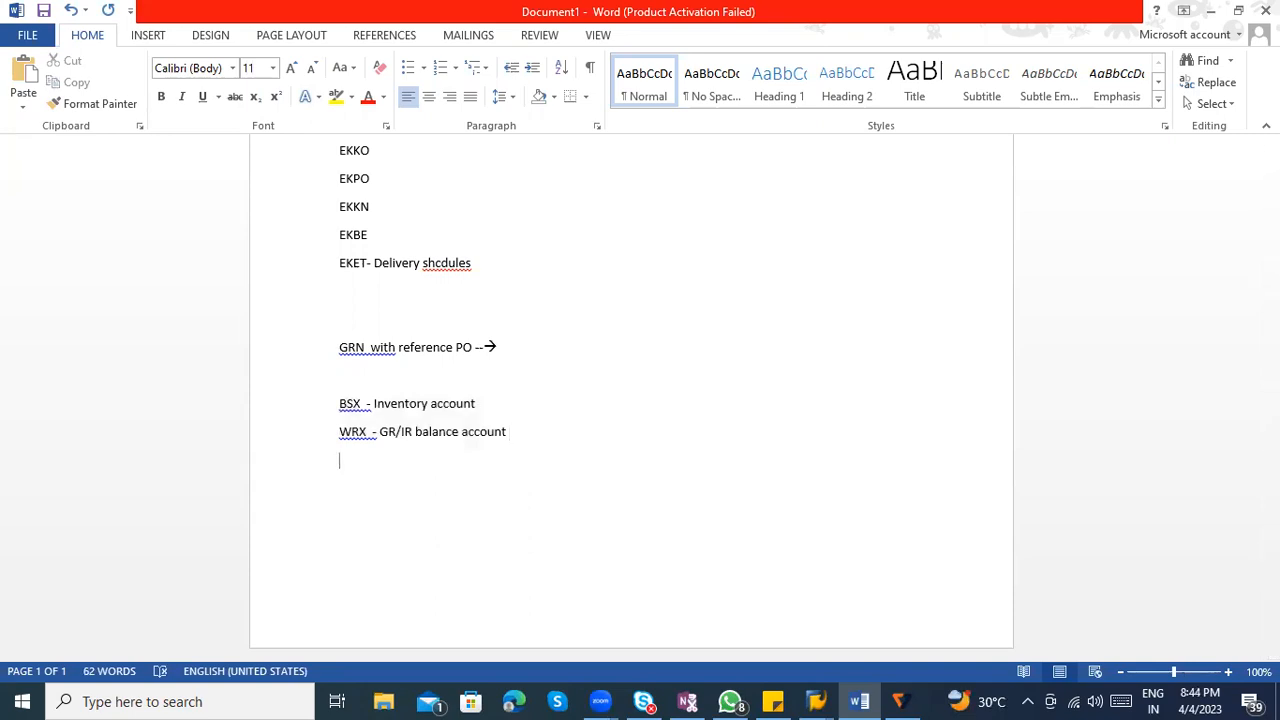
pyautogui.write('Freight')
pyautogui.press('BackSpace')
pyautogui.press('BackSpace')
pyautogui.press('BackSpace')
pyautogui.press('BackSpace')
pyautogui.press('BackSpace')
pyautogui.press('BackSpace')
pyautogui.press('BackSpace')
pyautogui.press('BackSpace')
pyautogui.write('FR1 - Freight account')
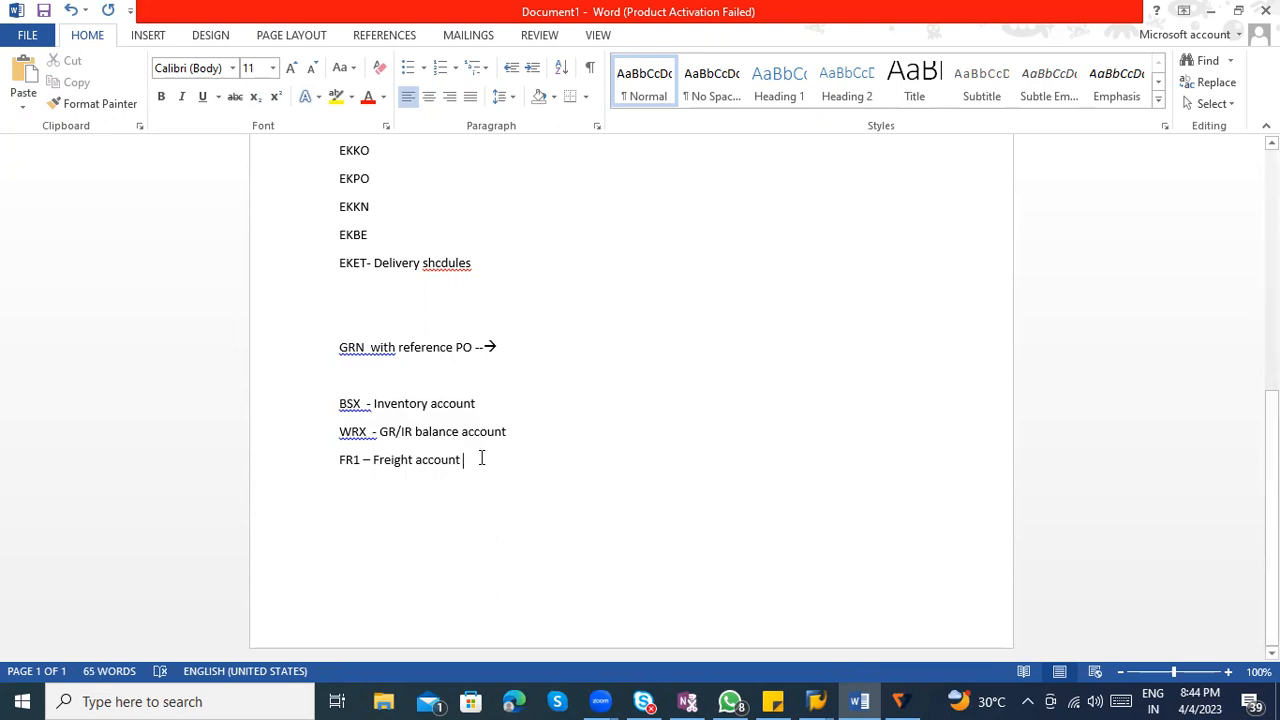
# Add the line "Again ---- Standard price material “ S “" below the account list, separated by a blank line
pyautogui.moveTo(464, 460); pyautogui.dragTo(350, 440)
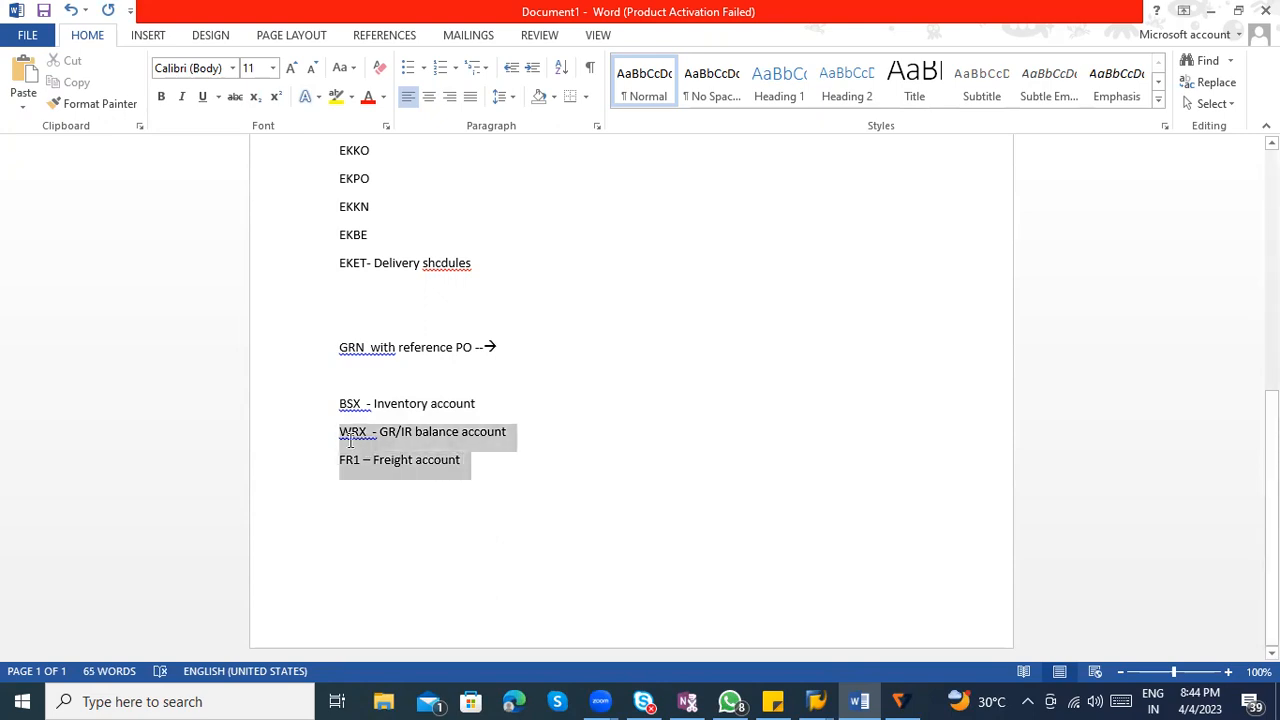
pyautogui.click(328, 405)
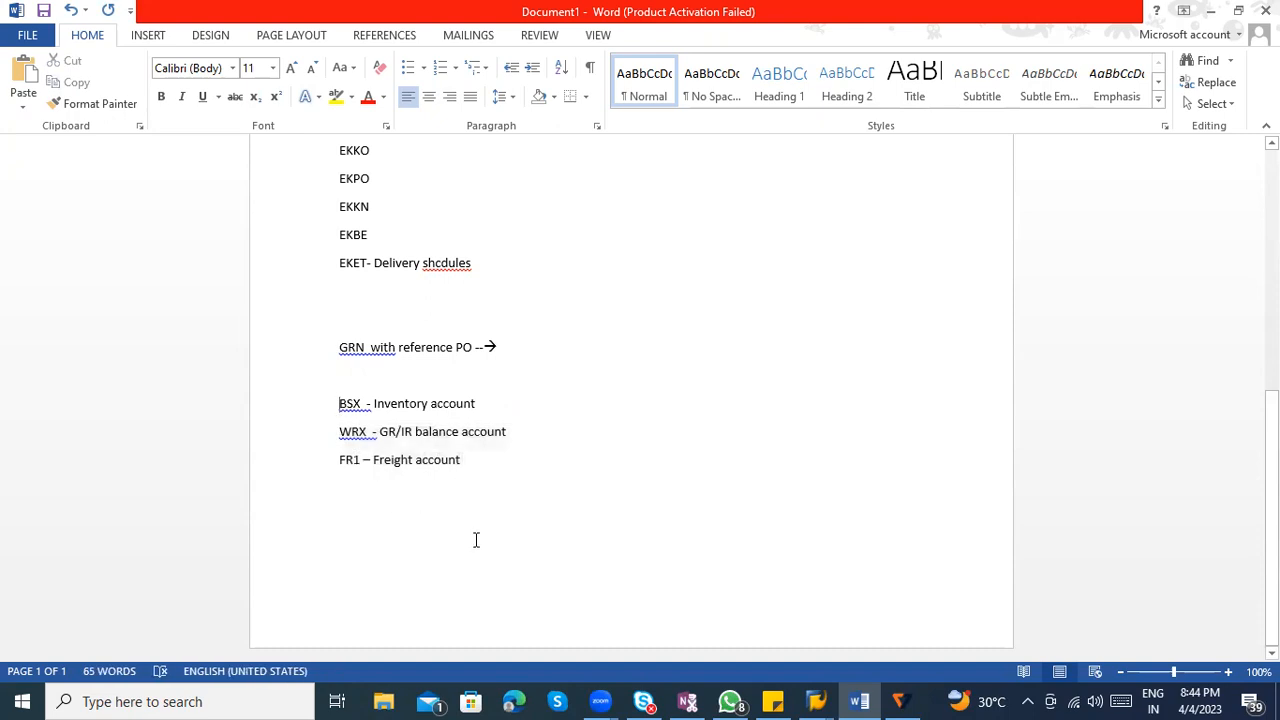
pyautogui.click(518, 468)
pyautogui.press('Return')
pyautogui.press('Return')
pyautogui.write('A')
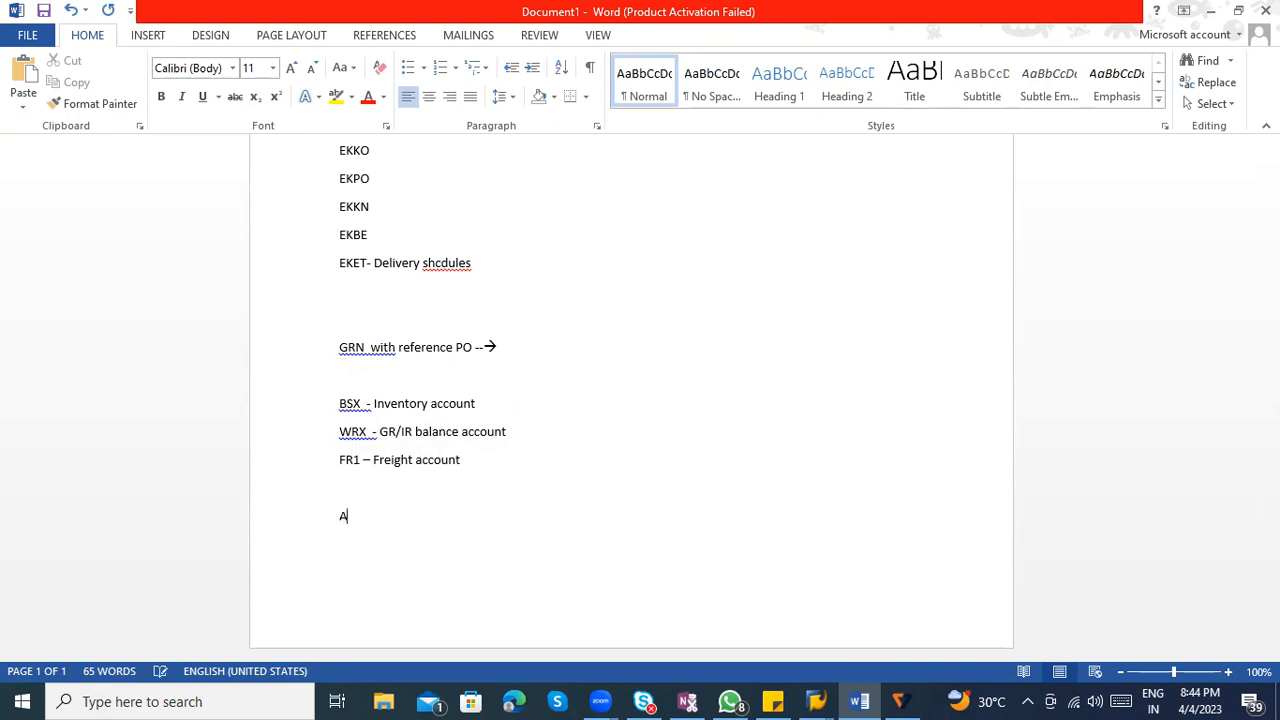
pyautogui.write('gain ---- Standard price m')
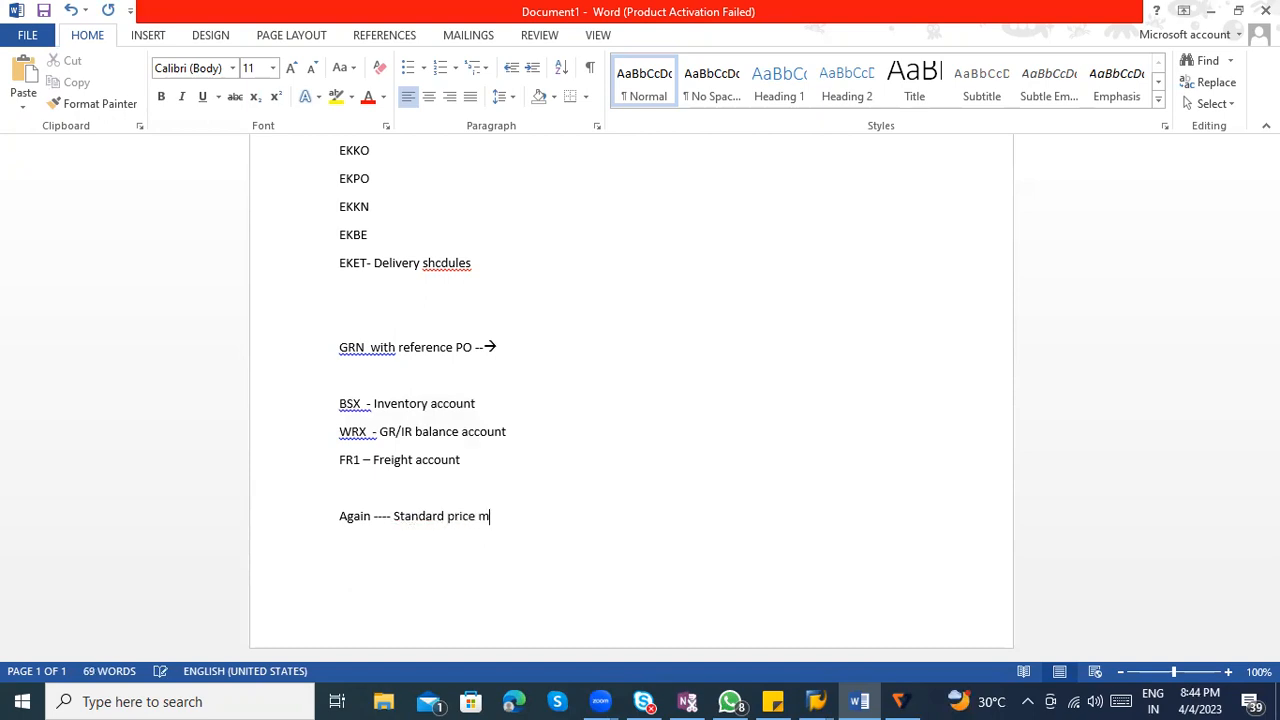
pyautogui.write('aterial S')
pyautogui.write('"')
pyautogui.click(525, 516)
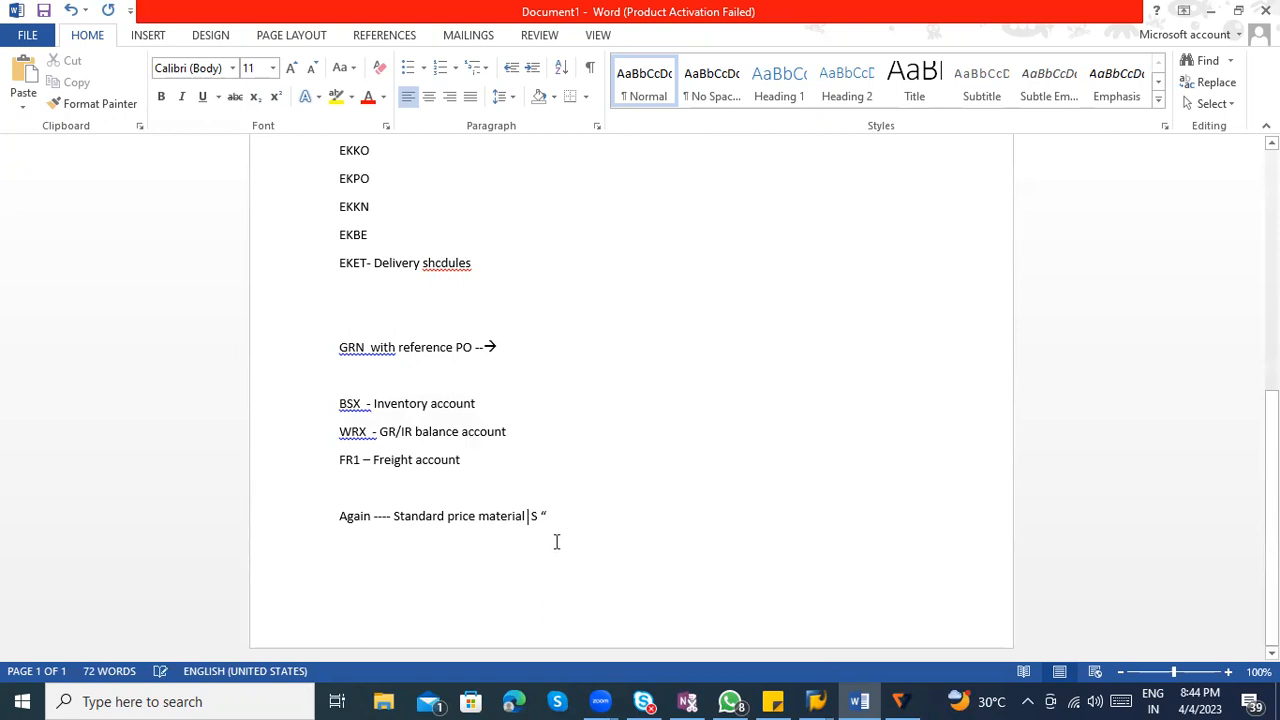
pyautogui.write('"')
# Review the WRX and FR1 lines against the BSX inventory account, and highlight the standard price material text
pyautogui.moveTo(463, 457); pyautogui.dragTo(340, 433)
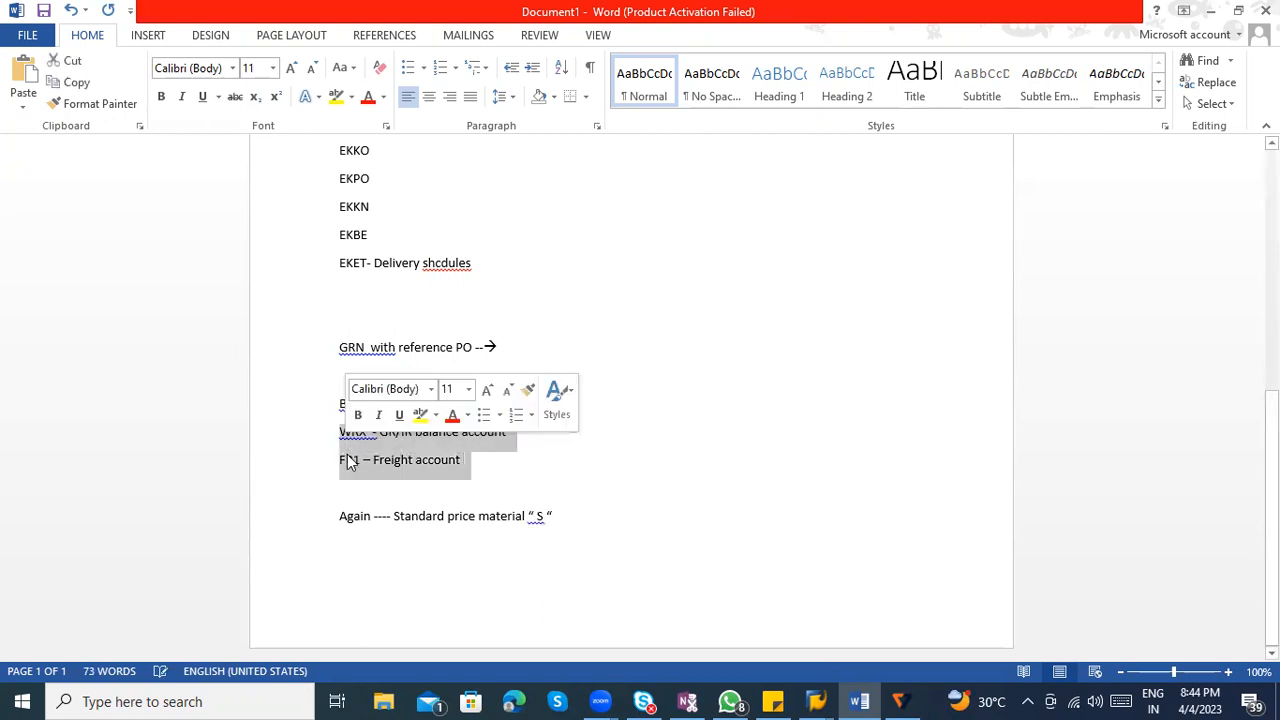
pyautogui.click(505, 478)
pyautogui.click(417, 406)
pyautogui.moveTo(468, 474); pyautogui.dragTo(325, 437)
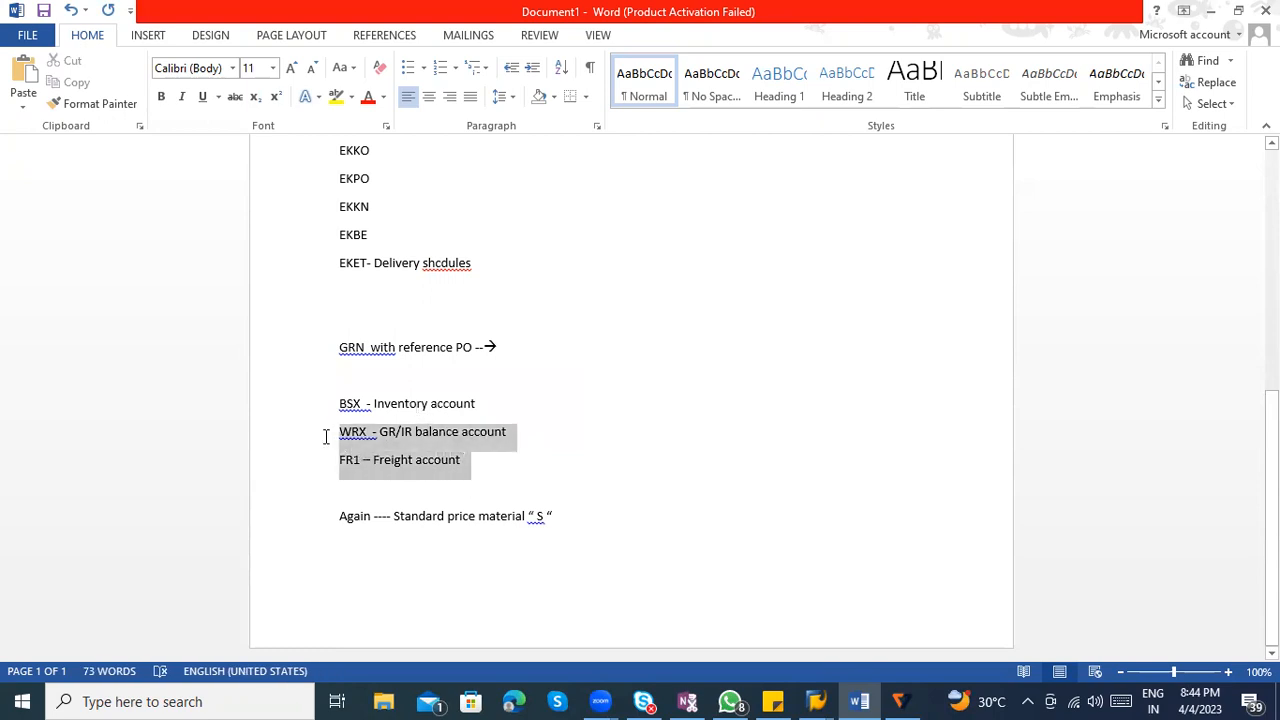
pyautogui.click(608, 519)
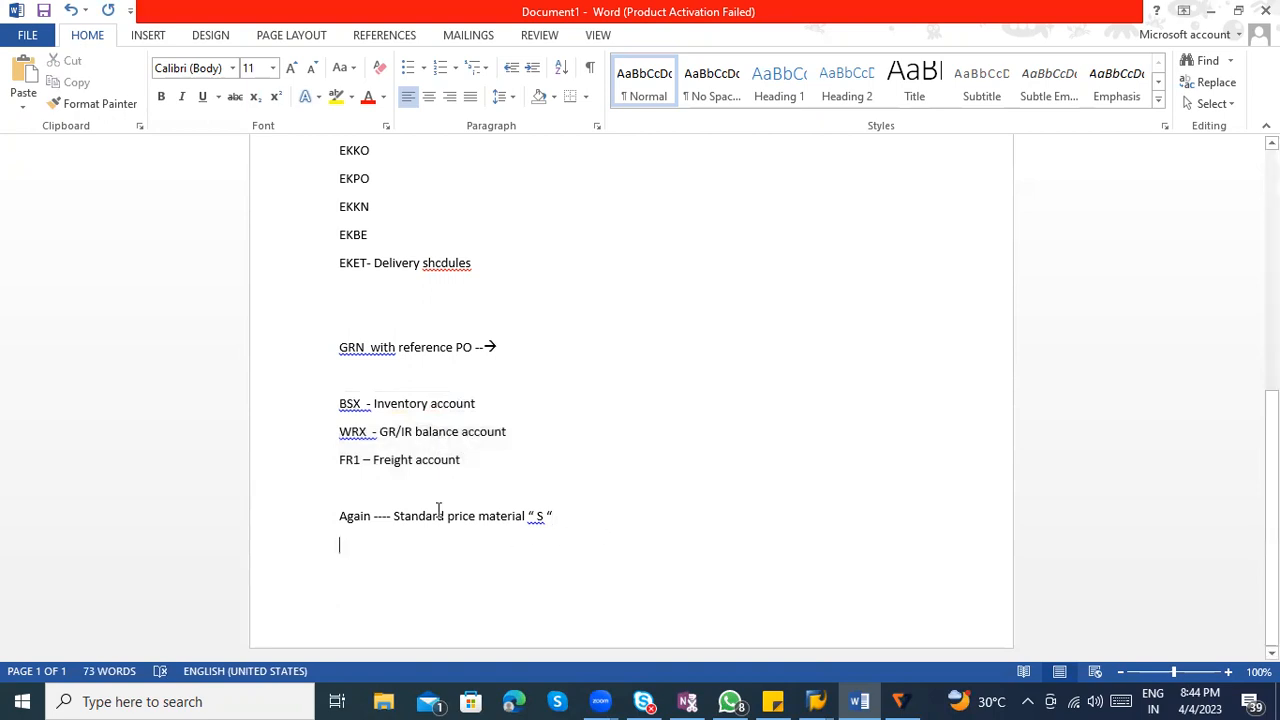
pyautogui.moveTo(374, 404); pyautogui.dragTo(477, 405)
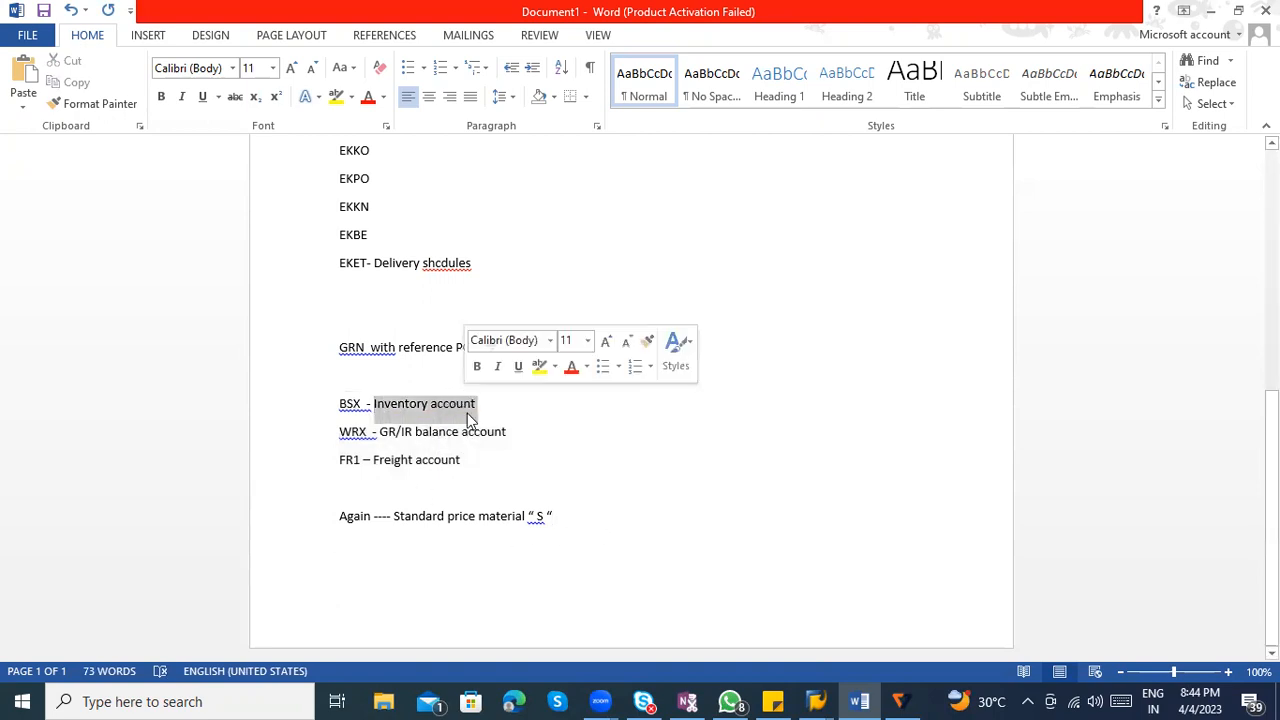
pyautogui.click(380, 433)
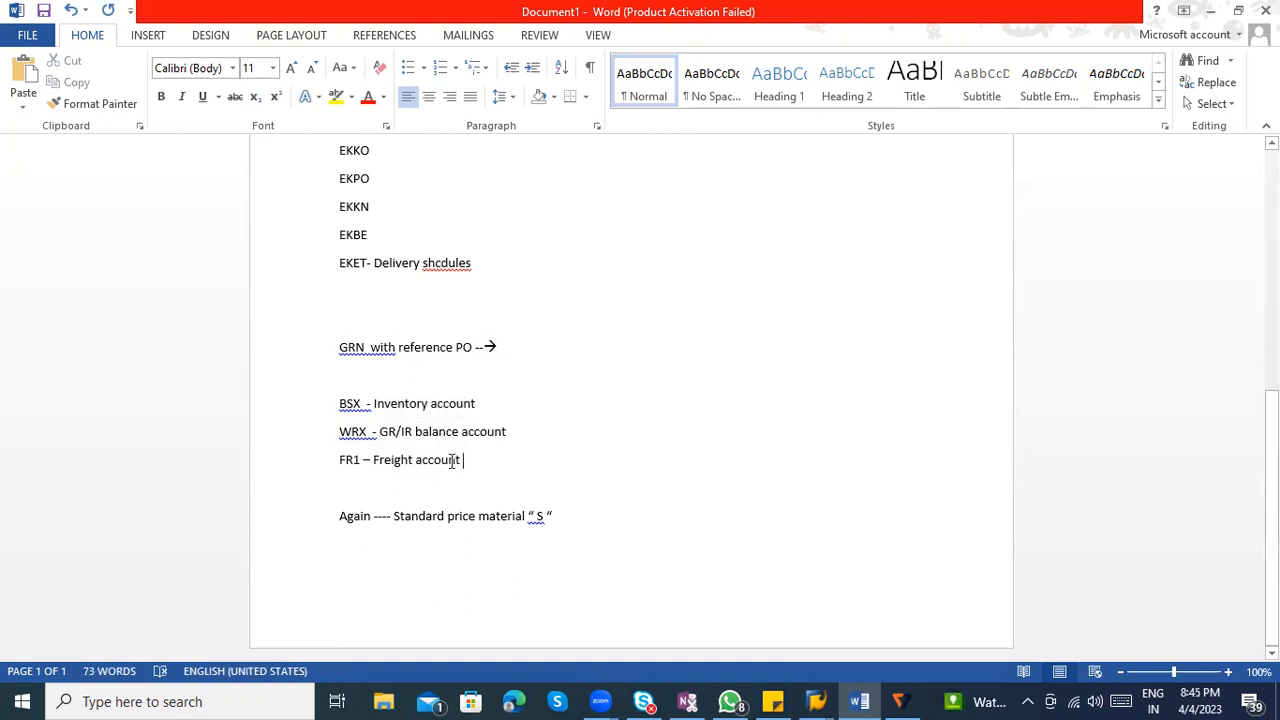
pyautogui.moveTo(468, 462); pyautogui.dragTo(350, 438)
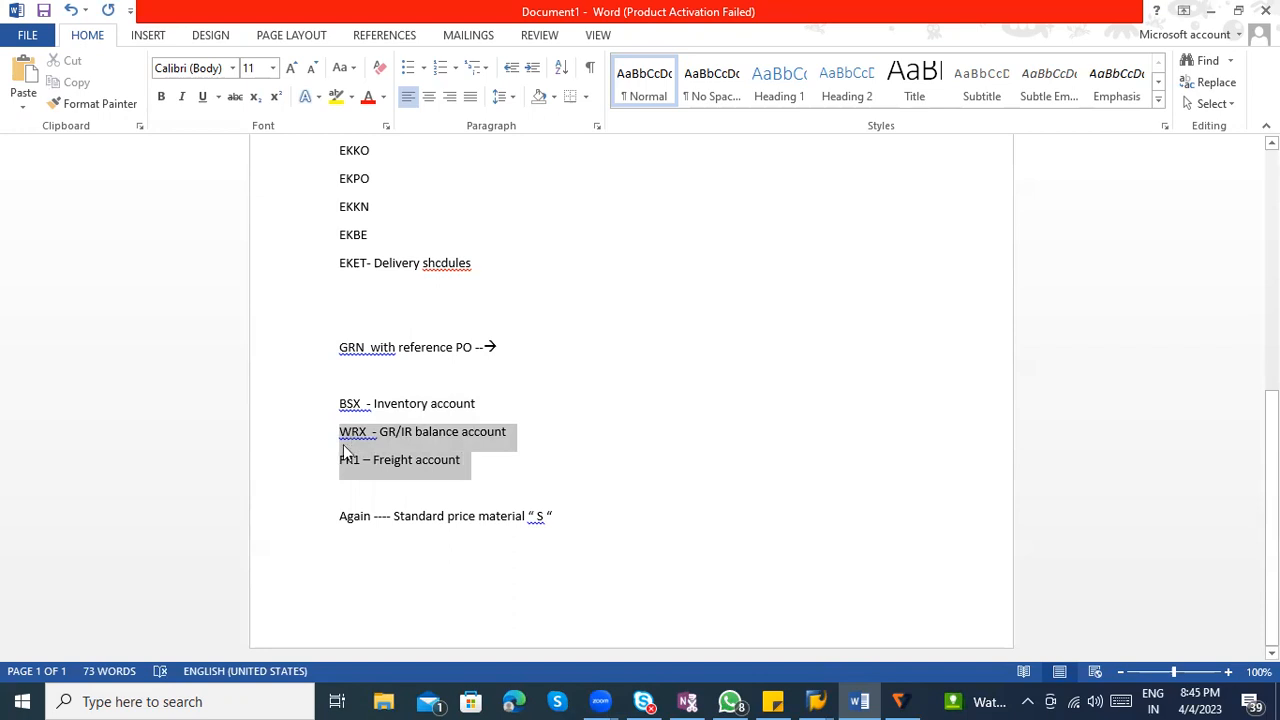
pyautogui.click(333, 404)
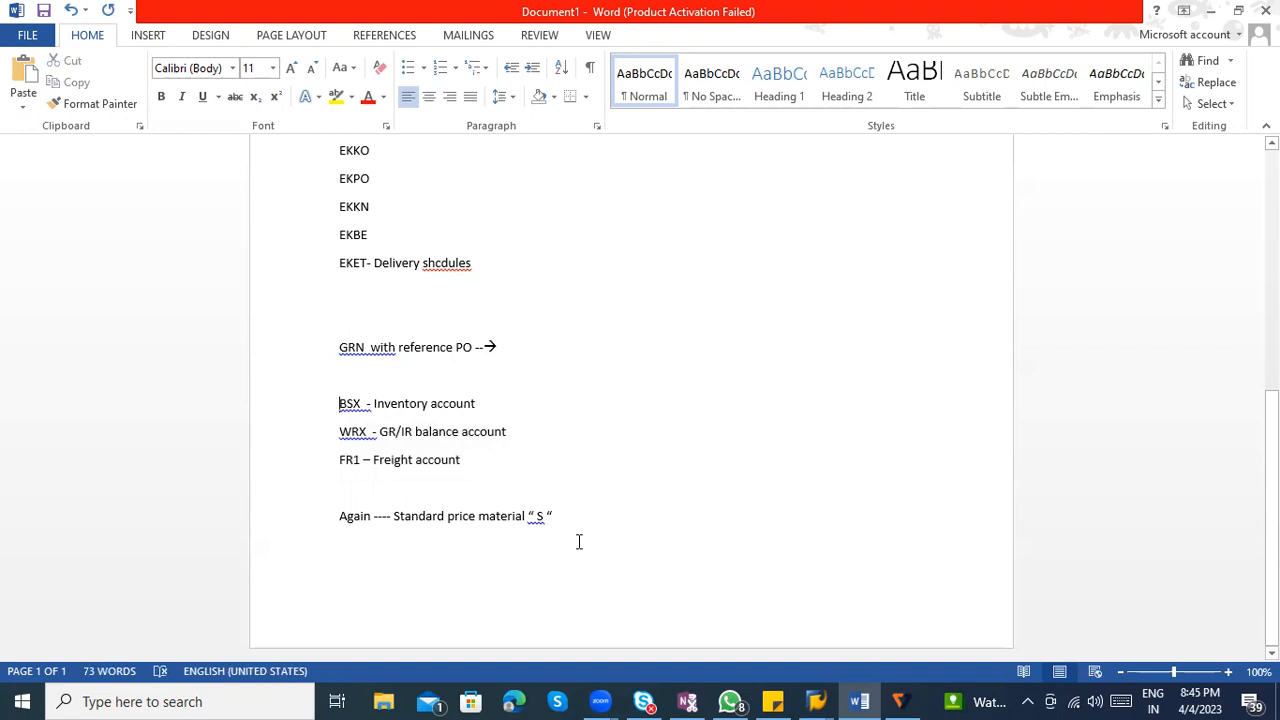
pyautogui.moveTo(555, 517); pyautogui.dragTo(428, 520)
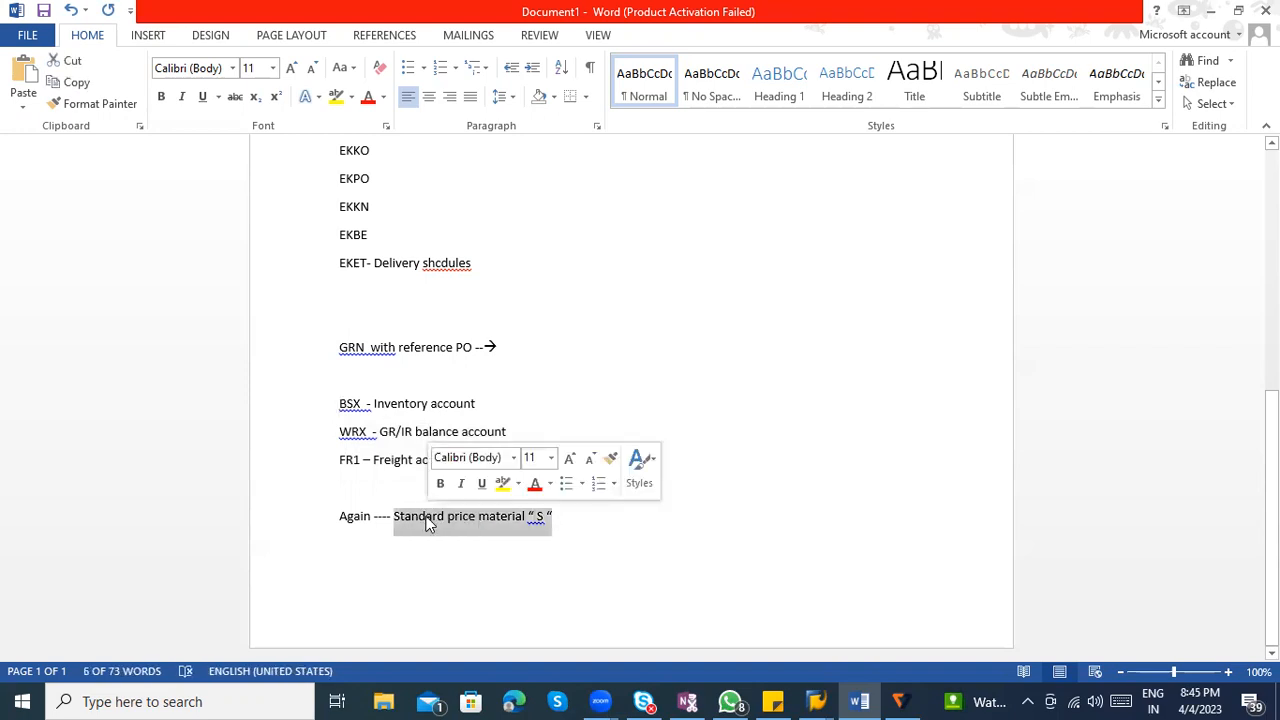
pyautogui.click(428, 523)
# Insert a new line reading “V” directly above the BSX entry
pyautogui.click(405, 376)
pyautogui.press('Return')
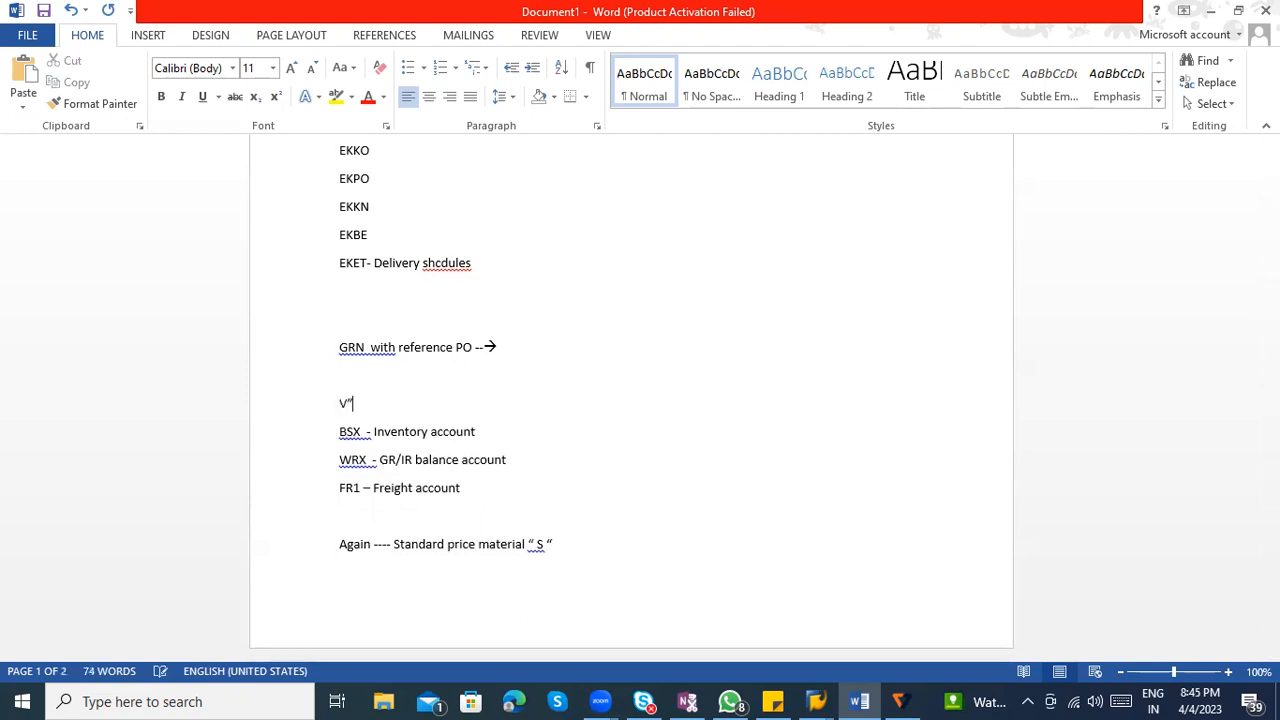
pyautogui.click(342, 405)
pyautogui.write('"')
# Complete the “V” line with "- PO price – 100 Rs 10 Qty , Material price – 200 Rs"
pyautogui.click(468, 406)
pyautogui.write('- PO pric')
pyautogui.write('e - 100 Rs ')
pyautogui.write(', Mate')
pyautogui.write('ria Pri')
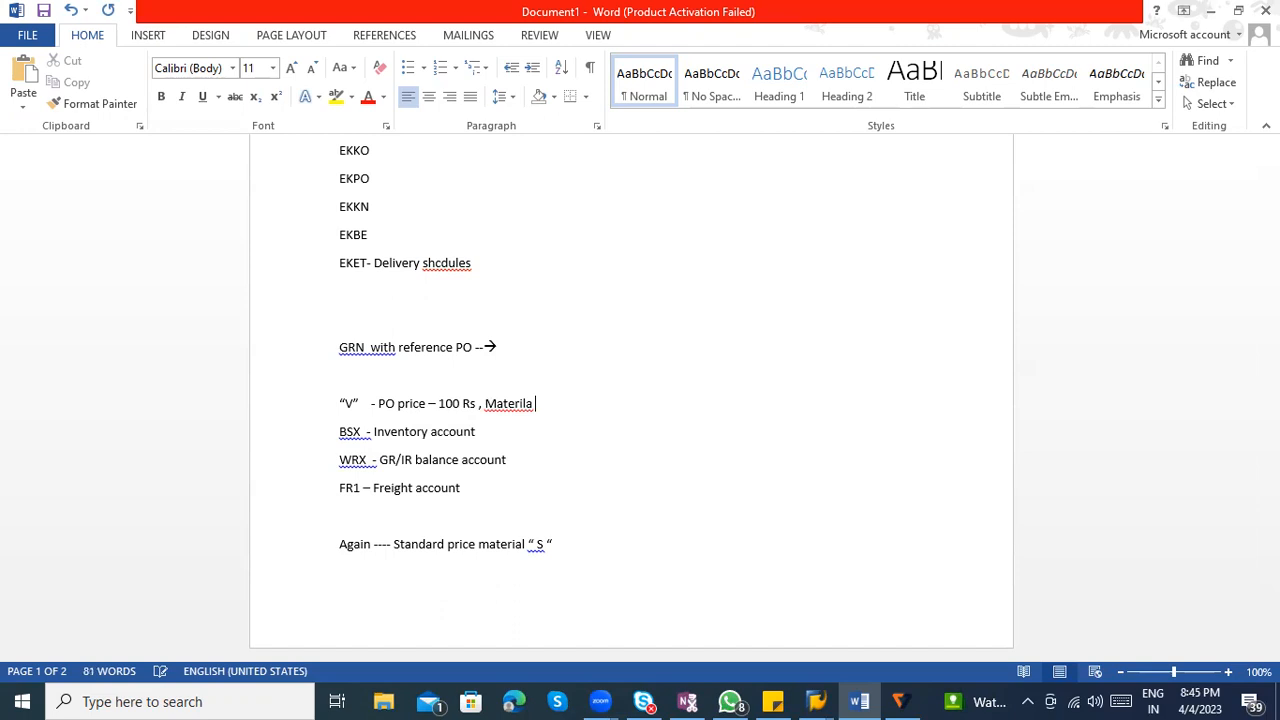
pyautogui.press('BackSpace')
pyautogui.press('BackSpace')
pyautogui.press('BackSpace')
pyautogui.press('BackSpace')
pyautogui.write('l price - 200 Rs')
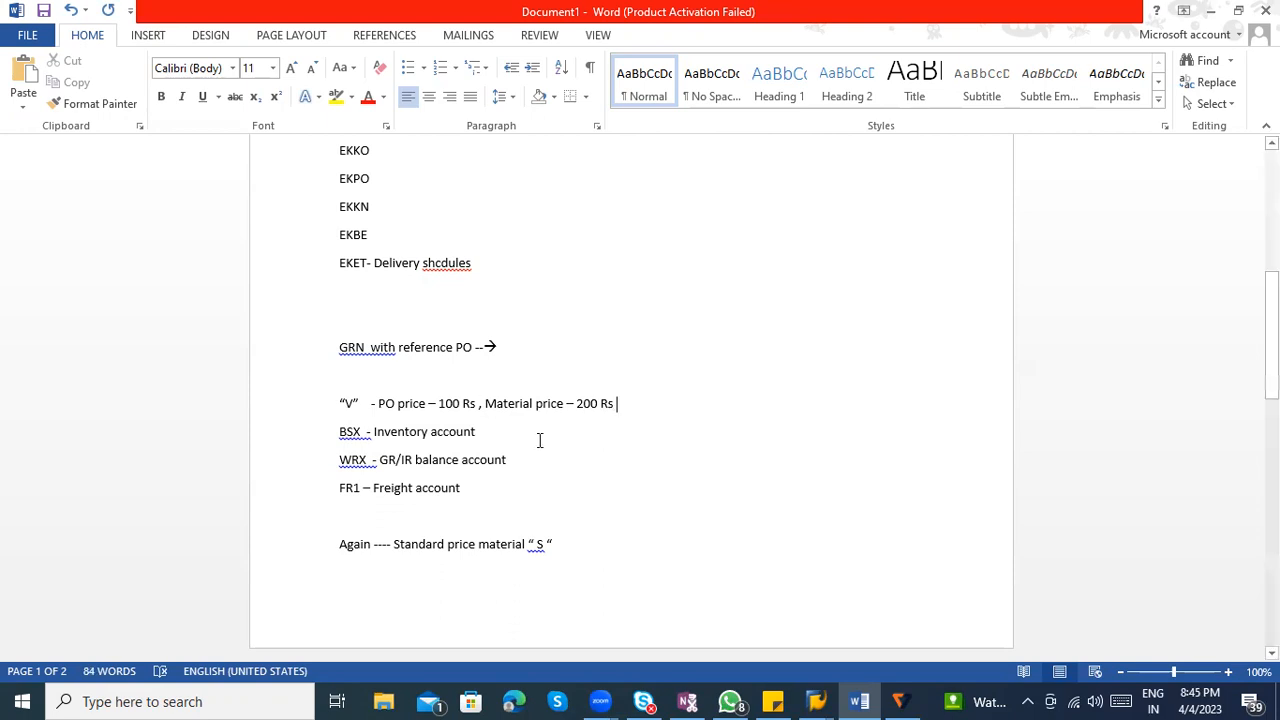
pyautogui.click(477, 403)
pyautogui.write('10 Qty')
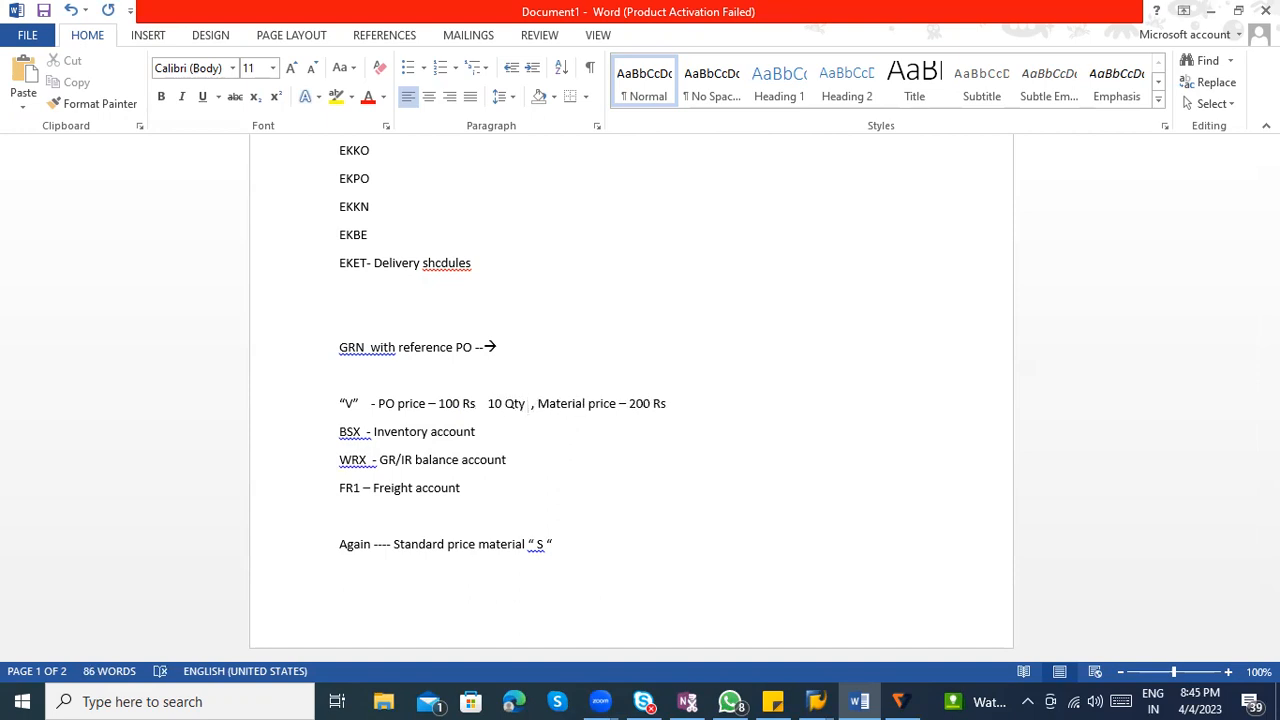
# Insert ", Freigth 10 %" between the quantity and the material price in the “V” line
pyautogui.click(538, 403)
pyautogui.moveTo(583, 403); pyautogui.dragTo(668, 401)
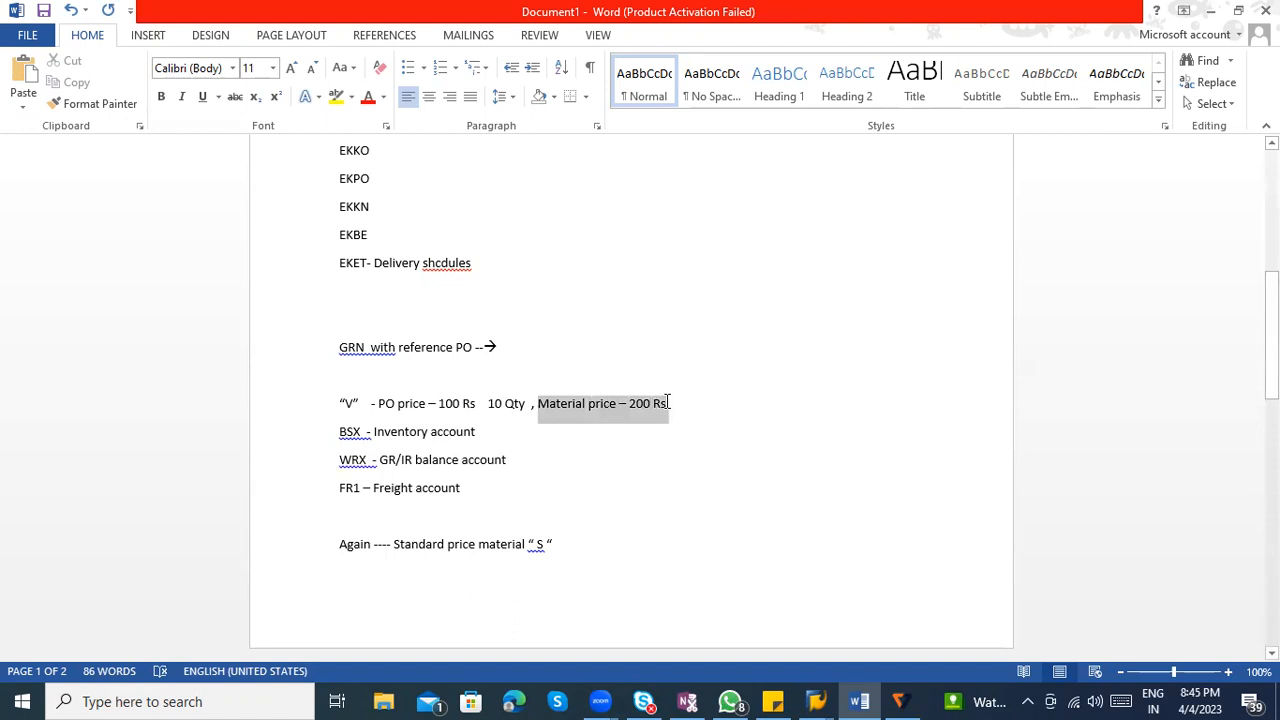
pyautogui.moveTo(370, 403); pyautogui.dragTo(336, 404)
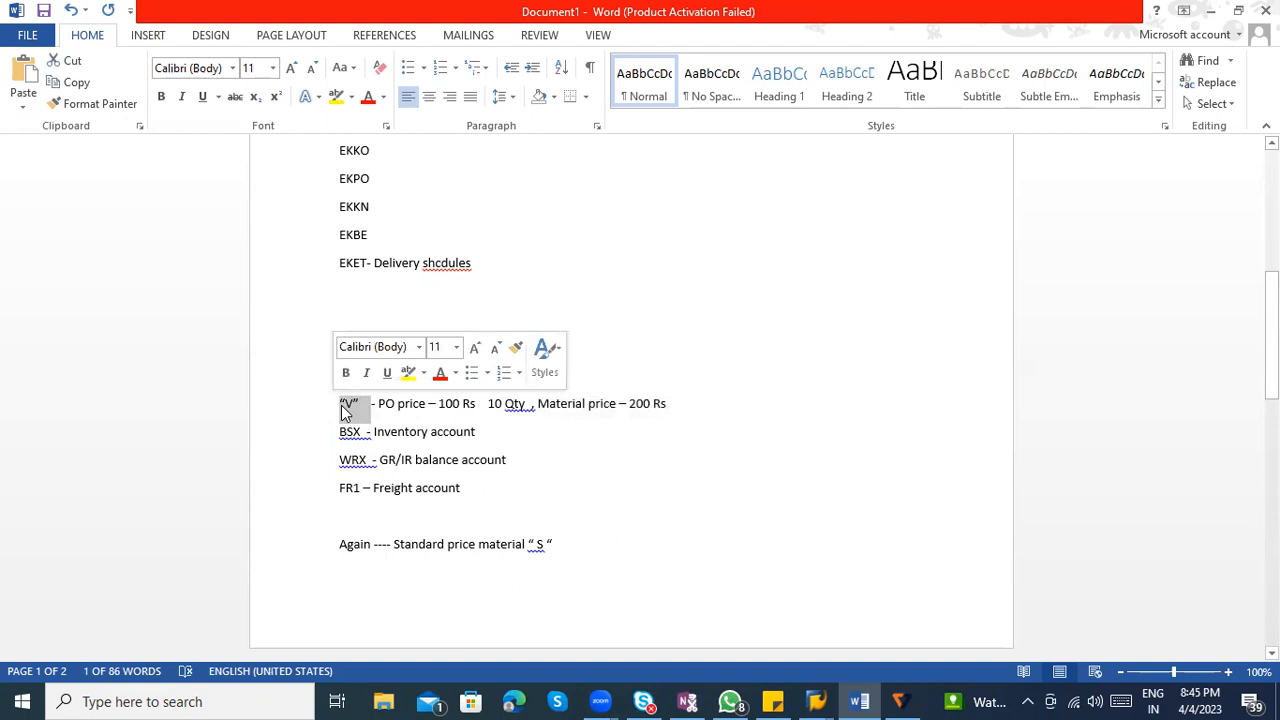
pyautogui.click(505, 431)
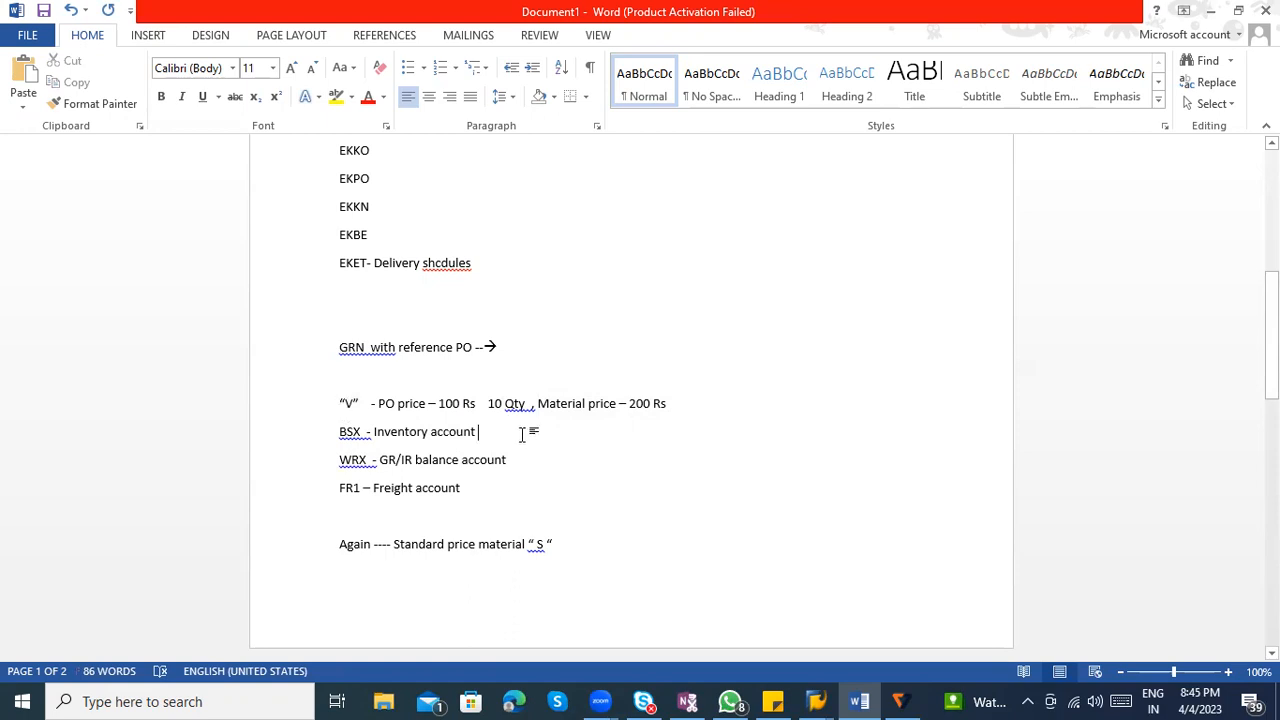
pyautogui.click(552, 452)
pyautogui.click(689, 405)
pyautogui.click(527, 403)
pyautogui.write(', Freigth')
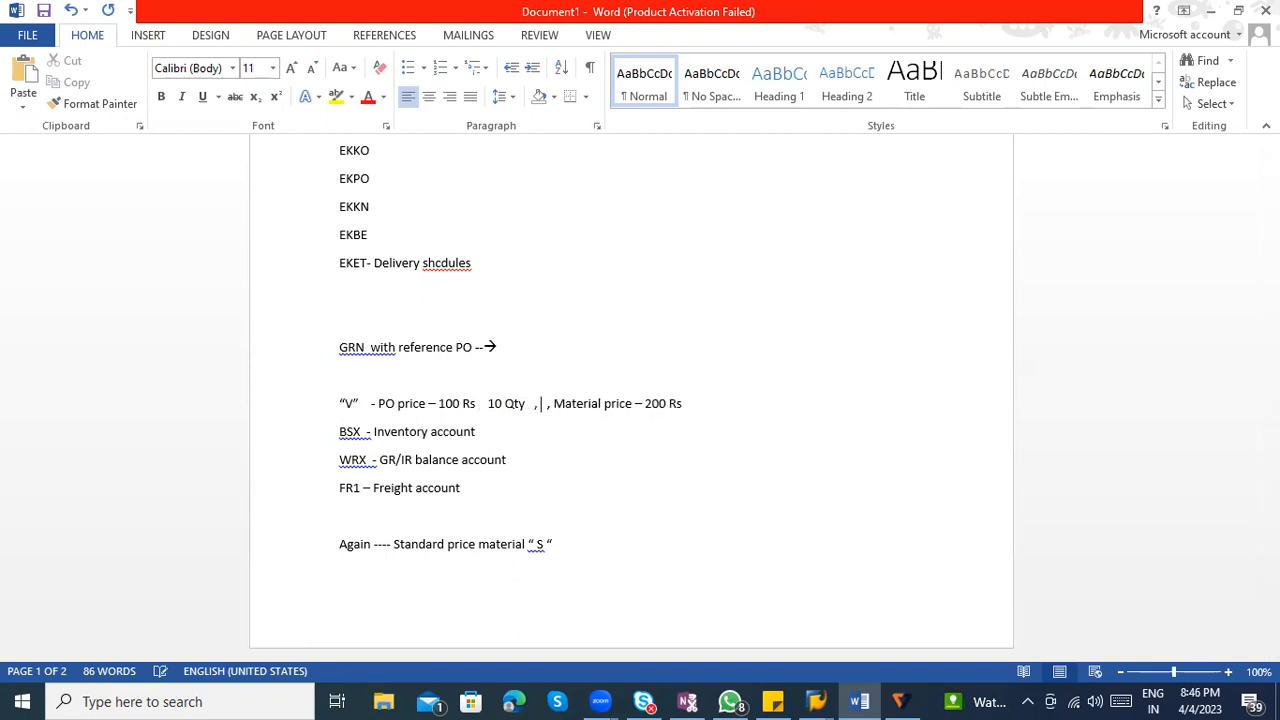
pyautogui.write(' 10')
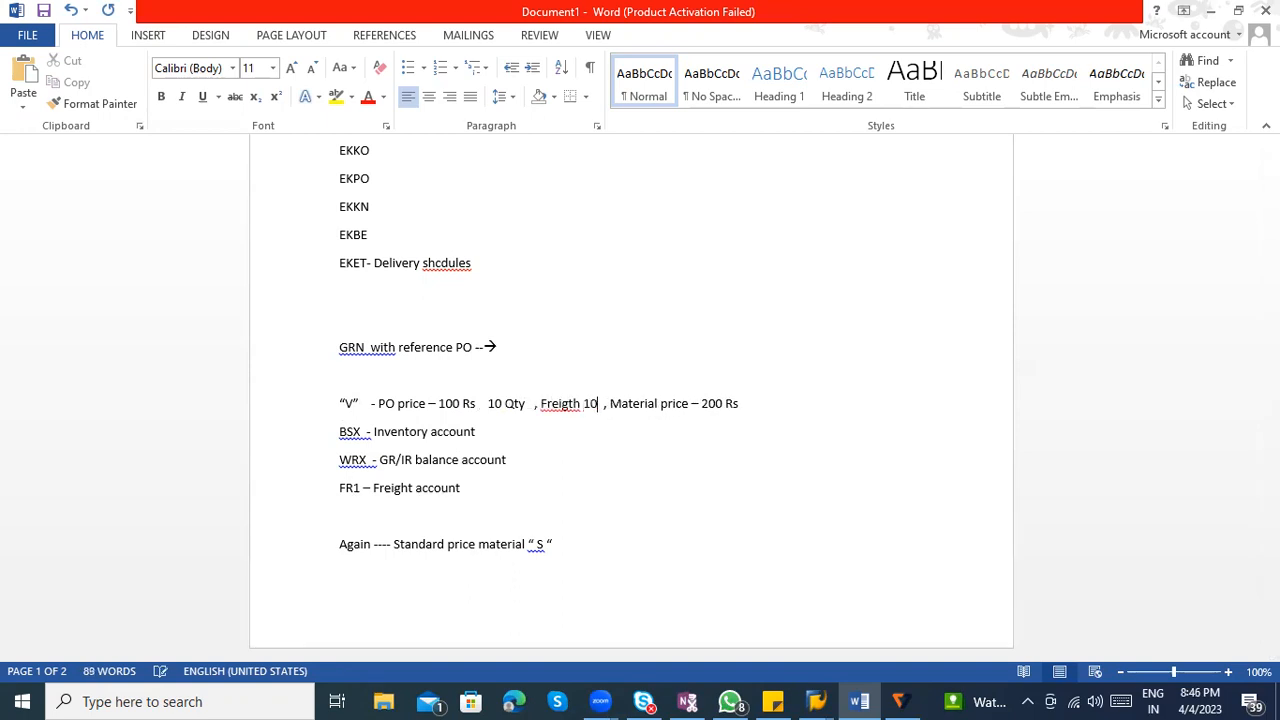
pyautogui.write(' %')
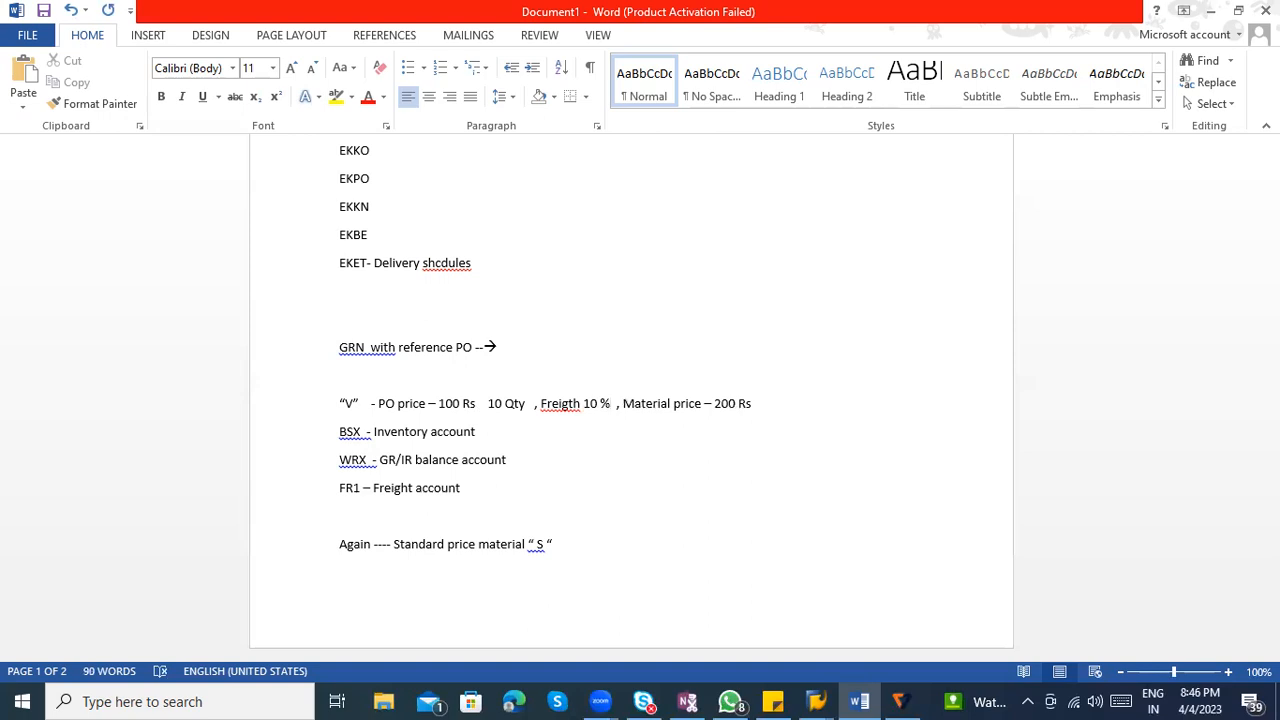
# Add the amounts to the “V” account lines: WRX "- 1000", FR1 "- 100" and BSX "- 1100 / 10 Qty"
pyautogui.click(541, 461)
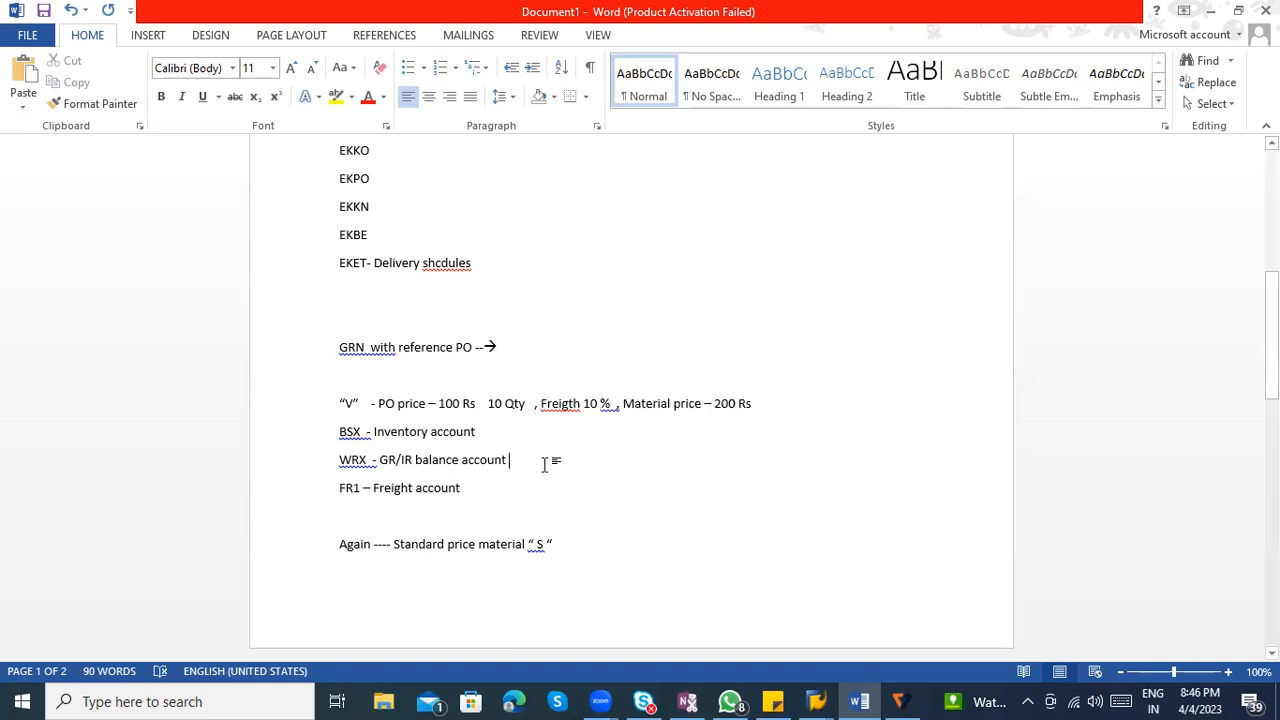
pyautogui.write('- 1000')
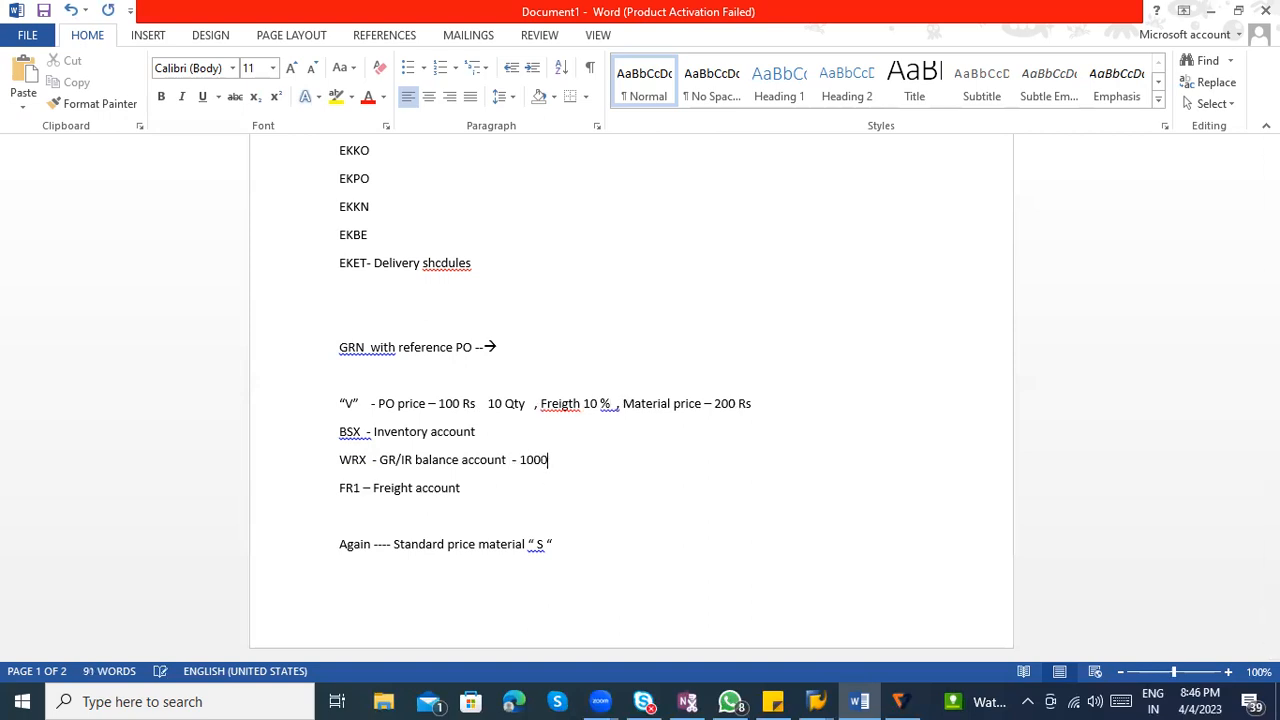
pyautogui.click(532, 487)
pyautogui.click(542, 432)
pyautogui.write('- 1000 / 10 Qty')
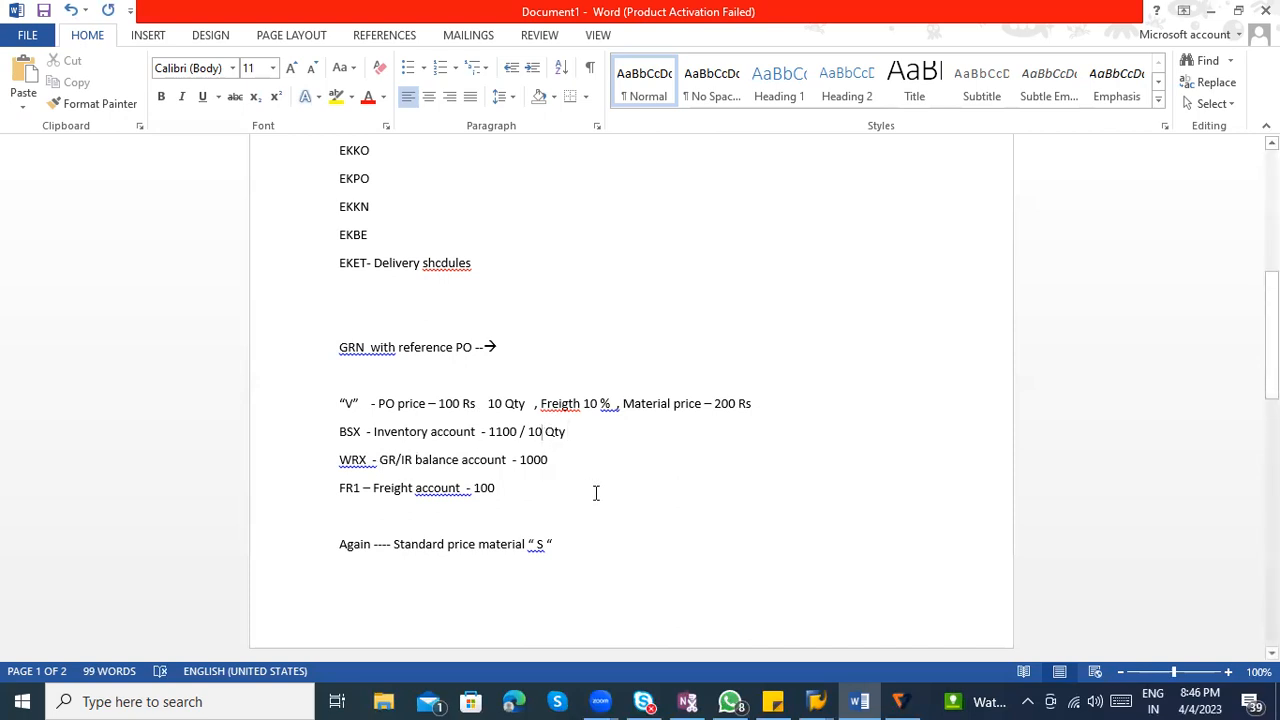
# Copy the “V” price line onto the second page and change its price control letter to “S”
pyautogui.scroll(-1, 595, 495)
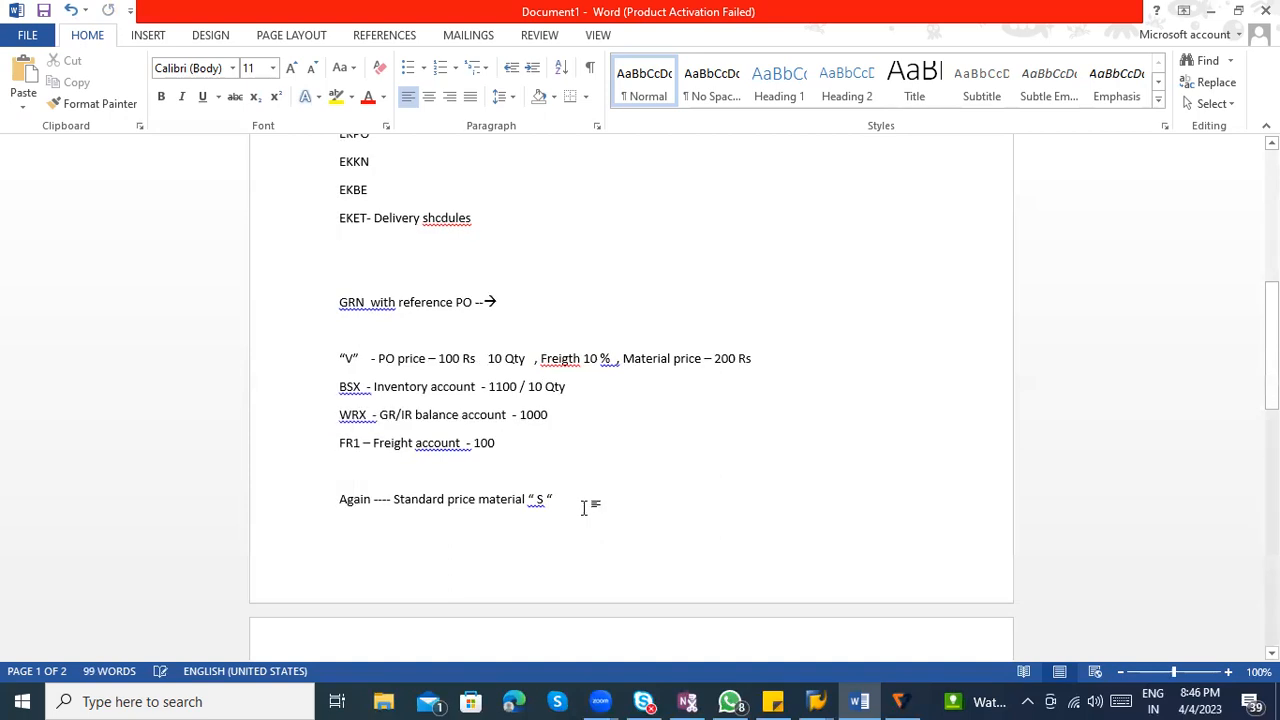
pyautogui.scroll(-1, 591, 508)
pyautogui.moveTo(770, 326); pyautogui.dragTo(329, 320)
pyautogui.hotkey('ctrl', 'c')
pyautogui.scroll(-3, 391, 403)
pyautogui.click(383, 457)
pyautogui.hotkey('ctrl', 'v')
pyautogui.click(352, 541)
pyautogui.press('BackSpace')
pyautogui.write('S')
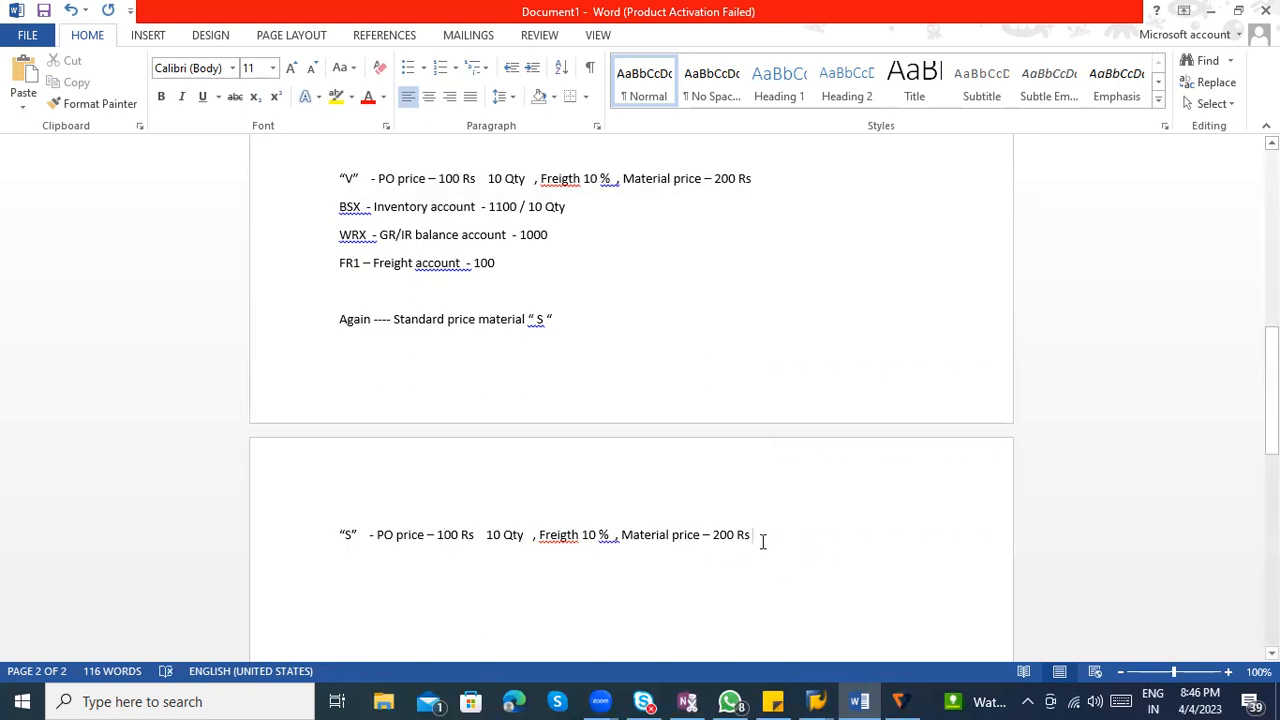
# Copy the BSX, WRX and FR1 lines of the “V” example below the “S” line
pyautogui.moveTo(537, 272); pyautogui.dragTo(346, 214)
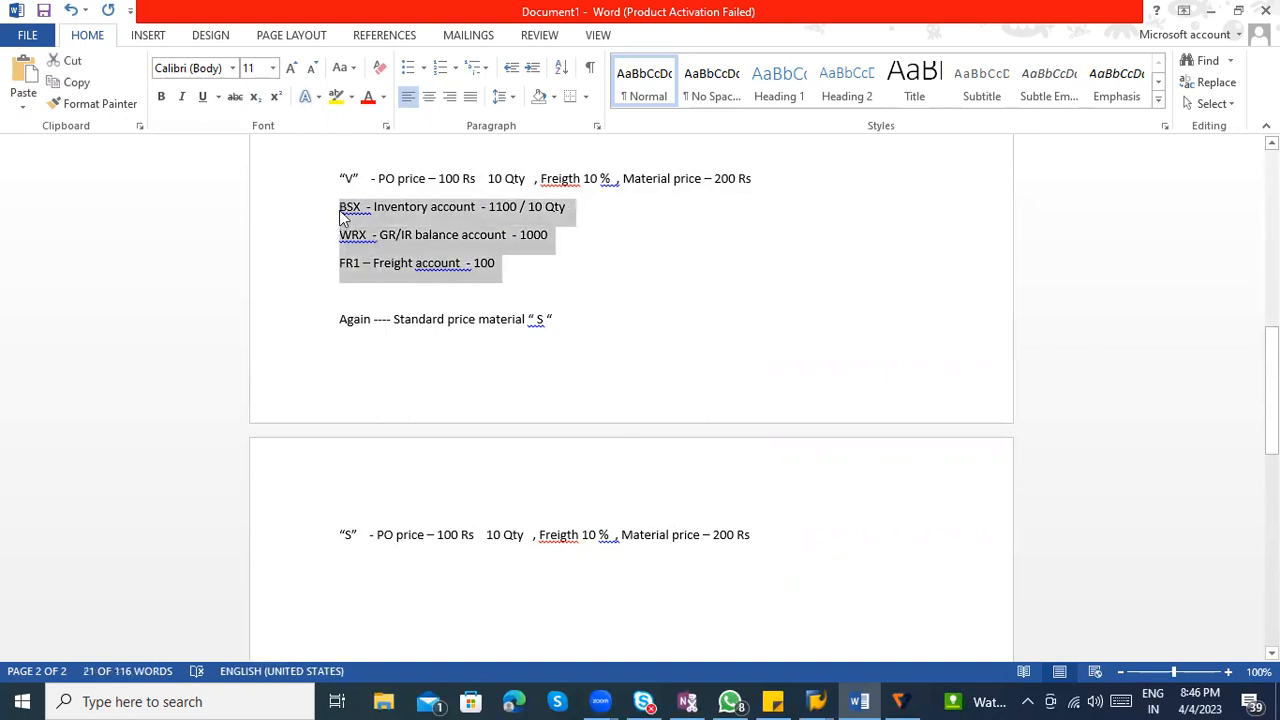
pyautogui.scroll(-3, 466, 477)
pyautogui.click(426, 441)
pyautogui.hotkey('ctrl', 'v')
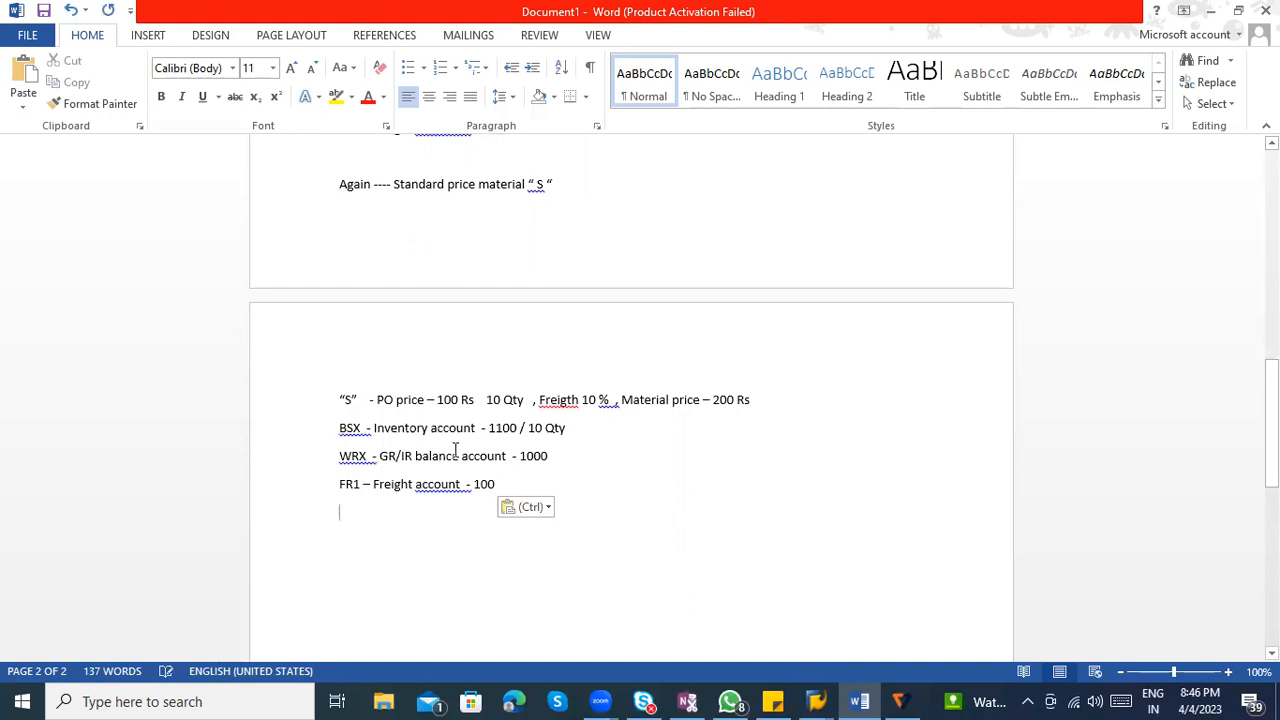
# Clear the copied amounts from the BSX, WRX and FR1 lines under “S”
pyautogui.moveTo(489, 427); pyautogui.dragTo(549, 456)
pyautogui.press('BackSpace')
pyautogui.press('BackSpace')
pyautogui.moveTo(473, 484); pyautogui.dragTo(523, 484)
pyautogui.press('BackSpace')
# Enter the “S” amounts: 1000 for WRX, 100 for FR1 and 2000 for the BSX inventory account
pyautogui.click(531, 458)
pyautogui.write('1000')
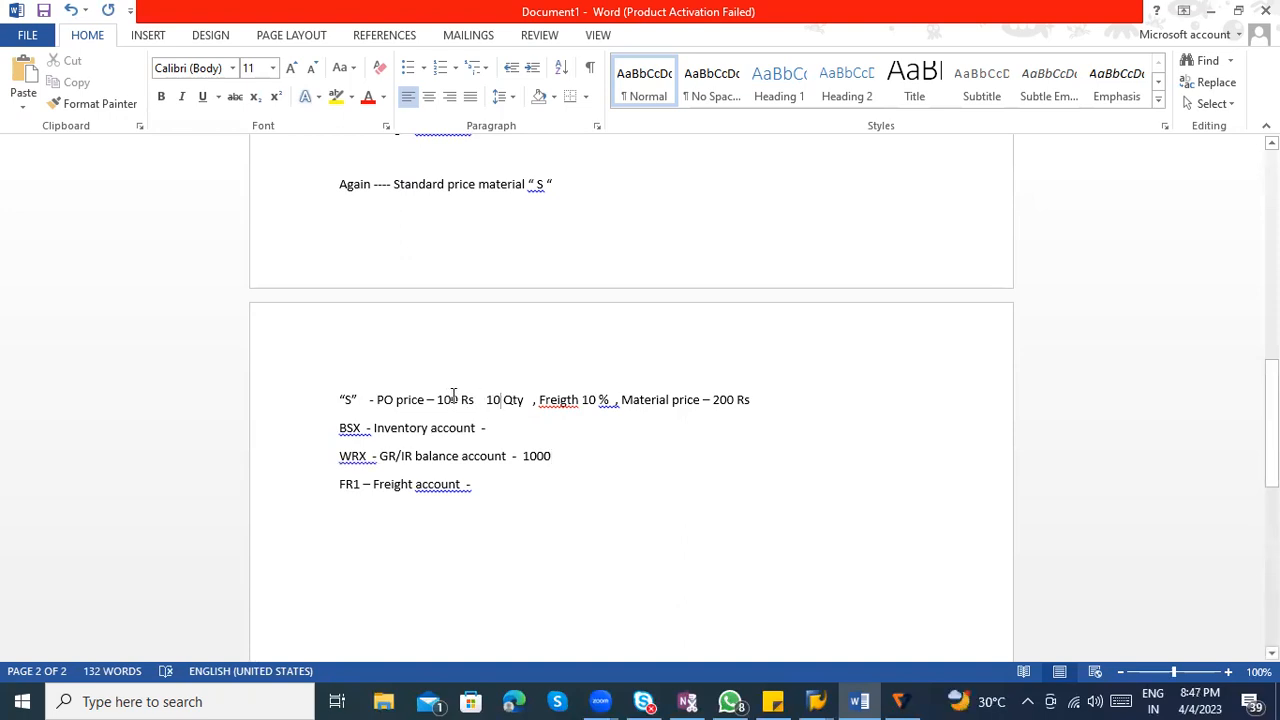
pyautogui.write('100')
pyautogui.click(523, 428)
pyautogui.moveTo(620, 400); pyautogui.dragTo(750, 391)
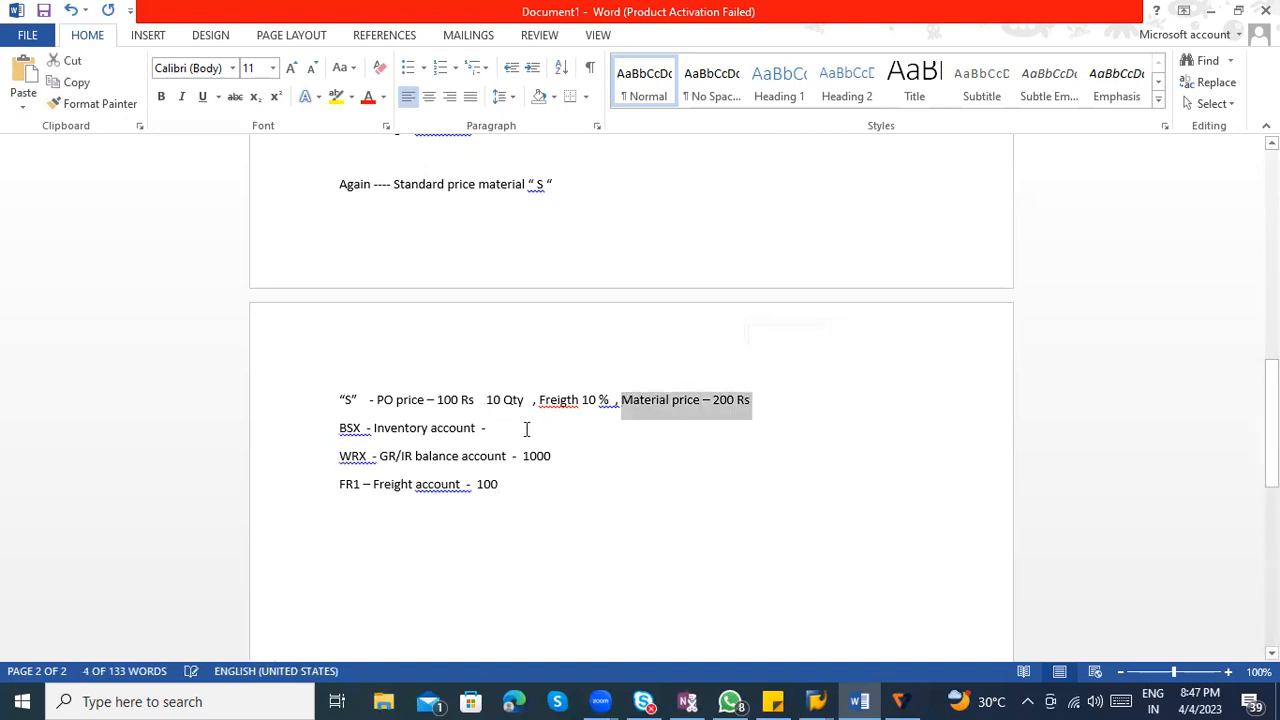
pyautogui.click(491, 401)
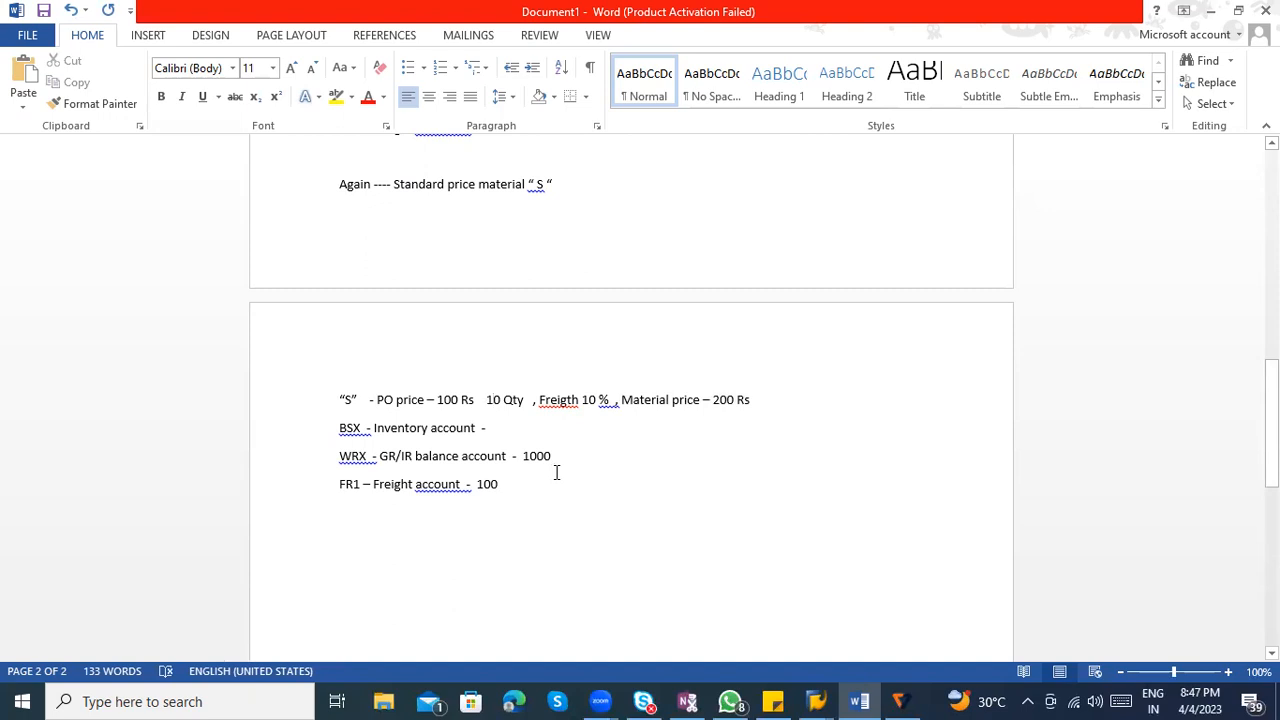
pyautogui.click(530, 428)
pyautogui.write('2000')
# Add the line "Price difference account – 900" below the FR1 line of the “S” example
pyautogui.click(545, 457)
pyautogui.click(488, 484)
pyautogui.click(543, 457)
pyautogui.click(385, 546)
pyautogui.write('Price')
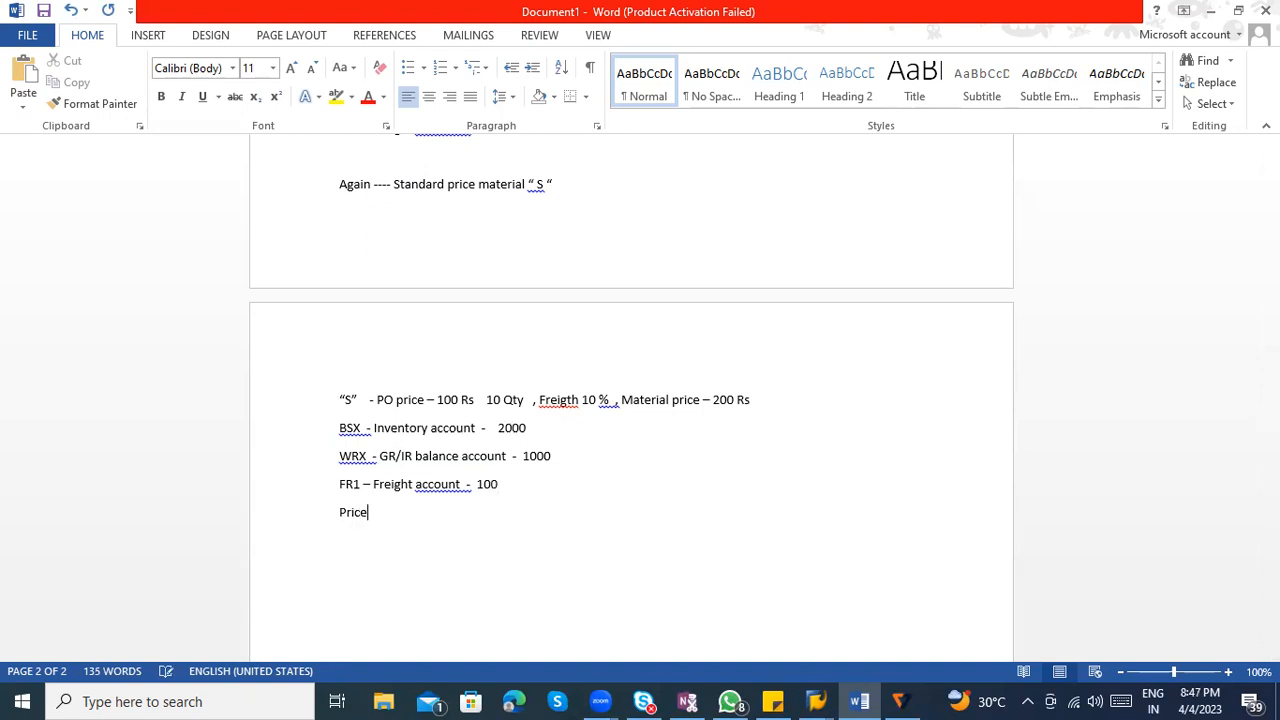
pyautogui.write(' different a')
pyautogui.press('BackSpace')
pyautogui.press('BackSpace')
pyautogui.press('BackSpace')
pyautogui.write('account – 900')
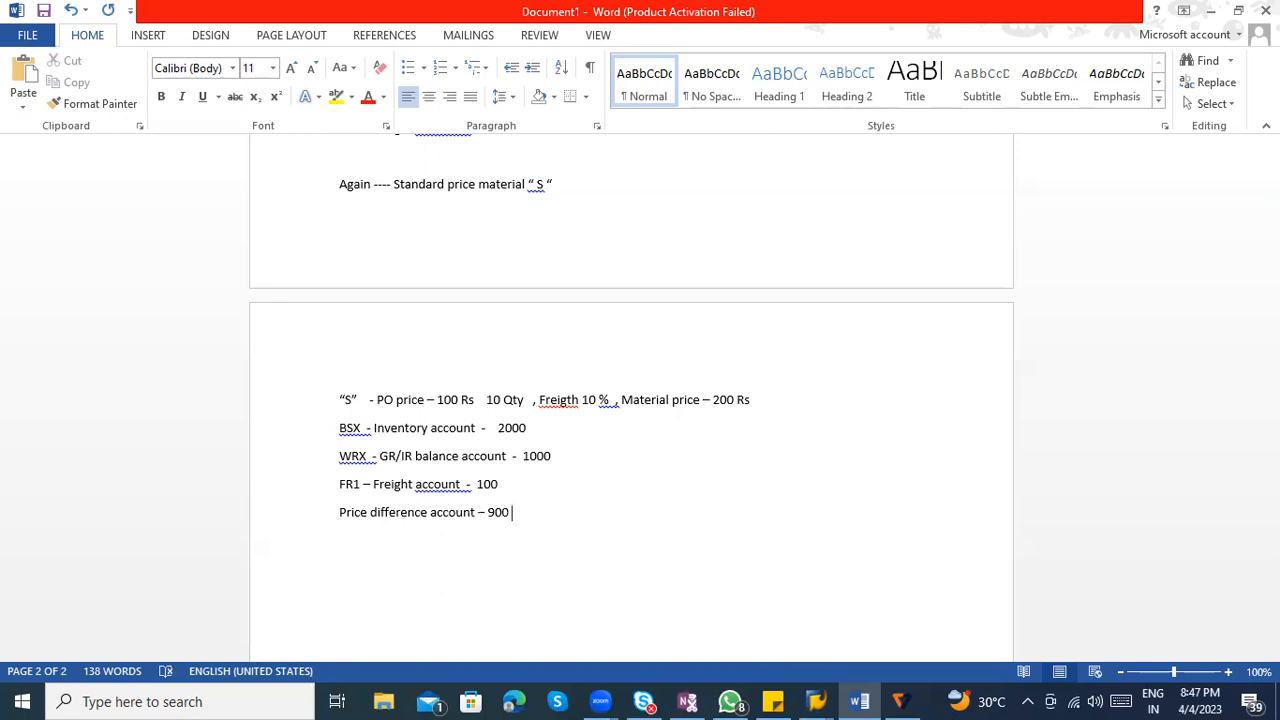
# Compare the “V” account entries with the “S” account entries on the second page
pyautogui.scroll(3, 514, 551)
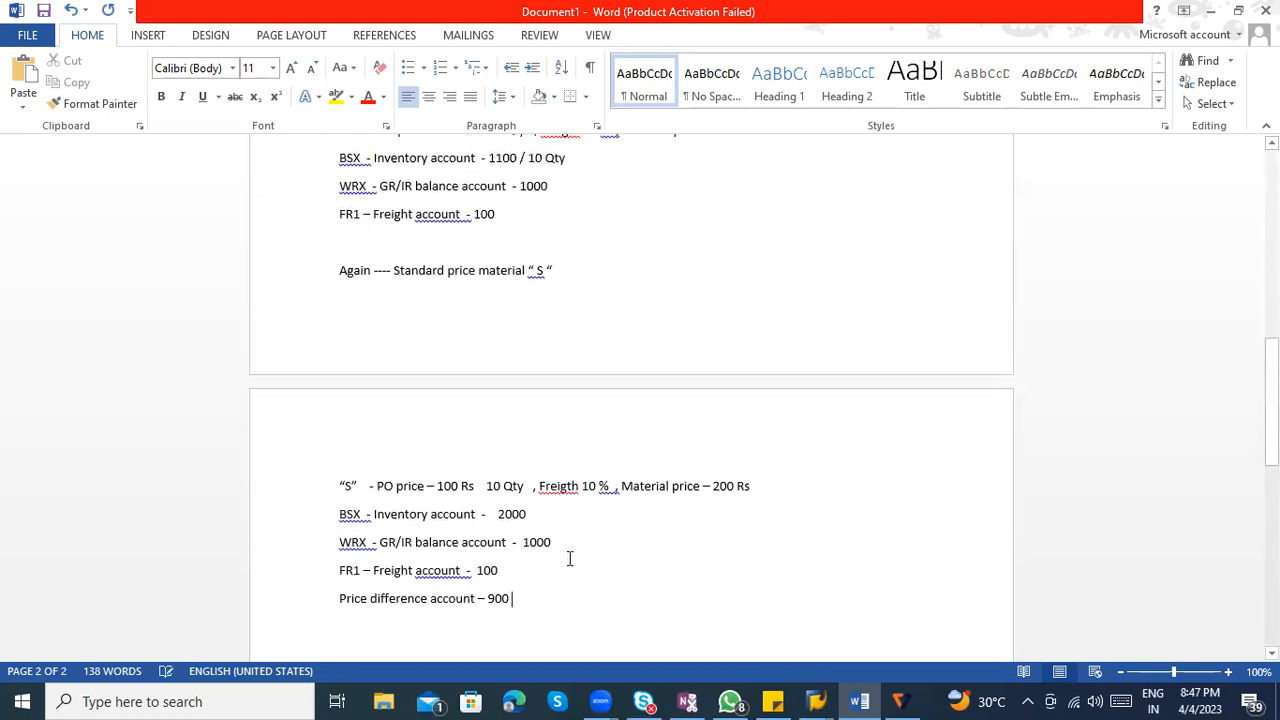
pyautogui.scroll(-1, 570, 549)
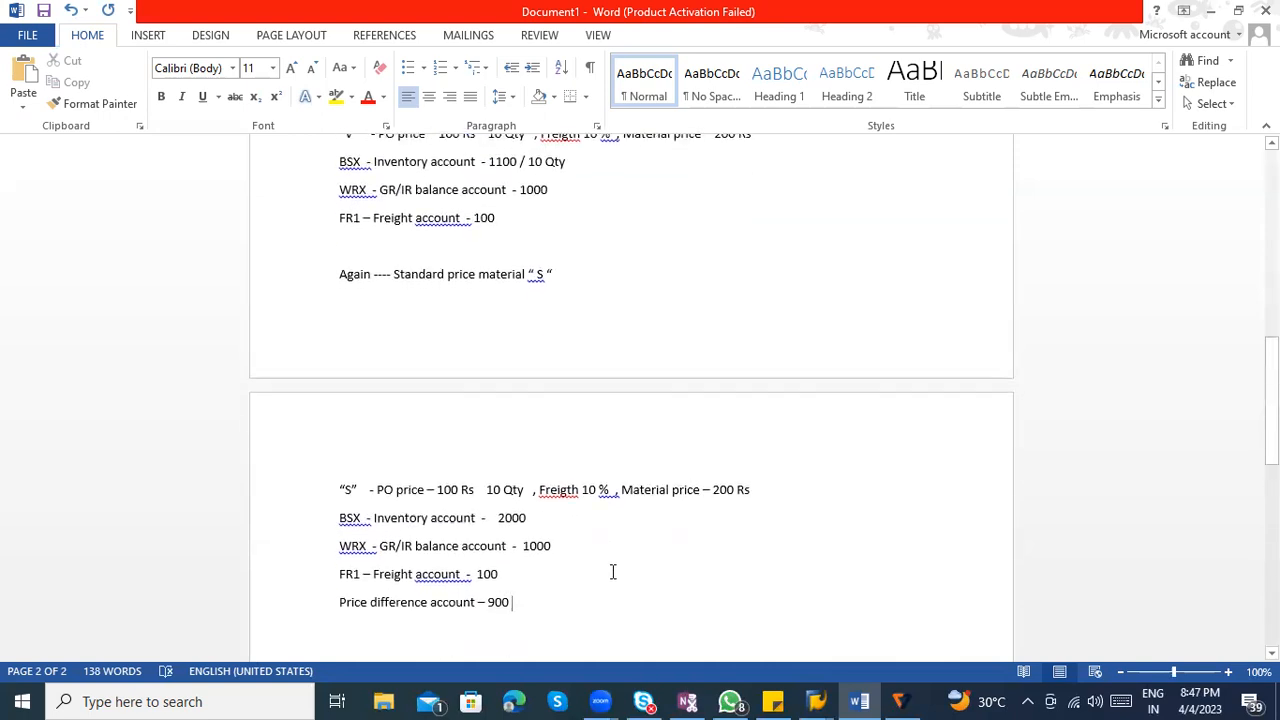
pyautogui.scroll(3, 613, 571)
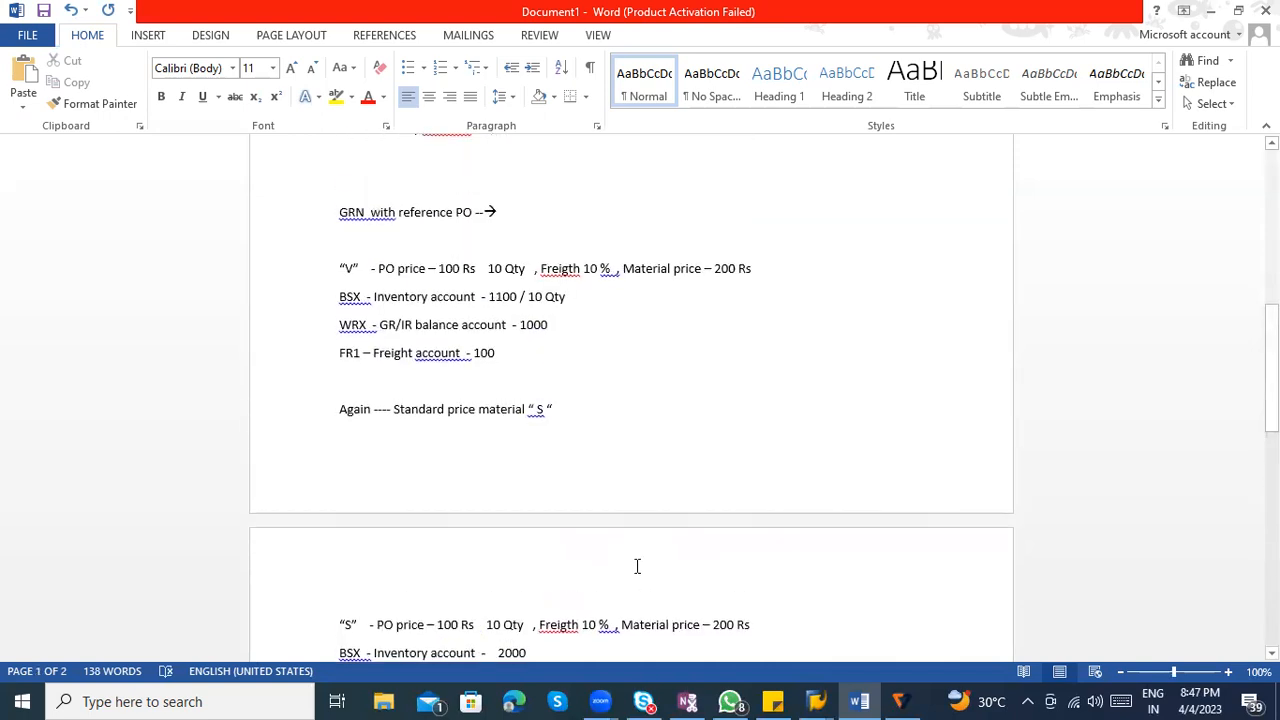
pyautogui.scroll(-2, 637, 566)
pyautogui.scroll(2, 603, 547)
pyautogui.scroll(-4, 595, 546)
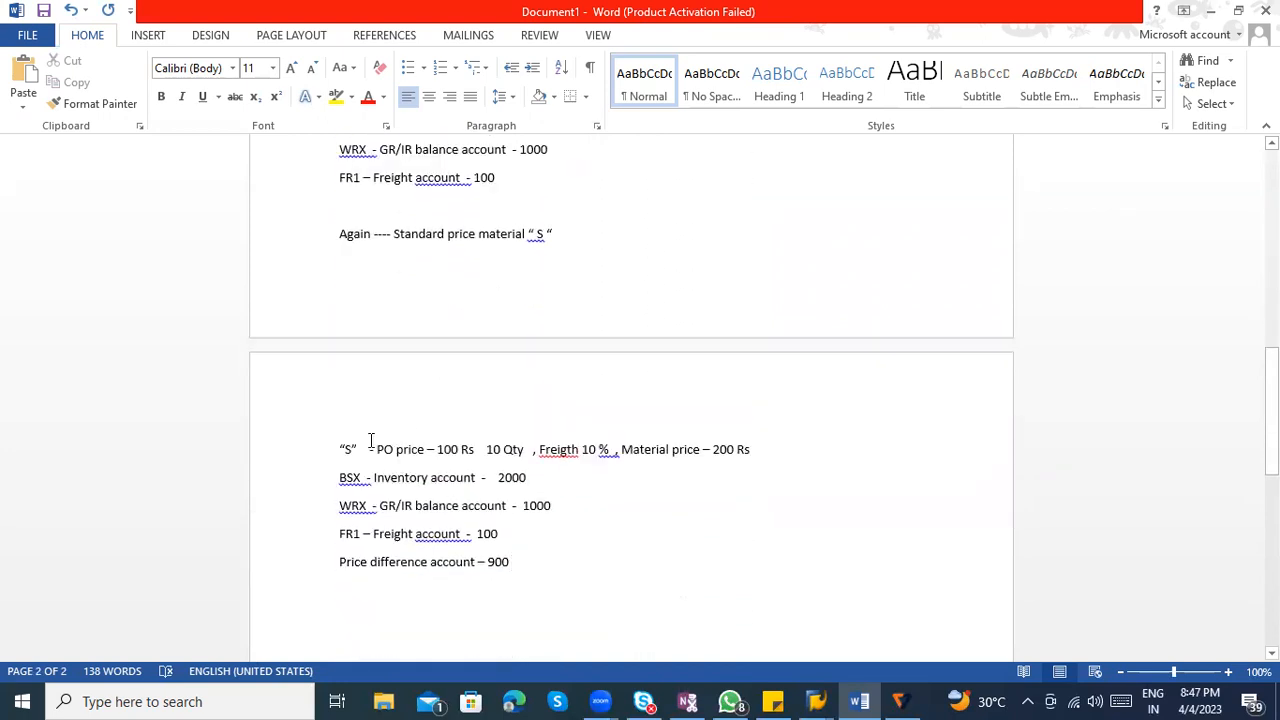
# Try a material price of 50 Rs in the “S” line, and restore it to 200 Rs
pyautogui.click(726, 447)
pyautogui.click(714, 447)
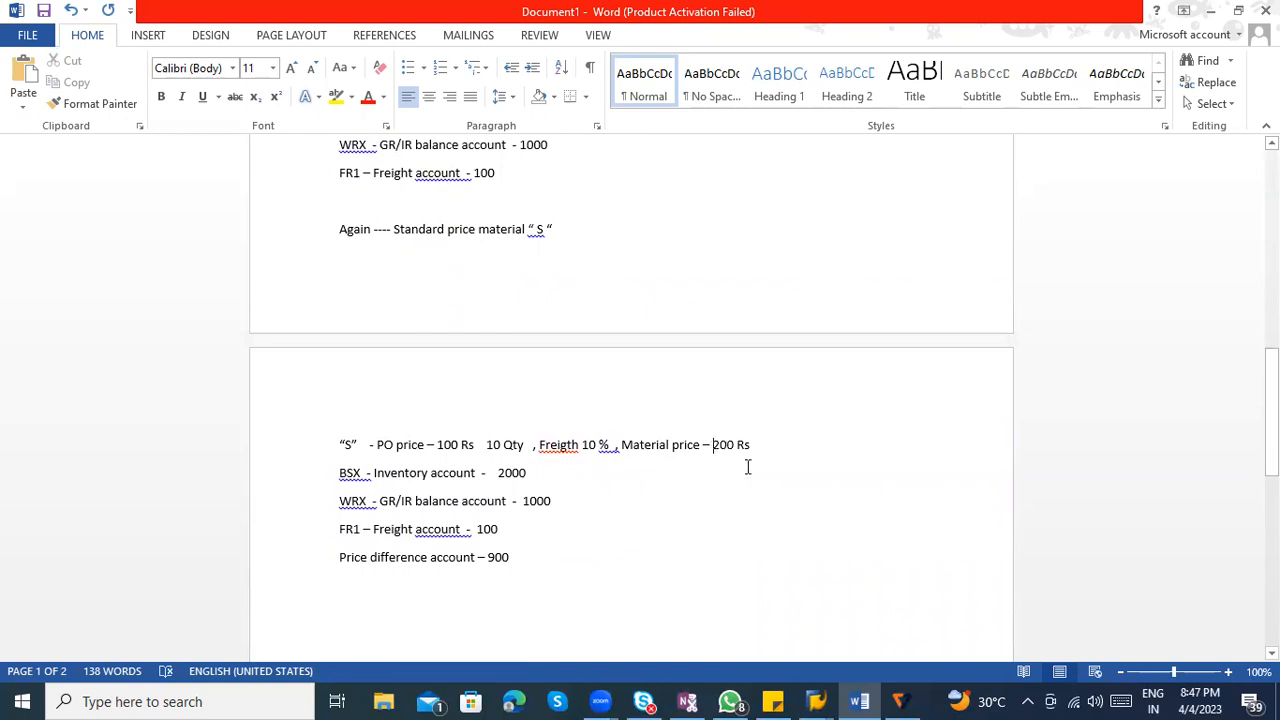
pyautogui.press('Delete')
pyautogui.press('Delete')
pyautogui.press('Delete')
pyautogui.write('50')
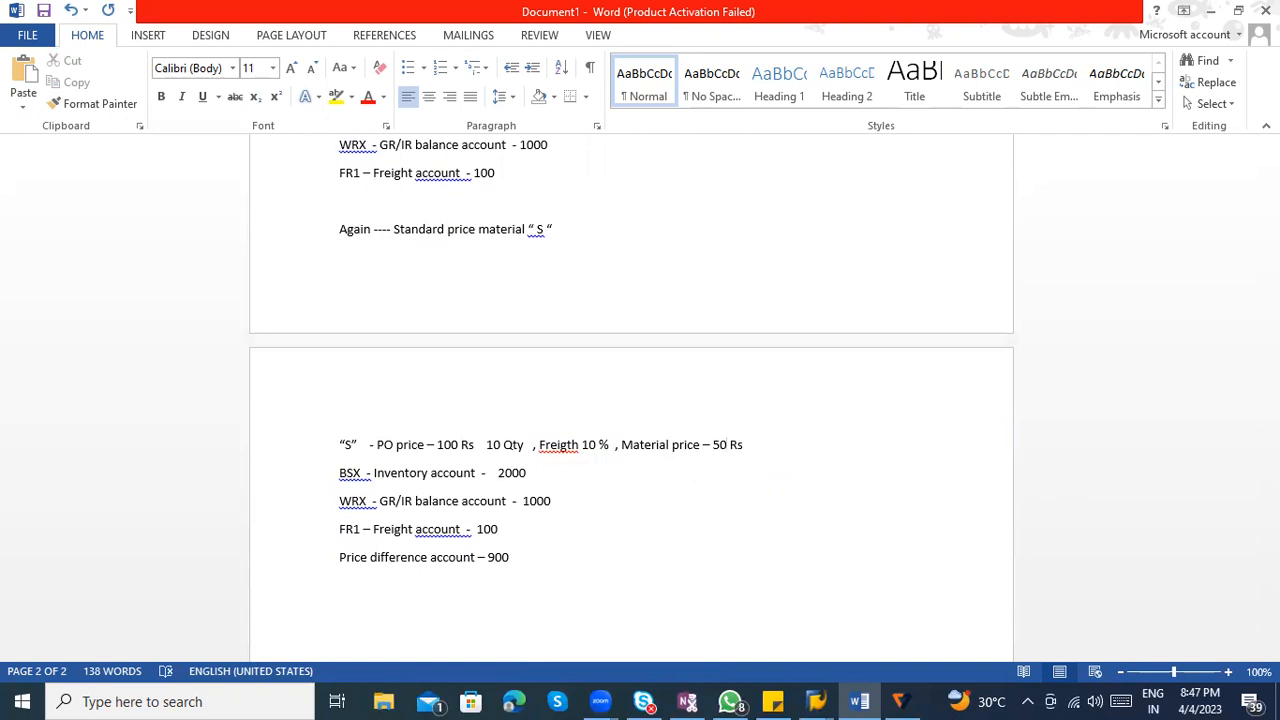
pyautogui.press('BackSpace')
pyautogui.press('BackSpace')
pyautogui.write('00')
pyautogui.write('20')
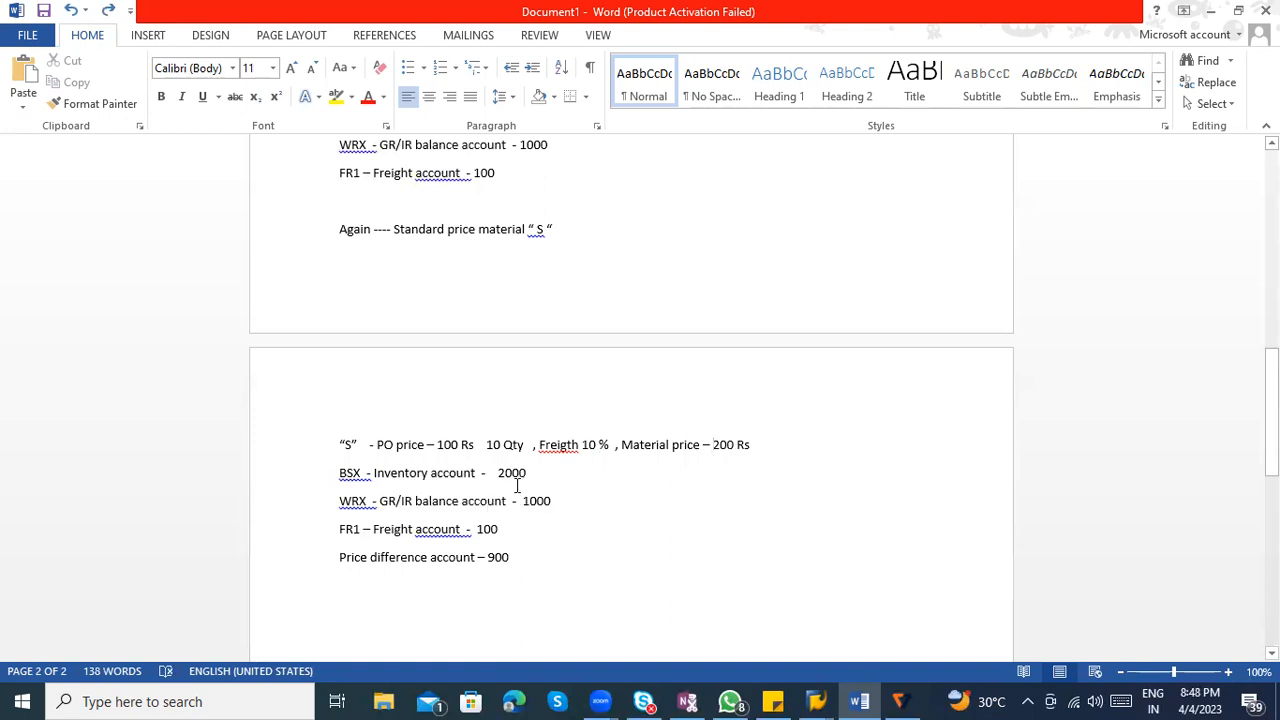
# Review the four account lines of the “S” example, selecting the price difference account line for emphasis
pyautogui.scroll(4, 477, 437)
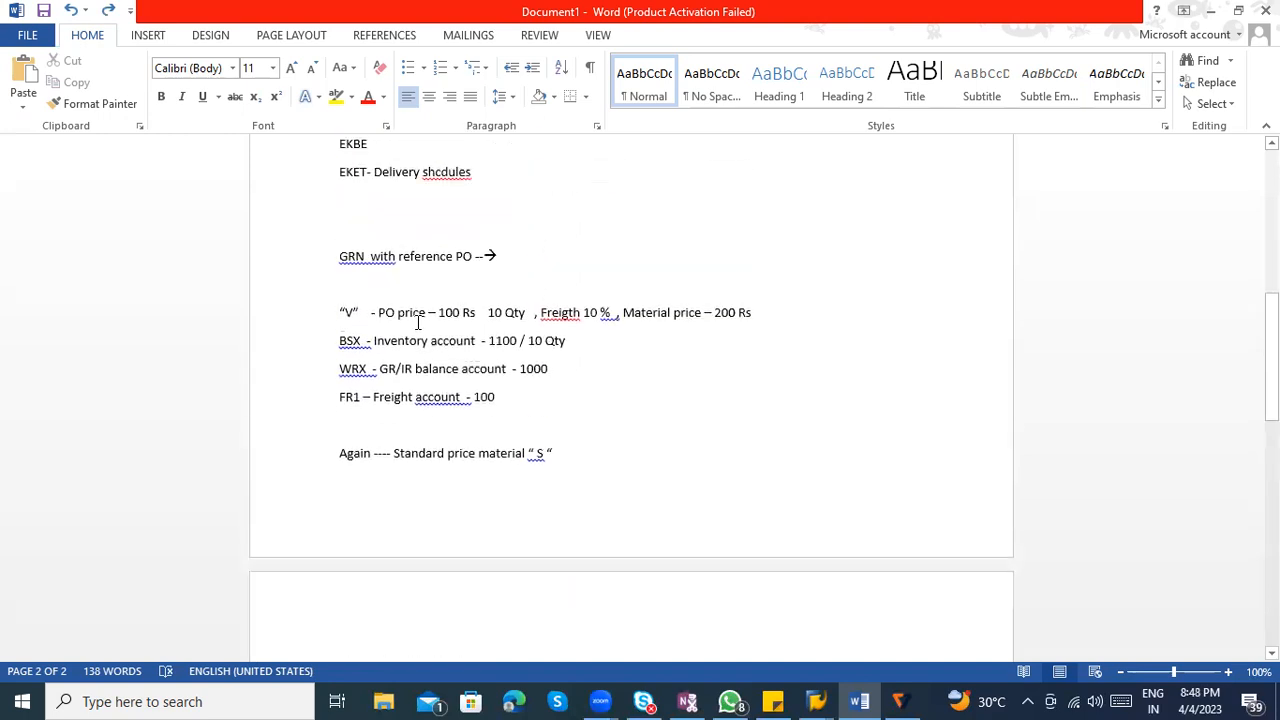
pyautogui.scroll(-3, 438, 538)
pyautogui.moveTo(512, 603); pyautogui.dragTo(352, 521)
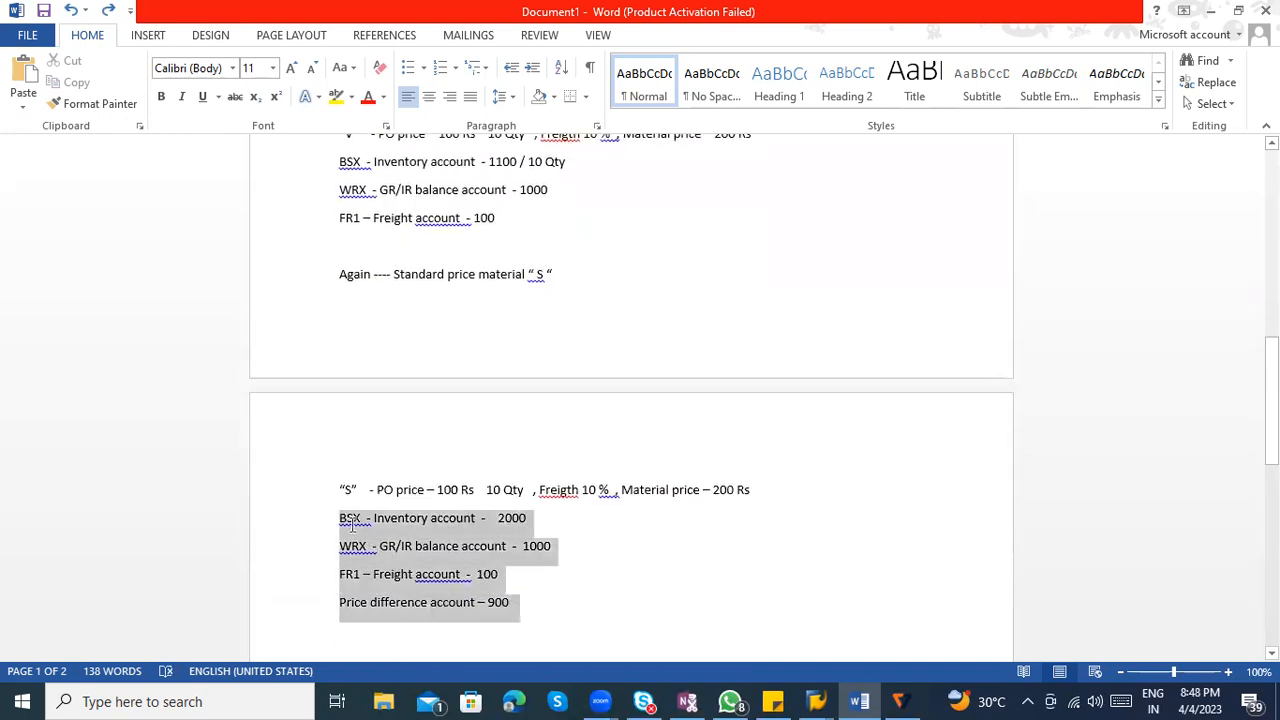
pyautogui.click(515, 603)
pyautogui.moveTo(523, 603); pyautogui.dragTo(347, 599)
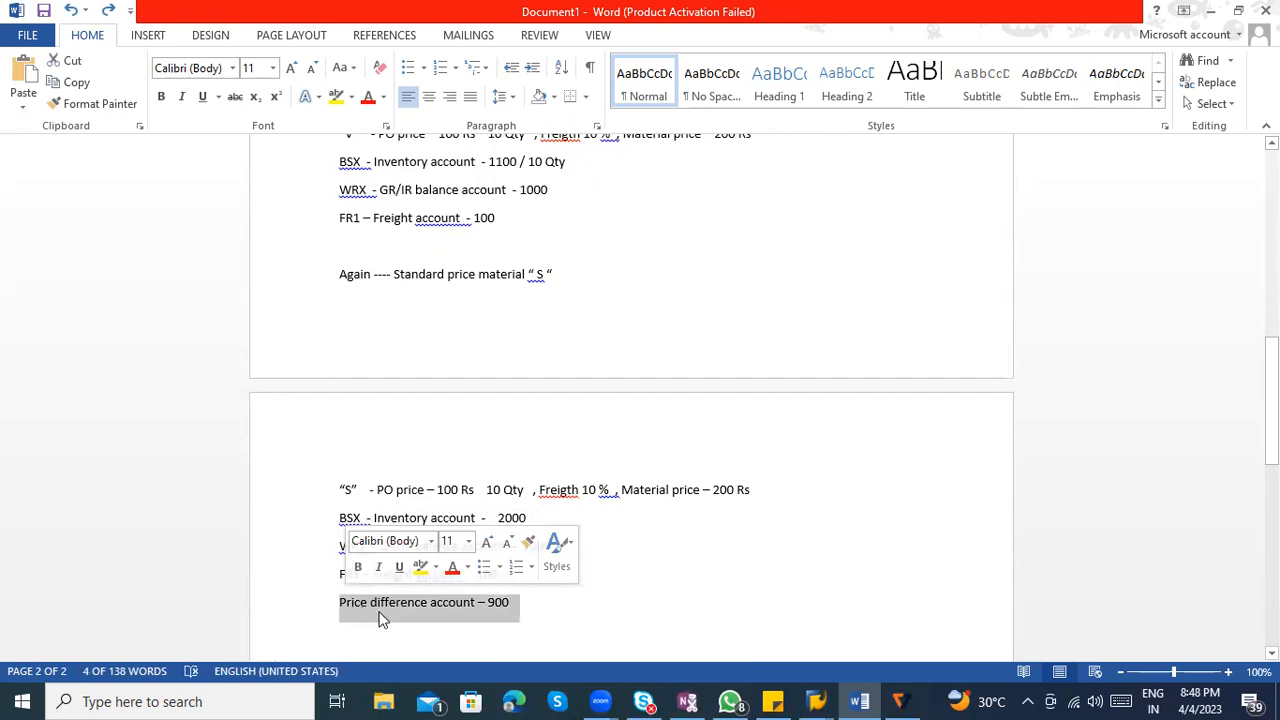
pyautogui.click(461, 606)
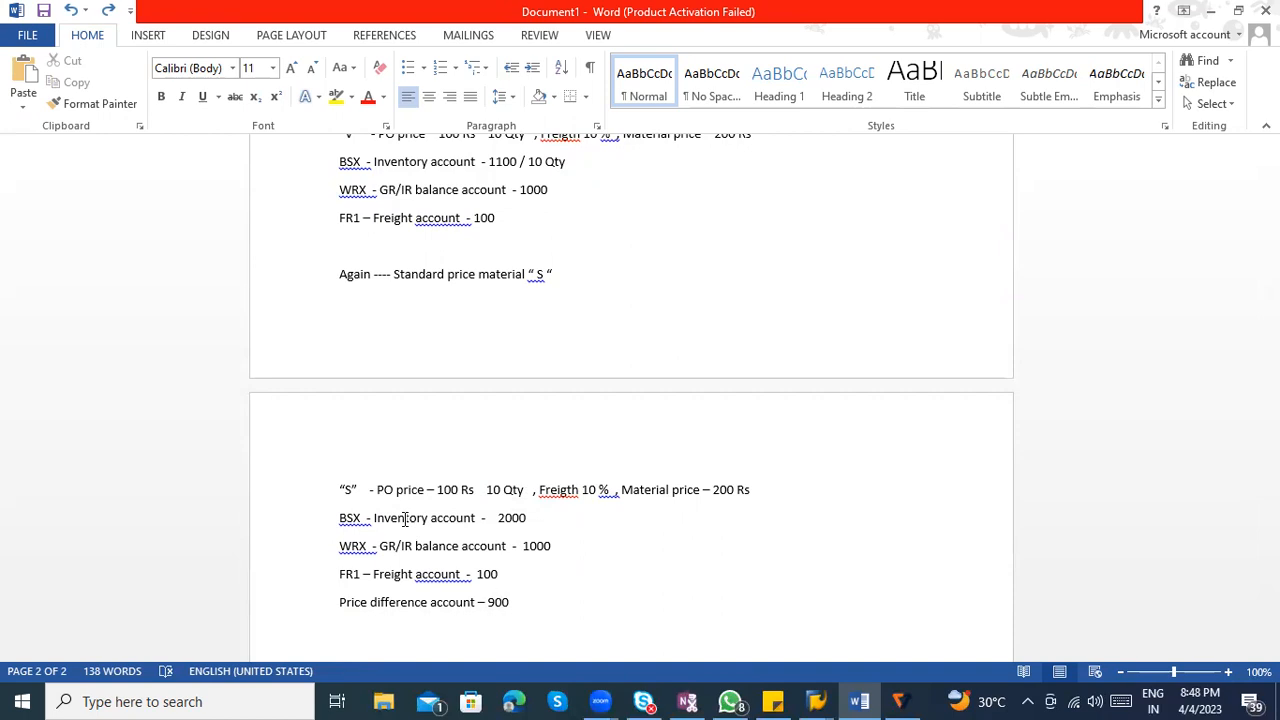
# Review the BSX inventory and WRX balance account lines of the “V” example against the “S” entries
pyautogui.scroll(5, 405, 518)
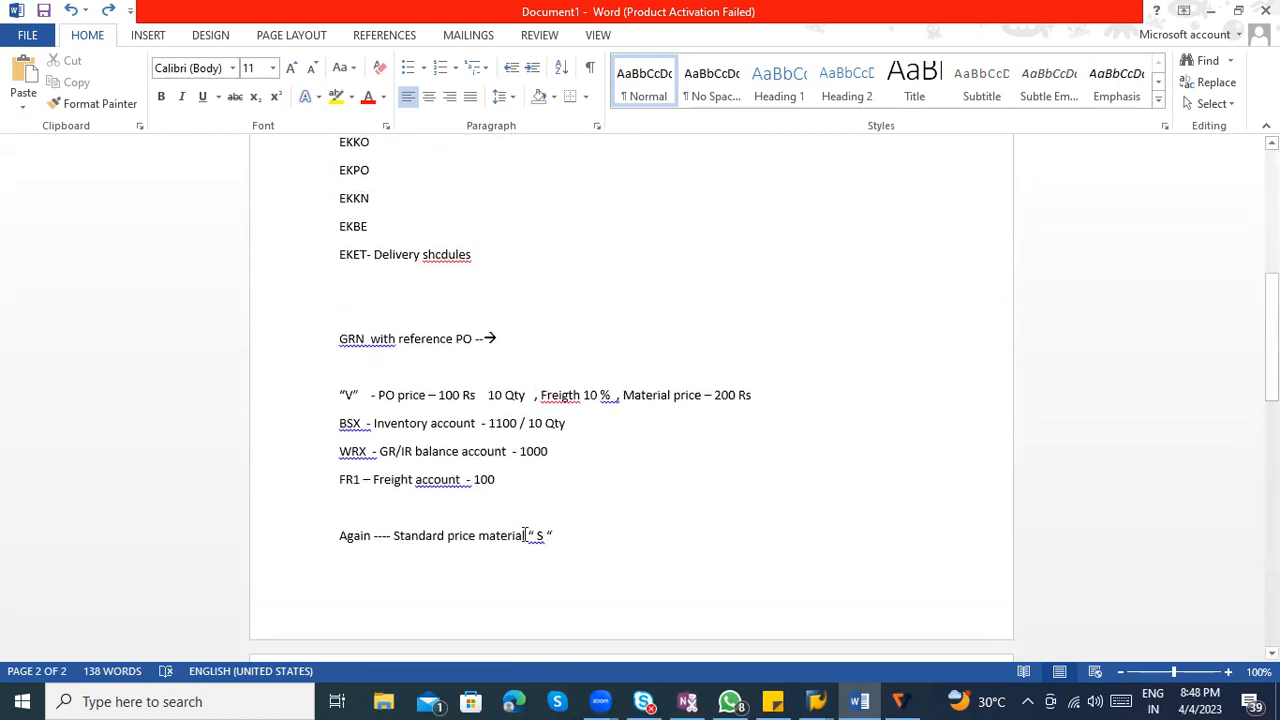
pyautogui.scroll(-2, 640, 530)
pyautogui.moveTo(338, 342); pyautogui.dragTo(566, 381)
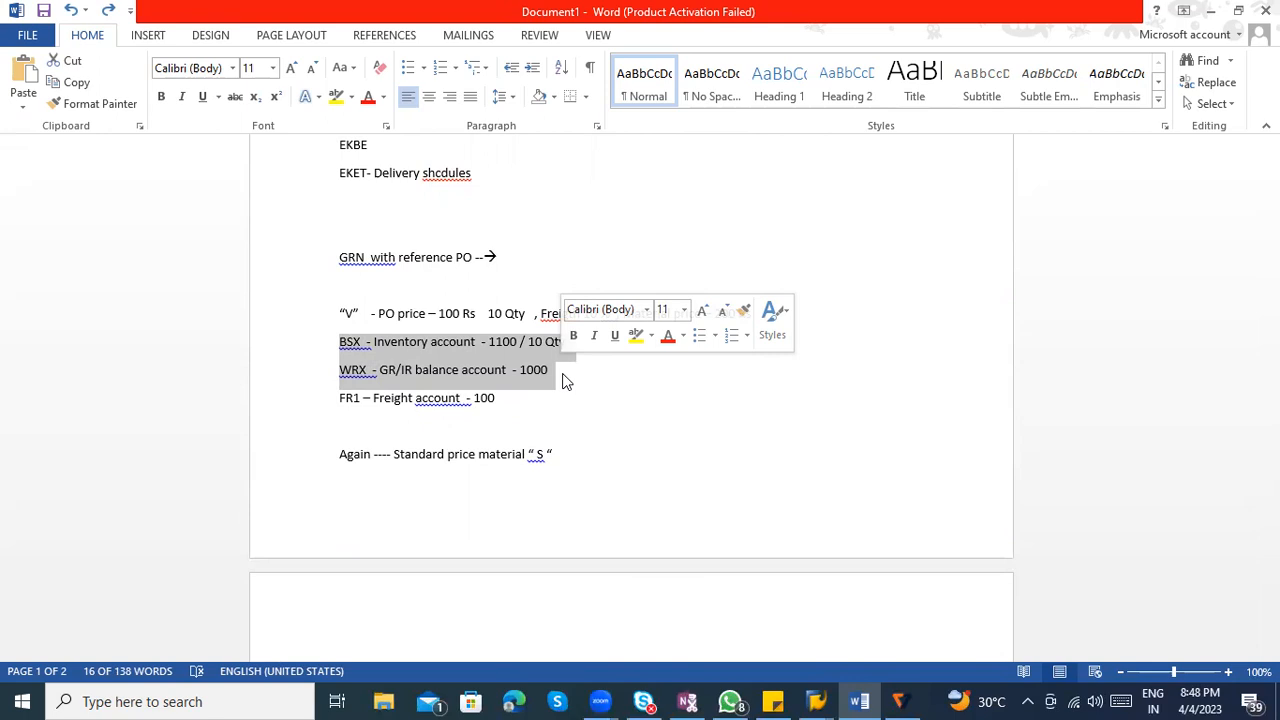
pyautogui.click(340, 345)
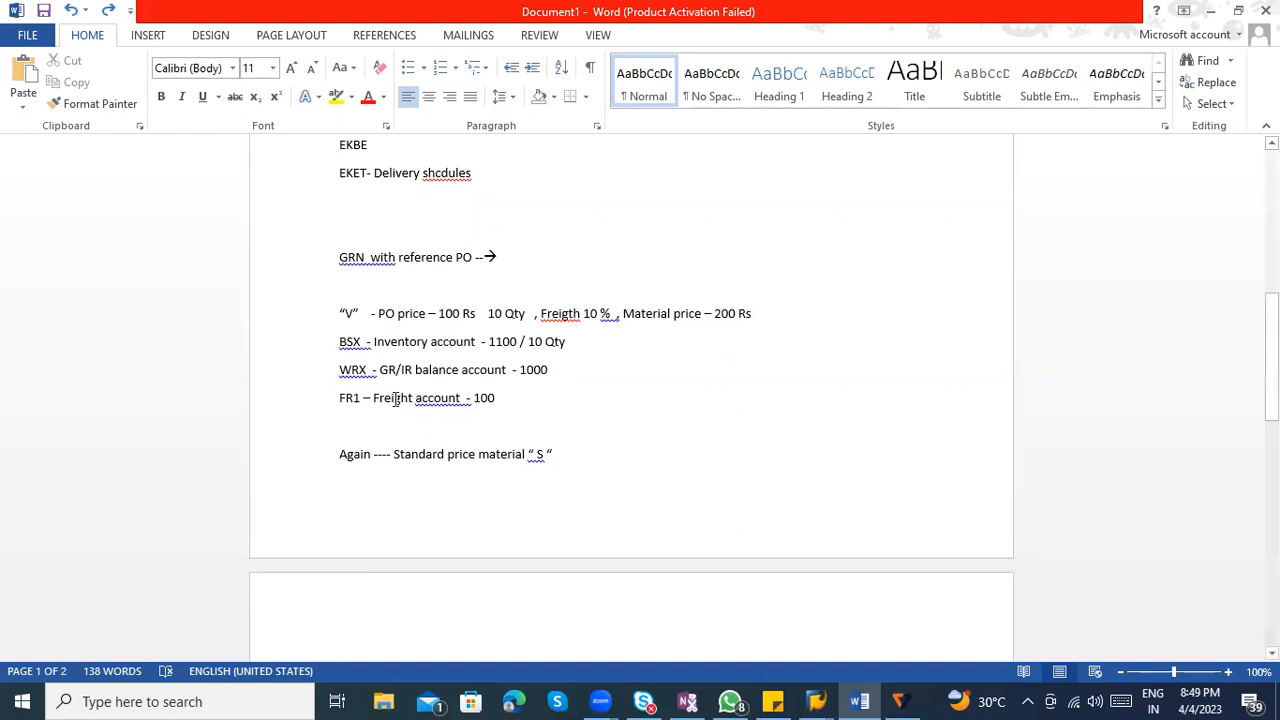
pyautogui.scroll(-3, 554, 397)
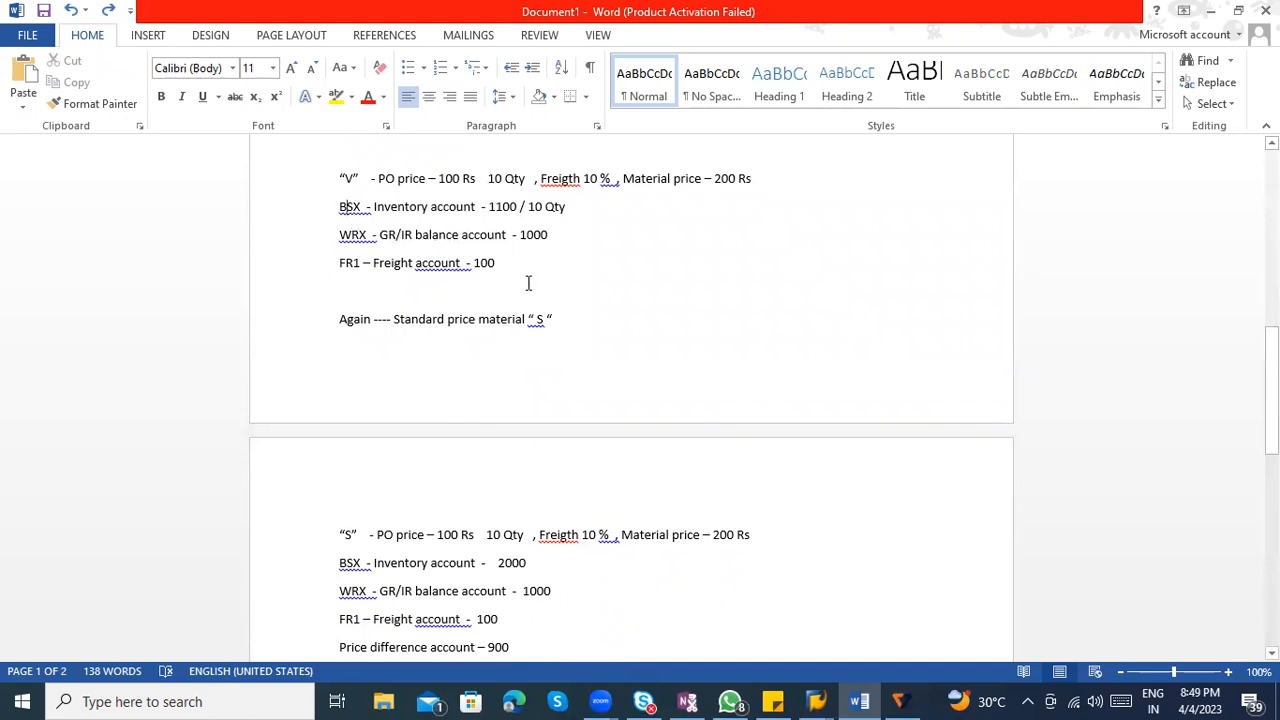
# Switch to the SAP window that shows the released standard purchase order
pyautogui.scroll(-7, 528, 283)
pyautogui.scroll(-2, 706, 403)
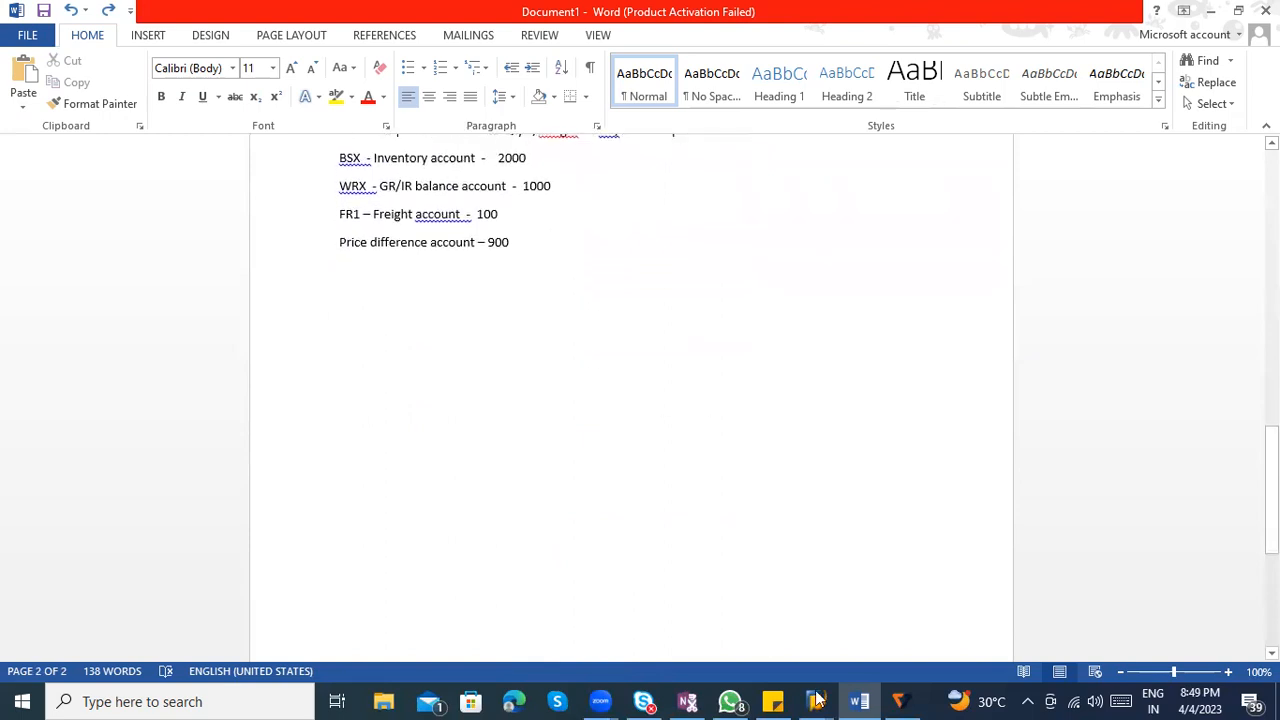
pyautogui.moveTo(817, 699)
pyautogui.click(306, 634)
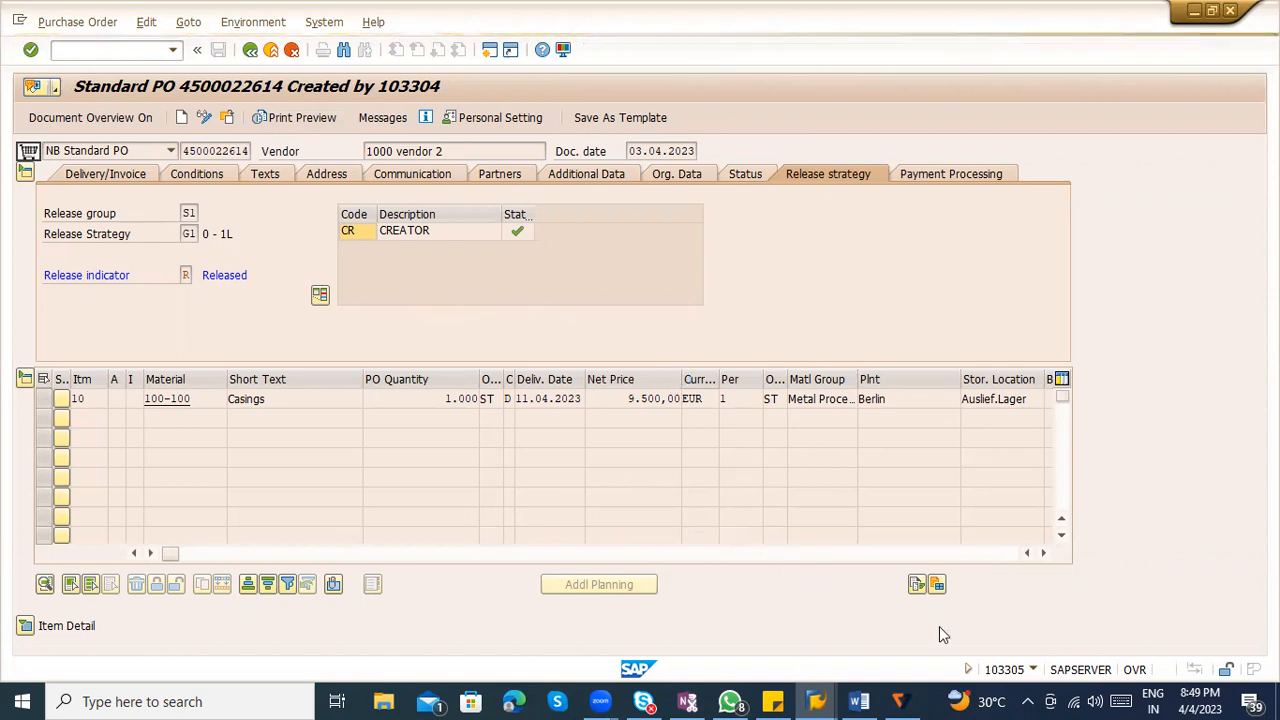
# Switch to SAP Logon and open a new connection to the Testing server in the S4 HANA folder
pyautogui.click(816, 702)
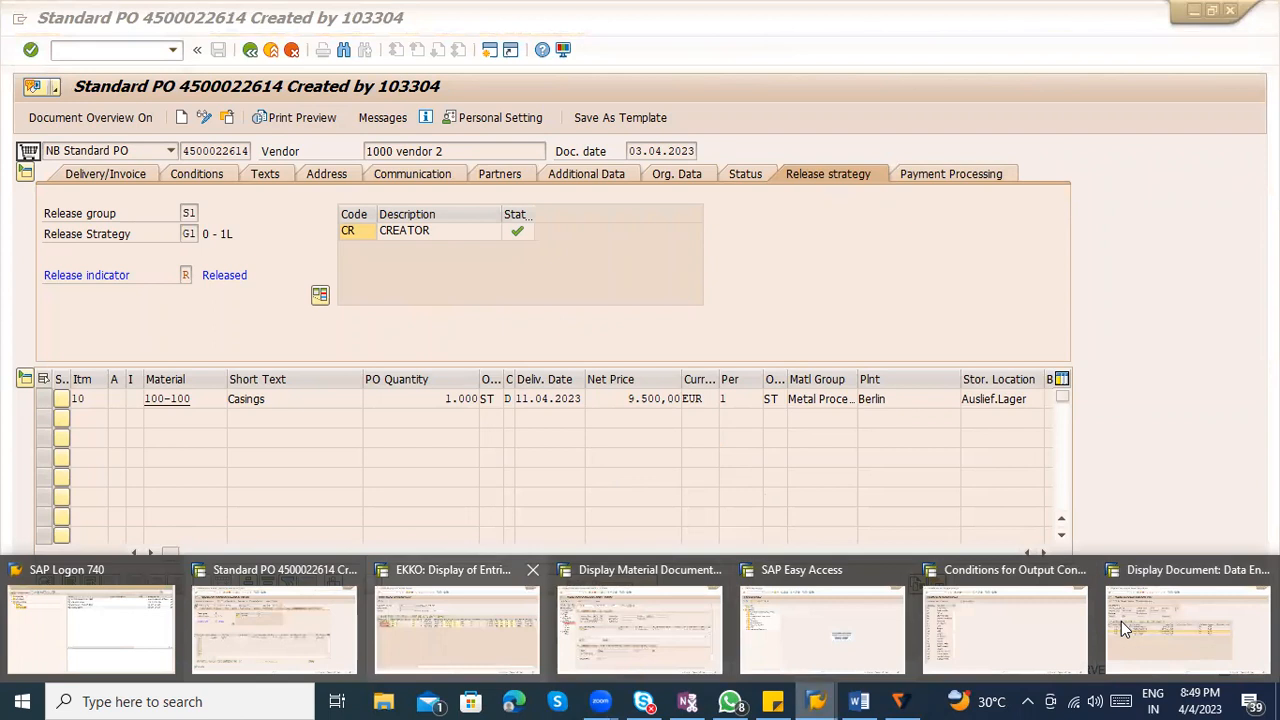
pyautogui.click(456, 628)
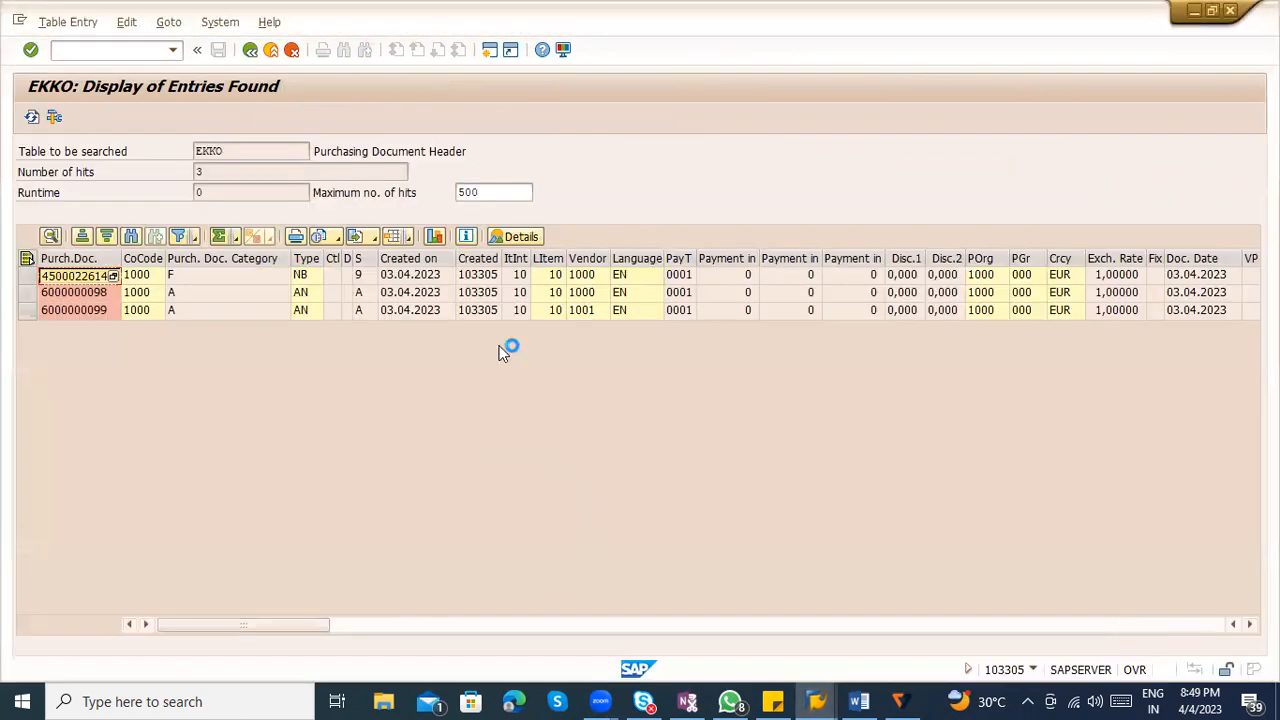
pyautogui.click(816, 702)
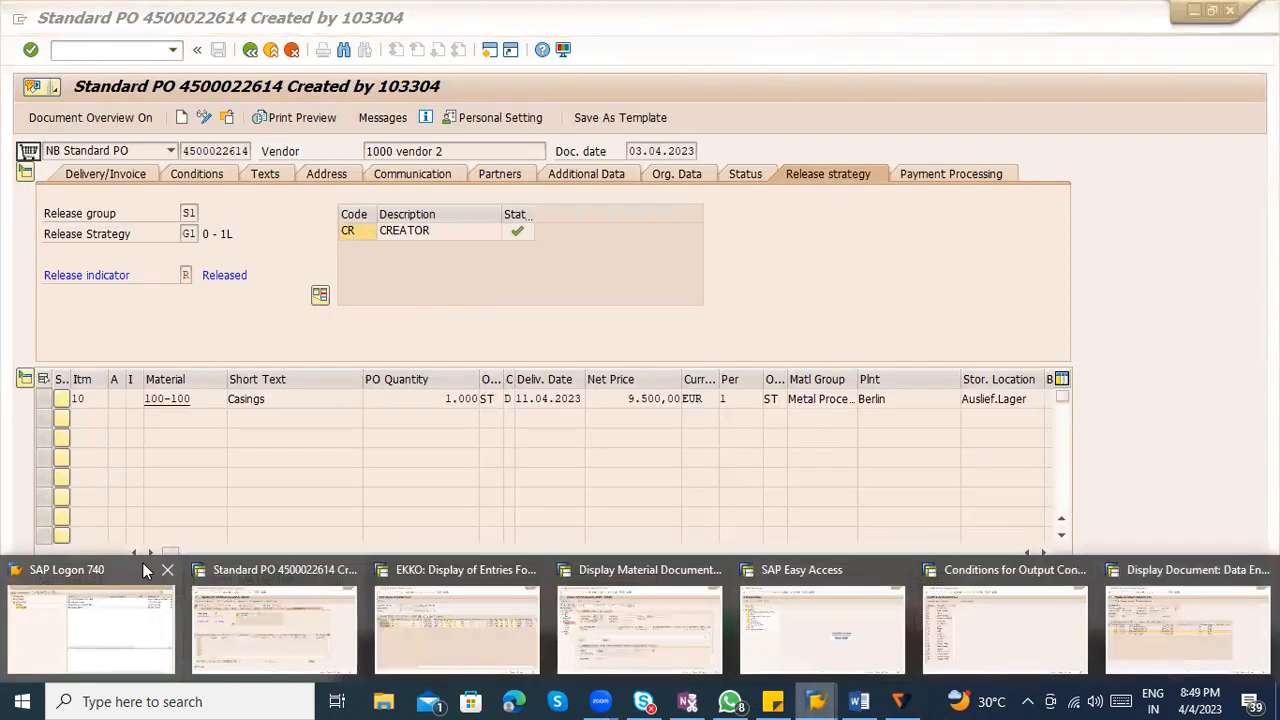
pyautogui.click(143, 608)
pyautogui.press('Return')
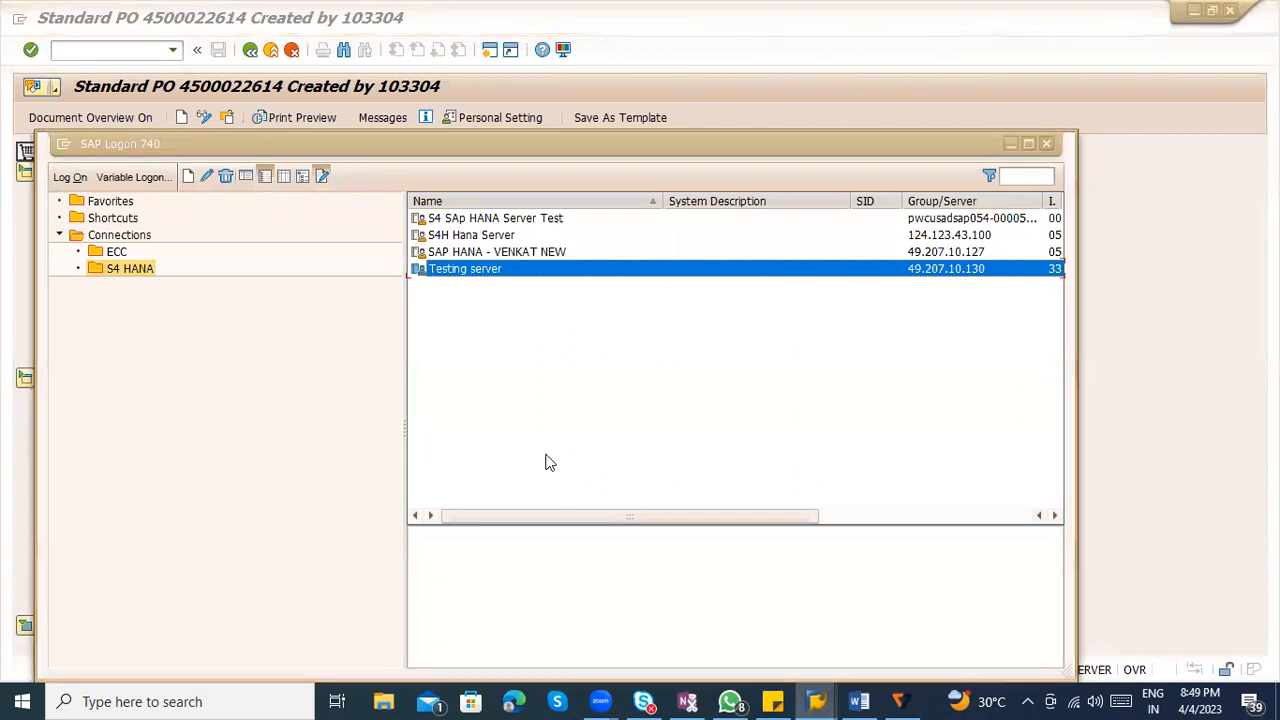
pyautogui.click(748, 438)
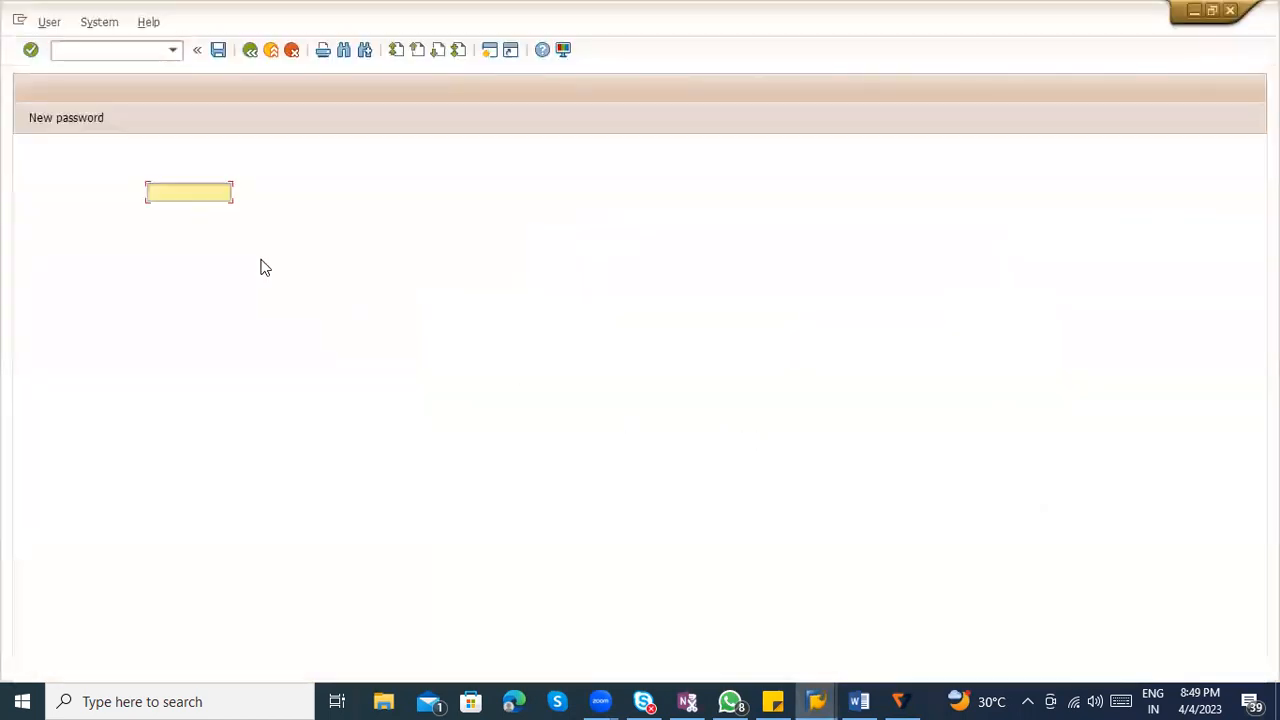
# Log on to client 800 with the user ID and the account password, continuing with this logon and ending any other logons
pyautogui.click(206, 208)
pyautogui.press('Tab')
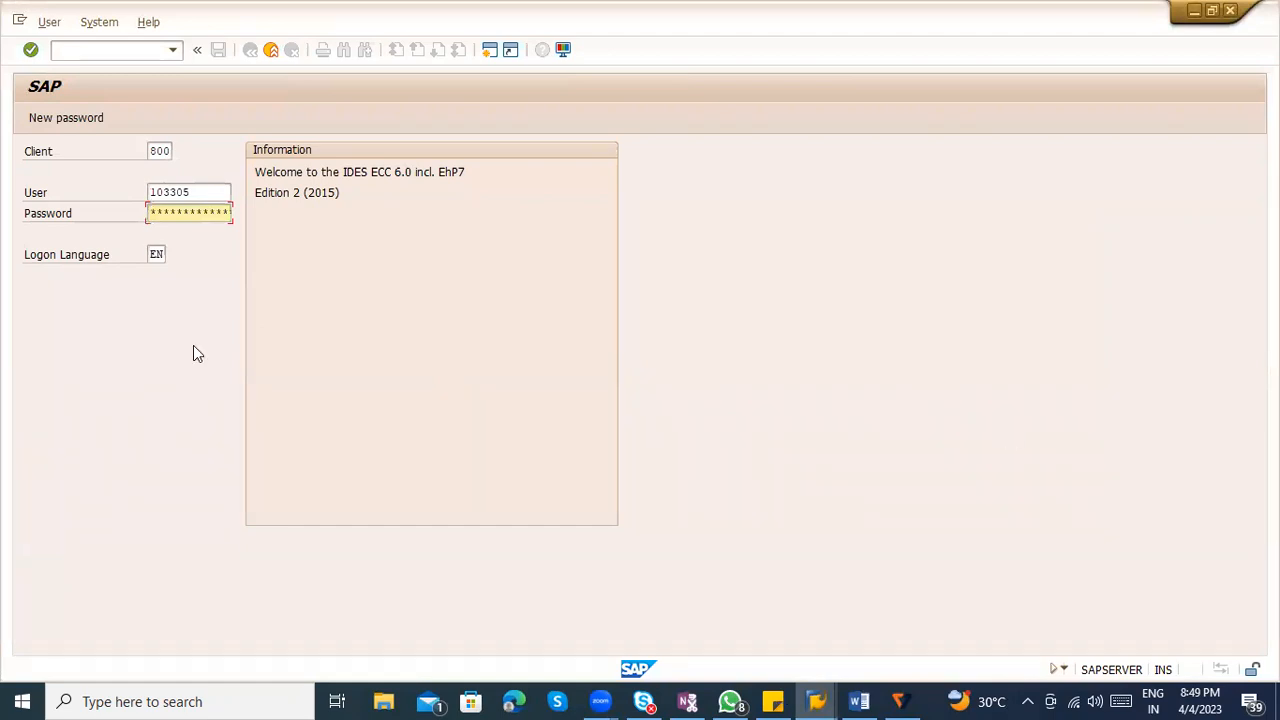
pyautogui.press('Tab')
pyautogui.hotkey('shift', 'Tab')
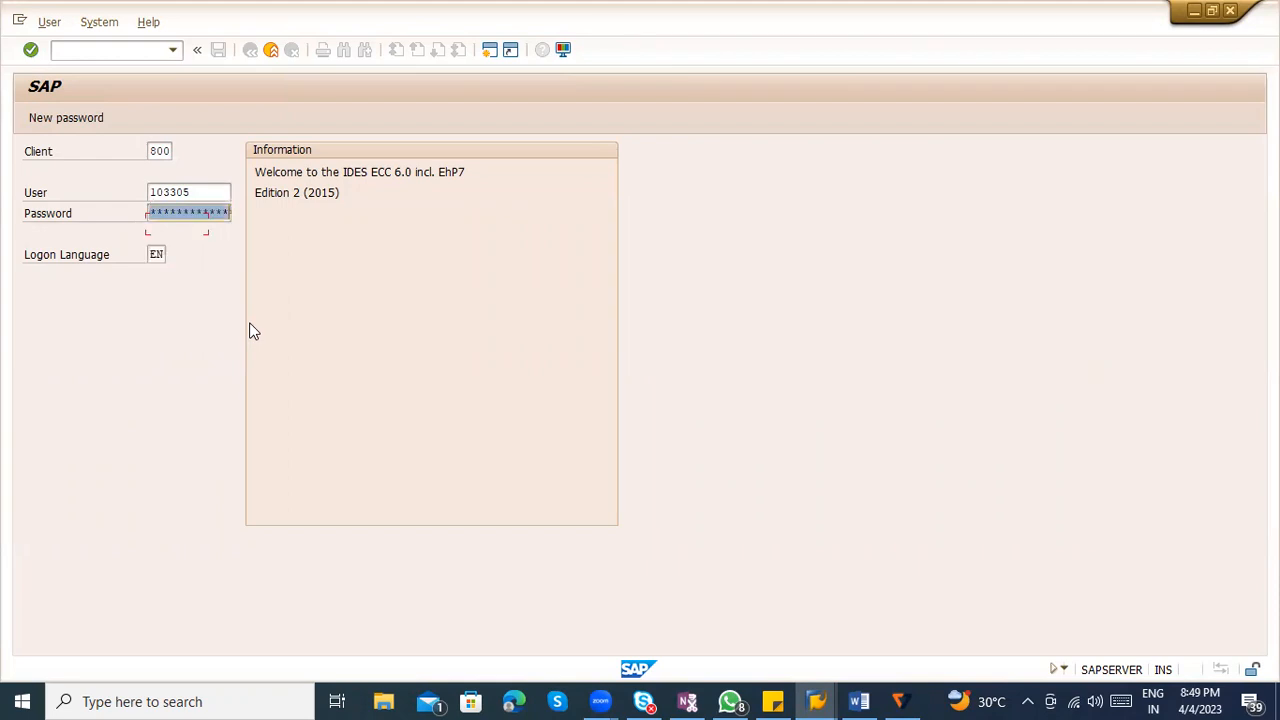
pyautogui.hotkey('alt', 'Tab')
pyautogui.click(344, 183)
pyautogui.moveTo(344, 183); pyautogui.dragTo(195, 187)
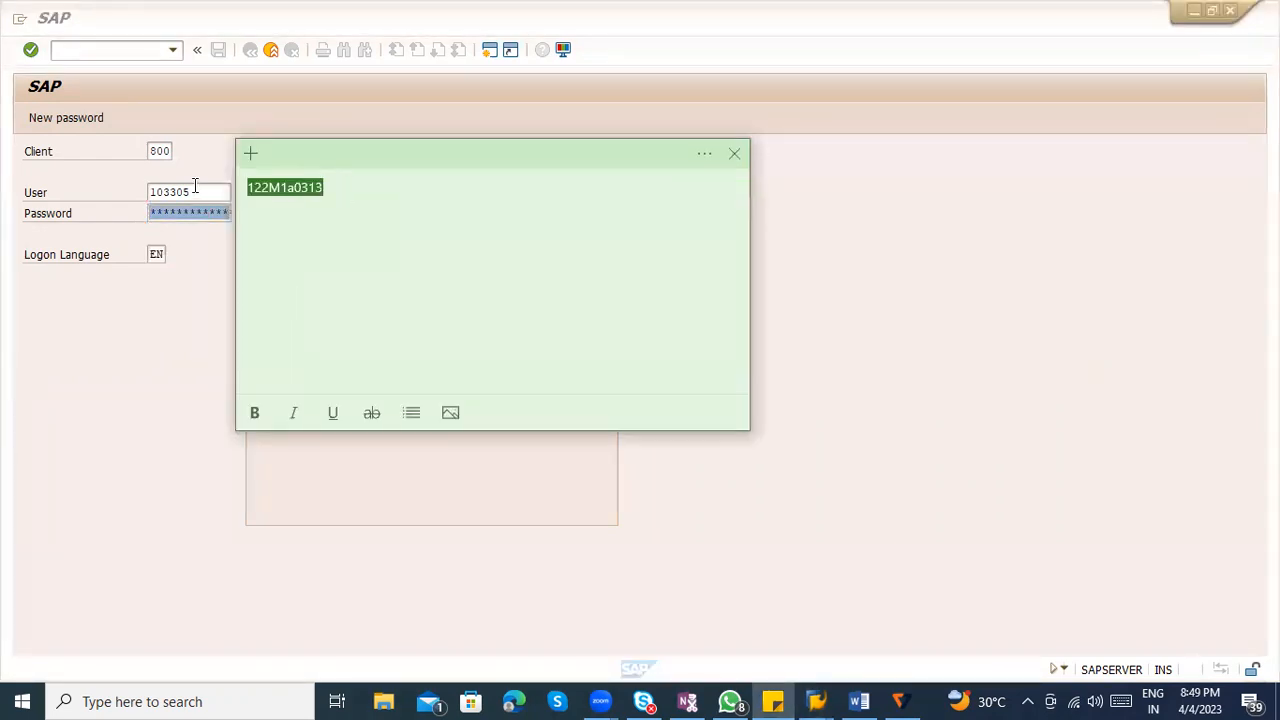
pyautogui.hotkey('alt', 'Tab')
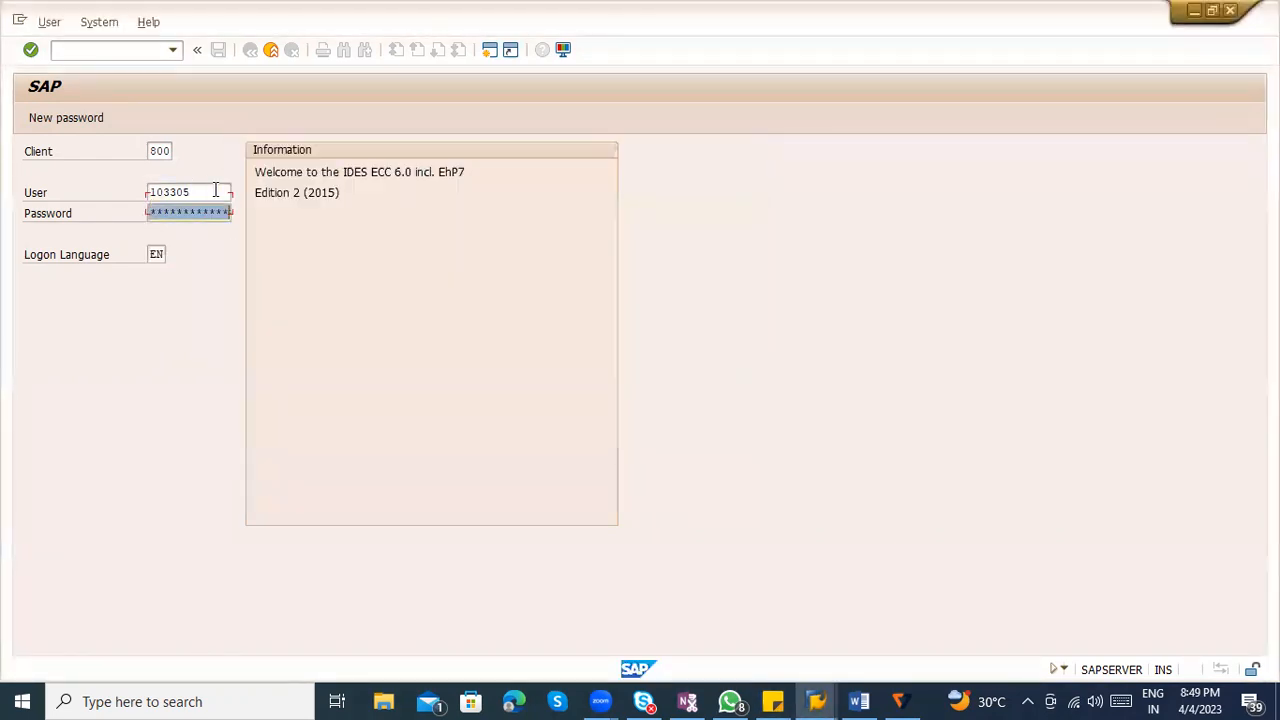
pyautogui.hotkey('ctrl', 'v')
pyautogui.press('Return')
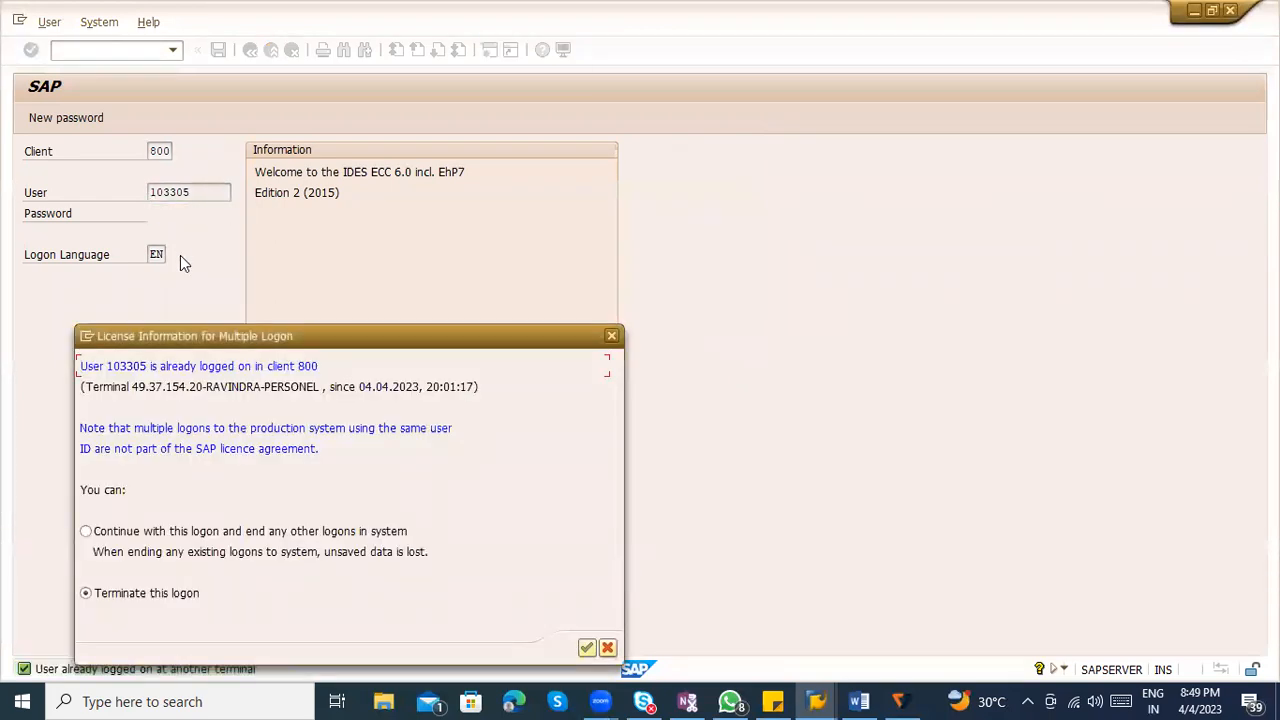
pyautogui.click(176, 553)
pyautogui.press('Return')
# Open the purchase order in transaction ME22N and review the delivery cost and goods receipt lines in its item history
pyautogui.write('me22n')
pyautogui.press('Return')
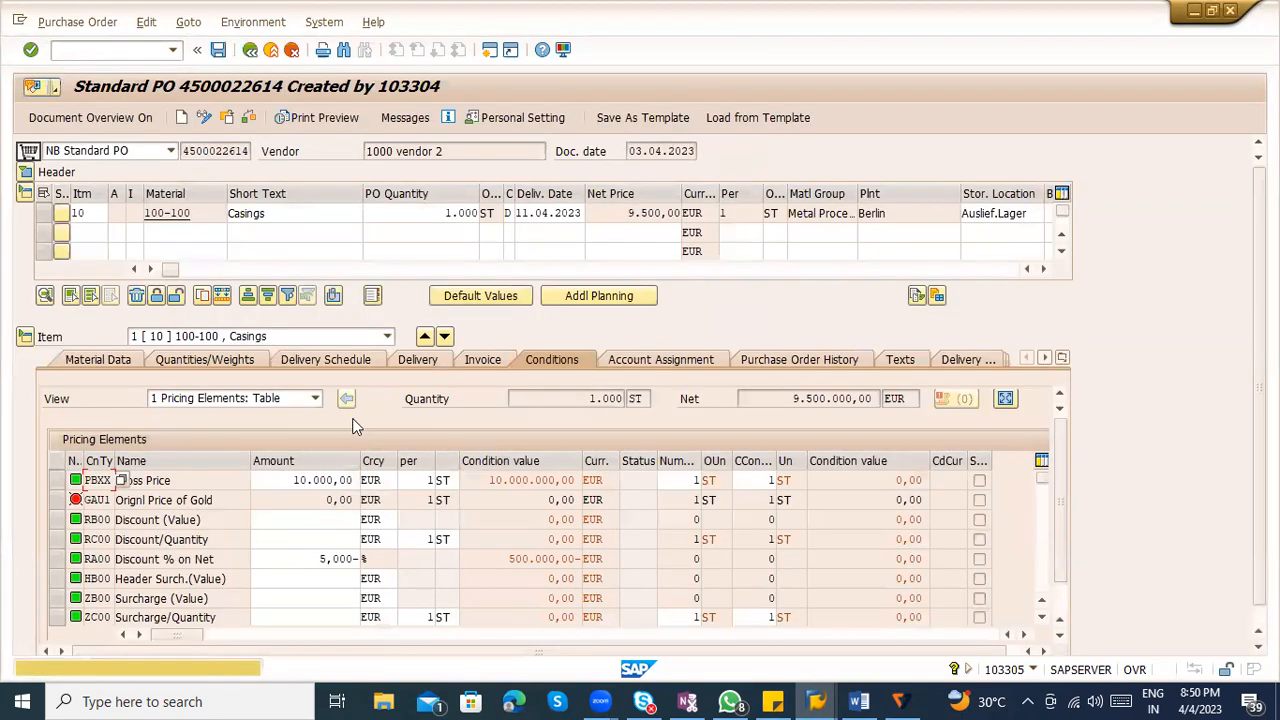
pyautogui.click(827, 363)
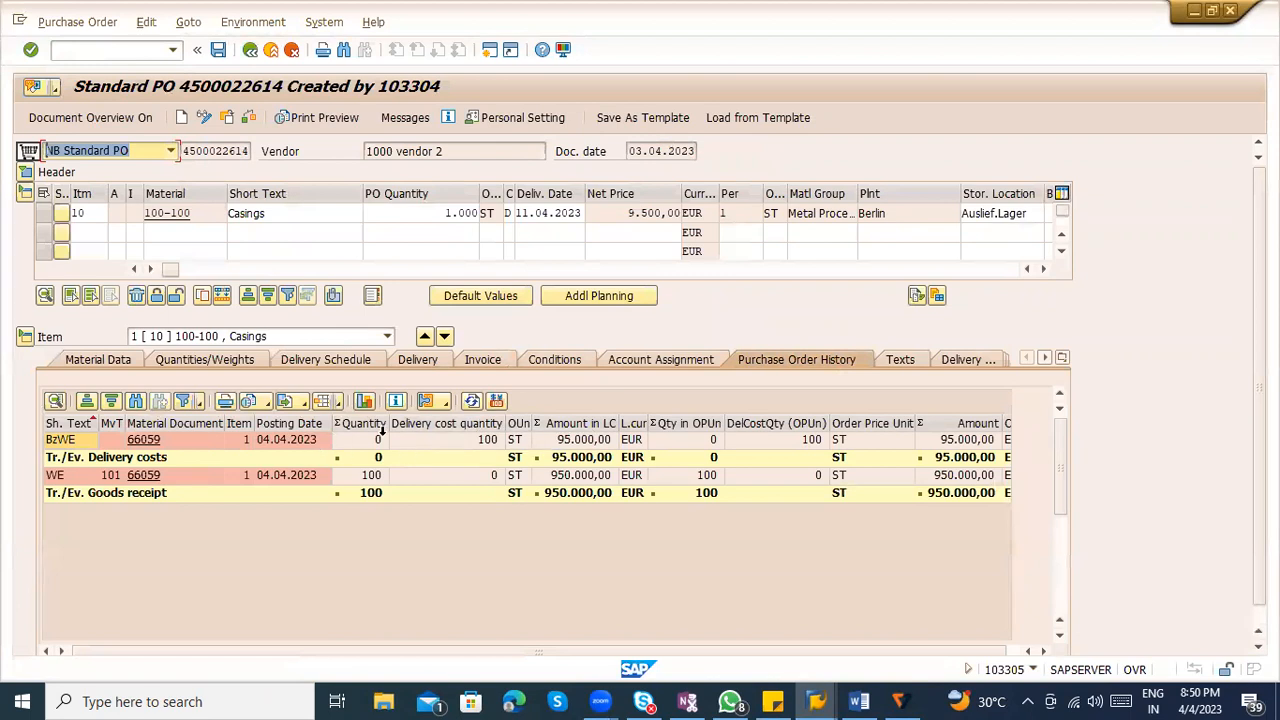
pyautogui.click(474, 441)
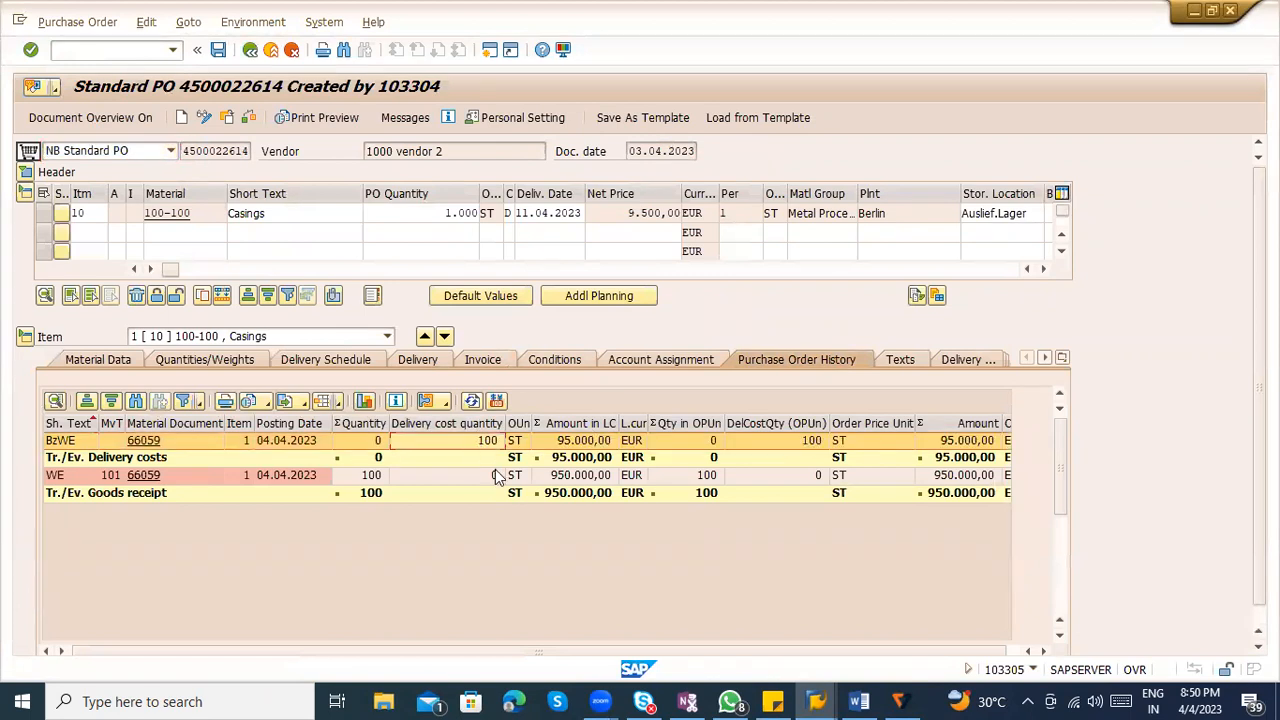
pyautogui.click(372, 494)
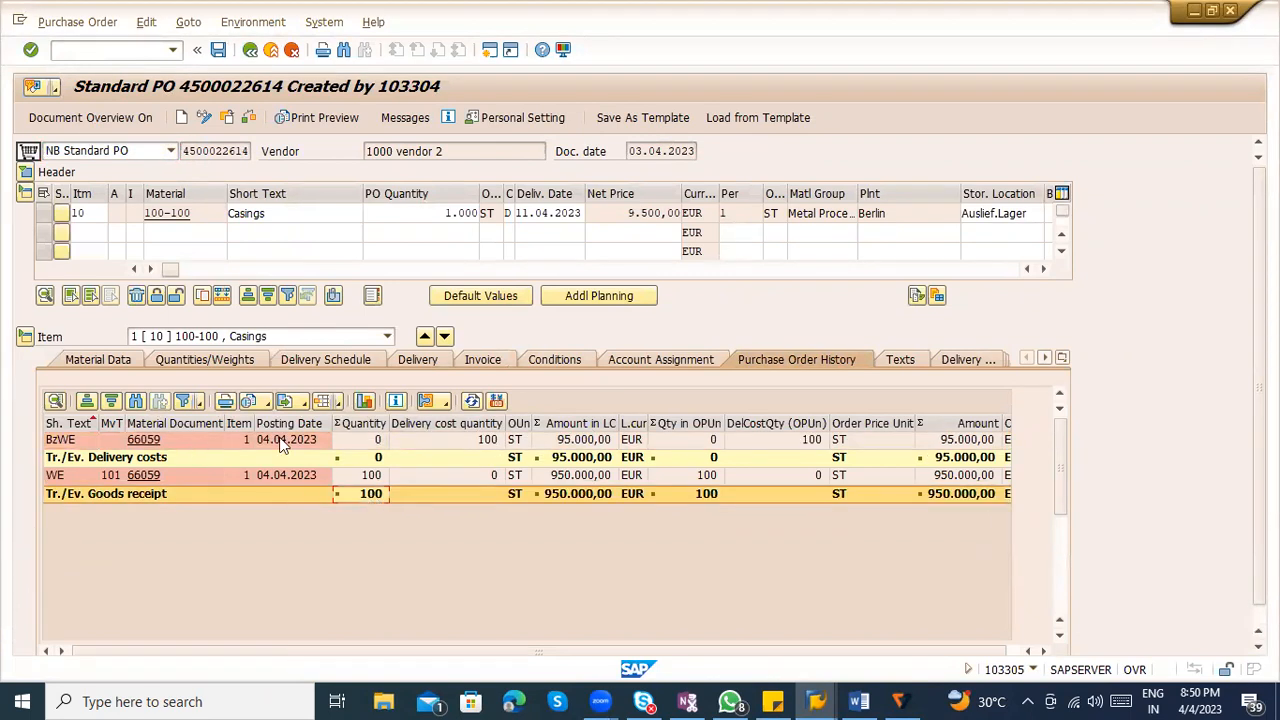
# Examine the ordered, delivered, still-to-deliver and invoiced quantities in the purchase order header status
pyautogui.click(25, 172)
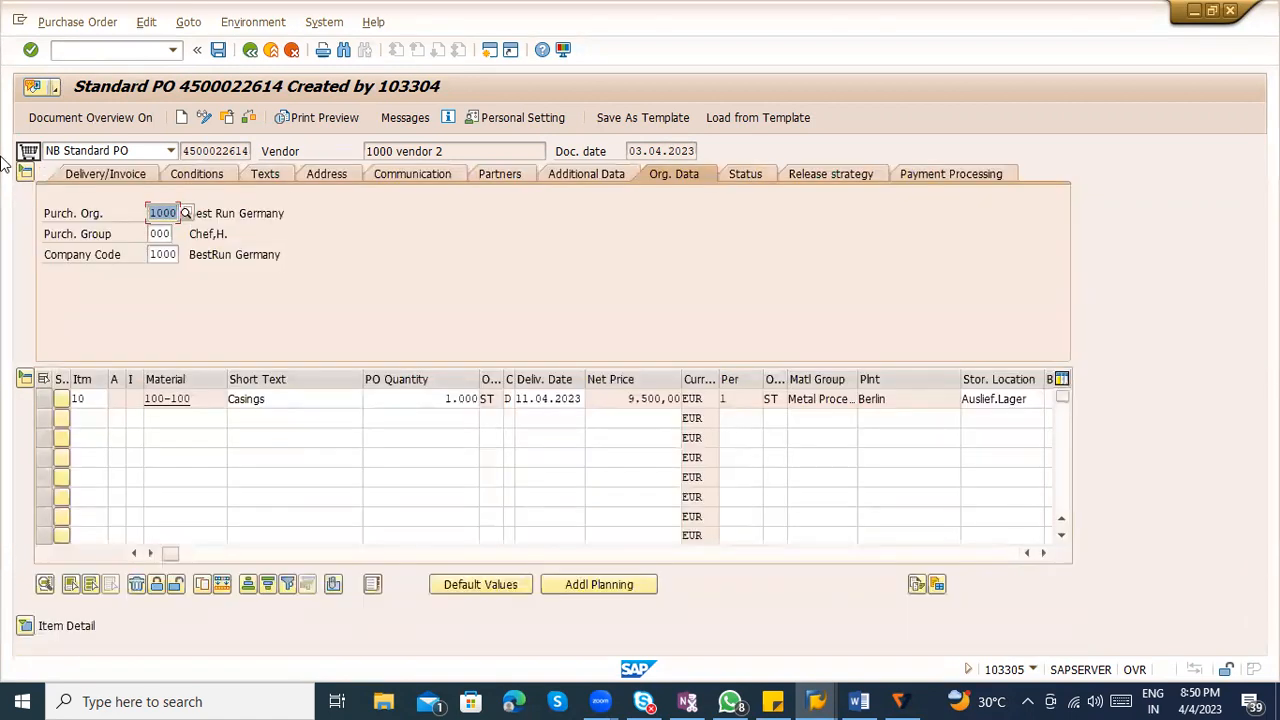
pyautogui.click(731, 180)
pyautogui.moveTo(431, 218); pyautogui.dragTo(500, 234)
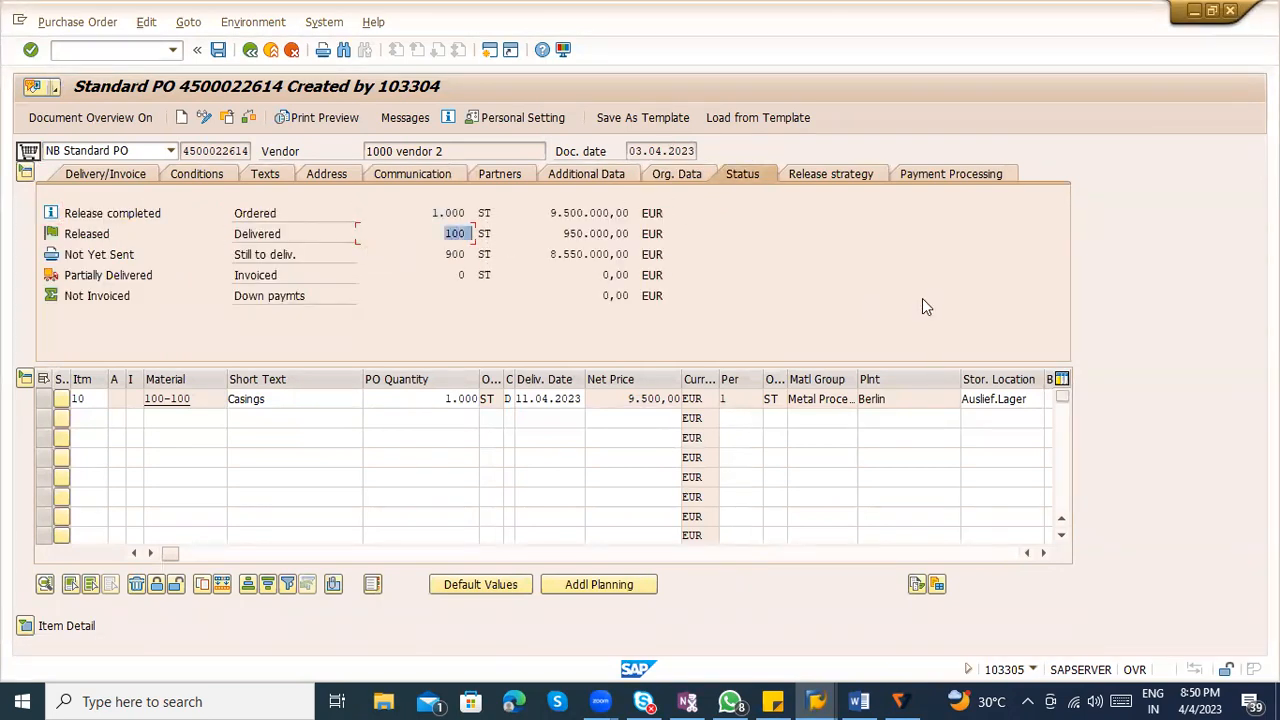
pyautogui.moveTo(443, 255); pyautogui.dragTo(478, 255)
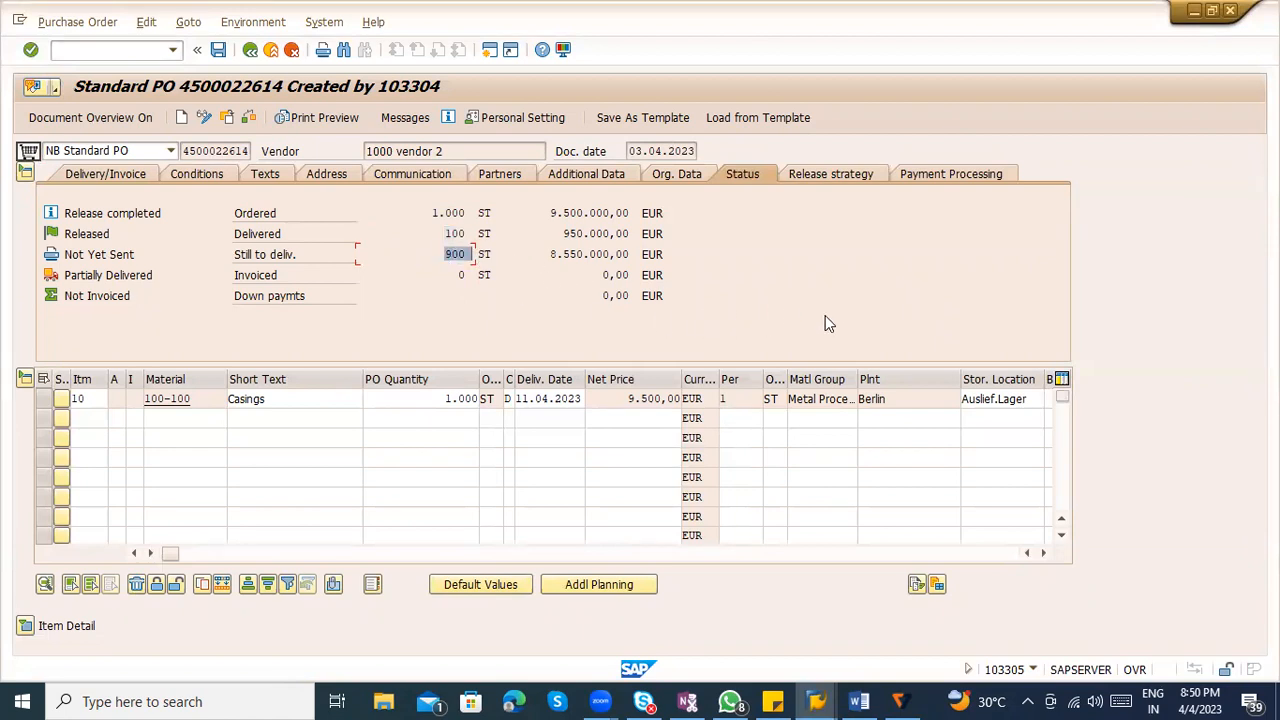
pyautogui.moveTo(440, 276); pyautogui.dragTo(508, 277)
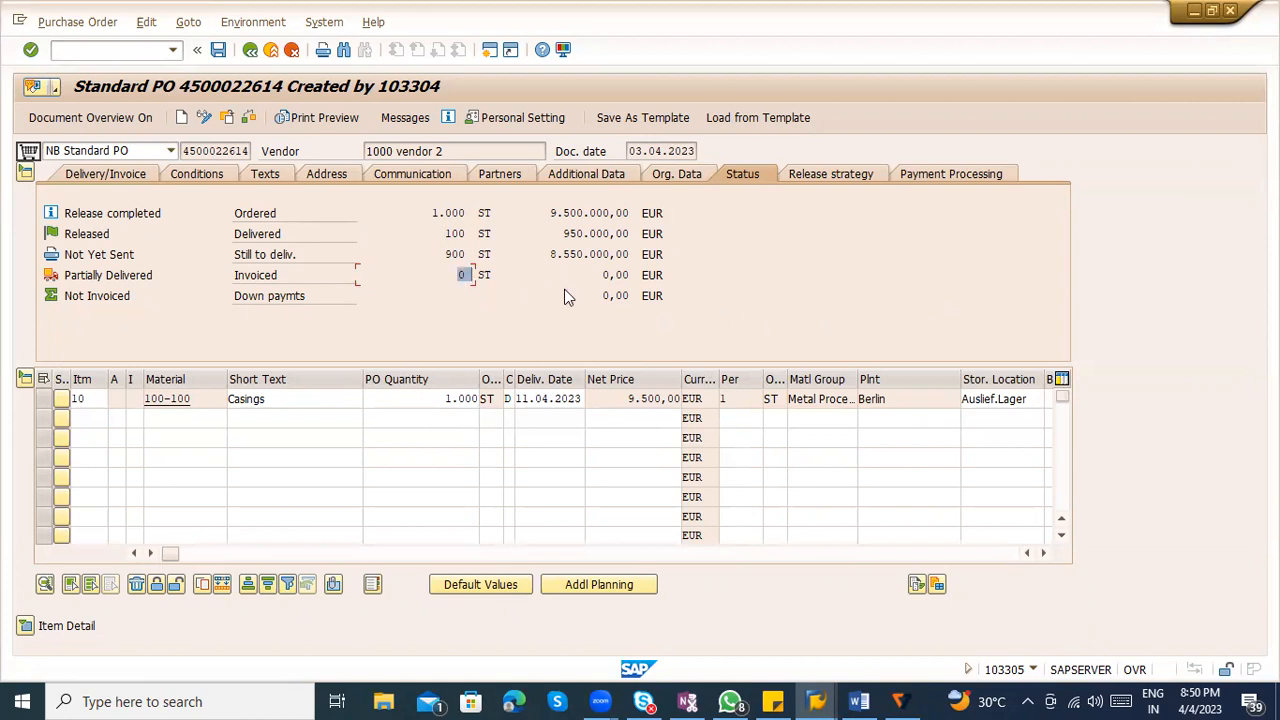
# Open the procurement document overview for item 10 and expand the requisition, both requests for quotation and the purchase order
pyautogui.click(25, 625)
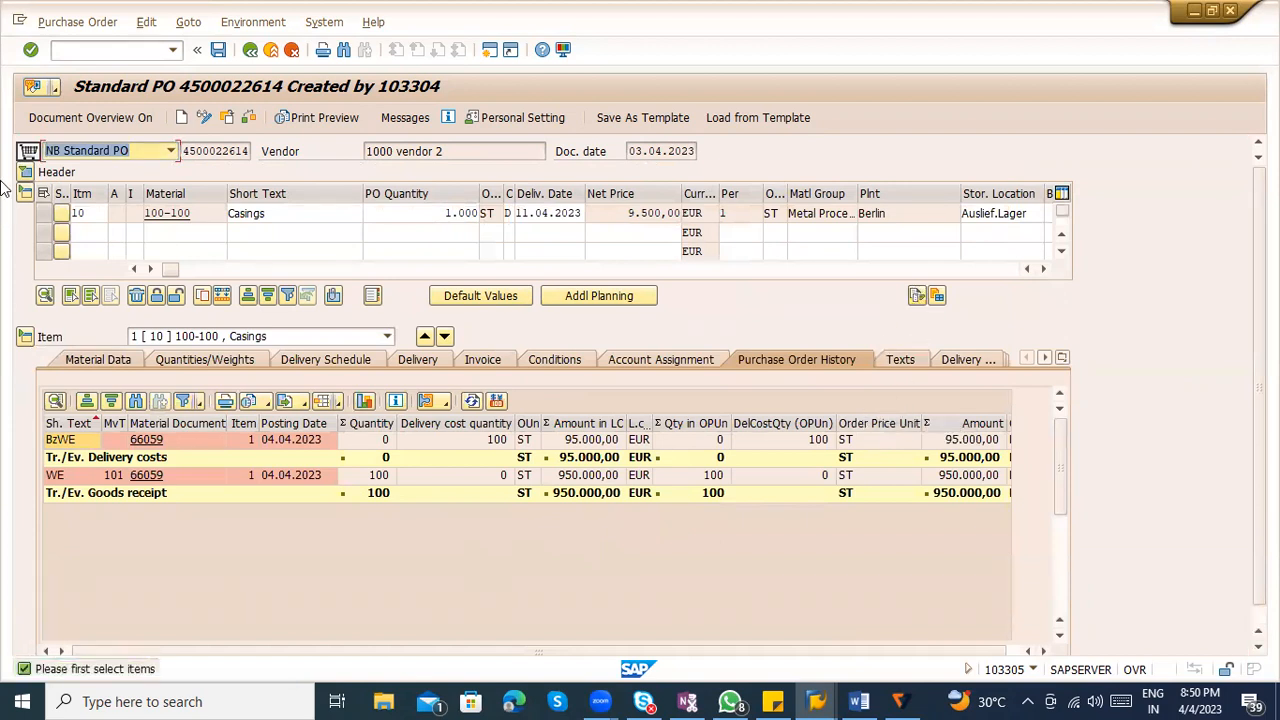
pyautogui.click(43, 213)
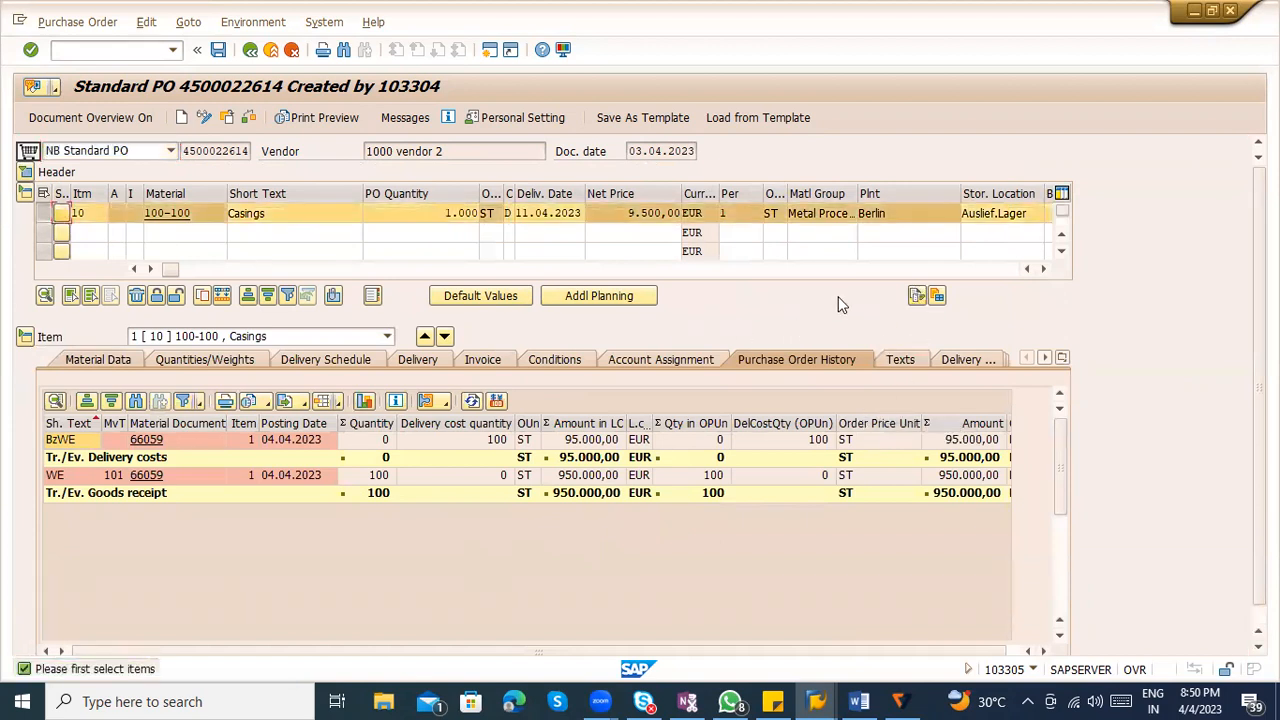
pyautogui.click(924, 298)
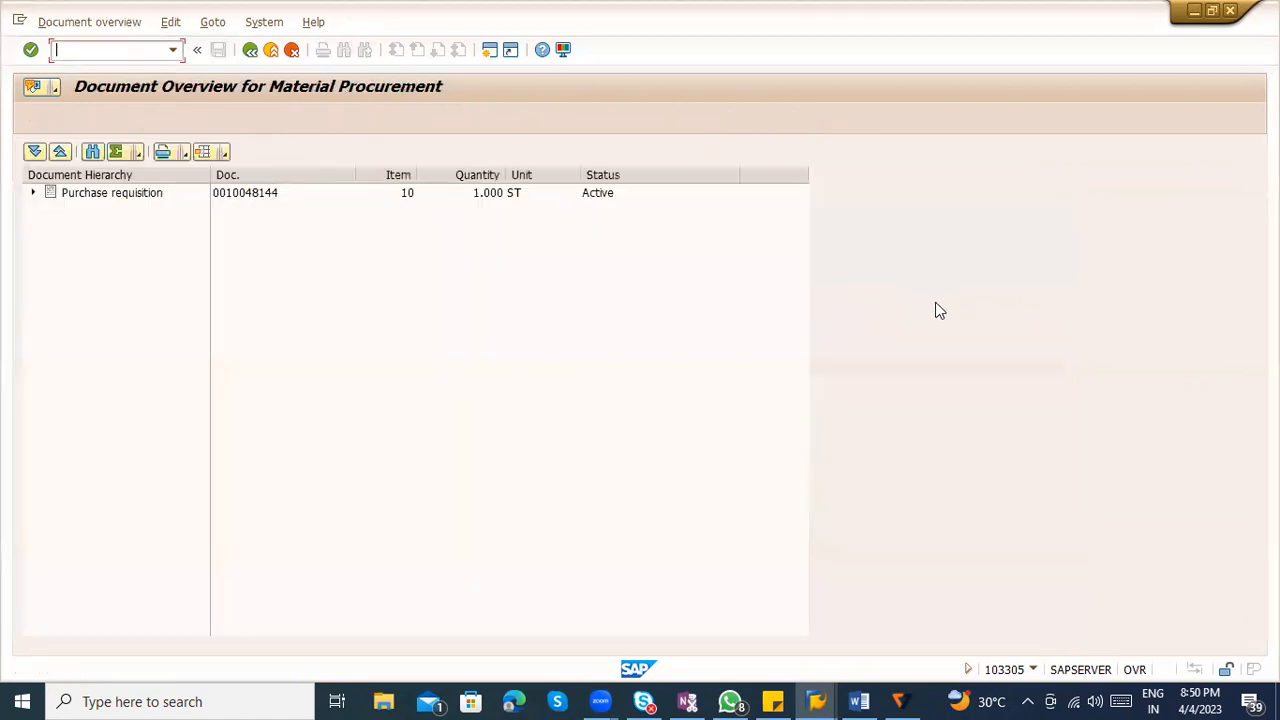
pyautogui.click(33, 192)
pyautogui.click(51, 210)
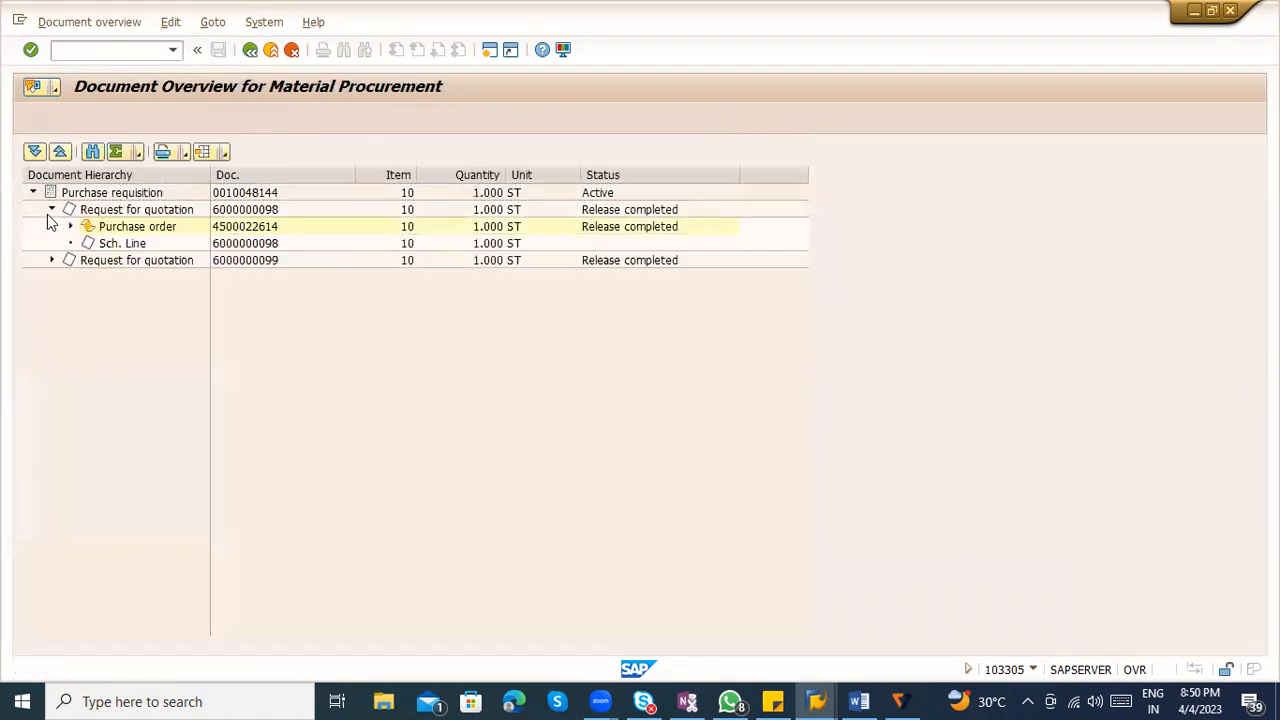
pyautogui.click(70, 226)
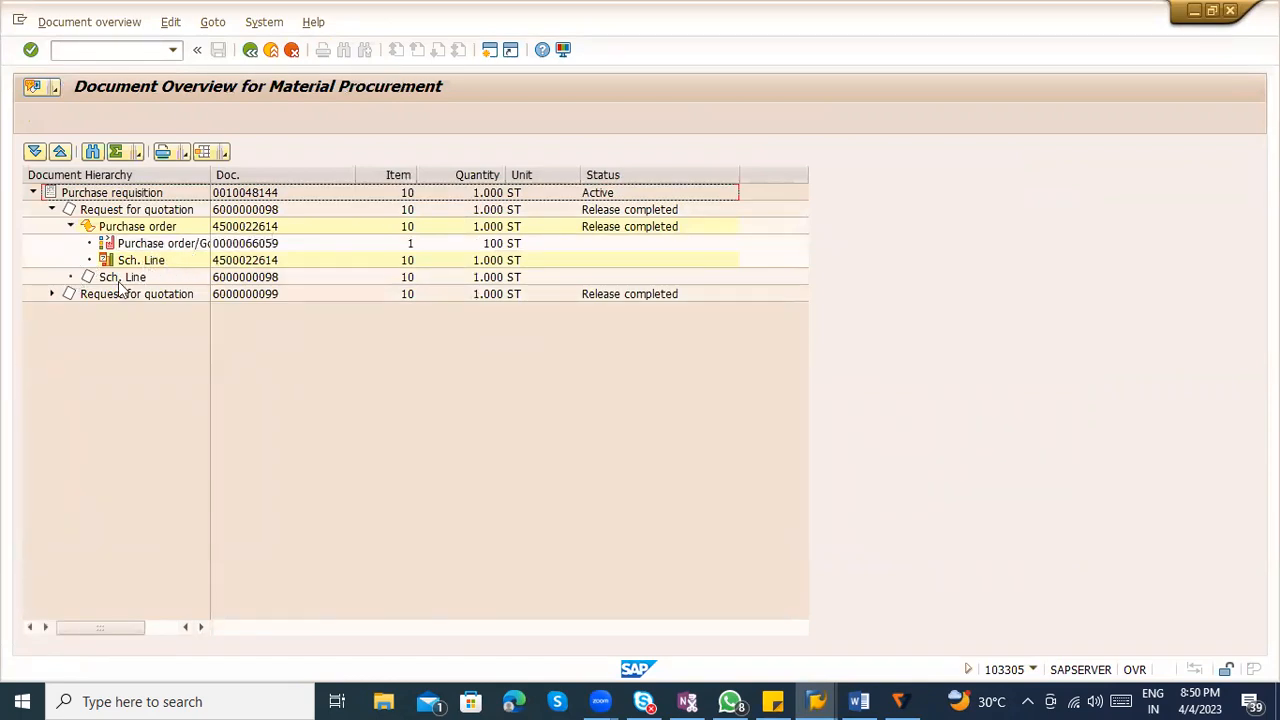
pyautogui.click(51, 294)
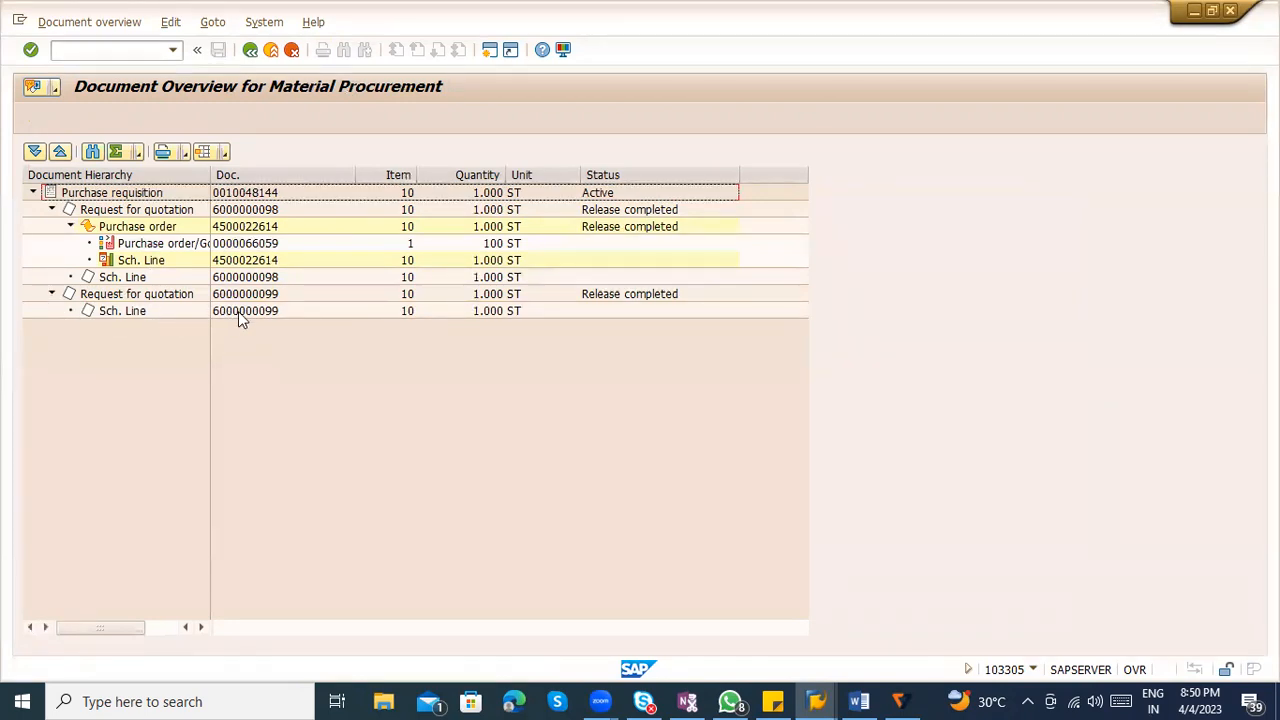
# Display the purchase order from the document hierarchy, and return to the order's change screen
pyautogui.click(226, 262)
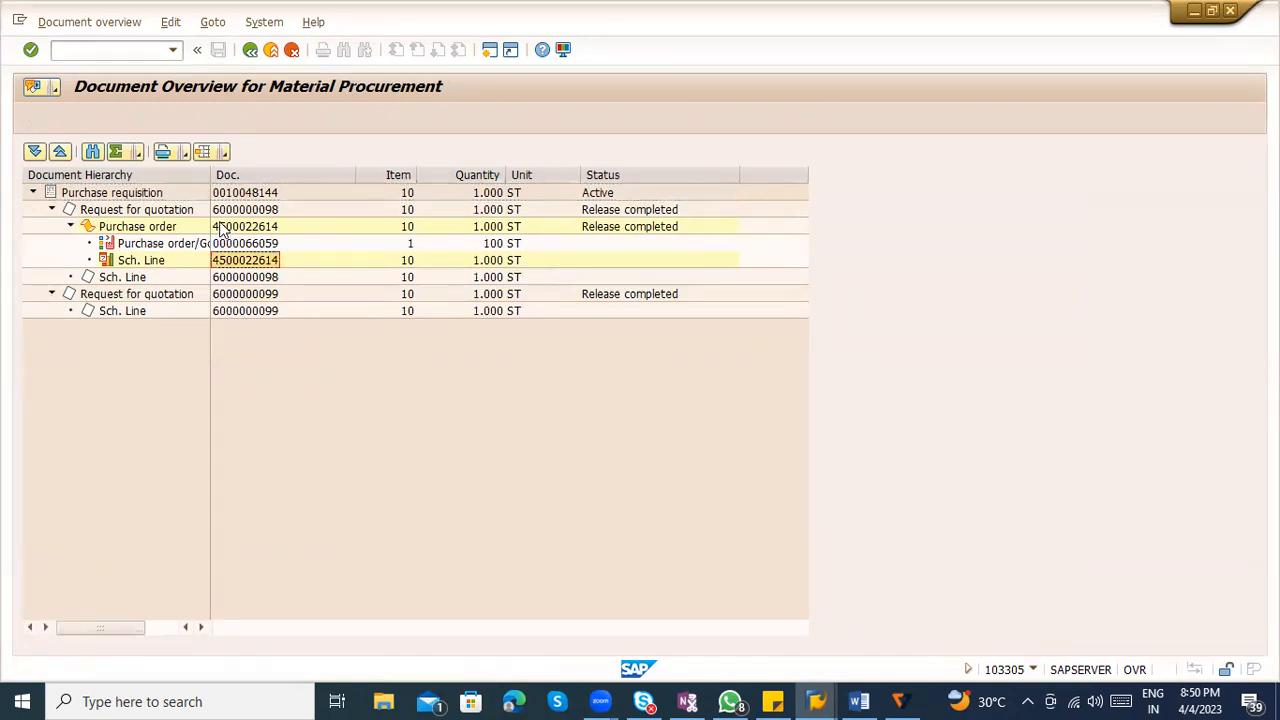
pyautogui.doubleClick(222, 228)
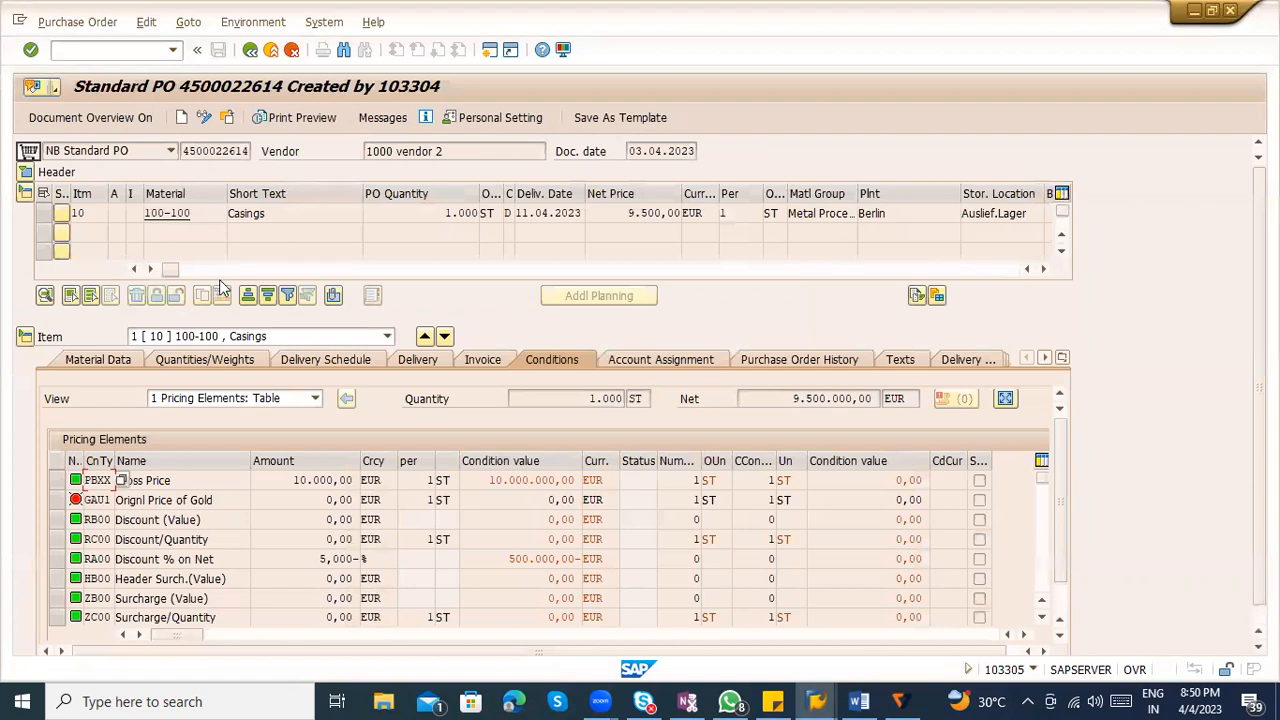
pyautogui.click(250, 50)
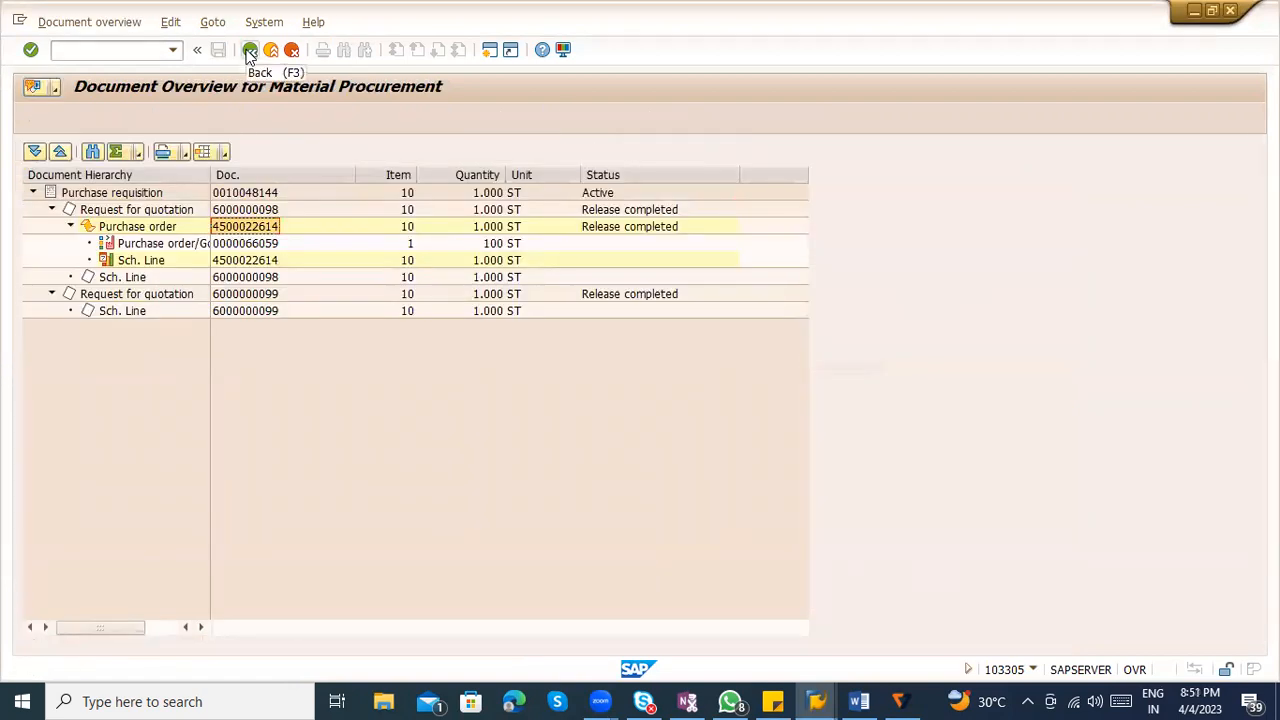
pyautogui.click(250, 54)
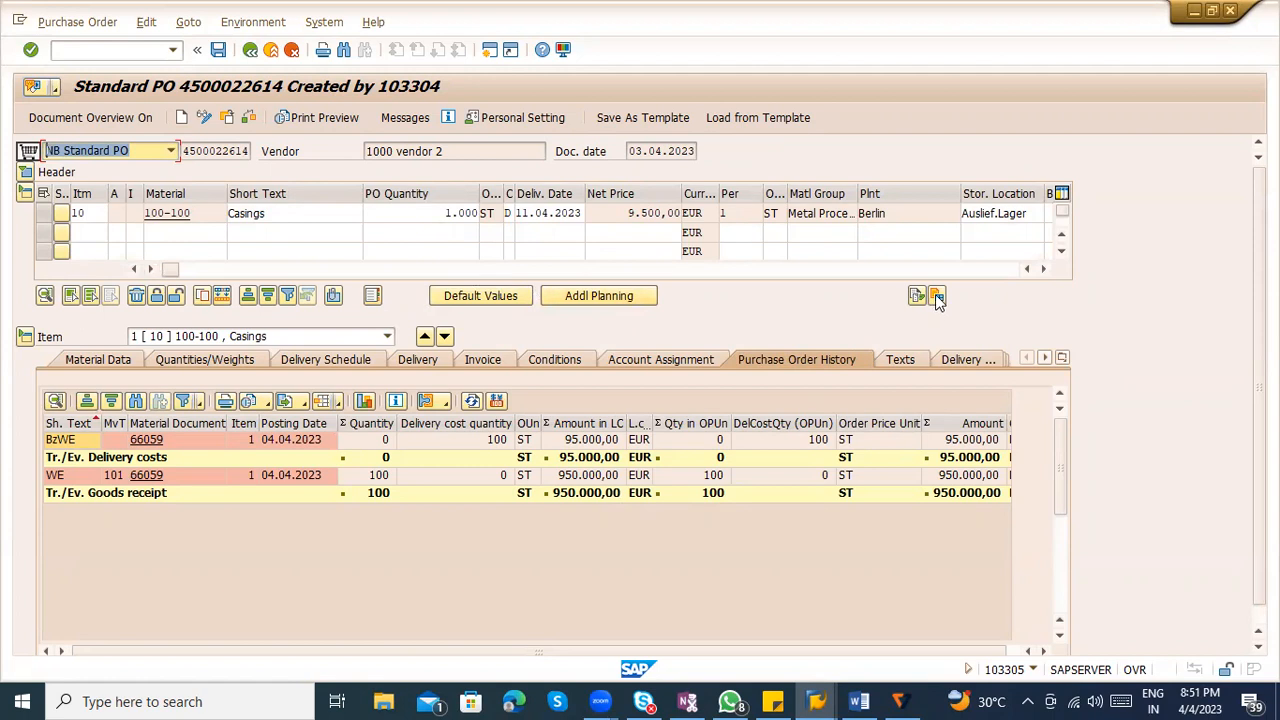
# Call up the document overview for item 10 again, and exit to the SAP Easy Access screen
pyautogui.click(937, 296)
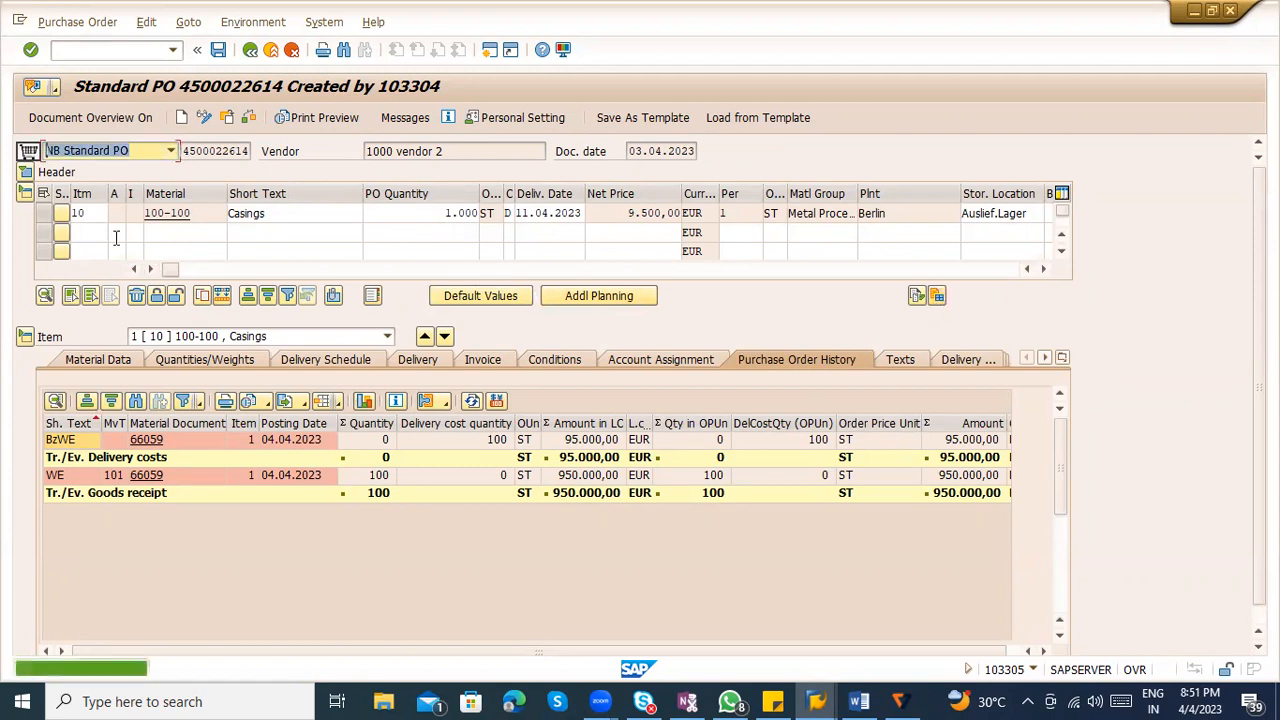
pyautogui.click(43, 213)
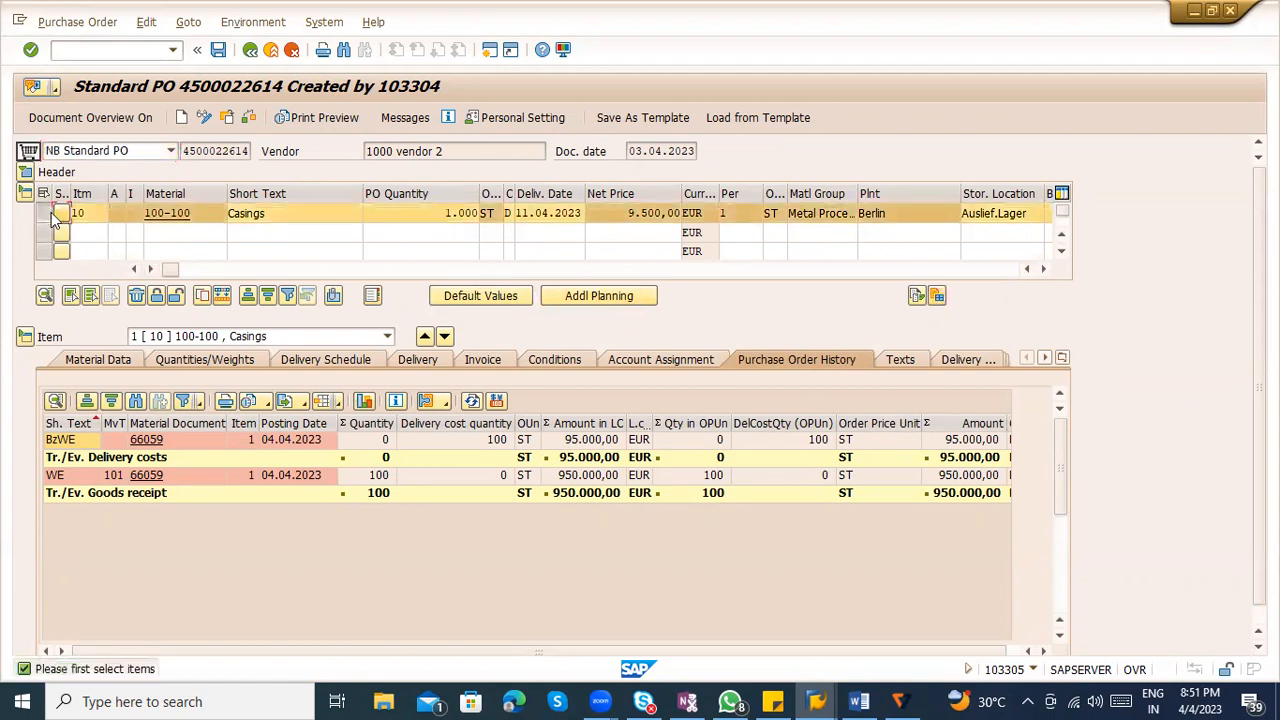
pyautogui.click(935, 296)
pyautogui.click(573, 150)
pyautogui.press('F3')
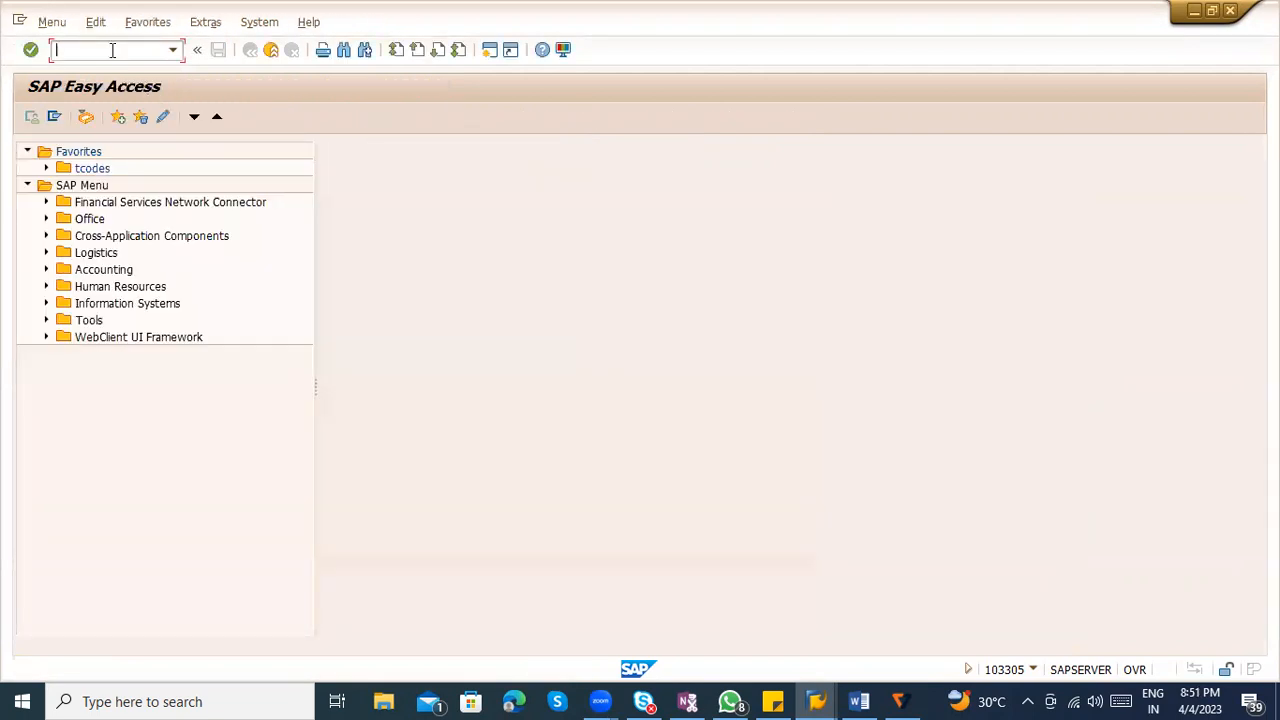
# Start incoming invoice entry with transaction MIRO for company code 1000
pyautogui.write('miro')
pyautogui.press('Return')
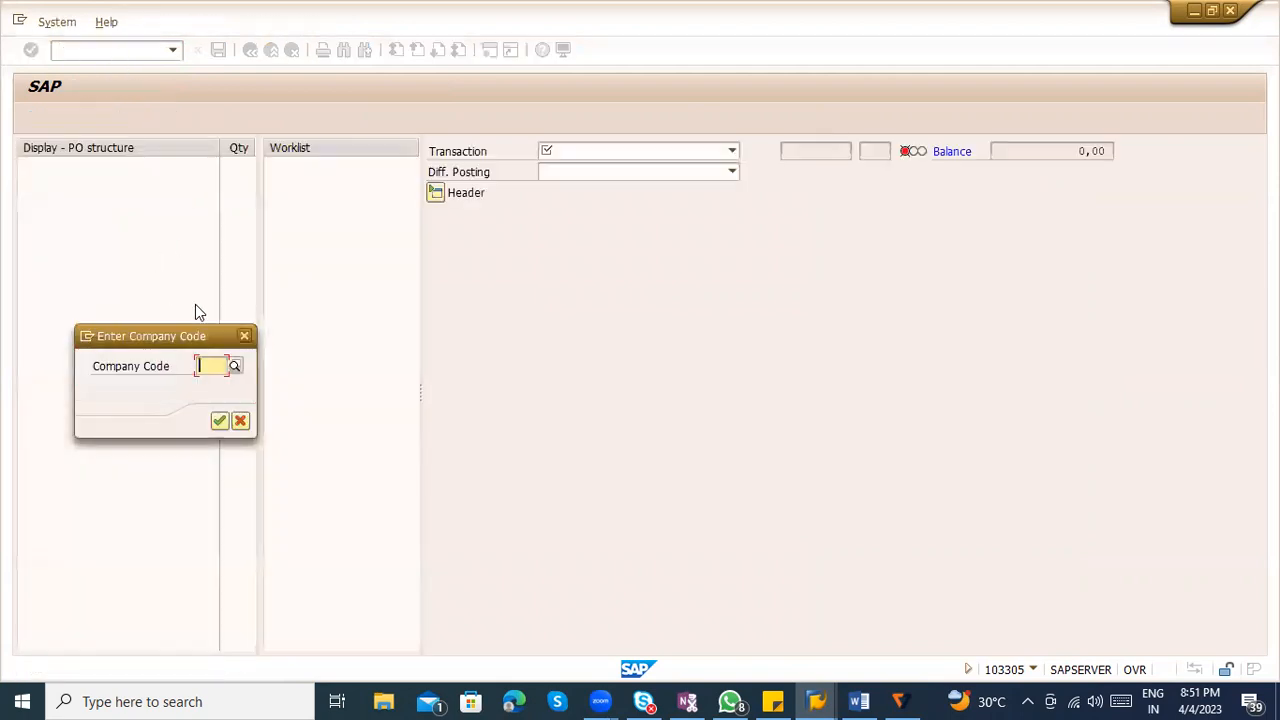
pyautogui.write('1000')
pyautogui.press('Return')
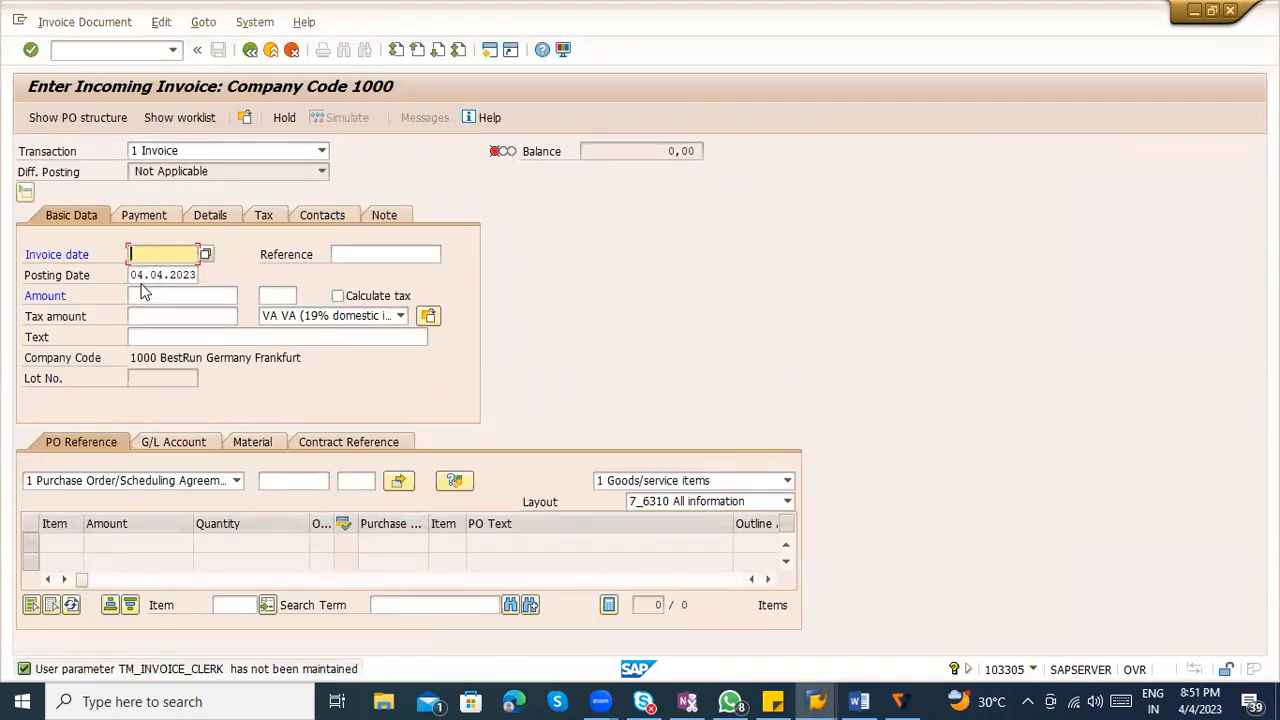
# Set the invoice date to 04.04.2023 and view the reference document types available for the invoice
pyautogui.click(142, 275)
pyautogui.click(160, 254)
pyautogui.write('04.04.2023')
pyautogui.click(377, 254)
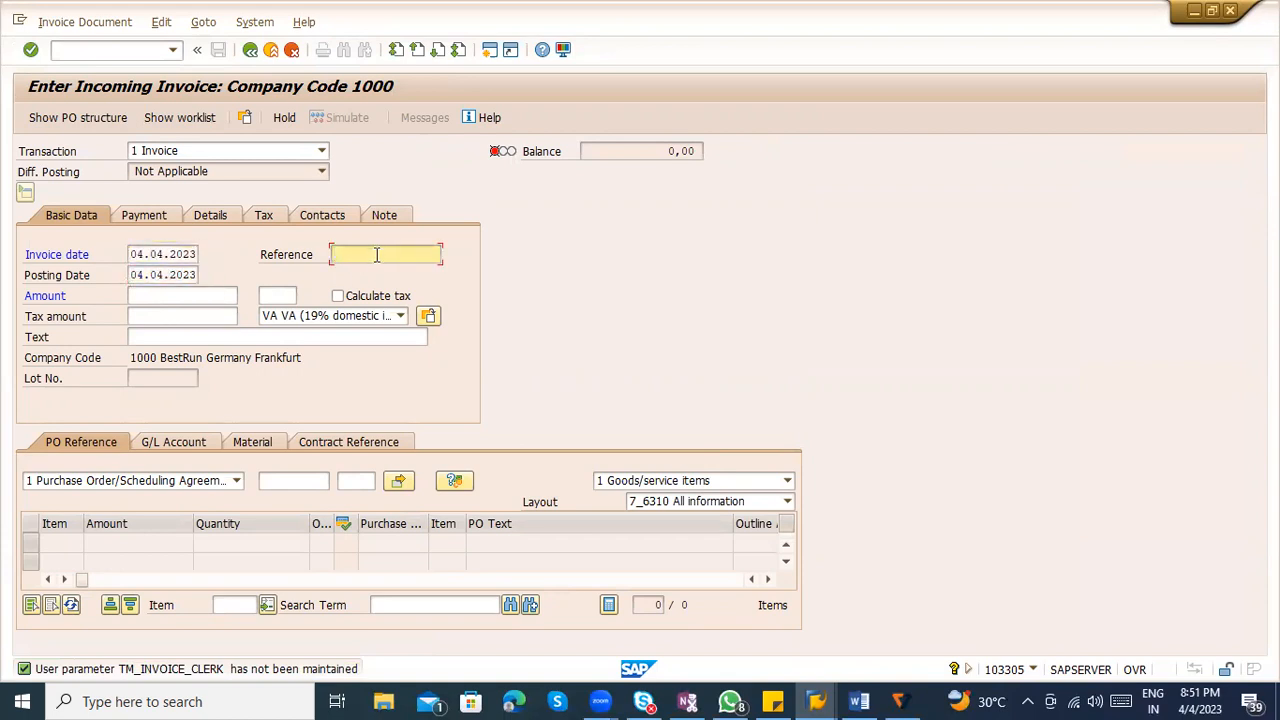
pyautogui.click(193, 481)
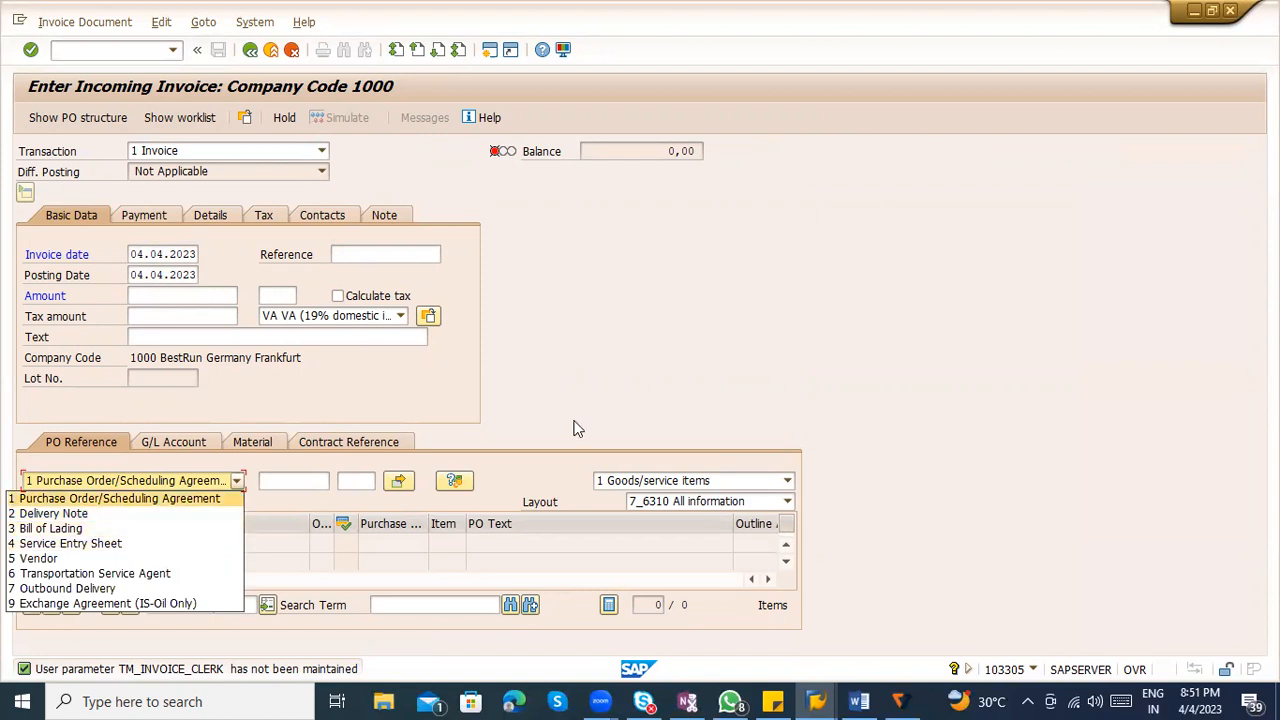
pyautogui.click(618, 391)
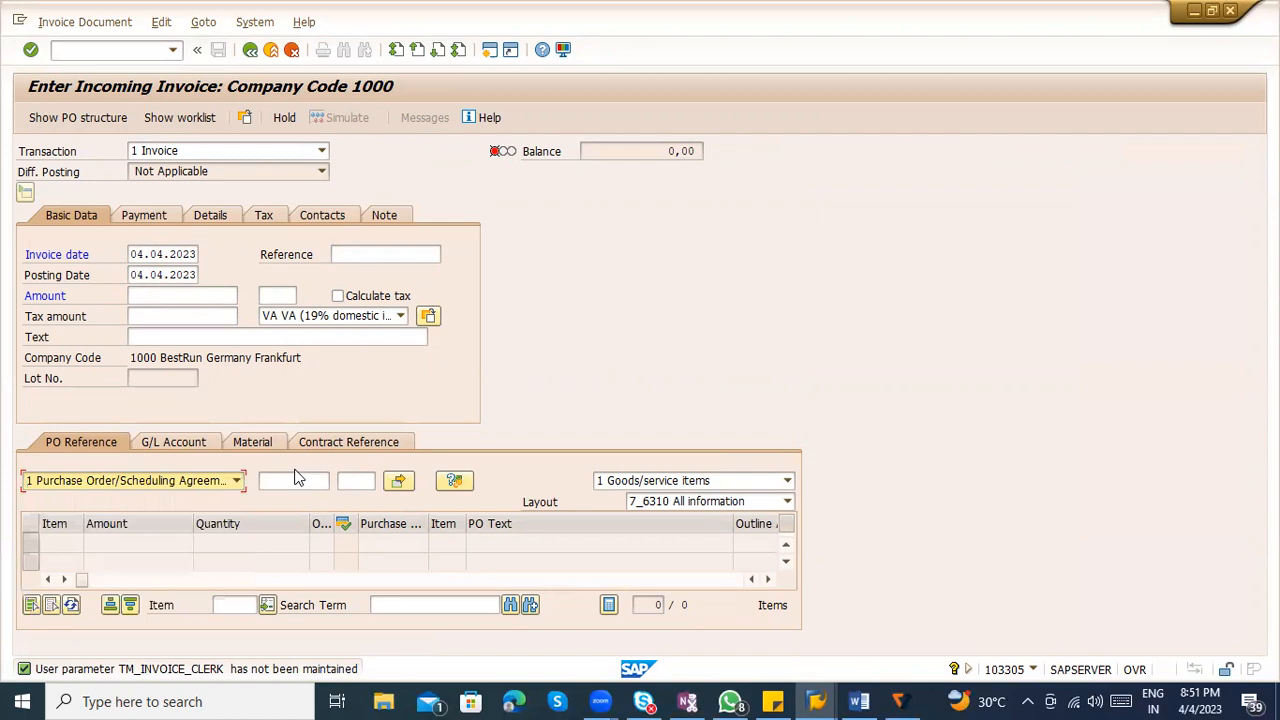
# Open the purchase order display in a new session with transaction ME23N
pyautogui.hotkey('alt', 'Tab')
pyautogui.hotkey('alt', 'Tab')
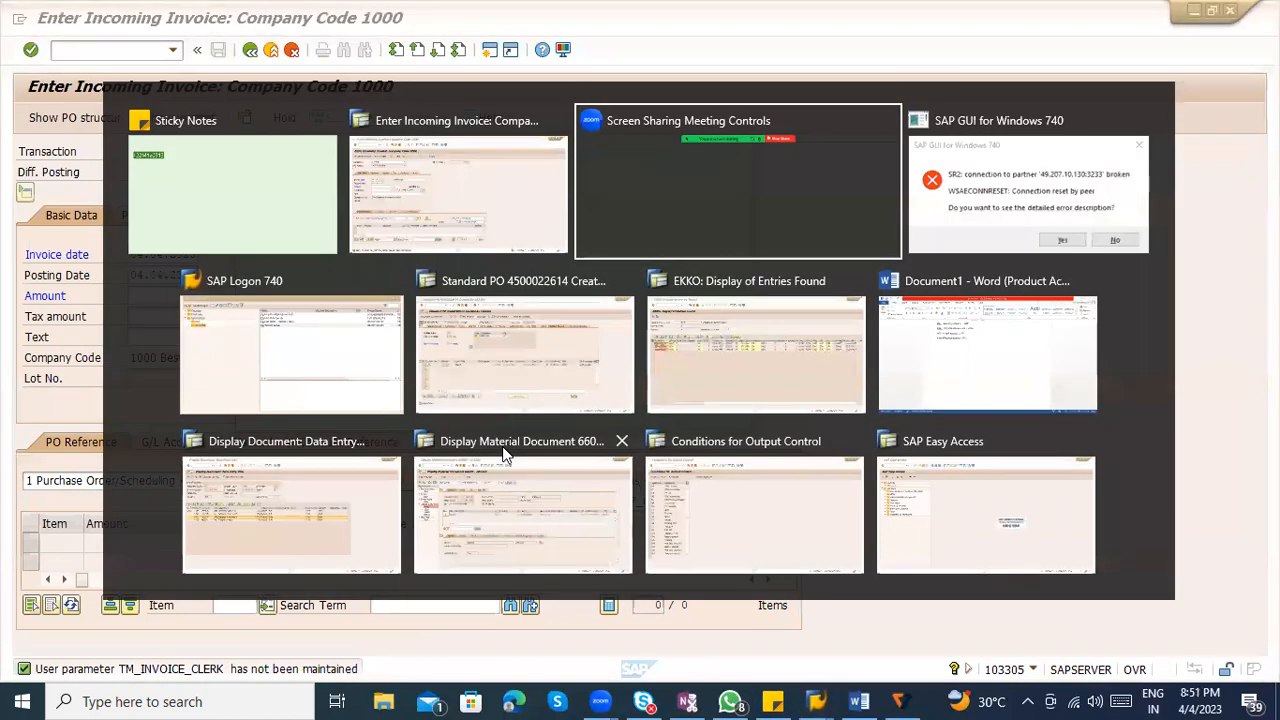
pyautogui.hotkey('alt', 'shift', 'Tab')
pyautogui.click(112, 49)
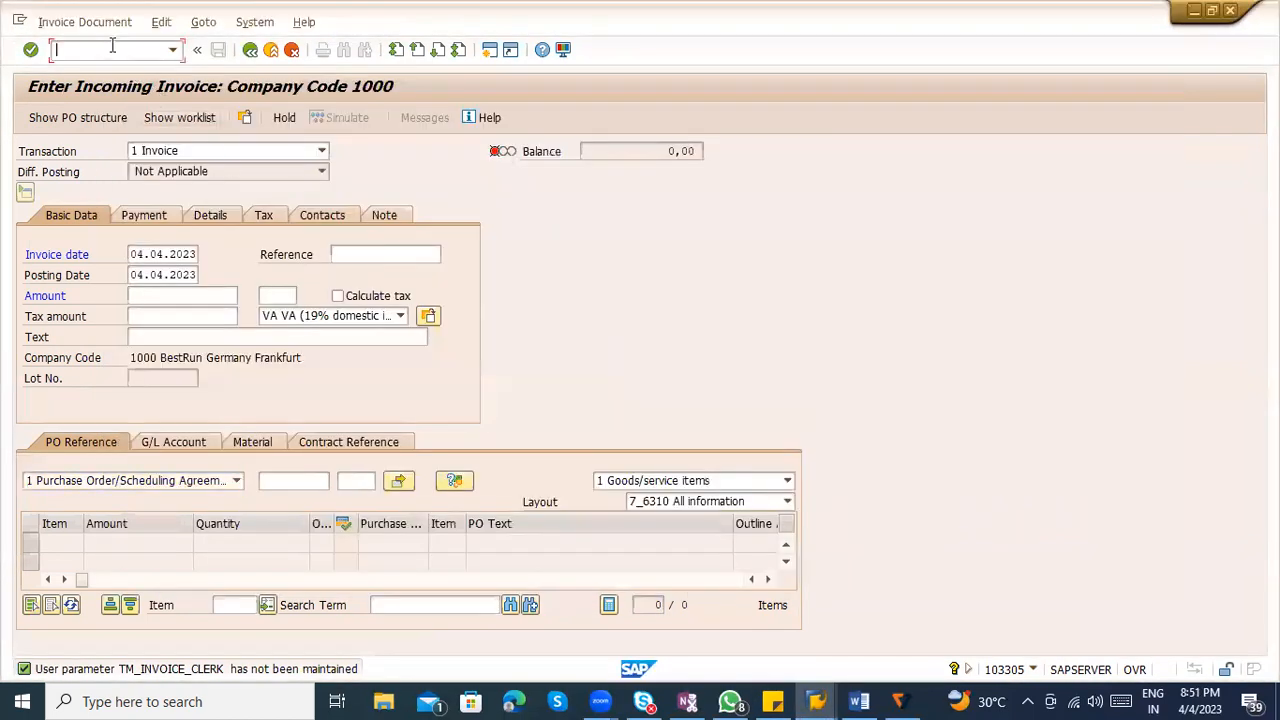
pyautogui.write('/ome23n')
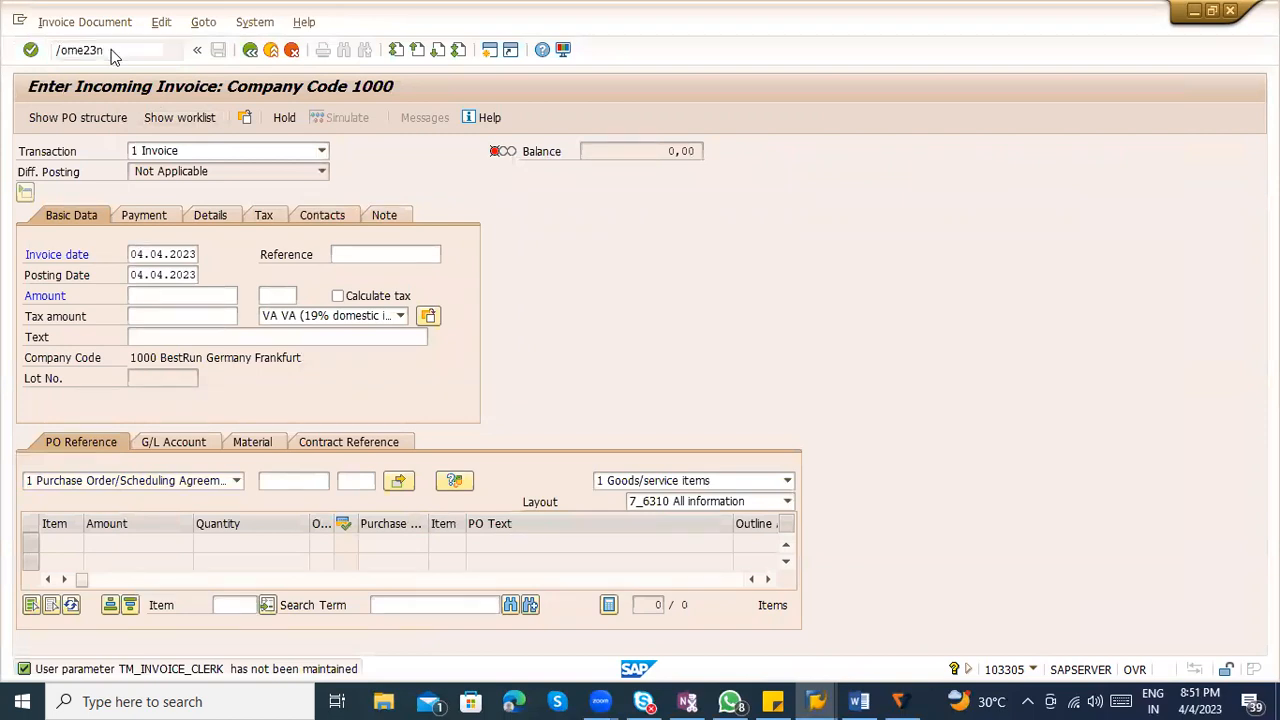
pyautogui.press('Return')
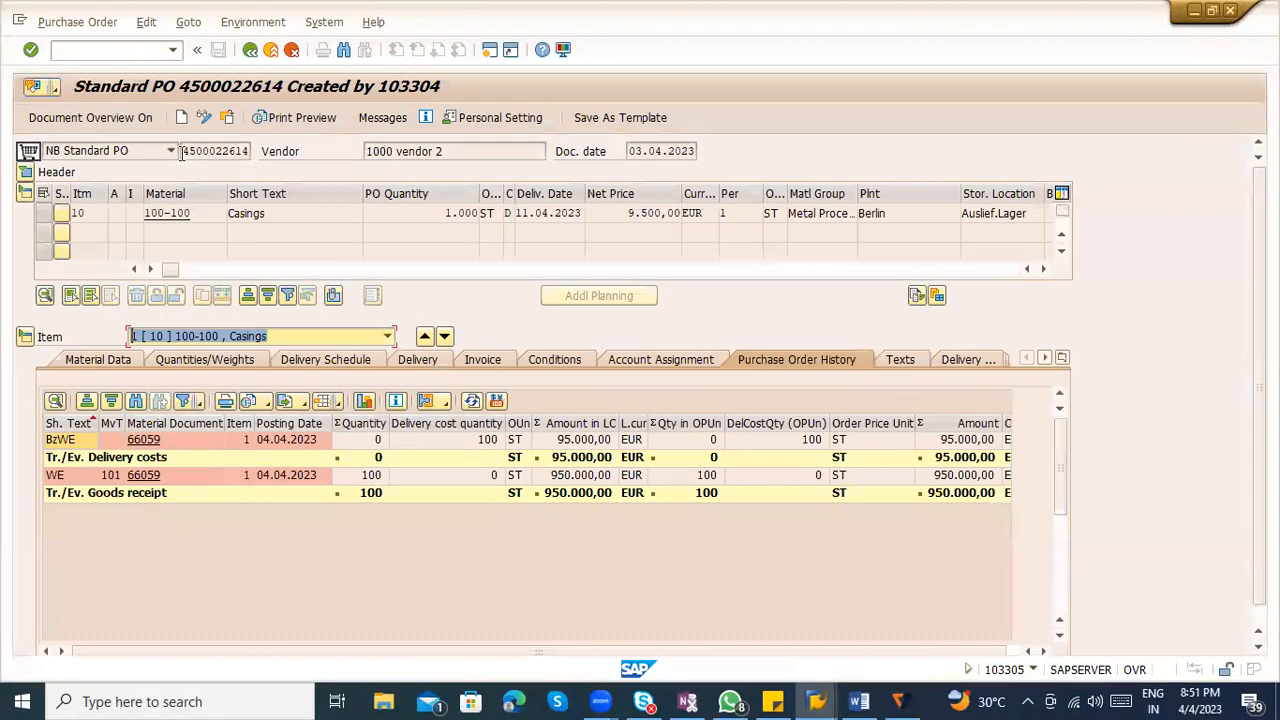
# Copy the purchase order number from the order display into the incoming invoice's purchase order reference
pyautogui.moveTo(183, 151); pyautogui.dragTo(285, 150)
pyautogui.hotkey('ctrl', 'c')
pyautogui.click(282, 186)
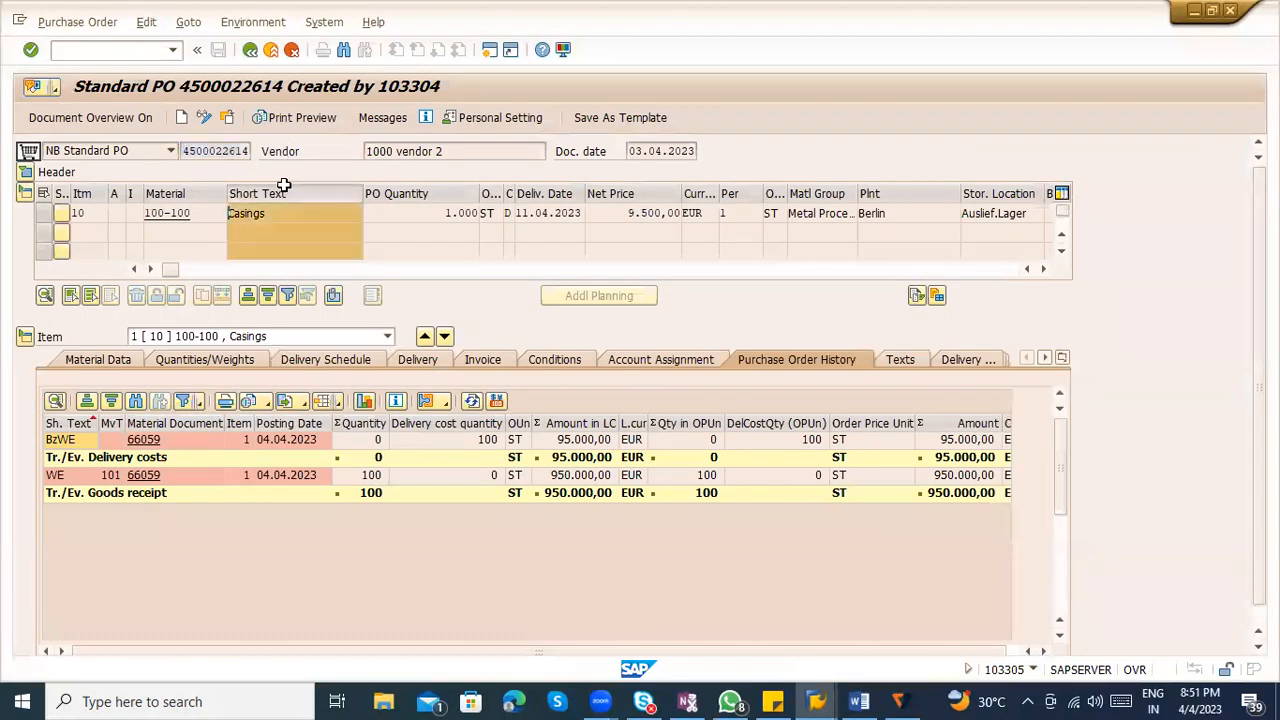
pyautogui.hotkey('alt', 'Tab')
pyautogui.click(283, 480)
pyautogui.hotkey('ctrl', 'v')
pyautogui.moveTo(262, 480); pyautogui.dragTo(330, 480)
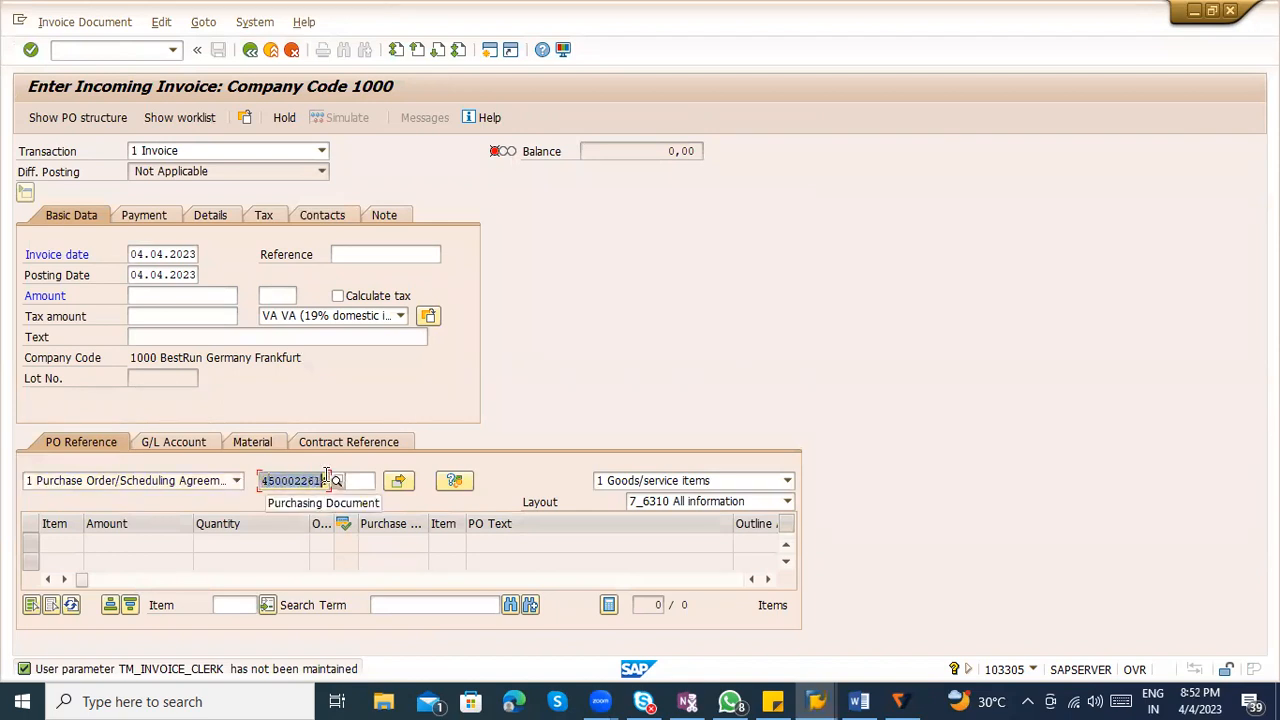
# Load the purchase order's goods/service items into the invoice, view the unplanned delivery costs field in the header details, and return to the basic data
pyautogui.click(710, 481)
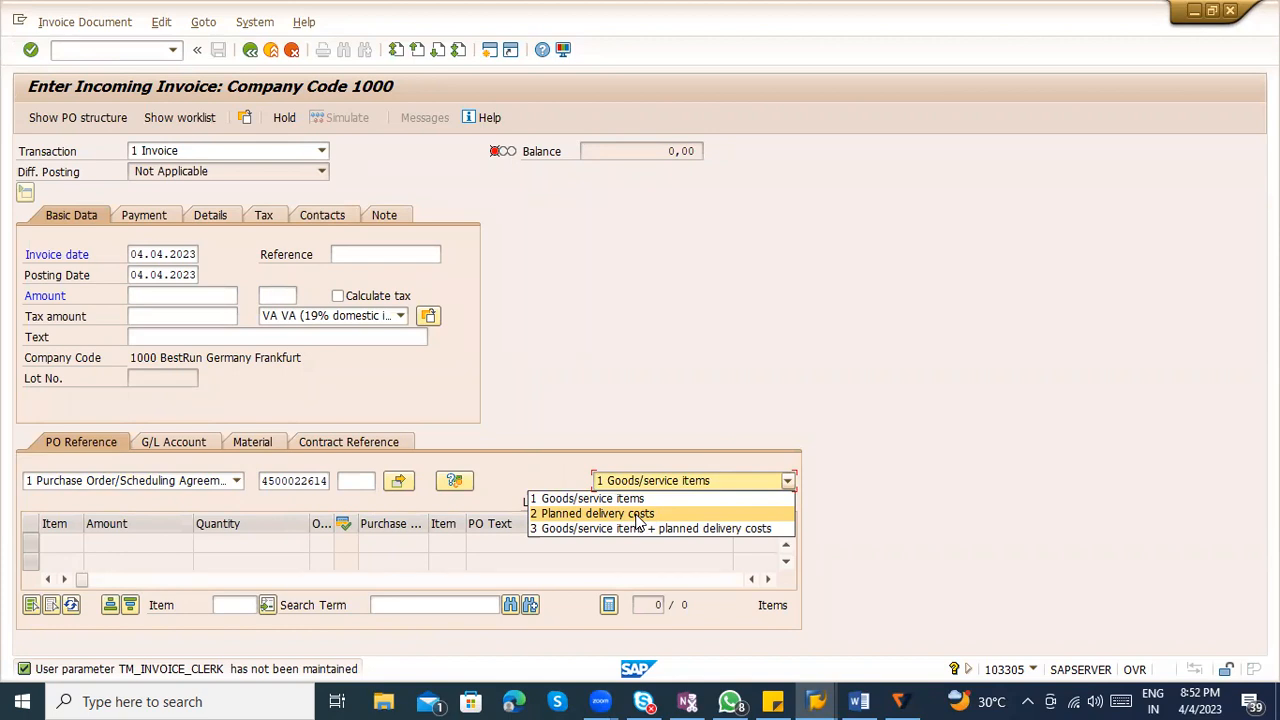
pyautogui.click(564, 302)
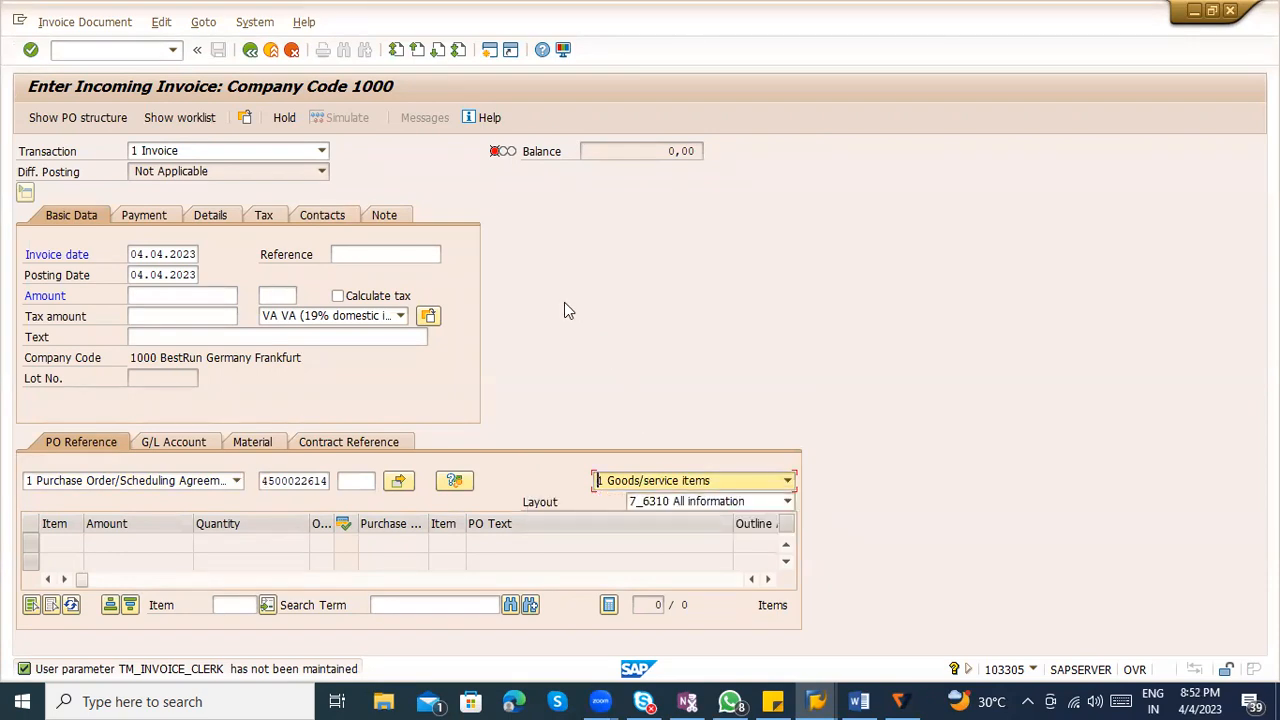
pyautogui.click(208, 218)
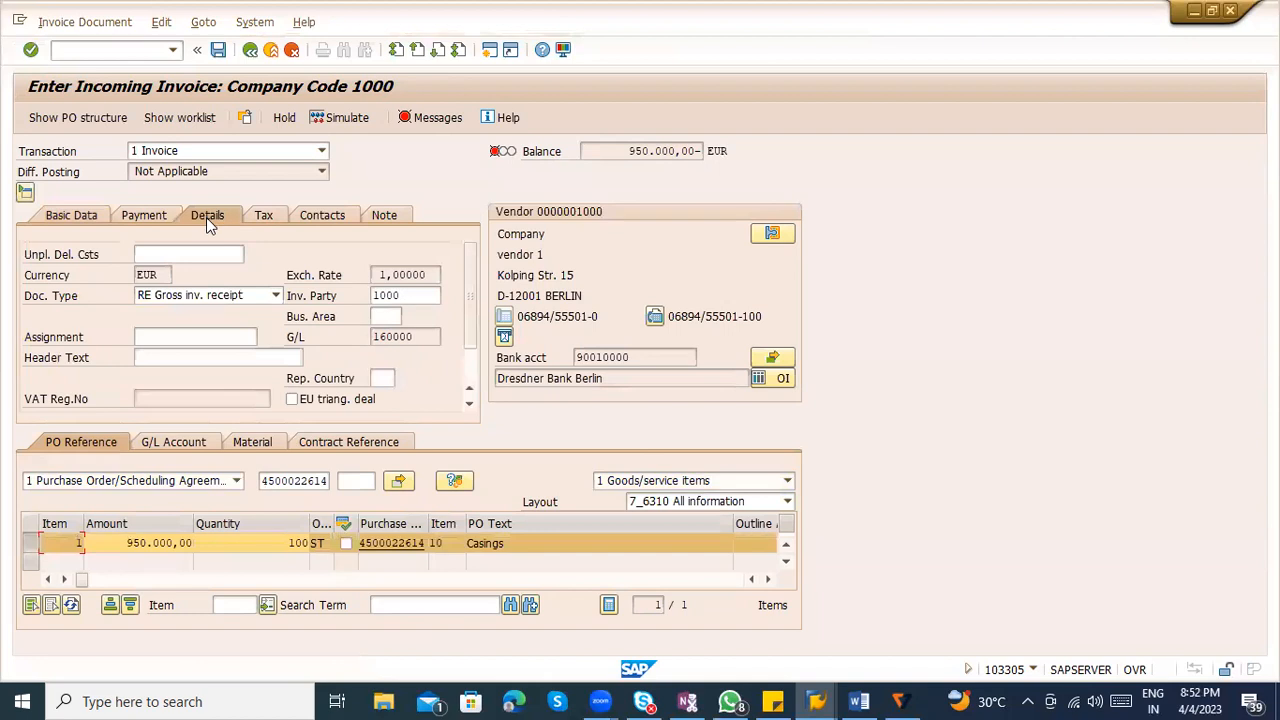
pyautogui.click(160, 260)
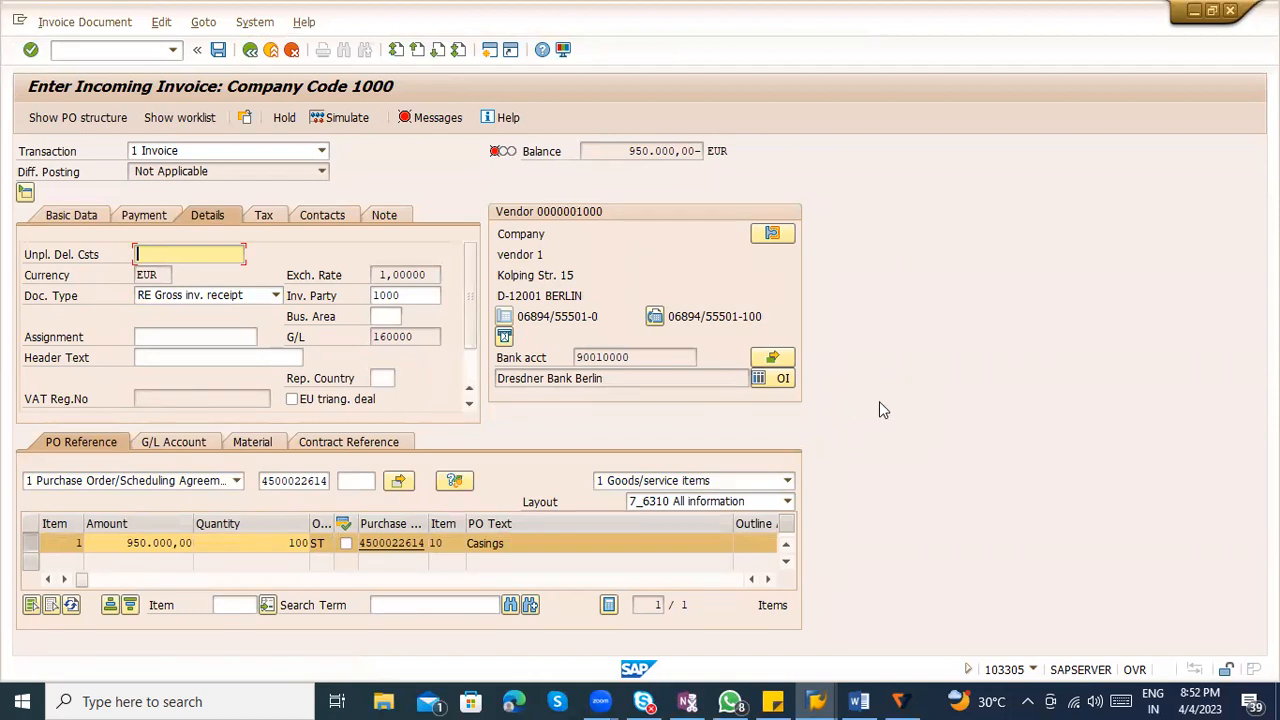
pyautogui.click(65, 218)
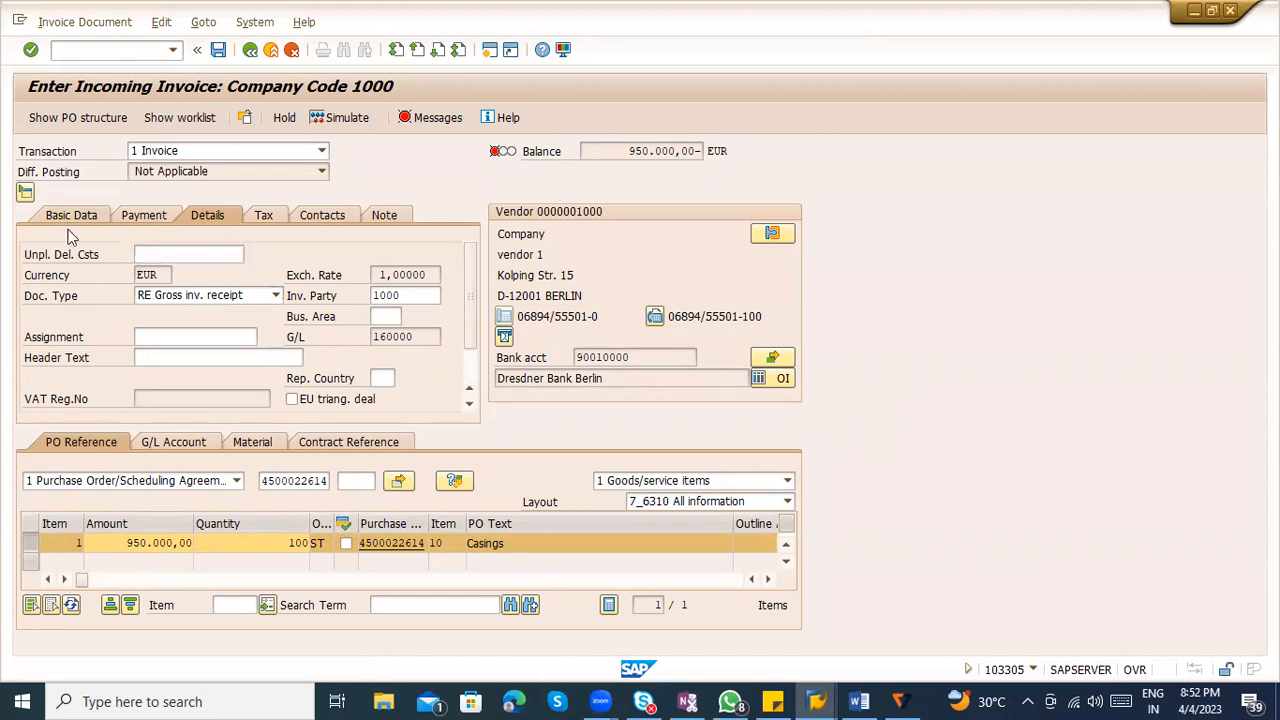
# Switch the invoice to goods/service items plus planned delivery costs, check the casings and freight lines, and return to goods/service items only
pyautogui.click(731, 482)
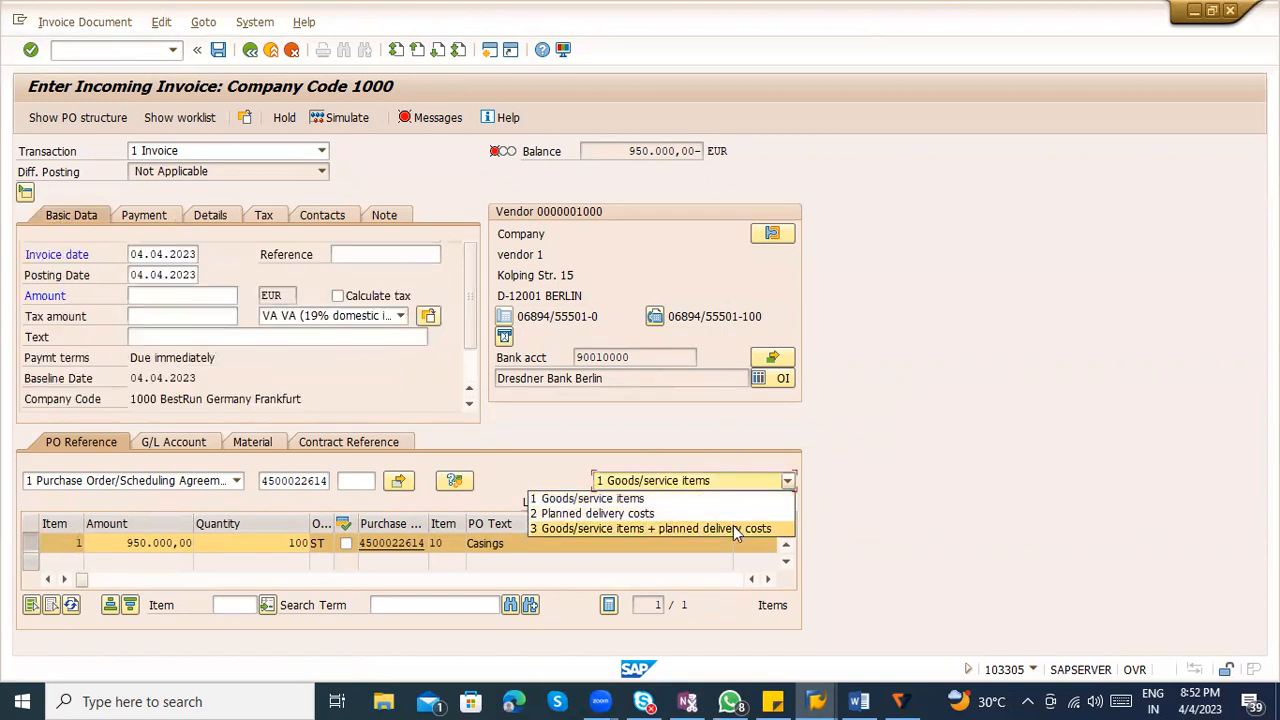
pyautogui.click(733, 530)
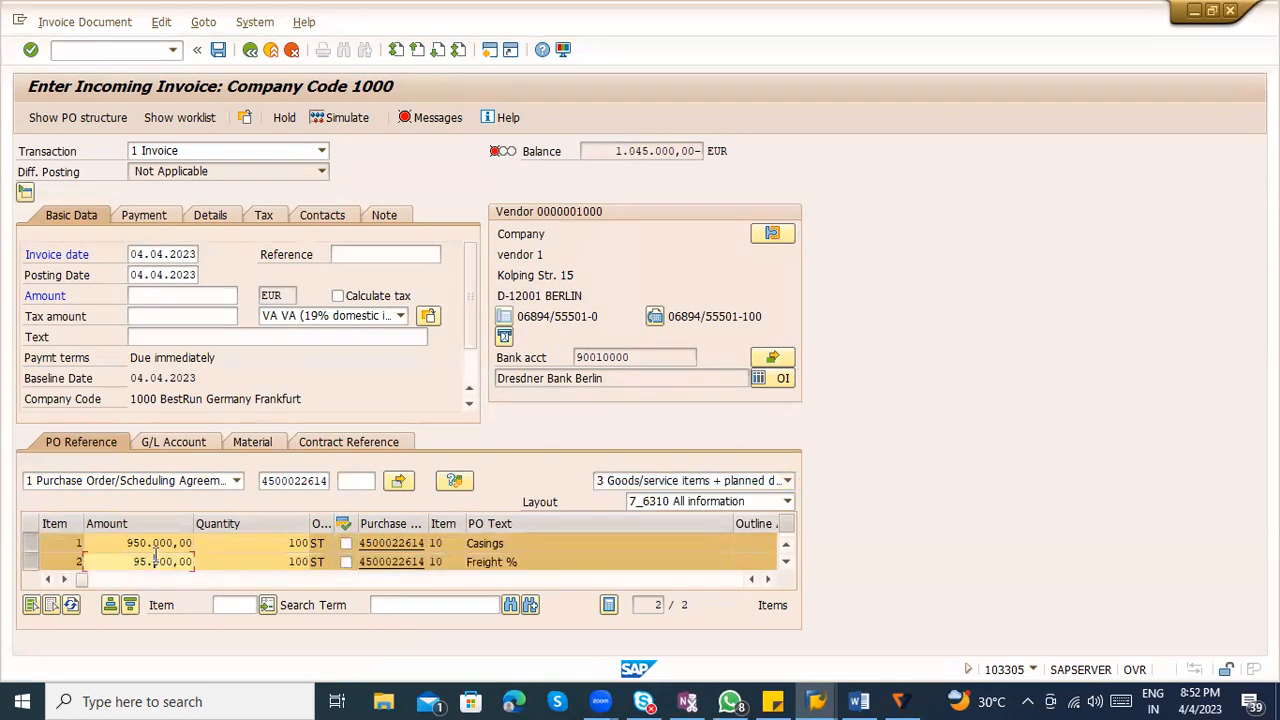
pyautogui.click(139, 543)
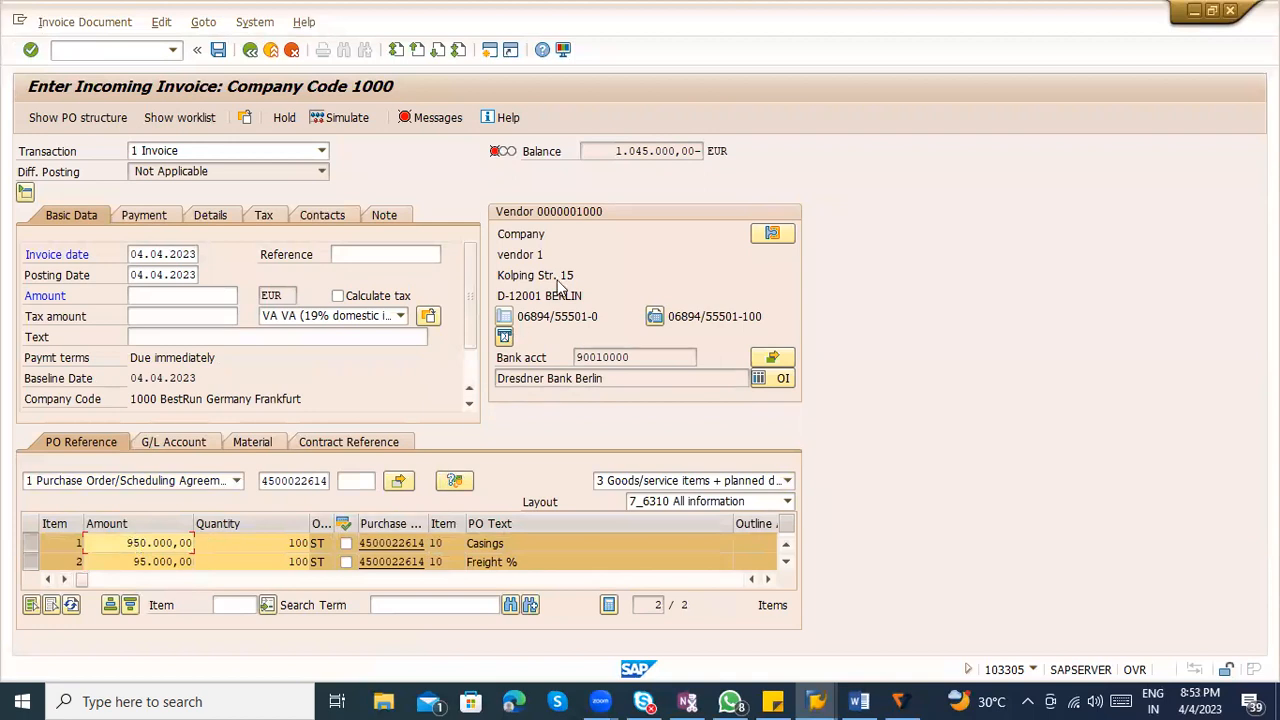
pyautogui.click(547, 234)
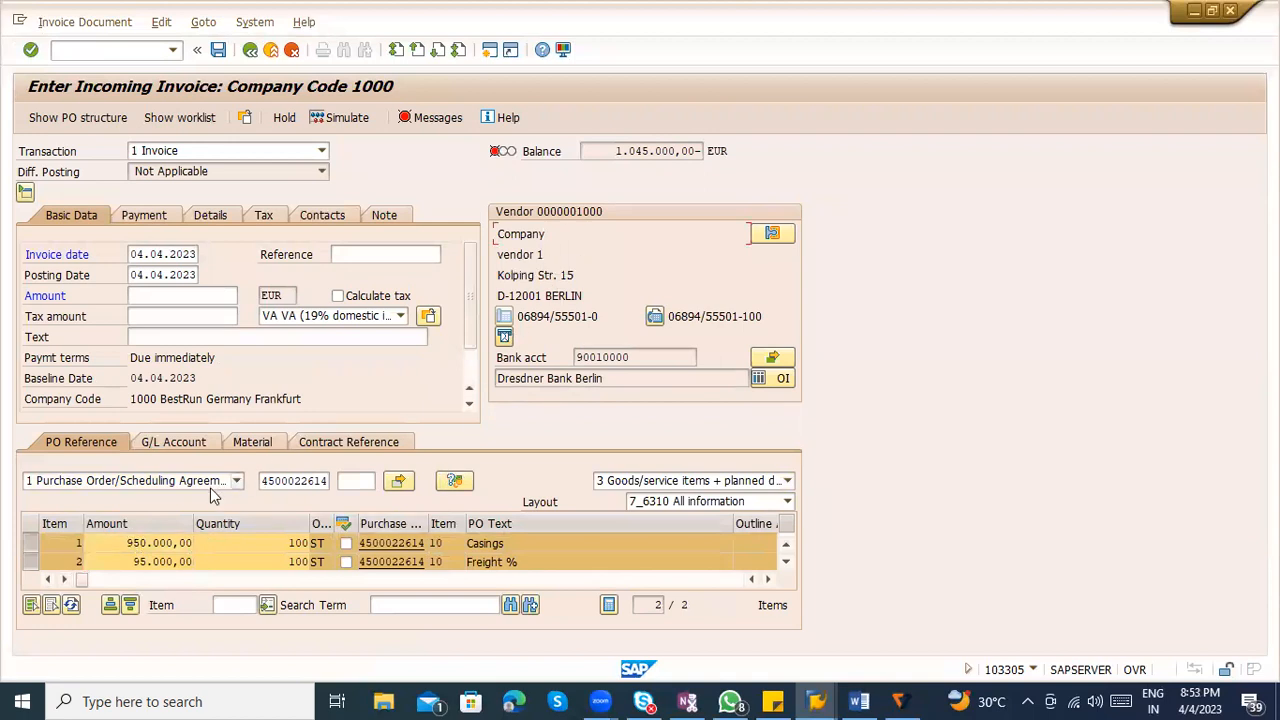
pyautogui.click(180, 543)
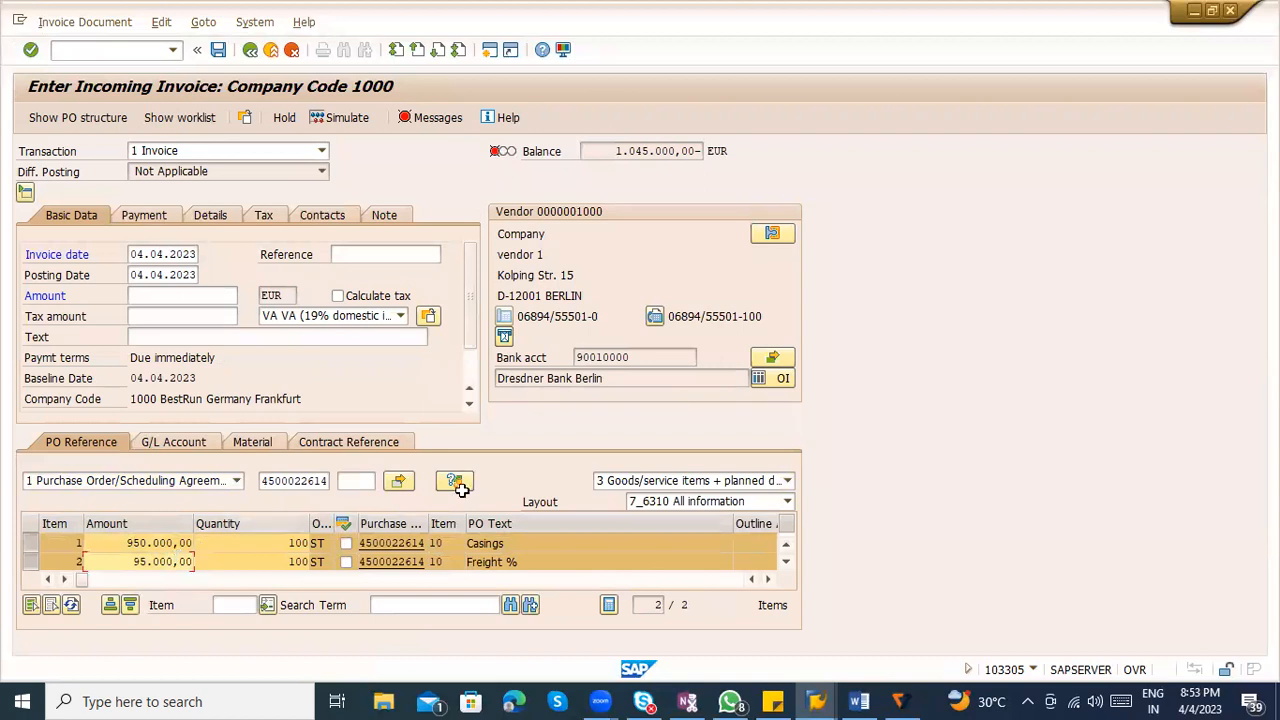
pyautogui.click(643, 484)
pyautogui.click(600, 498)
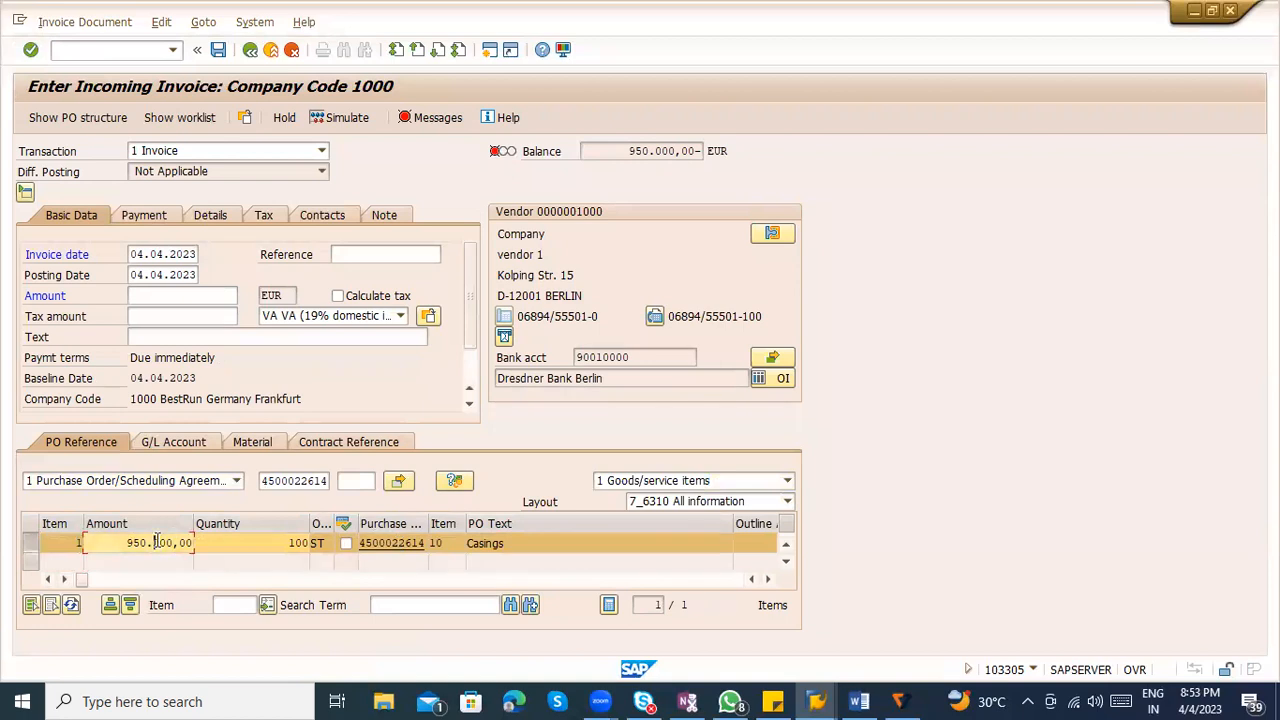
# Open the purchase order from the casings invoice item and review the pricing conditions through to the freight percentage
pyautogui.click(407, 545)
pyautogui.doubleClick(407, 545)
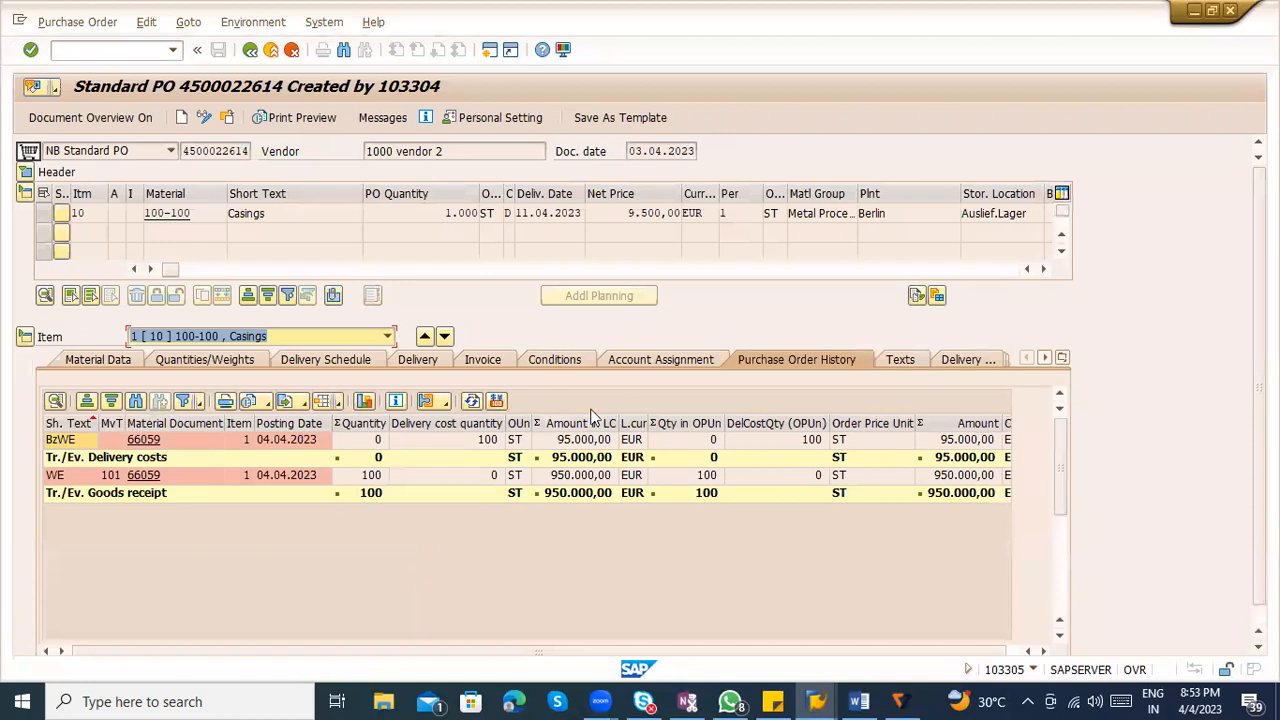
pyautogui.click(577, 358)
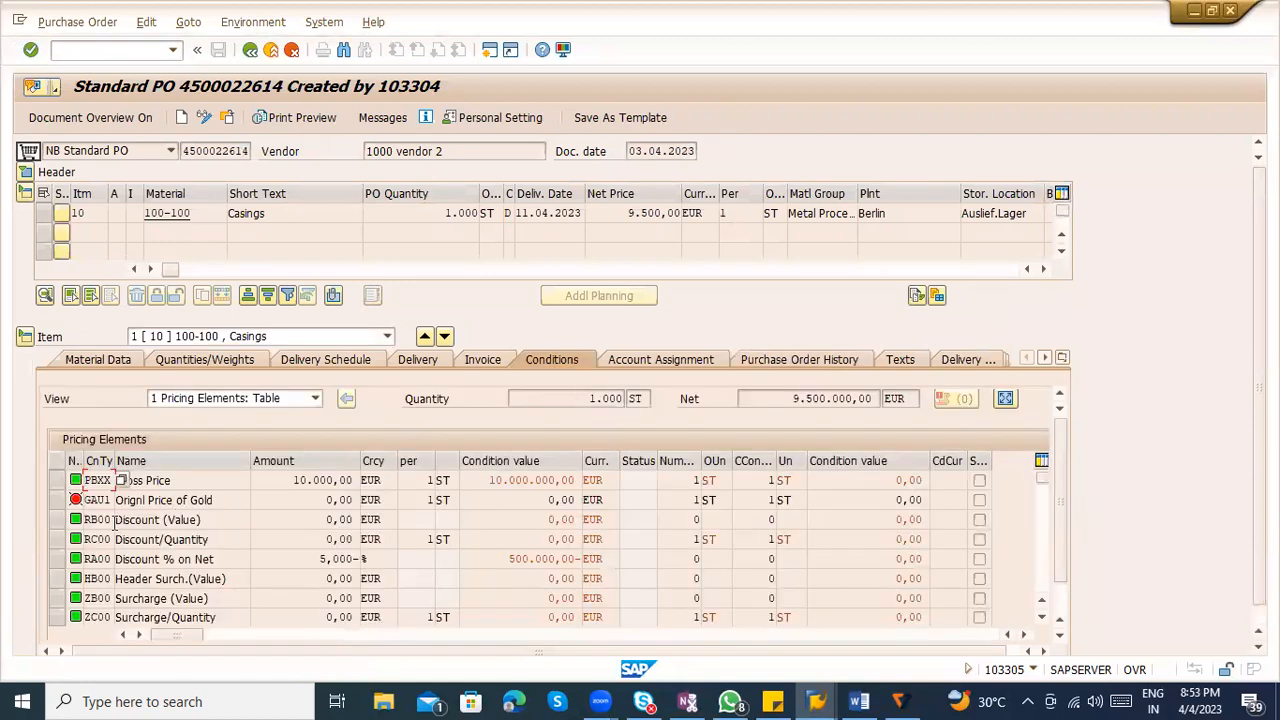
pyautogui.scroll(-1, 143, 577)
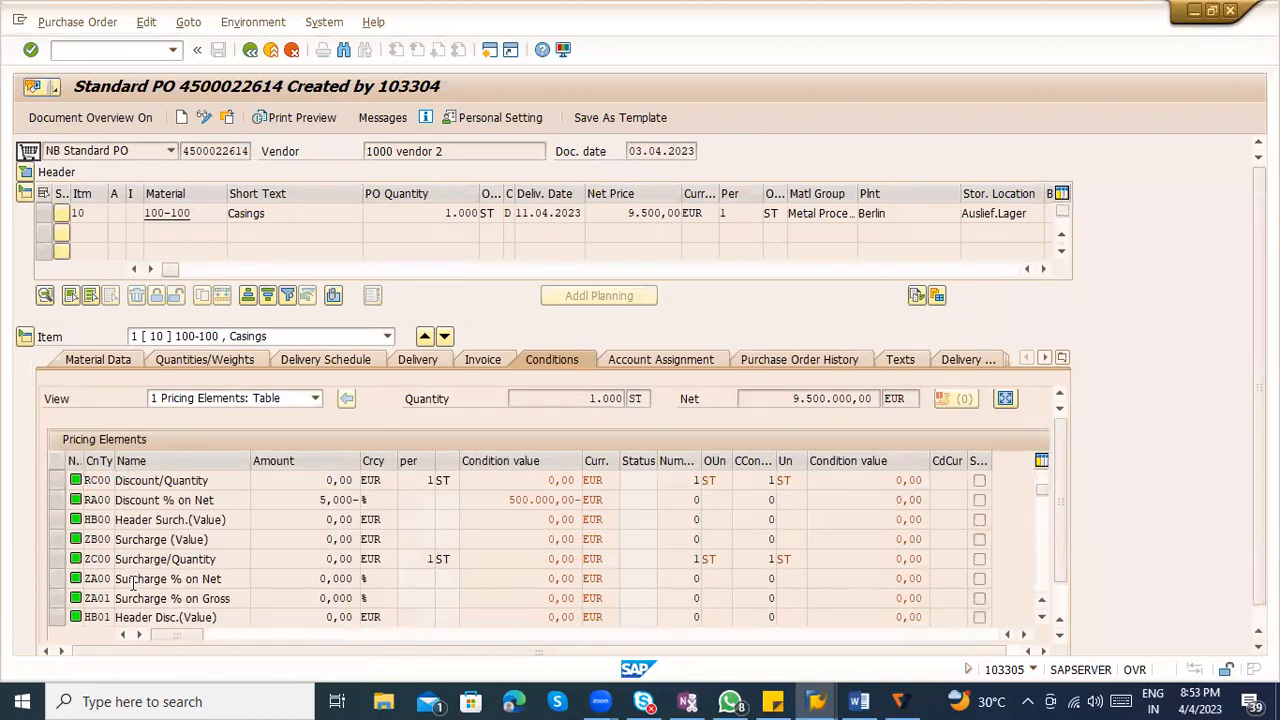
pyautogui.scroll(-1, 145, 577)
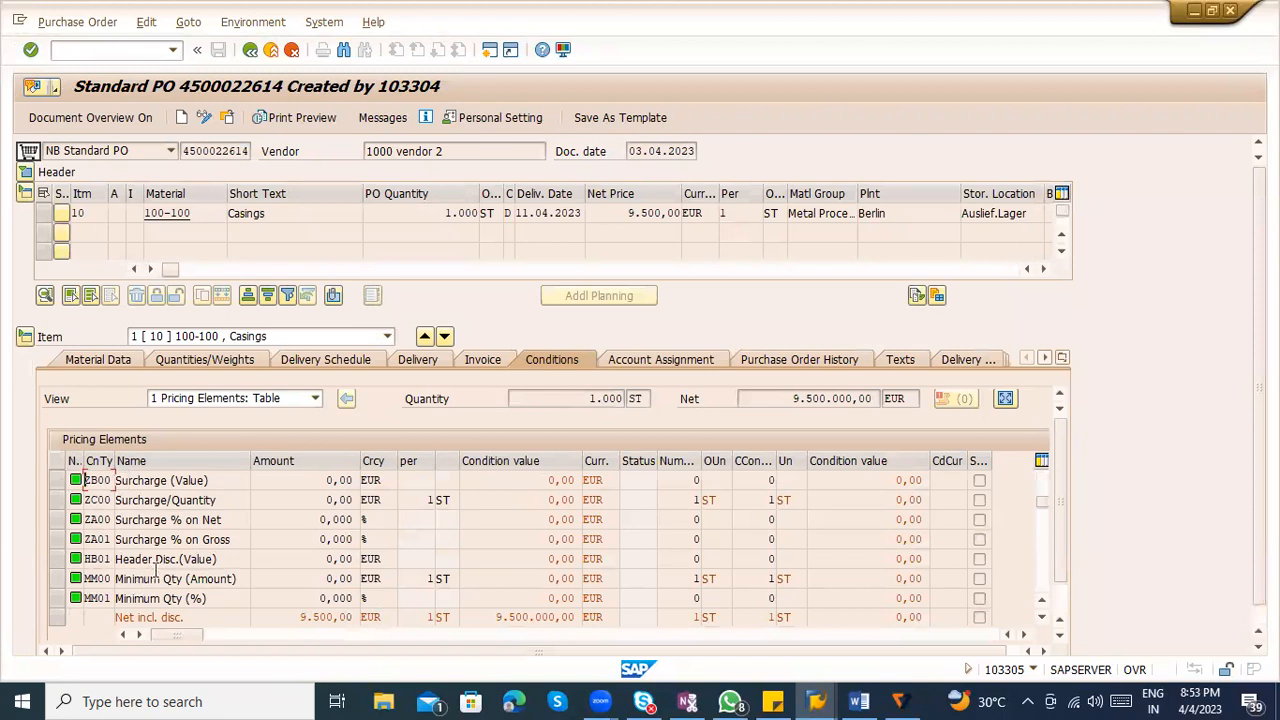
pyautogui.scroll(-2, 155, 575)
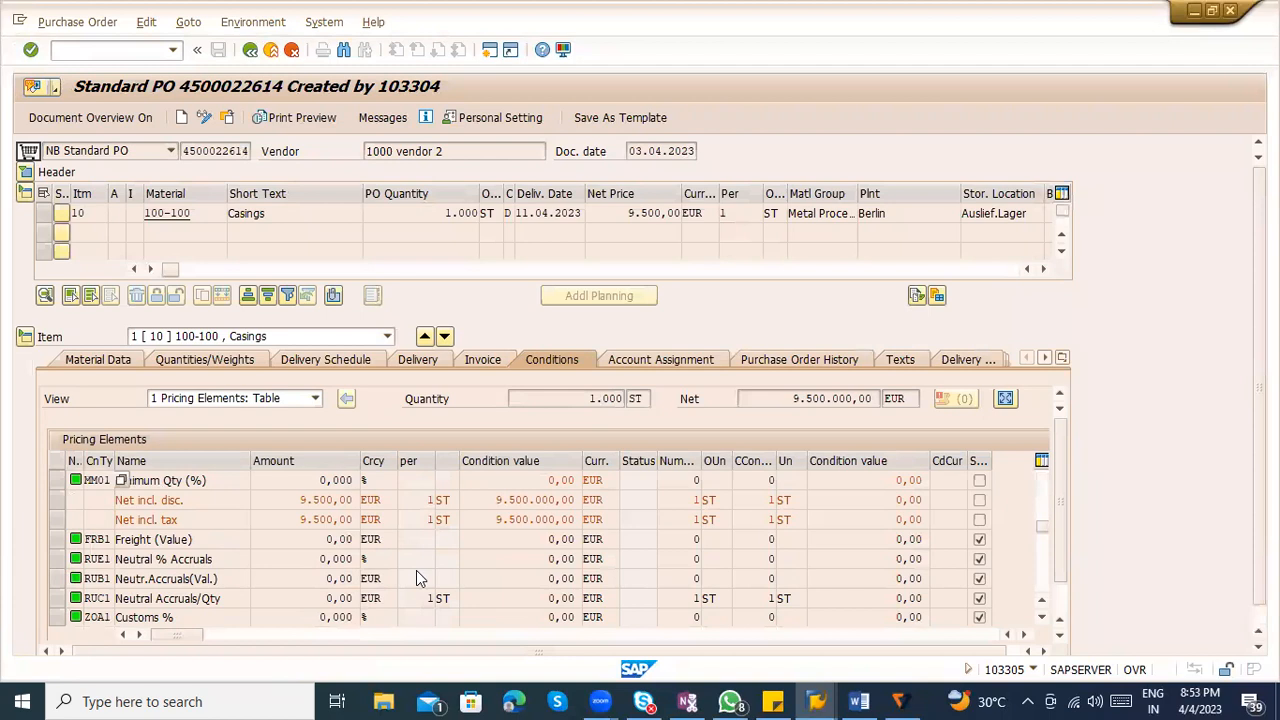
pyautogui.scroll(-2, 385, 575)
pyautogui.scroll(-1, 388, 573)
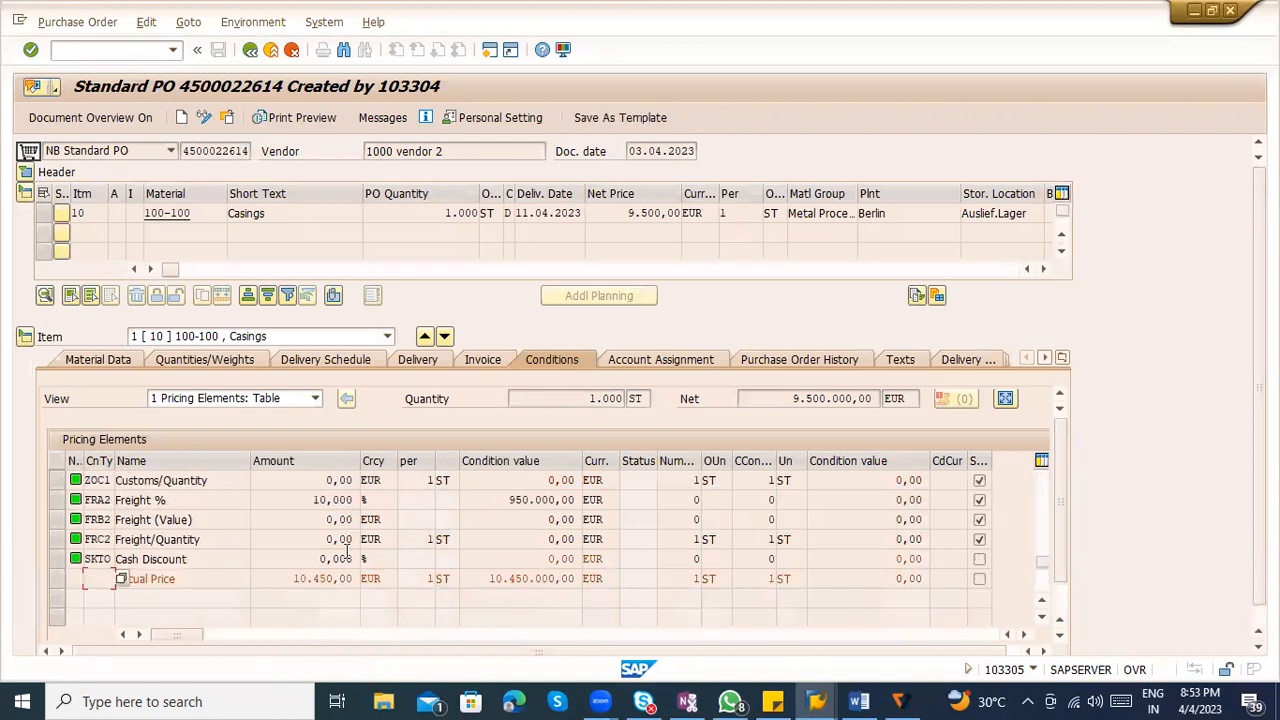
# Display the condition details of Freight % (FRA2), check the vendor assigned to it, and leave the details
pyautogui.click(57, 500)
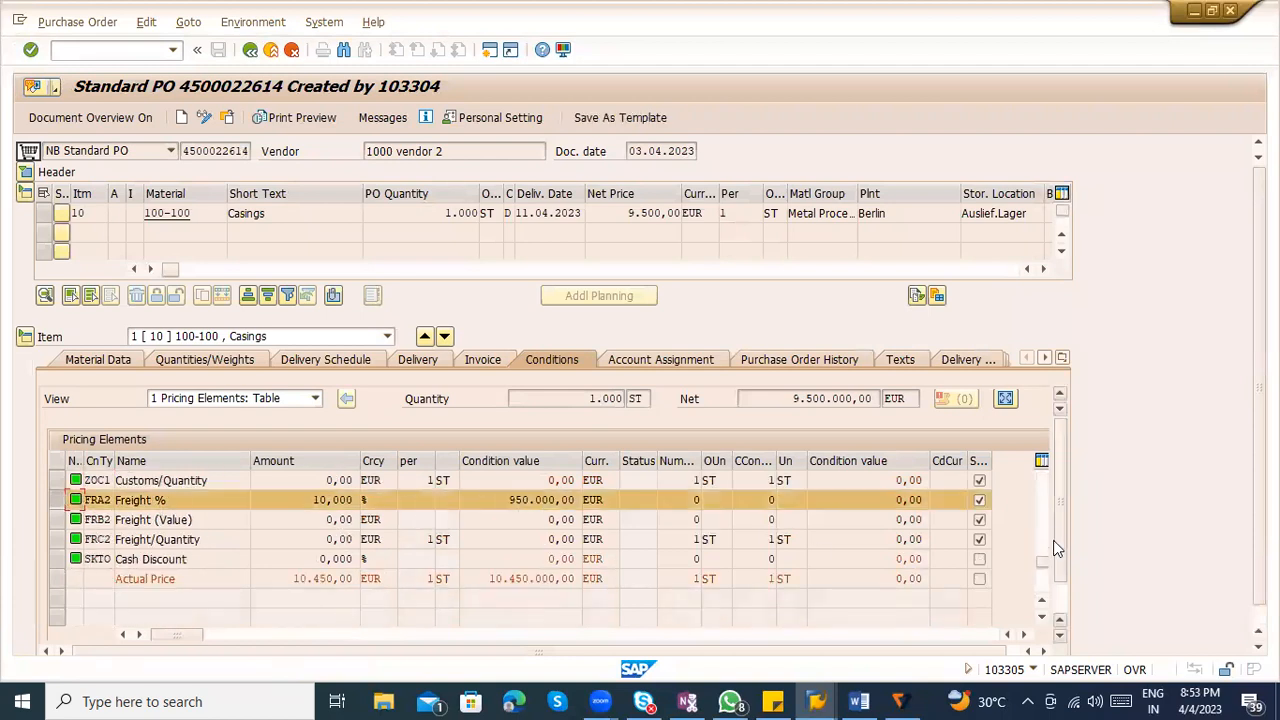
pyautogui.scroll(-1, 1046, 587)
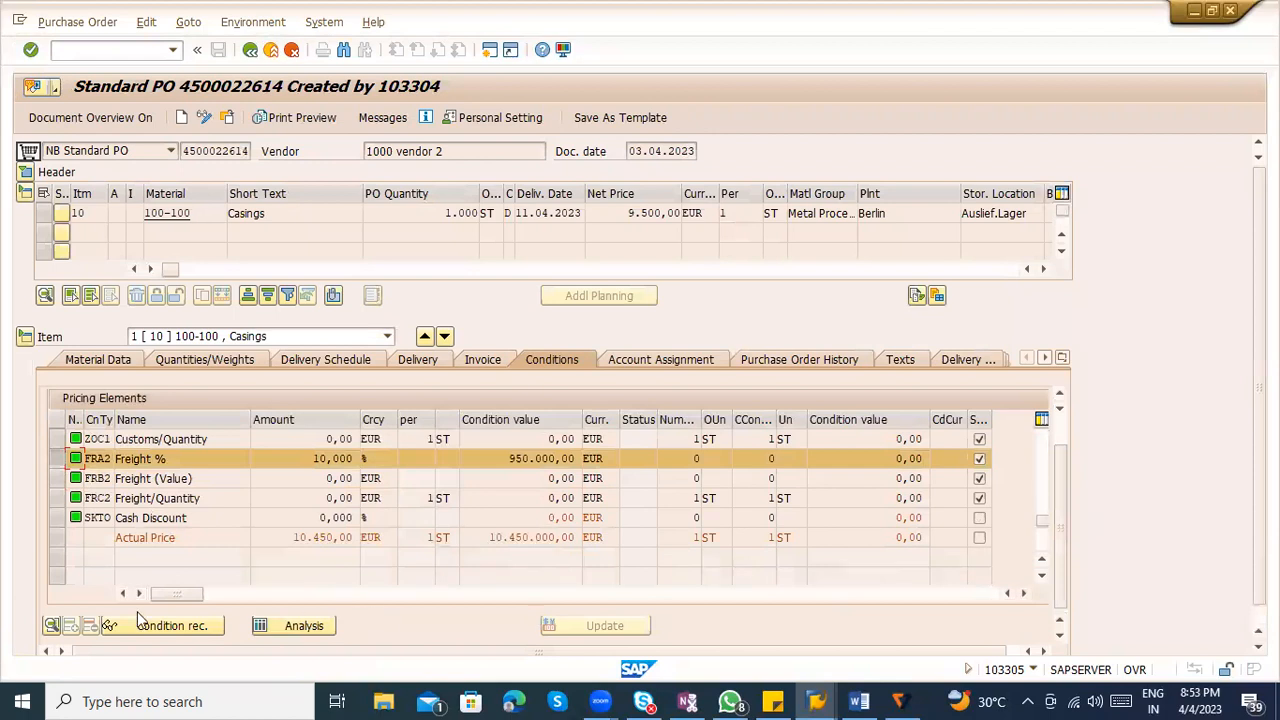
pyautogui.click(51, 625)
pyautogui.moveTo(528, 521); pyautogui.dragTo(460, 516)
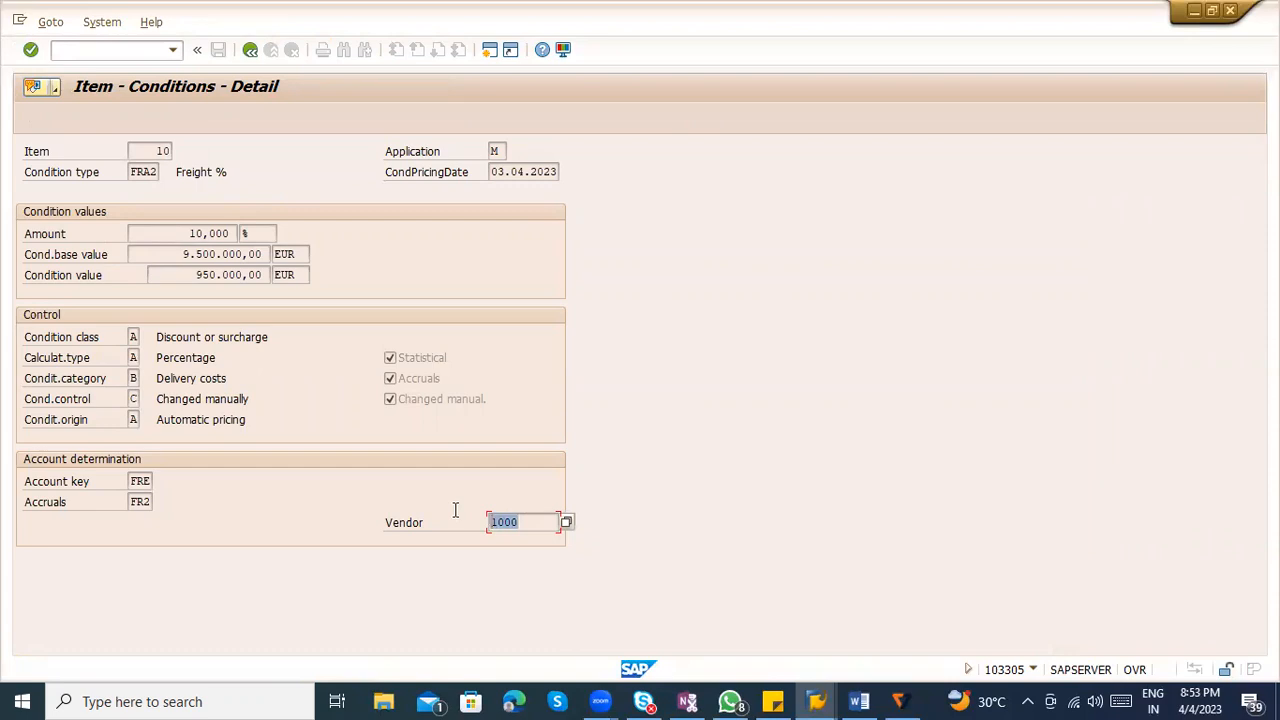
pyautogui.click(528, 521)
pyautogui.click(247, 52)
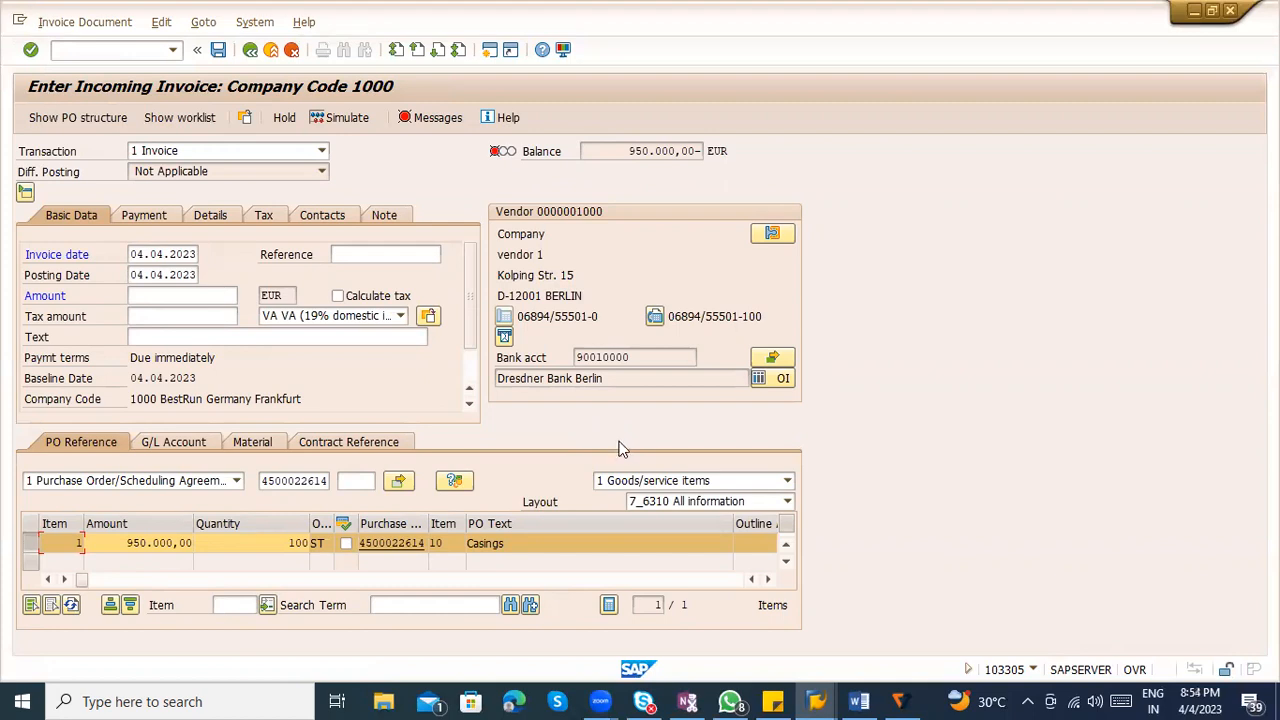
# Review the invoice item selection options and the unplanned delivery costs field in the header details, and return to the basic data
pyautogui.click(645, 485)
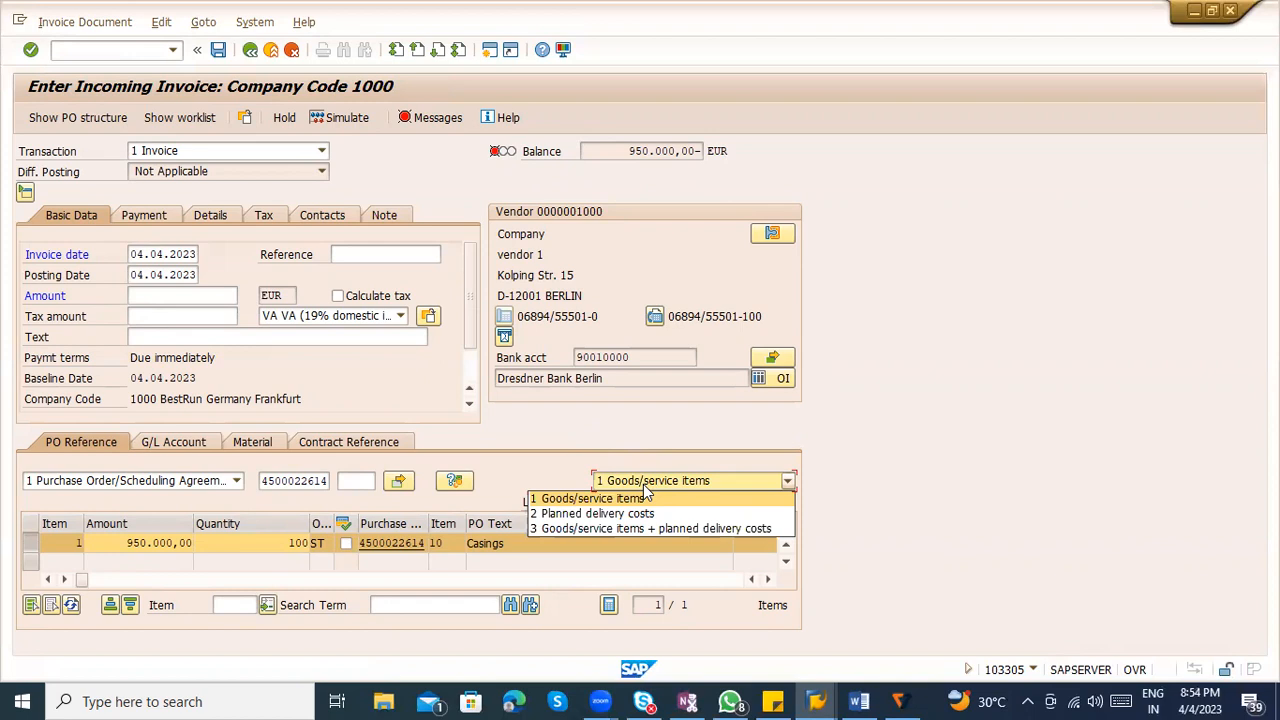
pyautogui.click(218, 223)
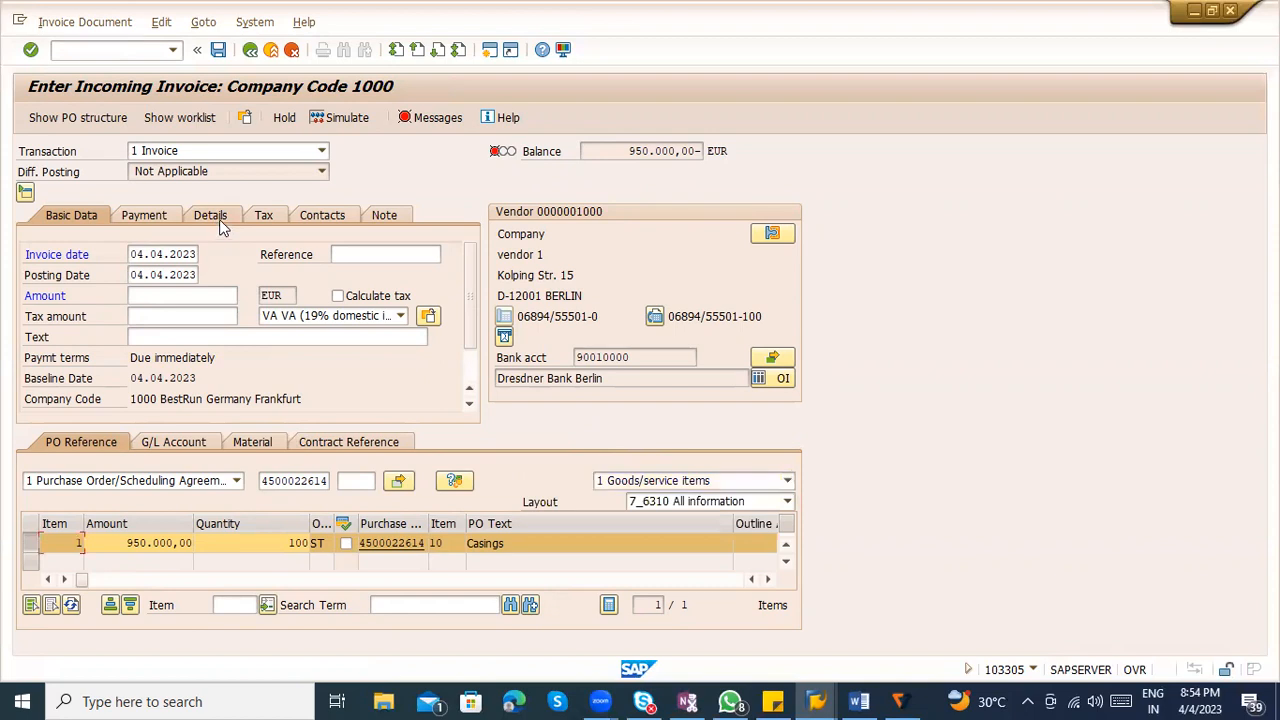
pyautogui.click(193, 253)
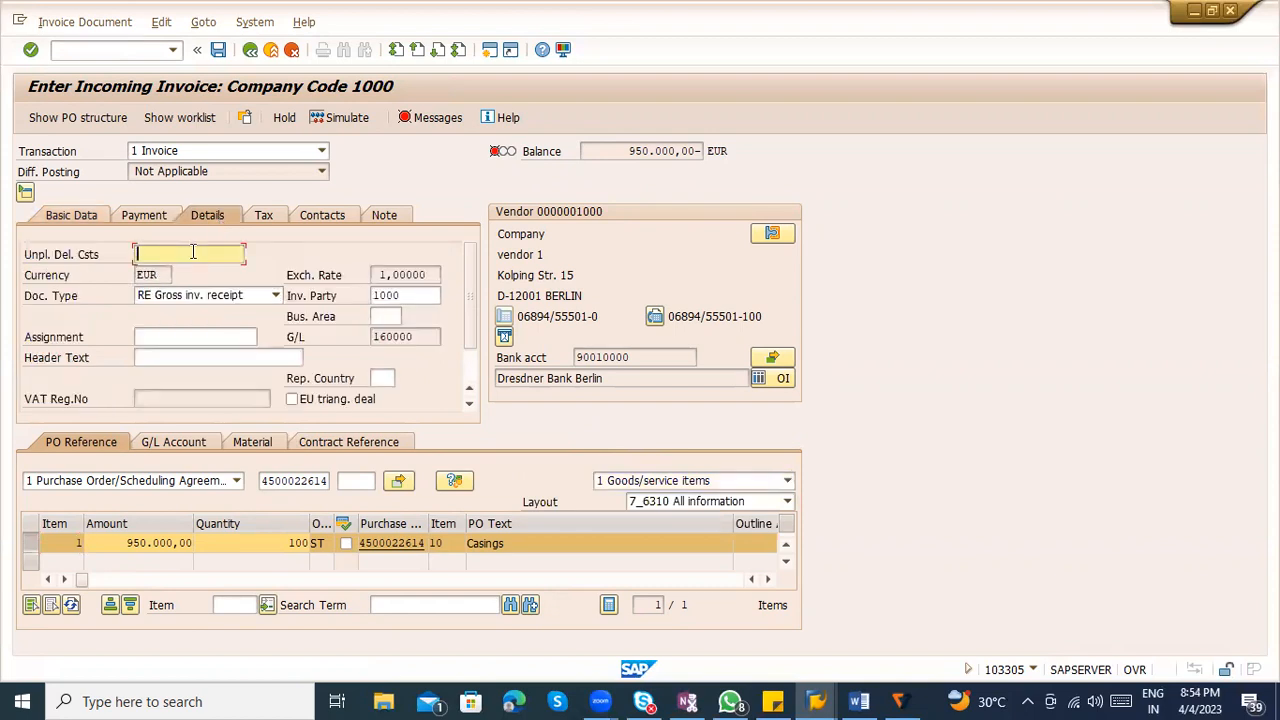
pyautogui.click(87, 225)
pyautogui.click(674, 482)
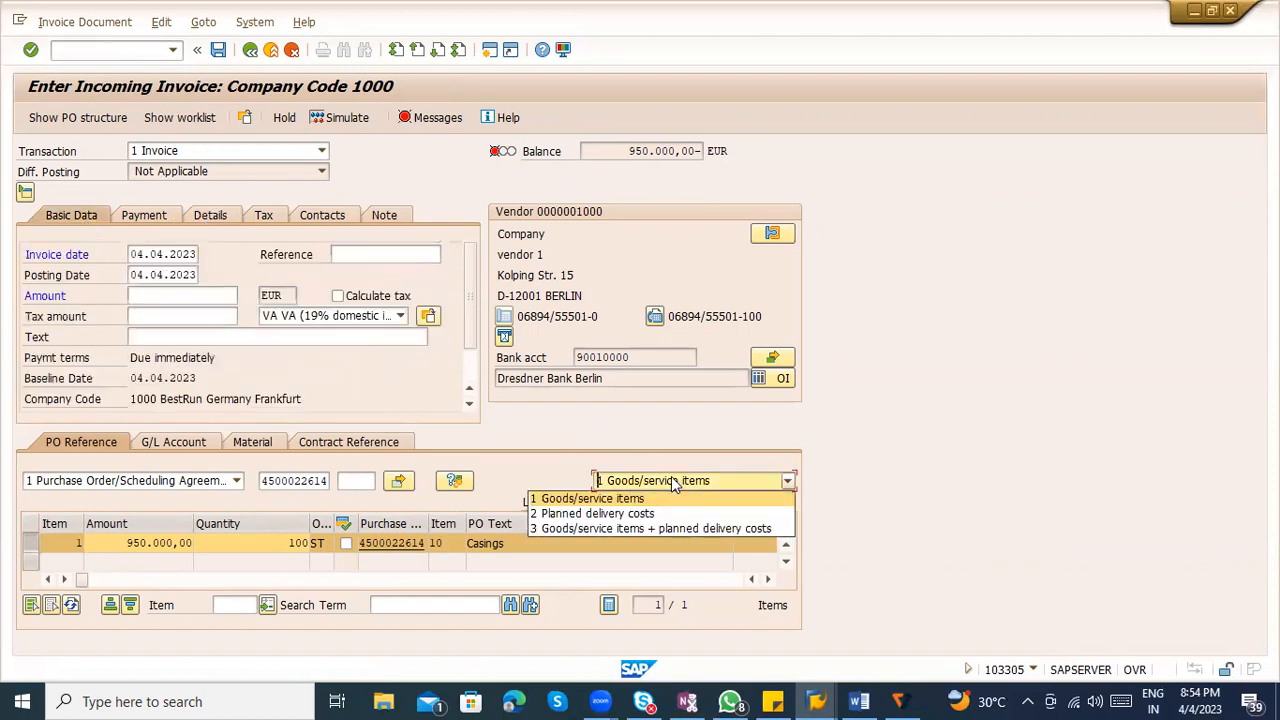
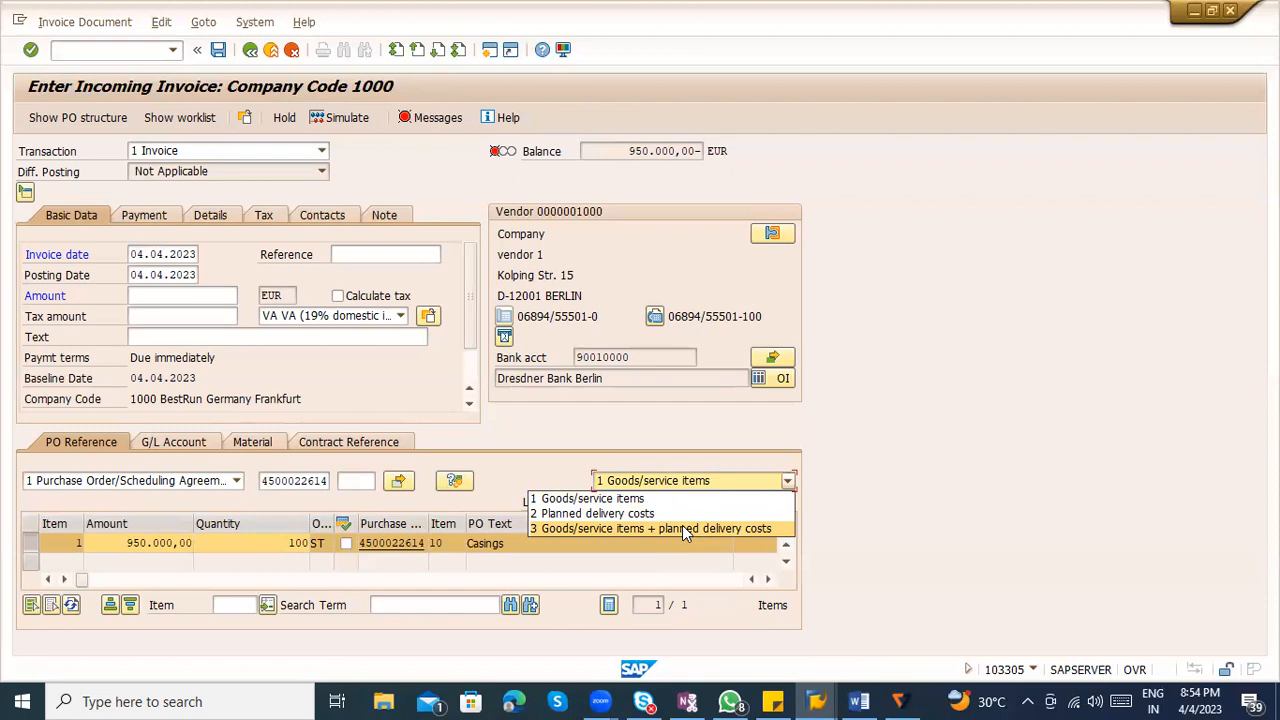
pyautogui.click(197, 208)
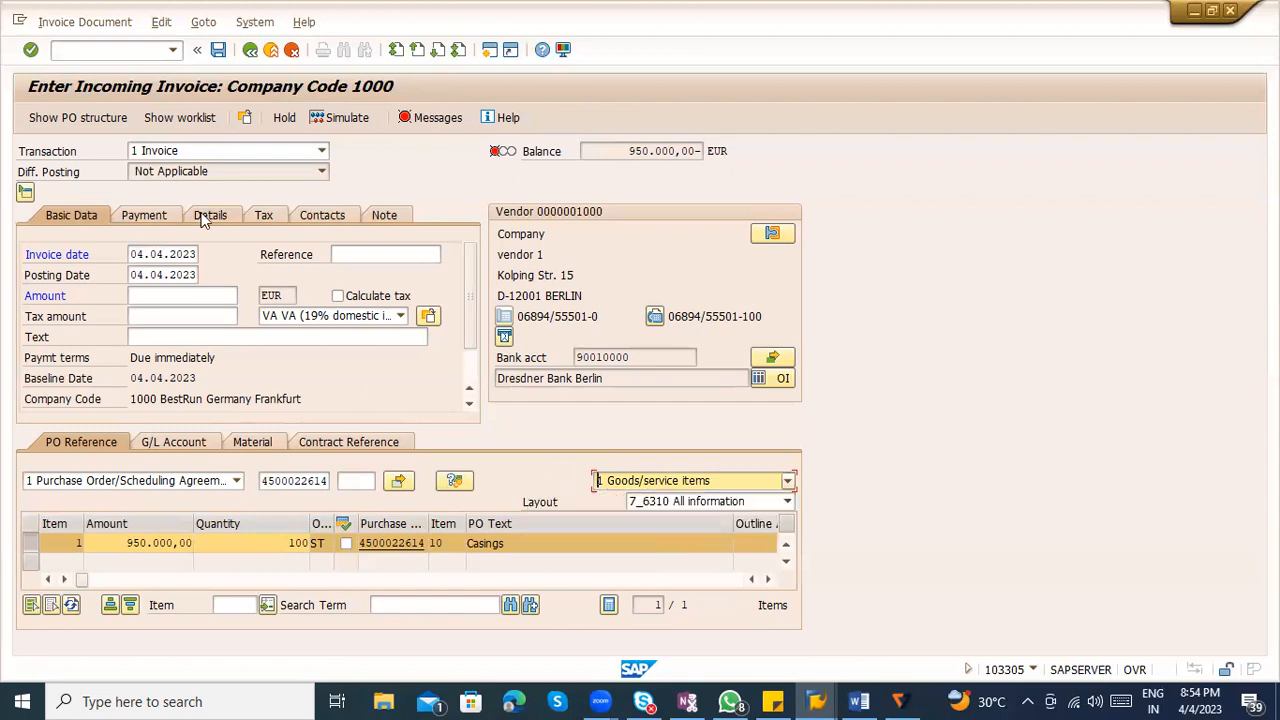
# Select goods/service items plus planned delivery costs as the invoice item type and point out the casings amount
pyautogui.click(656, 481)
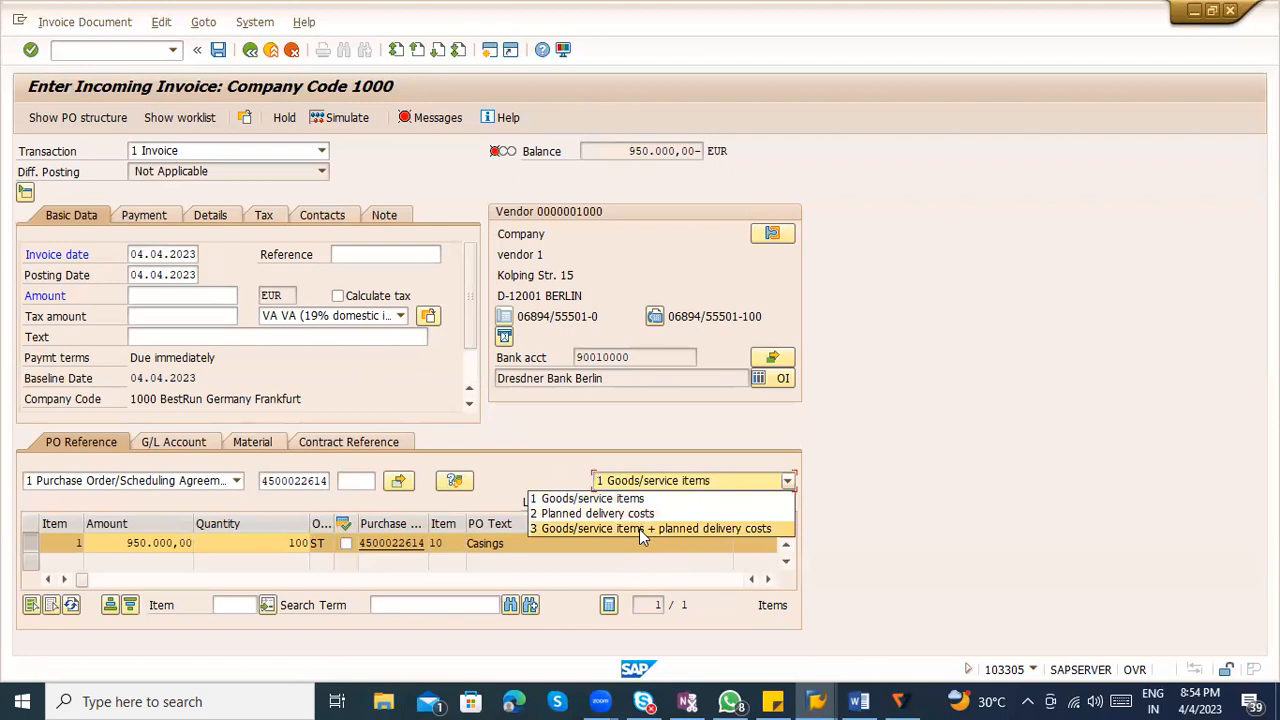
pyautogui.click(639, 529)
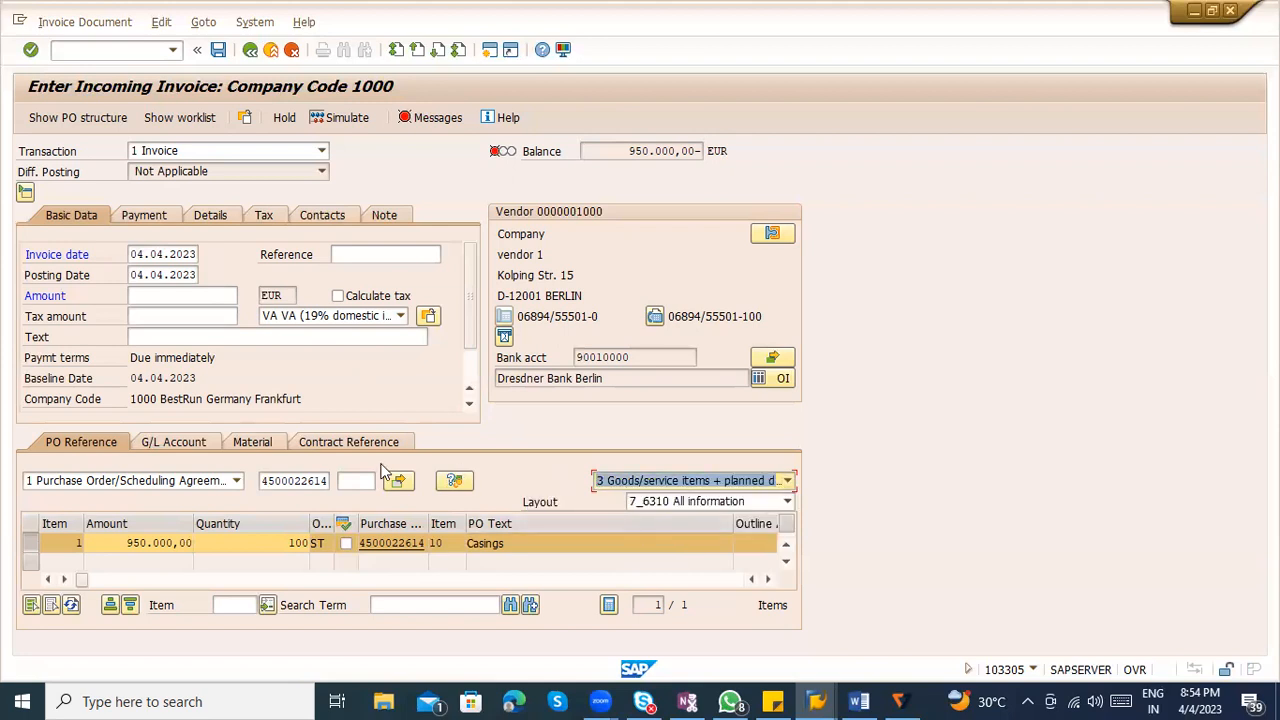
pyautogui.click(161, 543)
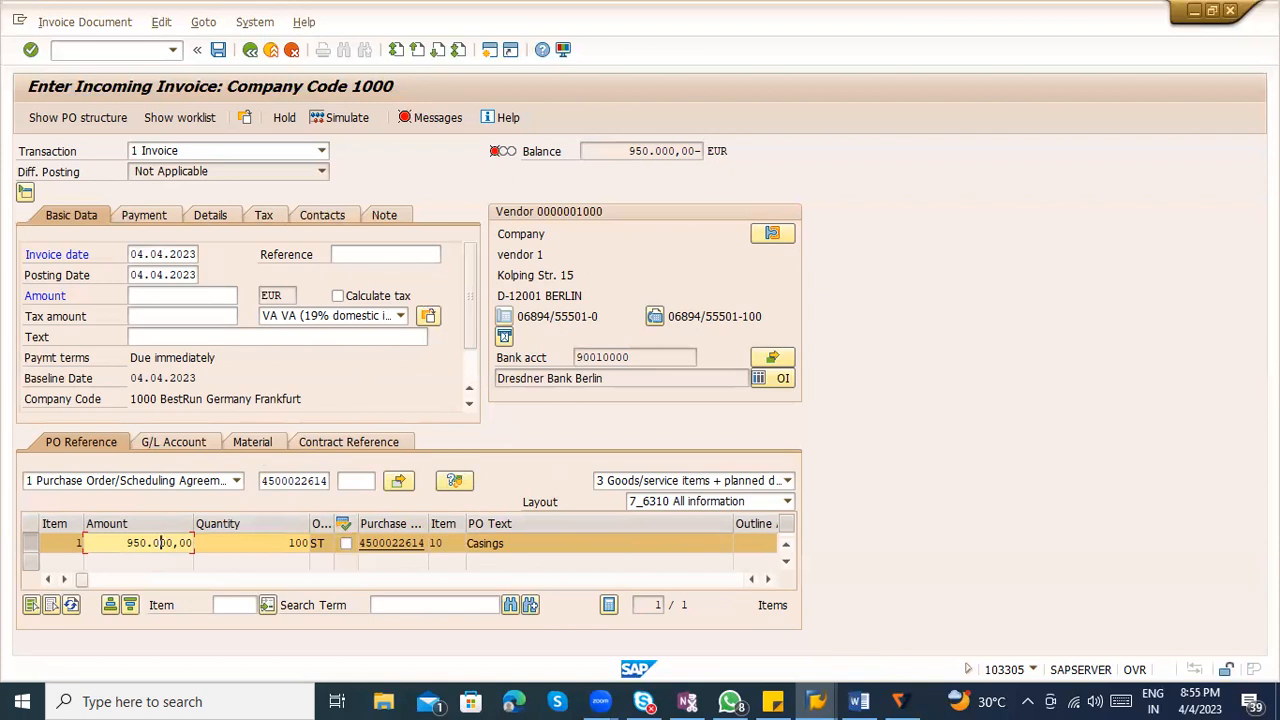
# Switch to the Word notes and add the line "Transport vendor" below the price difference account
pyautogui.hotkey('alt', 'Tab')
pyautogui.write('Transpor')
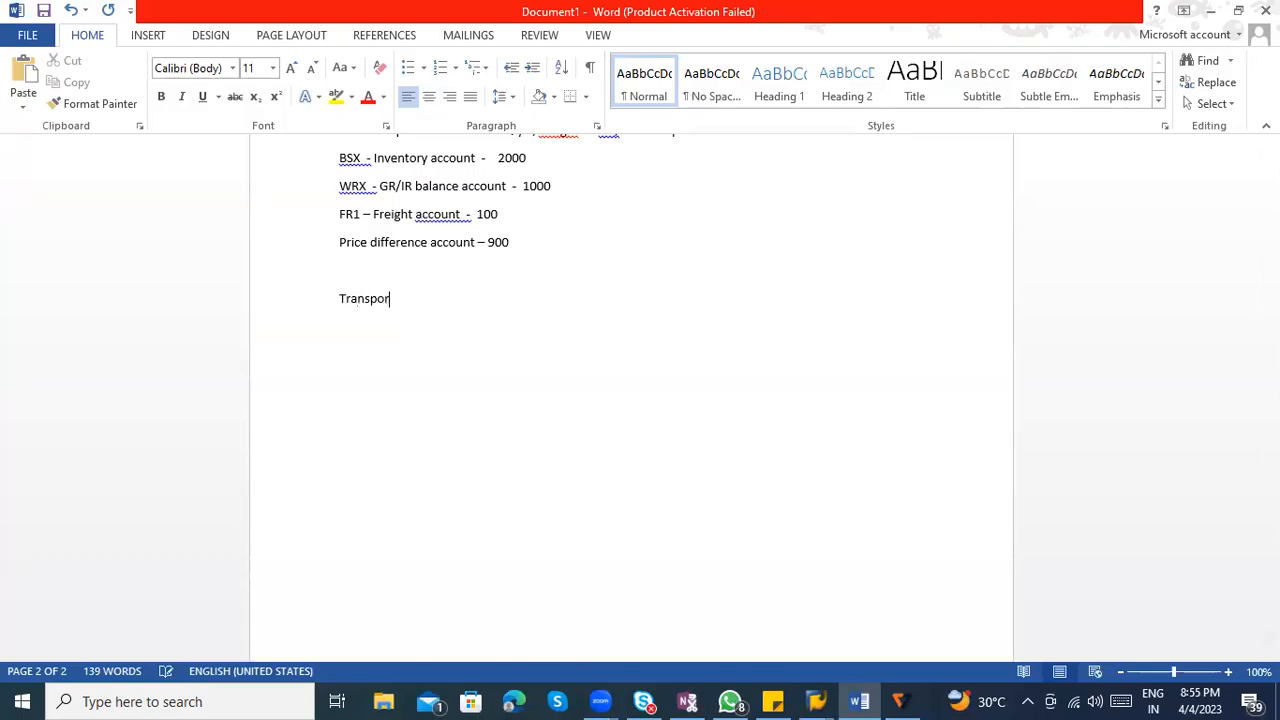
pyautogui.write('t vendor')
# Add the line "Vendor --- Freight amount" to the notes, leaving blank lines below the transport vendor line
pyautogui.press('Return')
pyautogui.press('Return')
pyautogui.press('Return')
pyautogui.write('Venodr')
pyautogui.press('BackSpace')
pyautogui.press('BackSpace')
pyautogui.press('BackSpace')
pyautogui.press('BackSpace')
pyautogui.write('dor --- Freg')
pyautogui.press('BackSpace')
pyautogui.write('ight amount')
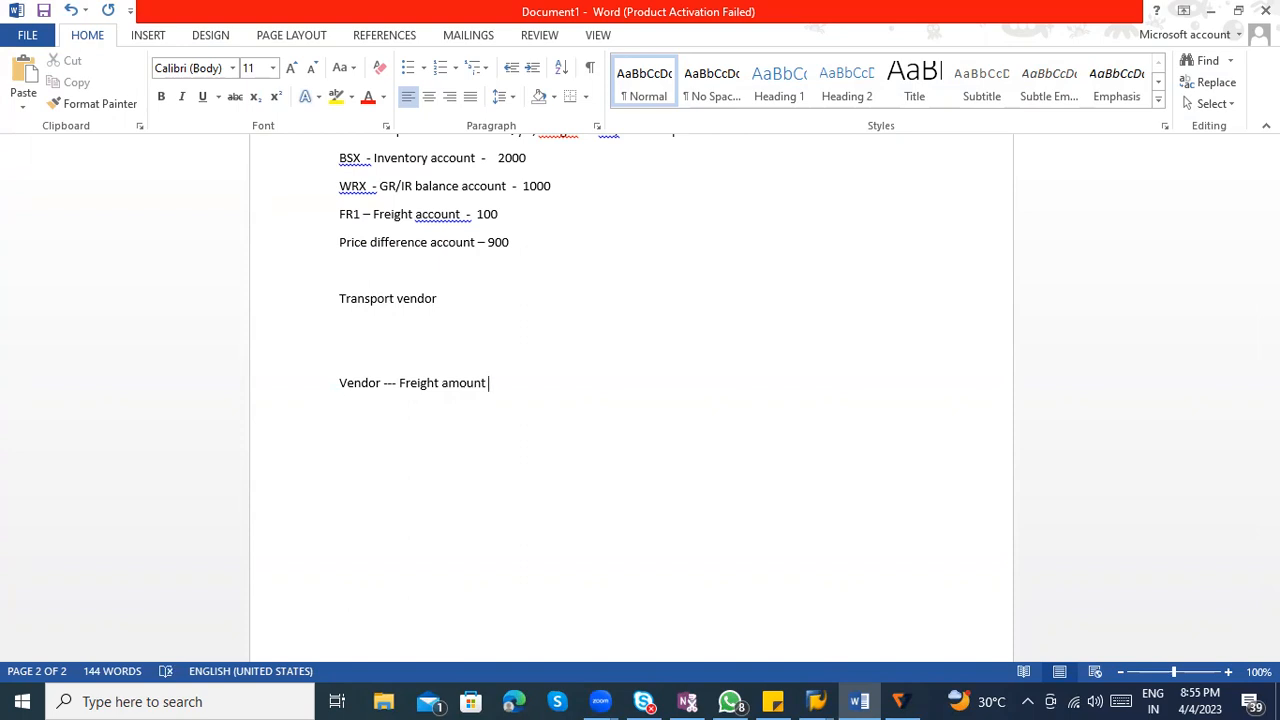
pyautogui.click(449, 297)
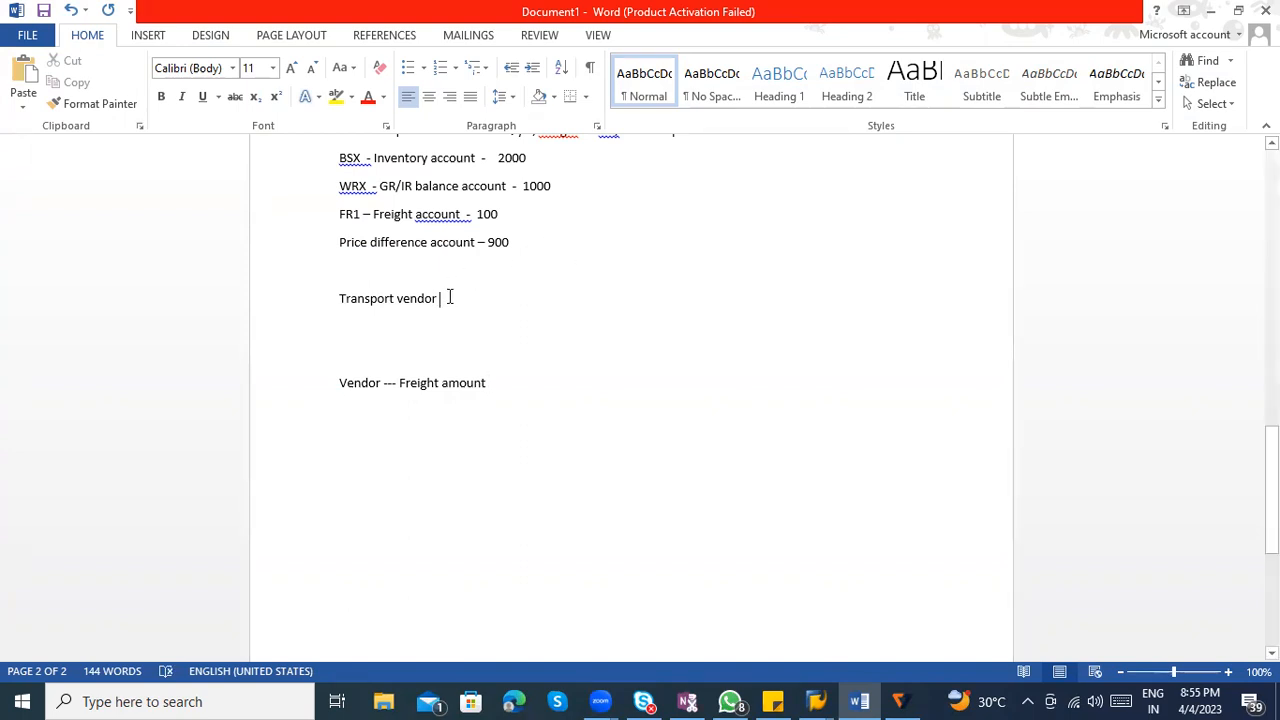
# Switch back to SAP, limit the invoice to planned delivery costs, and check the amount of the freight line
pyautogui.hotkey('alt', 'Tab')
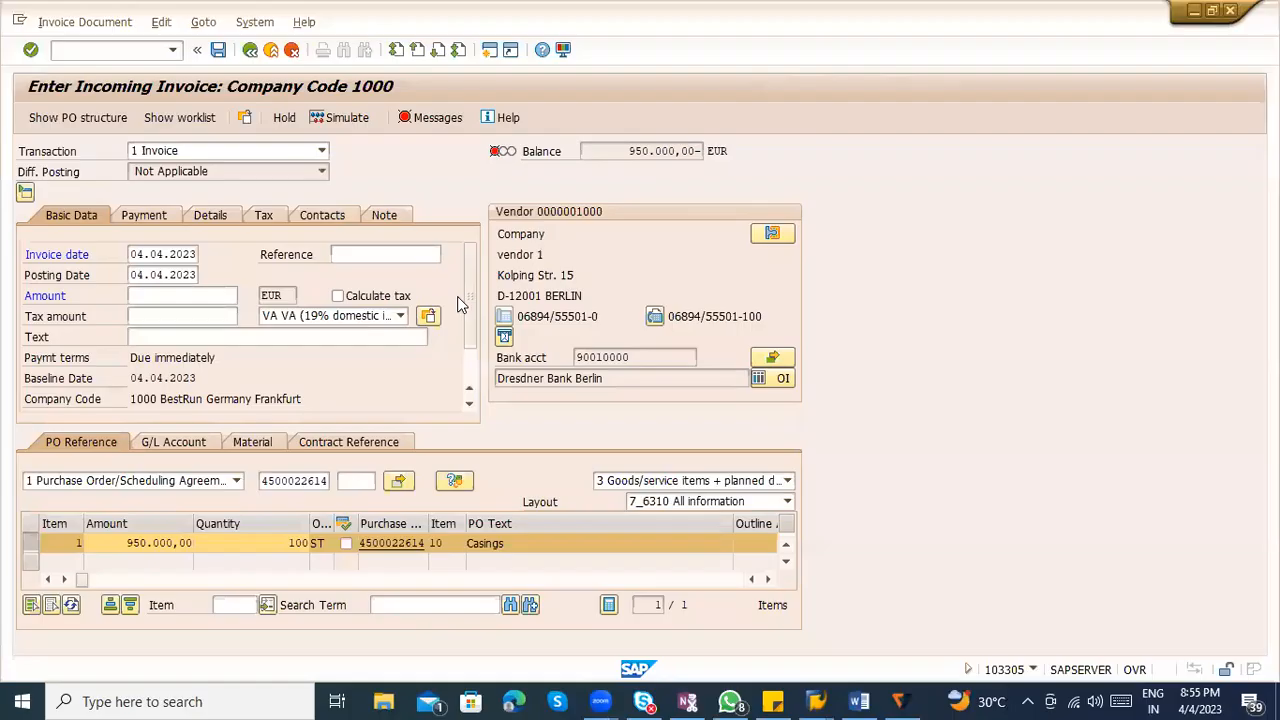
pyautogui.click(670, 481)
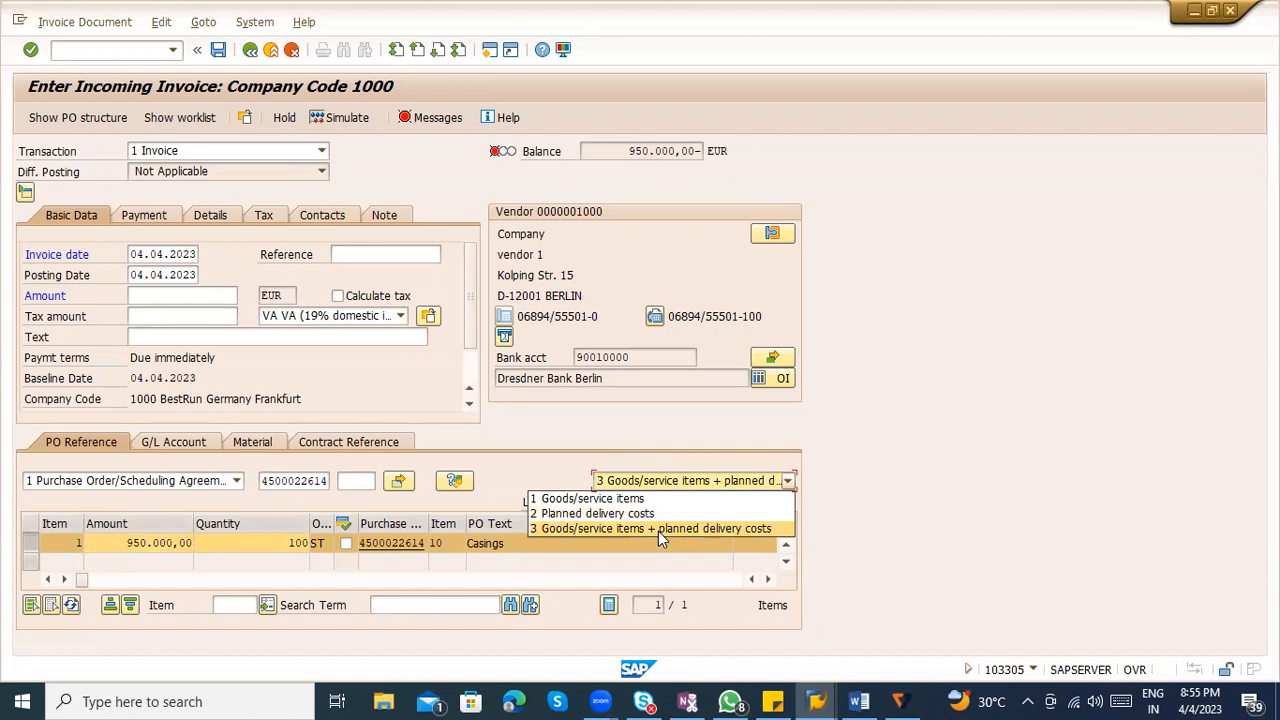
pyautogui.click(206, 537)
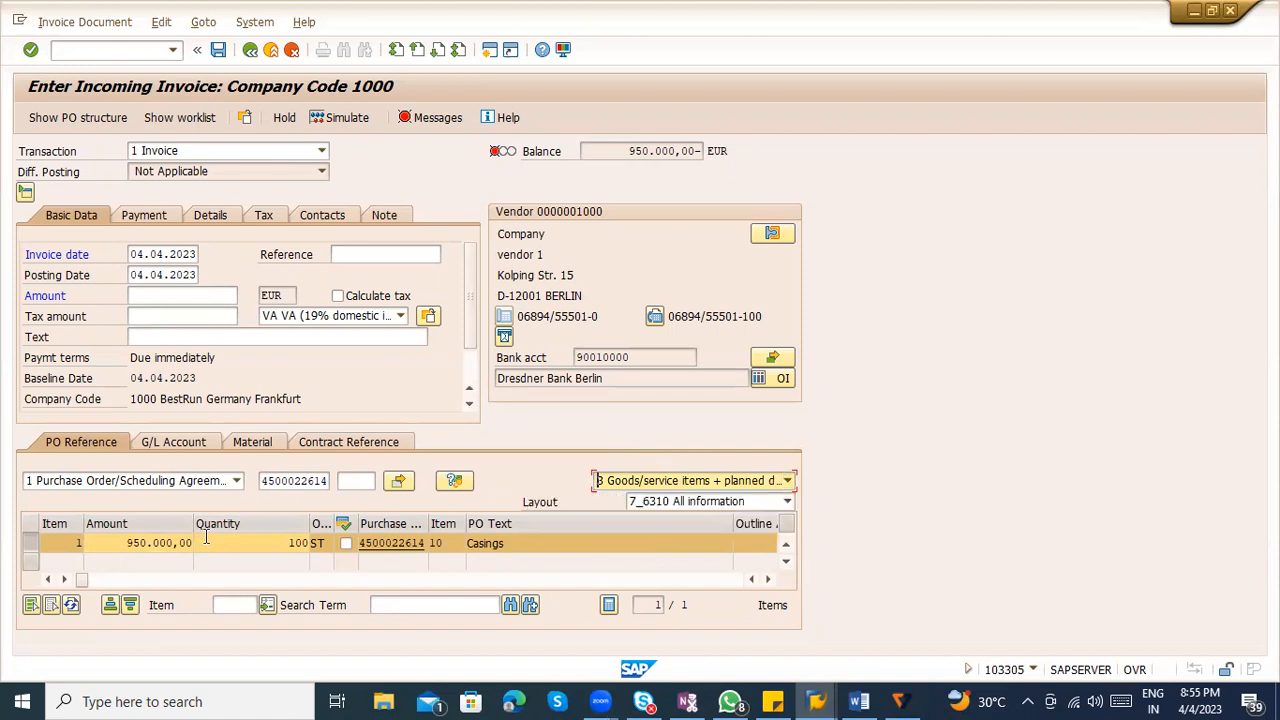
pyautogui.click(214, 547)
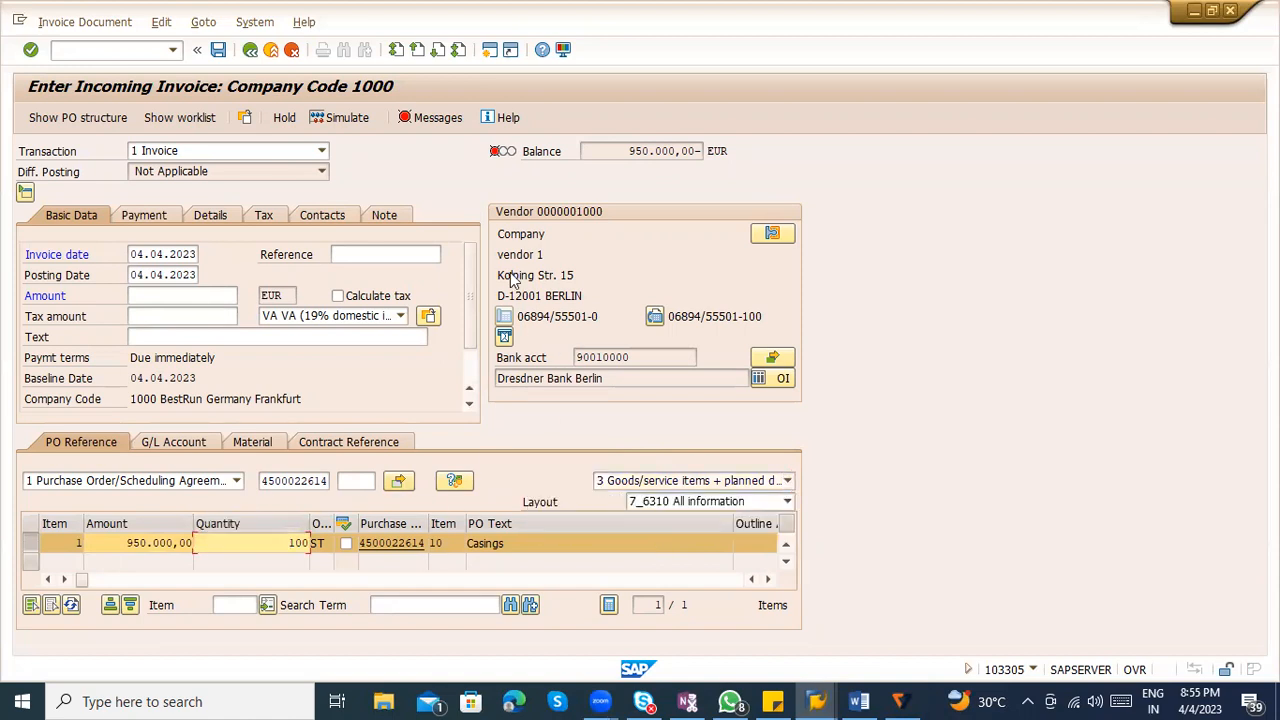
pyautogui.moveTo(498, 233); pyautogui.dragTo(575, 230)
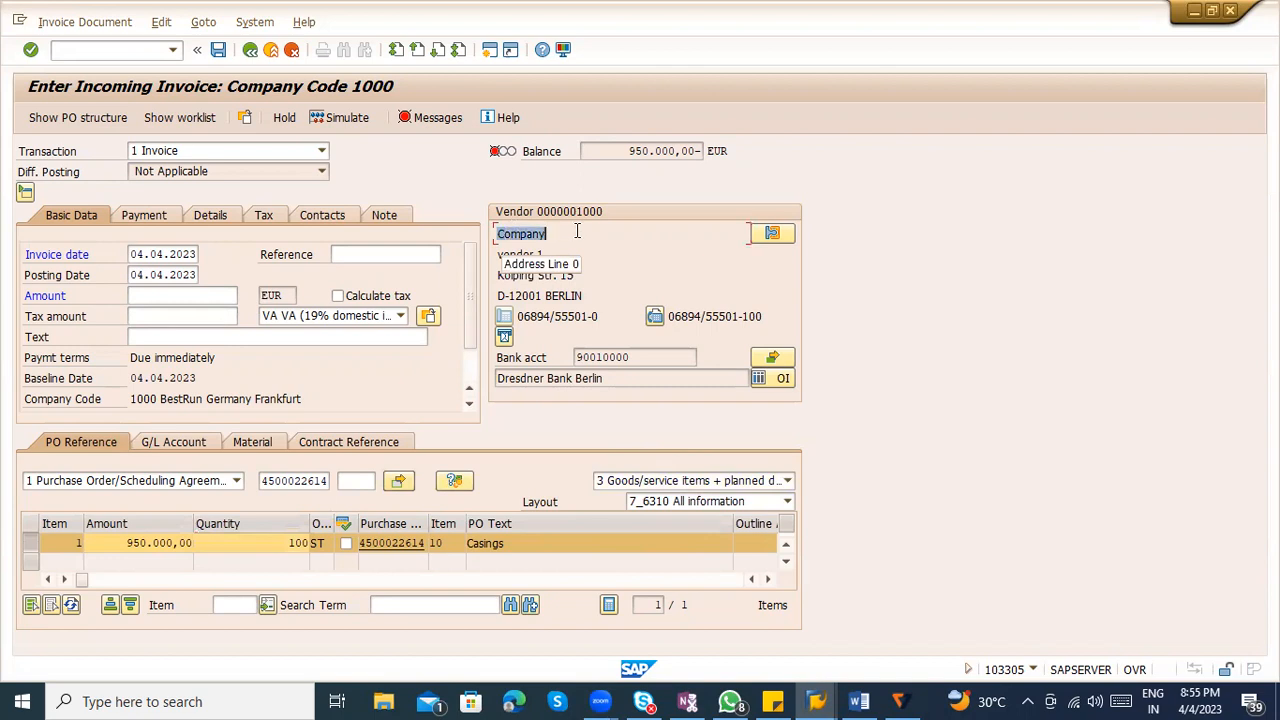
pyautogui.click(720, 481)
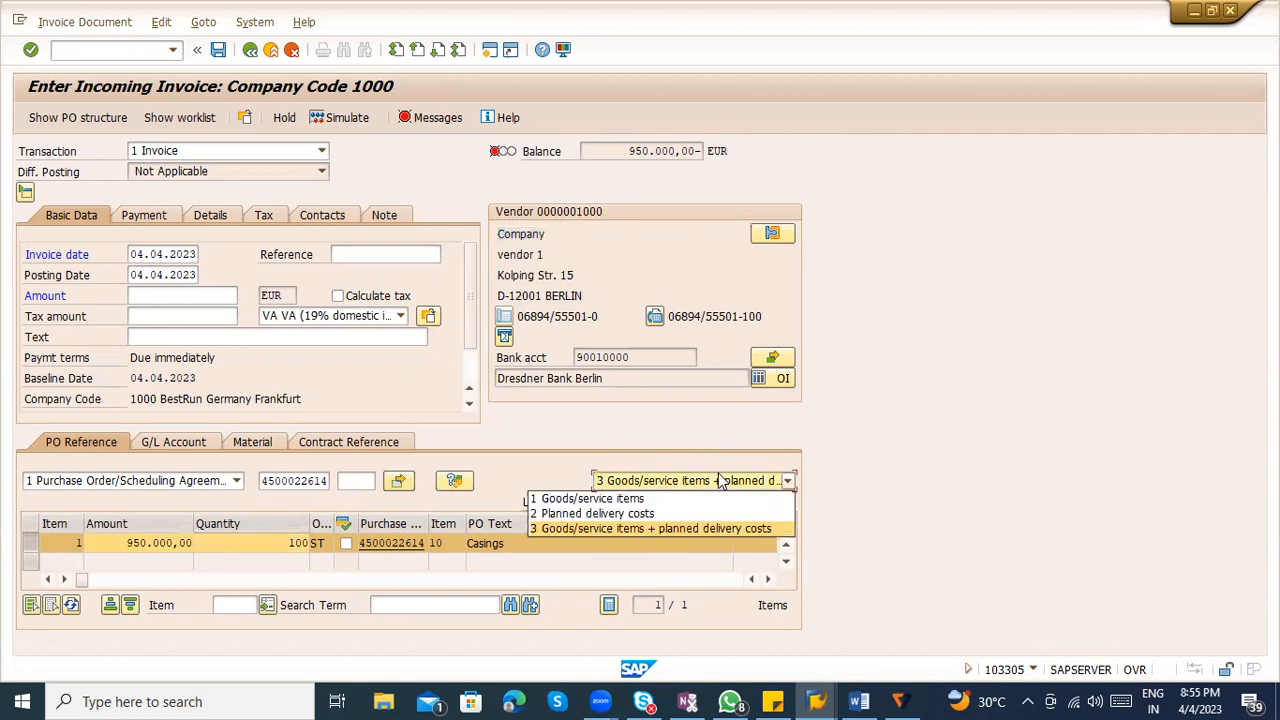
pyautogui.click(667, 514)
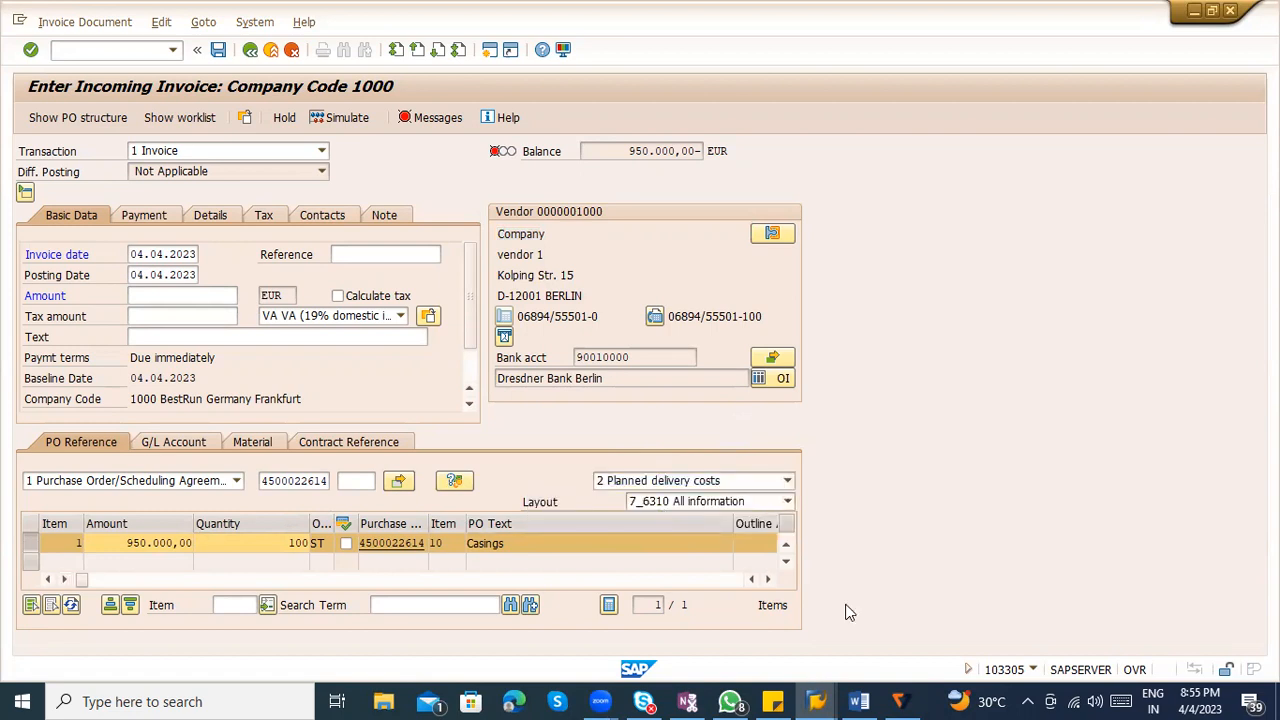
pyautogui.moveTo(125, 543); pyautogui.dragTo(253, 544)
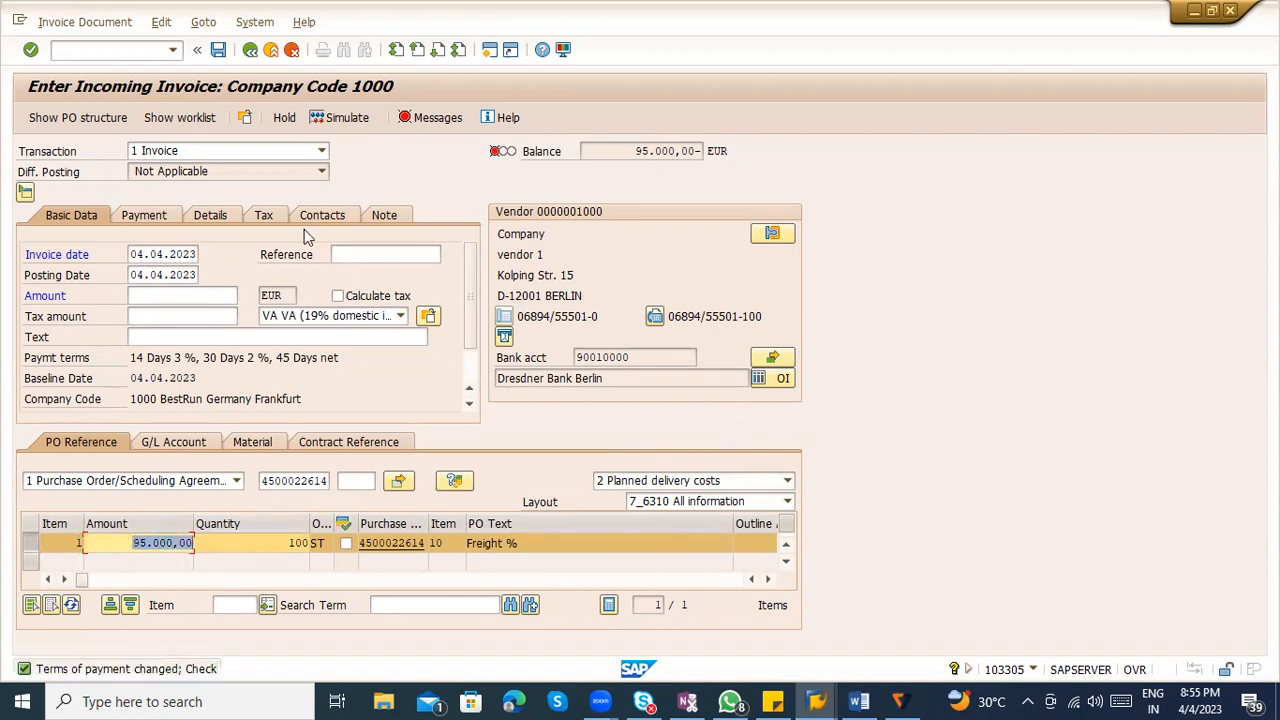
# Change the invoicing party in the header details to the freight vendor's number and check the vendor data
pyautogui.click(210, 214)
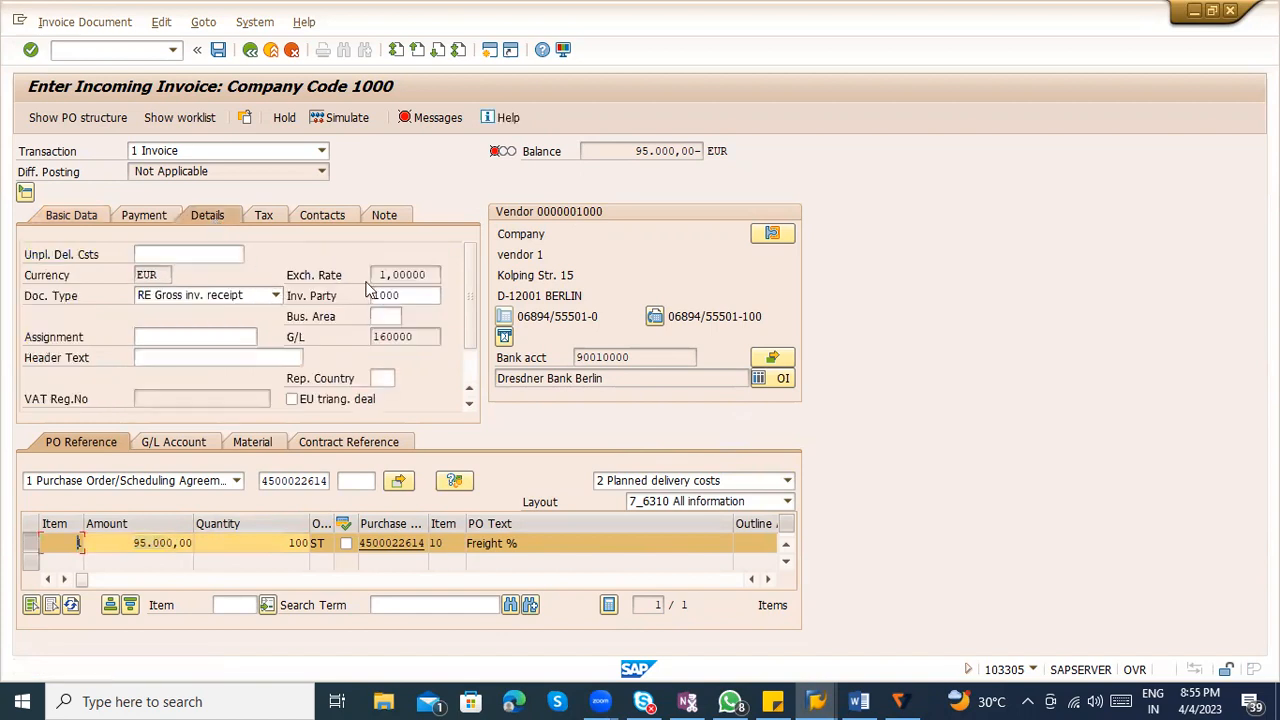
pyautogui.moveTo(404, 297); pyautogui.dragTo(324, 300)
pyautogui.write('100')
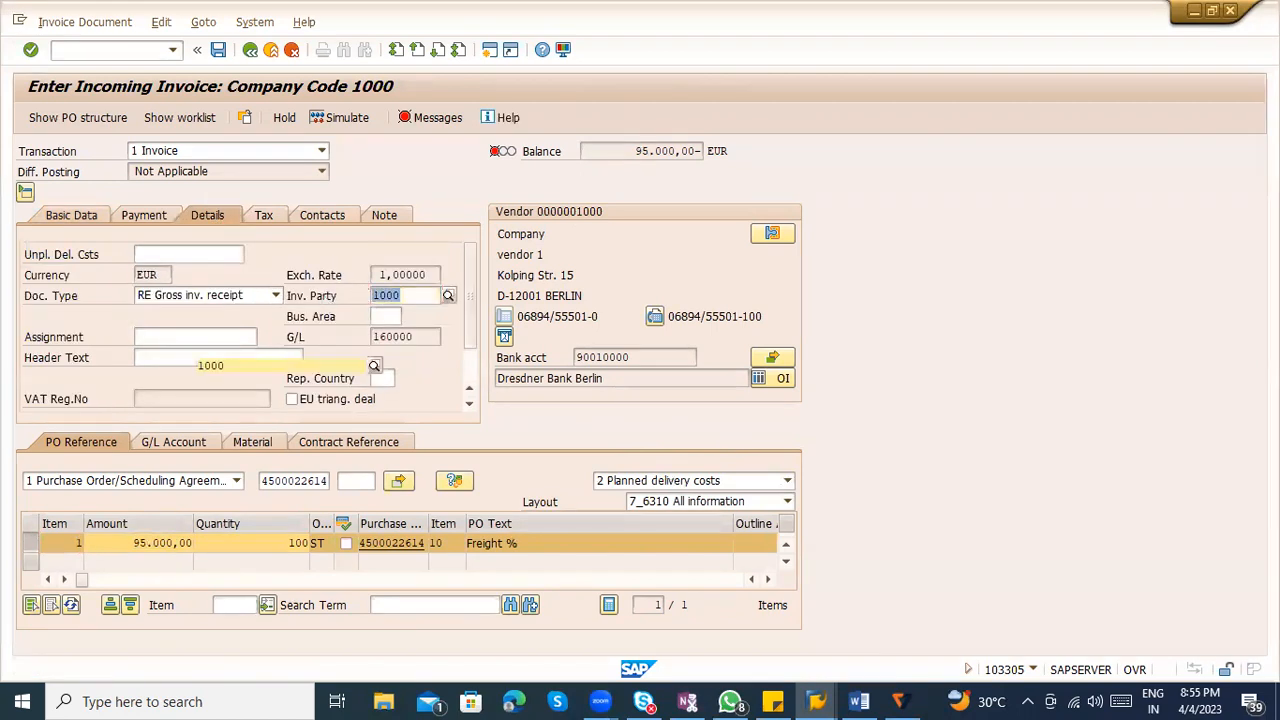
pyautogui.write('1')
pyautogui.press('Return')
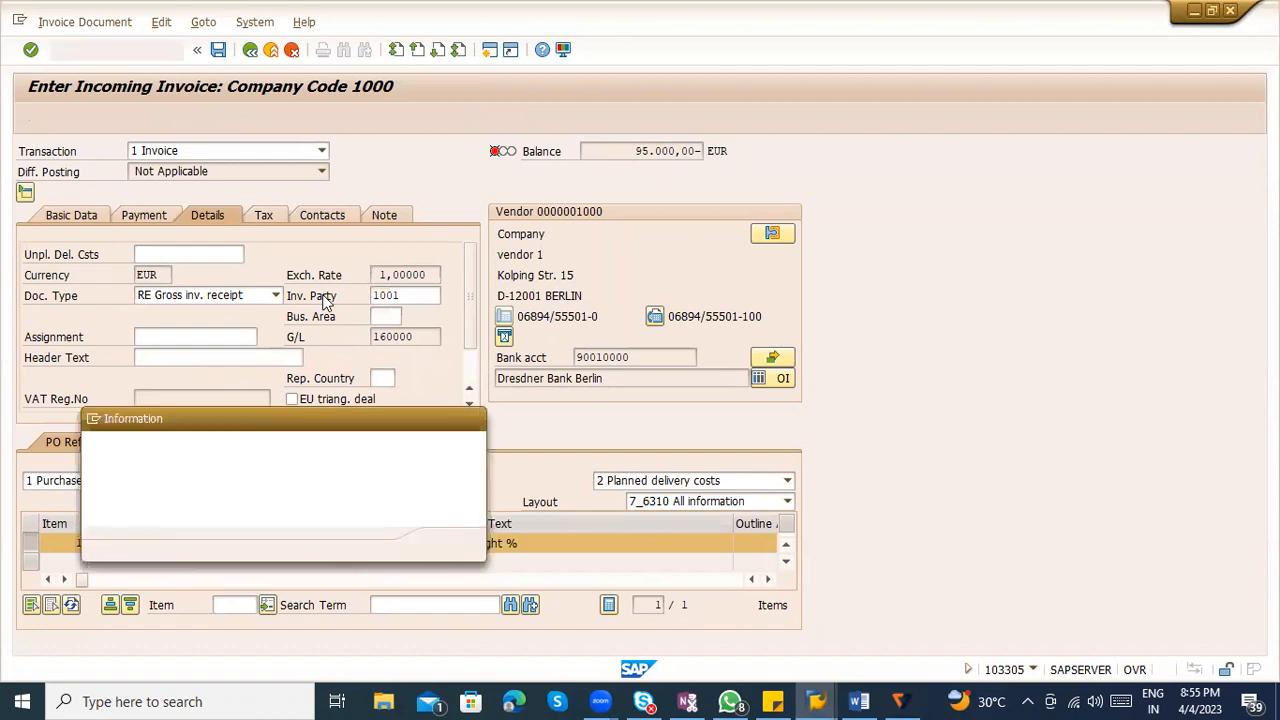
pyautogui.click(449, 544)
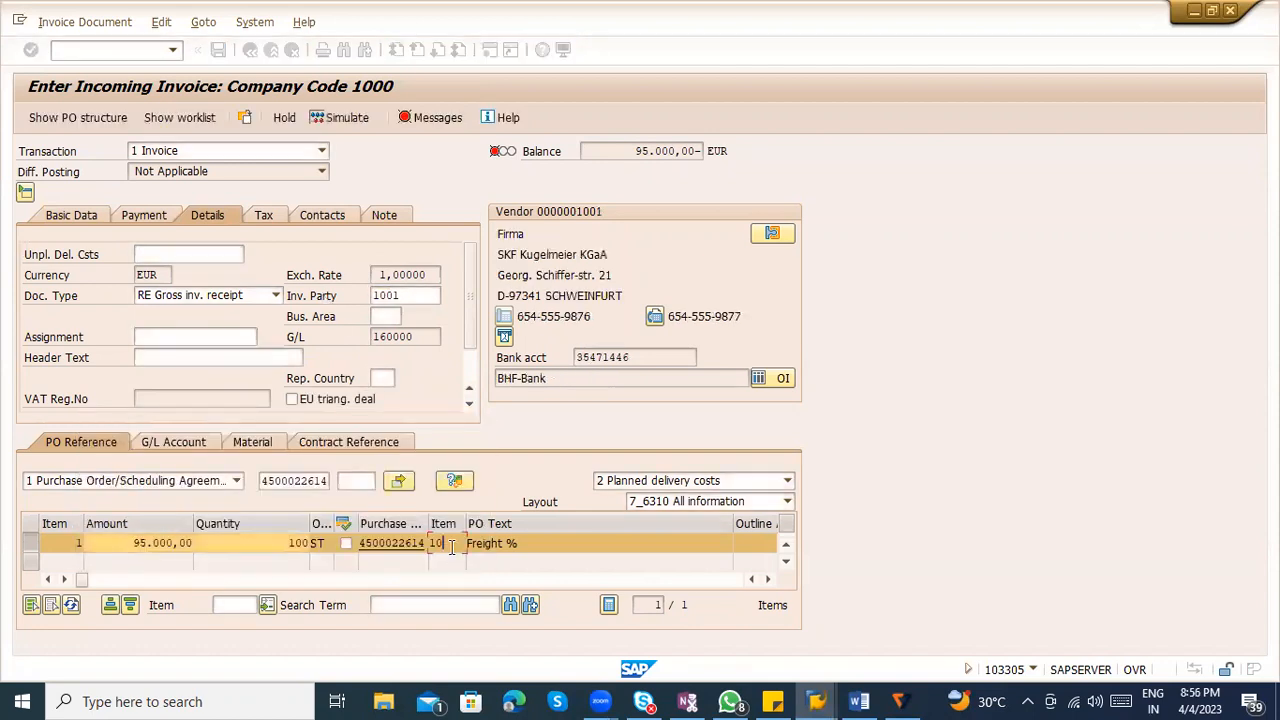
pyautogui.click(549, 255)
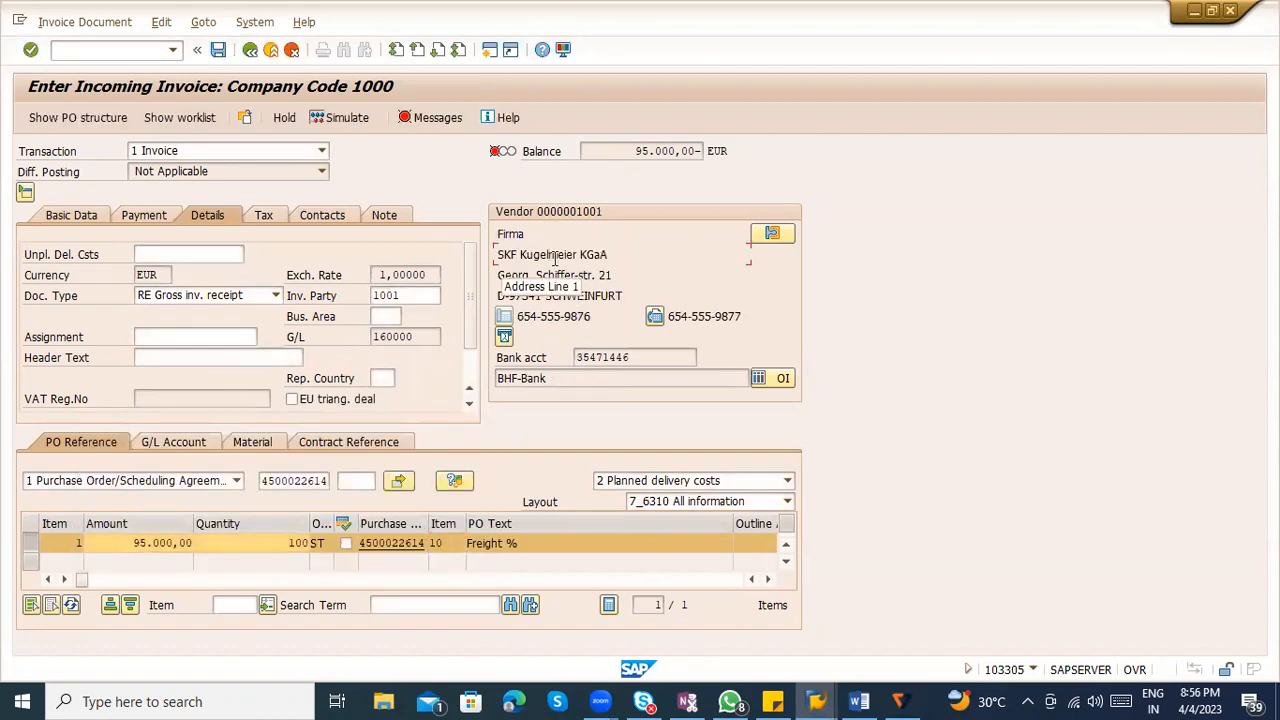
# Review the item selection options and re-enter the original goods vendor's number as the invoicing party
pyautogui.click(787, 480)
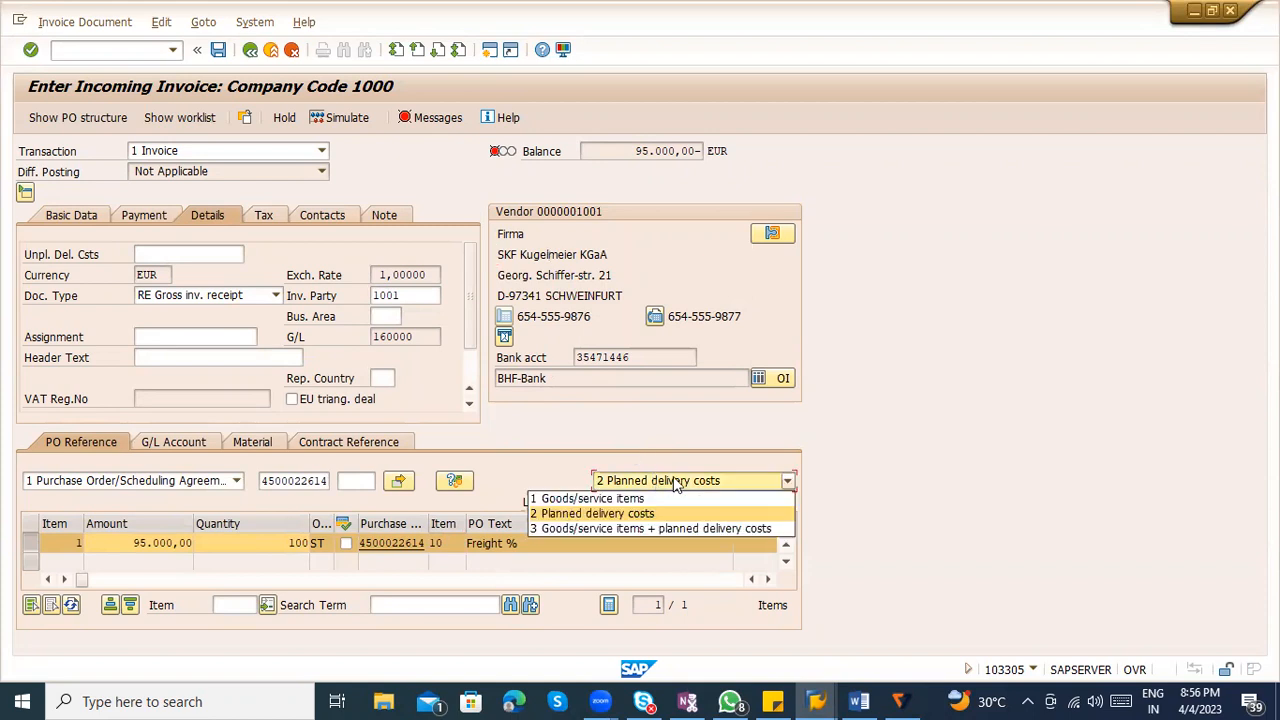
pyautogui.click(866, 442)
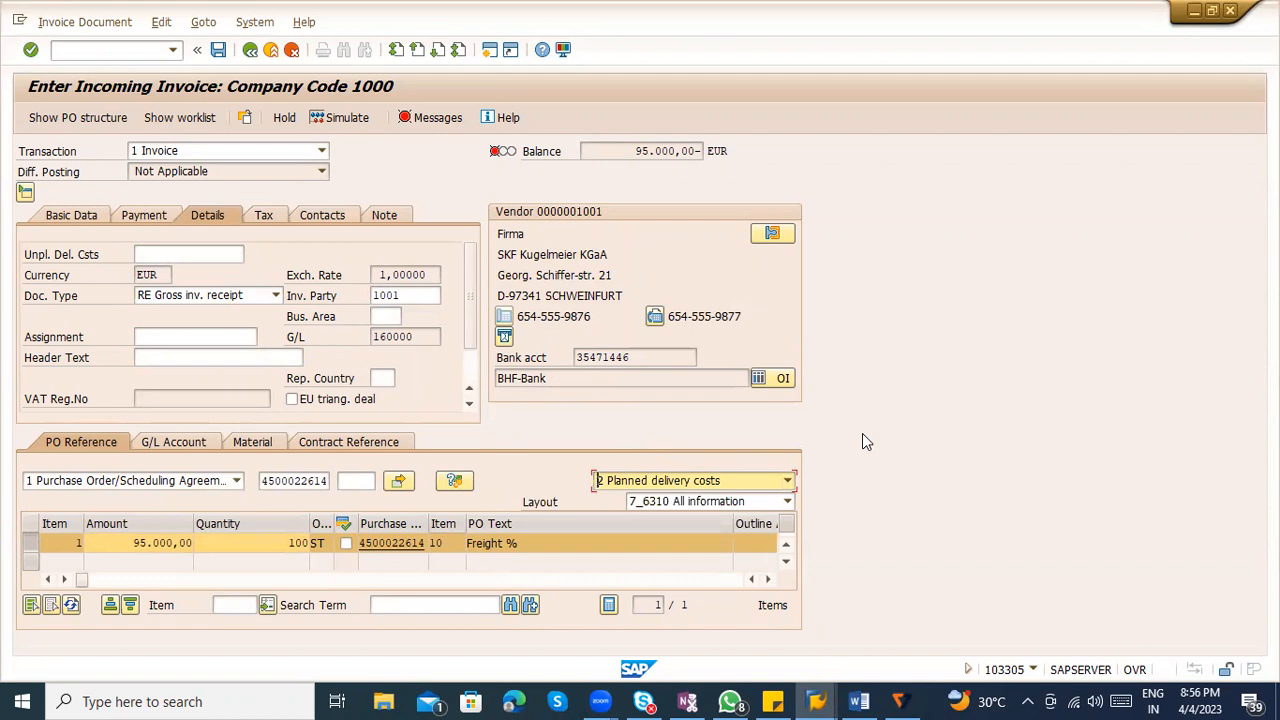
pyautogui.doubleClick(395, 295)
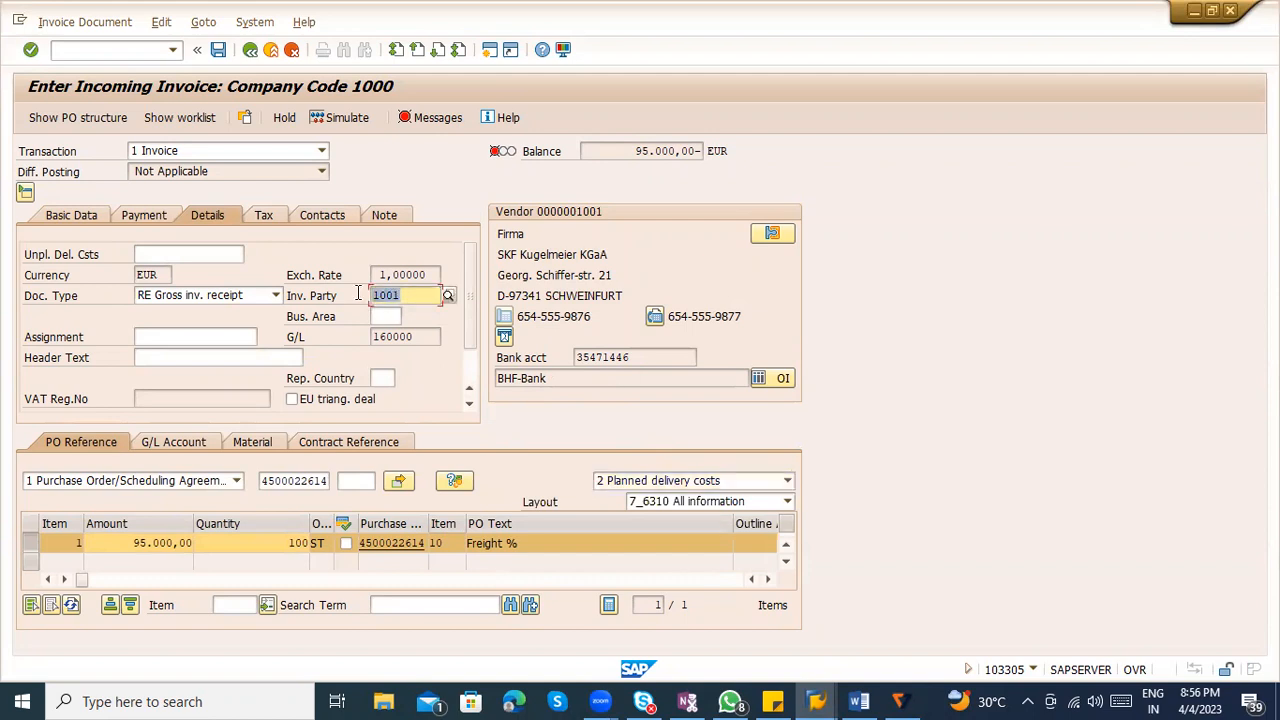
pyautogui.click(399, 300)
pyautogui.press('BackSpace')
pyautogui.write('0')
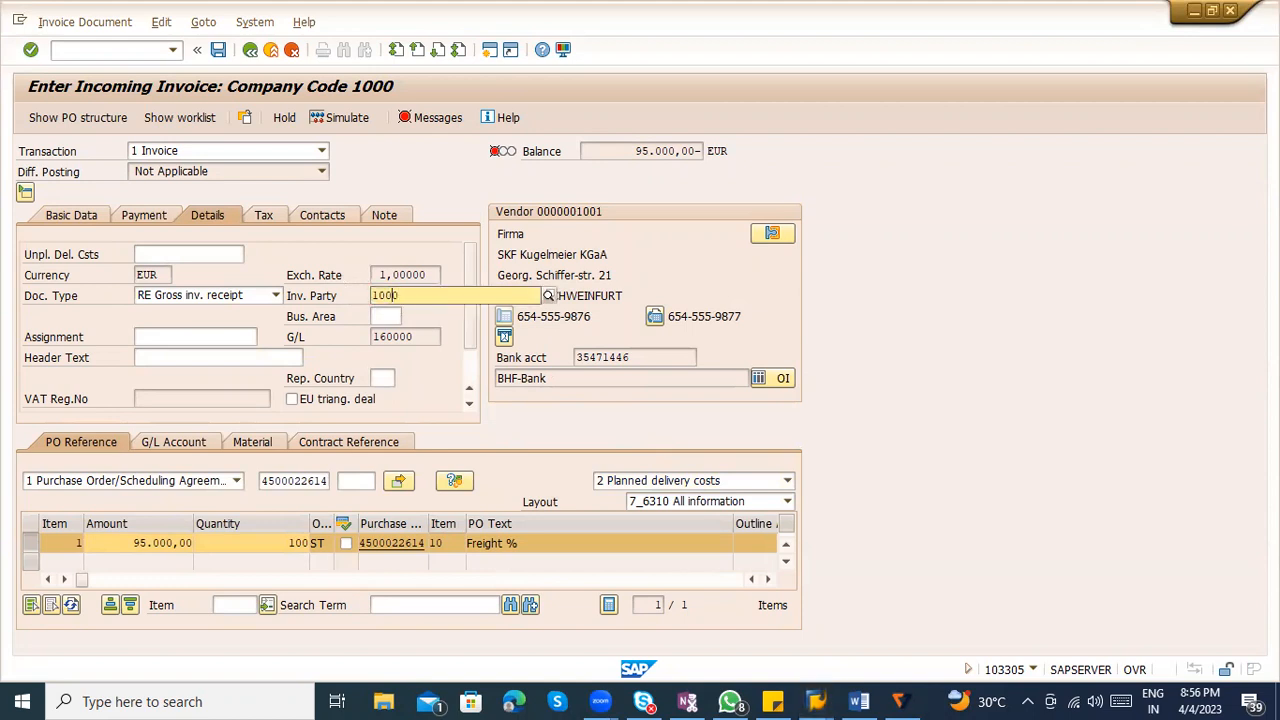
# Switch to the Word notes and add the line "VRL logistics -----→ Transport vendor" below the vendor line, highlighting the logistics company
pyautogui.hotkey('alt', 'Tab')
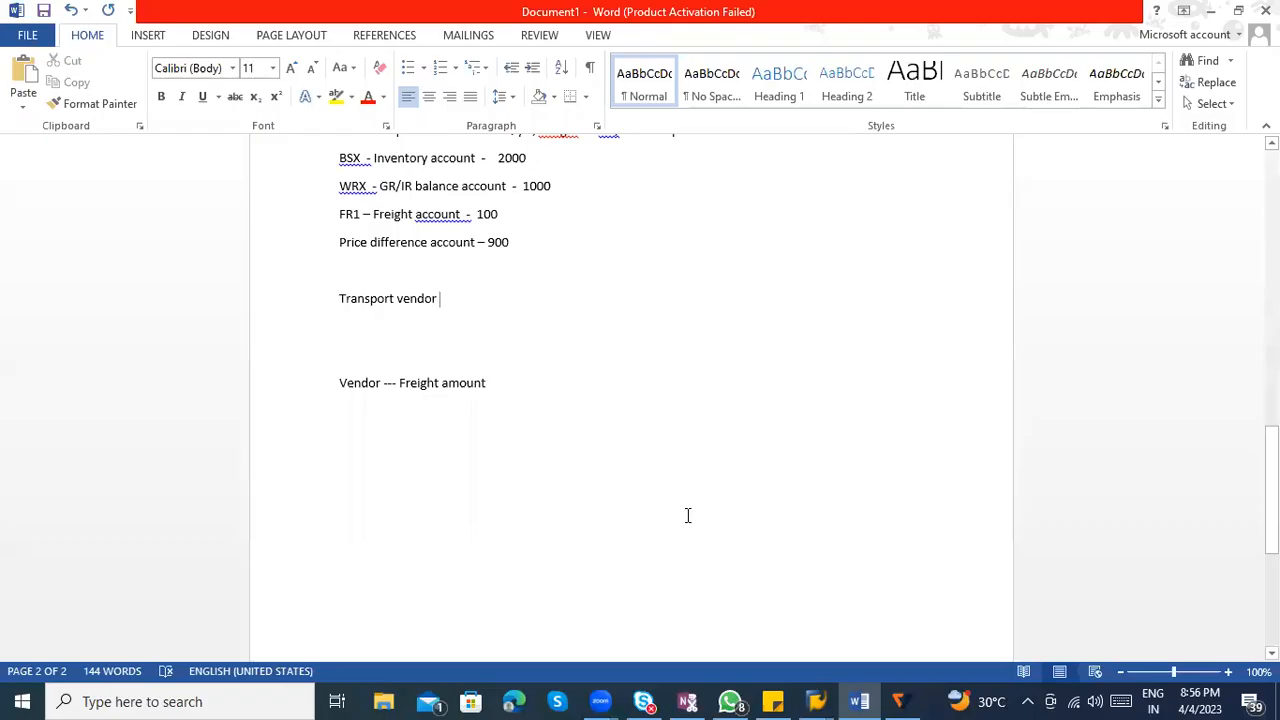
pyautogui.press('Return')
pyautogui.press('Return')
pyautogui.press('Return')
pyautogui.write('VRL lo')
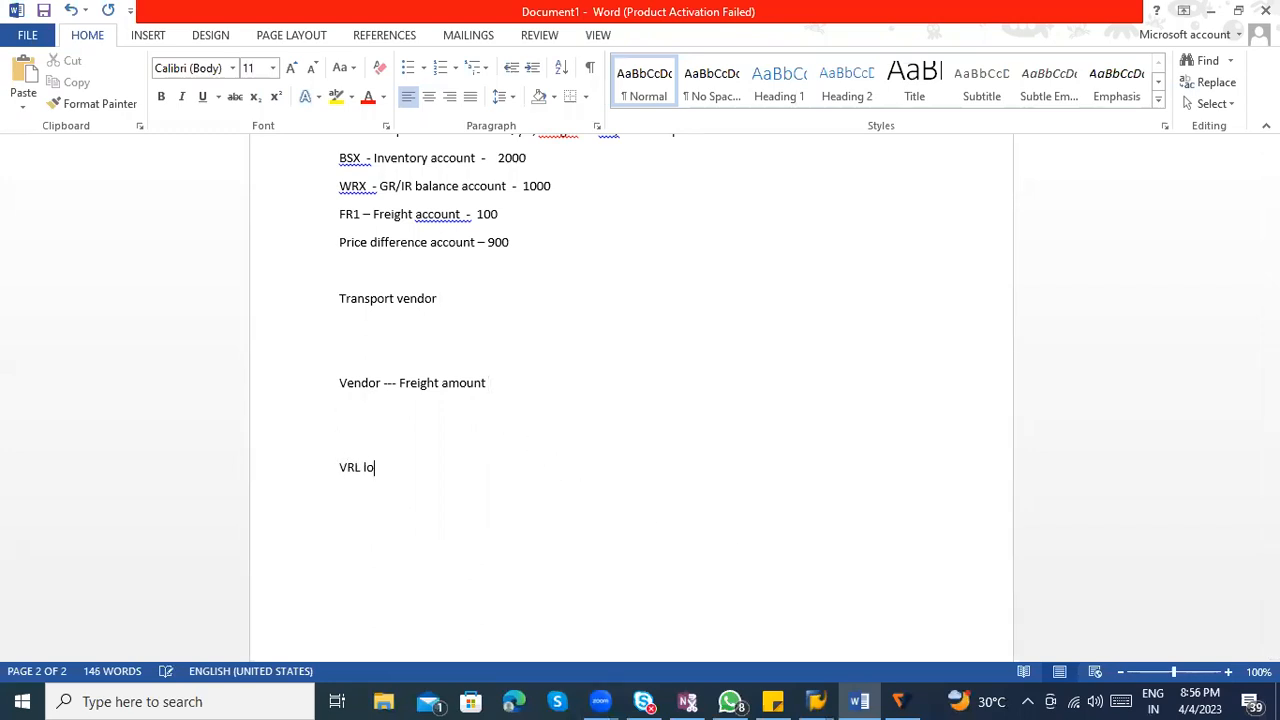
pyautogui.write('gistics -------')
pyautogui.write('> Tran')
pyautogui.press('BackSpace')
pyautogui.write('nsport vendor')
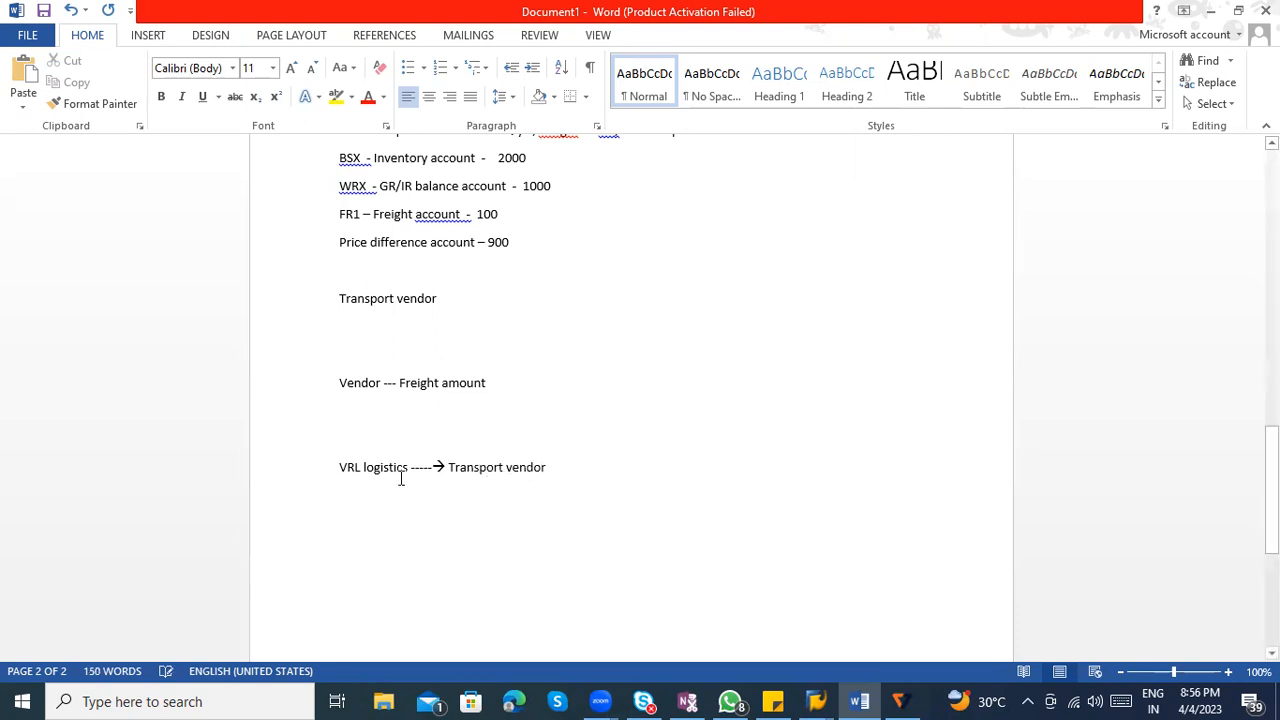
pyautogui.moveTo(410, 467); pyautogui.dragTo(338, 467)
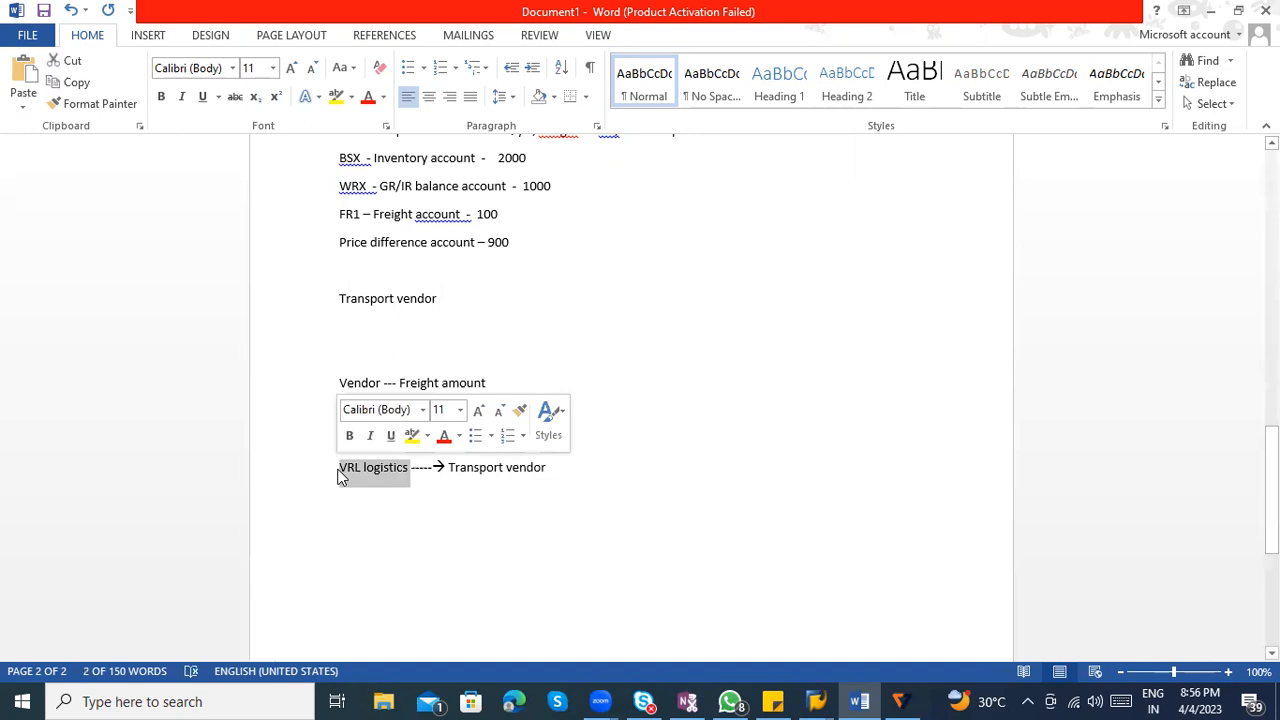
# Add the line "AUOTMOBILES --→ VENDORS" below the VRL logistics line and highlight both company types in turn
pyautogui.click(574, 471)
pyautogui.press('Return')
pyautogui.write('AU')
pyautogui.write('OTMOE')
pyautogui.press('BackSpace')
pyautogui.write('OEILES --')
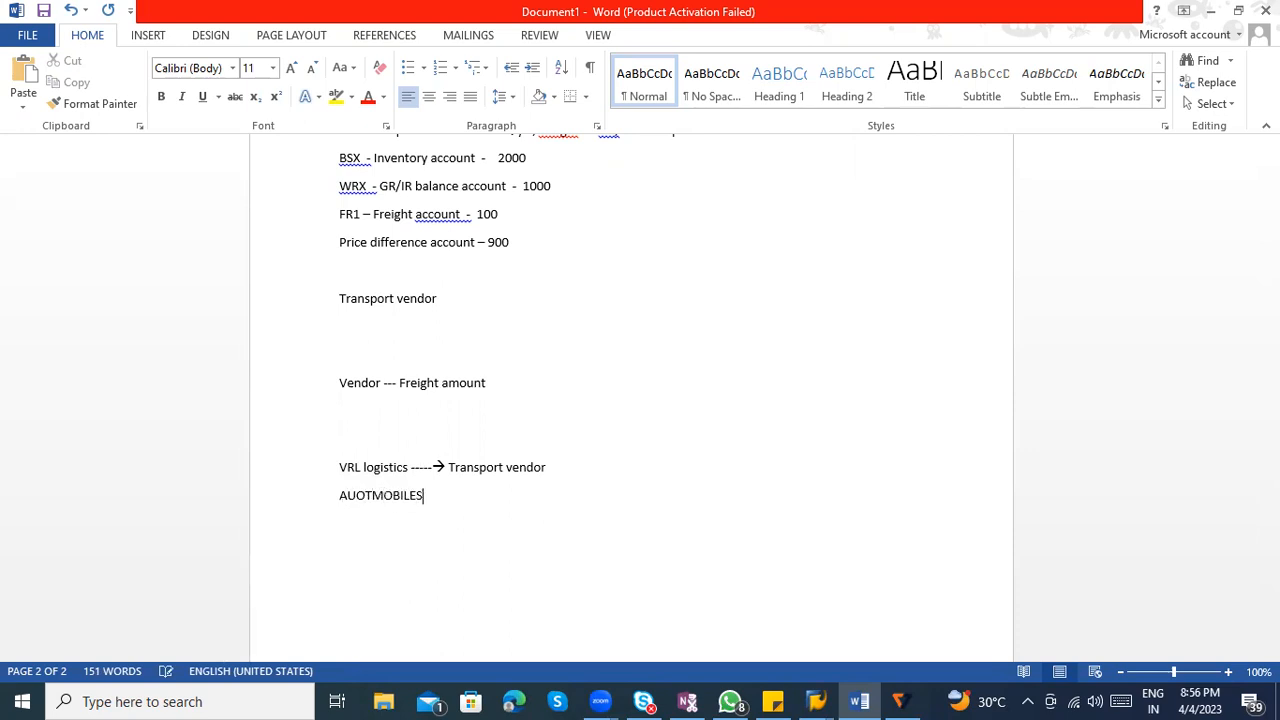
pyautogui.write('-> VENDORS')
pyautogui.moveTo(340, 496); pyautogui.dragTo(420, 500)
pyautogui.moveTo(342, 467); pyautogui.dragTo(409, 468)
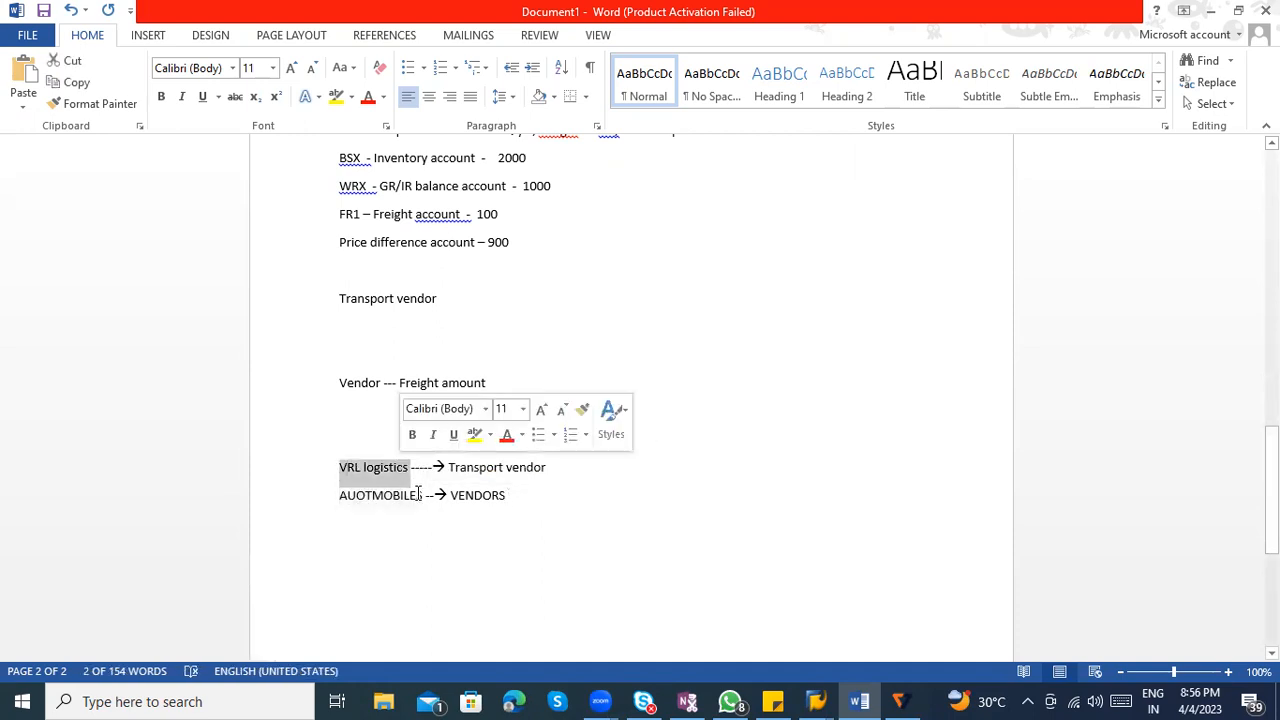
# Add the amount "-10000" to the end of the AUOTMOBILES line and "- 100" to the end of the VRL logistics line
pyautogui.click(600, 467)
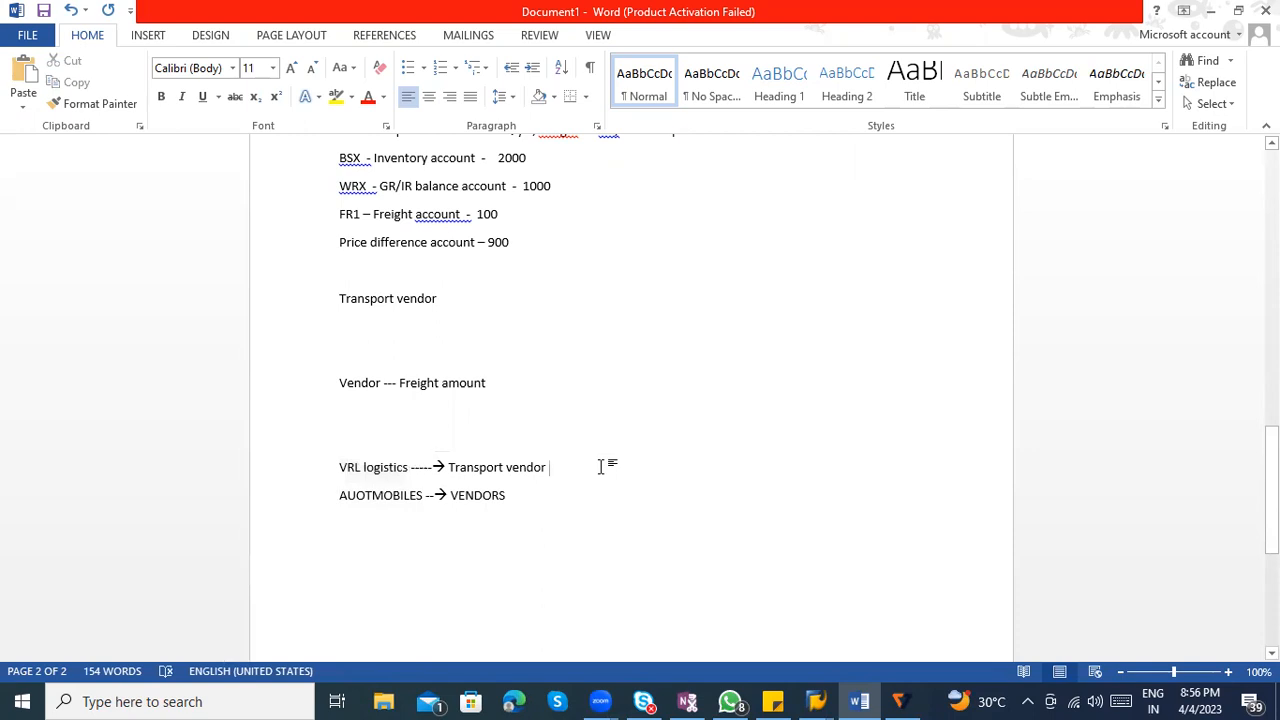
pyautogui.click(581, 493)
pyautogui.write('-100')
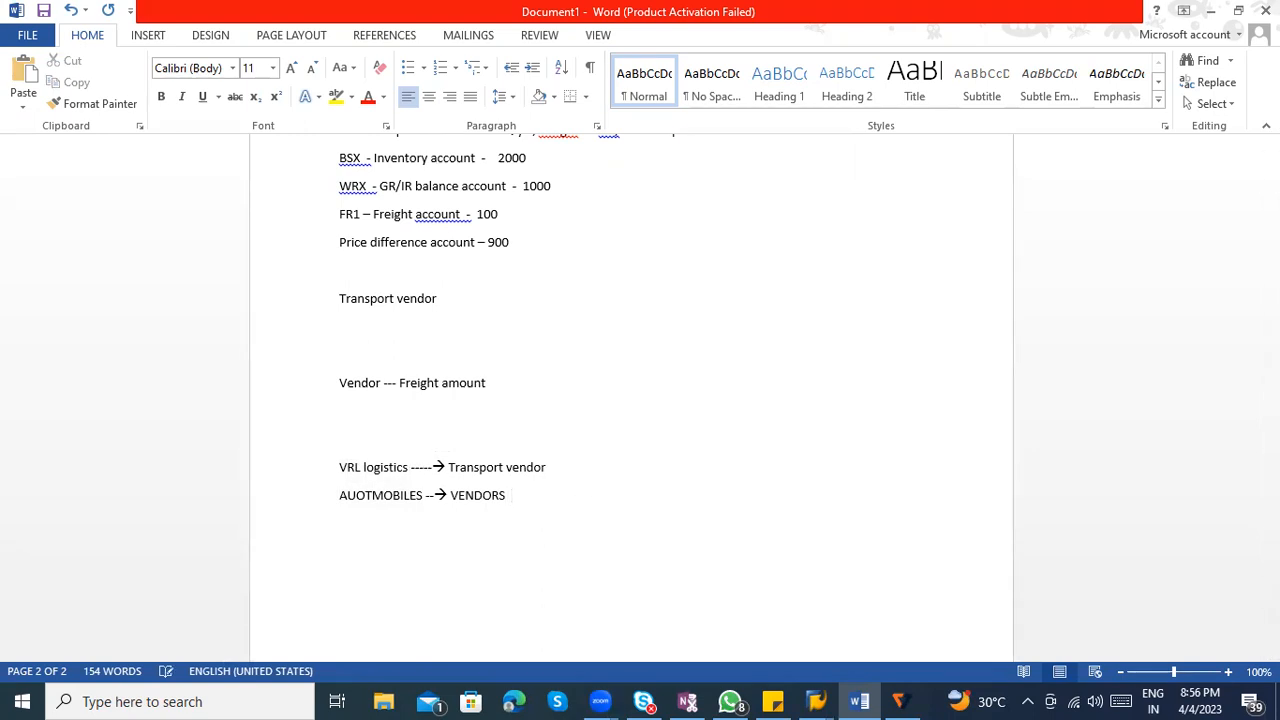
pyautogui.write('00')
pyautogui.click(575, 467)
pyautogui.write('- 100')
# Highlight the transport amount, the VRL logistics name and the goods vendor's amount in turn
pyautogui.moveTo(586, 467); pyautogui.dragTo(558, 467)
pyautogui.moveTo(412, 467); pyautogui.dragTo(339, 467)
pyautogui.moveTo(553, 496); pyautogui.dragTo(515, 498)
pyautogui.click(403, 496)
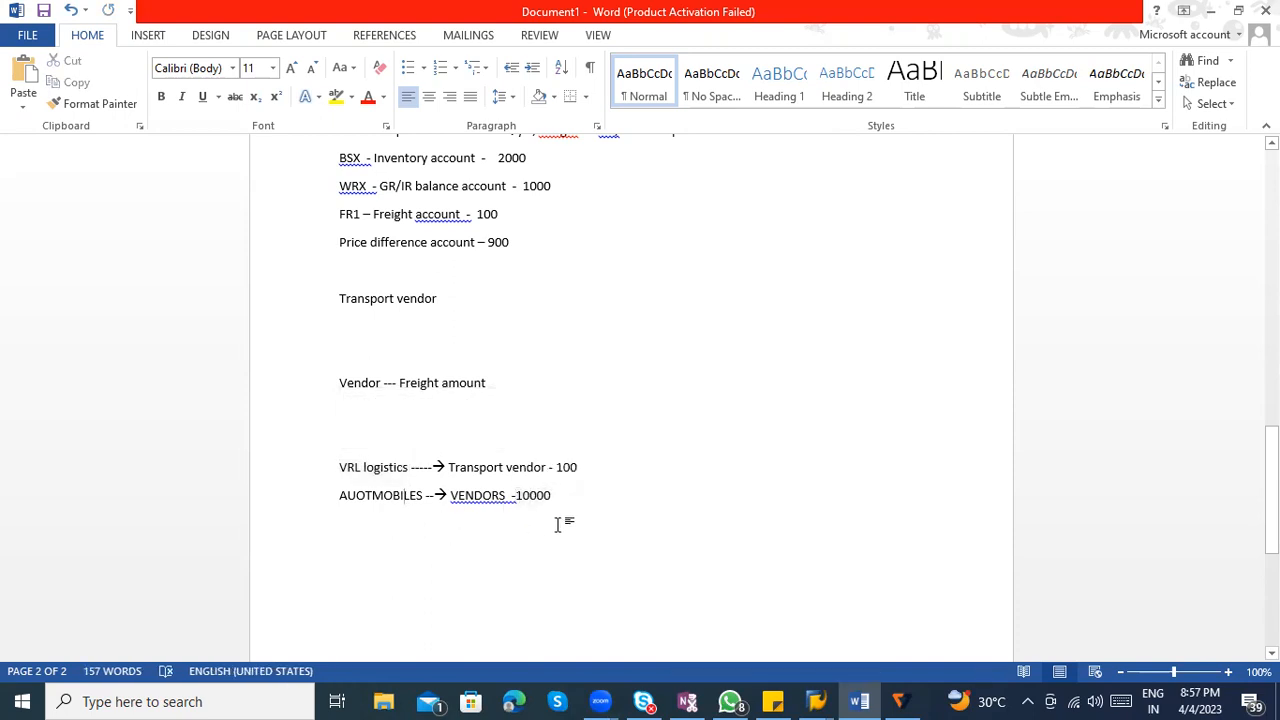
pyautogui.click(595, 470)
# Switch to the SAP incoming invoice and set the purchase order item selection to Goods/service items
pyautogui.click(816, 701)
pyautogui.click(655, 481)
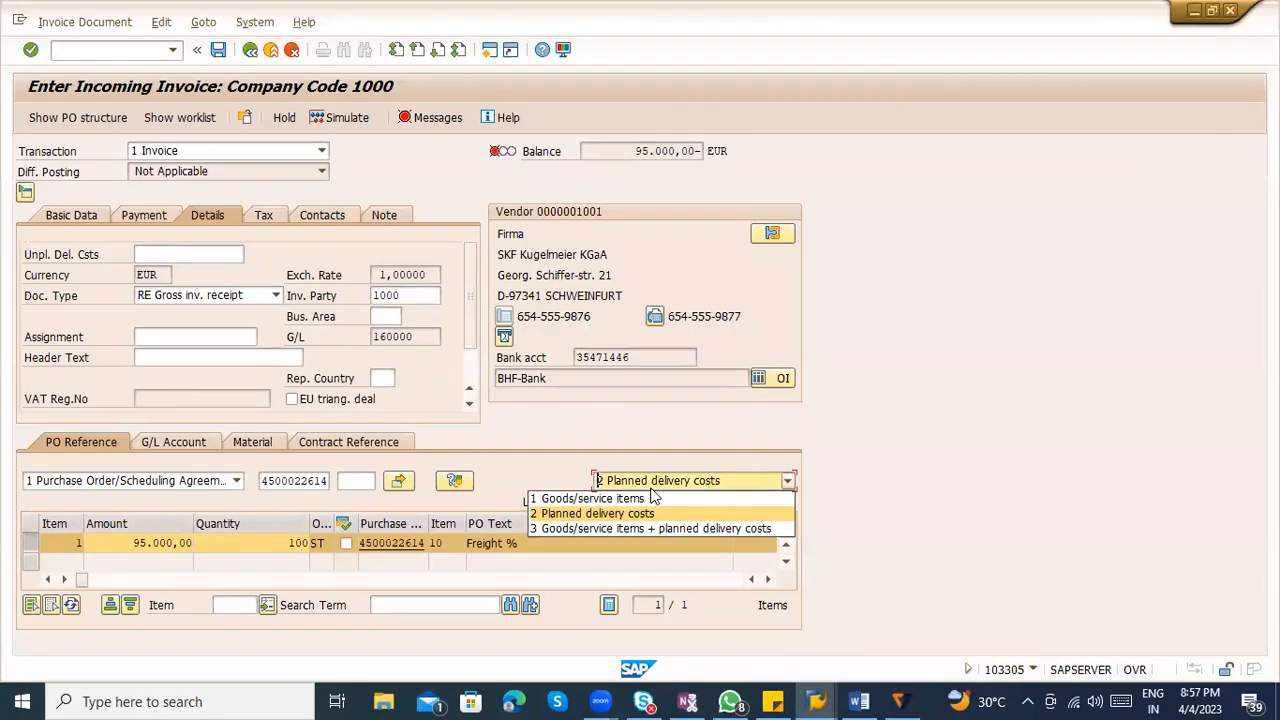
pyautogui.click(652, 498)
# Return to the Word notes and append "------ Goods receipt" to the AUOTMOBILES line and "------ Transport" to the VRL logistics line
pyautogui.hotkey('alt', 'Tab')
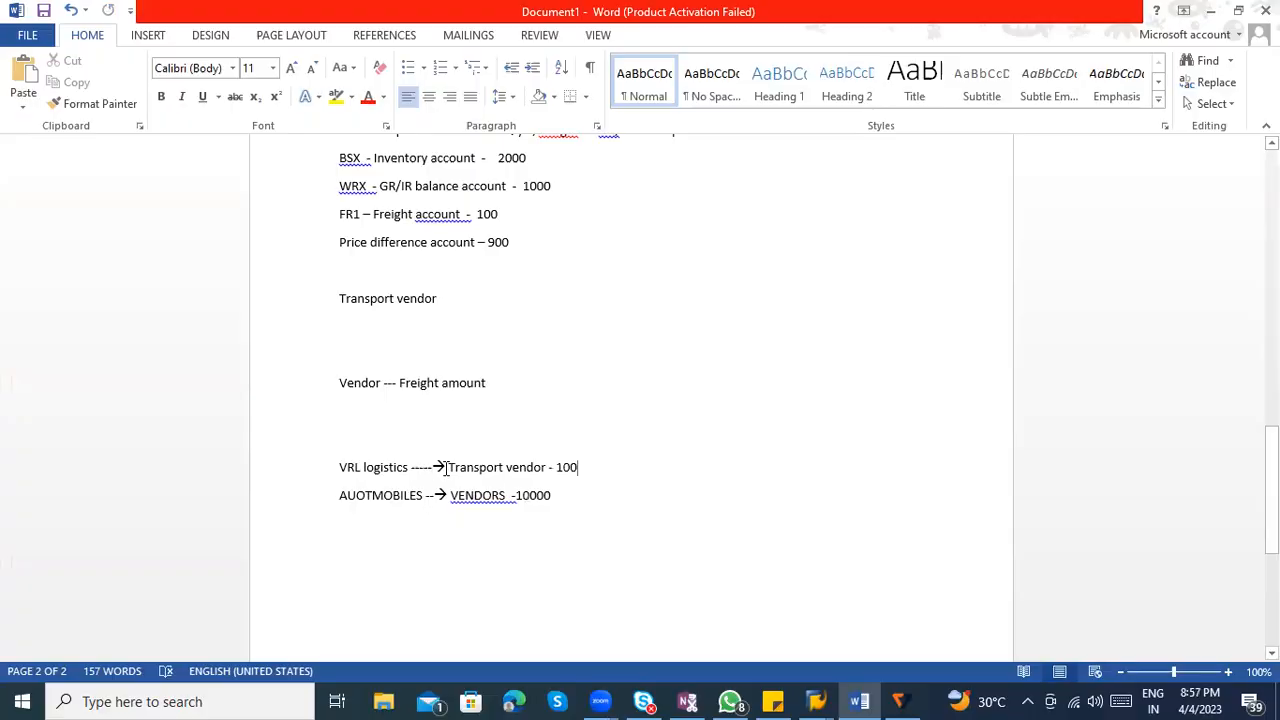
pyautogui.click(603, 497)
pyautogui.write('--')
pyautogui.write('----')
pyautogui.write(' G')
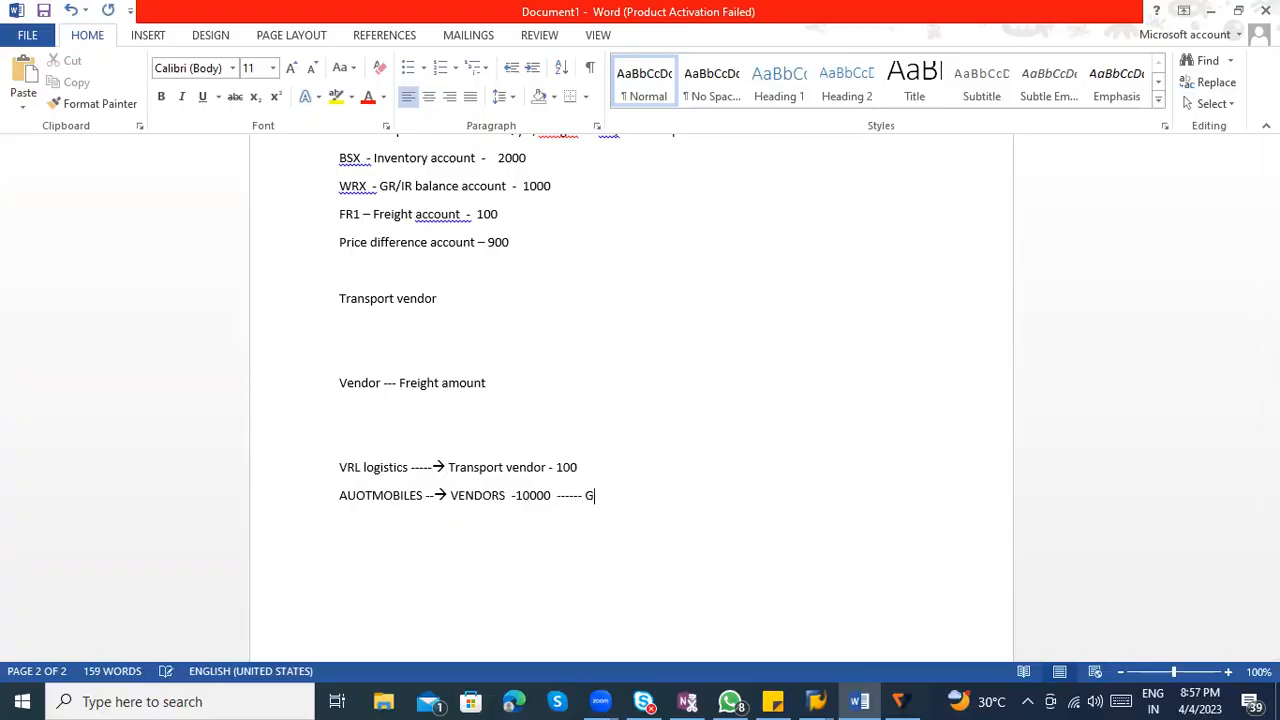
pyautogui.write('oods receipt')
pyautogui.click(622, 469)
pyautogui.write('------ Tra')
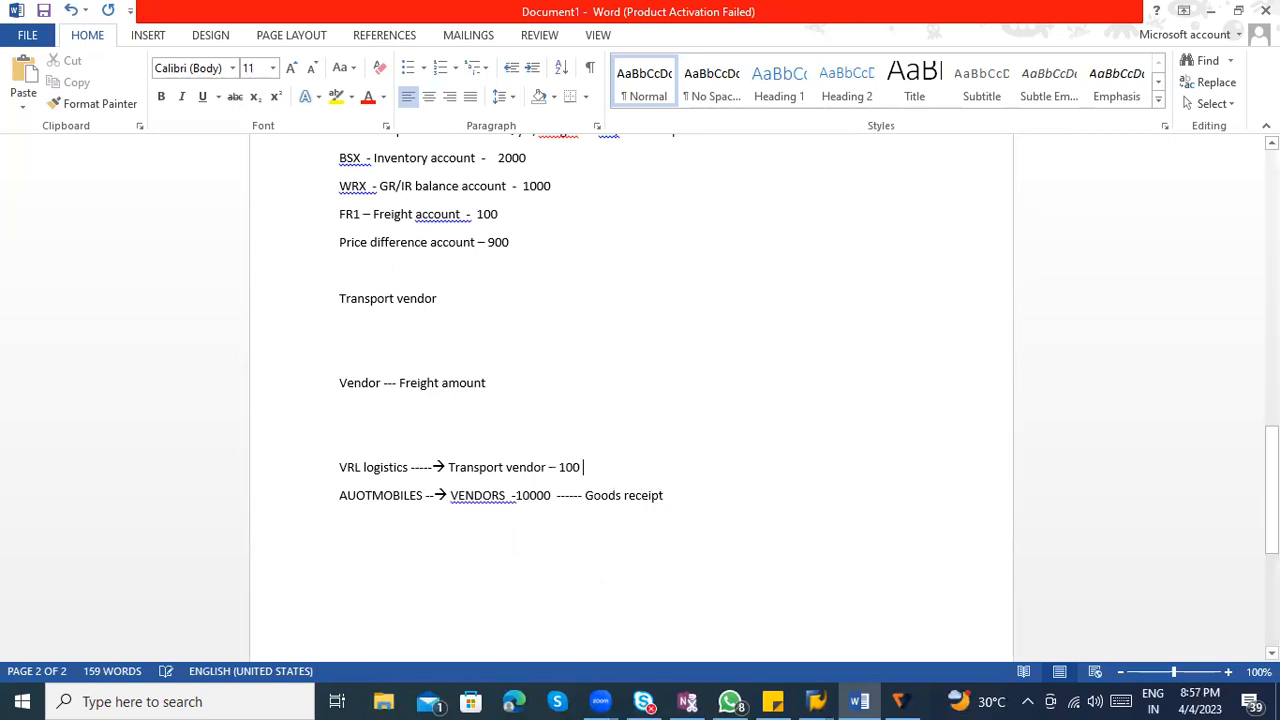
pyautogui.write('nsport')
pyautogui.press('Return')
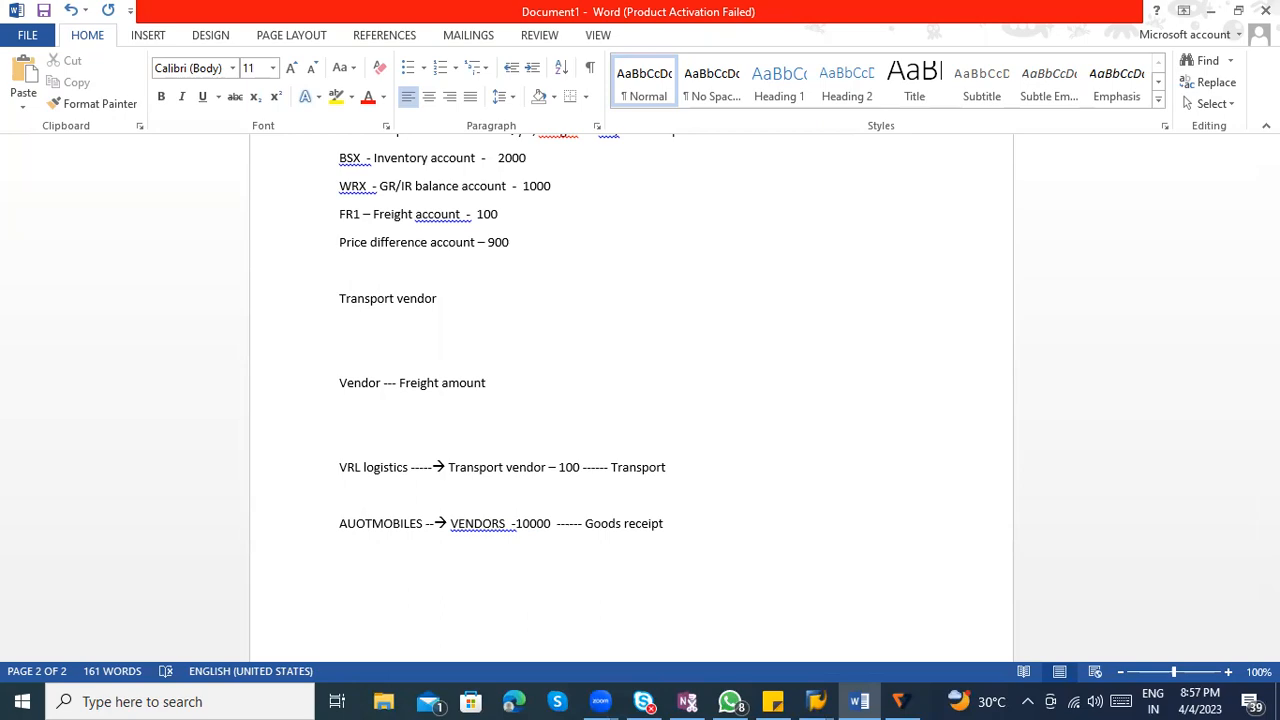
# Glance at the SAP invoice, and in the Word notes add the line "HYD ------" below the AUOTMOBILES line
pyautogui.hotkey('alt', 'Tab')
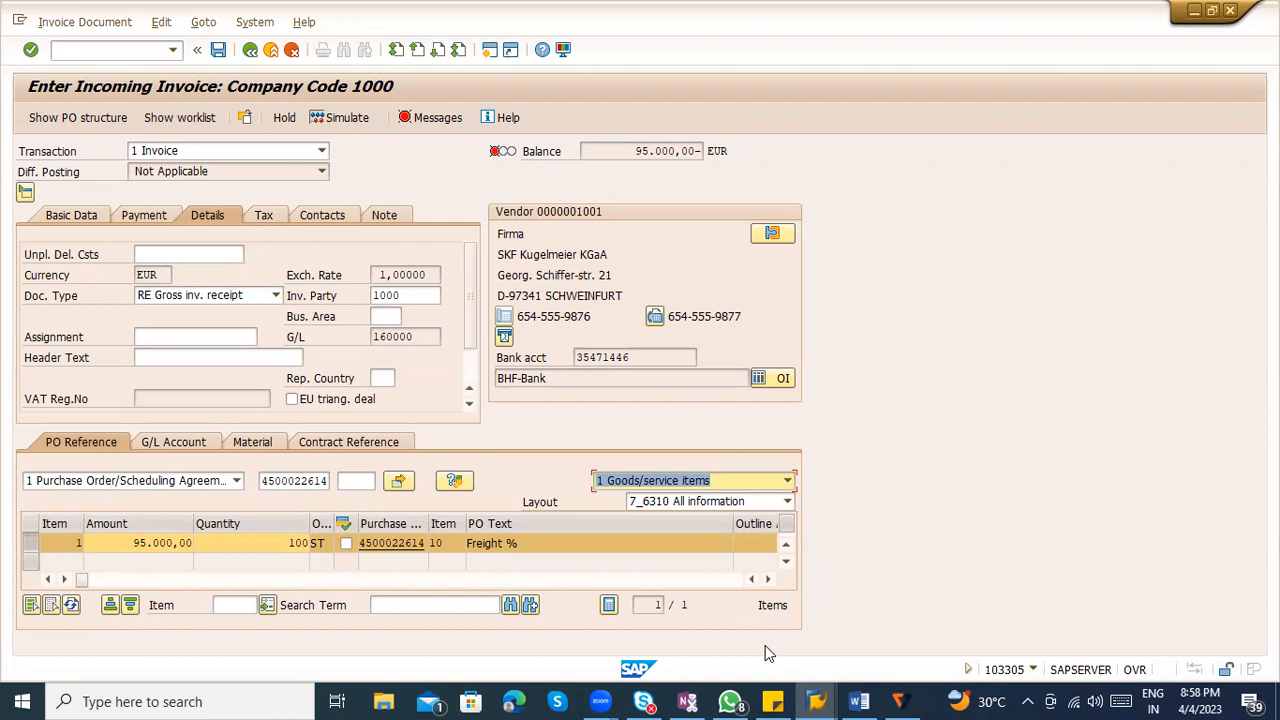
pyautogui.hotkey('alt', 'Tab')
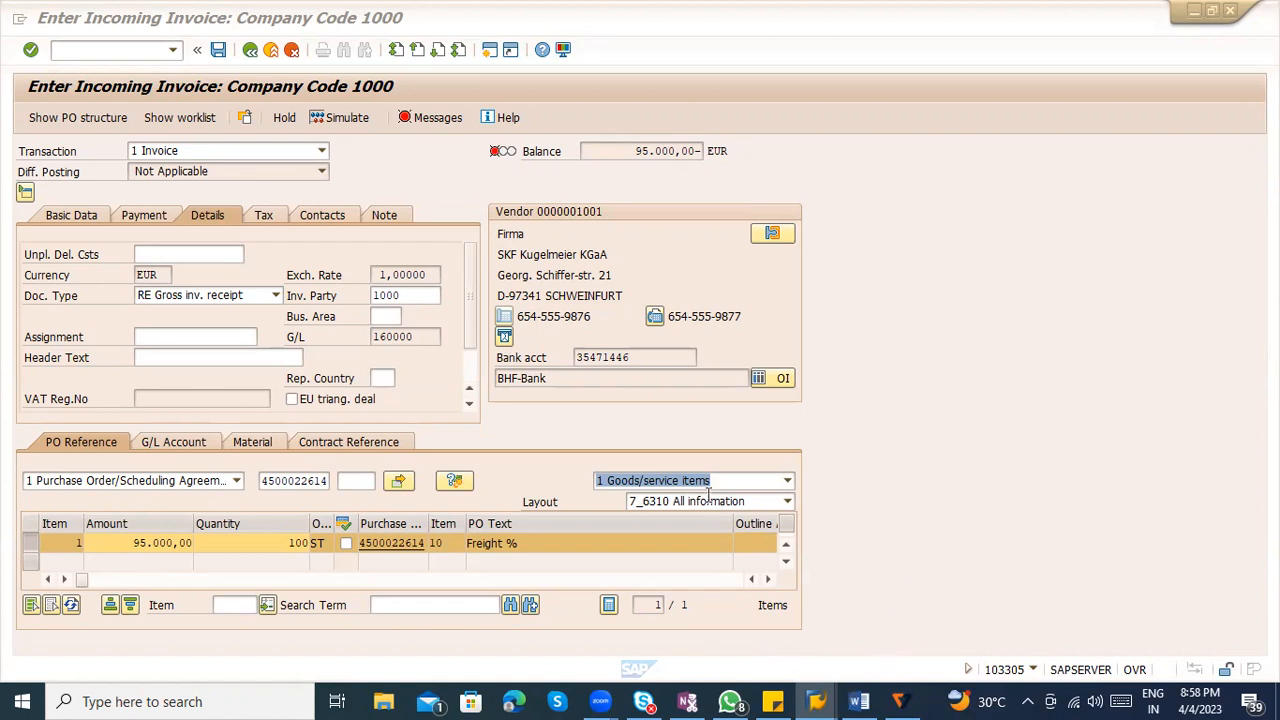
pyautogui.hotkey('alt', 'Tab')
pyautogui.click(762, 332)
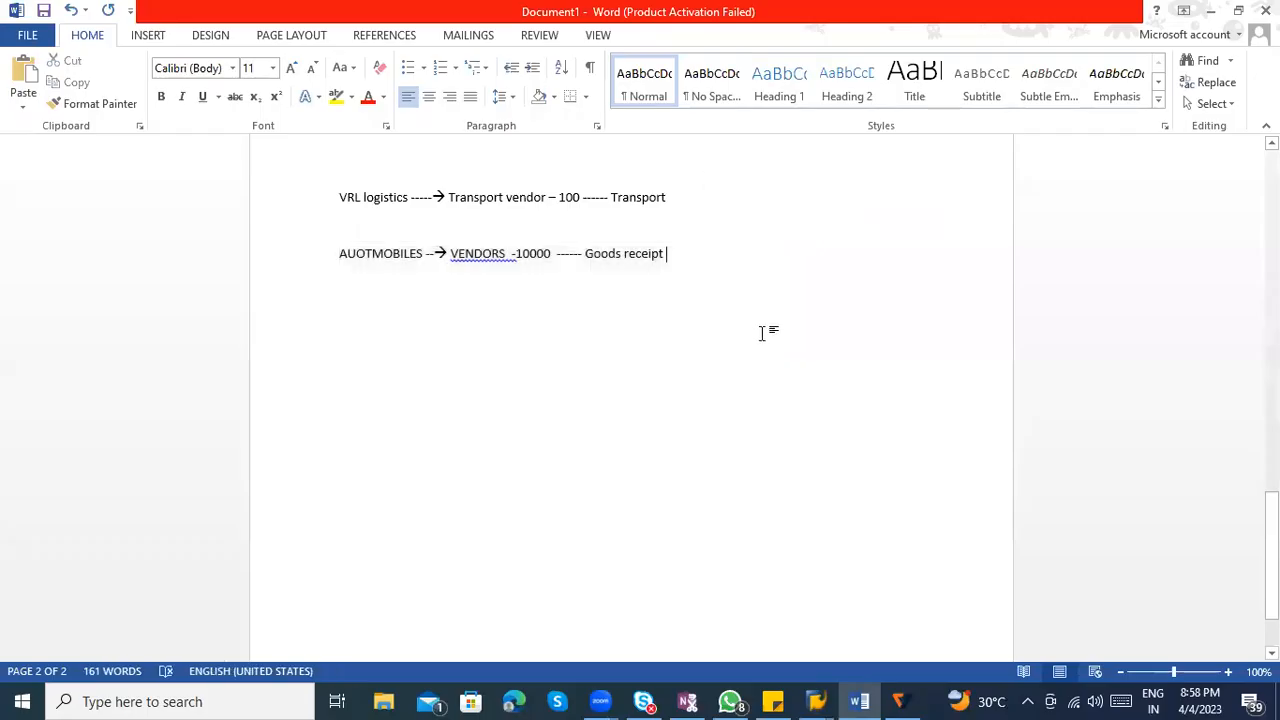
pyautogui.press('Return')
pyautogui.press('Return')
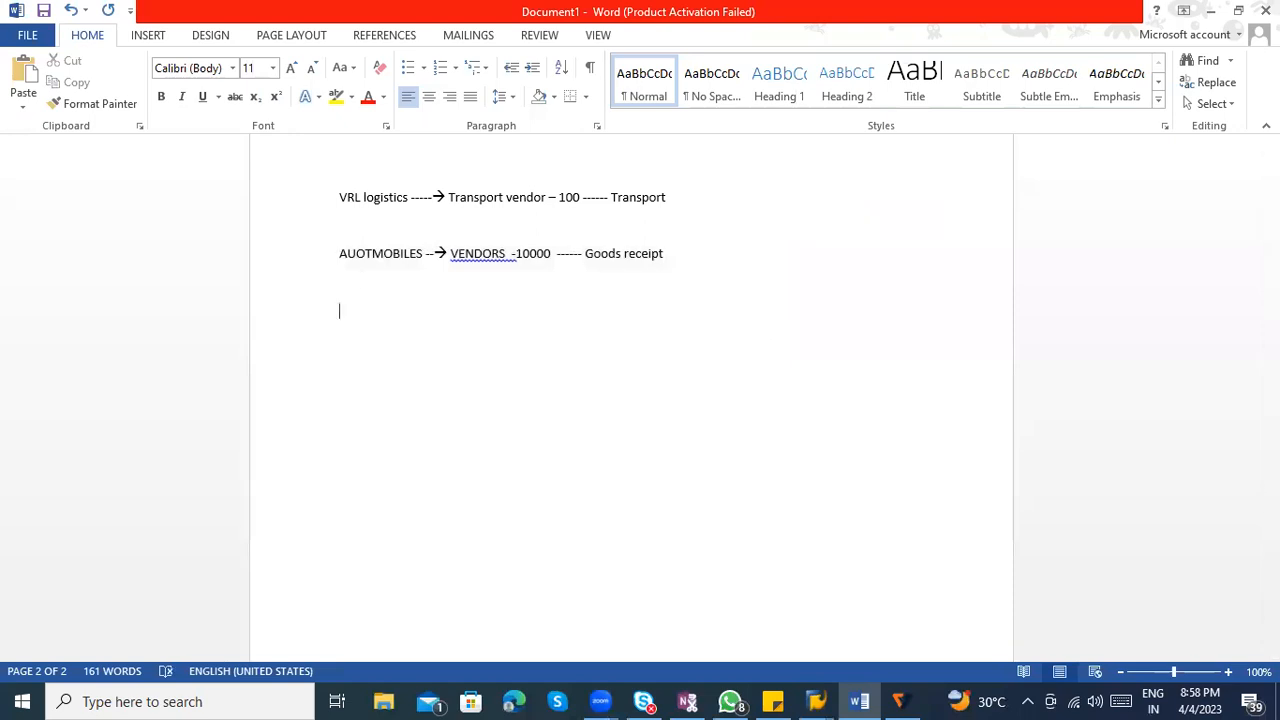
pyautogui.write('HYD ------')
pyautogui.press('Return')
# Add the lines "FR1 -" and "FR2 -" below the HYD line
pyautogui.write('R')
pyautogui.press('BackSpace')
pyautogui.write('FR1 ')
pyautogui.write('FR2')
pyautogui.write(' -')
pyautogui.click(394, 339)
pyautogui.write('-')
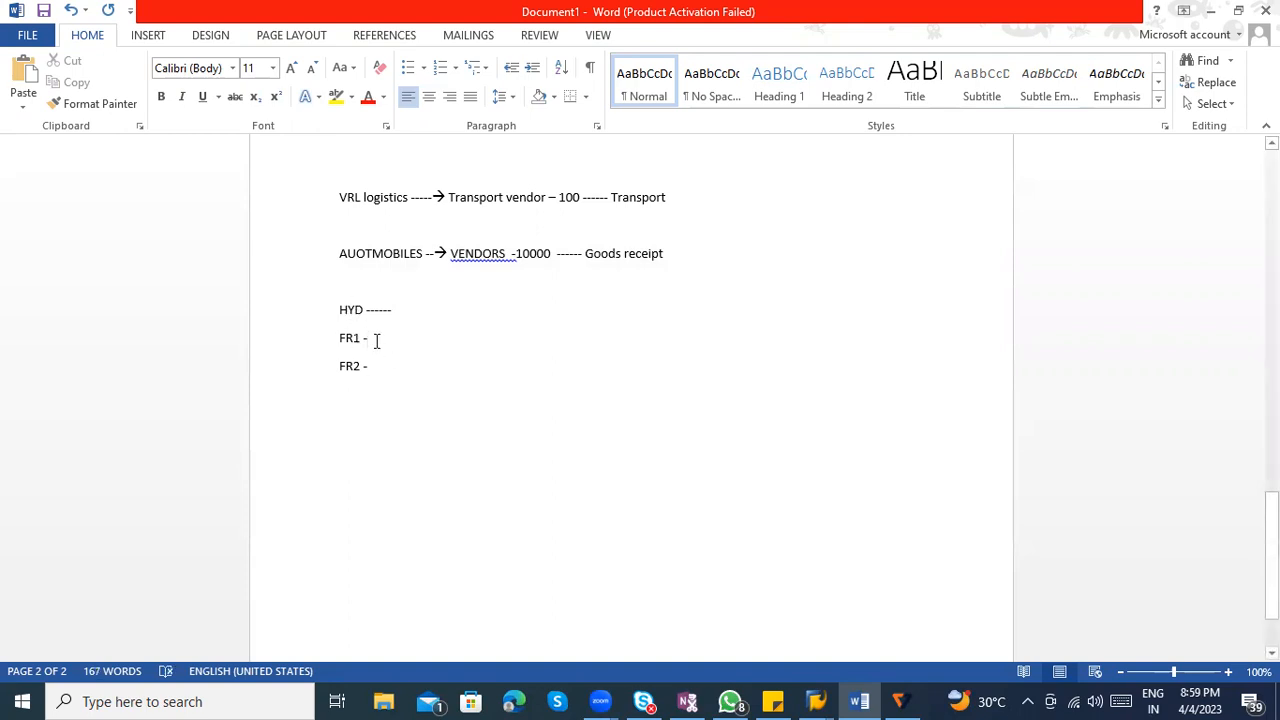
# Highlight the FR1 and FR2 lines together and the HYD line separately
pyautogui.click(378, 368)
pyautogui.moveTo(378, 368)
pyautogui.mouseDown()
pyautogui.moveTo(352, 358)
pyautogui.moveTo(369, 349)
pyautogui.mouseUp()
pyautogui.click(369, 349)
pyautogui.moveTo(394, 369); pyautogui.dragTo(346, 343)
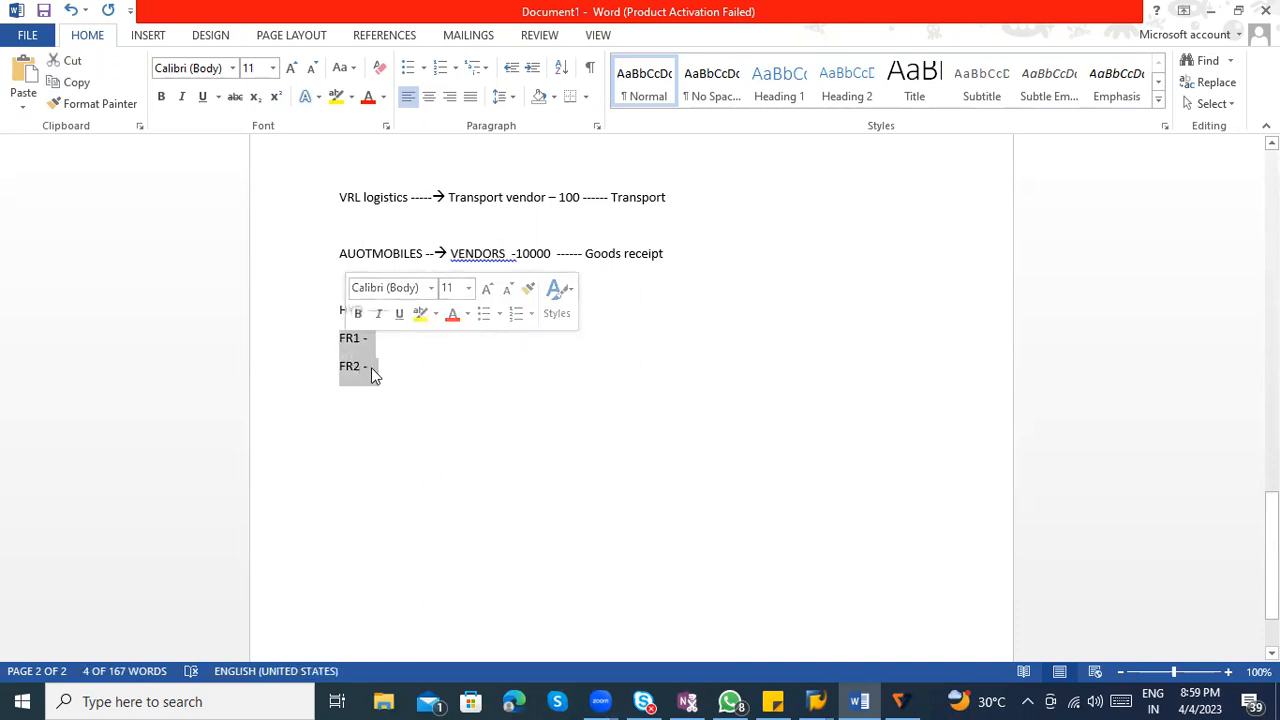
pyautogui.click(398, 367)
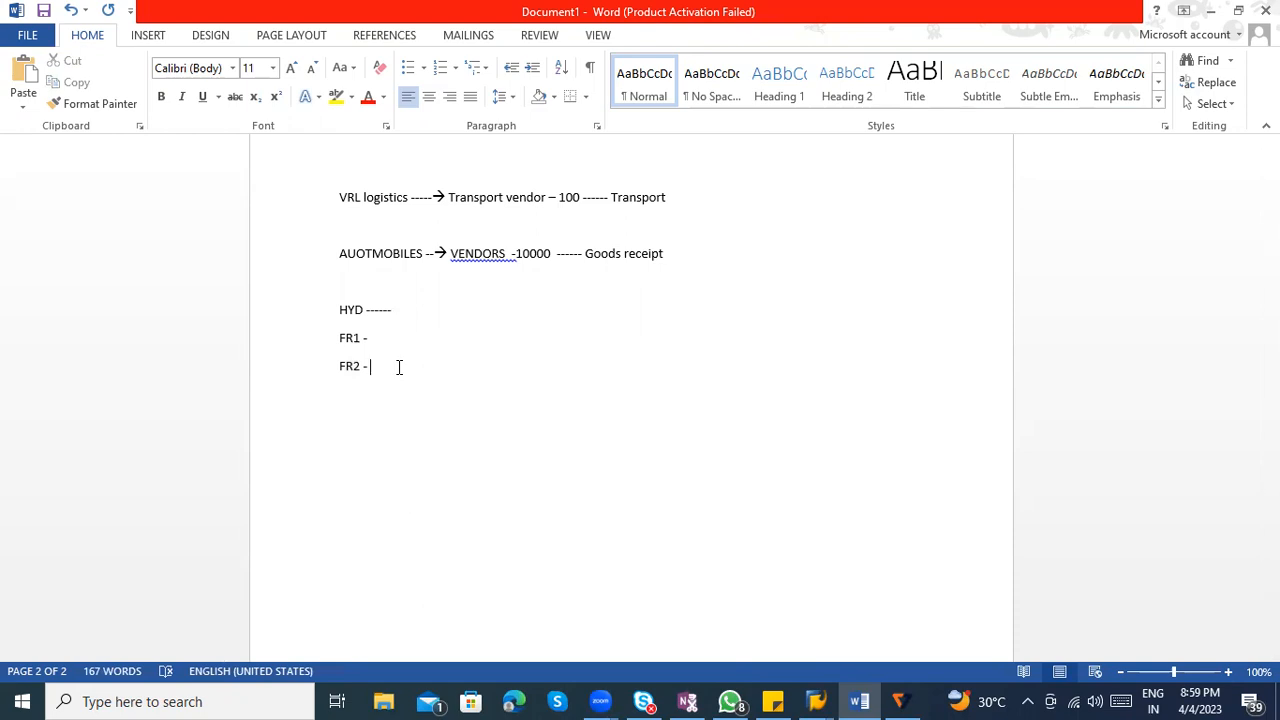
pyautogui.moveTo(409, 311); pyautogui.dragTo(329, 303)
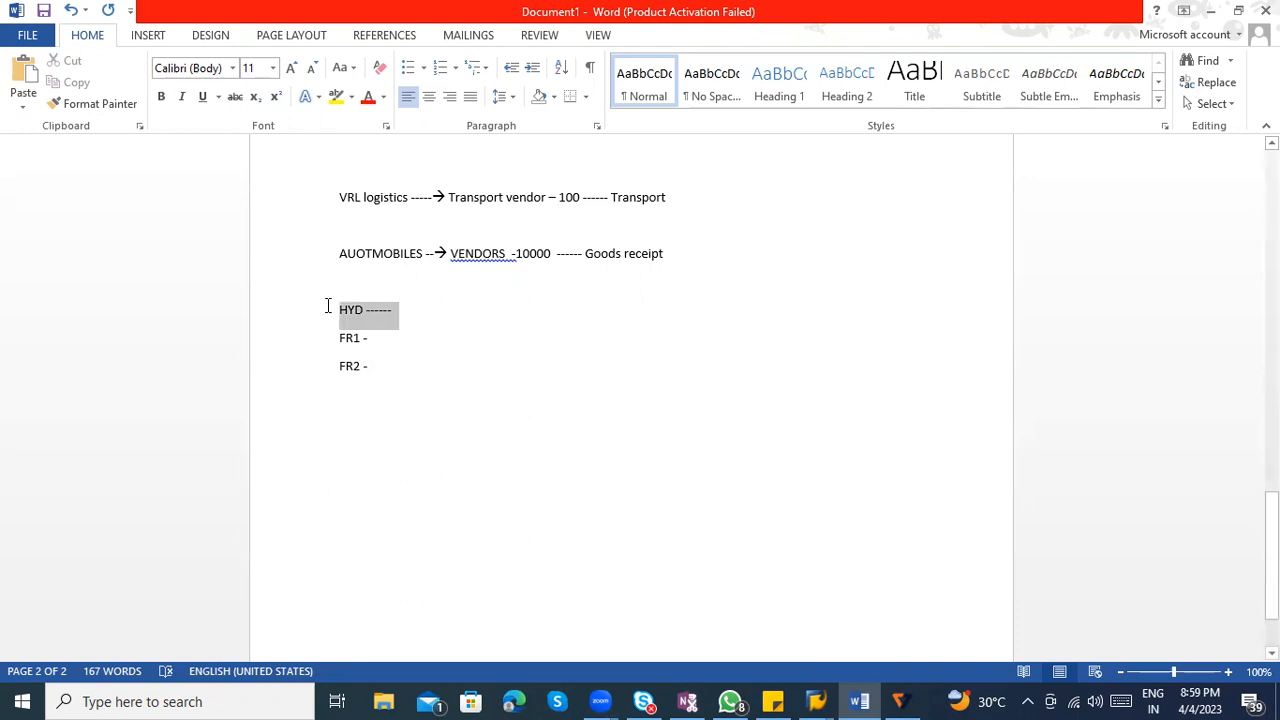
pyautogui.moveTo(327, 305); pyautogui.dragTo(320, 314)
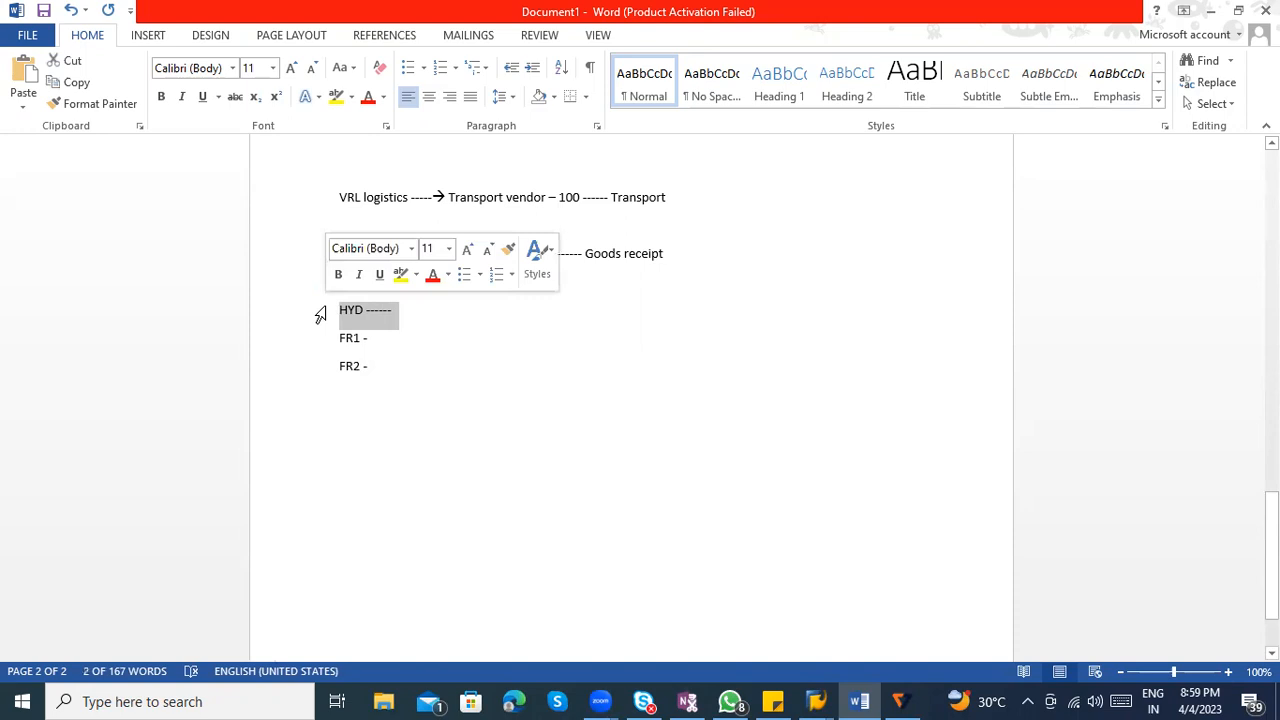
pyautogui.click(431, 315)
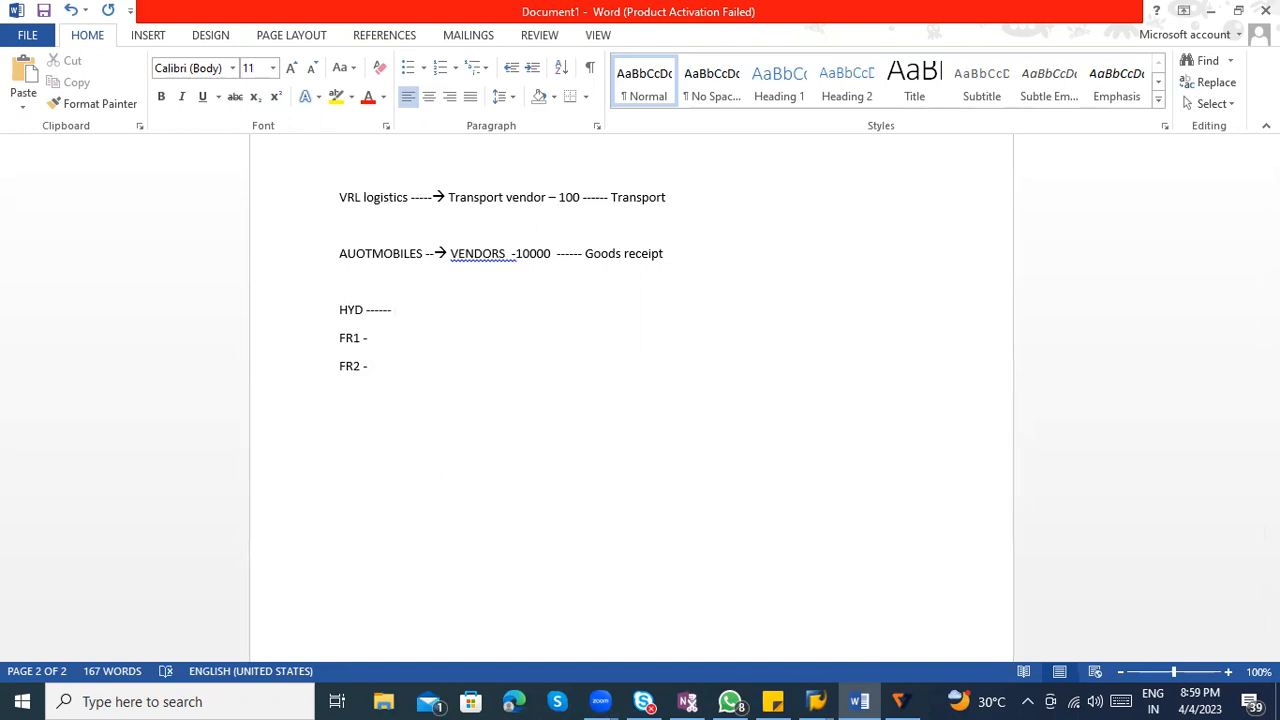
pyautogui.click(422, 370)
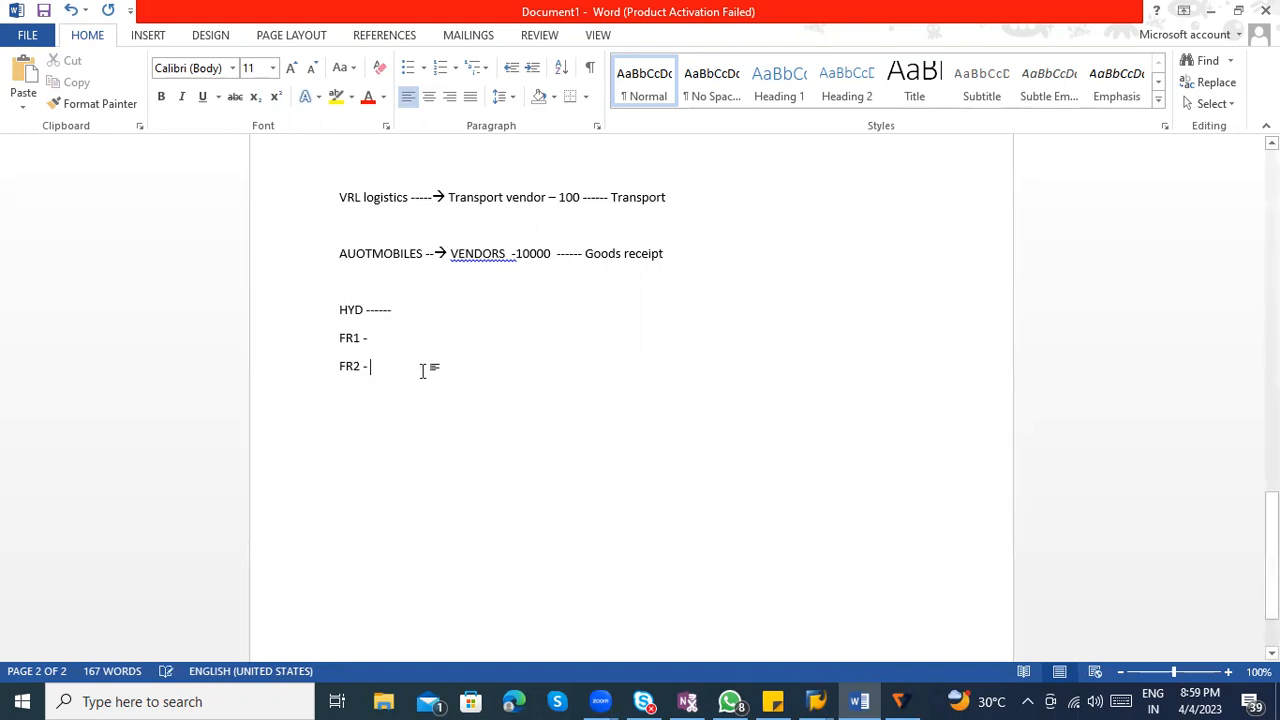
pyautogui.click(436, 345)
pyautogui.click(418, 369)
# Leave a blank line below FR2 and add the lines "ZFR1" and "ZFR2 -"
pyautogui.press('Return')
pyautogui.press('Return')
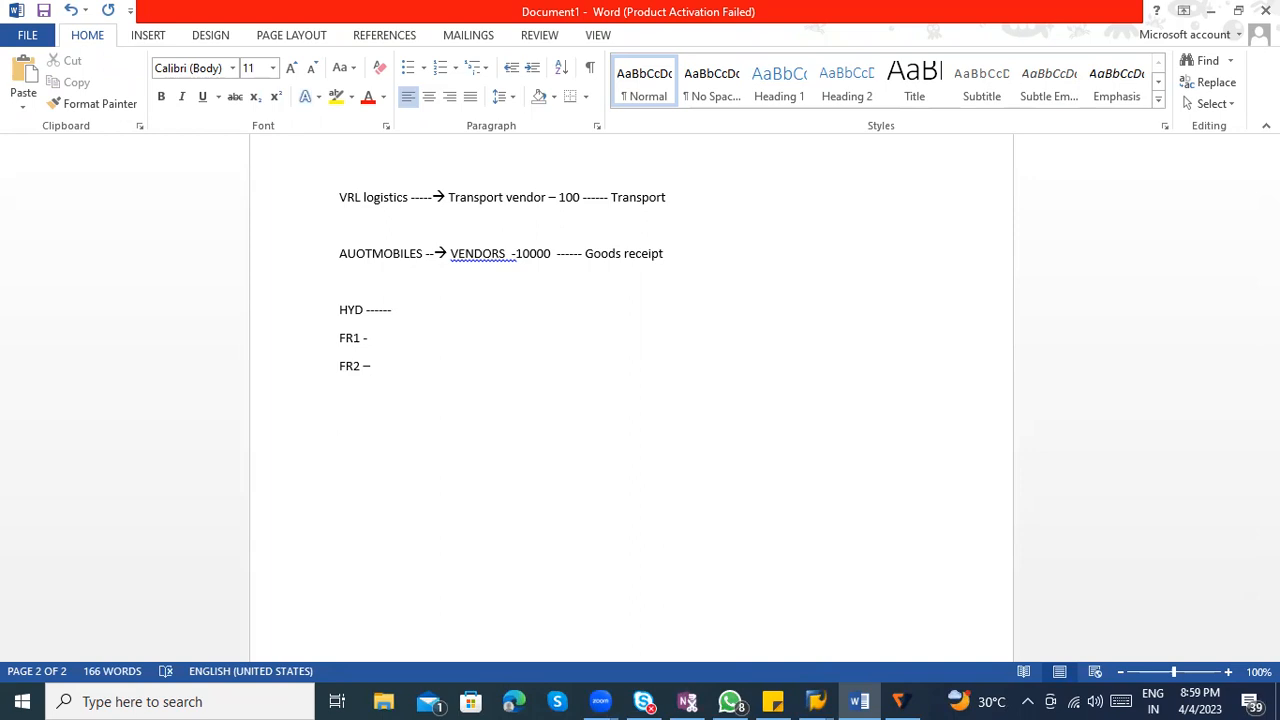
pyautogui.write('ZFR1')
pyautogui.press('Return')
pyautogui.write('FR')
pyautogui.press('BackSpace')
pyautogui.press('BackSpace')
pyautogui.write('ZFR2 -')
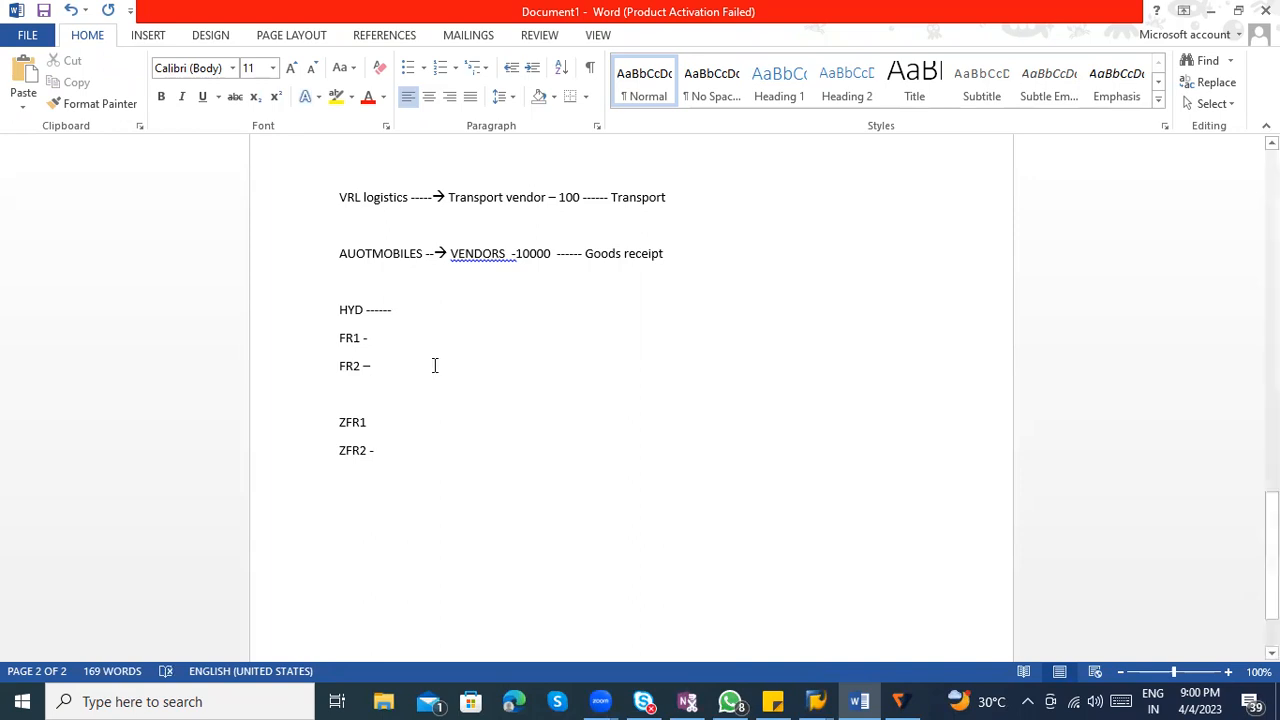
# Enter the amount 100 after both ZFR1 and ZFR2, separated from each code by a dash
pyautogui.click(409, 428)
pyautogui.write('-')
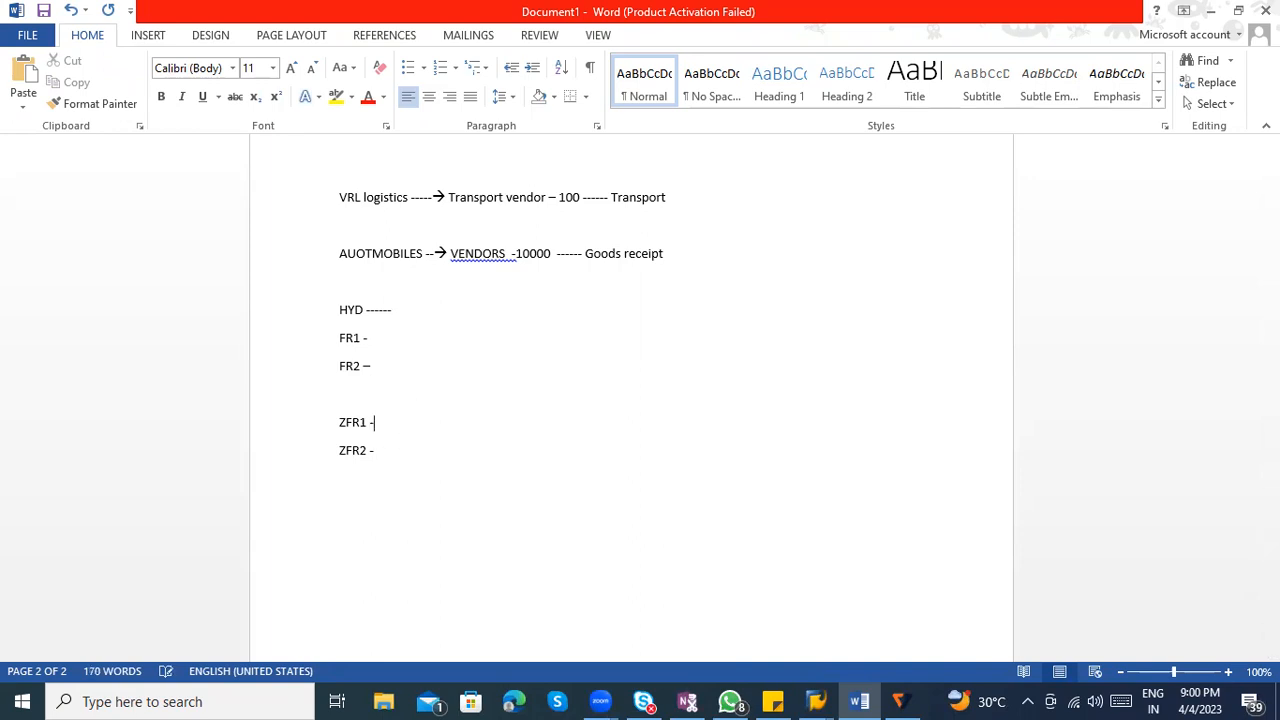
pyautogui.write(' 100')
pyautogui.click(423, 448)
pyautogui.write('100')
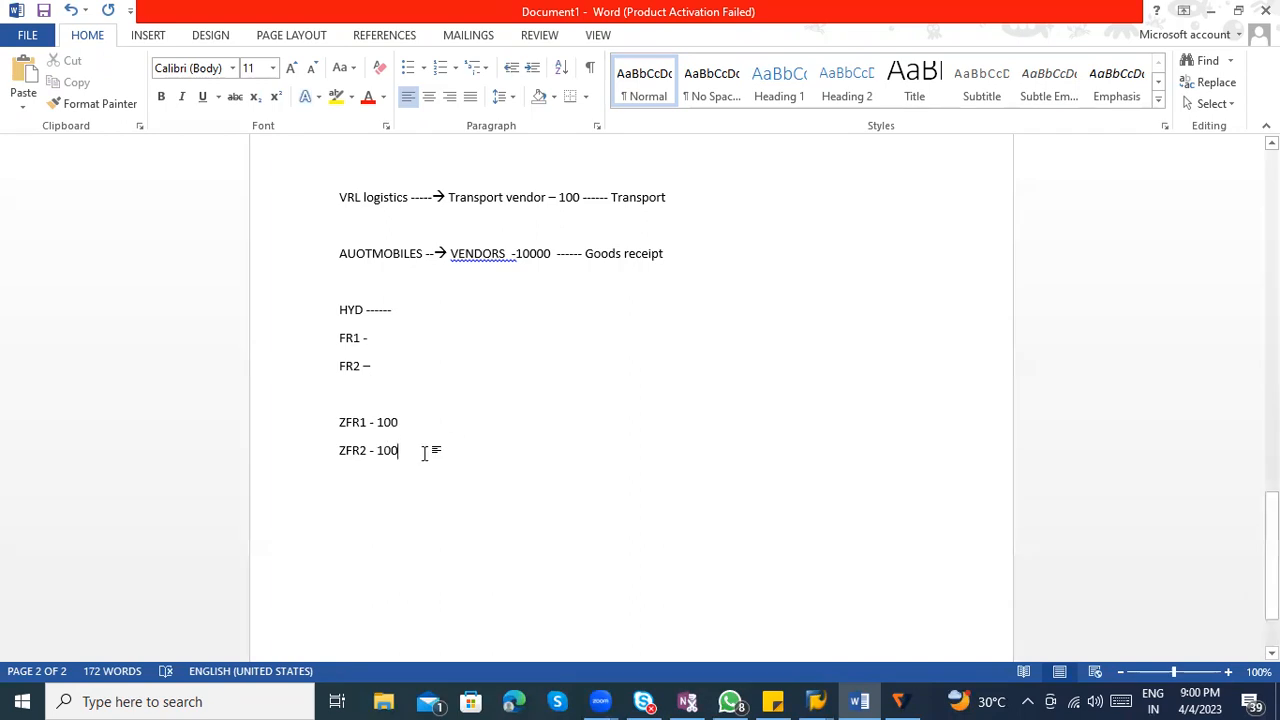
# Add the amount 1000 on a new line below ZFR2
pyautogui.scroll(-2, 424, 452)
pyautogui.press('Return')
pyautogui.press('Return')
pyautogui.press('BackSpace')
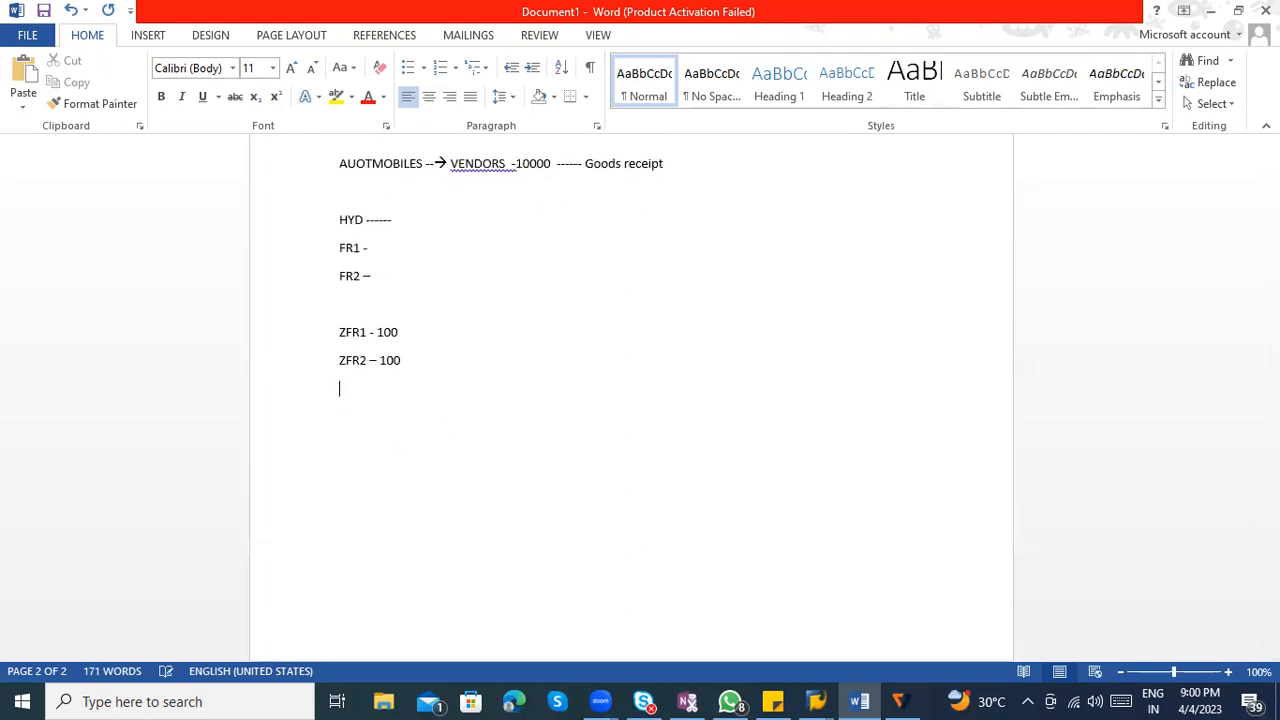
pyautogui.write('1000')
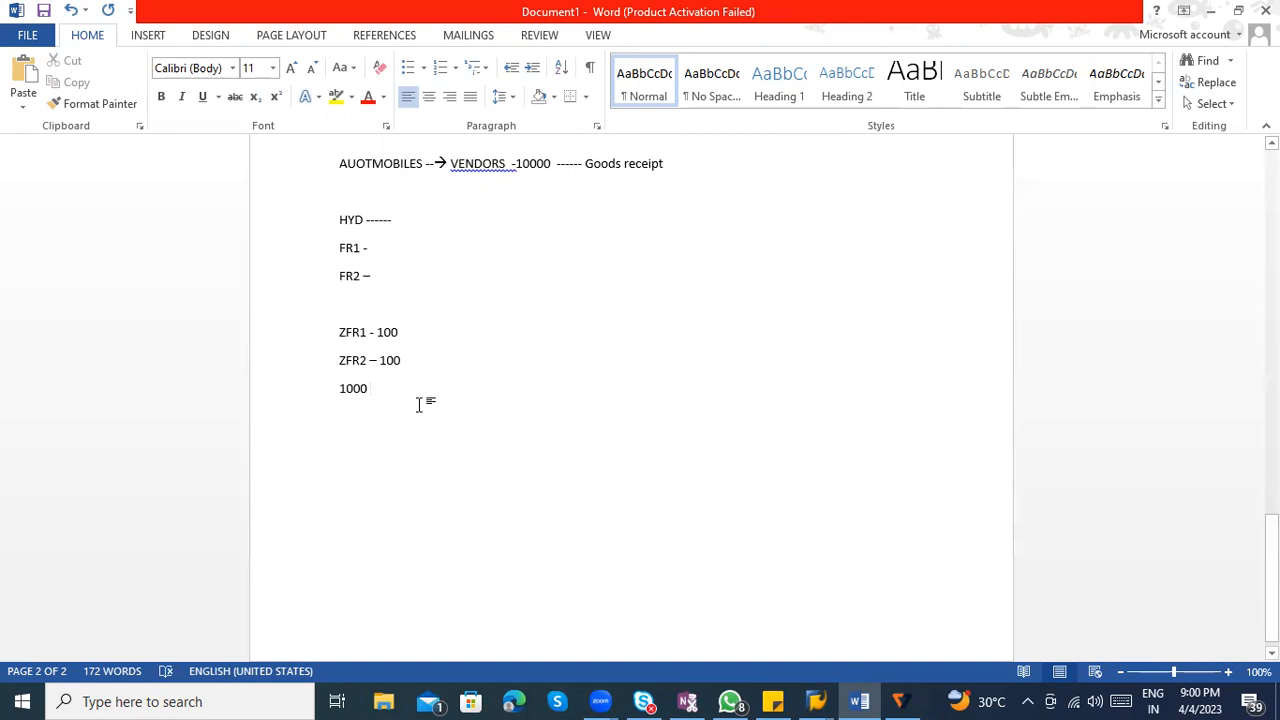
# Highlight the HYD line and check the freight item in the SAP incoming invoice before returning to the Word notes
pyautogui.scroll(2, 391, 323)
pyautogui.click(391, 309)
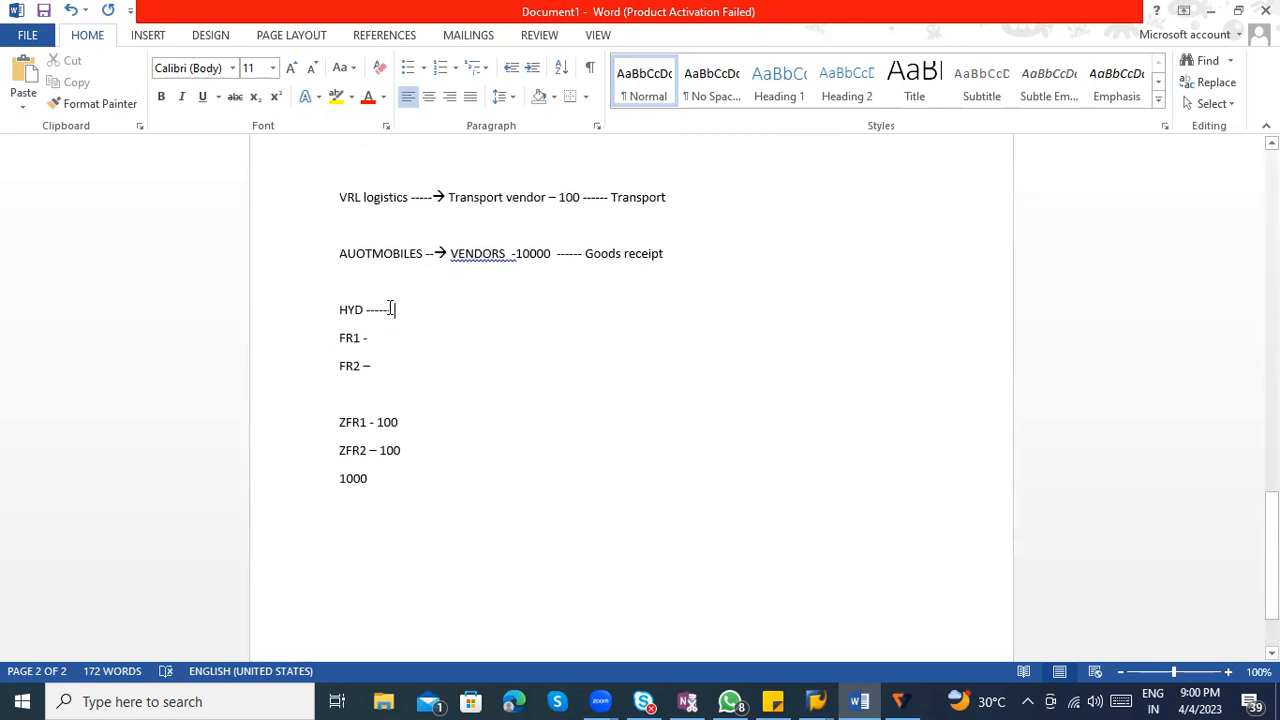
pyautogui.moveTo(391, 309); pyautogui.dragTo(342, 312)
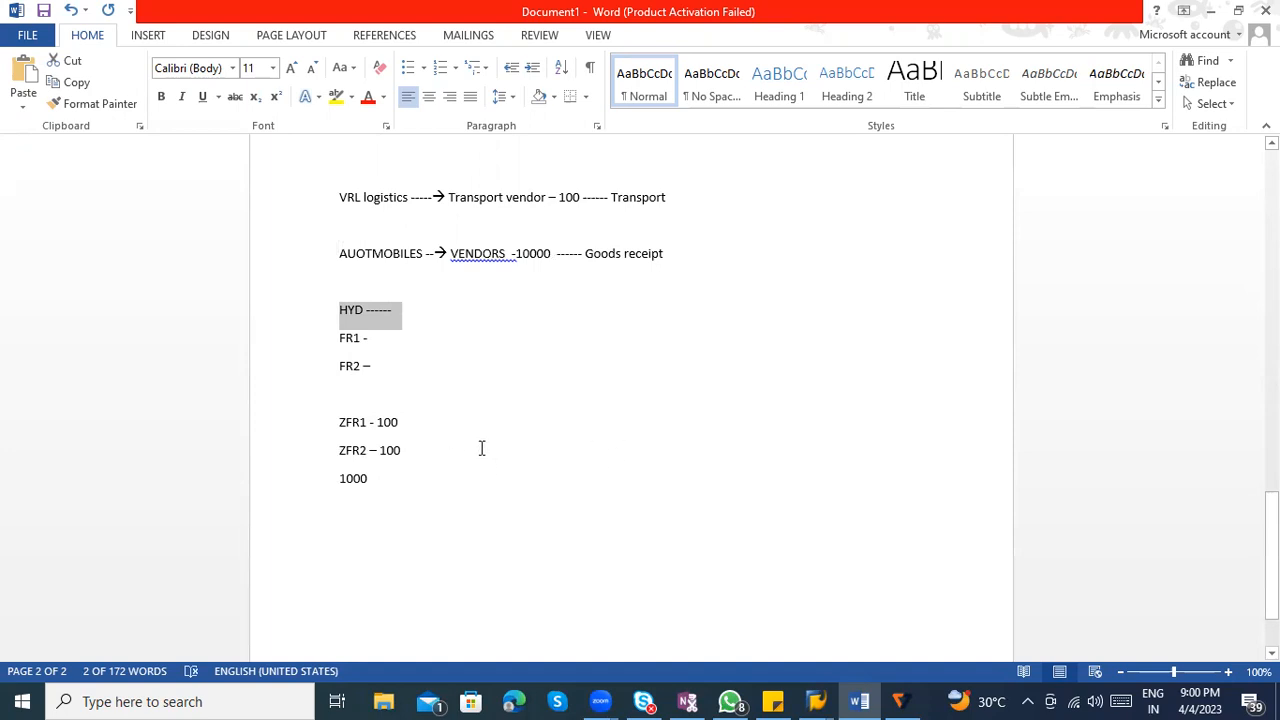
pyautogui.hotkey('alt', 'Tab')
pyautogui.hotkey('alt', 'Tab')
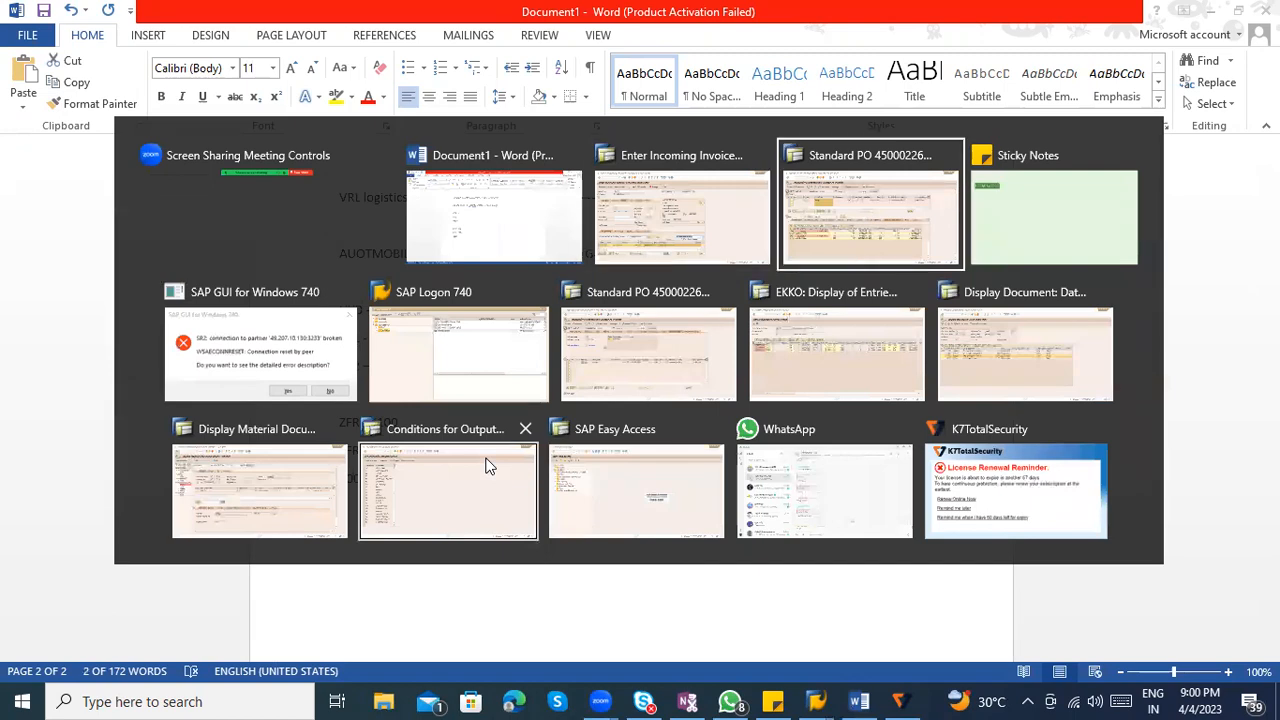
pyautogui.hotkey('alt', 'shift', 'Tab')
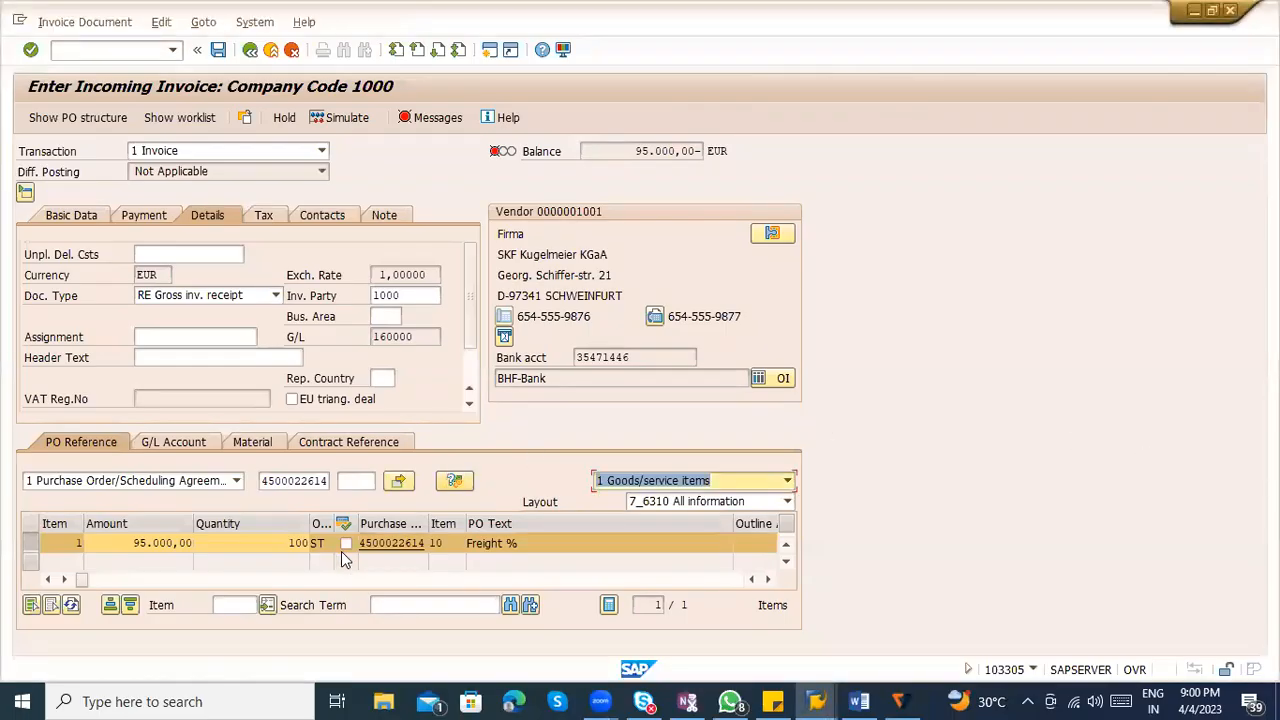
pyautogui.hotkey('alt', 'Tab')
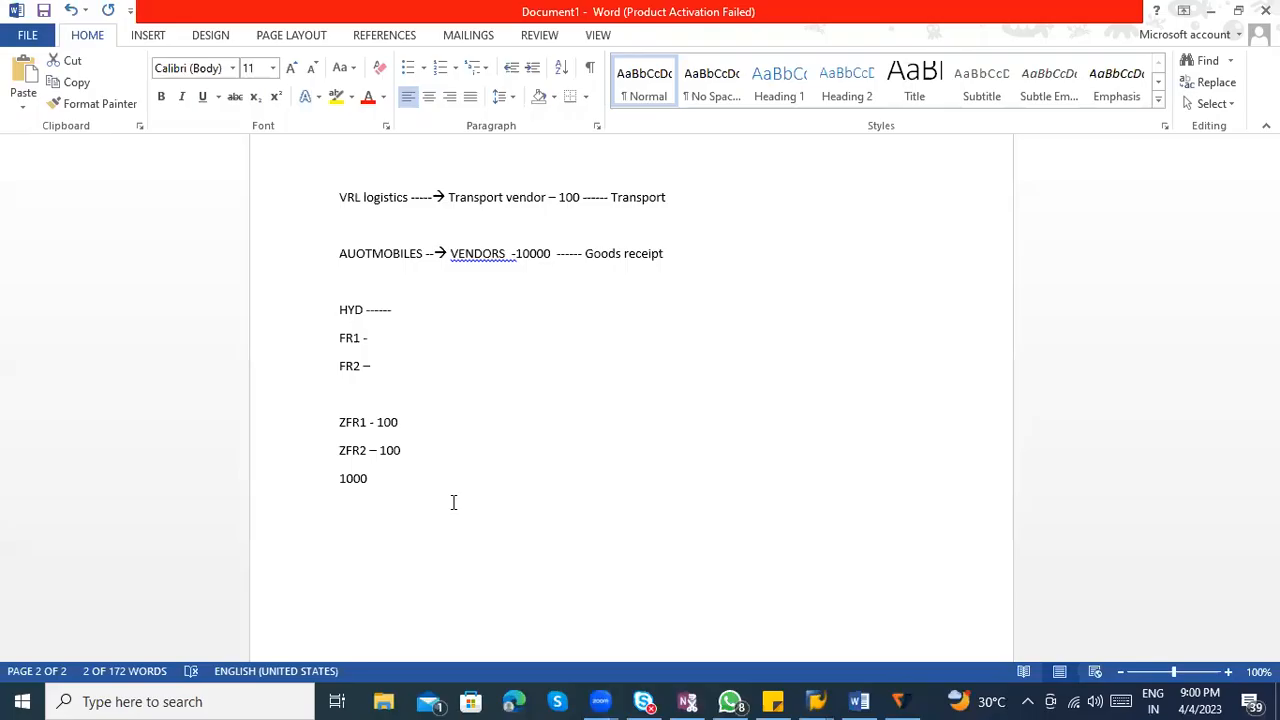
# Highlight the ZFR1 and ZFR2 lines together and point out each of the two lines individually
pyautogui.moveTo(416, 451); pyautogui.dragTo(337, 424)
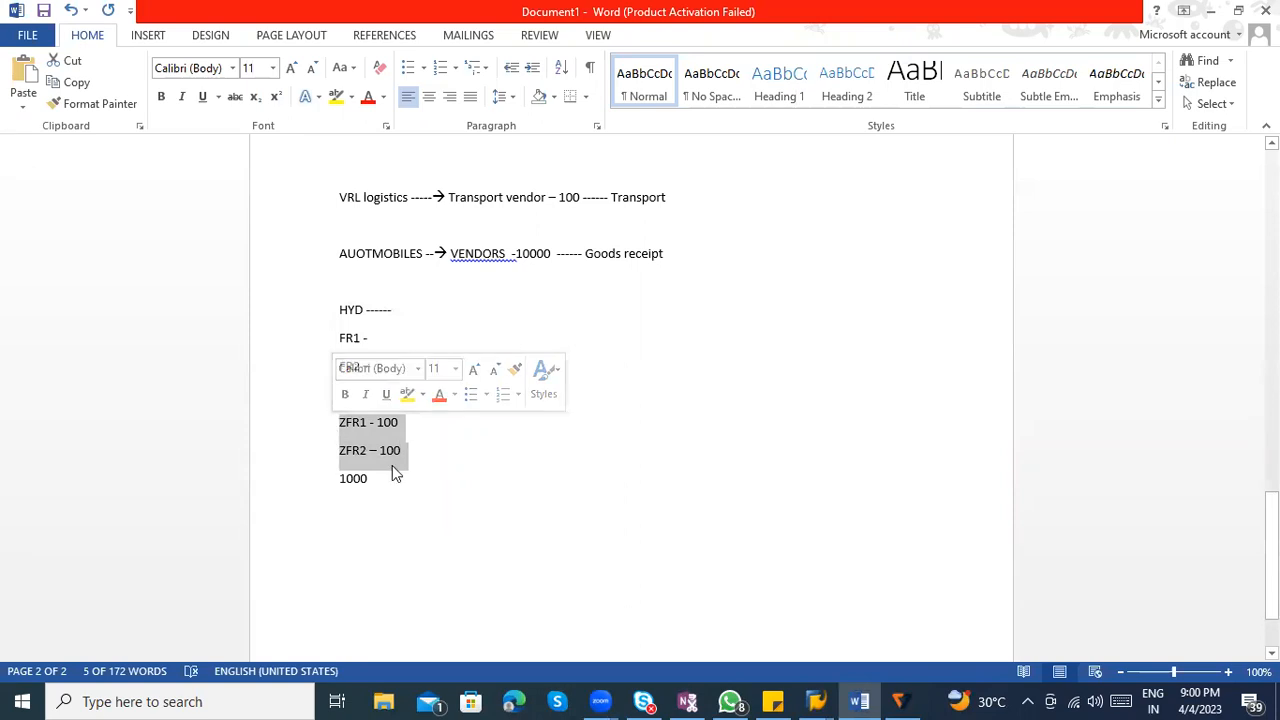
pyautogui.click(421, 455)
pyautogui.moveTo(421, 455); pyautogui.dragTo(349, 434)
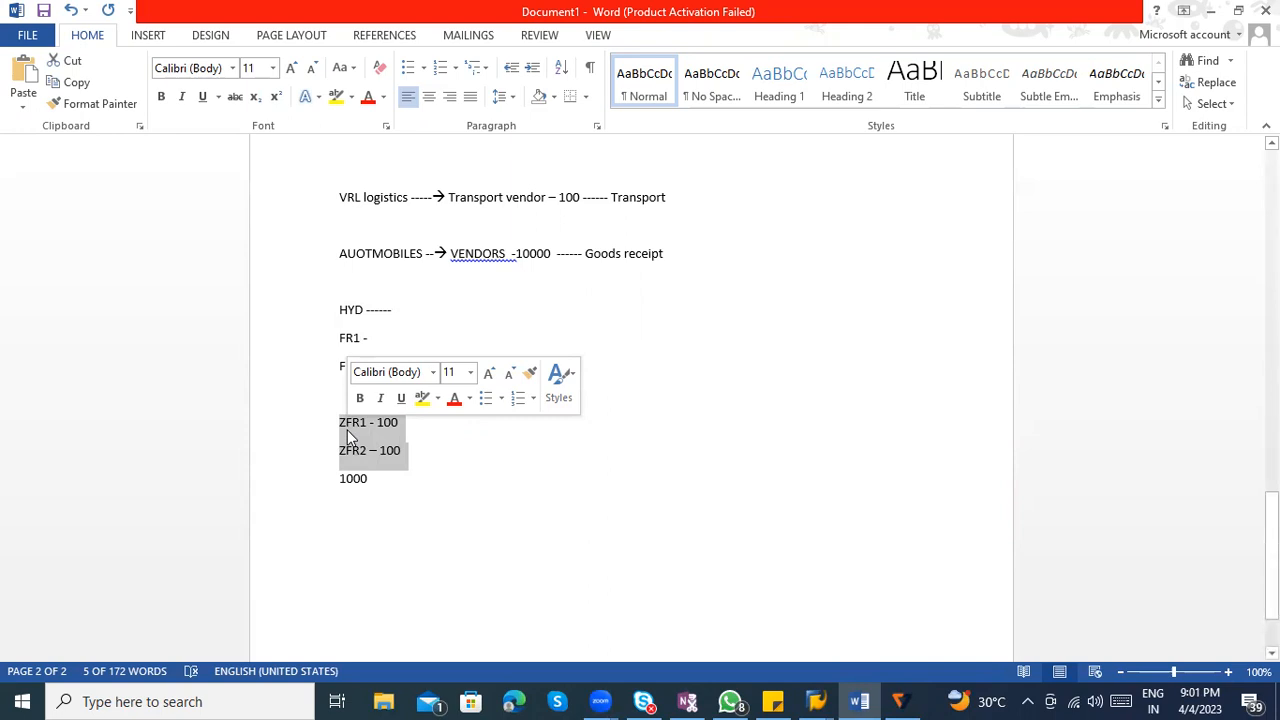
pyautogui.click(347, 430)
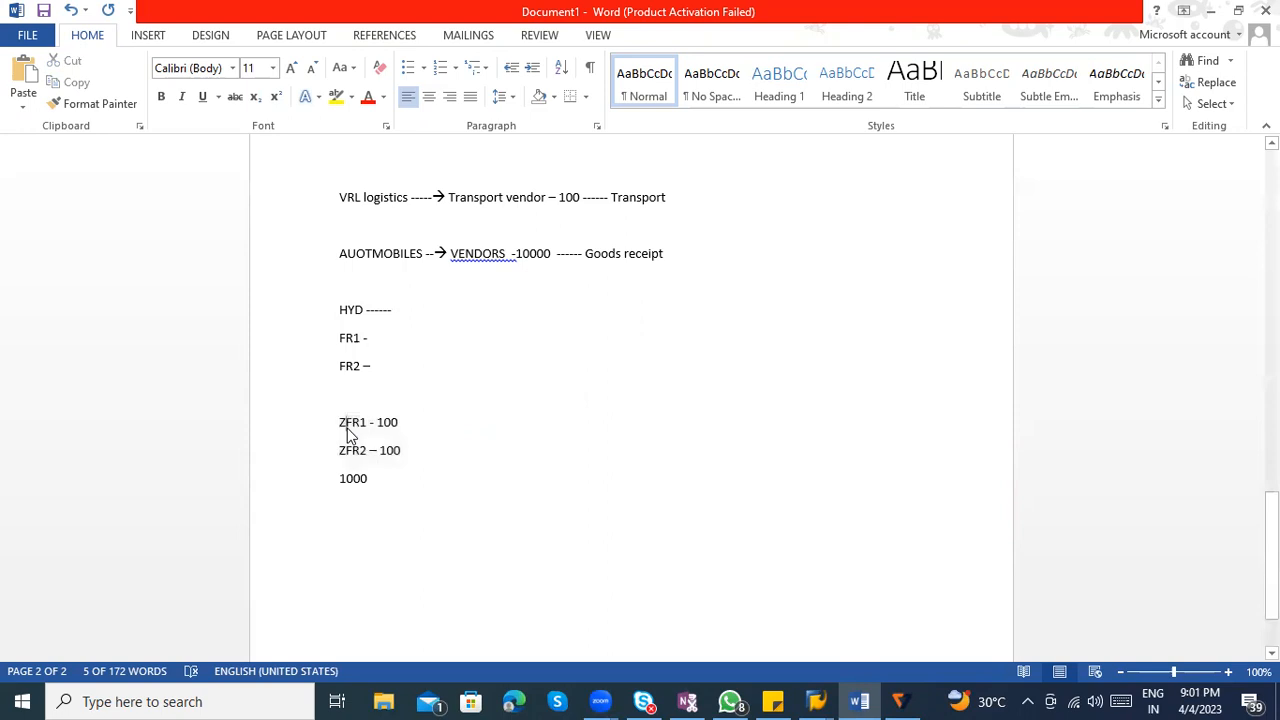
pyautogui.click(367, 425)
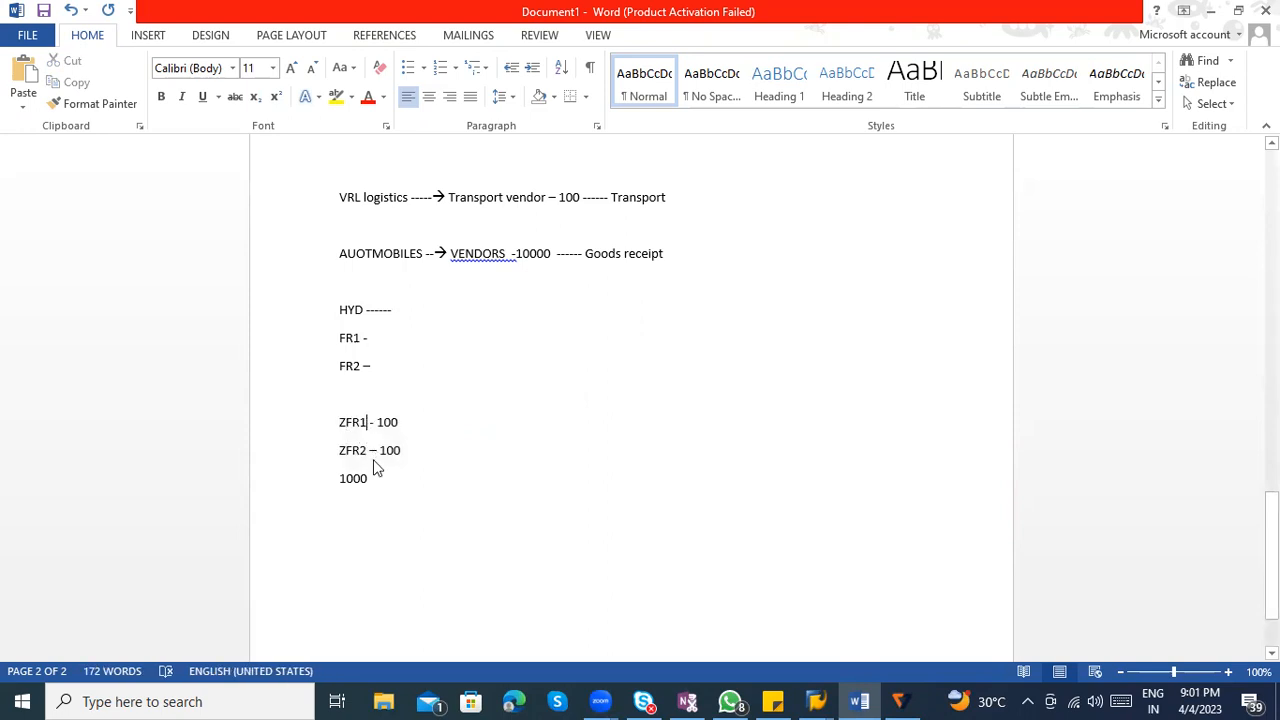
pyautogui.click(375, 450)
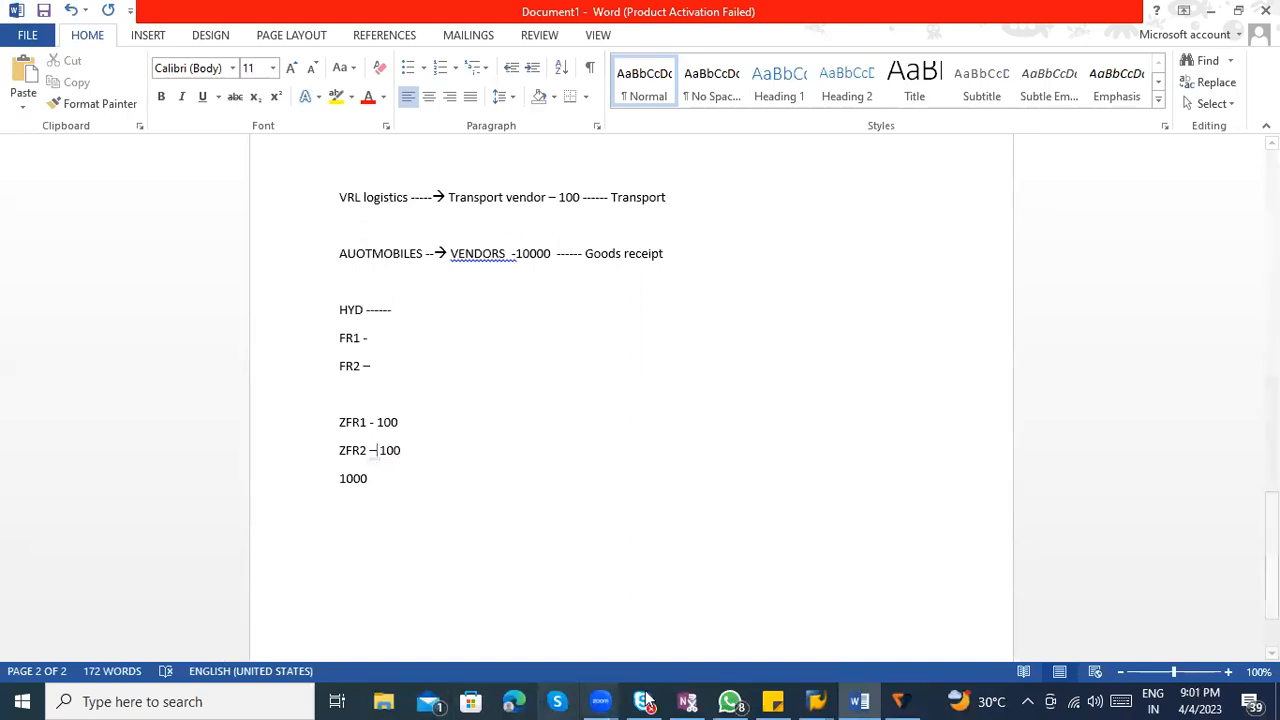
# Switch to the SAP incoming invoice and look over the goods/delivery cost options and the freight item's further columns up to the tax code
pyautogui.click(794, 437)
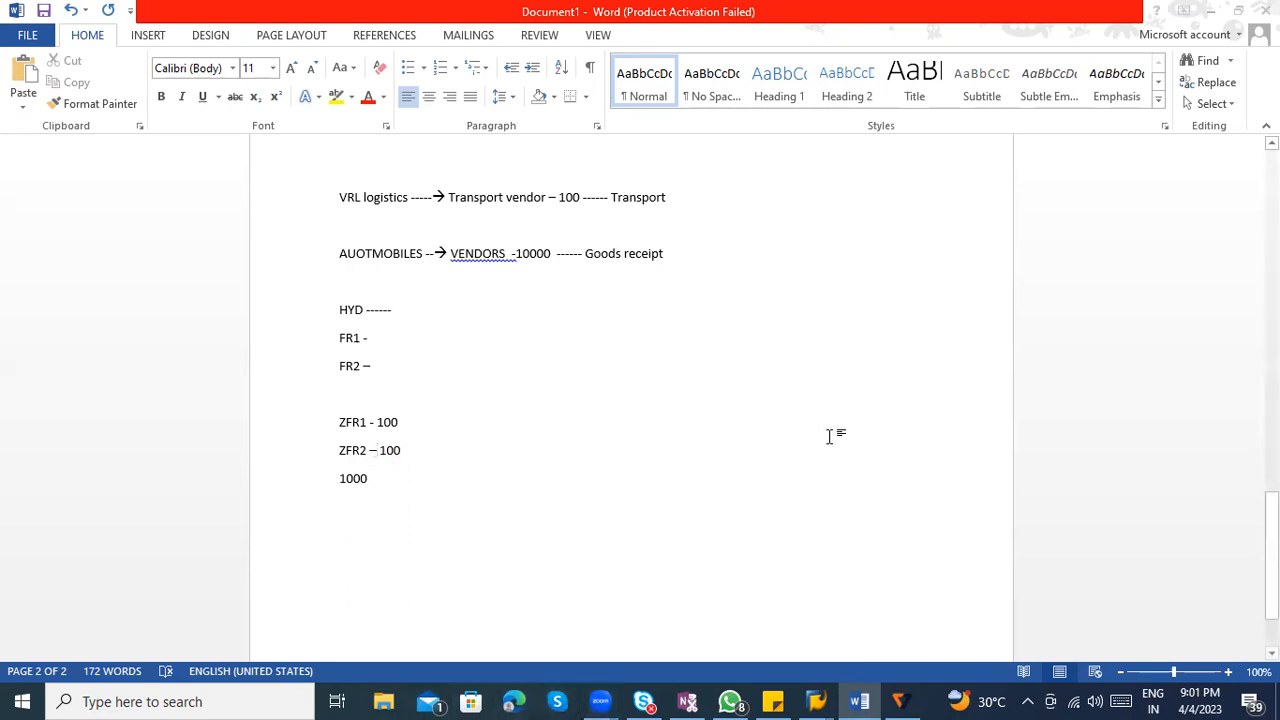
pyautogui.hotkey('alt', 'Tab')
pyautogui.hotkey('alt', 'Tab')
pyautogui.hotkey('alt', 'shift', 'Tab')
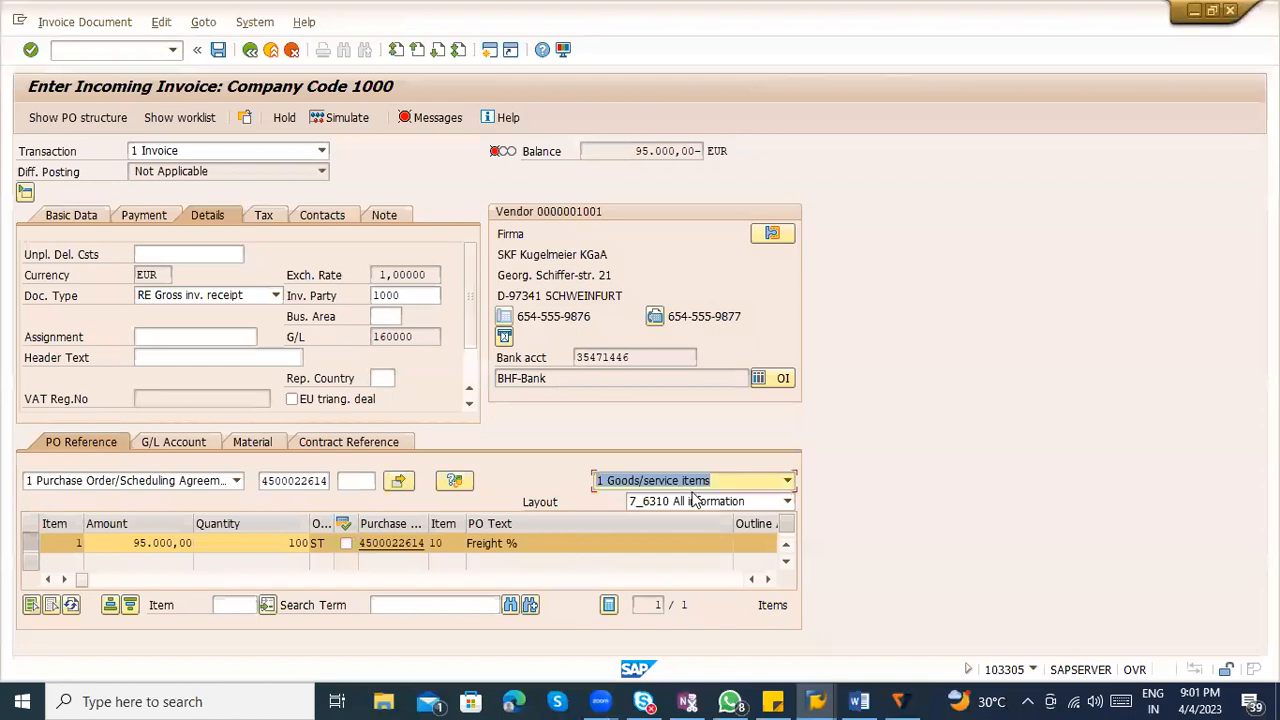
pyautogui.click(668, 482)
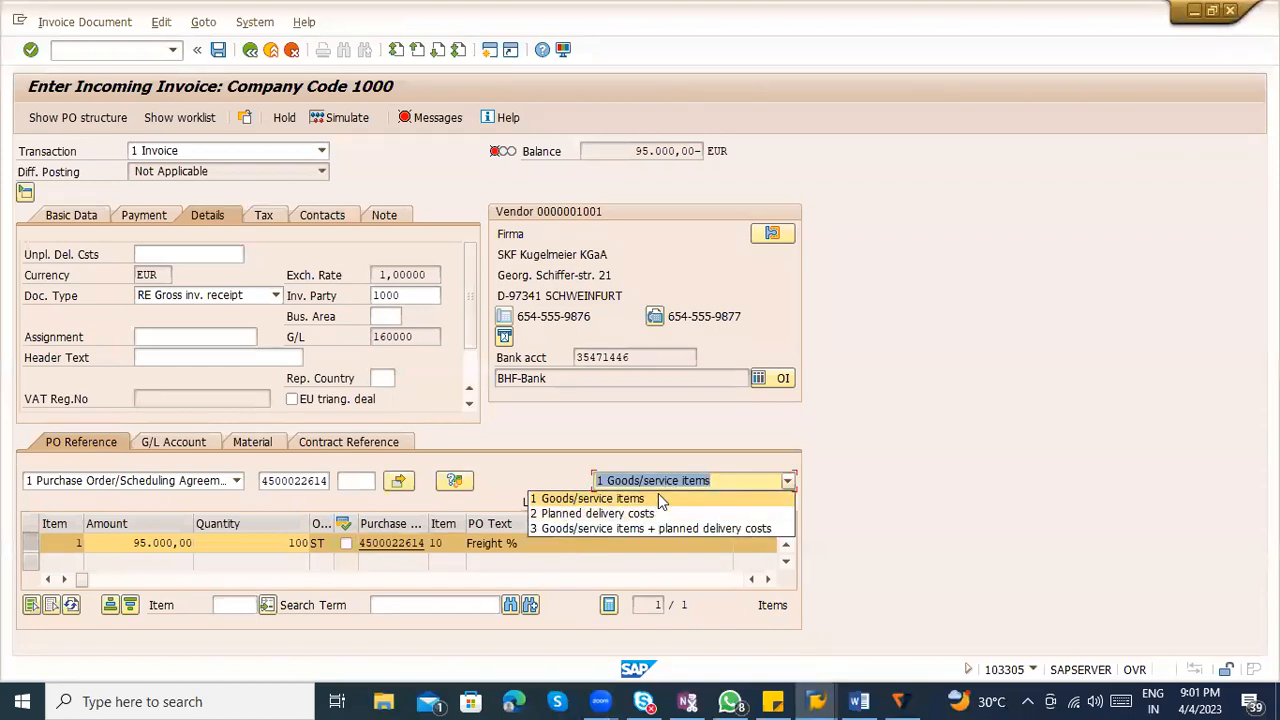
pyautogui.click(124, 580)
pyautogui.click(124, 580)
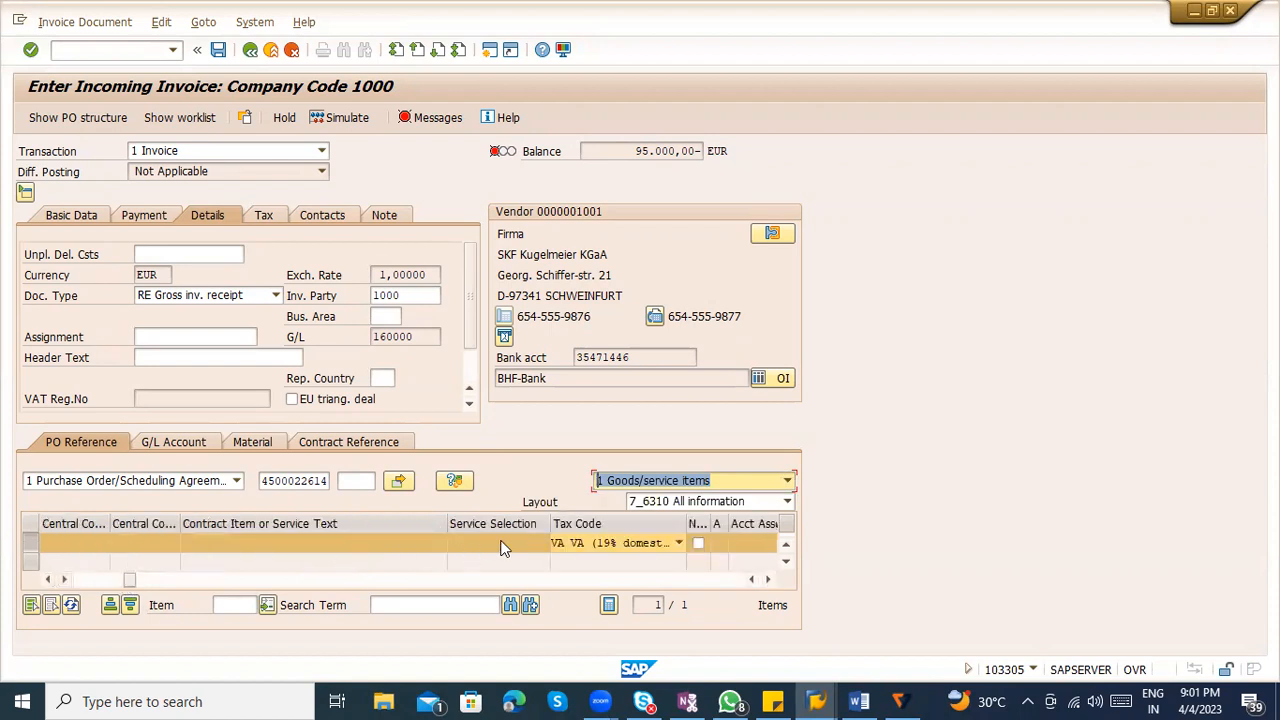
# In the invoice's basic data, turn on tax calculation and copy the balance of 1.130.500,00 EUR into the invoice amount
pyautogui.click(100, 214)
pyautogui.press('Return')
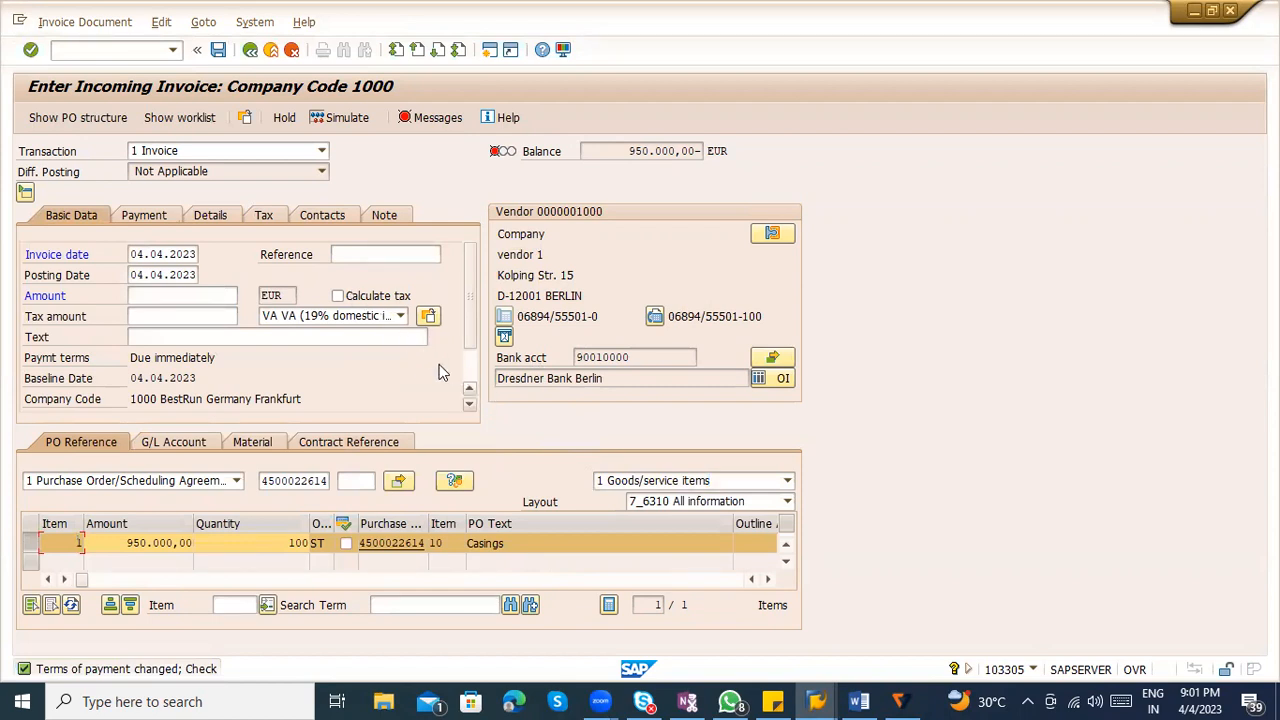
pyautogui.click(339, 296)
pyautogui.moveTo(617, 151)
pyautogui.mouseDown()
pyautogui.moveTo(698, 151)
pyautogui.moveTo(605, 148)
pyautogui.mouseUp()
pyautogui.hotkey('ctrl', 'c')
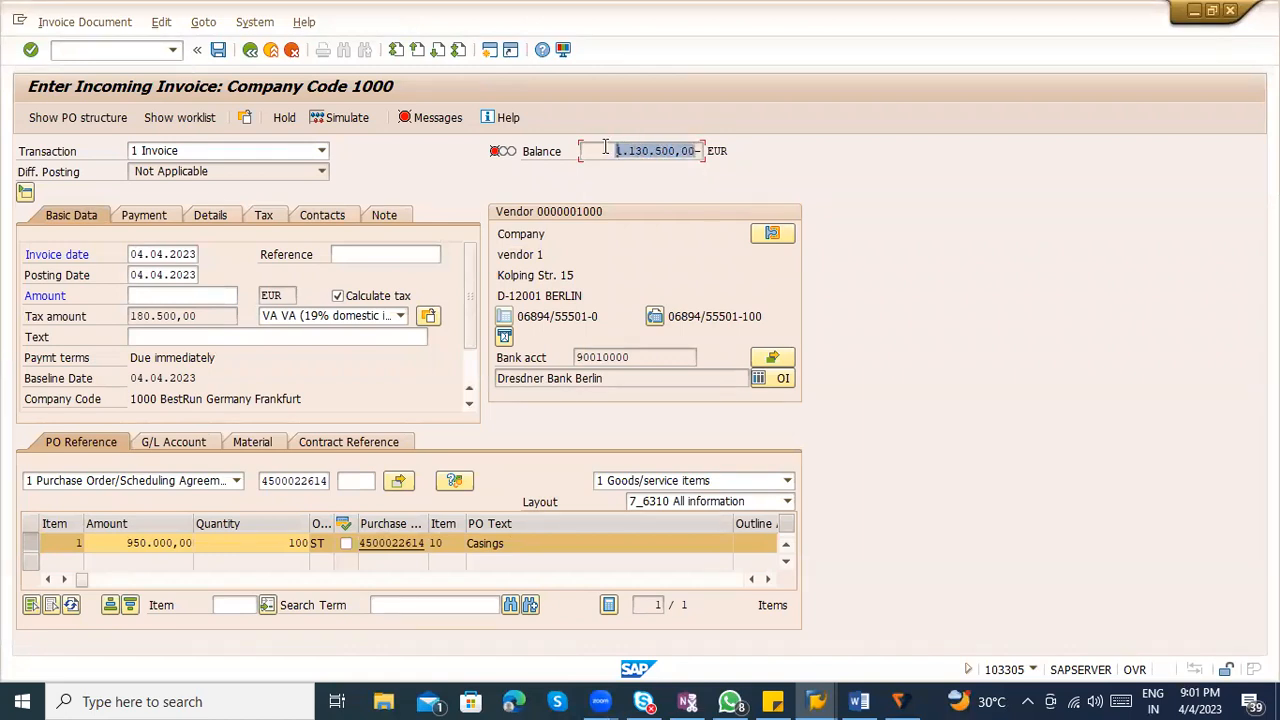
pyautogui.click(213, 291)
pyautogui.hotkey('ctrl', 'v')
pyautogui.press('Return')
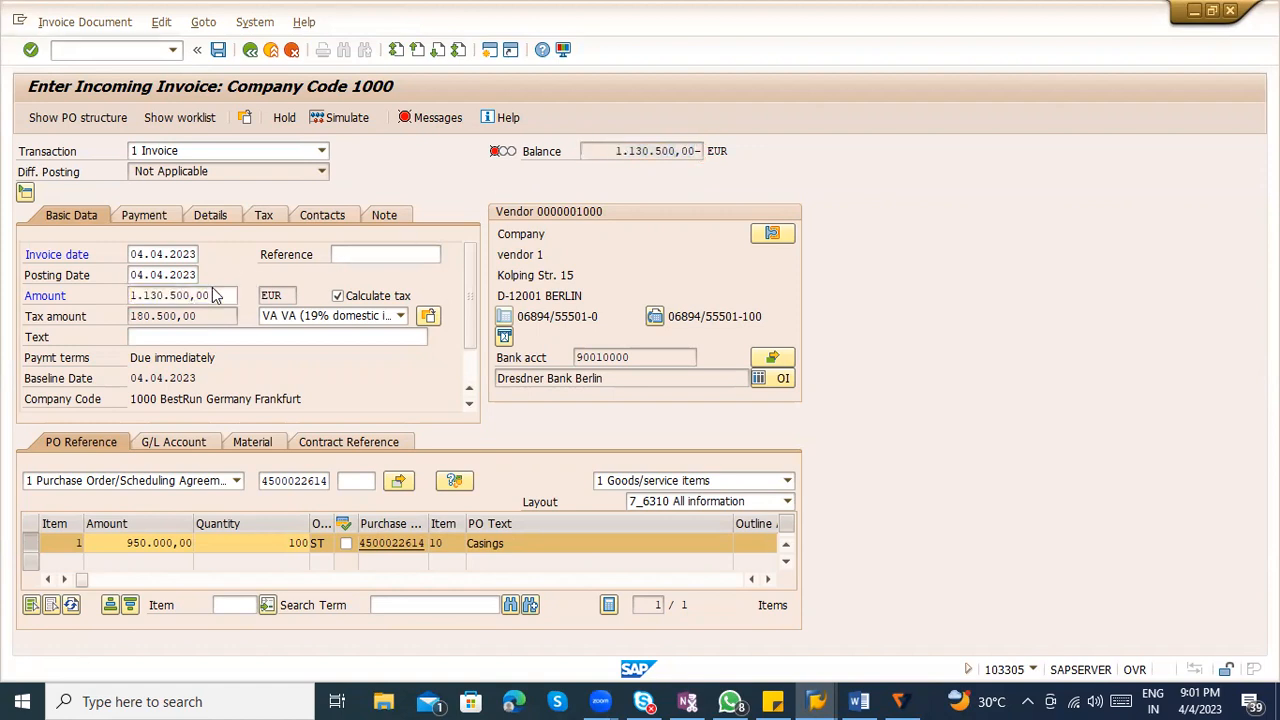
# Point out the invoice amount and the amount and quantity of the Casings item
pyautogui.moveTo(220, 293); pyautogui.dragTo(113, 289)
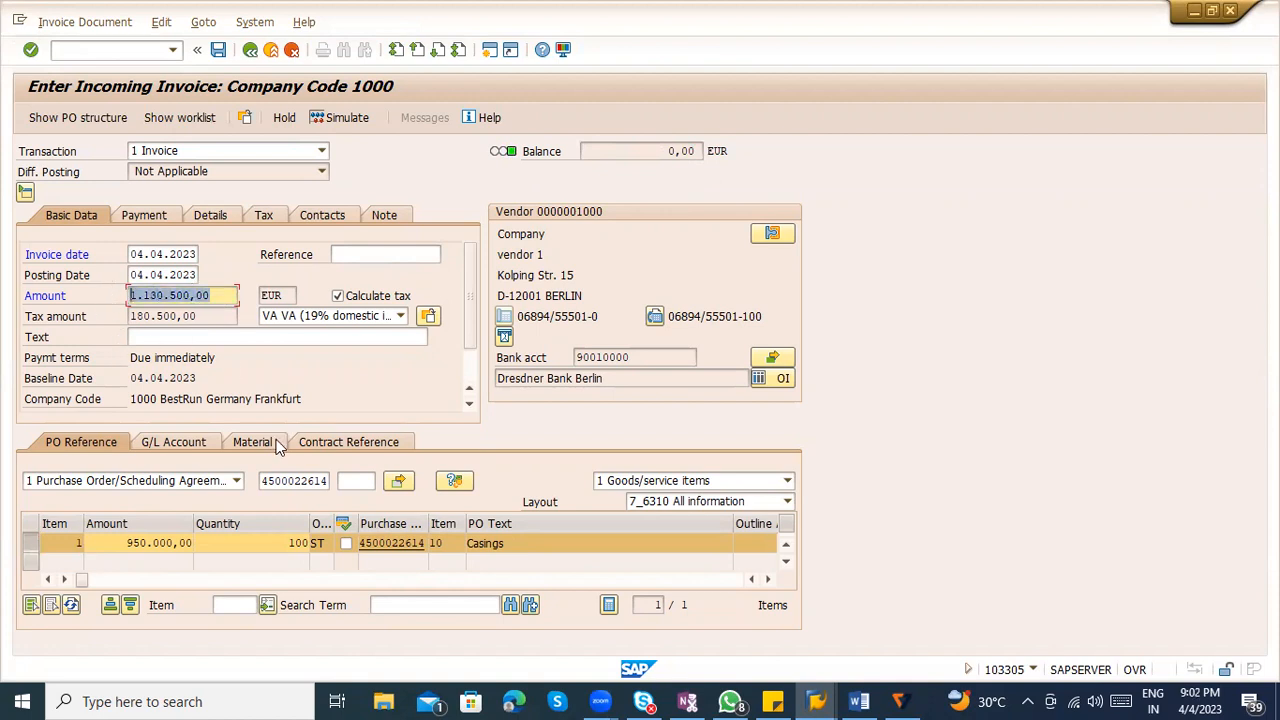
pyautogui.click(128, 543)
pyautogui.moveTo(128, 543); pyautogui.dragTo(347, 538)
pyautogui.click(257, 545)
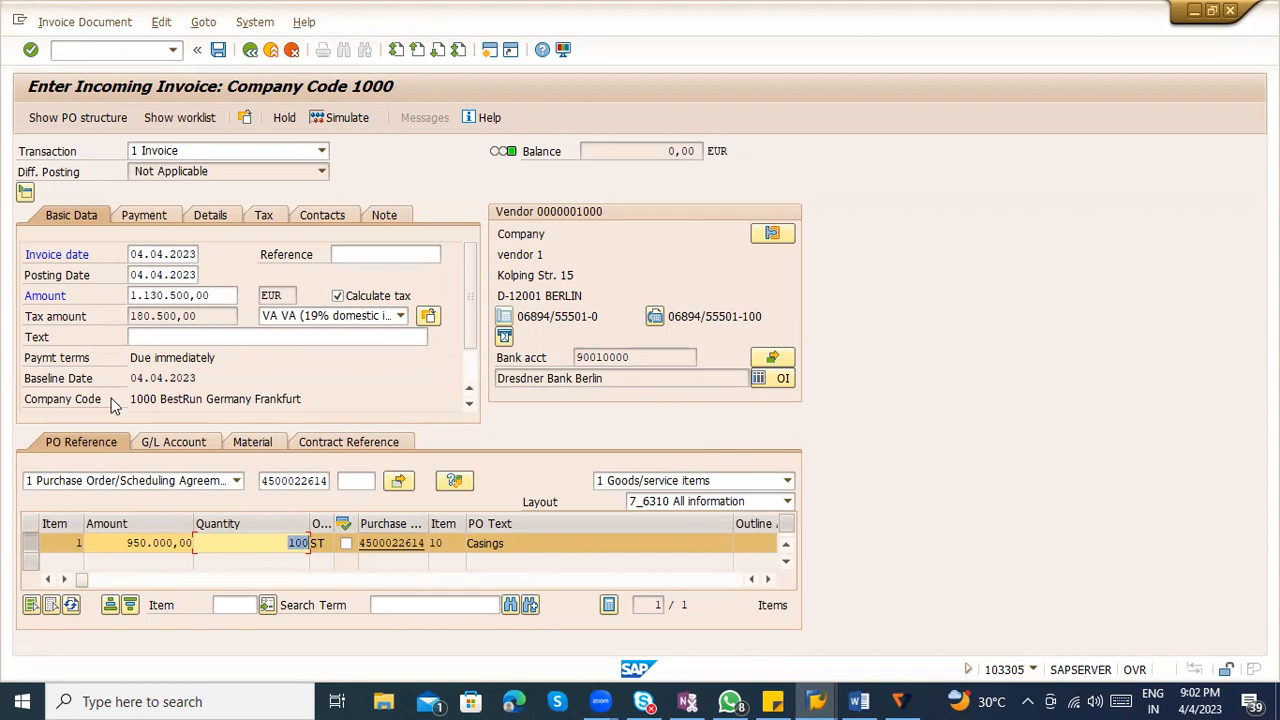
# Set the Casings item's quantity to 1000
pyautogui.click(296, 547)
pyautogui.doubleClick(296, 547)
pyautogui.click(284, 545)
pyautogui.write('0')
# Restore the Casings item's quantity to 100 and set its amount to 10000000
pyautogui.moveTo(117, 540); pyautogui.dragTo(340, 531)
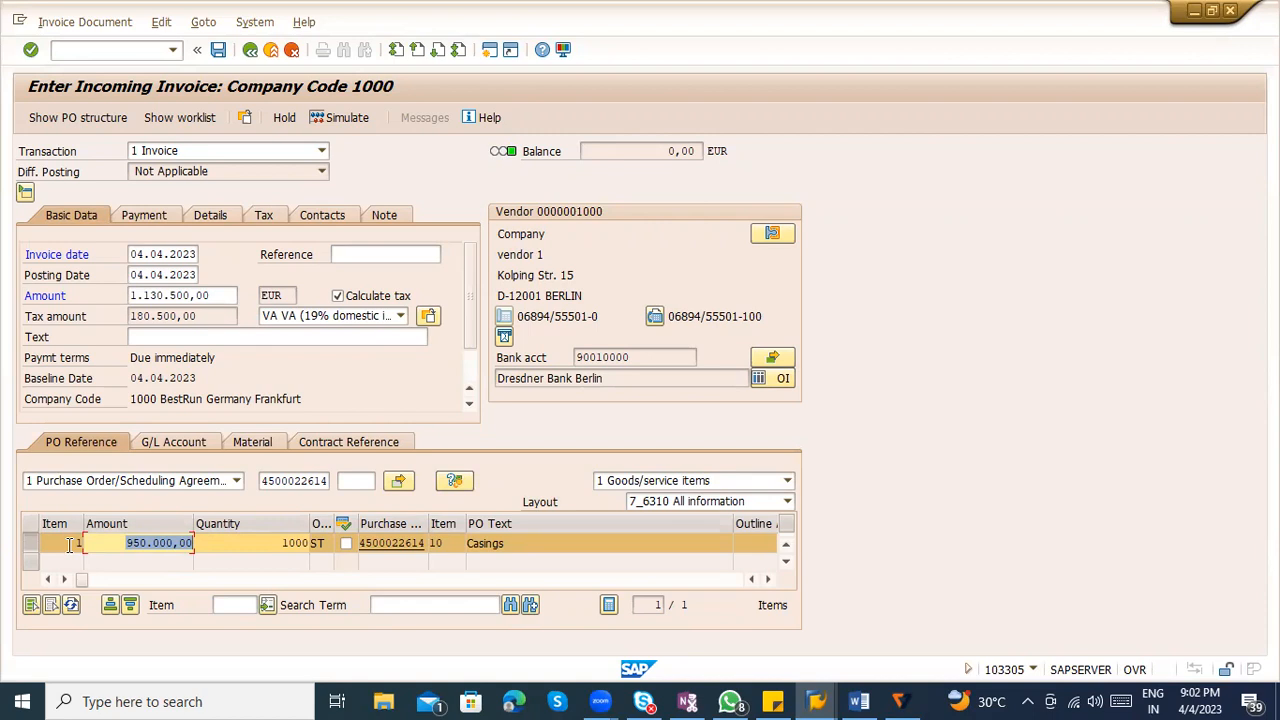
pyautogui.press('Tab')
pyautogui.write('100')
pyautogui.hotkey('shift', 'Tab')
pyautogui.press('BackSpace')
pyautogui.write('10000000')
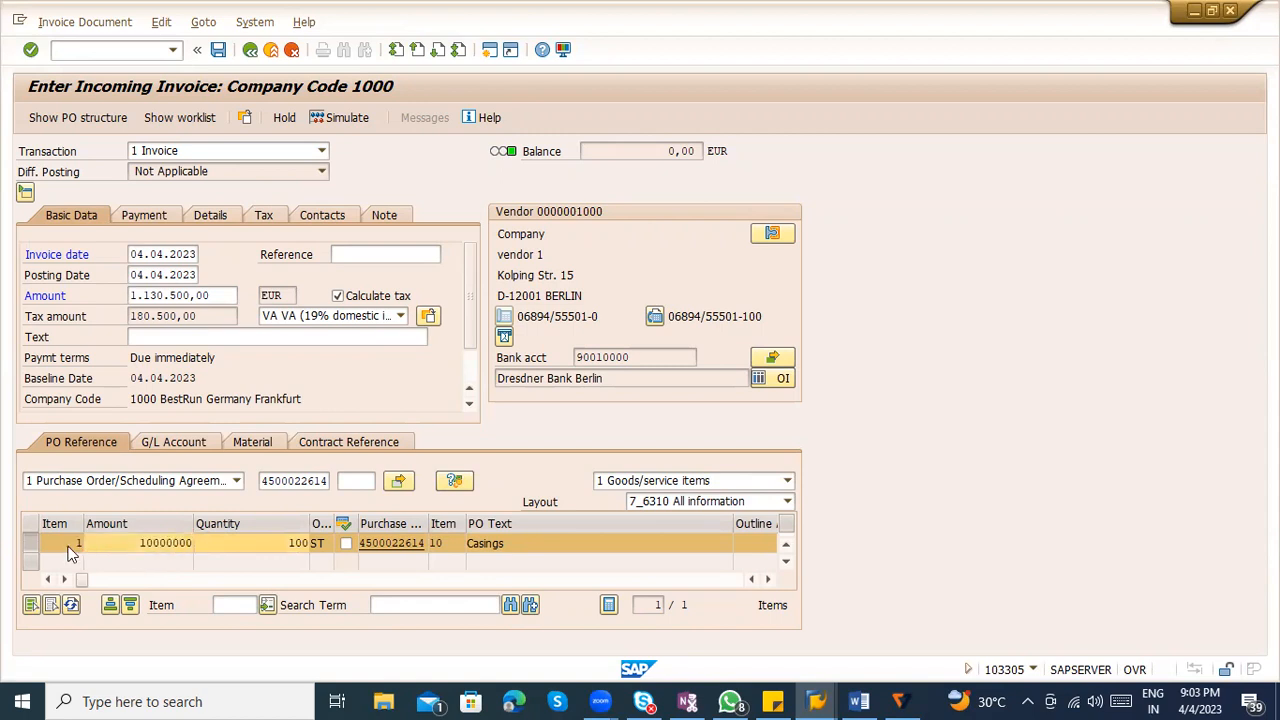
pyautogui.press('Return')
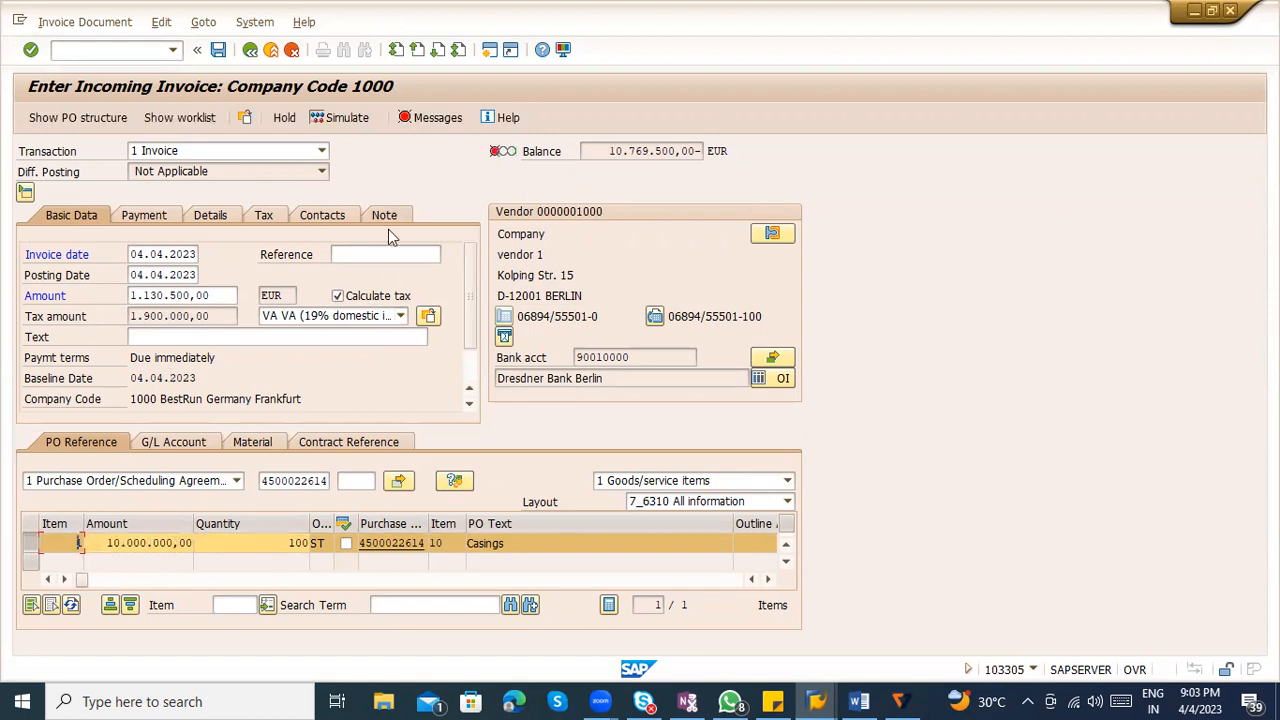
# Clear the invoice amount and replace it with the recalculated balance of 11.900.000,00 EUR
pyautogui.moveTo(214, 297); pyautogui.dragTo(72, 305)
pyautogui.press('BackSpace')
pyautogui.press('Return')
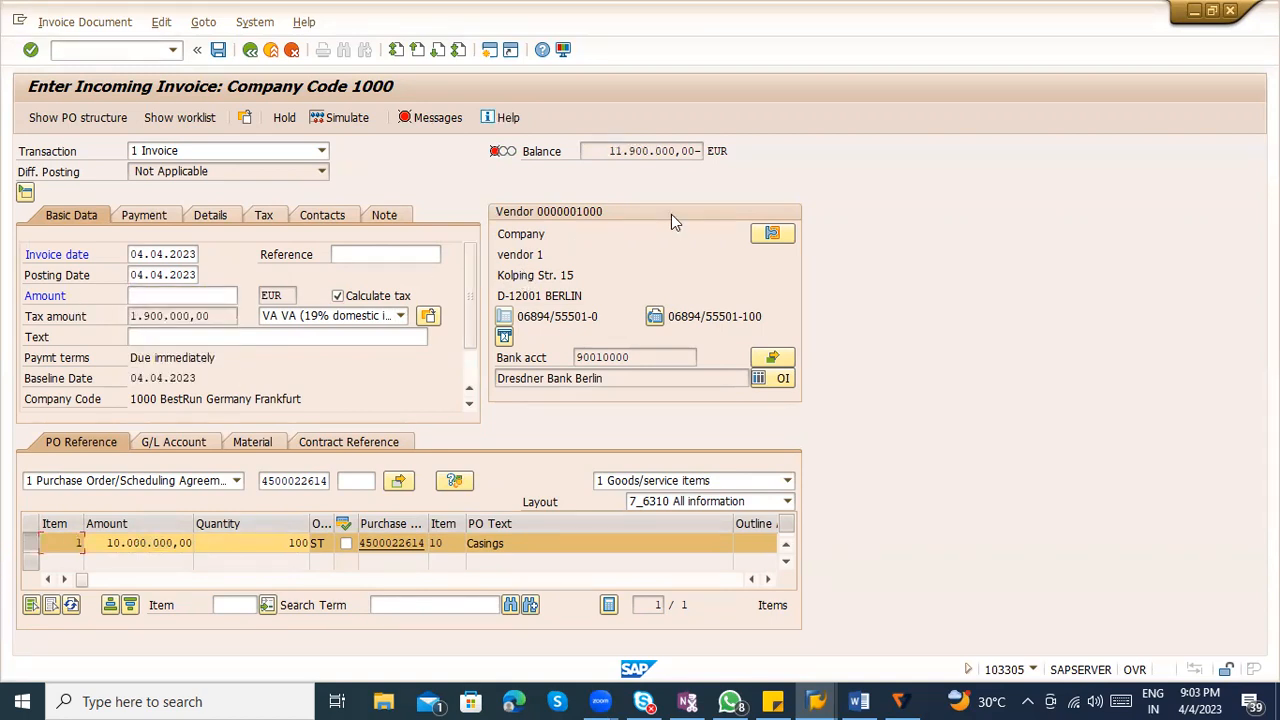
pyautogui.moveTo(604, 150); pyautogui.dragTo(698, 151)
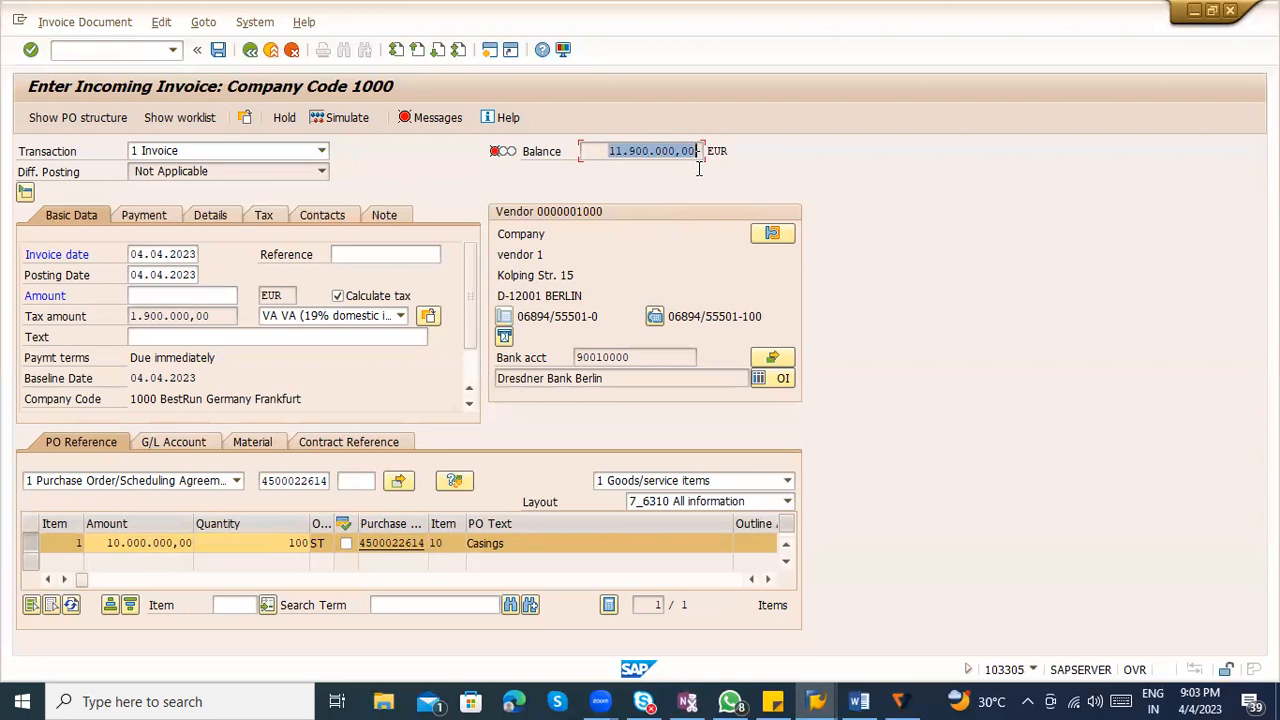
pyautogui.hotkey('ctrl', 'c')
pyautogui.click(230, 295)
pyautogui.hotkey('ctrl', 'v')
pyautogui.press('Return')
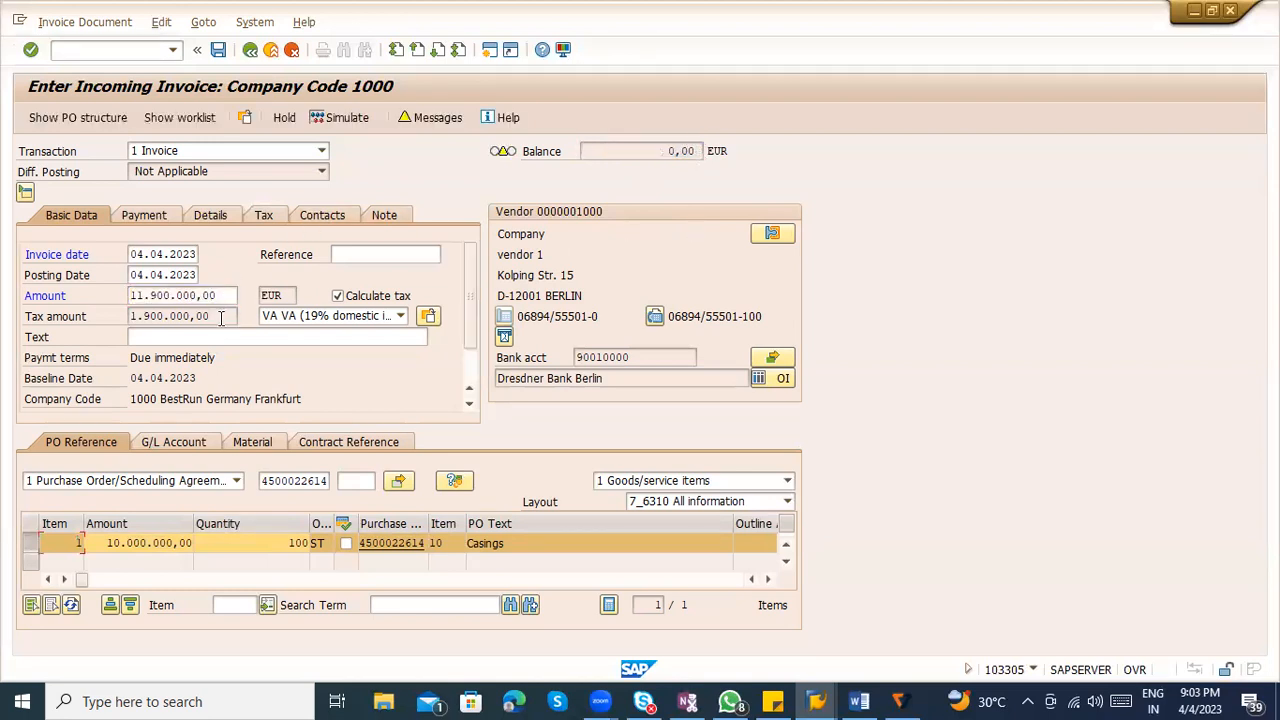
# Open the invoice's verification log, examine the amount check message for item 1, and close the log
pyautogui.click(405, 118)
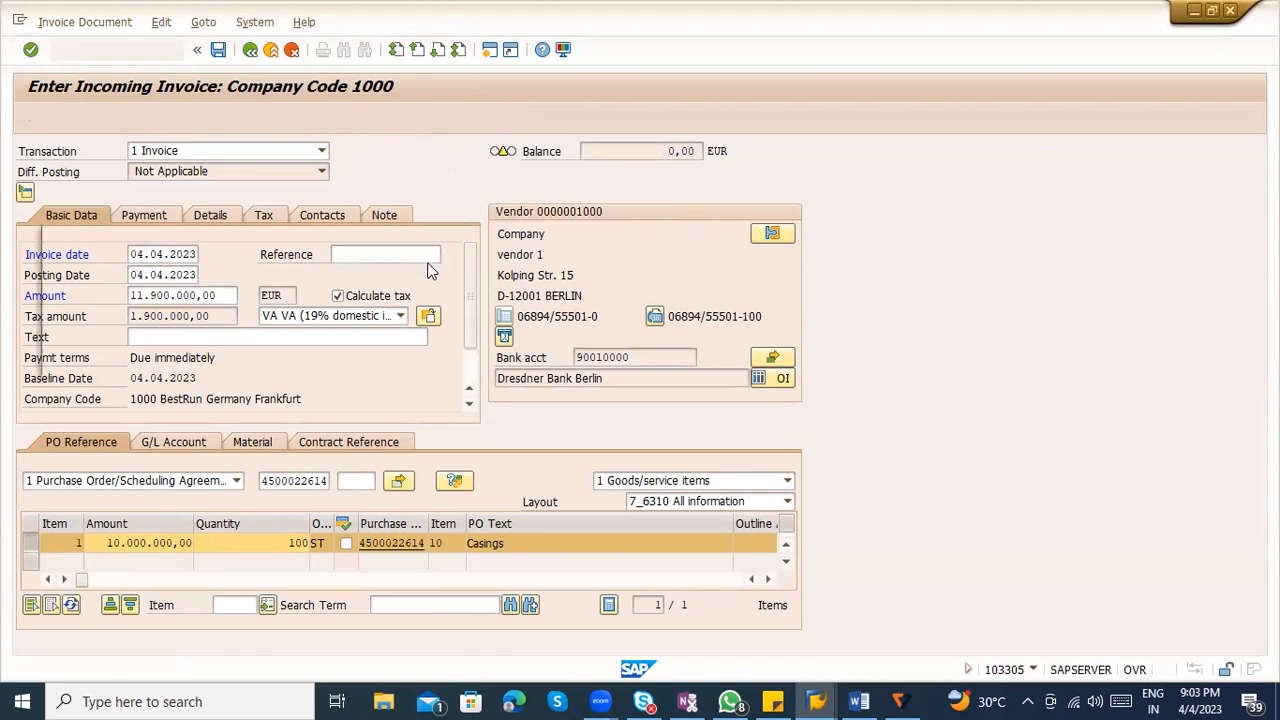
pyautogui.click(88, 309)
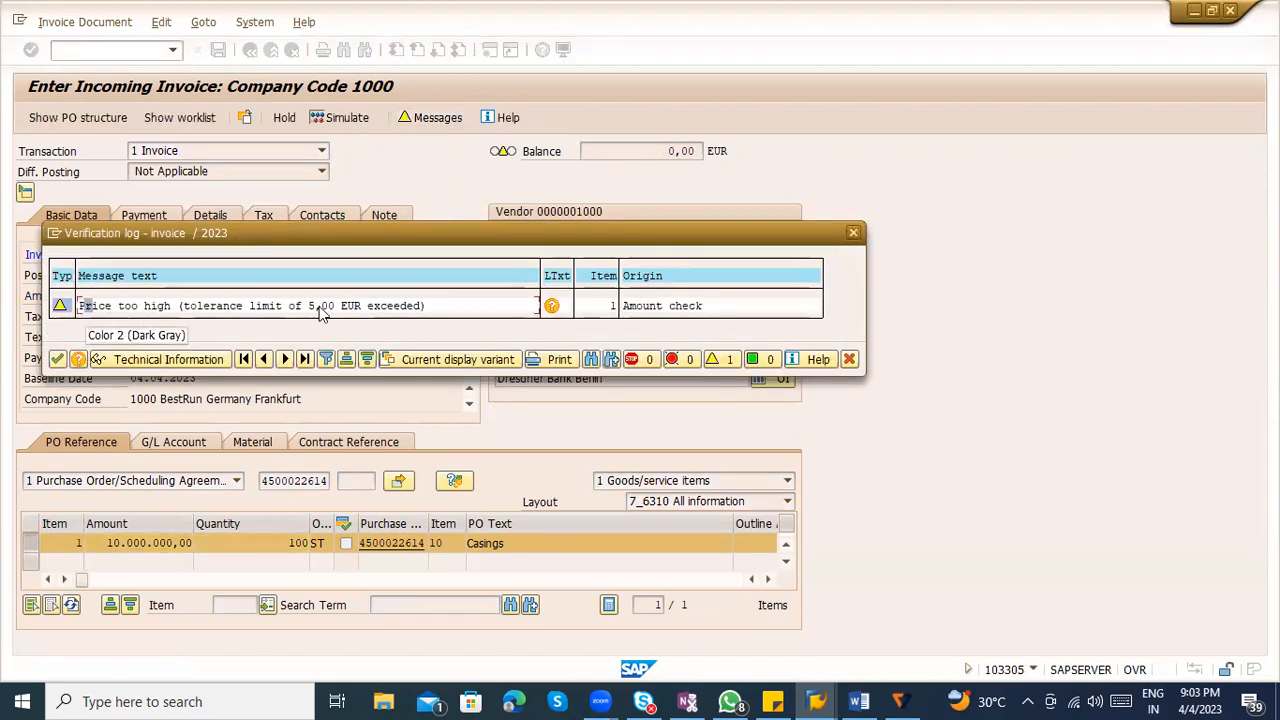
pyautogui.click(391, 307)
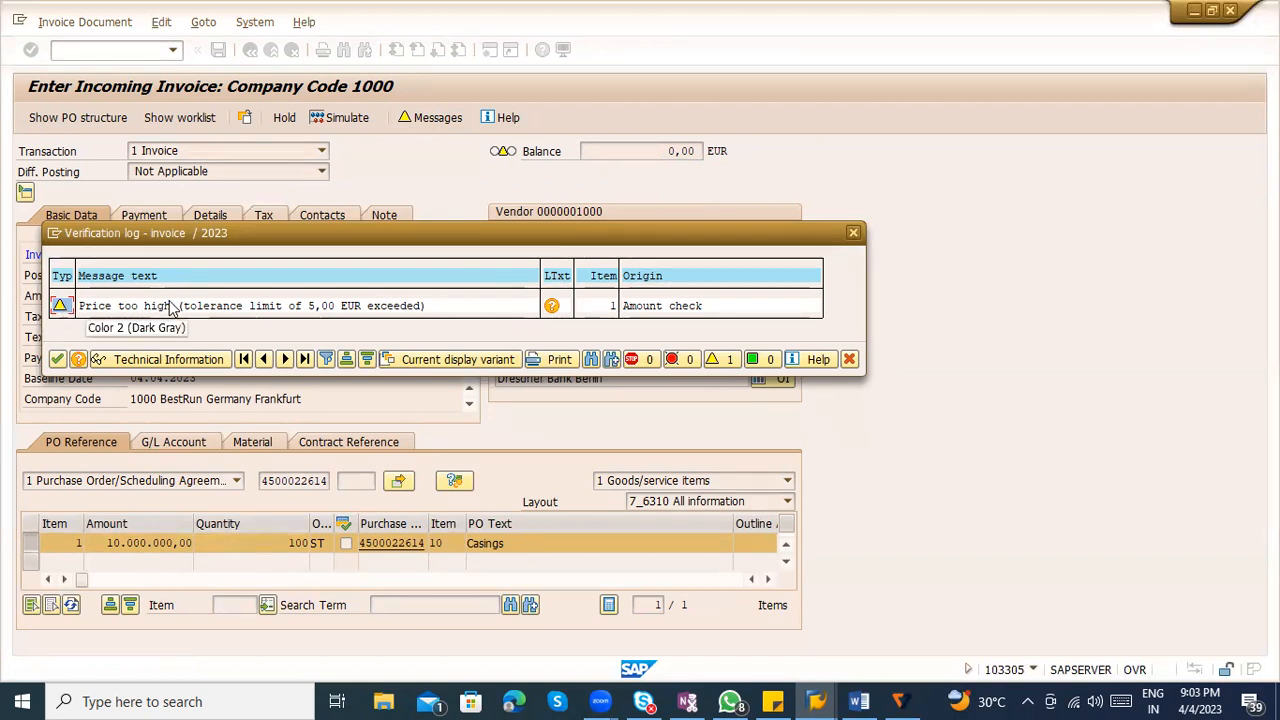
pyautogui.click(856, 233)
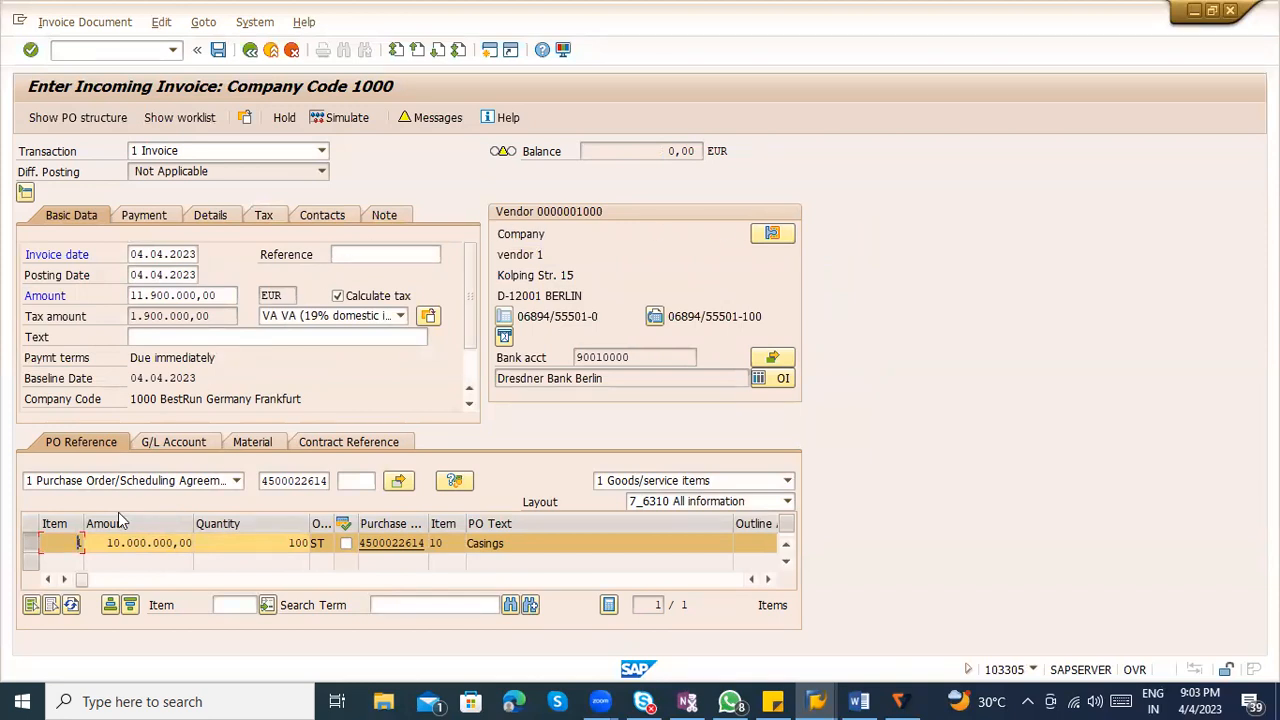
# Post the incoming invoice and display the resulting invoice document
pyautogui.press('Return')
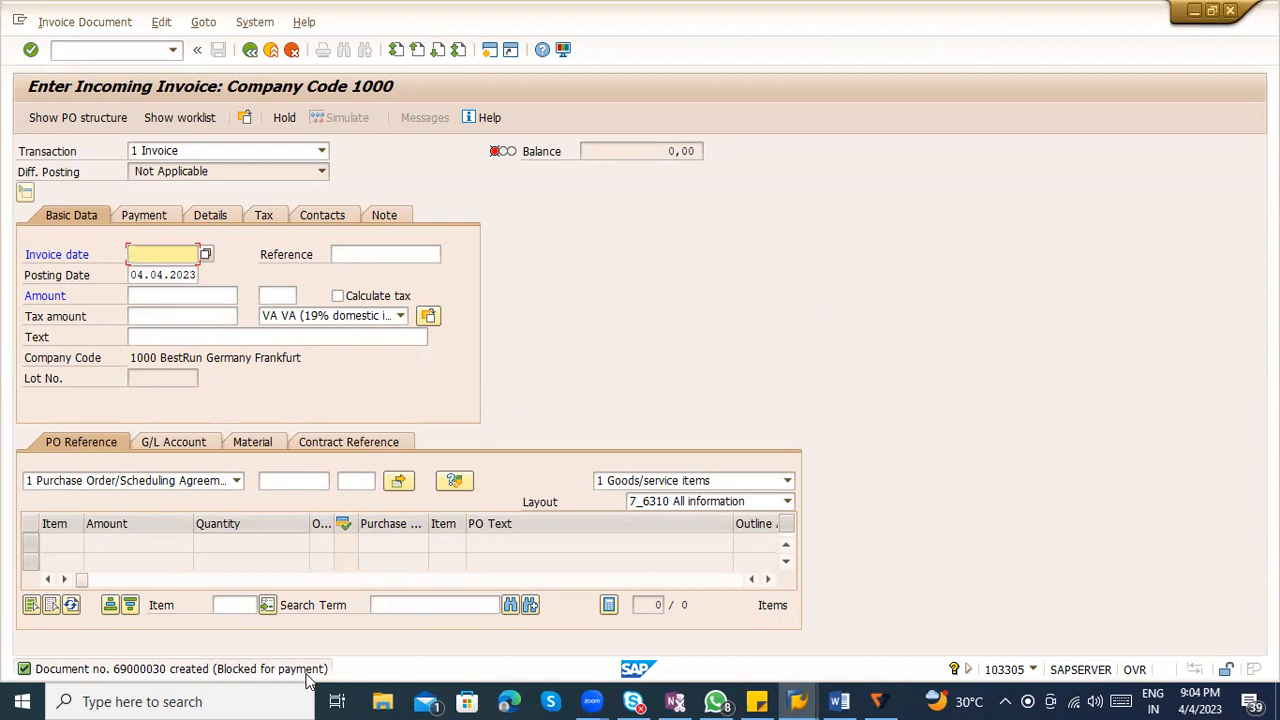
pyautogui.click(100, 22)
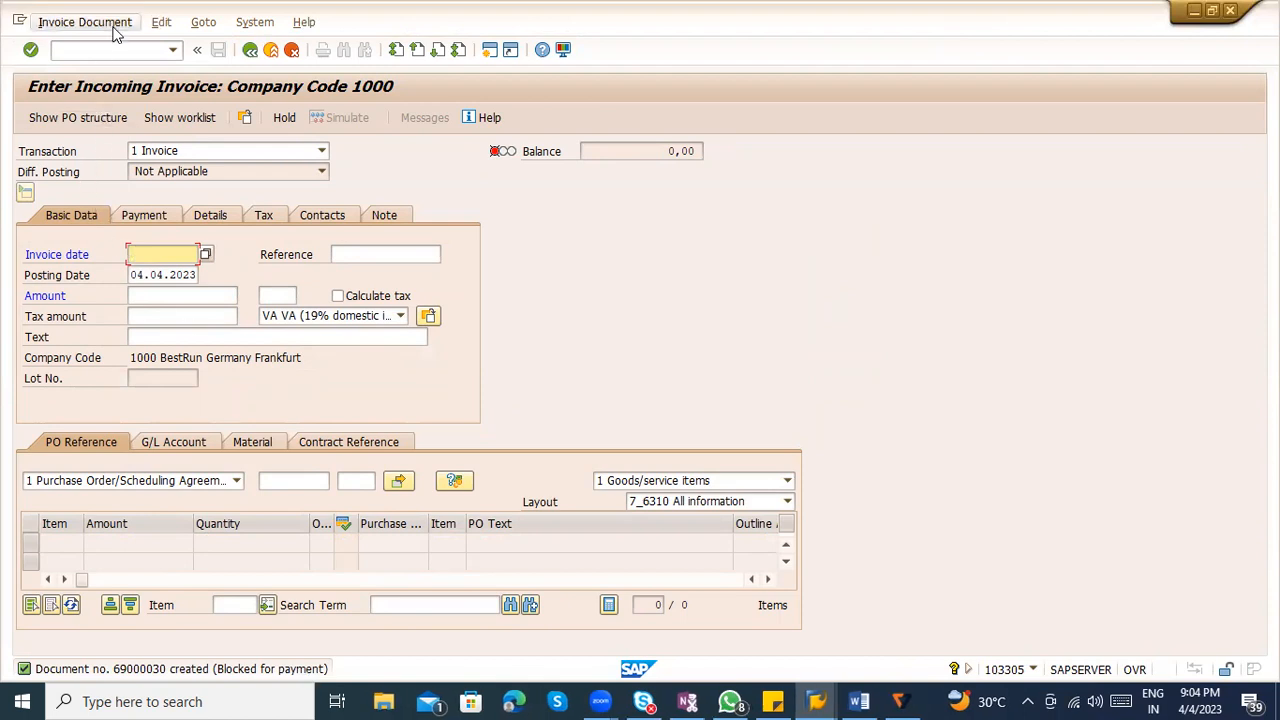
pyautogui.click(122, 47)
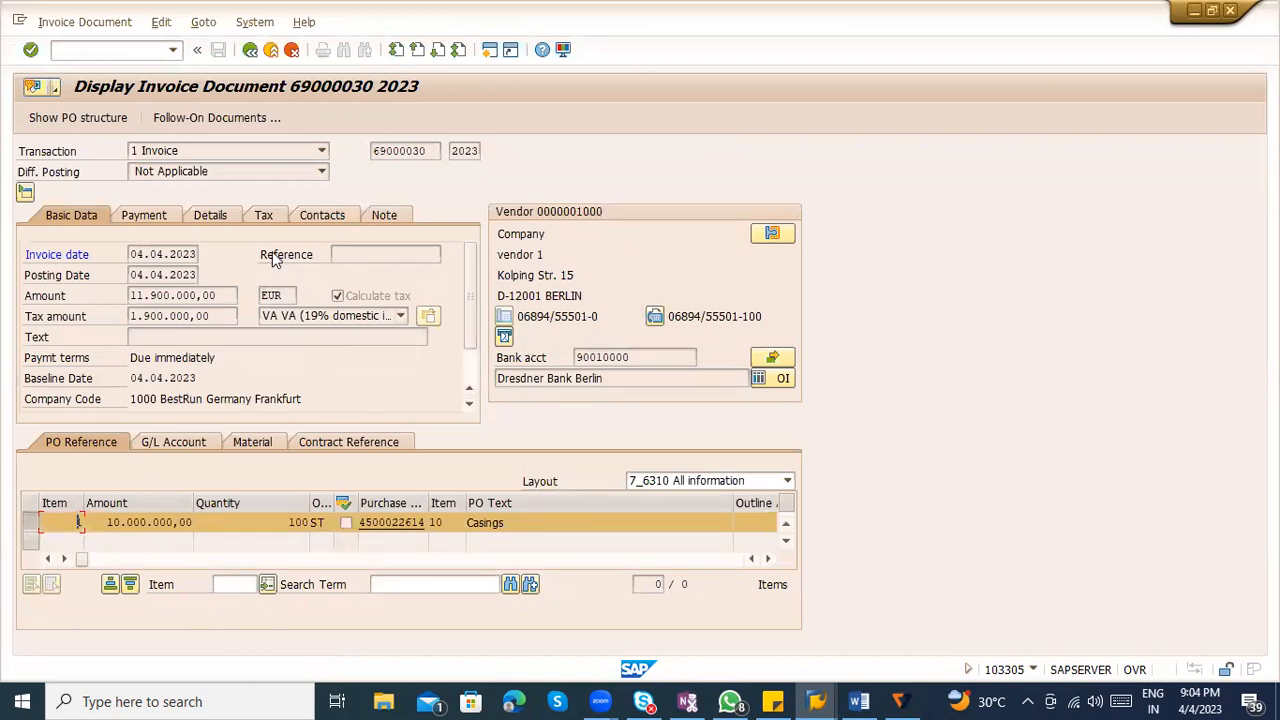
# Review the posted invoice's payment data including the payment block, along with its details, tax and basic data
pyautogui.click(150, 221)
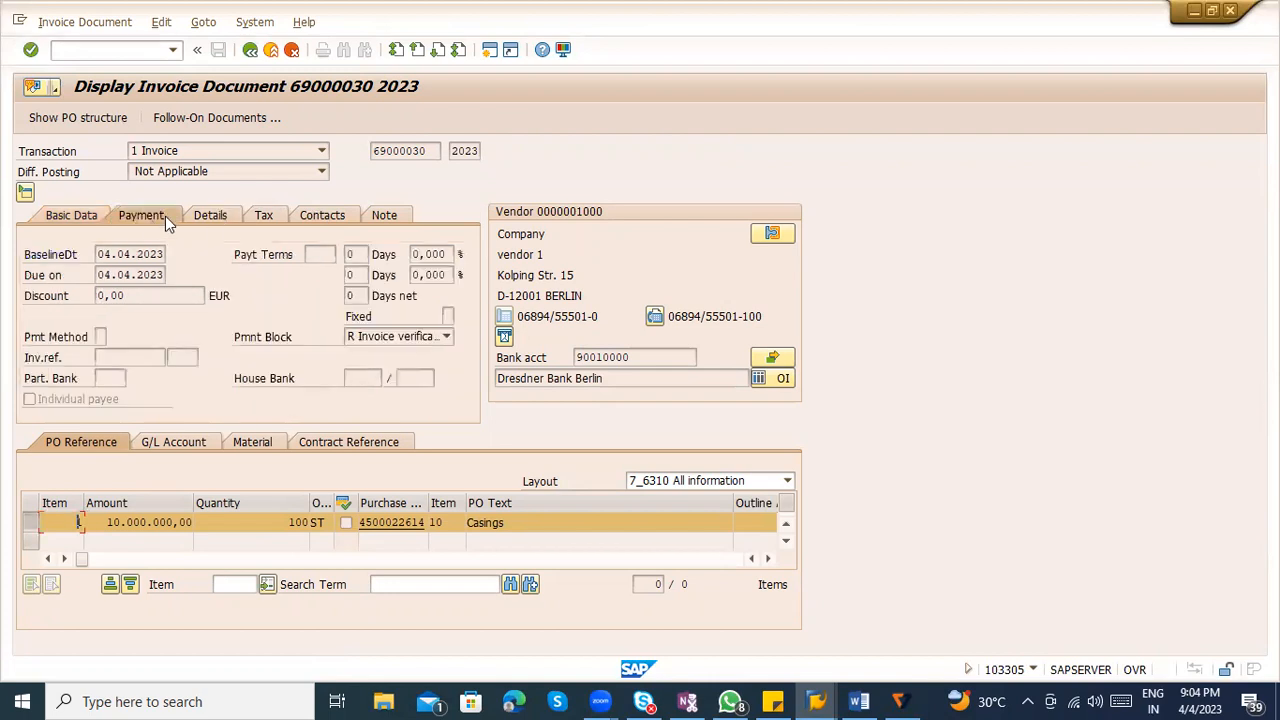
pyautogui.click(224, 217)
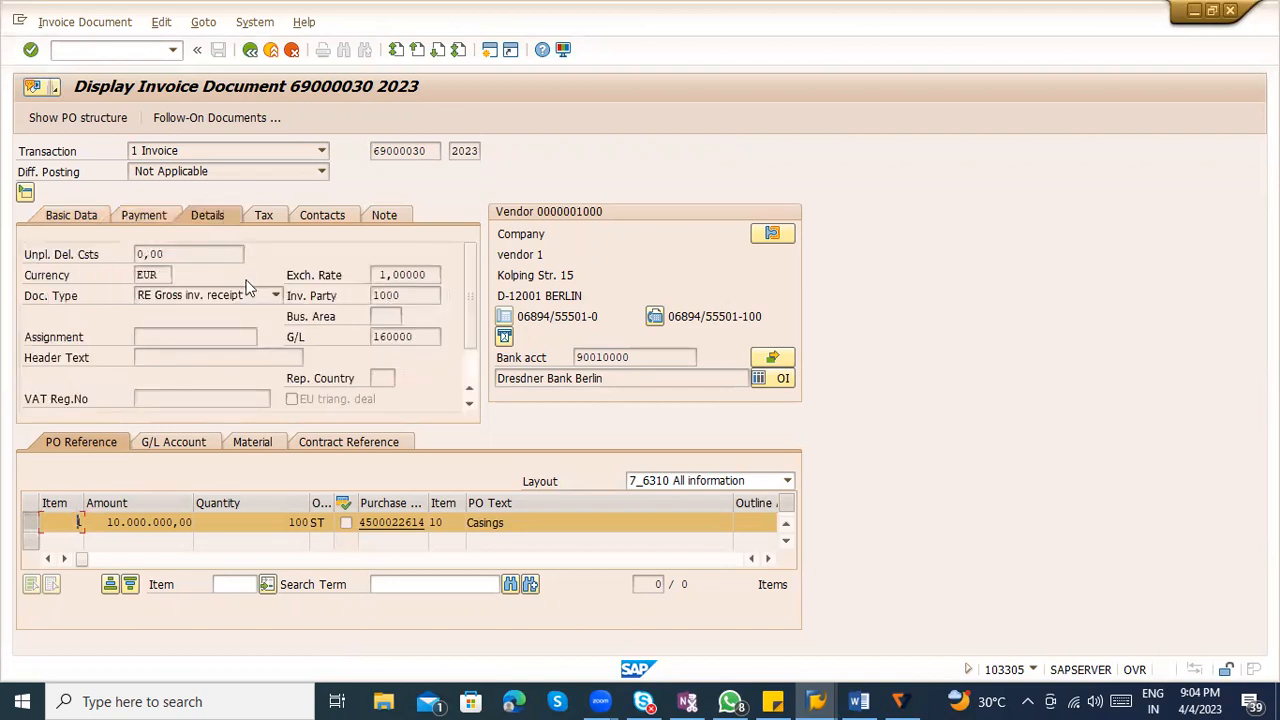
pyautogui.scroll(-2, 437, 365)
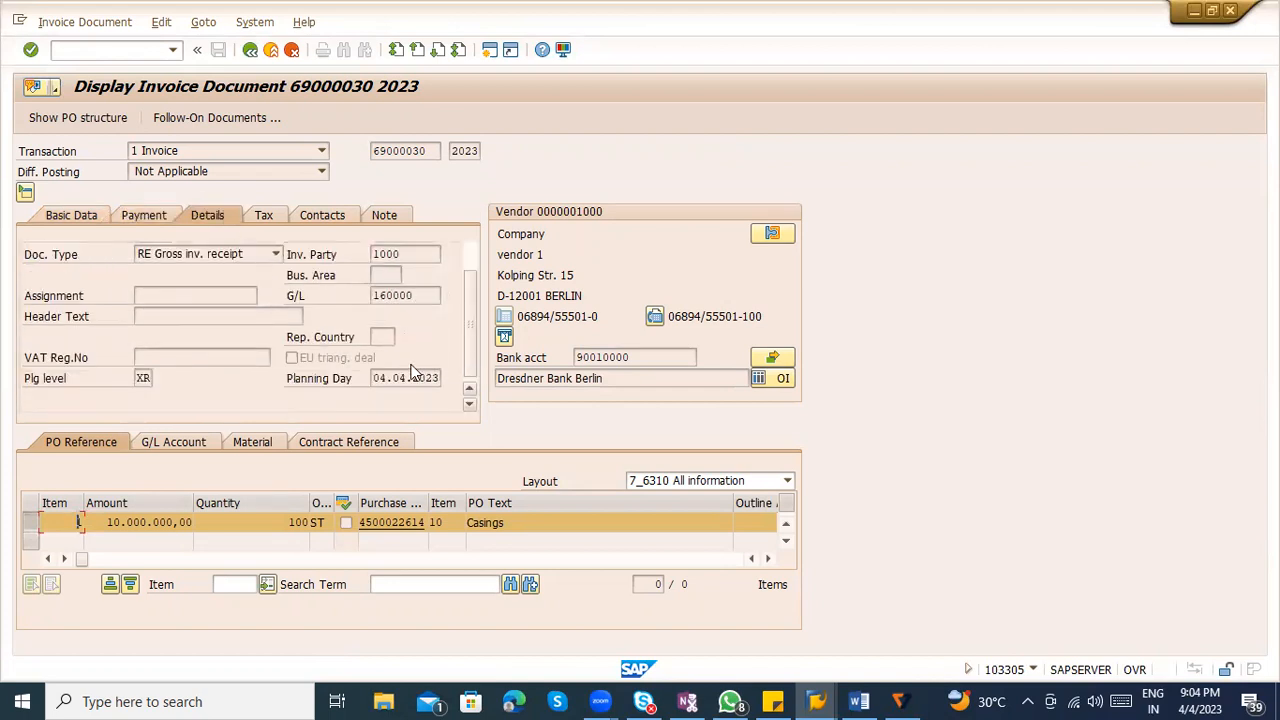
pyautogui.click(135, 216)
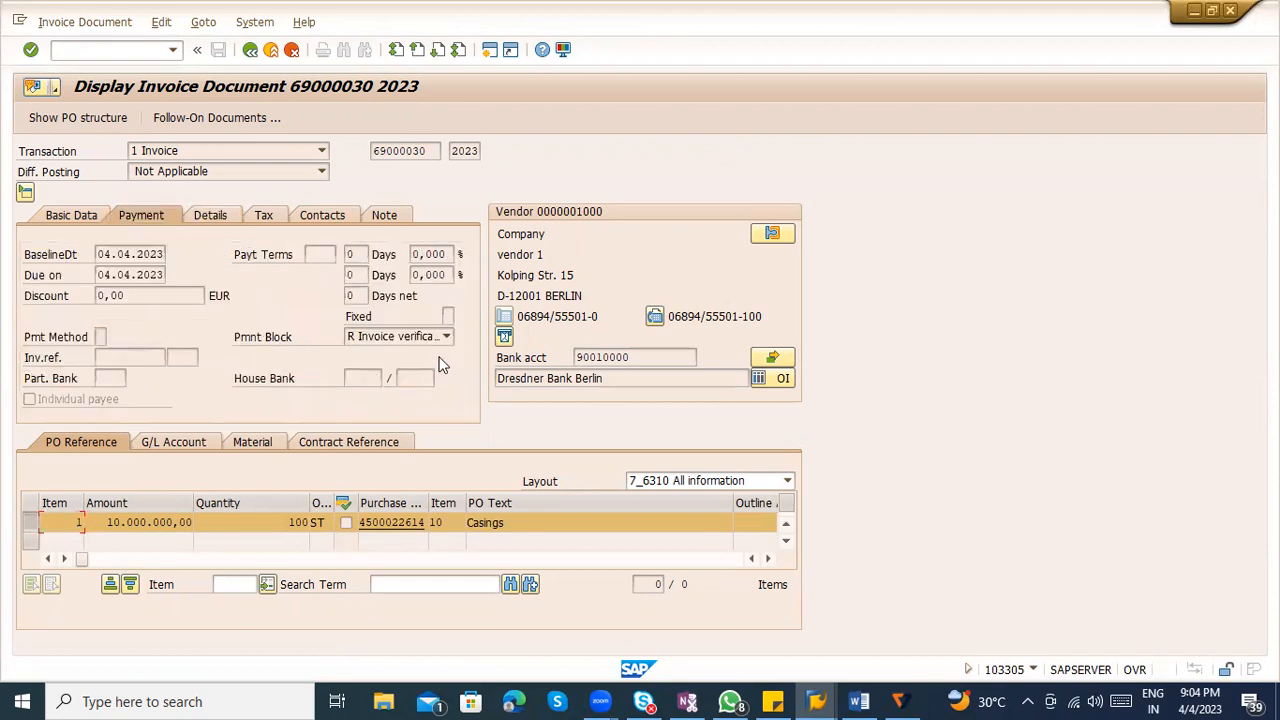
pyautogui.click(270, 218)
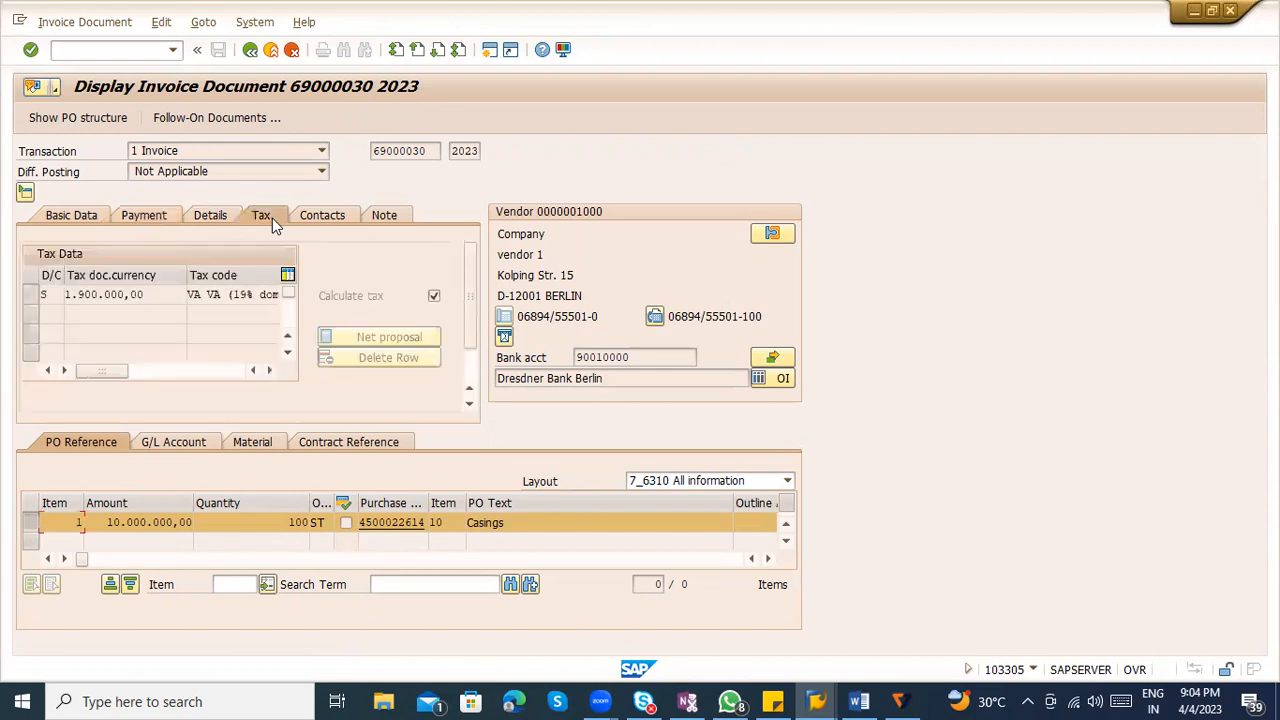
pyautogui.click(210, 215)
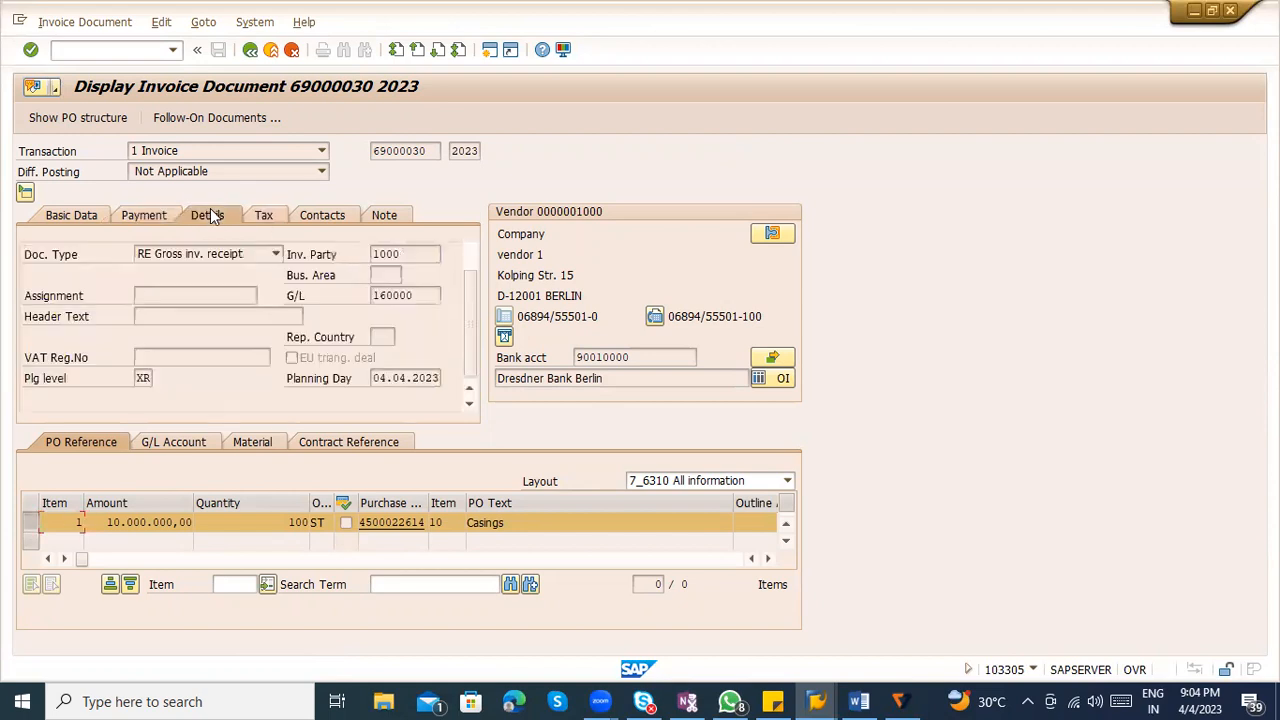
pyautogui.click(150, 222)
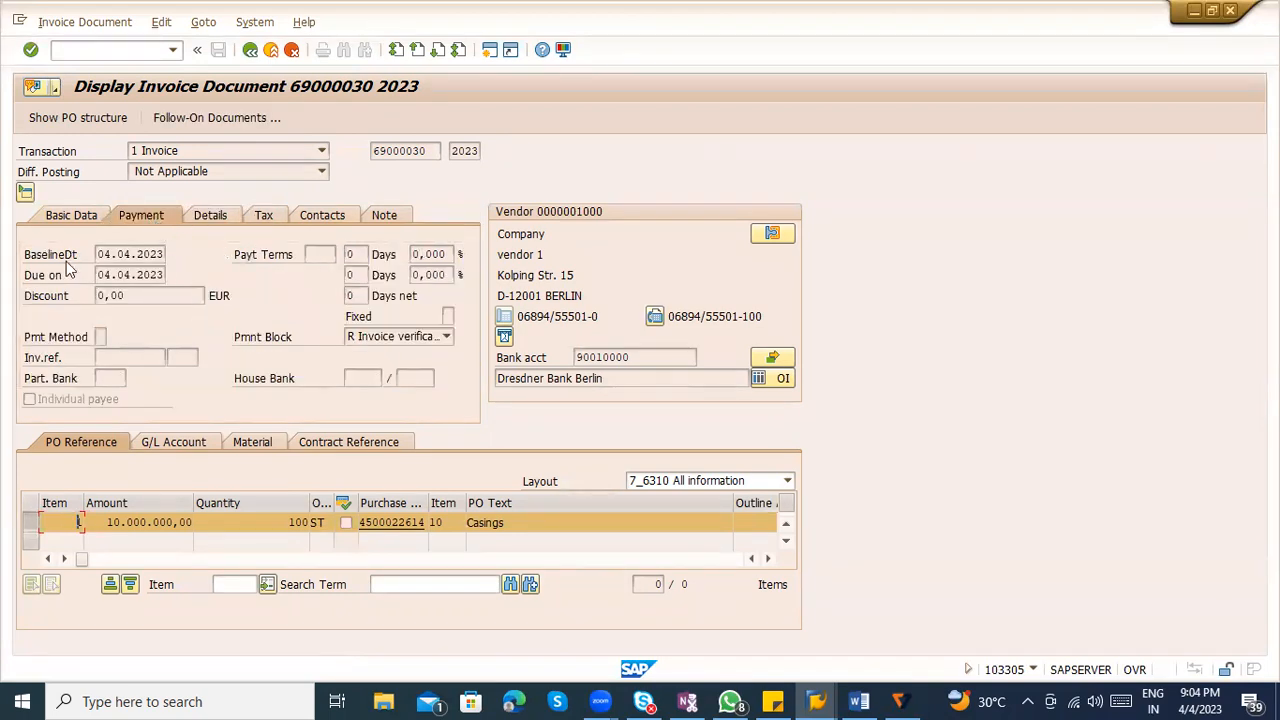
pyautogui.click(66, 219)
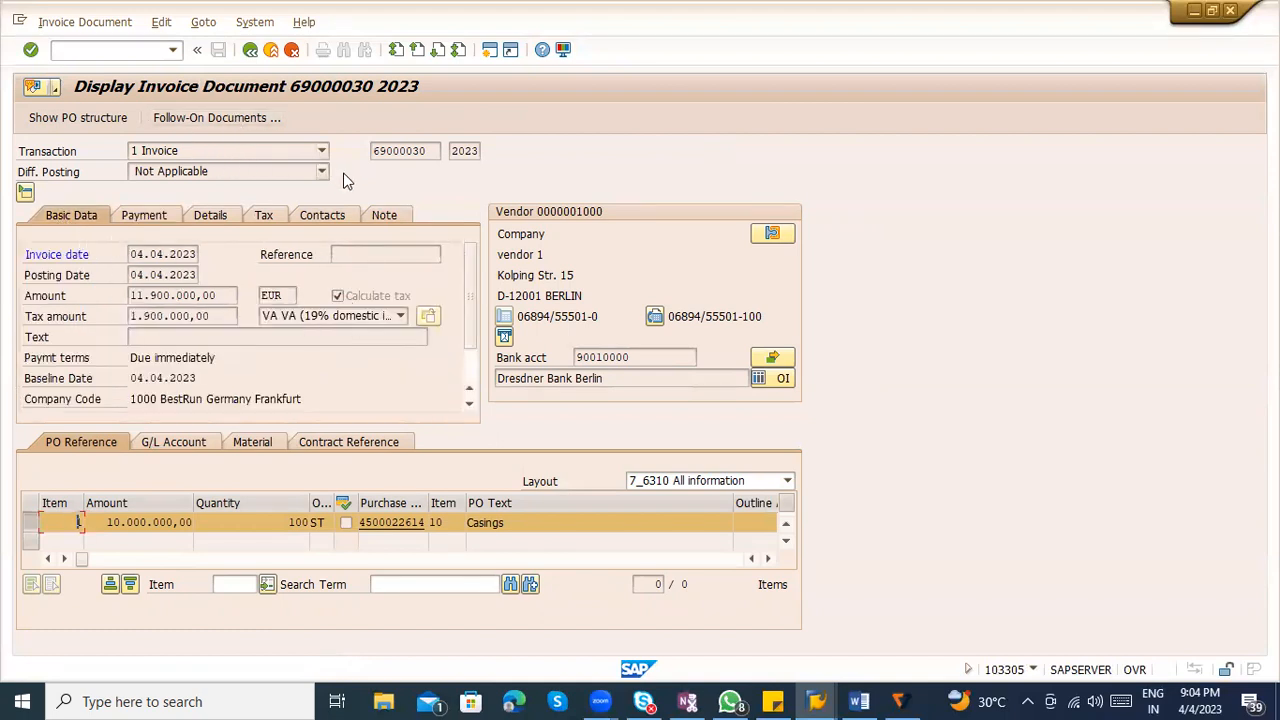
# Open transaction MRBR in a new session and run the blocked-invoice selection with manual release for invoices blocked due to variances
pyautogui.click(99, 53)
pyautogui.write('/omrbr')
pyautogui.press('Return')
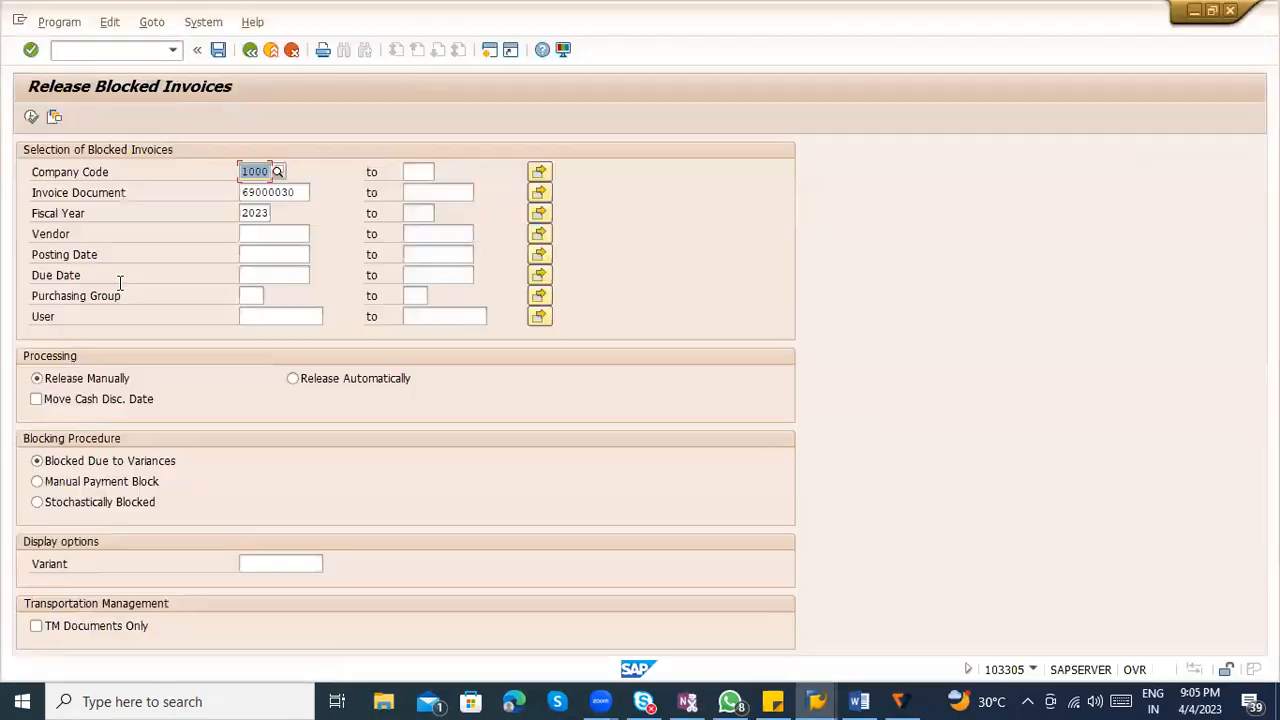
pyautogui.click(31, 117)
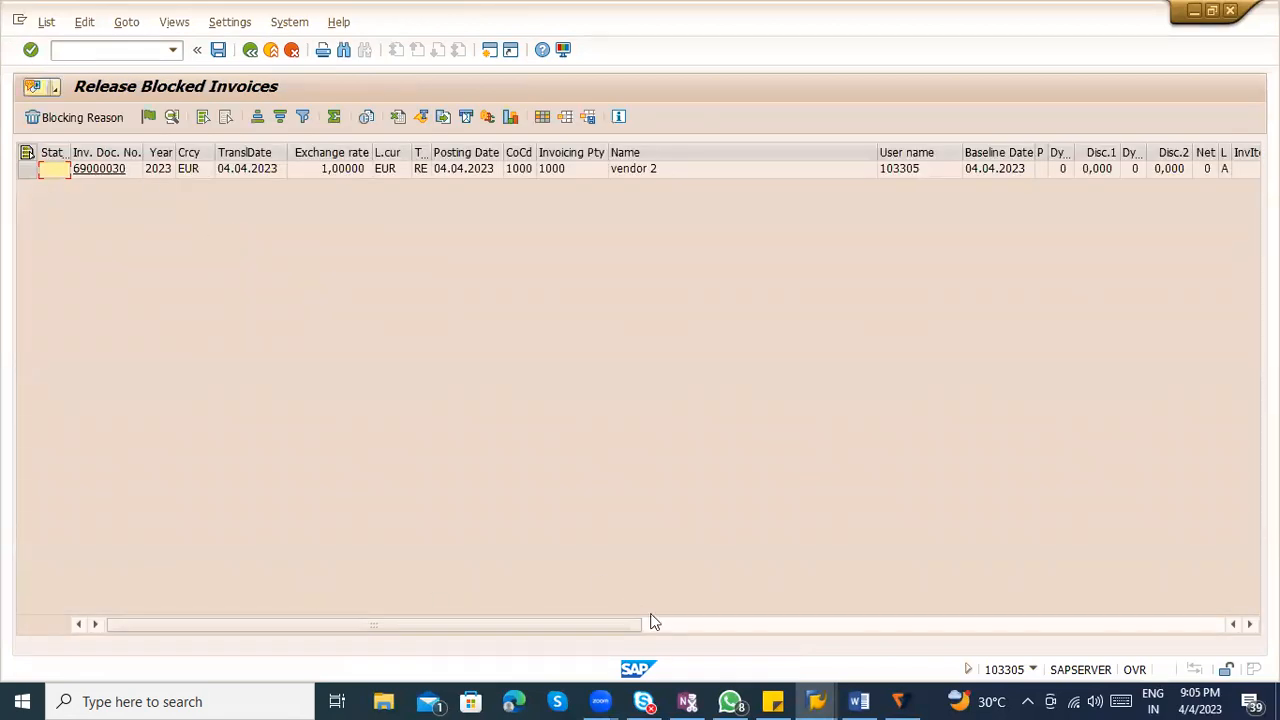
# Examine the blocked invoice's amount, difference value and price blocking reason, select its row, and leave the release report
pyautogui.click(673, 624)
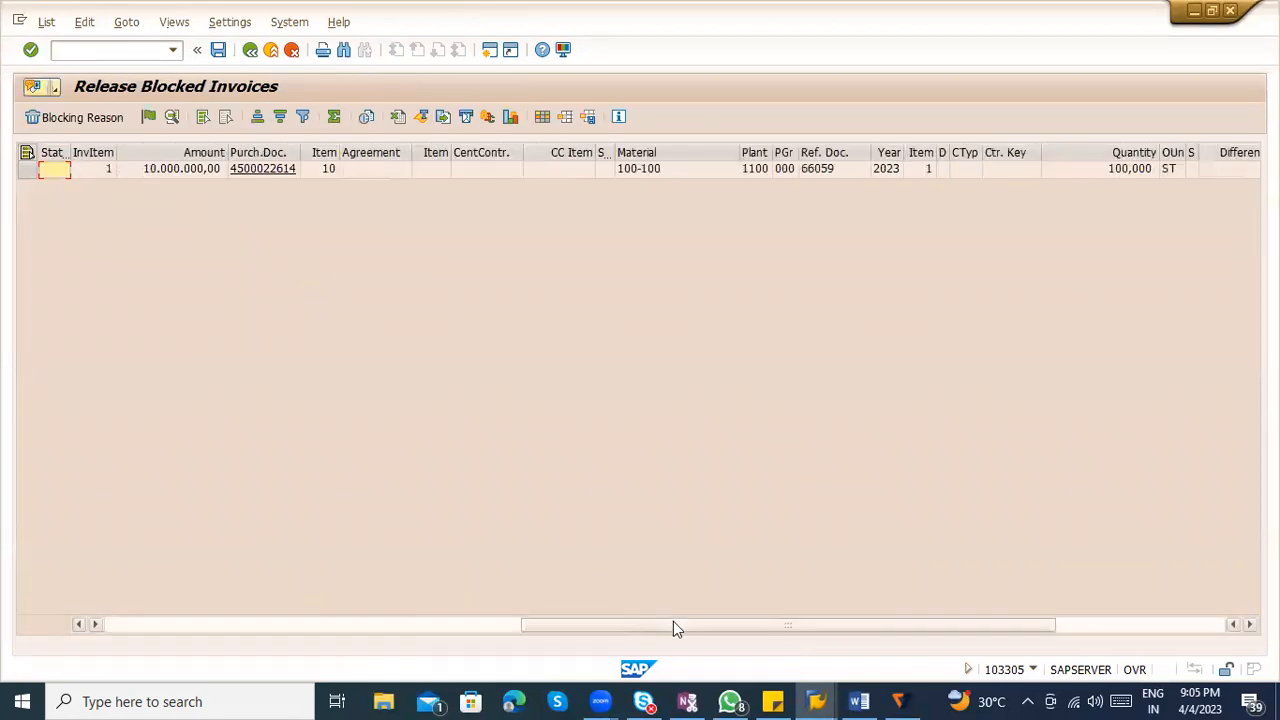
pyautogui.click(1083, 626)
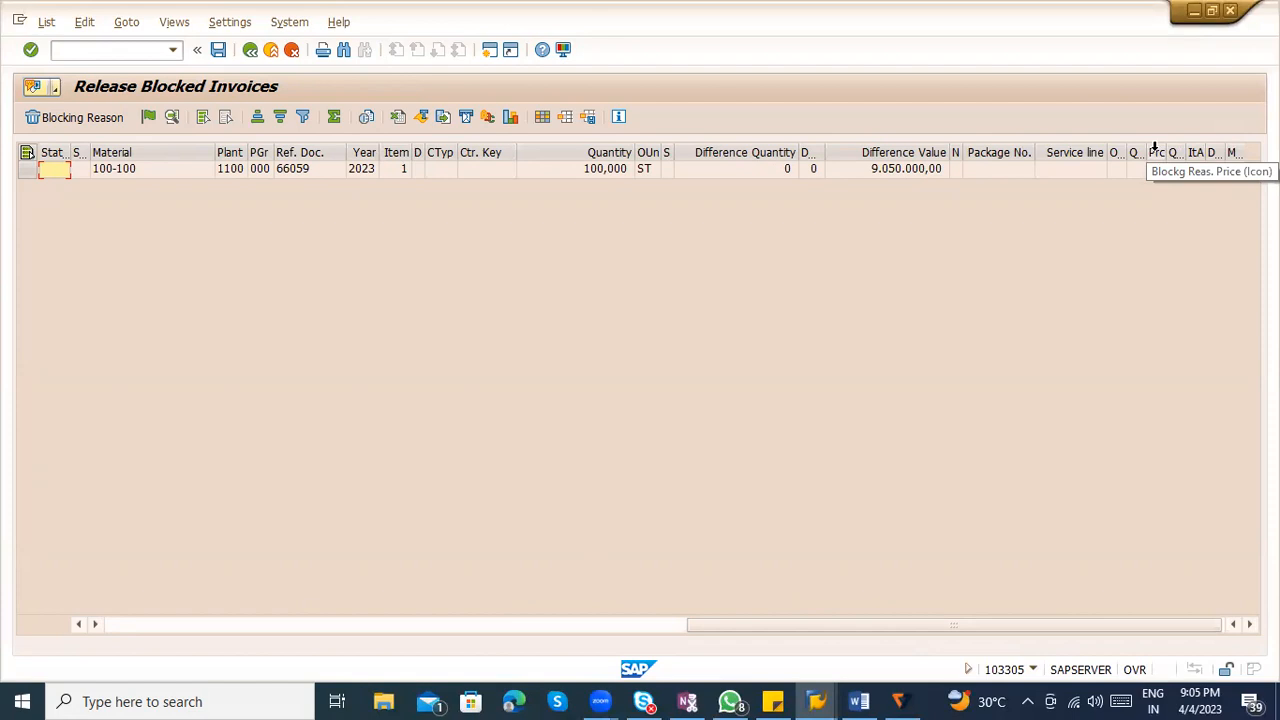
pyautogui.click(920, 171)
pyautogui.click(910, 152)
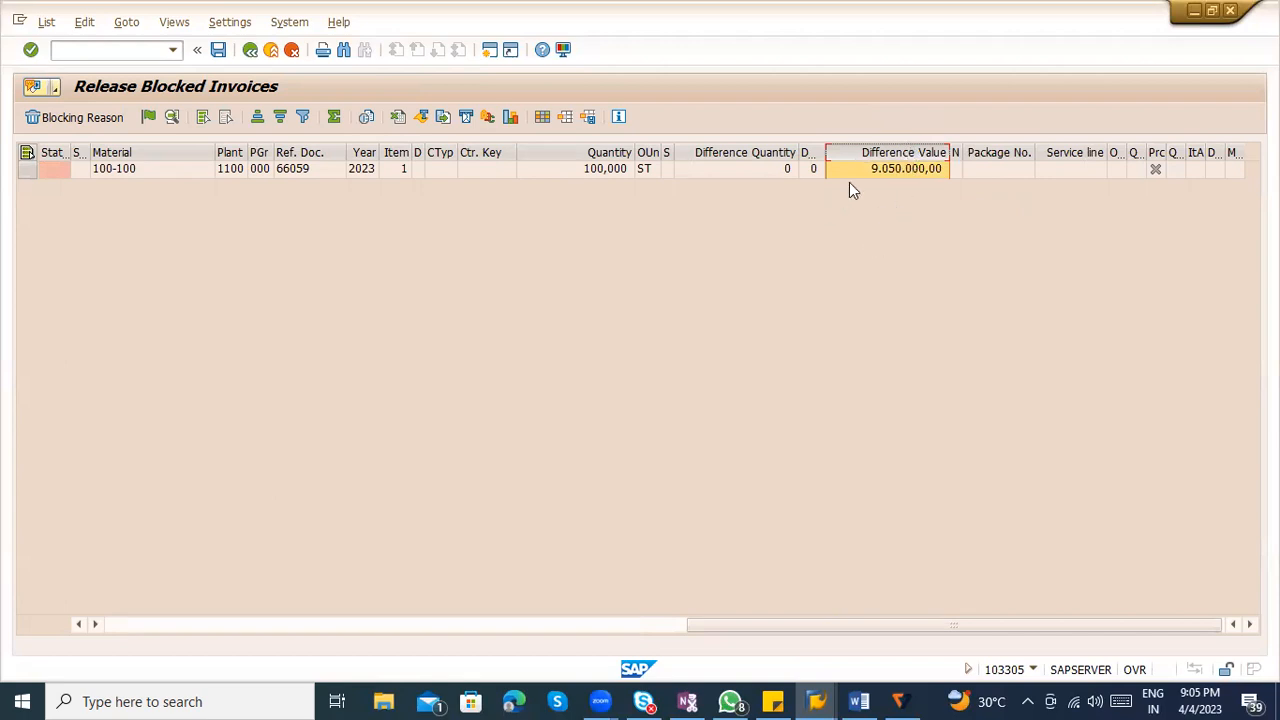
pyautogui.click(630, 625)
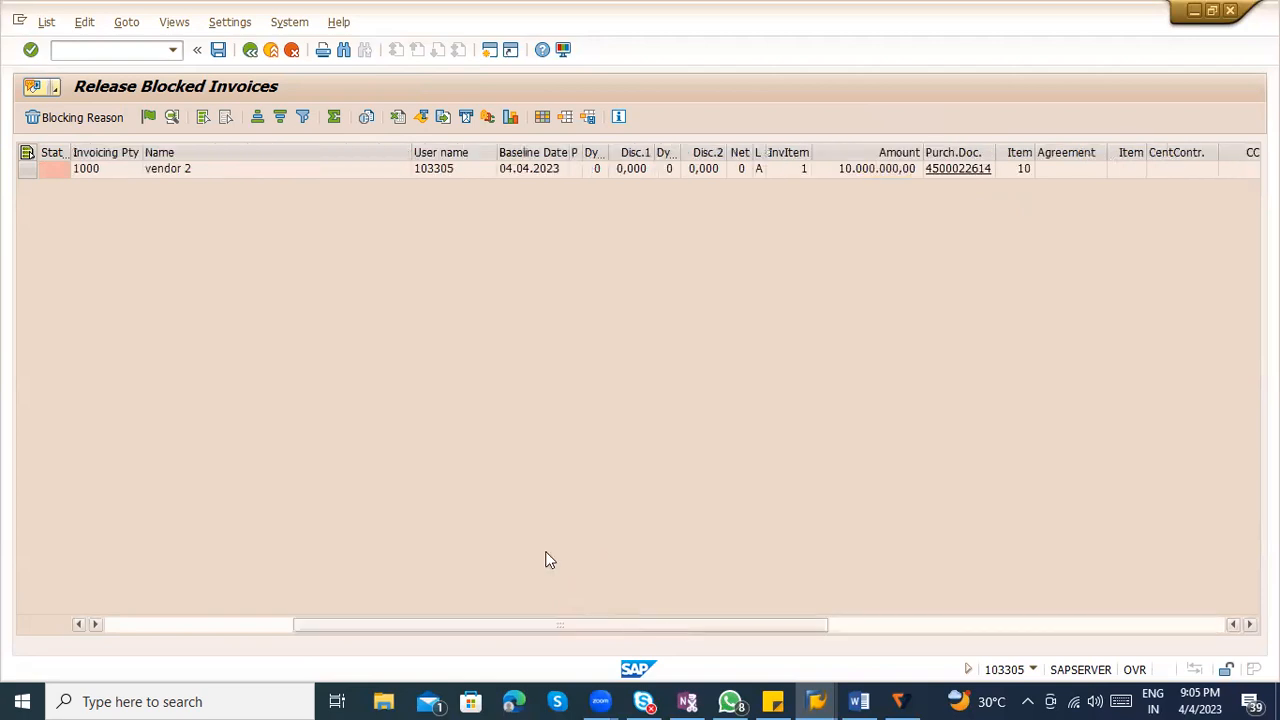
pyautogui.click(26, 170)
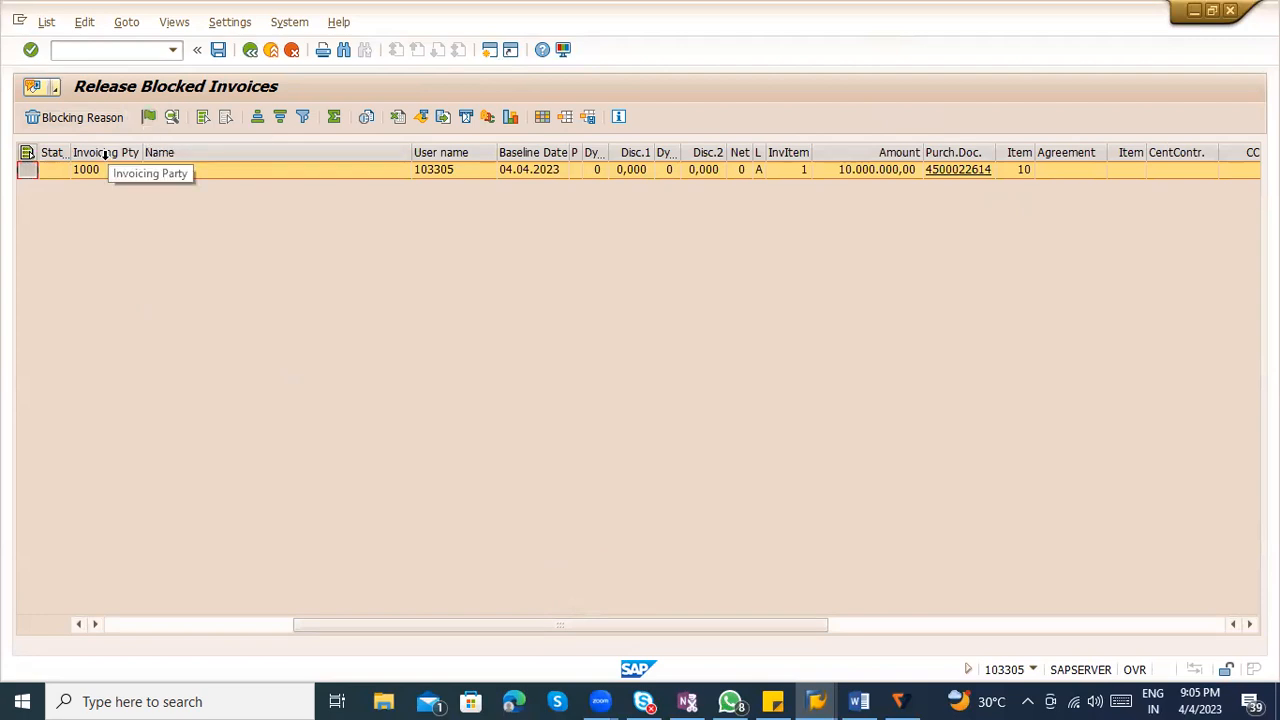
pyautogui.click(248, 49)
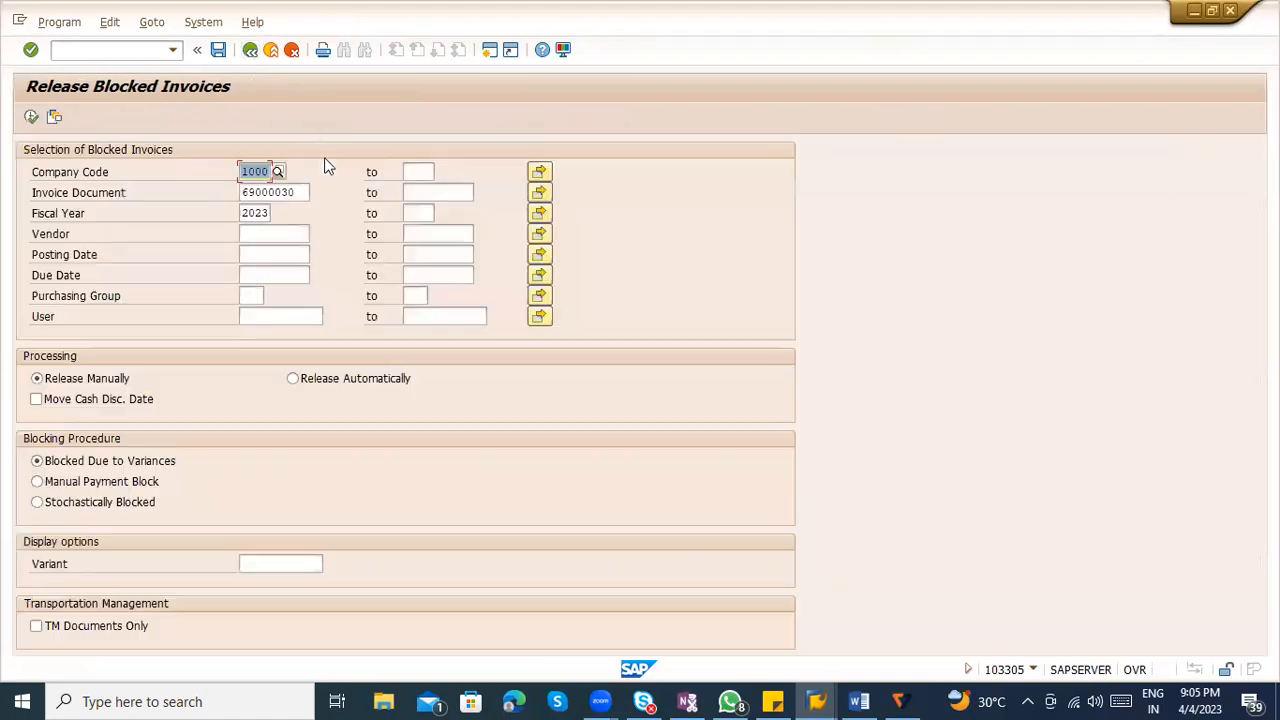
pyautogui.click(274, 53)
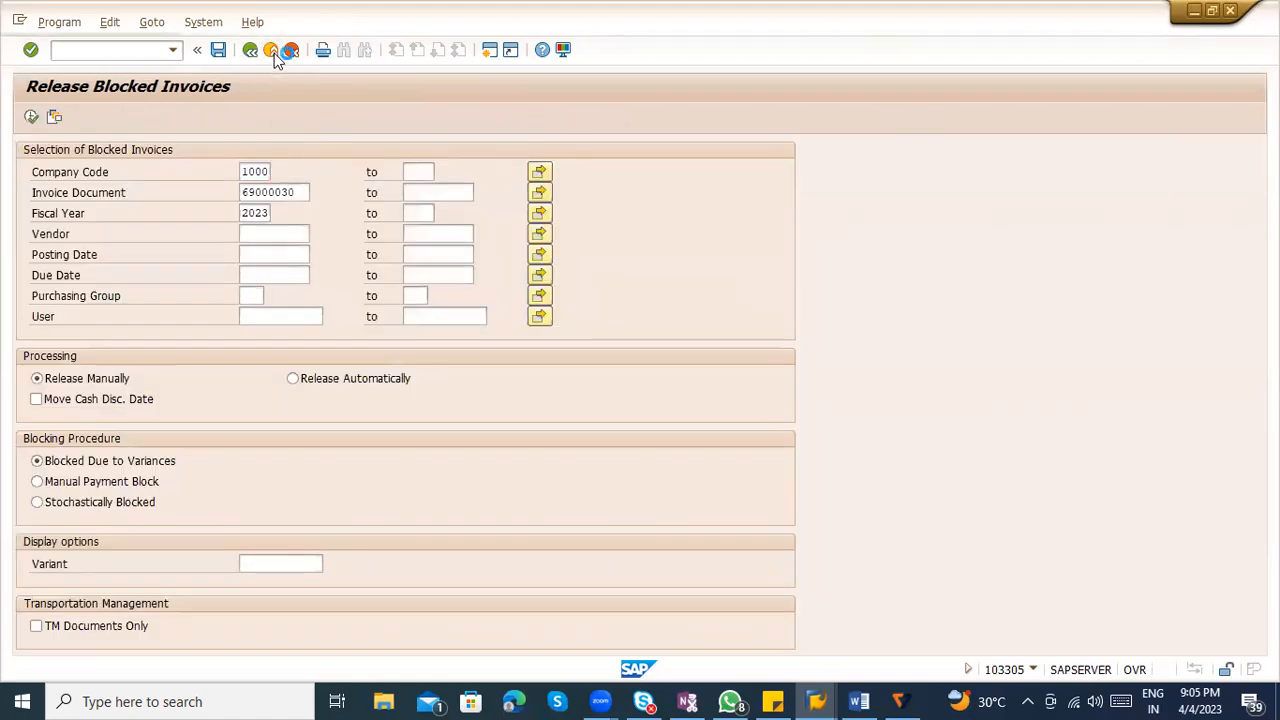